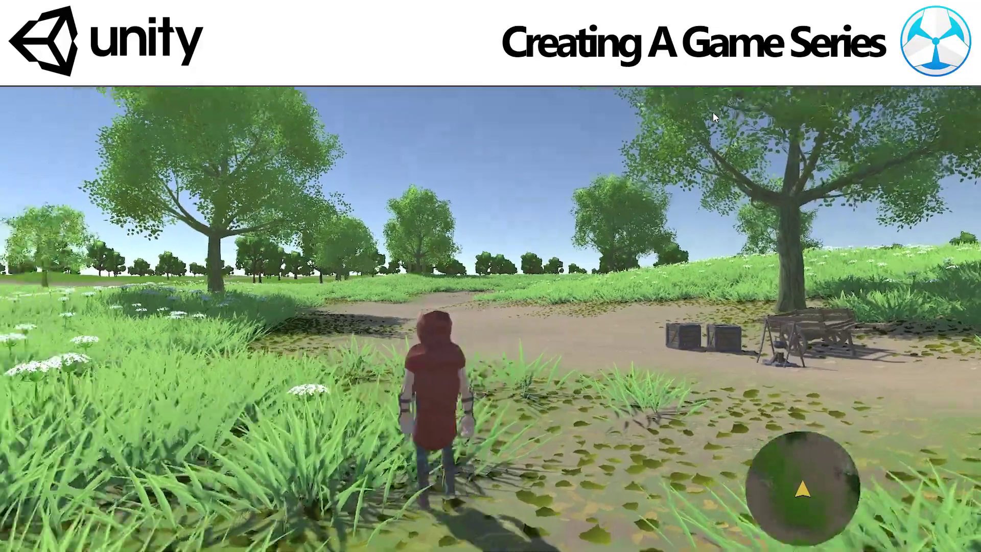
key(a)
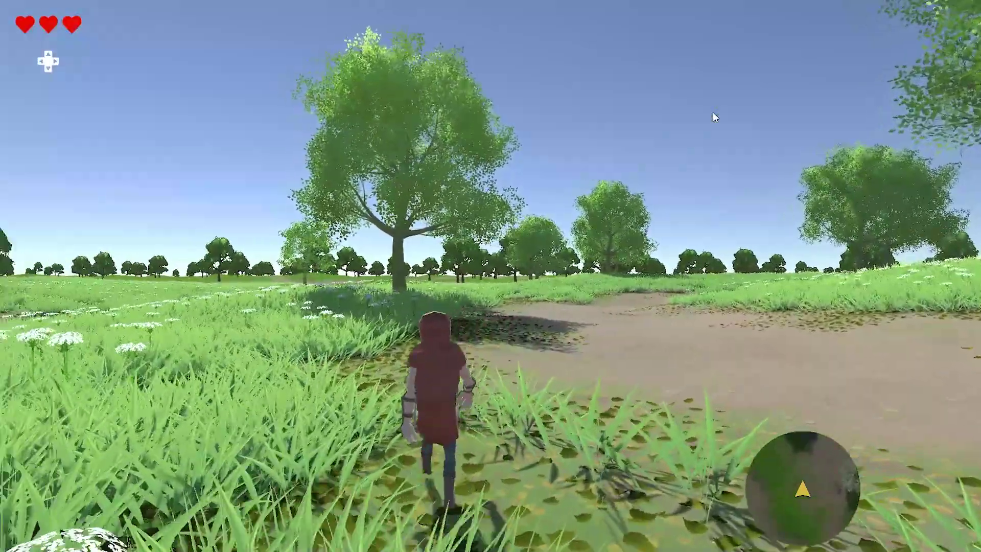
key(d)
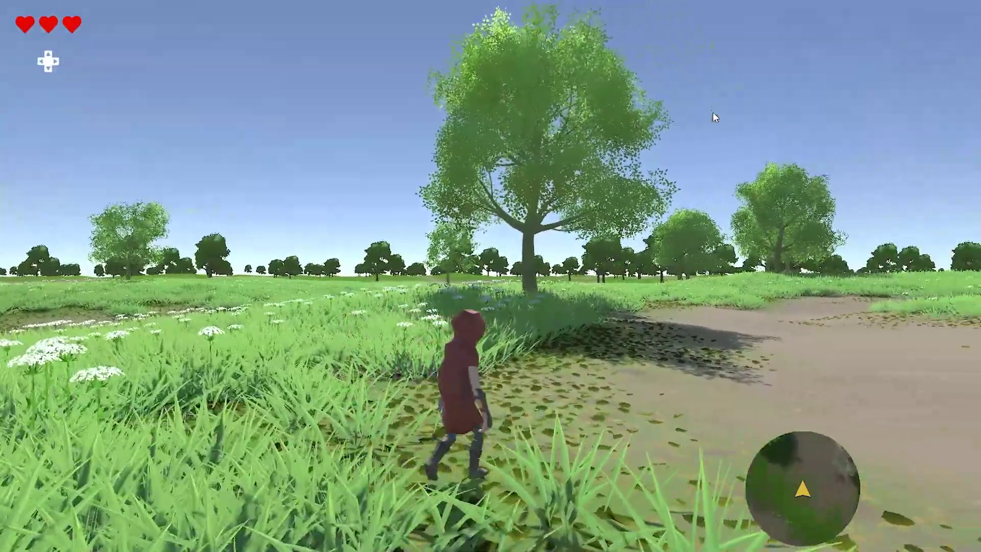
key(d)
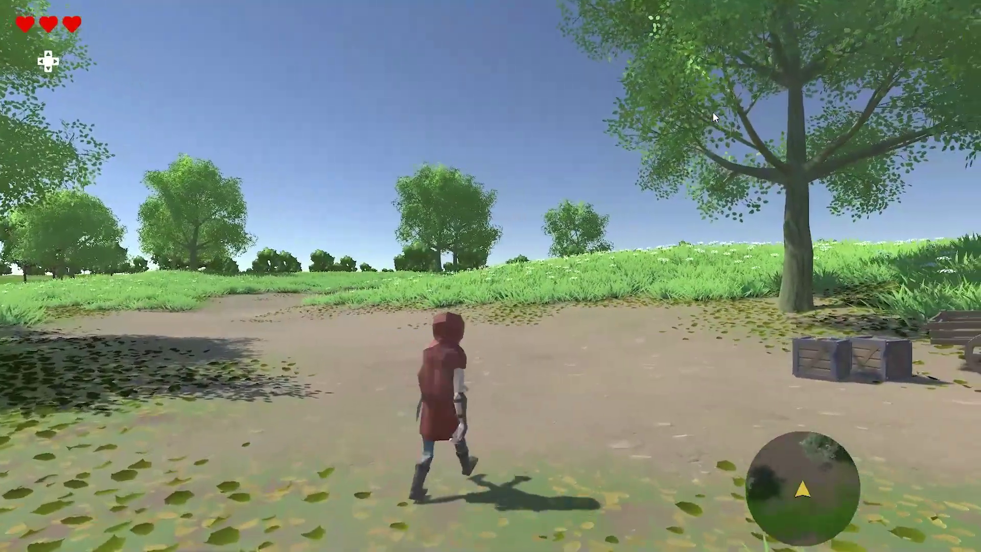
key(d)
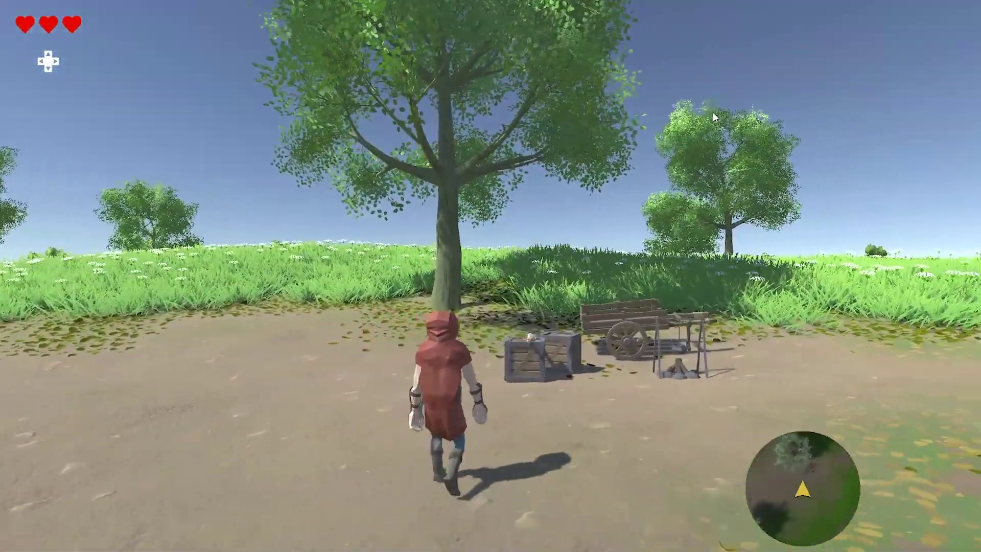
key(a)
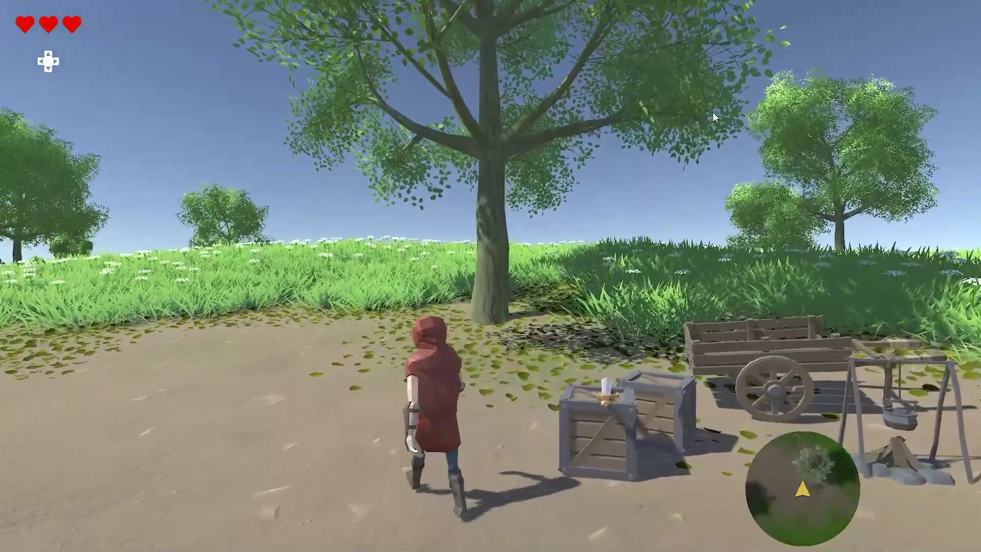
key(a)
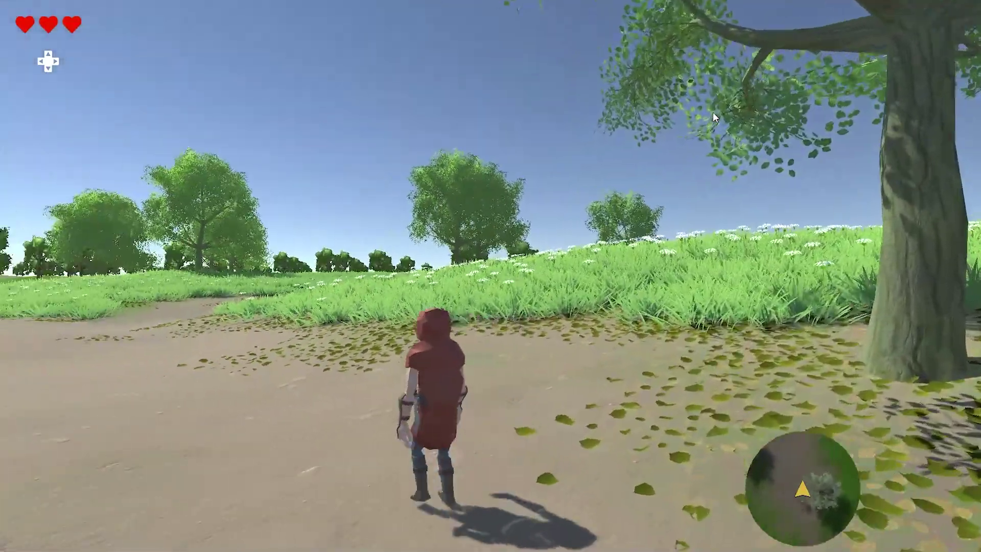
key(w)
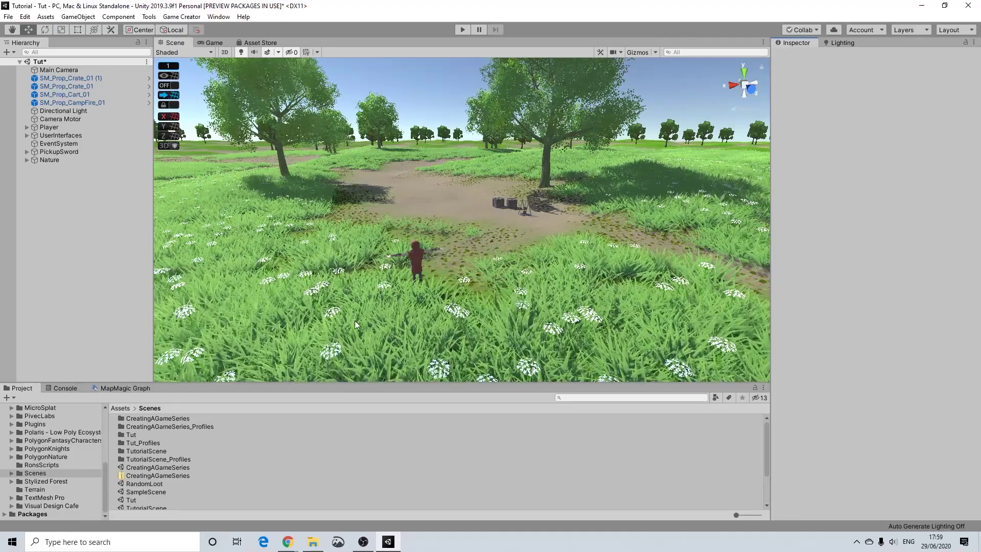
Switch to the browser and review the Asset Store pages for MapMagic 2, The Vegetation Engine and Nature Renderer
mouse_move(288, 542)
click(332, 491)
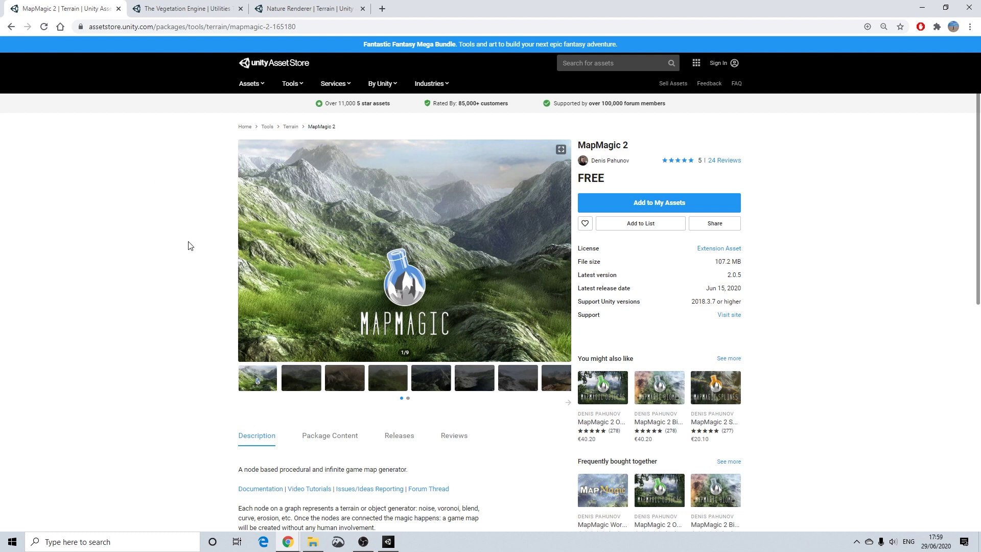
scroll(189, 245, down, 2)
scroll(193, 247, up, 2)
scroll(351, 244, down, 2)
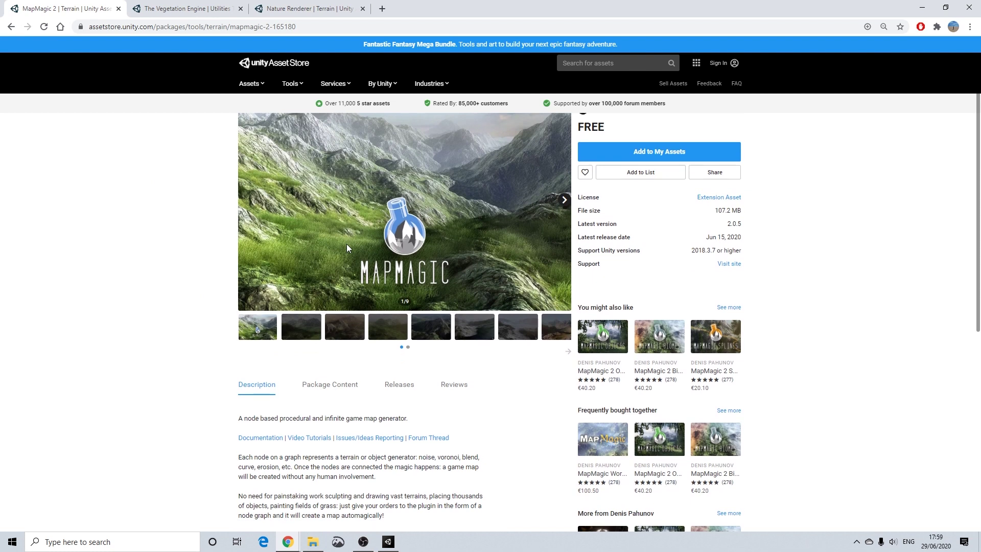
scroll(336, 241, up, 2)
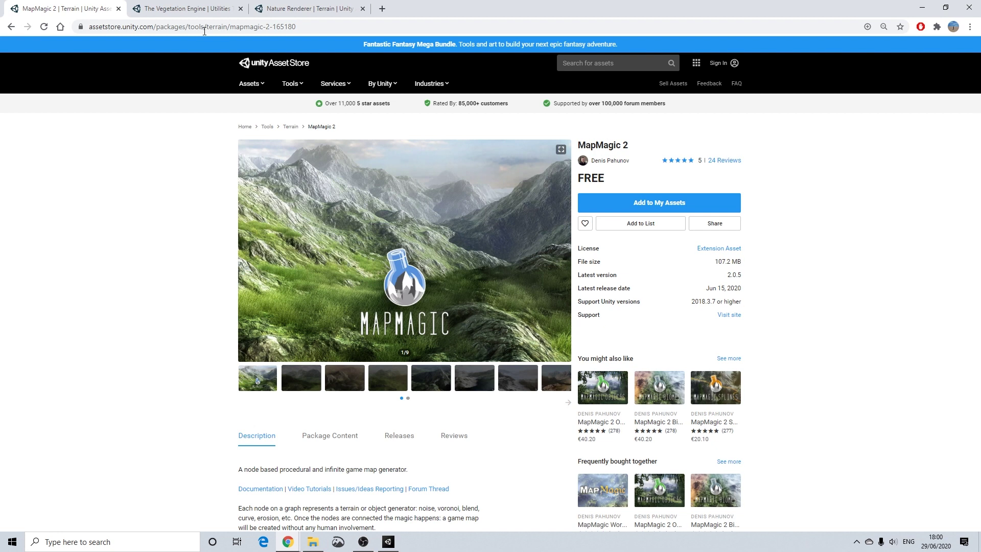
click(184, 9)
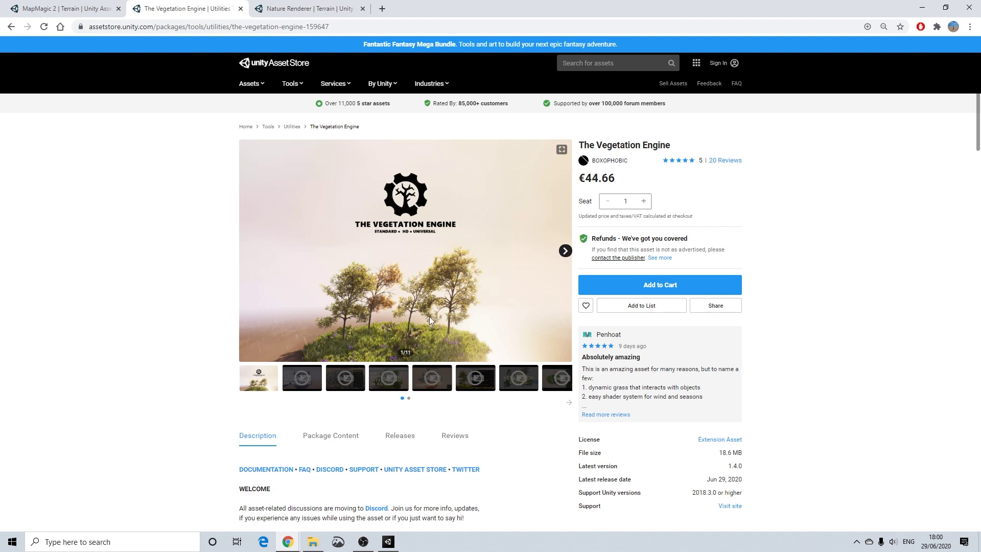
click(312, 5)
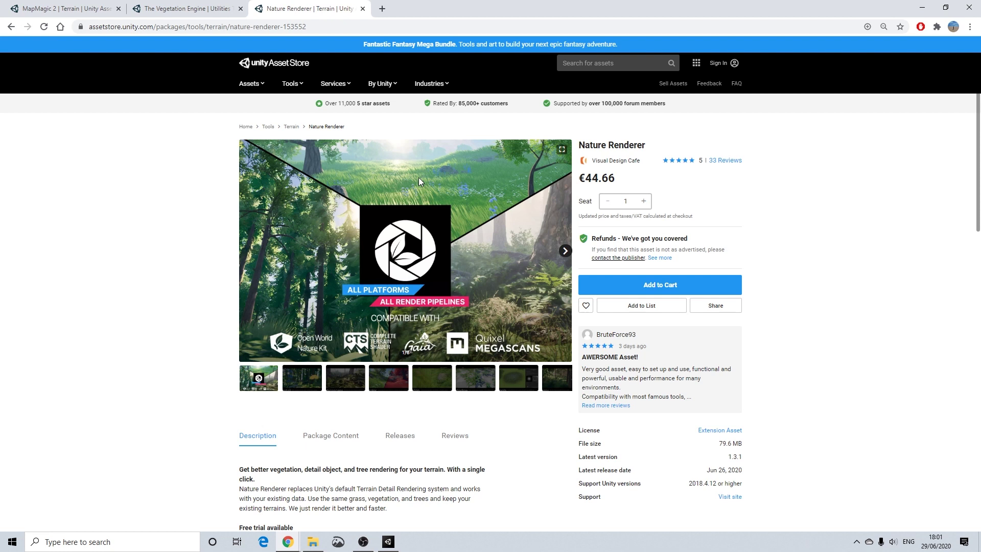
Return to Unity and examine the Tut scene's landscape around the character and the contents of the UserInterfaces object
click(923, 8)
scroll(386, 226, up, 2)
middle_drag(390, 229, 411, 247)
scroll(436, 272, up, 3)
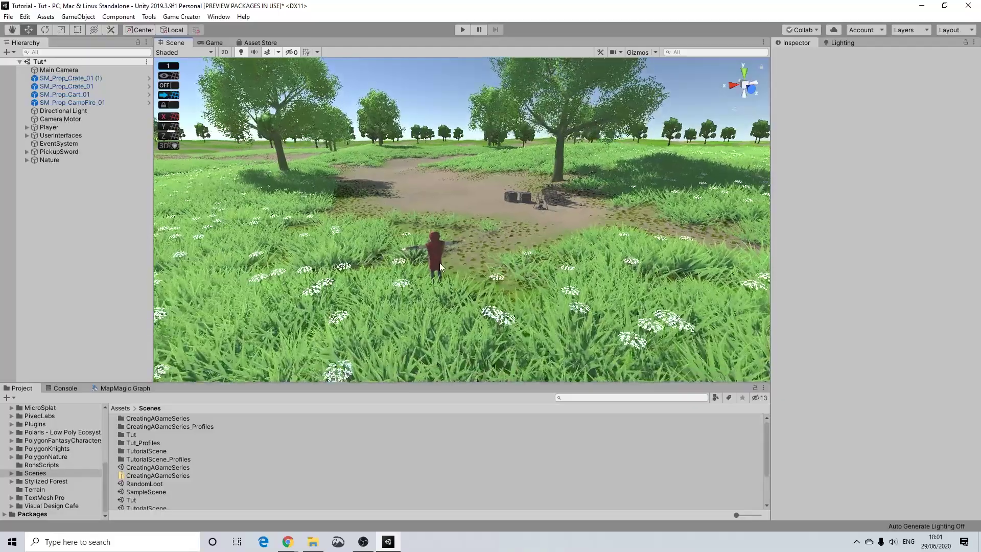
mouse_move(434, 252)
middle_down()
mouse_move(399, 268)
mouse_move(425, 269)
middle_up()
scroll(427, 253, down, 1)
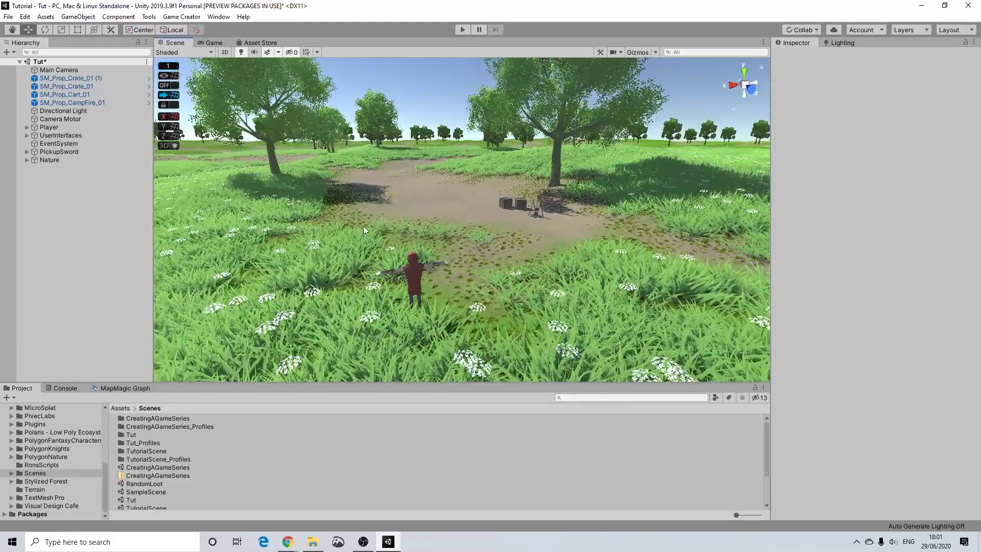
scroll(424, 274, up, 3)
scroll(428, 274, down, 1)
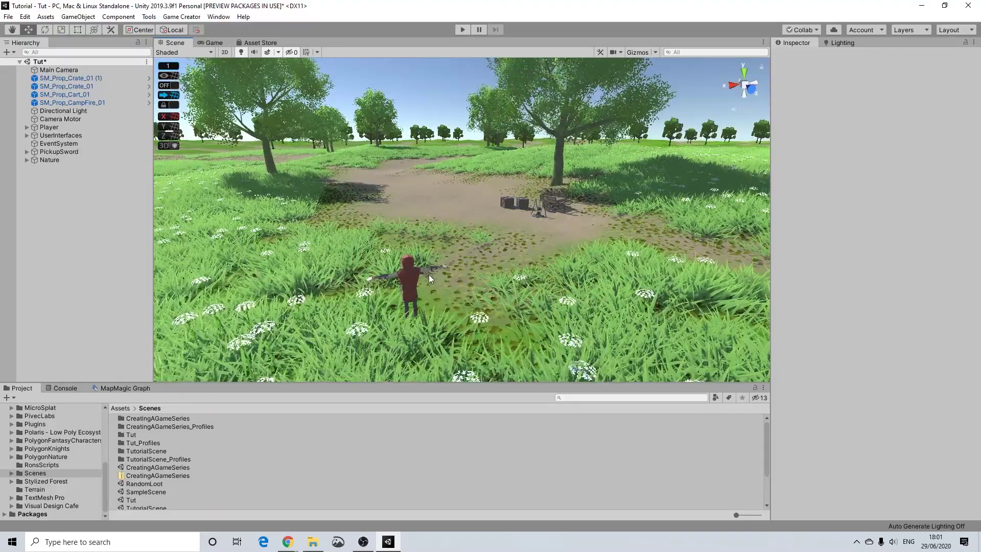
click(26, 136)
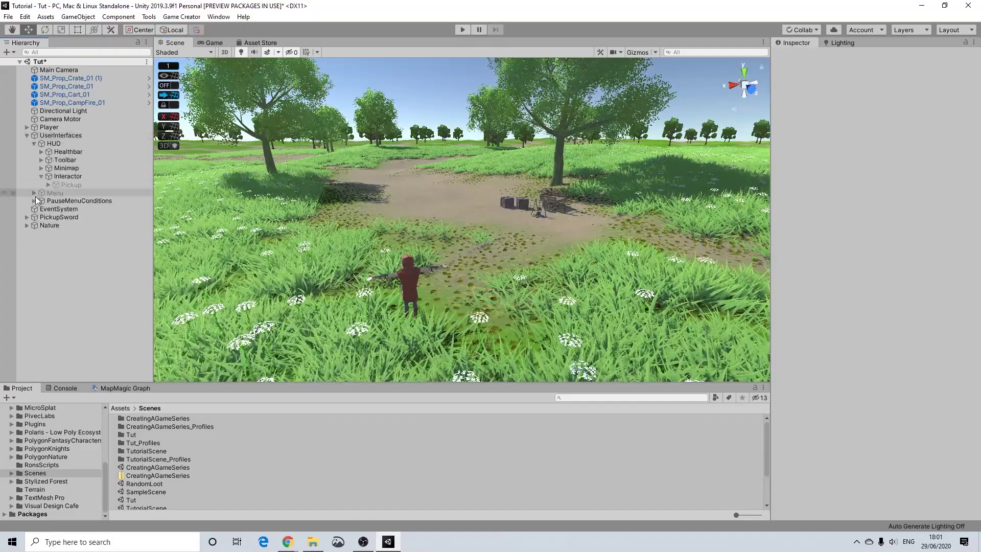
click(26, 136)
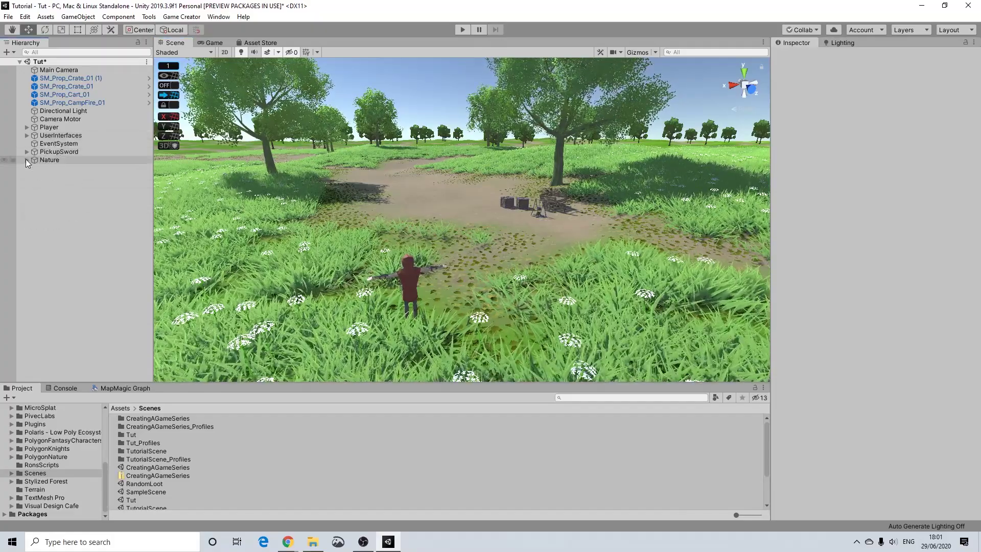
Try out the Season setting of Global Seasons and the Wind Power of Global Motion under The Vegetation Engine
click(27, 160)
click(73, 185)
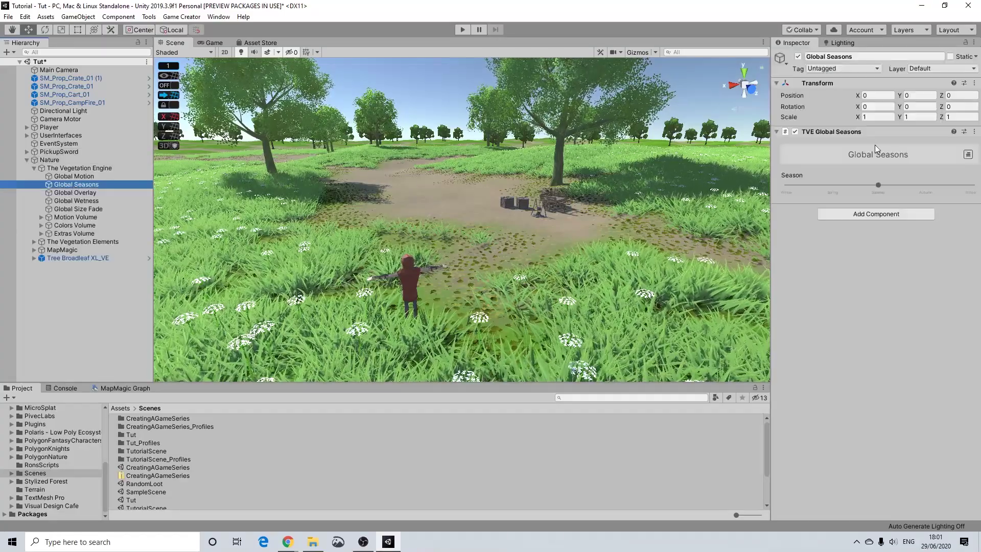
click(878, 185)
mouse_move(877, 186)
mouse_down()
mouse_move(770, 189)
mouse_move(942, 203)
mouse_move(924, 212)
mouse_move(808, 195)
mouse_move(879, 201)
mouse_up()
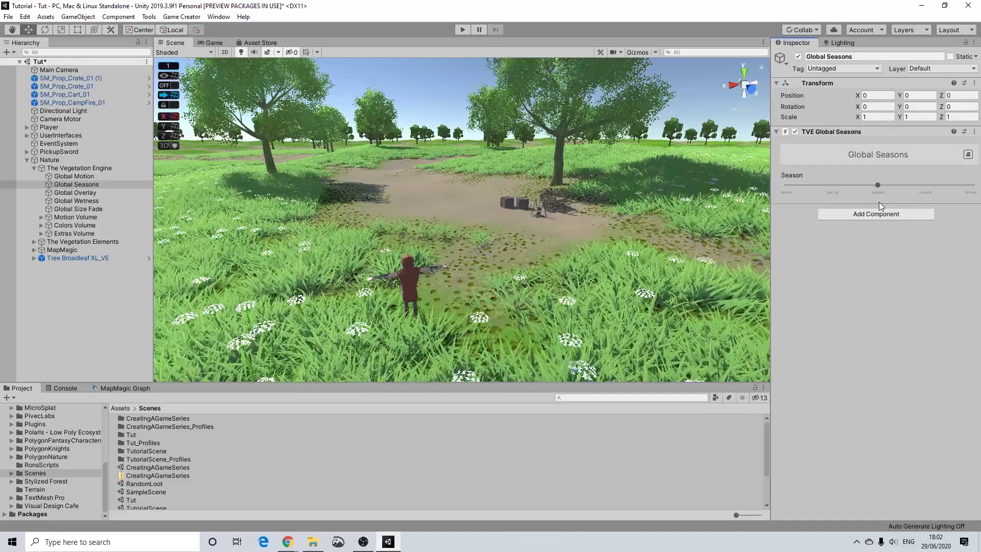
click(74, 176)
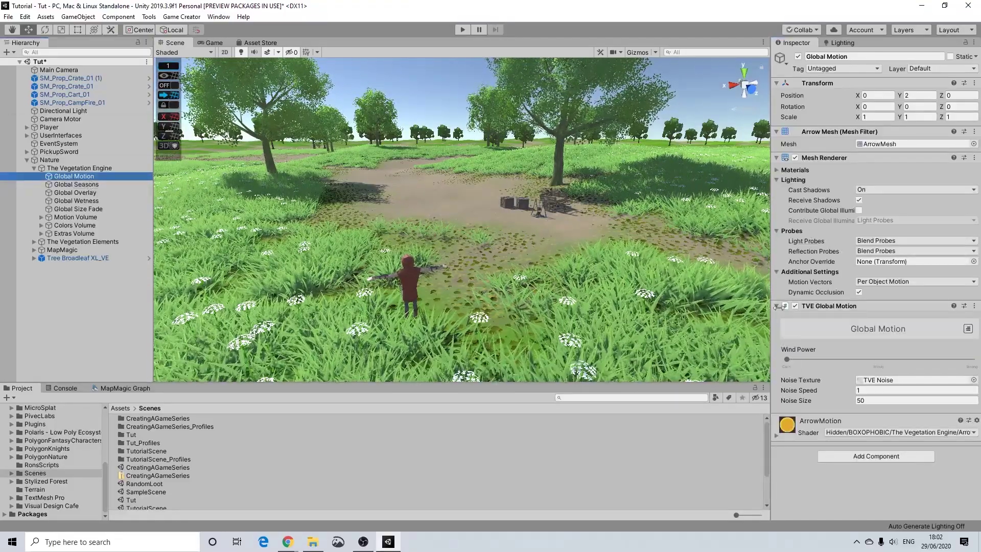
drag(790, 356, 755, 337)
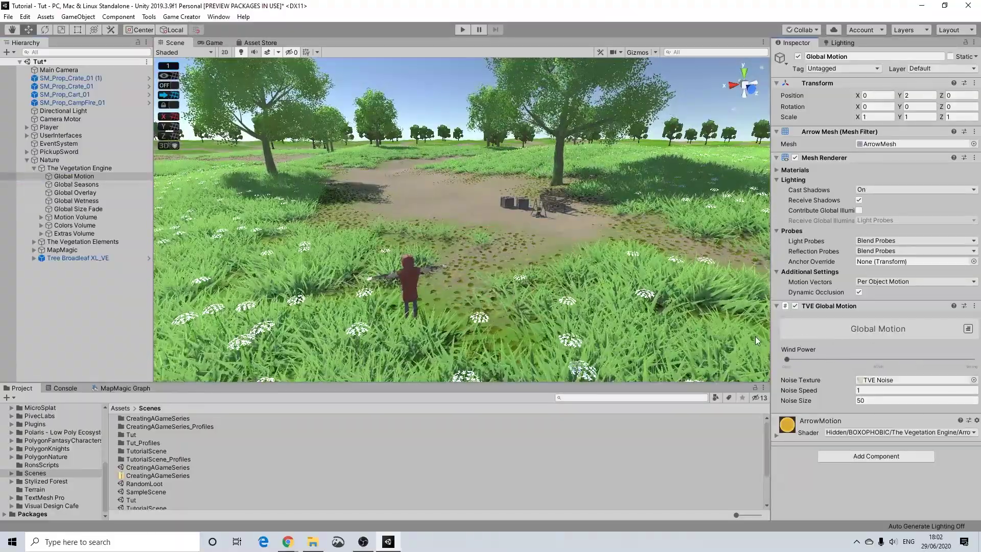
scroll(444, 238, down, 2)
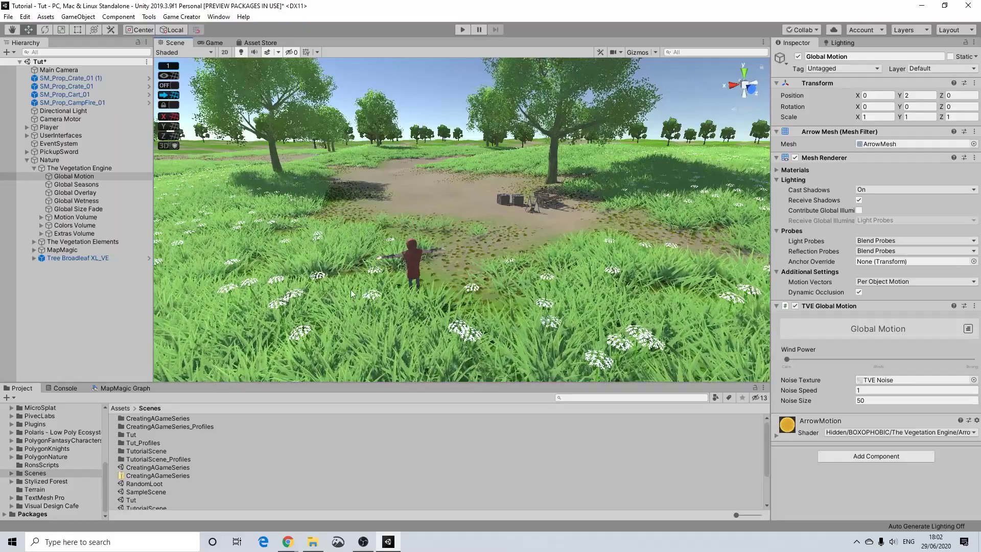
middle_drag(370, 225, 385, 231)
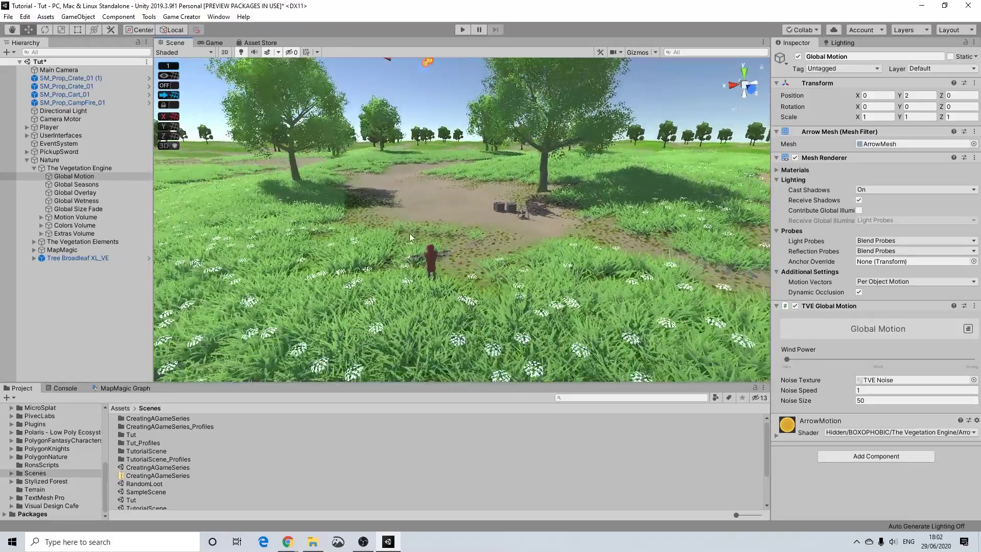
click(431, 97)
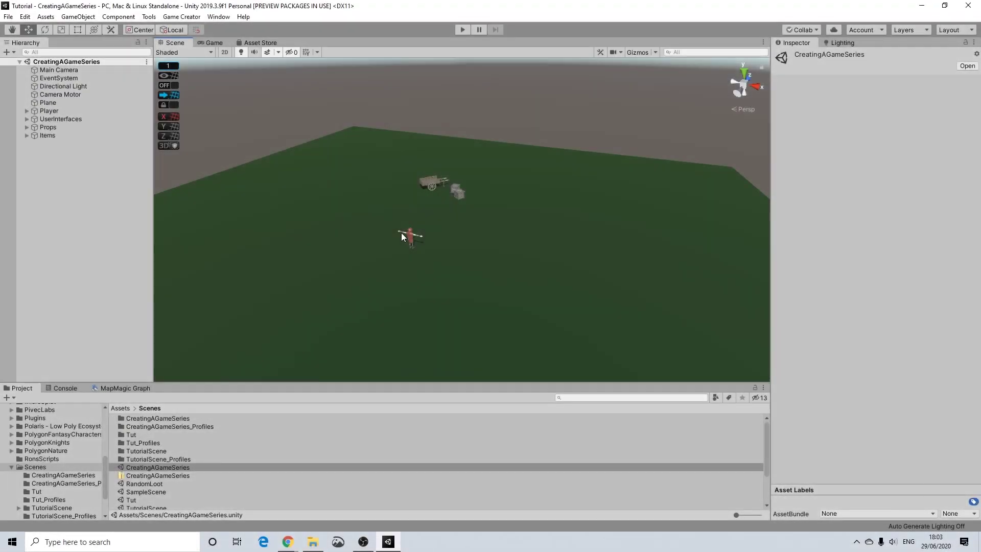
middle_drag(409, 214, 424, 230)
Deactivate the Player, Props and Items objects together in the CreatingAGameSeries scene
click(65, 127)
ctrl+click(54, 112)
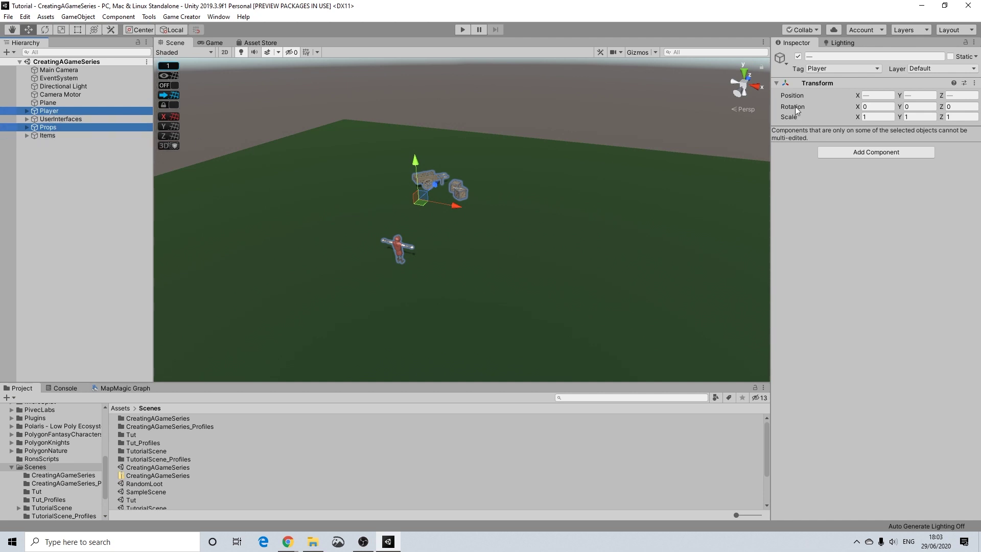
ctrl+click(54, 135)
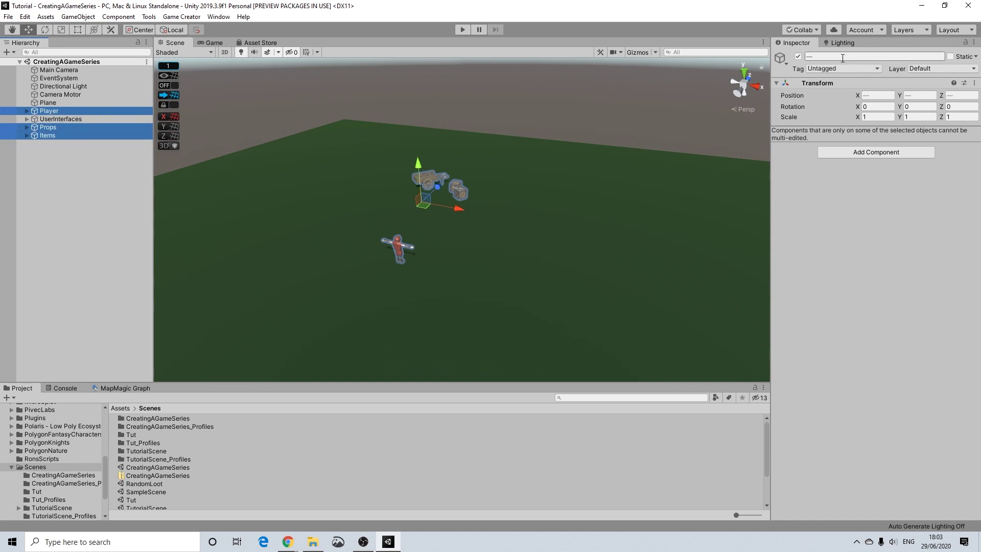
click(800, 57)
click(516, 98)
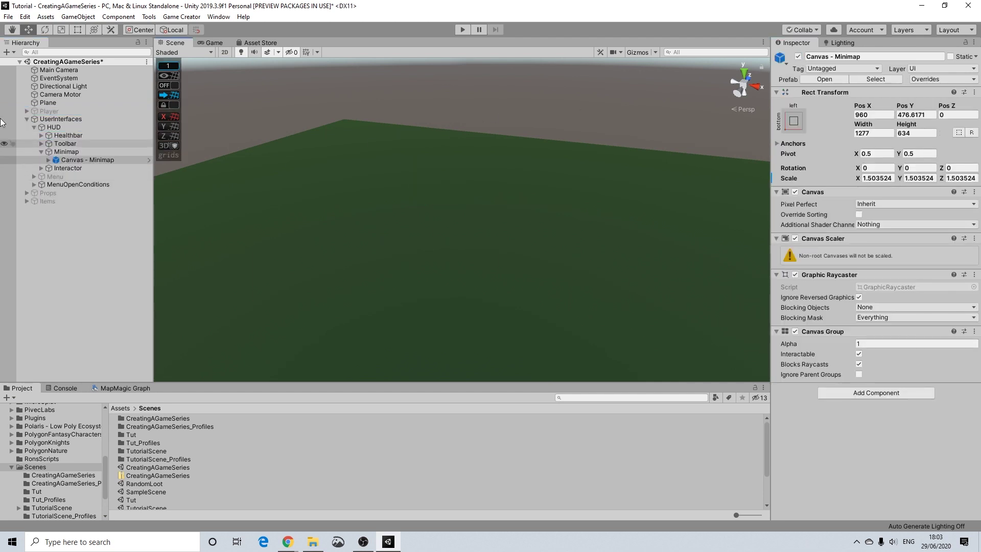
click(26, 118)
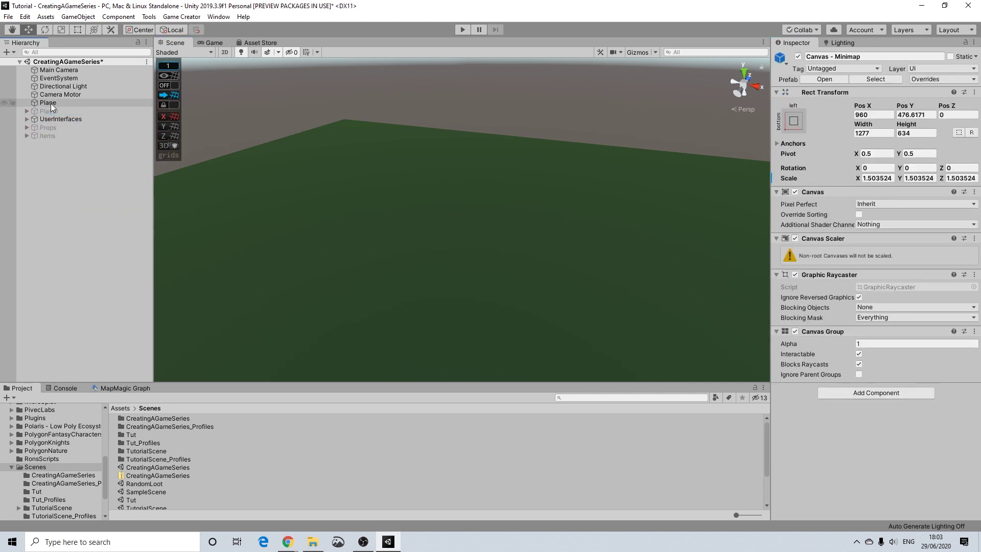
Delete the Plane object that serves as the ground
click(51, 103)
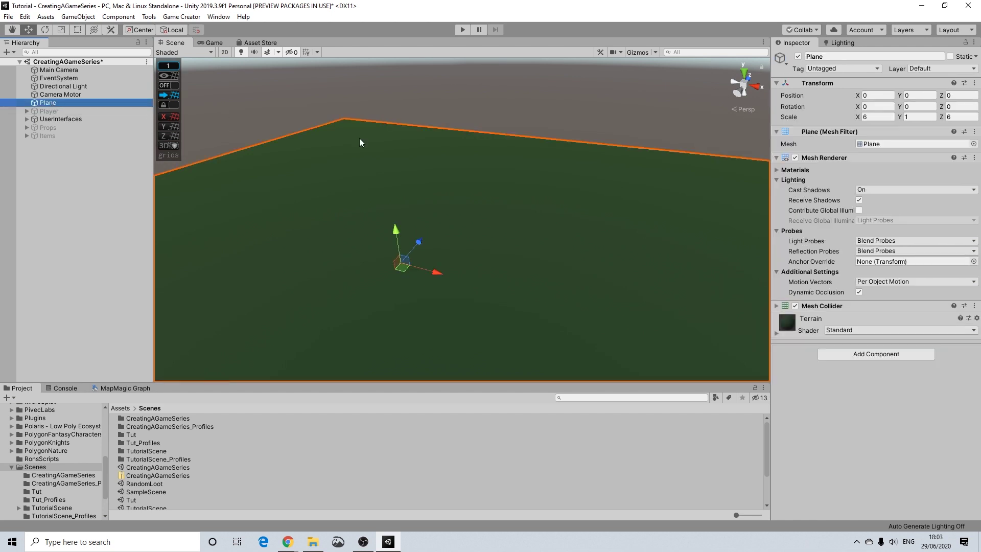
scroll(444, 176, up, 1)
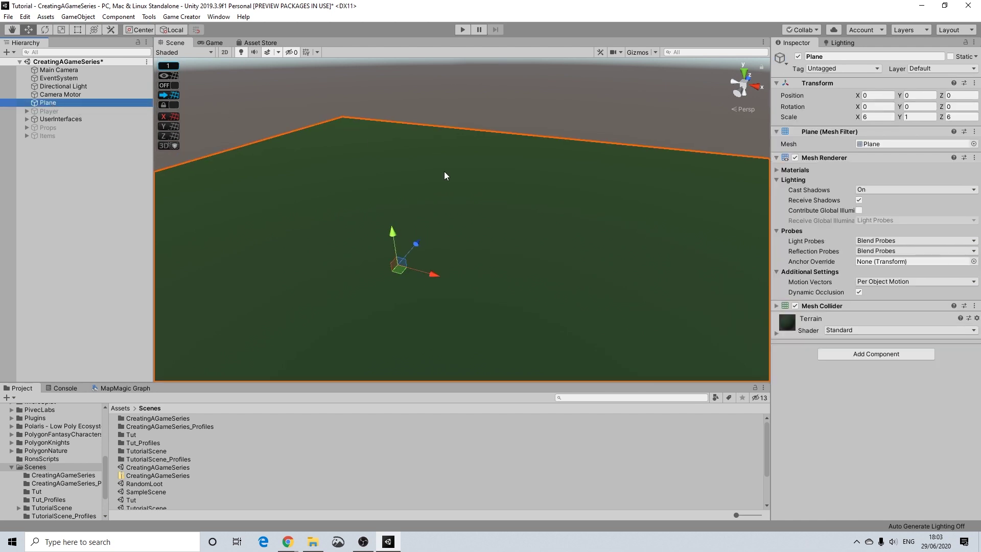
key(Delete)
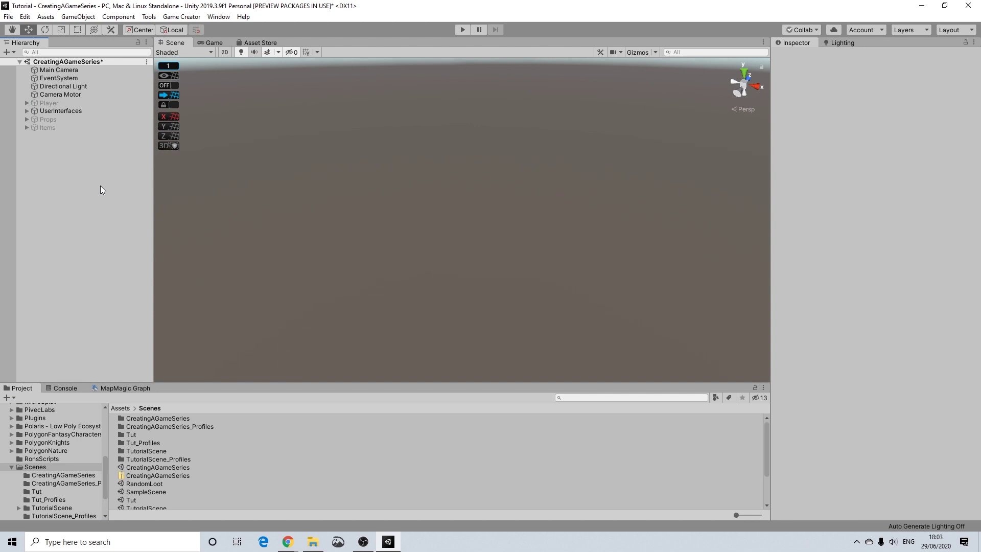
Open the Graphs folder inside the project's MapMagic assets
click(10, 467)
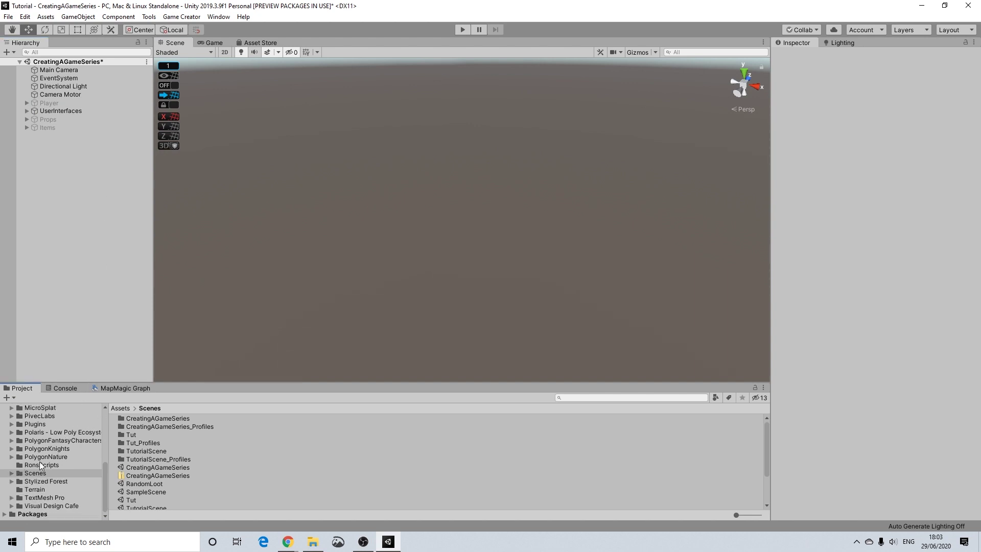
scroll(38, 461, up, 3)
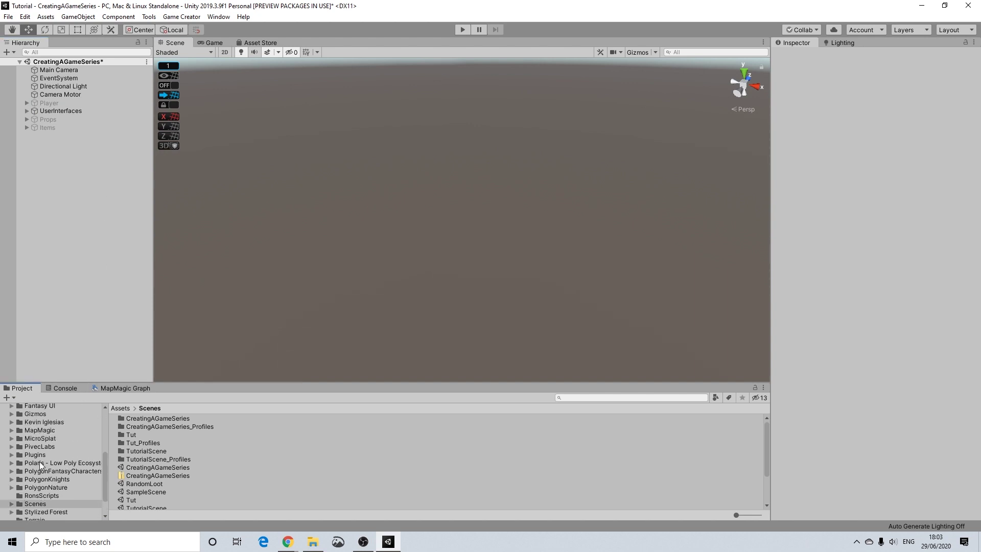
click(40, 430)
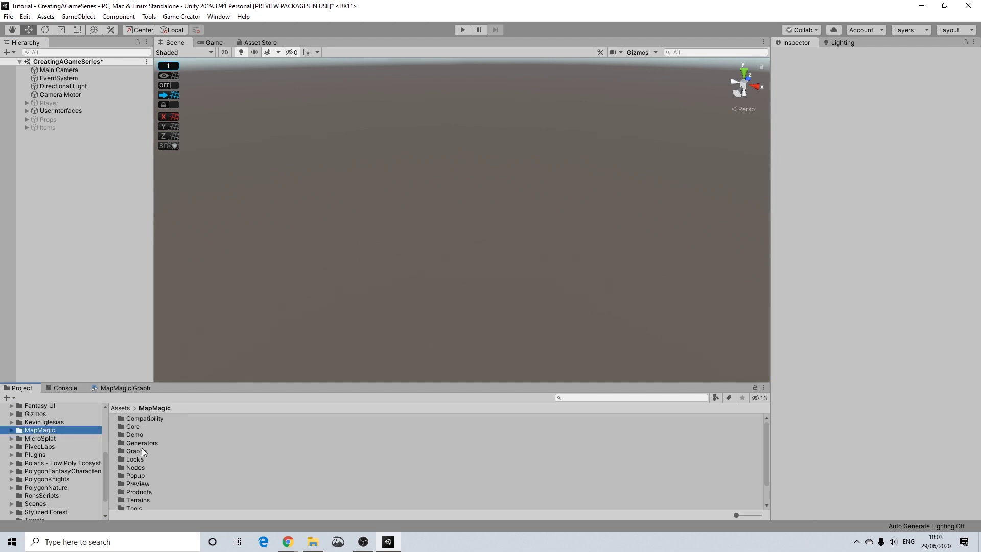
right_click(112, 443)
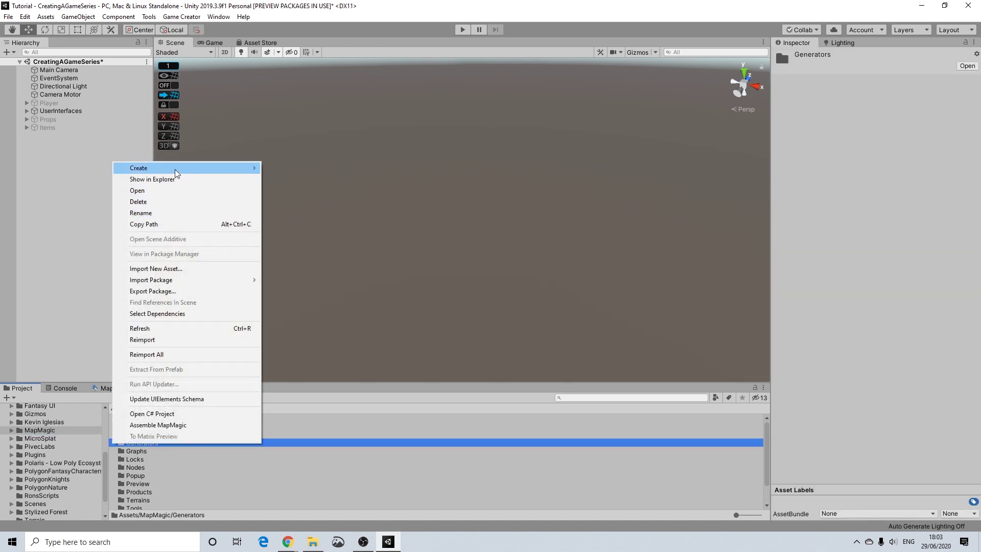
mouse_move(175, 174)
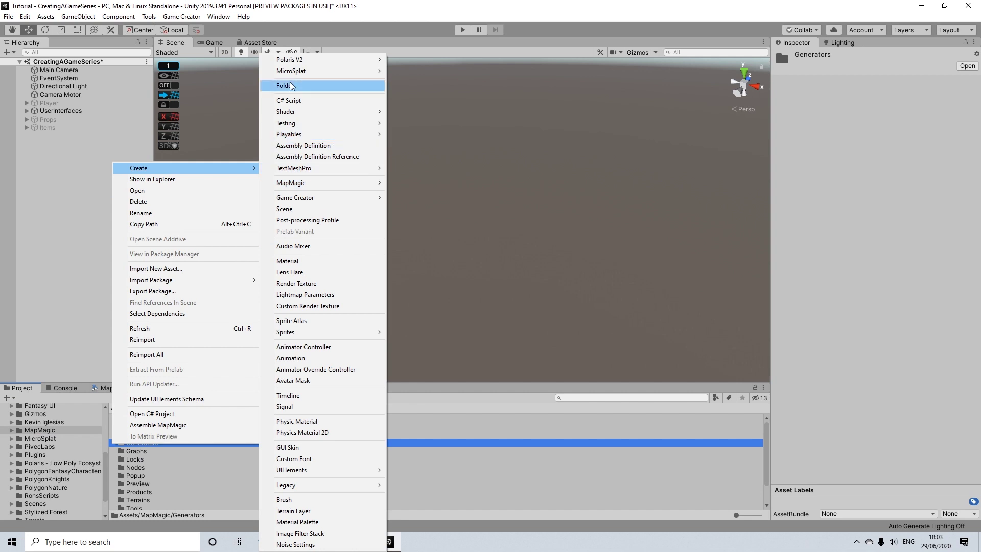
click(461, 394)
click(141, 453)
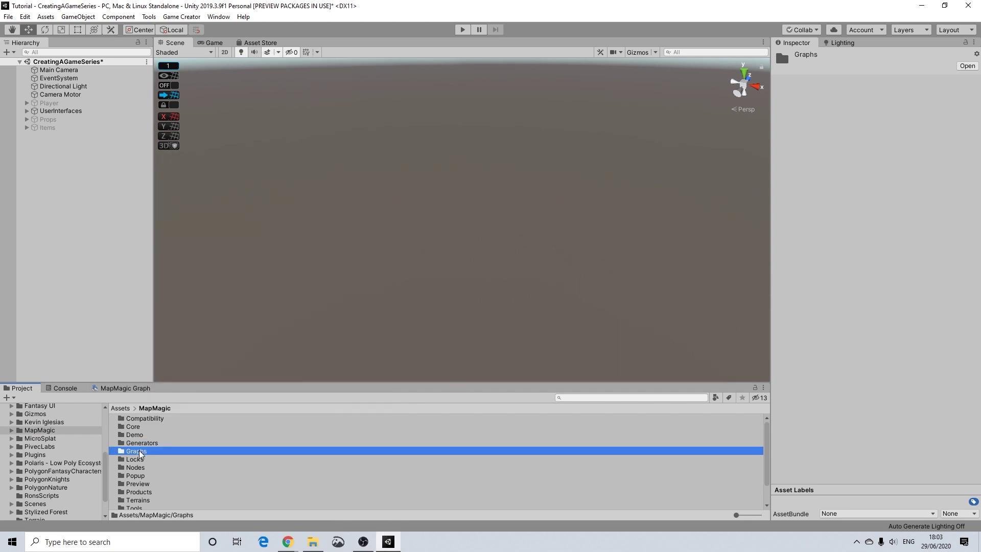
double_click(141, 454)
Create an empty MapMagic graph asset named CreatAGame in the Graphs folder
right_click(132, 435)
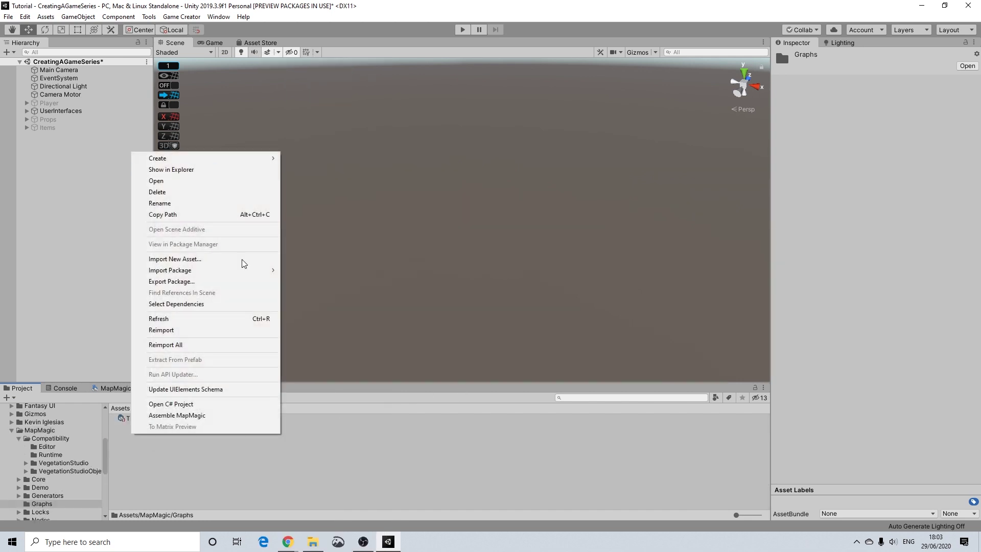
mouse_move(237, 159)
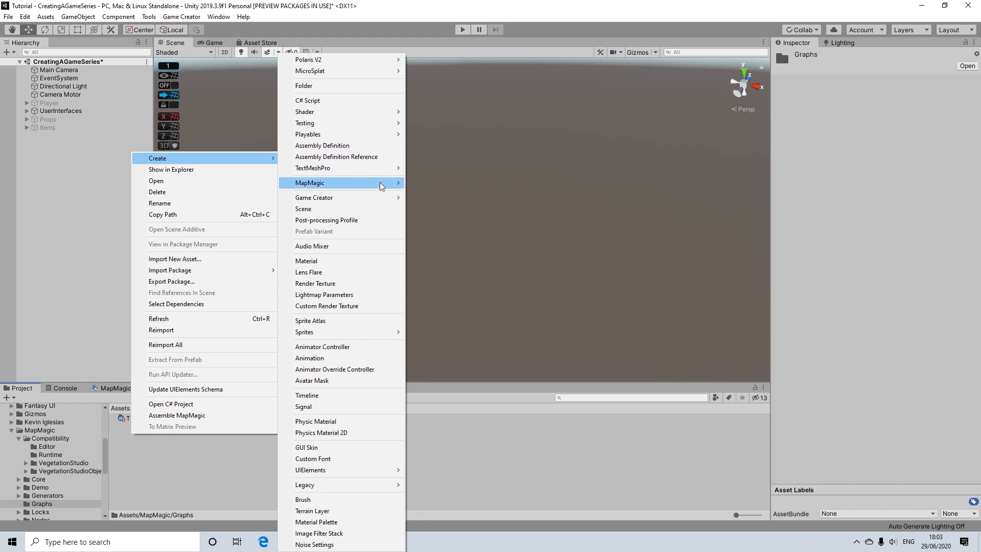
mouse_move(381, 184)
click(440, 183)
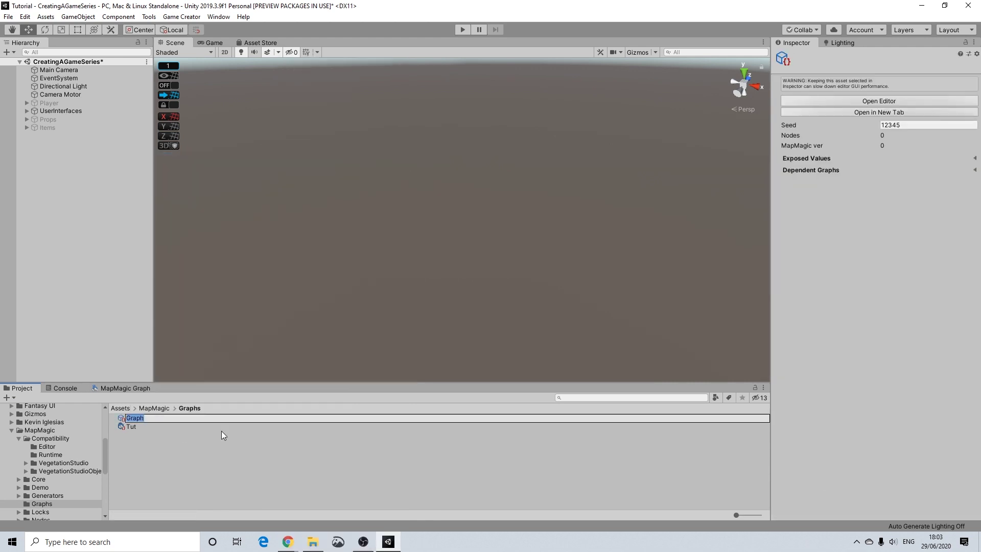
text(CreatAGame)
key(Return)
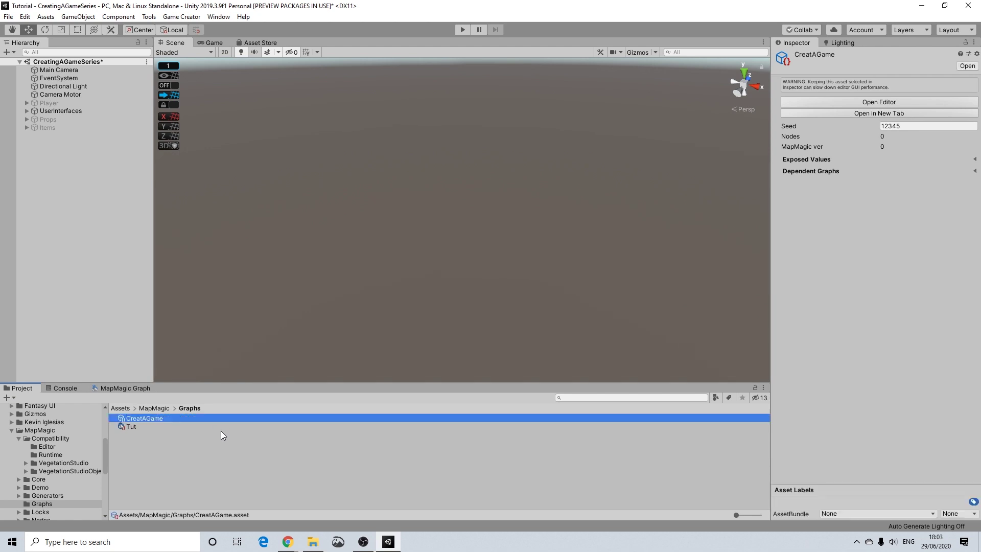
Open the CreatAGame graph for editing and enlarge the graph area's height
double_click(150, 417)
drag(136, 388, 102, 389)
drag(191, 383, 205, 292)
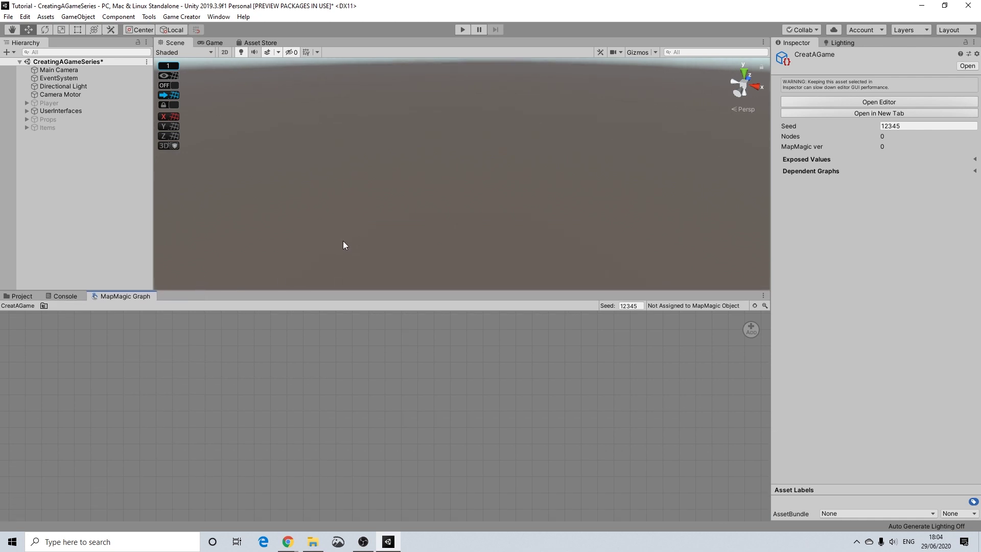
Place the CreatAGame graph asset into the scene as a MapMagic terrain object
click(22, 297)
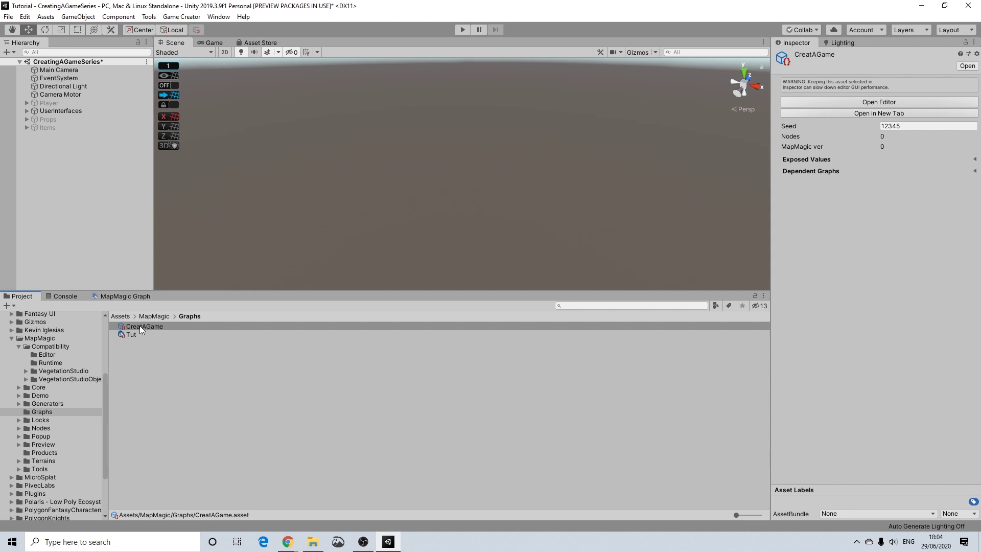
drag(143, 325, 397, 176)
scroll(504, 207, down, 8)
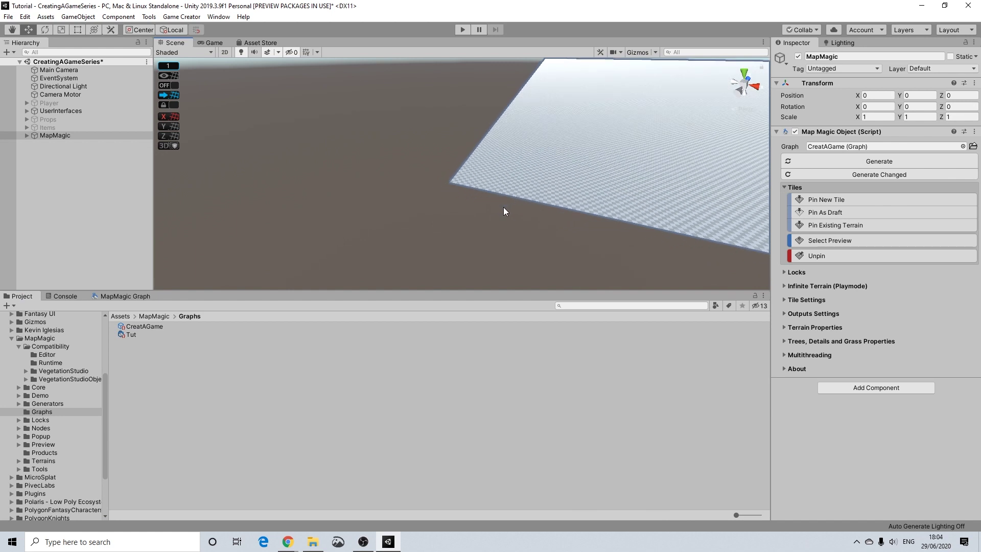
Examine the extent of the new terrain tile in the scene and the MapMagic object's settings
middle_drag(504, 207, 422, 236)
key(f)
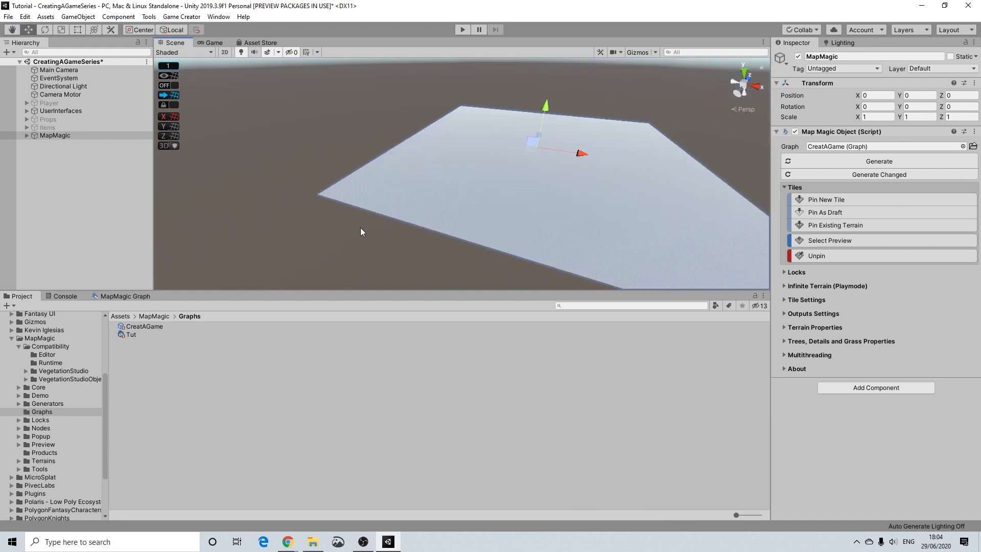
scroll(366, 221, up, 3)
mouse_move(366, 222)
middle_down()
mouse_move(350, 233)
mouse_move(380, 224)
middle_up()
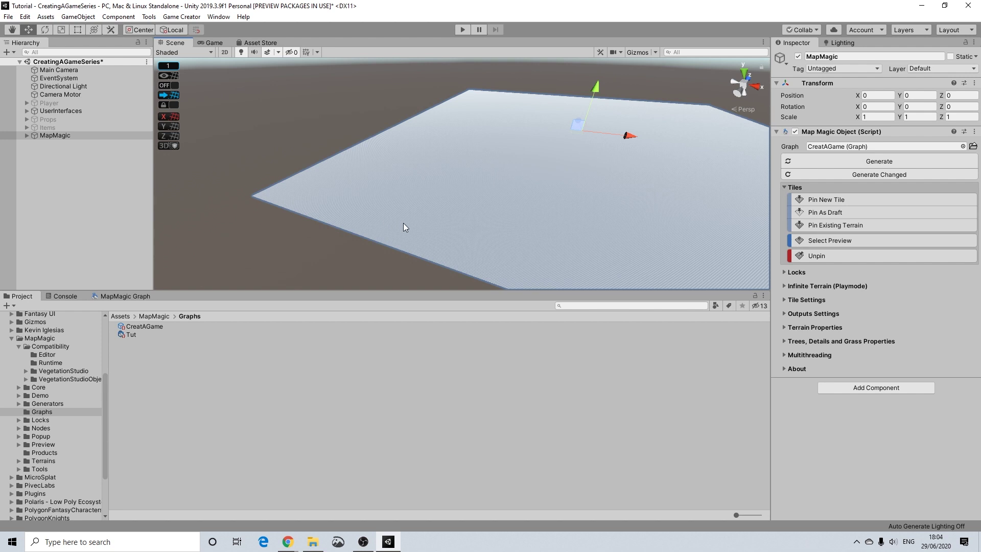
click(784, 286)
click(784, 286)
scroll(487, 151, down, 4)
middle_drag(488, 151, 409, 166)
scroll(519, 149, down, 4)
scroll(520, 152, down, 1)
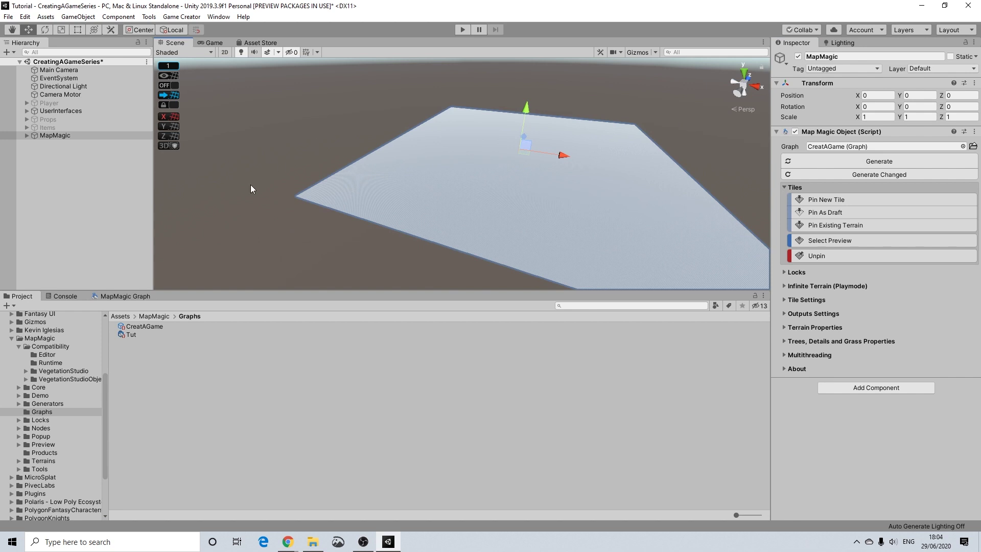
scroll(377, 202, up, 3)
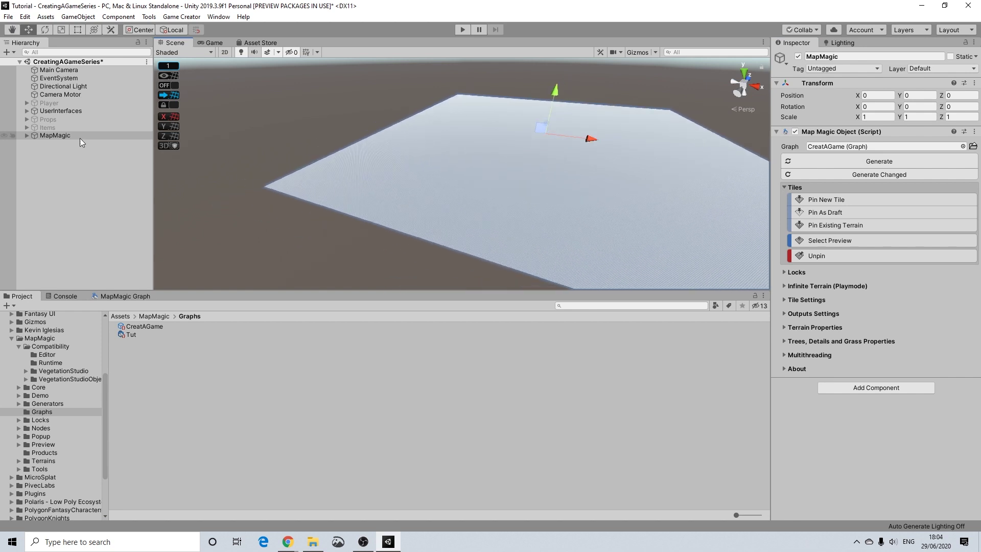
Set the MapMagic object's position to -500 on X and -500 on Z
click(878, 95)
text(-500)
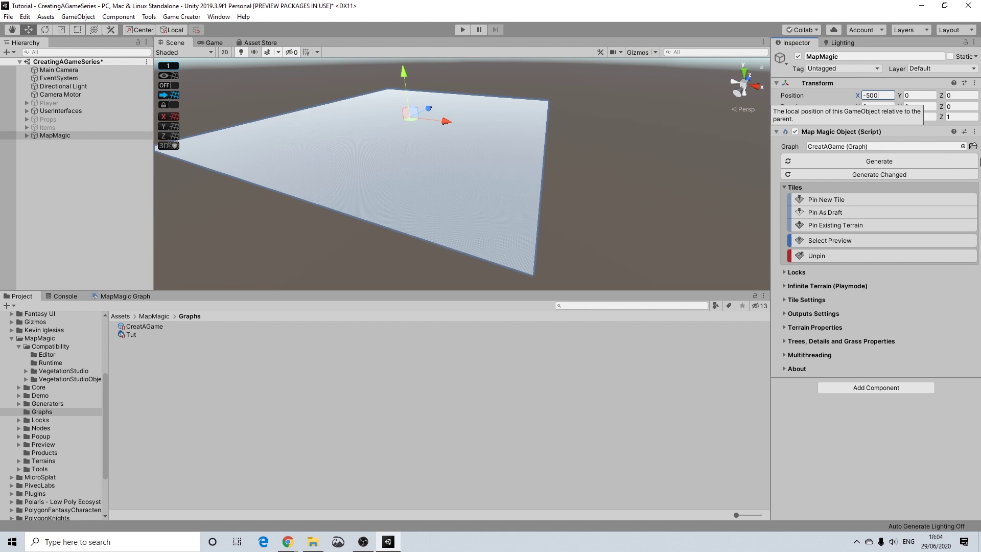
click(962, 95)
text(-)
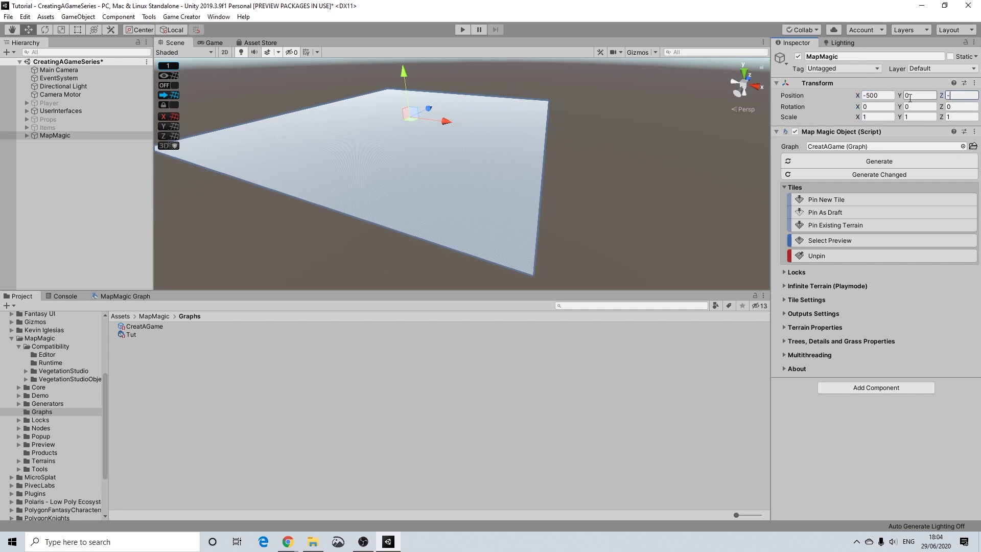
text(500)
Activate the Player object temporarily to check where it stands on the terrain, and deactivate it again
click(71, 101)
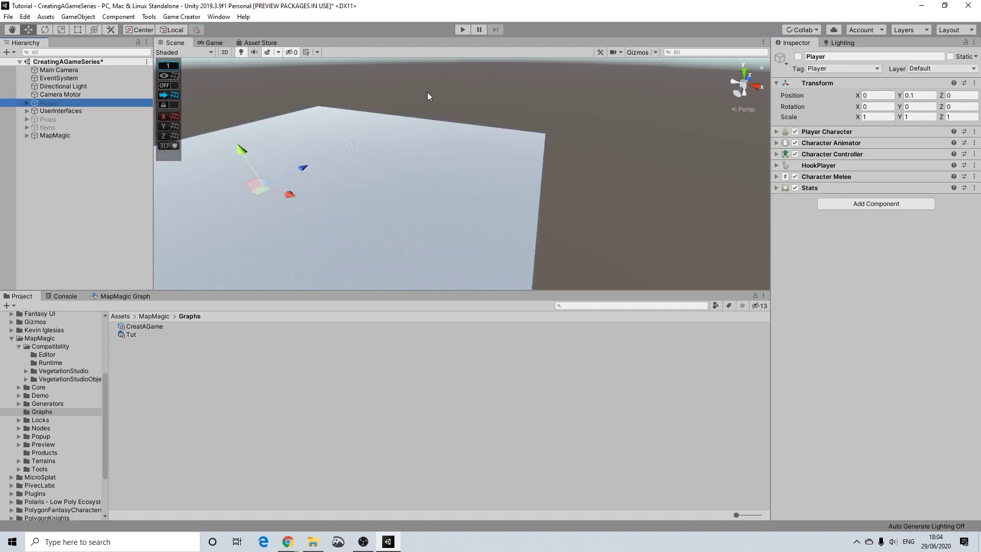
click(794, 55)
middle_drag(299, 216, 453, 184)
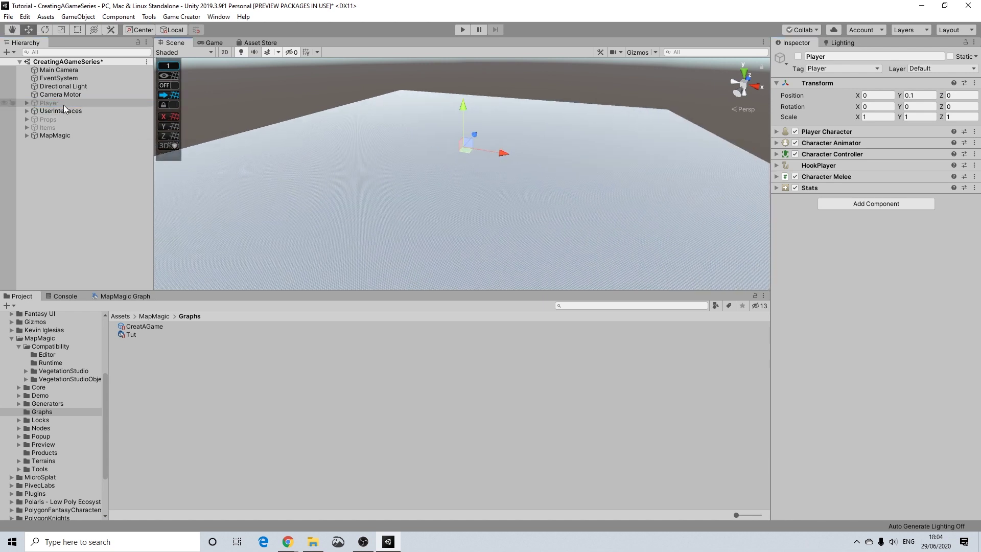
click(797, 56)
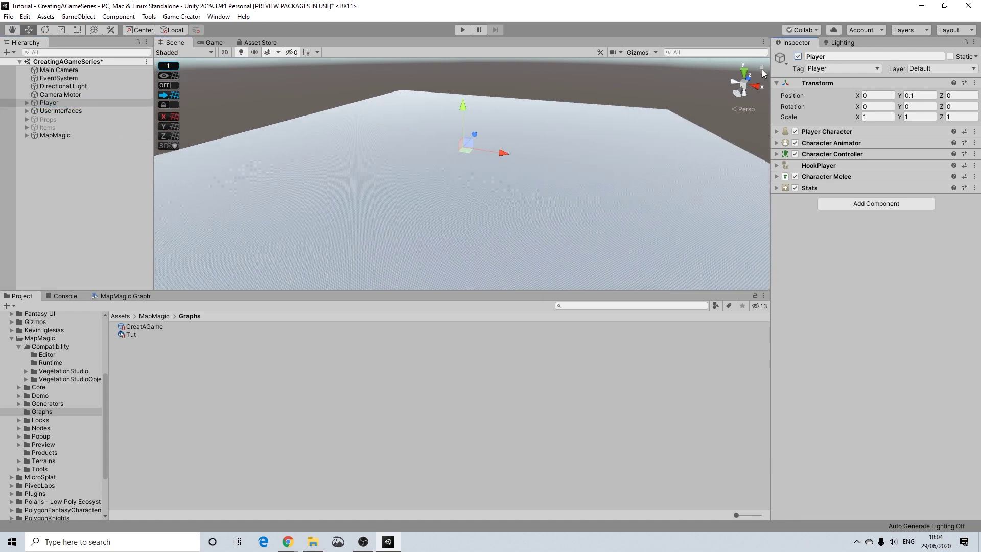
click(62, 102)
key(f)
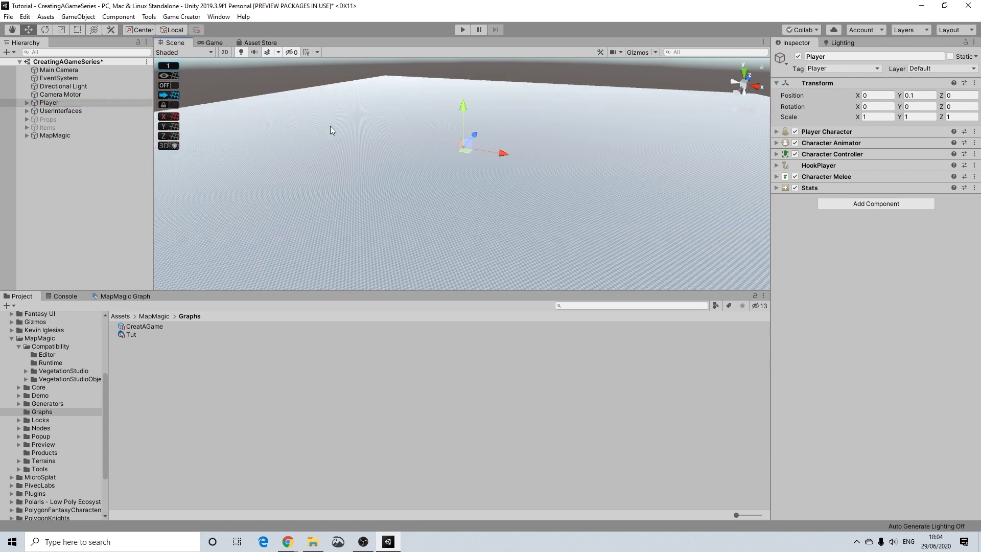
scroll(444, 139, down, 6)
scroll(520, 137, down, 8)
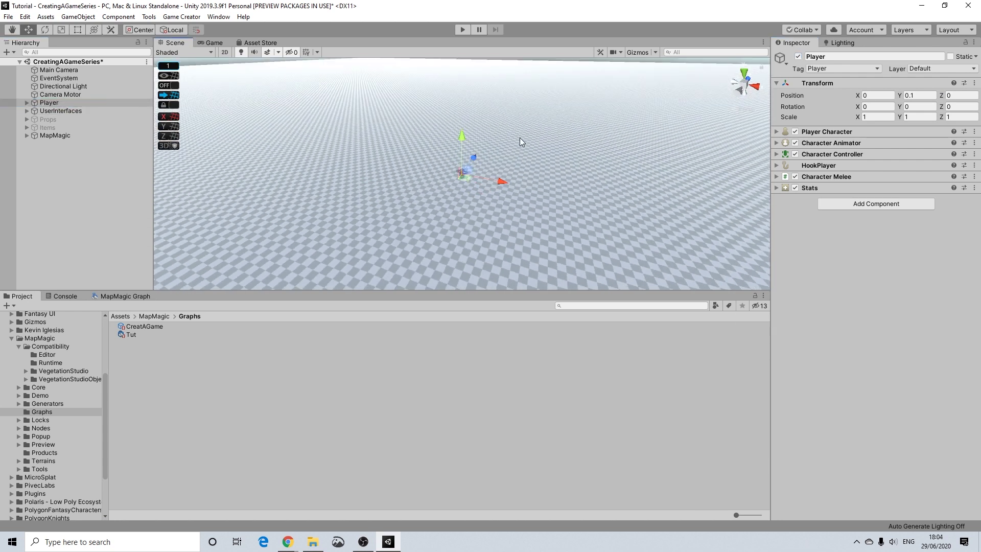
alt+drag(516, 148, 527, 177)
scroll(524, 182, down, 2)
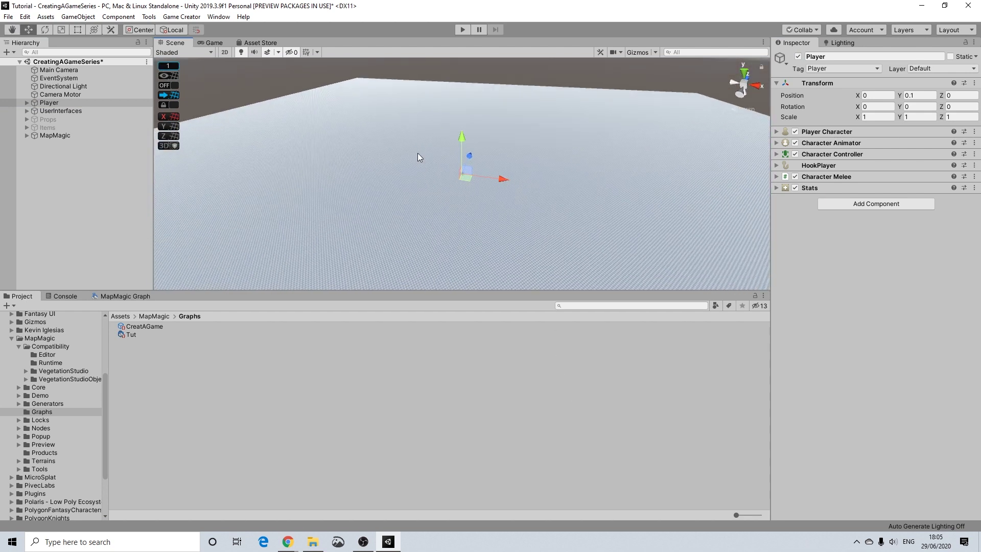
click(798, 57)
Add a Noise map generator to the CreatAGame graph and place it near the canvas's upper-left corner
click(134, 299)
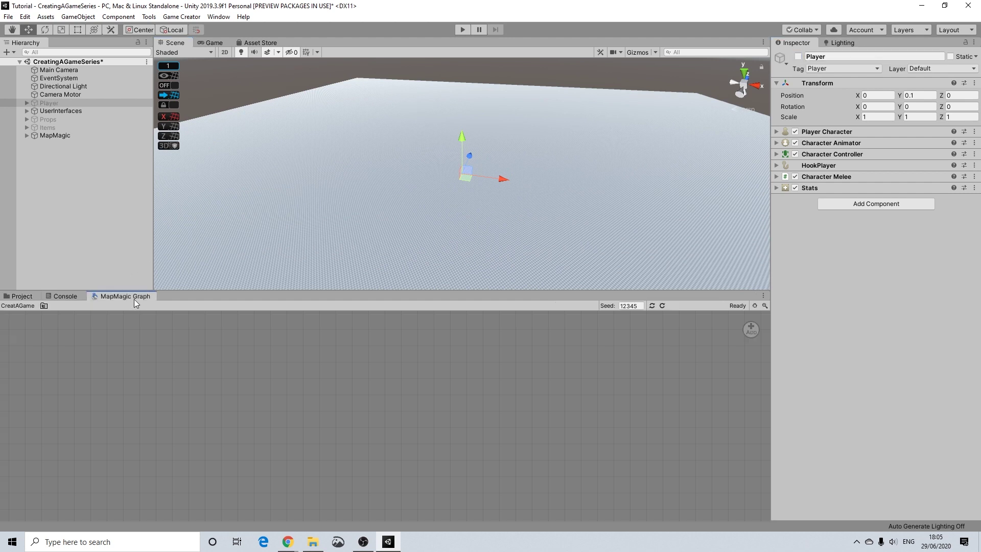
scroll(536, 239, down, 3)
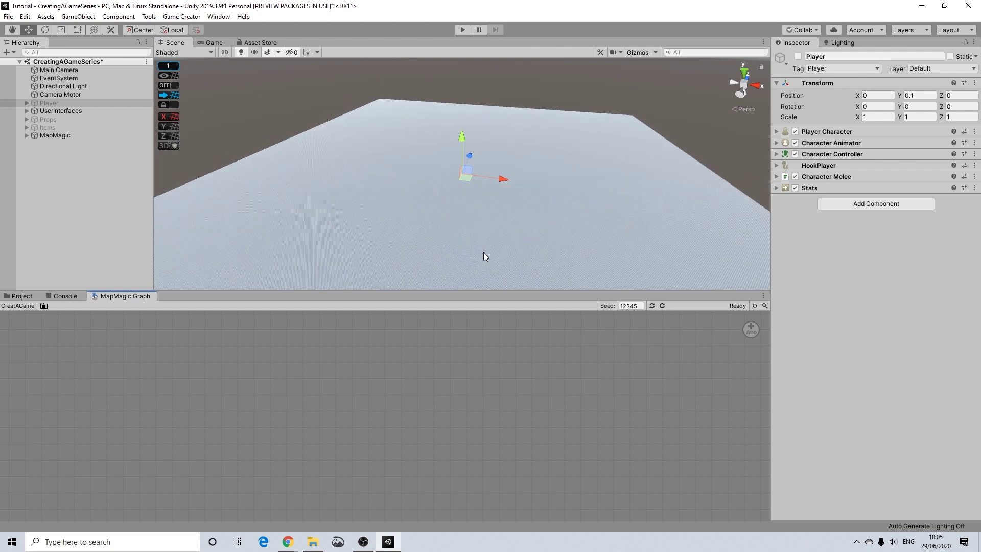
right_click(109, 332)
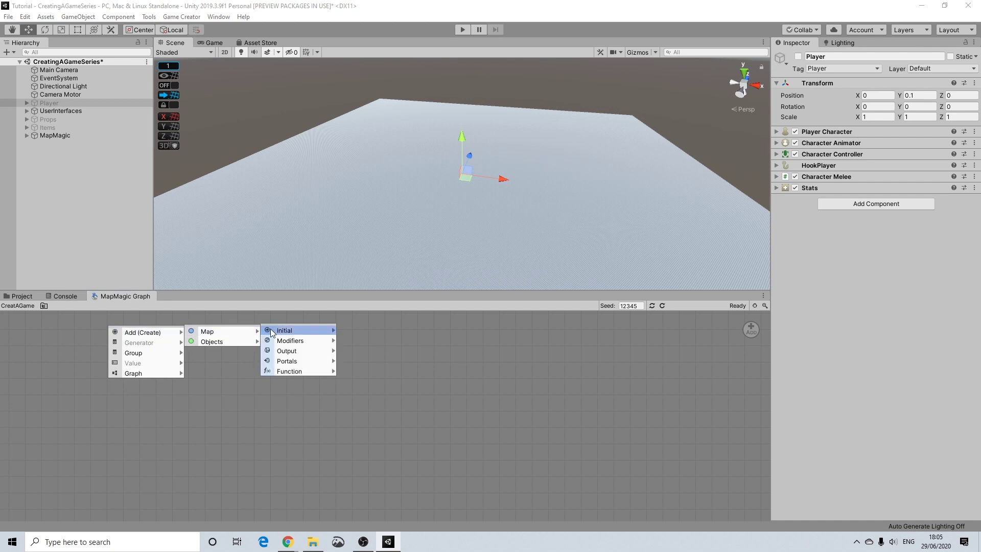
mouse_move(332, 331)
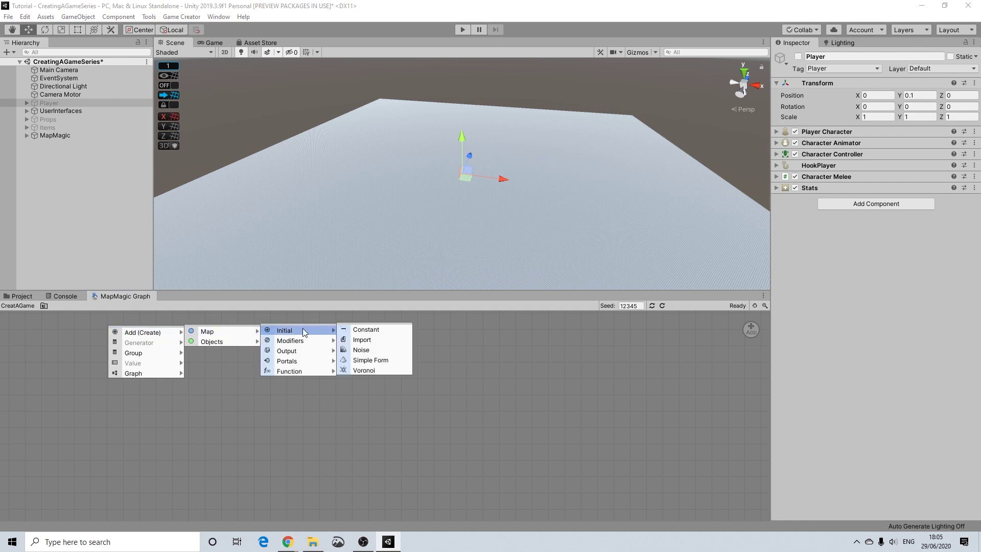
click(360, 351)
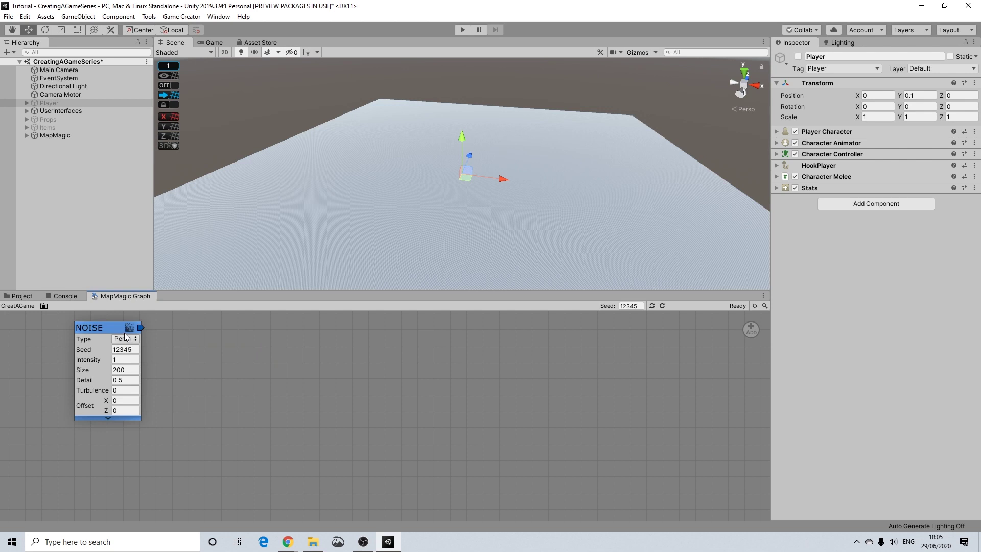
drag(110, 327, 69, 324)
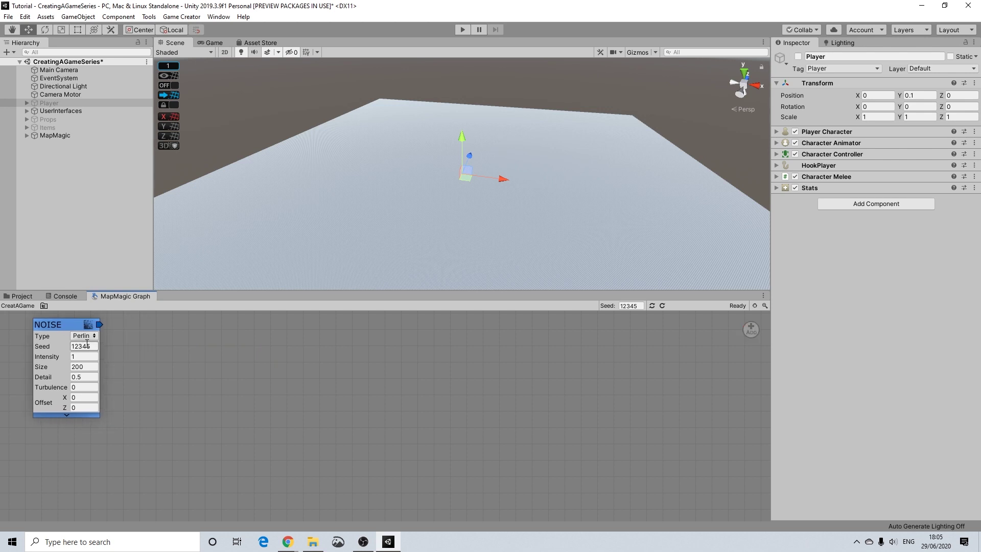
Add a Voronoi map generator to the graph and place it directly below the Noise node
right_click(135, 326)
mouse_move(169, 328)
mouse_move(234, 328)
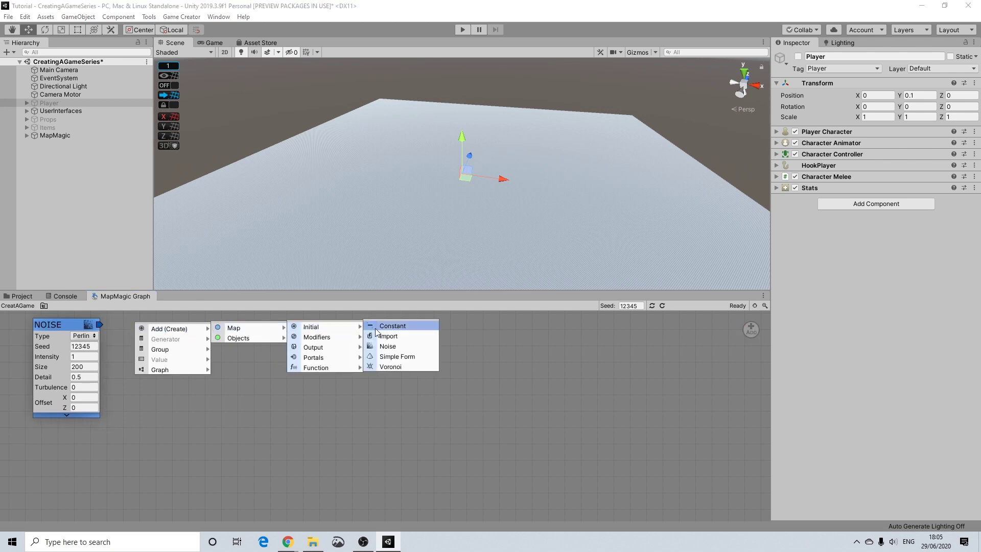
click(391, 367)
drag(139, 329, 69, 431)
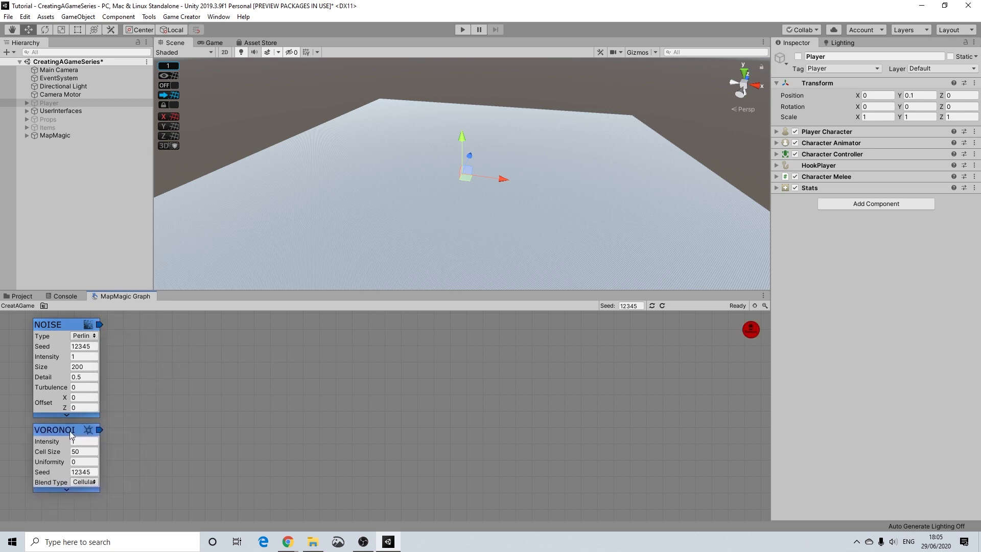
Add a Blend map modifier to the graph and place it beside the Noise node, level with its top
right_click(170, 332)
mouse_move(210, 336)
mouse_move(286, 335)
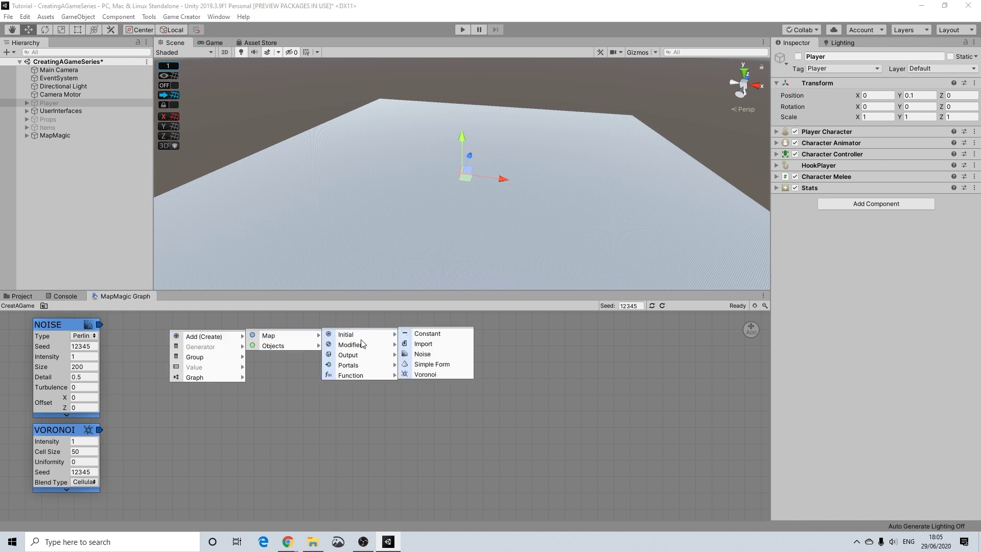
mouse_move(373, 345)
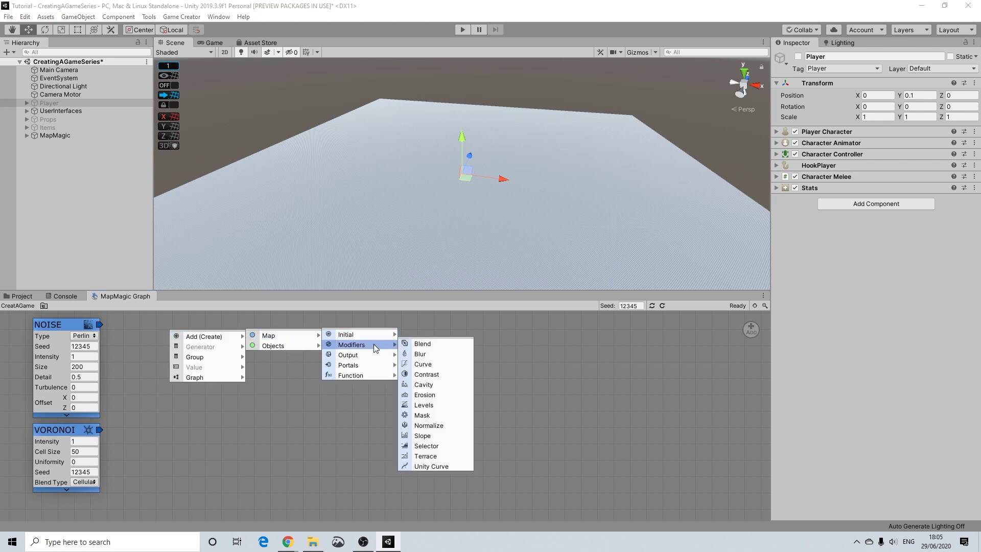
click(425, 344)
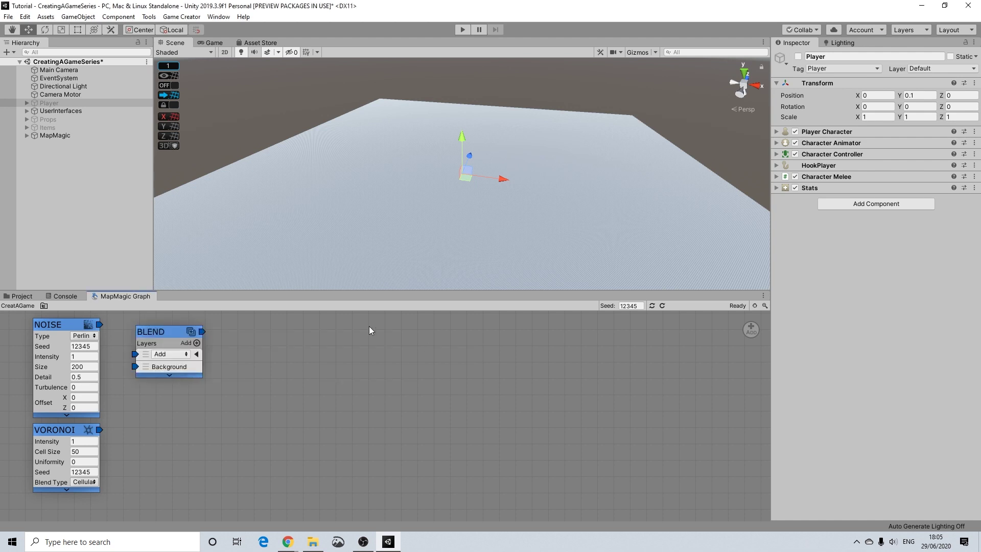
drag(161, 336, 162, 329)
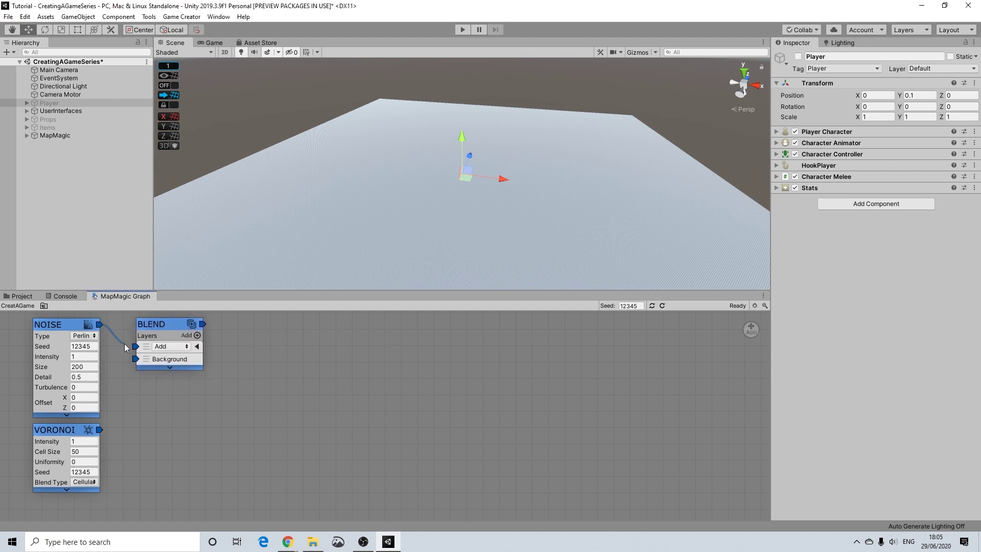
Add an extra layer to the Blend node, then connect Noise to its first layer and Voronoi to its second
click(197, 336)
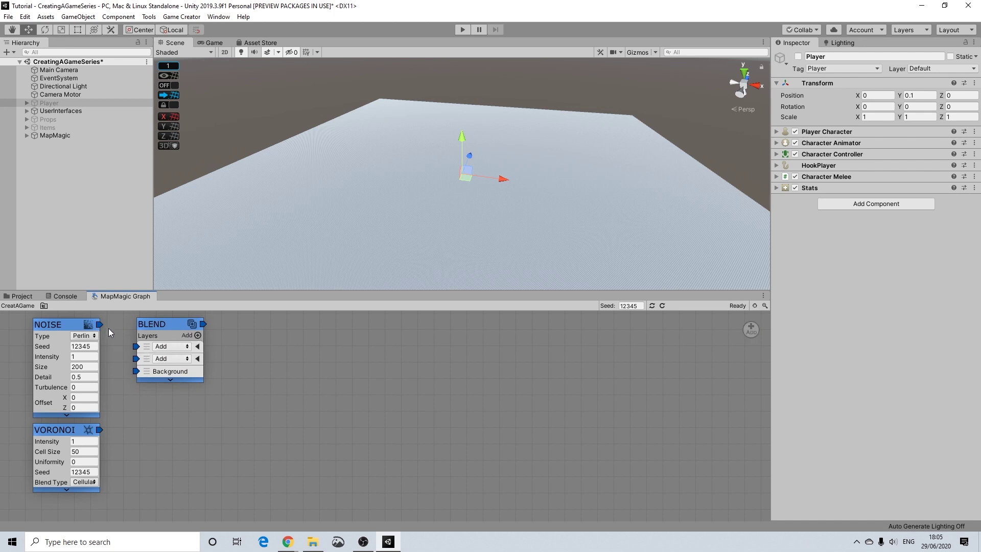
drag(101, 324, 136, 347)
drag(99, 430, 136, 358)
Add a Height map output beside the Blend node and connect the Blend output to it
right_click(244, 326)
mouse_move(279, 331)
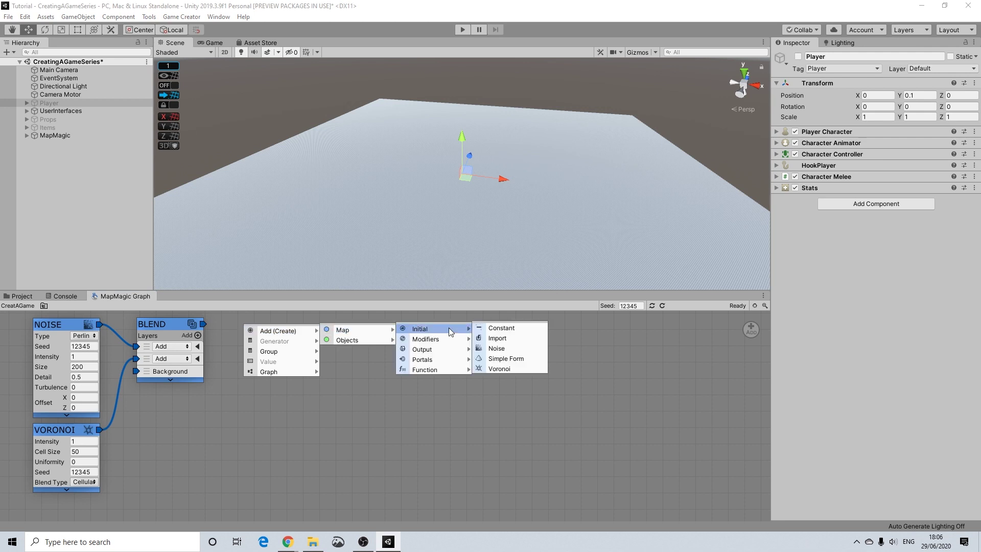
mouse_move(454, 349)
click(503, 350)
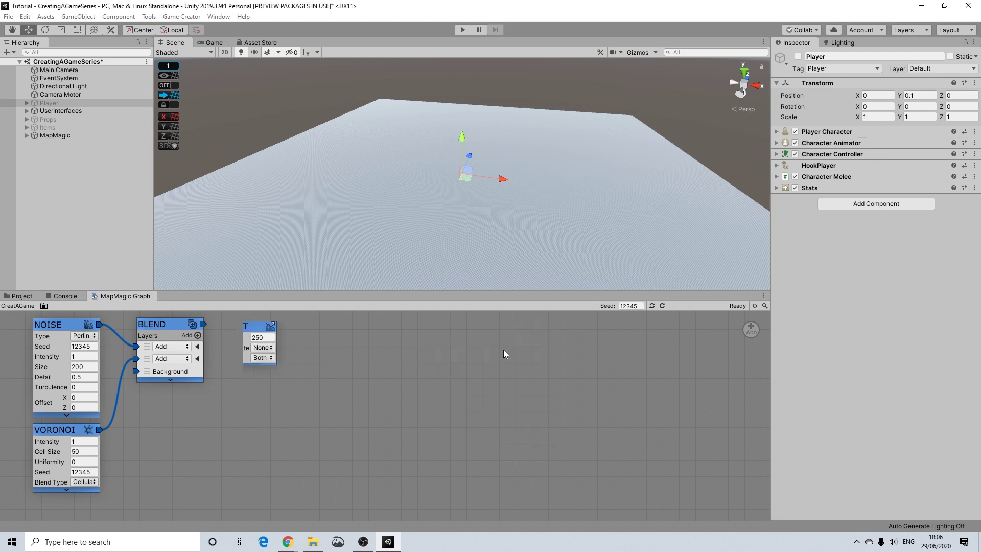
drag(240, 326, 265, 324)
scroll(483, 238, up, 5)
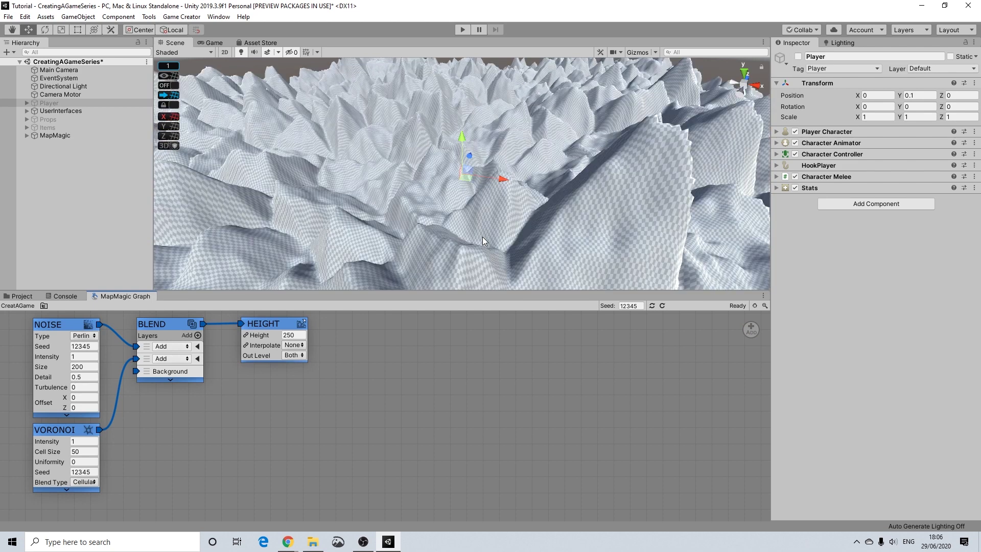
scroll(480, 238, up, 2)
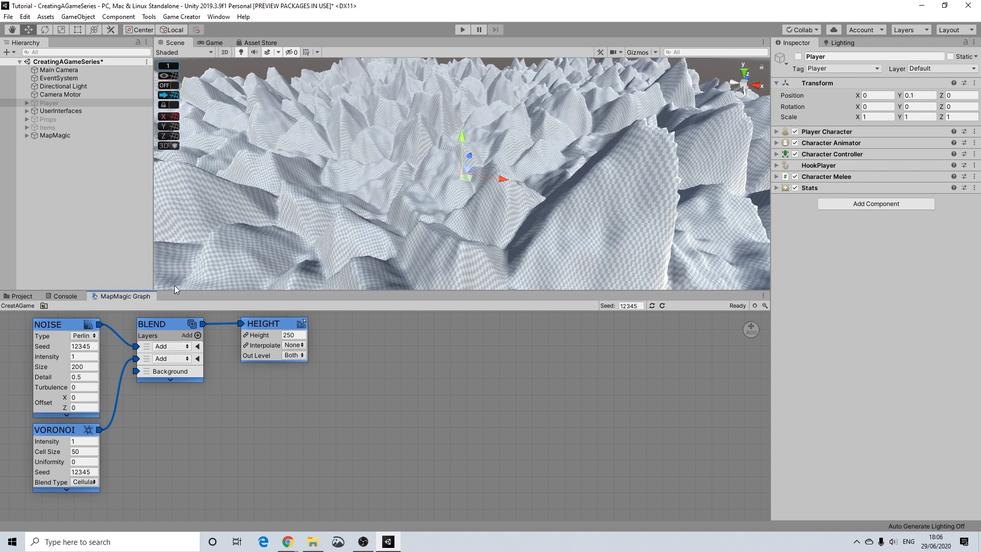
Disconnect the Voronoi node from the Blend node's second layer and inspect the noise-only terrain
right_click(135, 362)
mouse_move(193, 385)
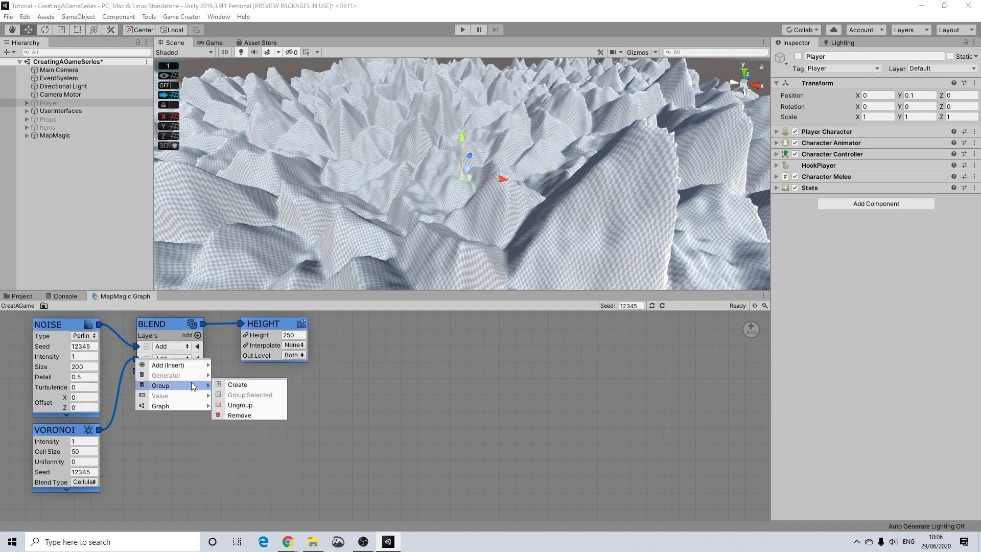
click(134, 358)
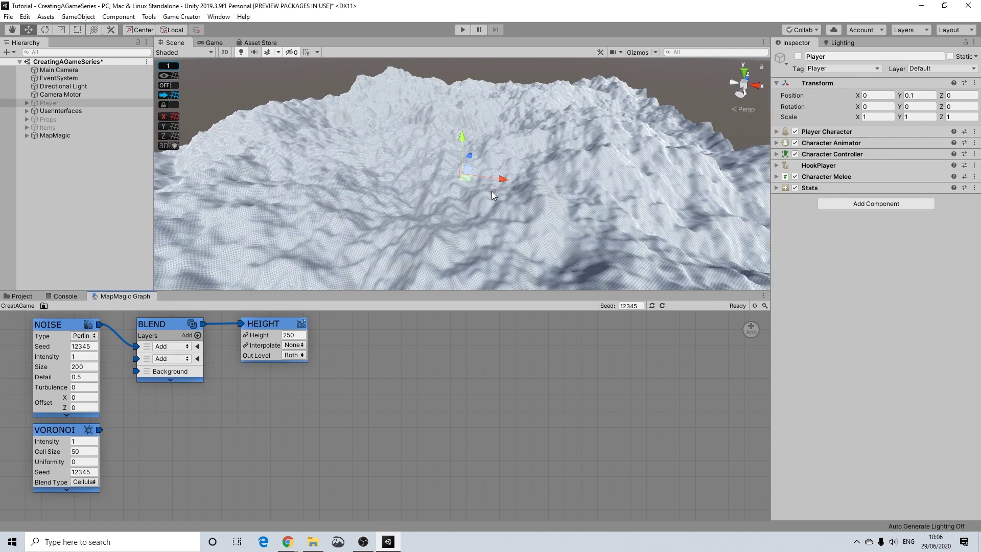
scroll(480, 197, down, 5)
alt+drag(480, 197, 481, 230)
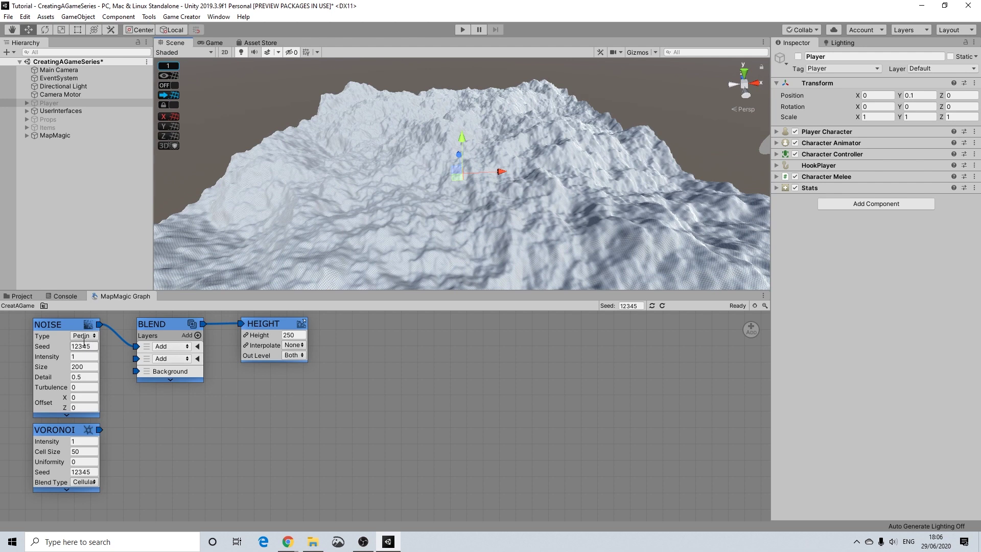
Try the Linear, Simplex and Unity types on the Noise node and return it to Perlin
click(84, 336)
click(95, 359)
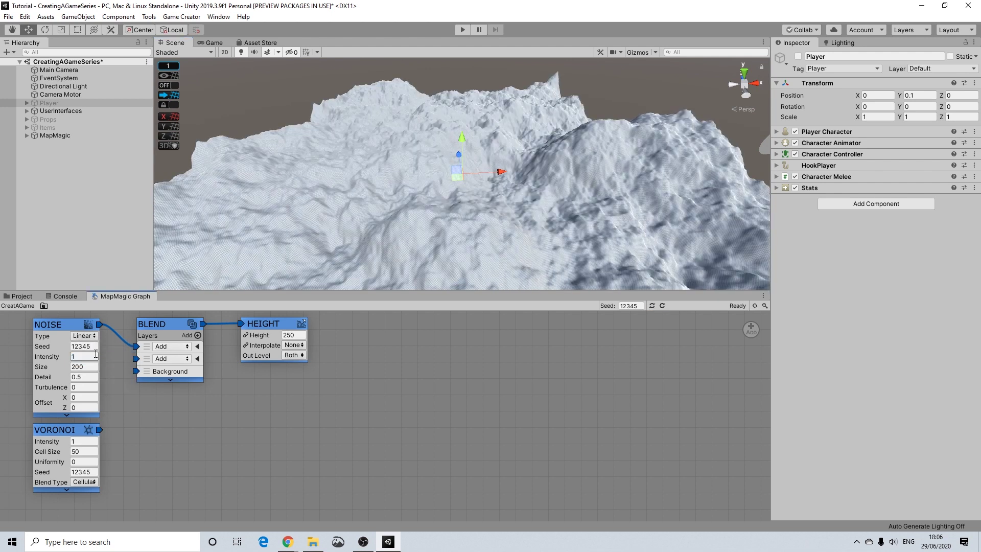
click(84, 335)
click(93, 381)
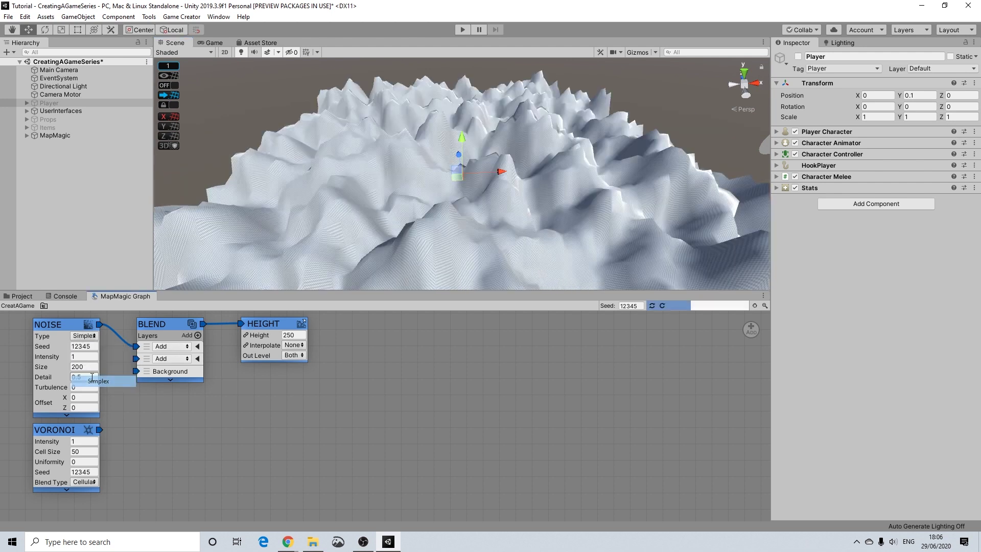
click(94, 337)
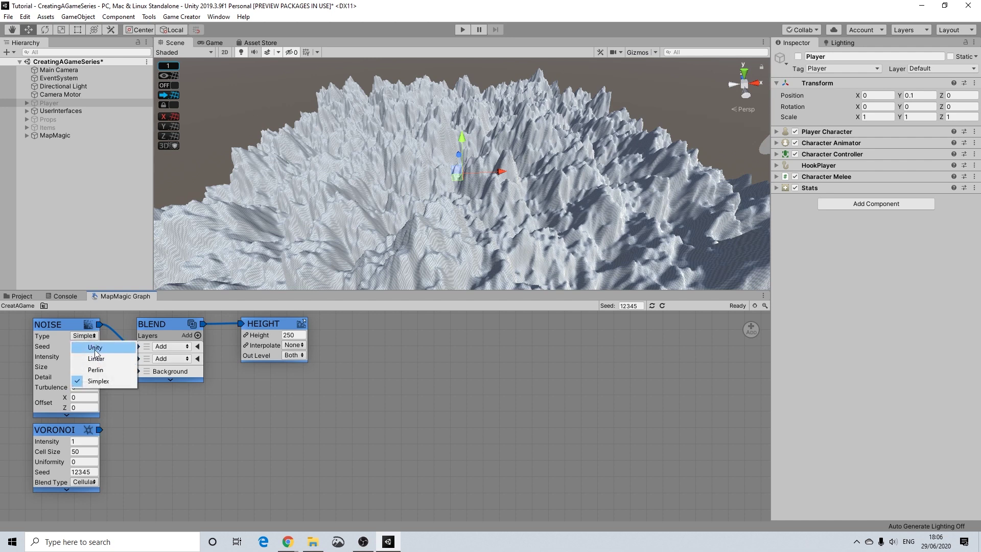
click(94, 350)
click(84, 338)
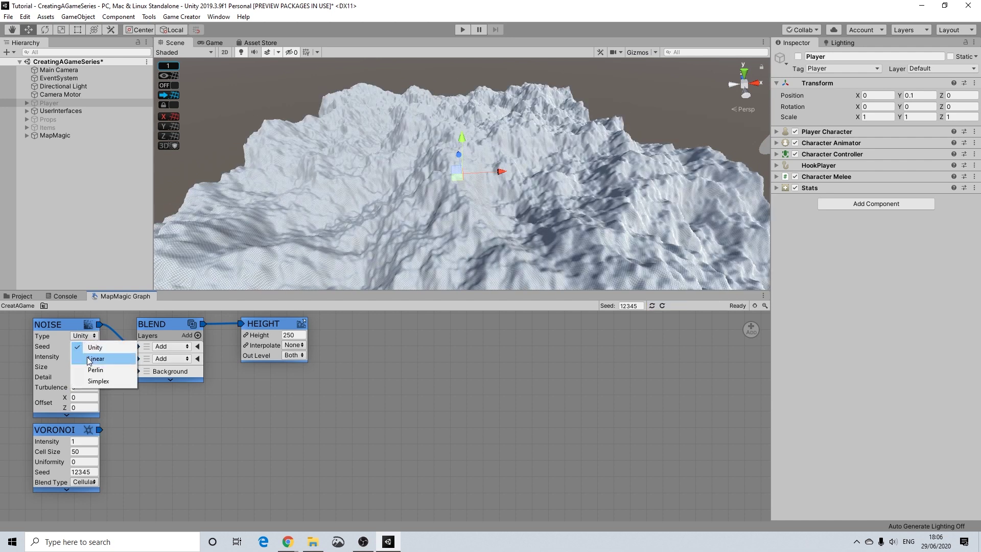
click(93, 358)
click(85, 335)
click(92, 369)
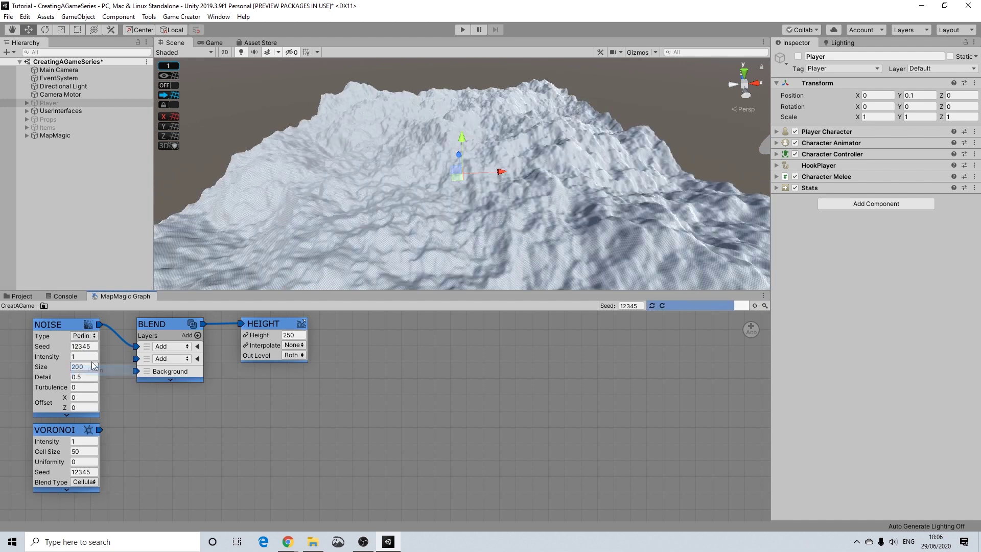
Raise the Noise node's intensity to 1.91 and inspect the terrain
alt+drag(521, 153, 412, 240)
drag(71, 361, 321, 357)
key(Return)
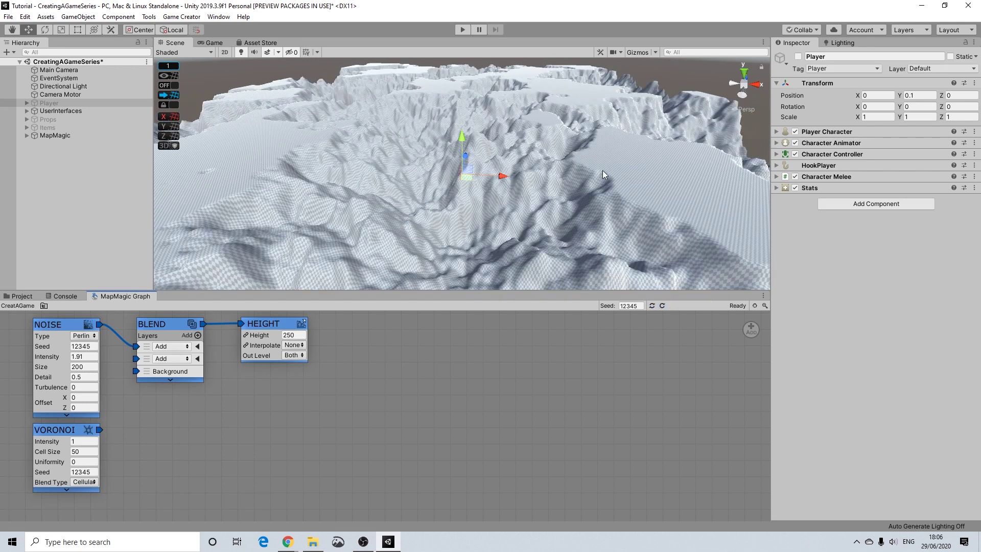
scroll(468, 194, up, 3)
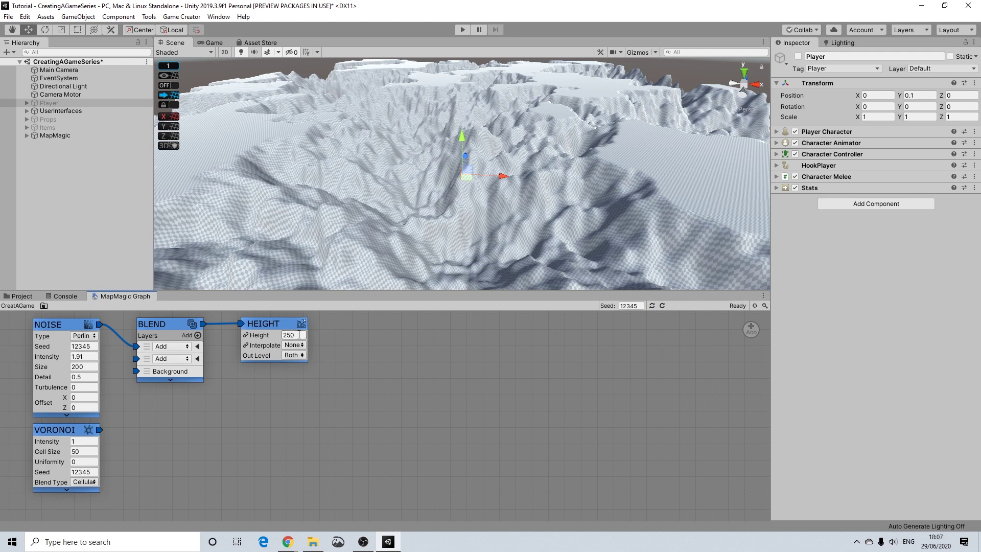
Set the Noise node's intensity back to 1 and reconnect Voronoi to the Blend node's second layer
click(85, 358)
key(Delete)
key(Delete)
key(Delete)
key(Delete)
text(1)
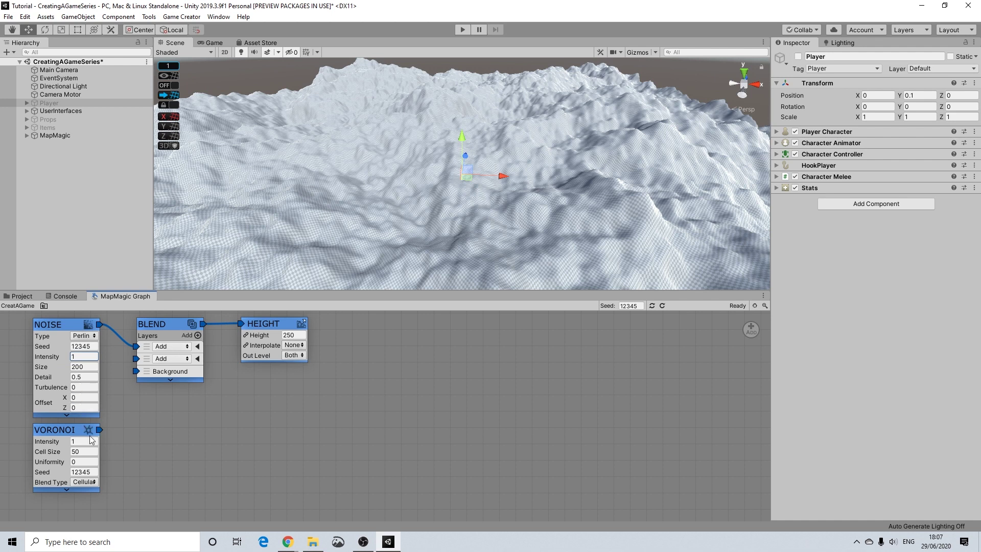
drag(102, 430, 136, 359)
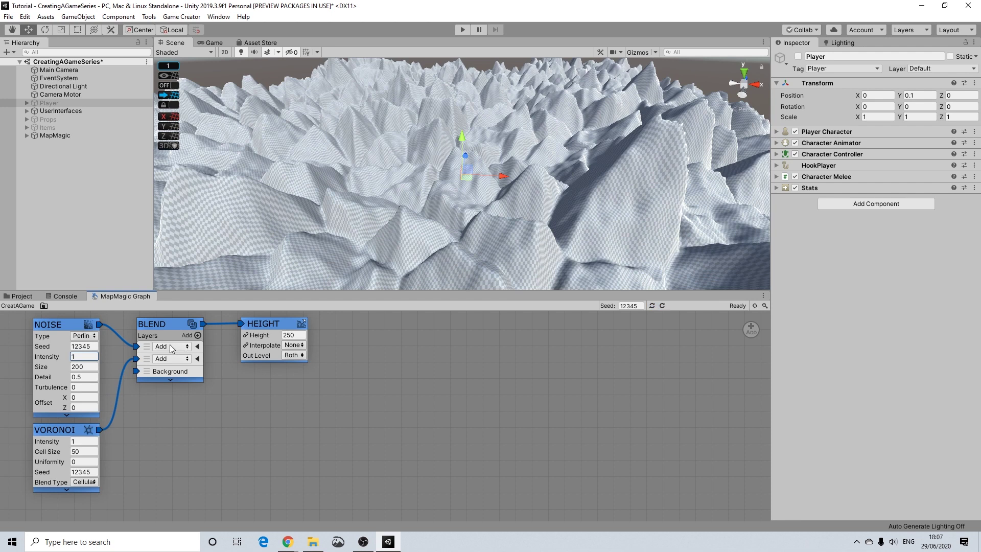
Try the Overlay and Difference modes on the Blend node's first layer and return it to Add
click(171, 347)
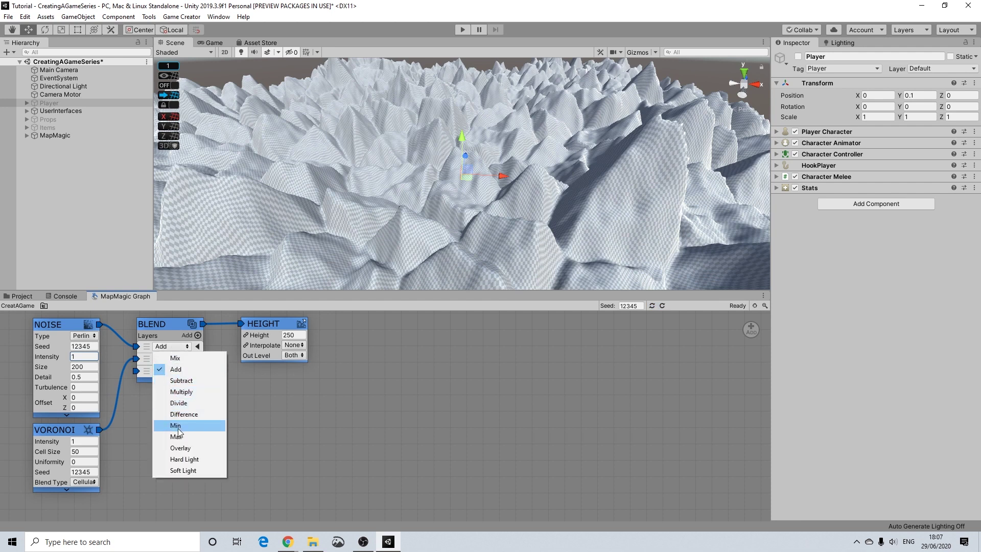
click(180, 447)
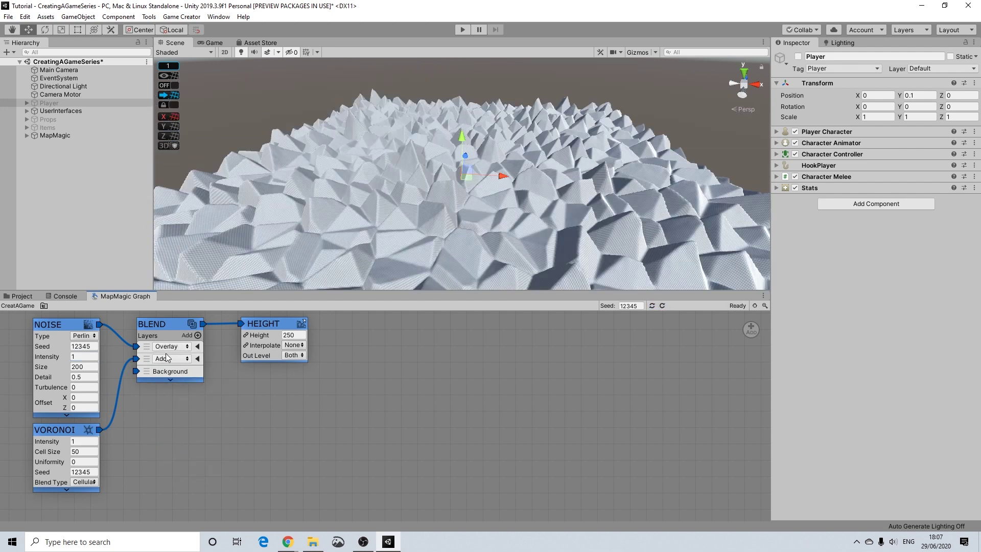
click(169, 347)
click(180, 414)
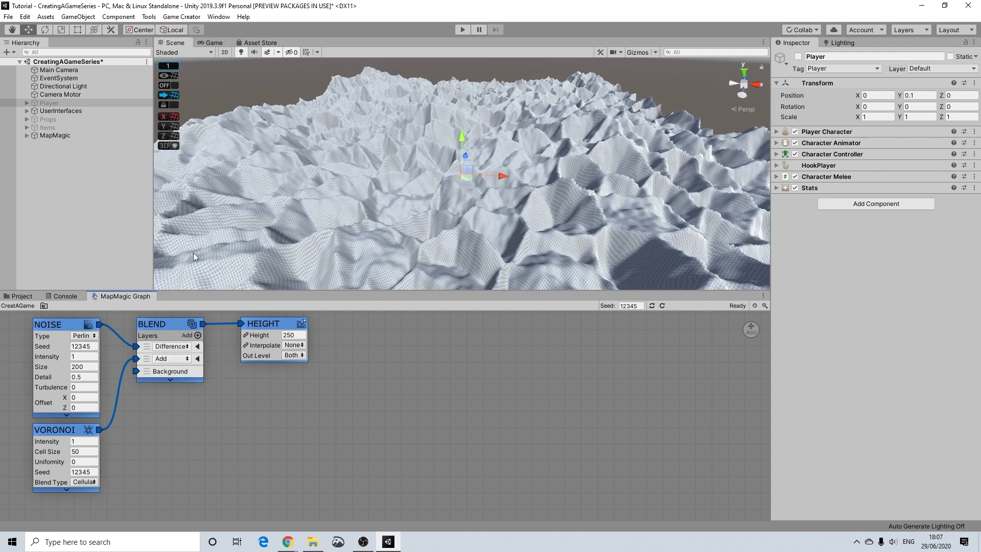
click(173, 346)
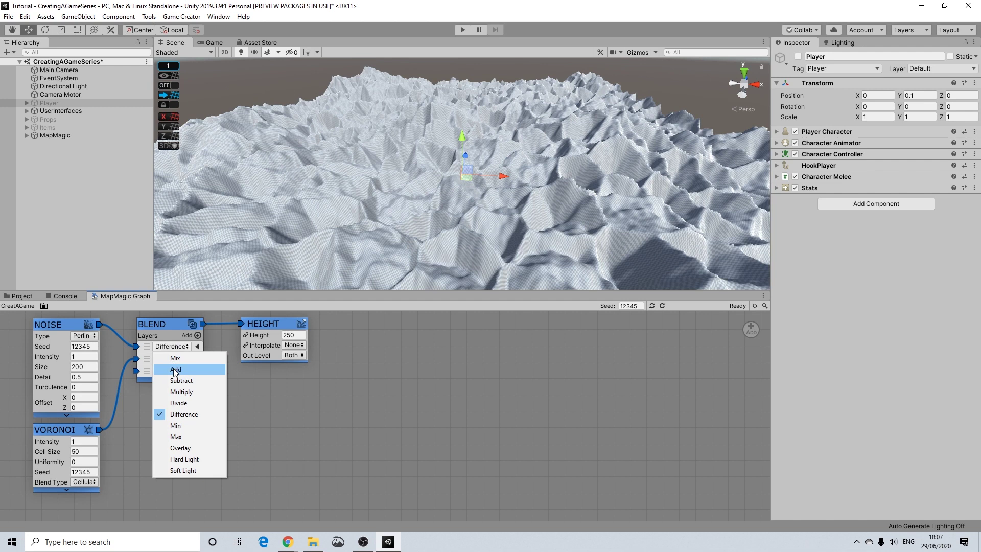
click(173, 372)
Try Soft Light on the Blend node's first layer, inspect the terrain, and restore the Add mode
click(163, 347)
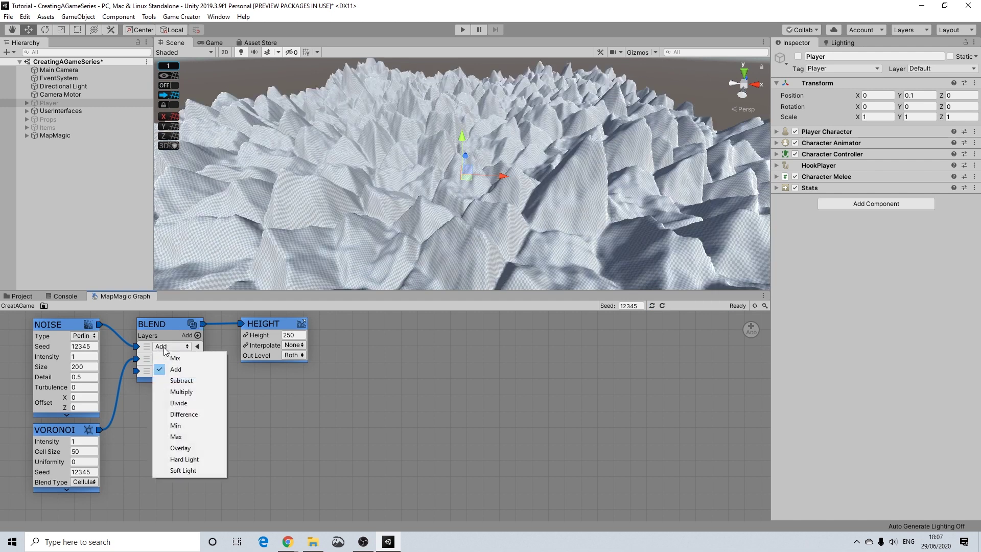
click(182, 470)
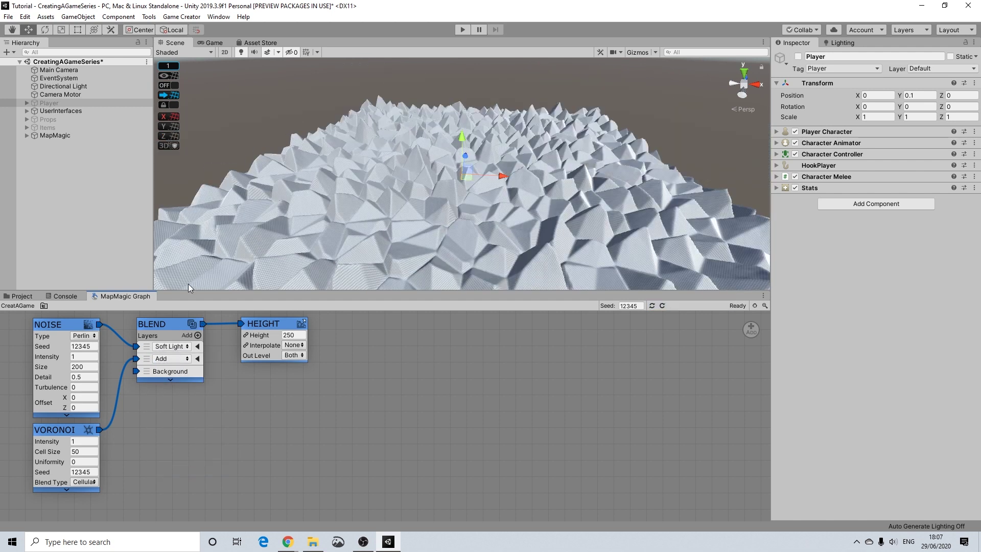
scroll(467, 200, up, 5)
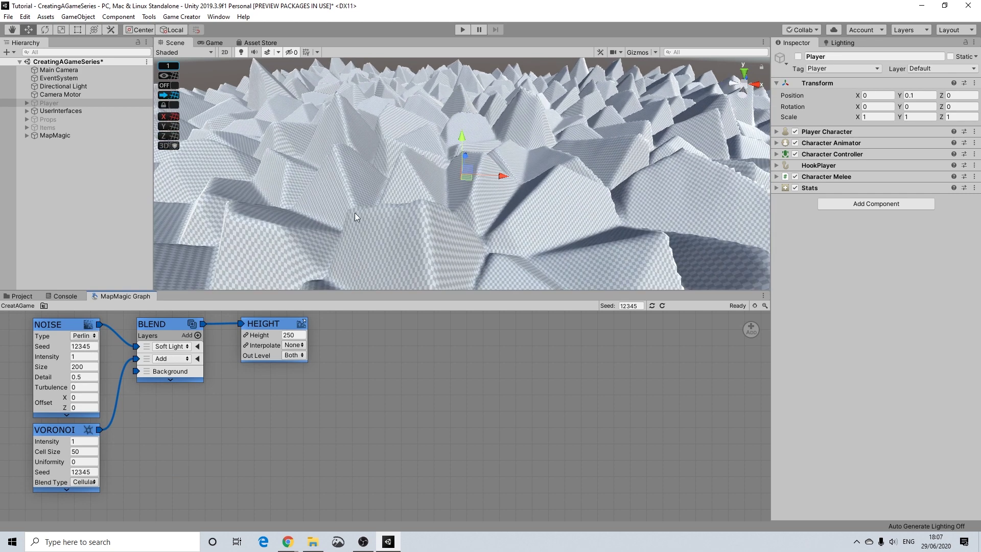
scroll(484, 179, down, 5)
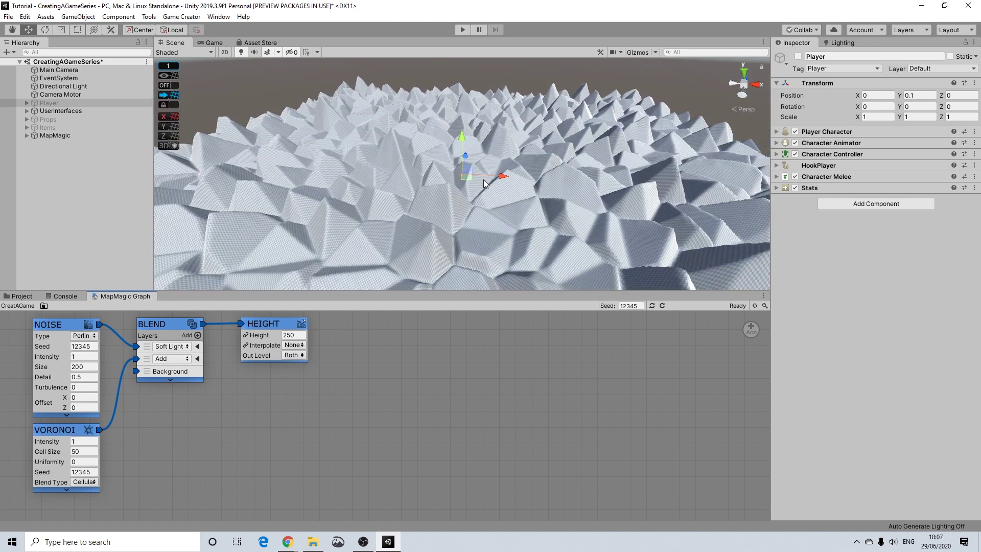
mouse_move(472, 191)
alt+mouse_down()
mouse_move(477, 179)
mouse_move(474, 191)
alt+mouse_up()
scroll(477, 187, up, 2)
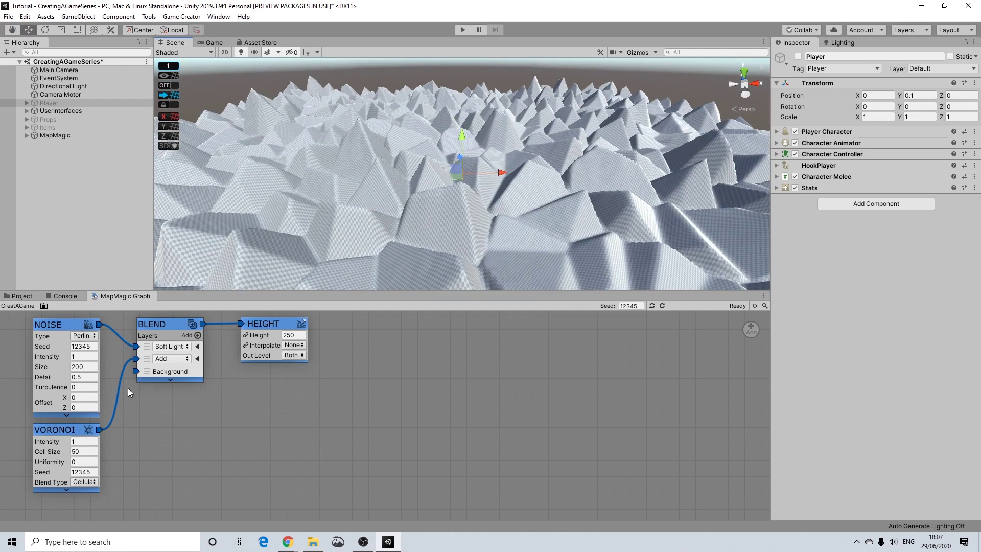
click(170, 347)
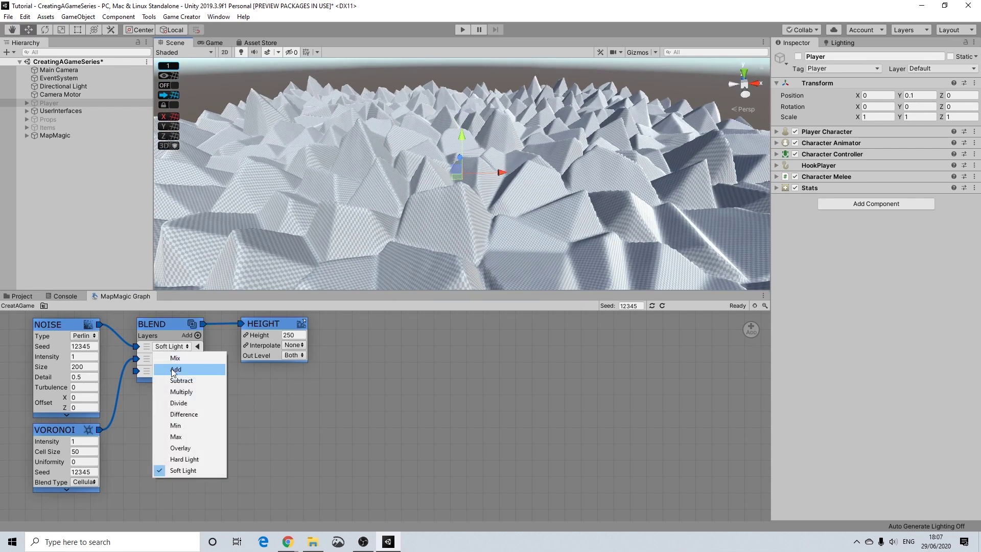
click(173, 369)
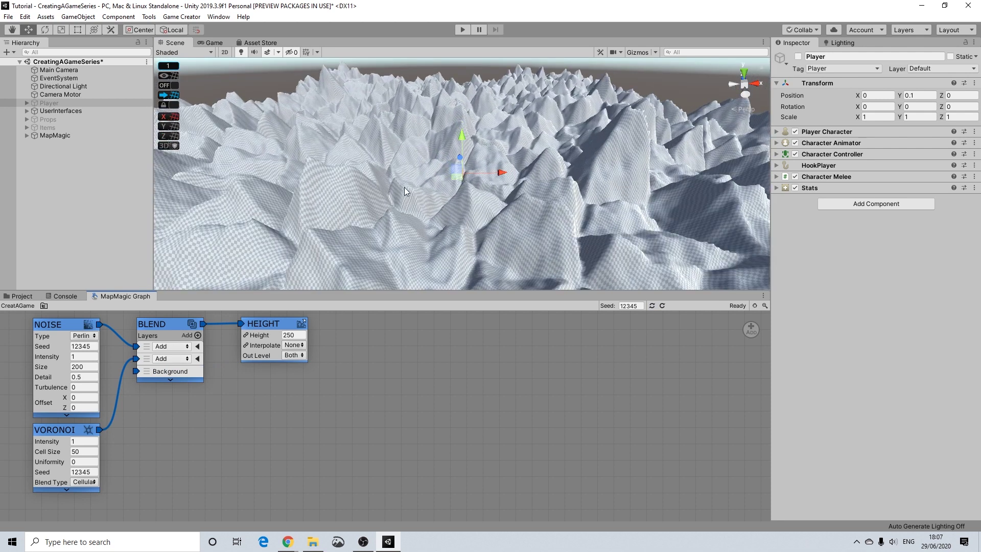
Set the Height node's height to 20 and the Voronoi node's blend type to Organic
click(296, 336)
text(20)
key(Return)
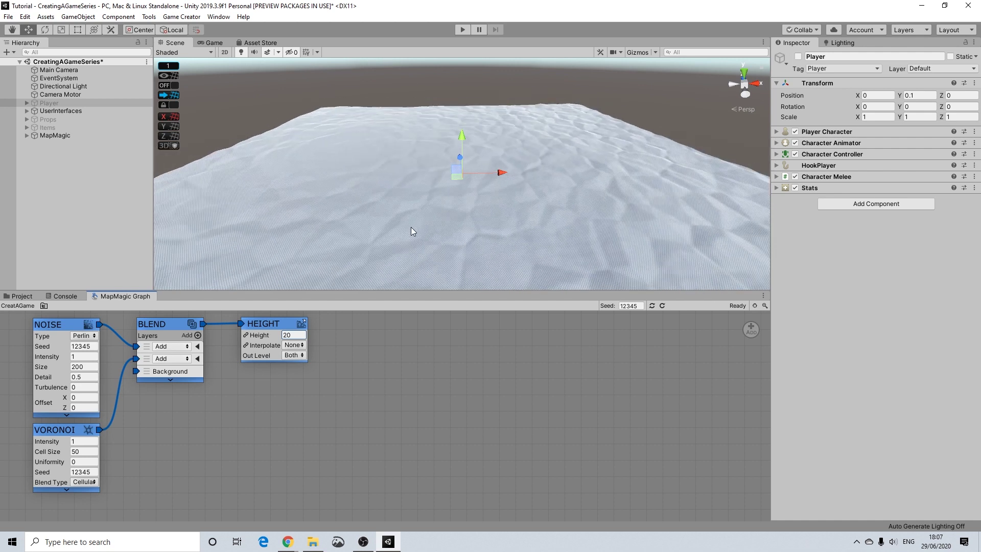
click(83, 483)
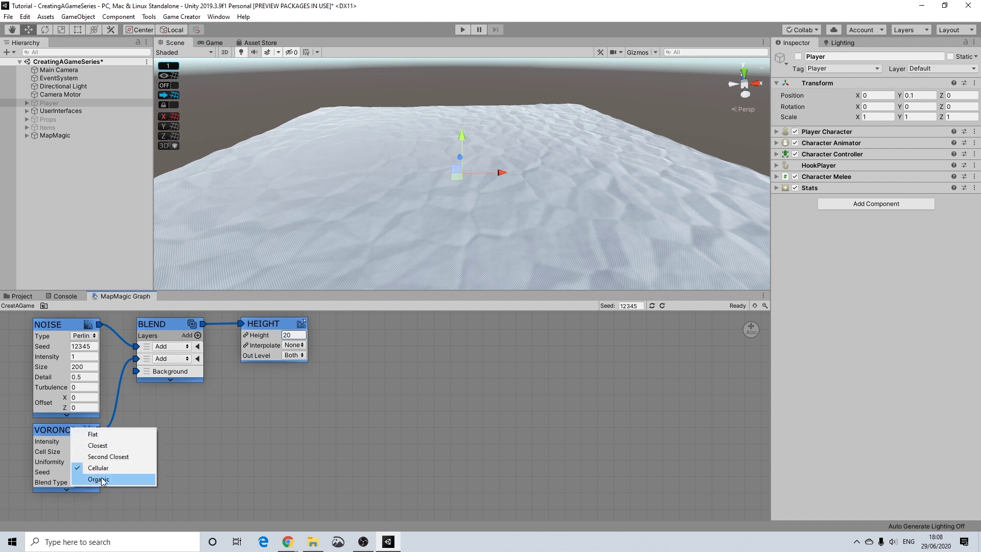
click(98, 479)
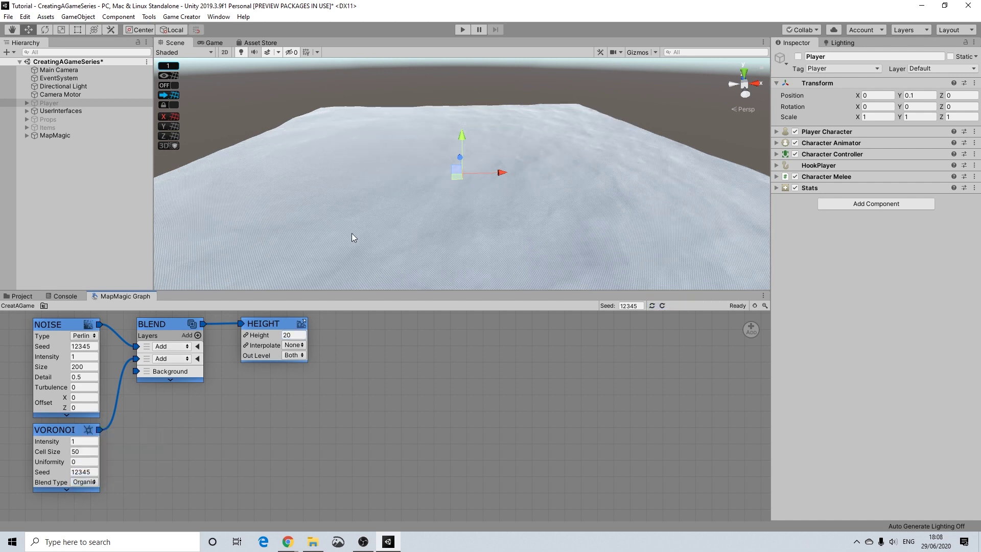
Activate the Player object and raise it above the terrain surface to a Y position of 12.28
click(53, 104)
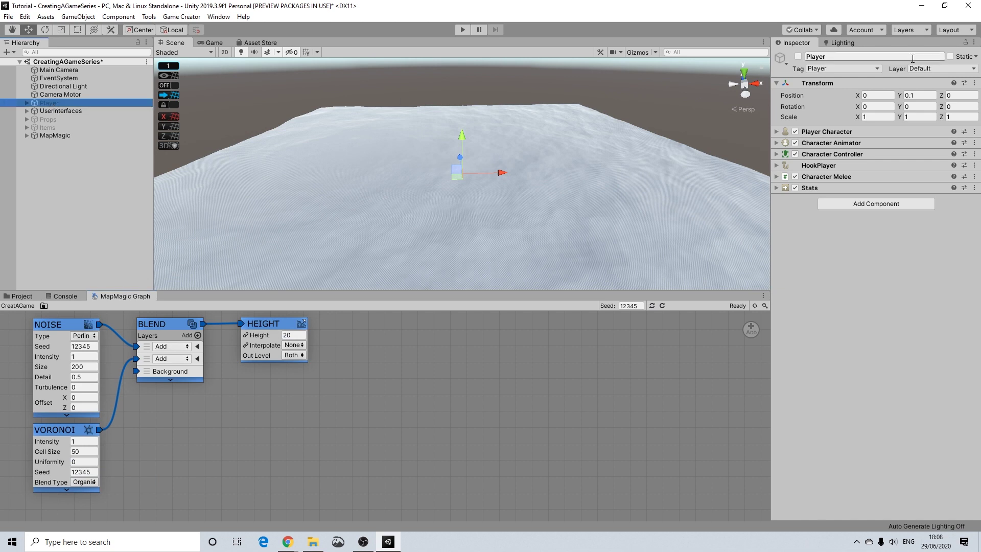
click(797, 56)
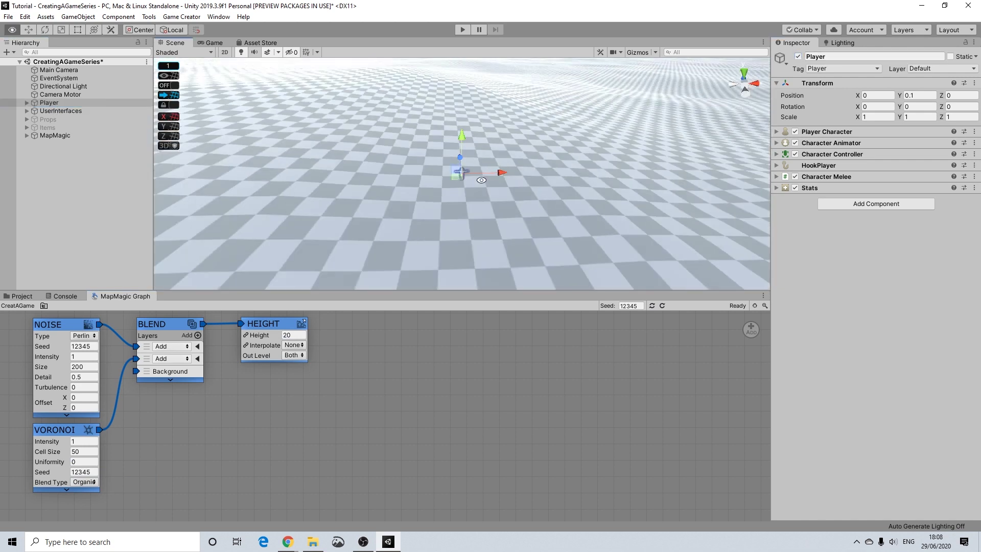
middle_drag(490, 125, 450, 186)
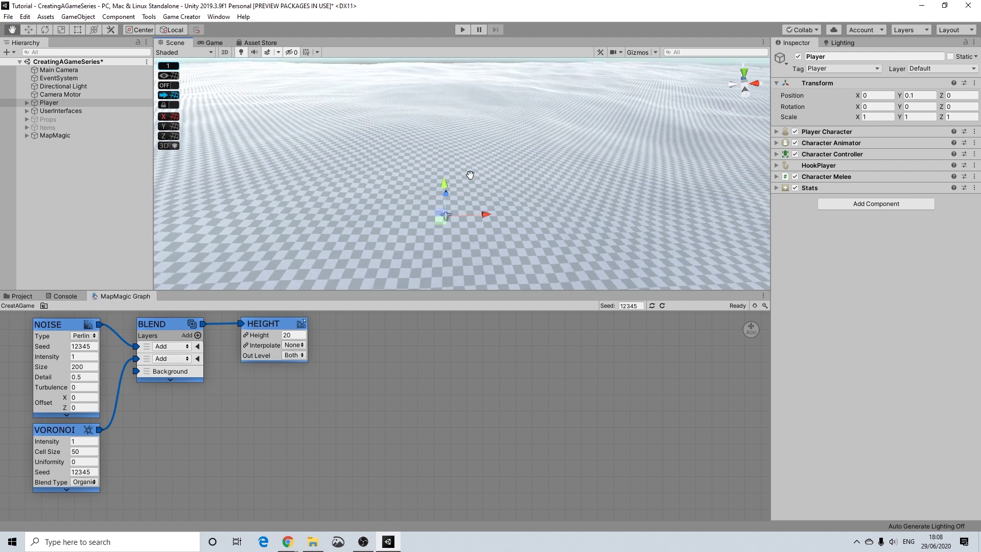
drag(444, 183, 407, 115)
Change the Voronoi node's blend type to Cellular, leaving the Noise type at Perlin
click(85, 337)
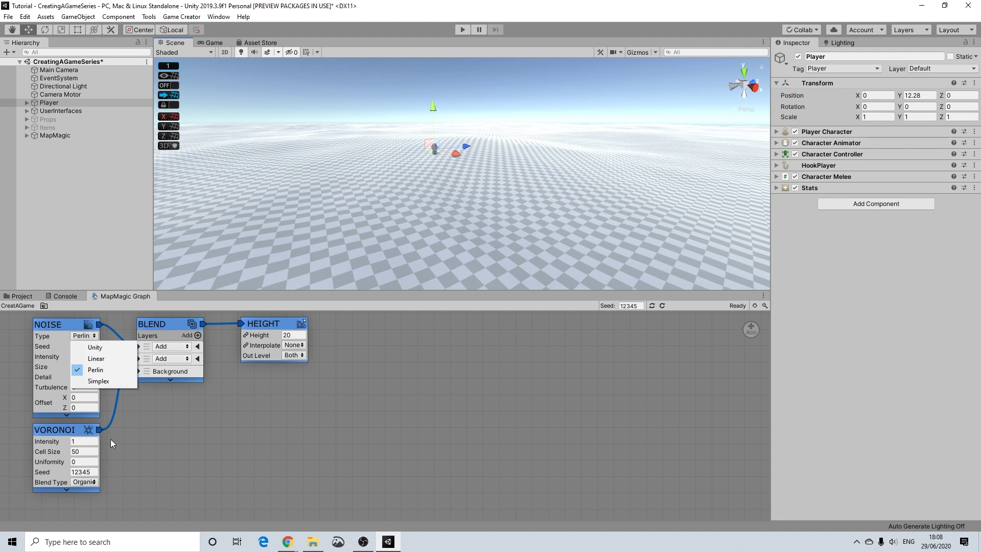
click(94, 482)
click(93, 481)
click(99, 472)
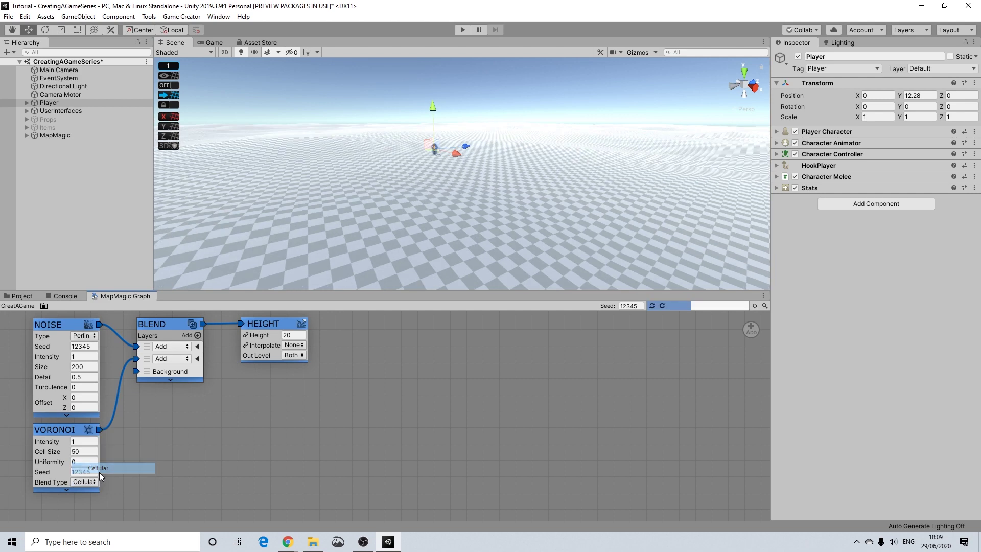
Examine the generated terrain around the Player from several angles and distances
alt+drag(496, 154, 801, 148)
right_drag(801, 151, 499, 196)
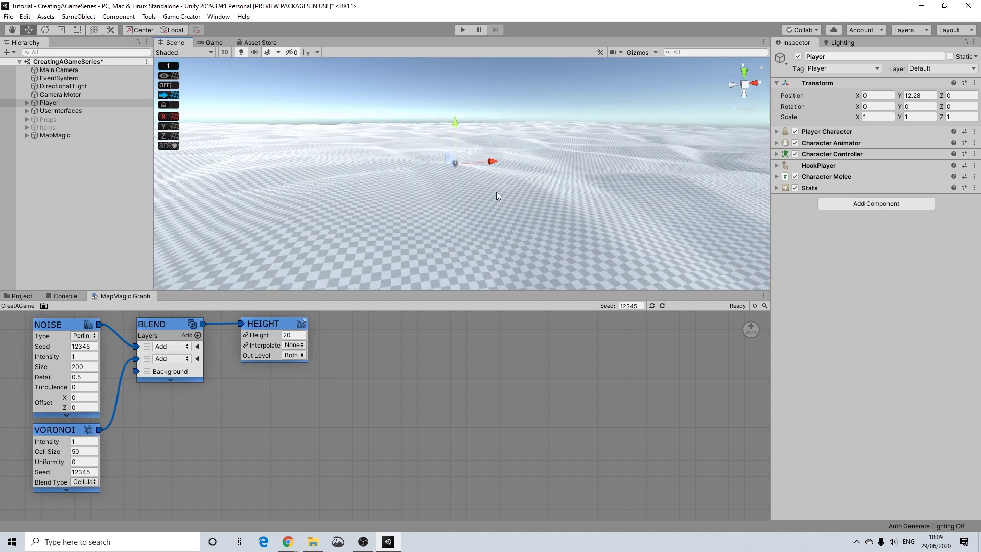
scroll(492, 191, up, 4)
middle_drag(489, 191, 474, 198)
scroll(462, 205, up, 3)
right_drag(462, 205, 456, 172)
alt+drag(465, 191, 416, 195)
scroll(462, 214, up, 3)
scroll(484, 222, down, 2)
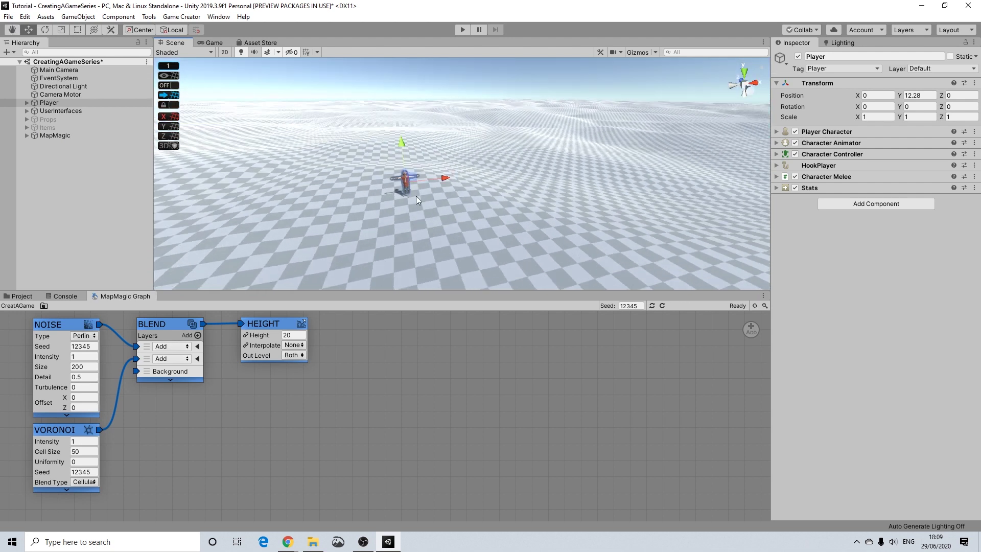
middle_drag(413, 202, 436, 204)
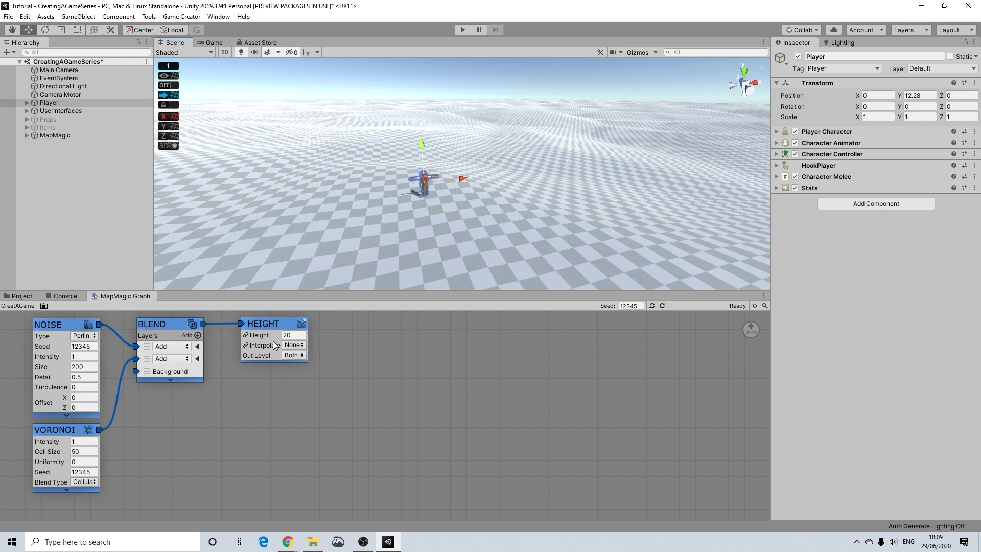
Add a map Enter portal to the graph and place it directly below the Height node
right_click(251, 385)
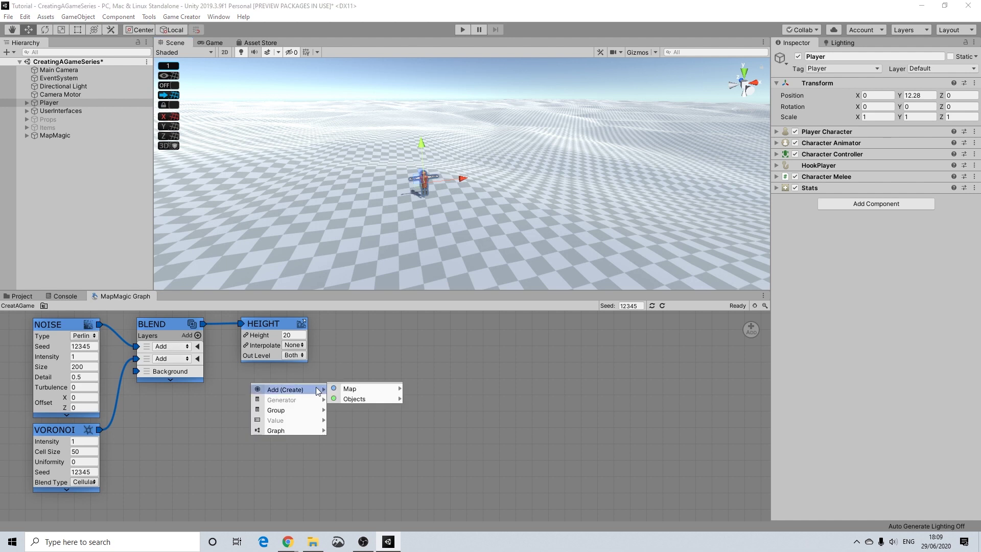
mouse_move(365, 390)
mouse_move(477, 419)
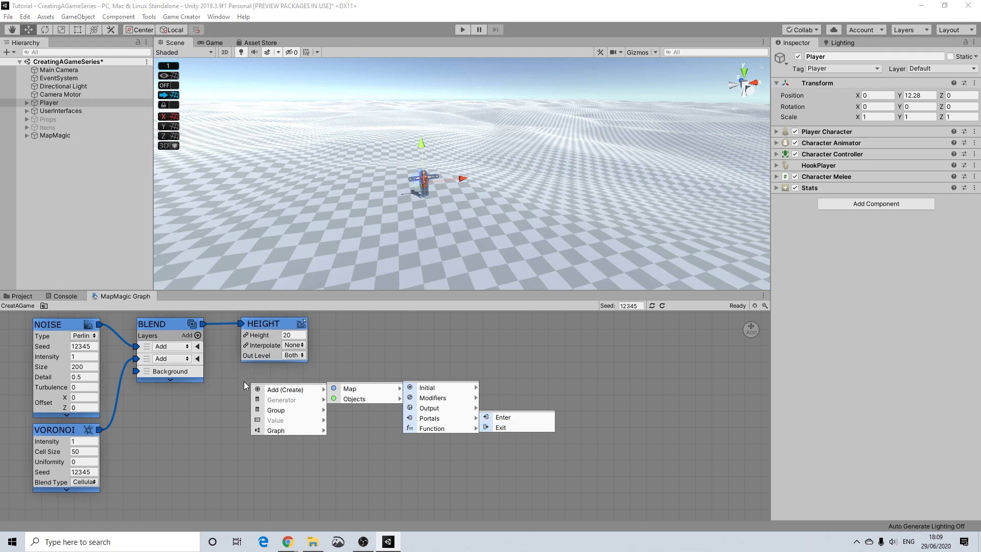
click(503, 427)
drag(246, 386, 270, 373)
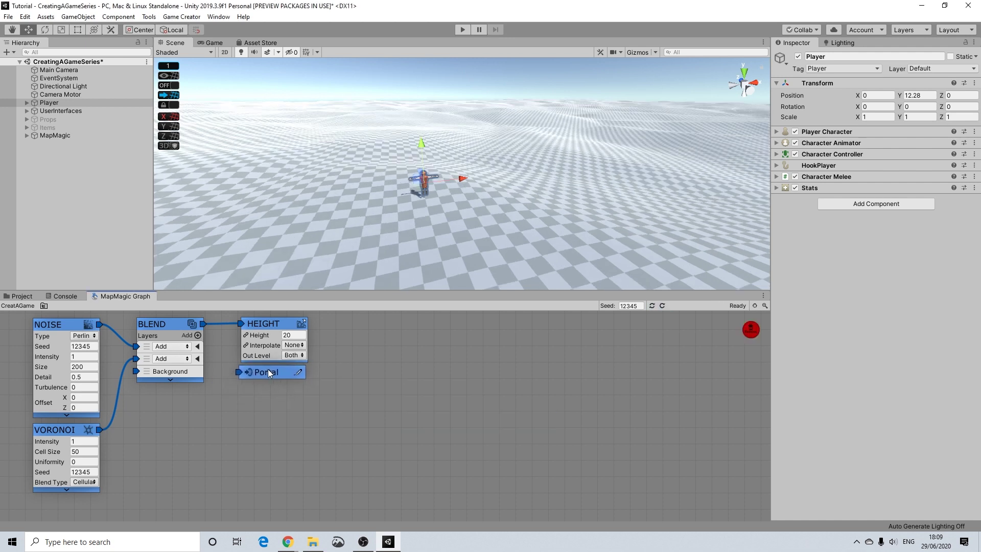
Rename the new portal as HEIGHT and connect the Blend node's output to it
click(300, 374)
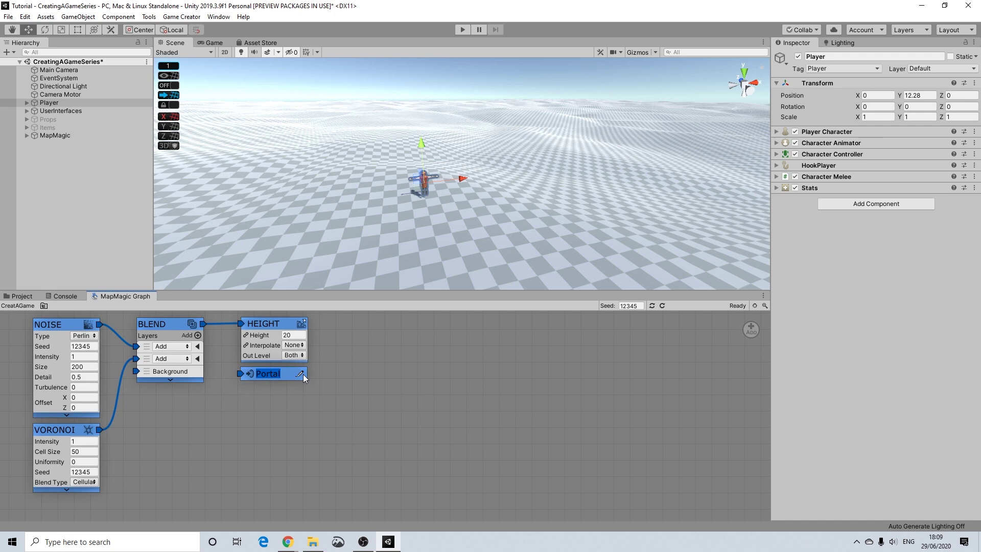
text(Enter)
click(299, 374)
key(BackSpace)
key(BackSpace)
key(BackSpace)
key(BackSpace)
text(HEIGHT)
Add a map Exit portal to the graph, clear of the Height nodes and level with them
right_click(449, 360)
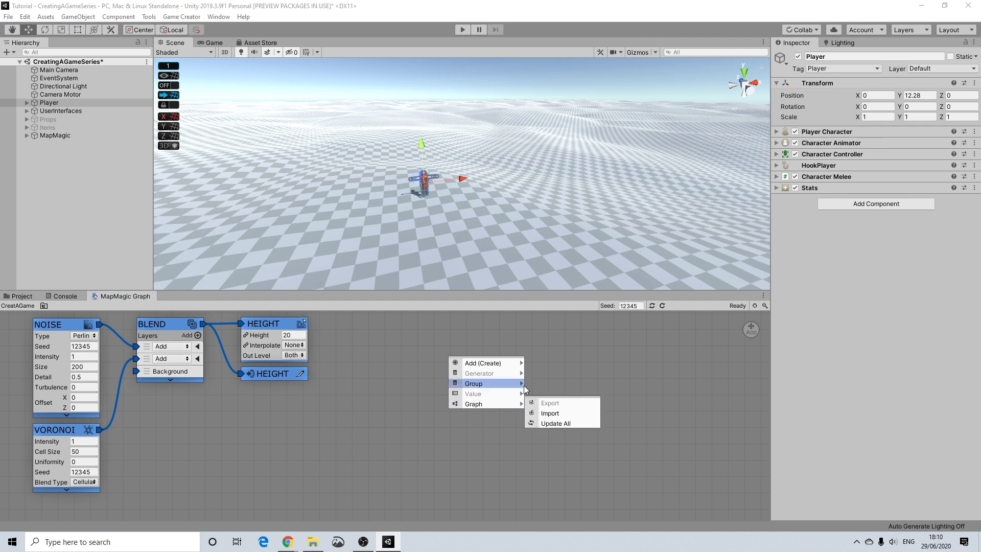
mouse_move(506, 363)
mouse_move(562, 362)
mouse_move(633, 391)
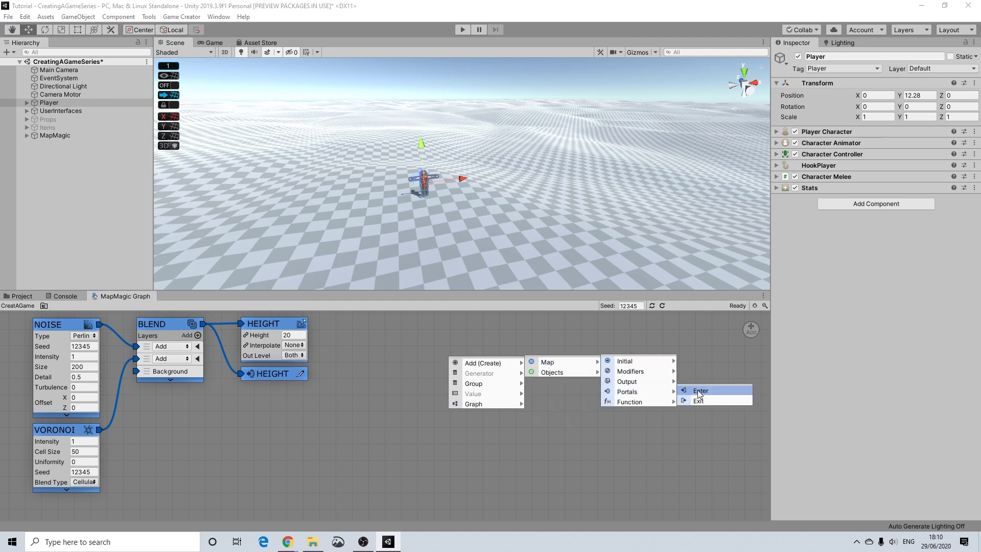
click(699, 392)
drag(428, 358, 449, 327)
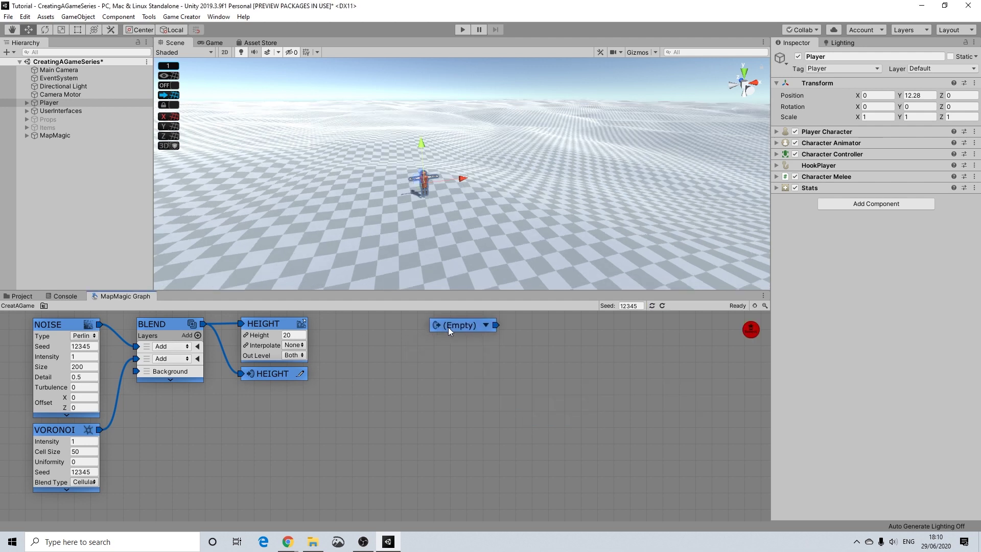
Group the Noise, Voronoi, Blend and Height nodes together with the HEIGHT entry portal
scroll(238, 400, down, 4)
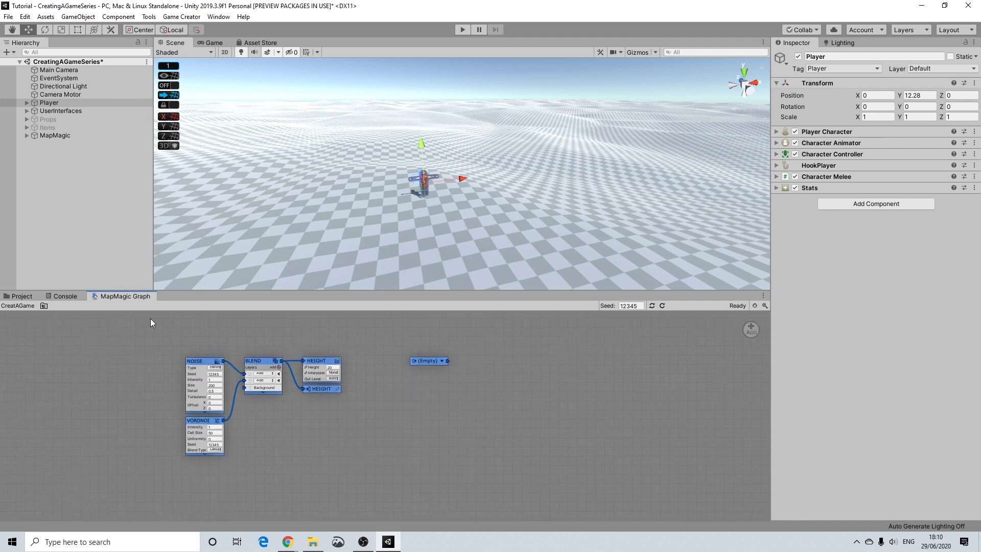
drag(352, 464, 173, 339)
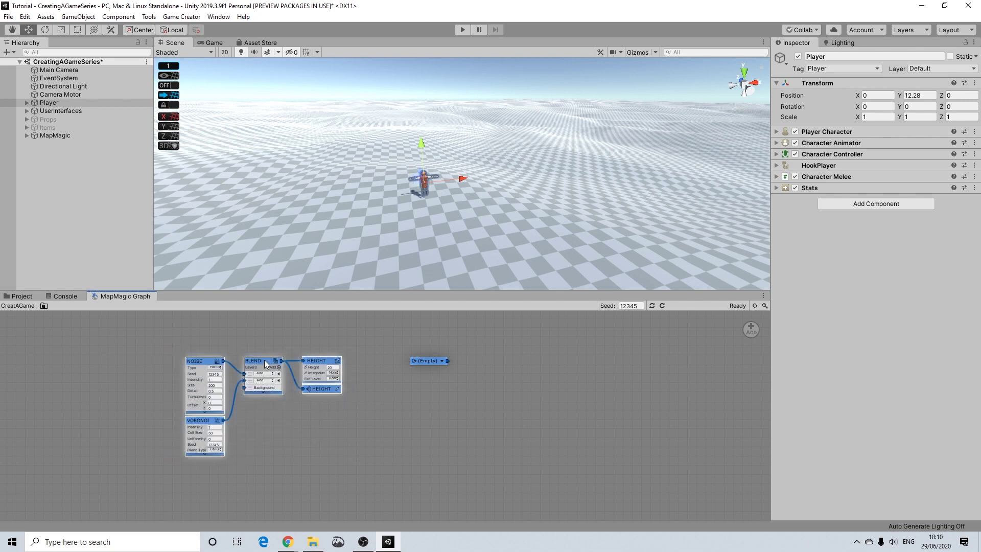
right_click(264, 359)
mouse_move(313, 385)
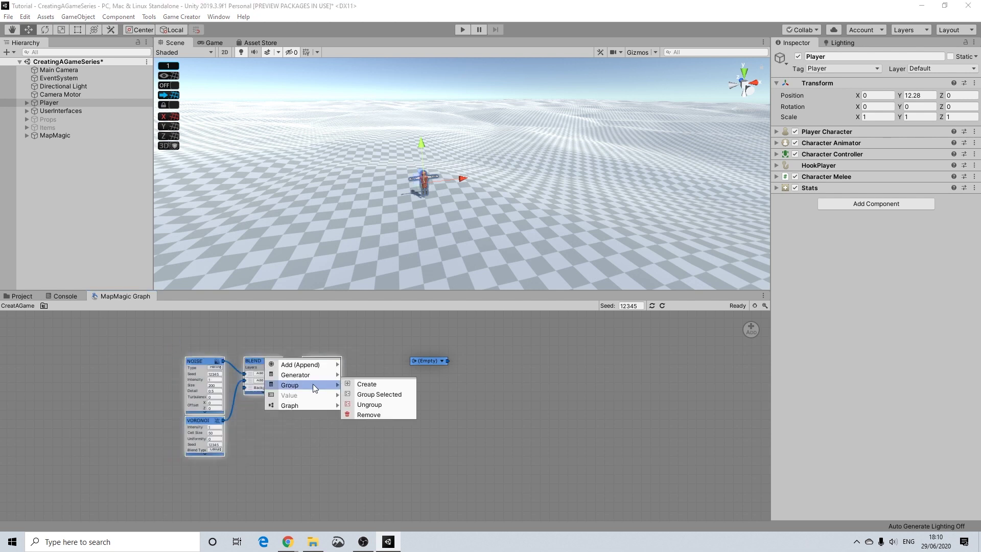
click(375, 394)
Name the new group Terrain, colour it Butterum and move it further away from the empty portal
right_click(199, 344)
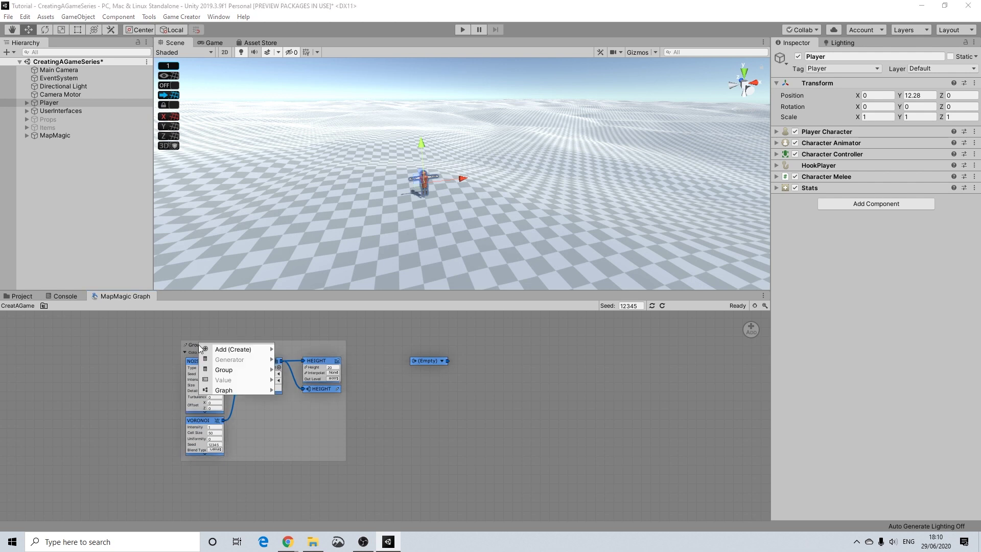
click(189, 343)
click(186, 344)
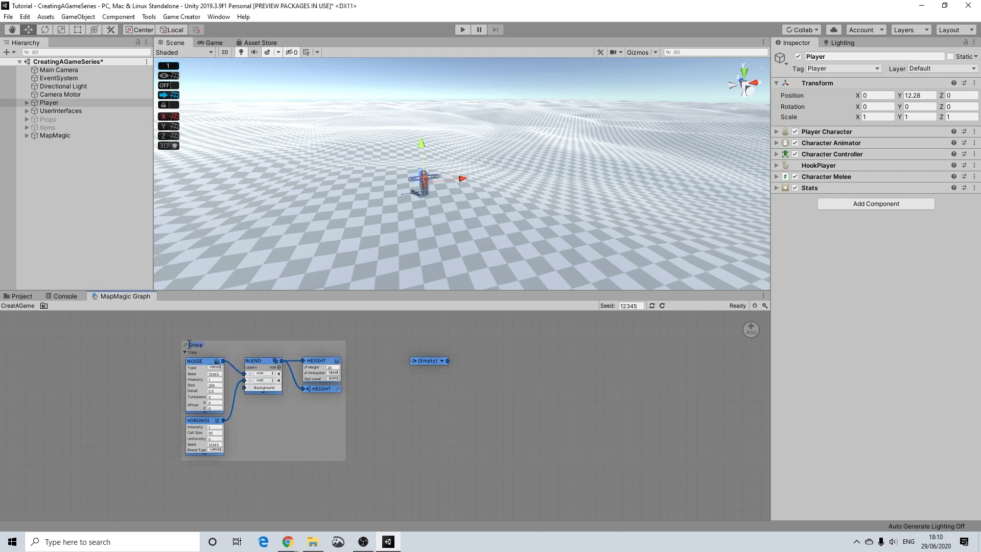
text(Terrain)
click(189, 353)
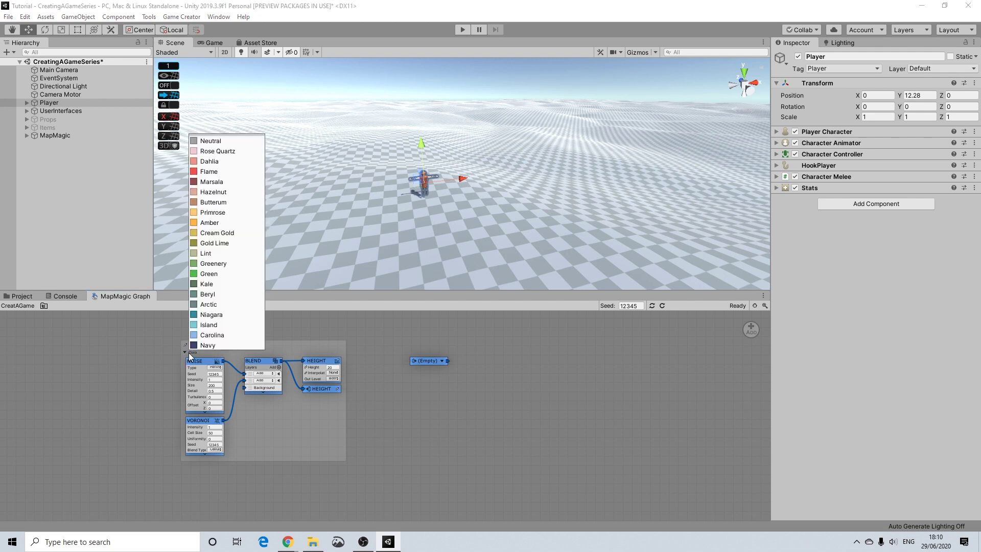
click(207, 203)
drag(227, 346, 129, 328)
scroll(148, 333, up, 3)
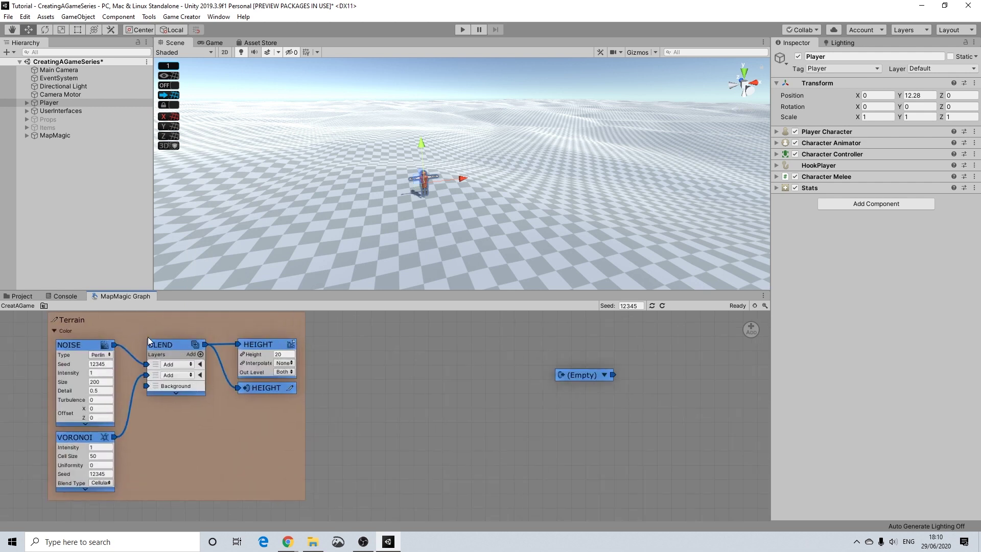
Move the empty exit portal beside the Terrain group and assign it to the HEIGHT portal
scroll(265, 398, down, 2)
drag(481, 372, 369, 329)
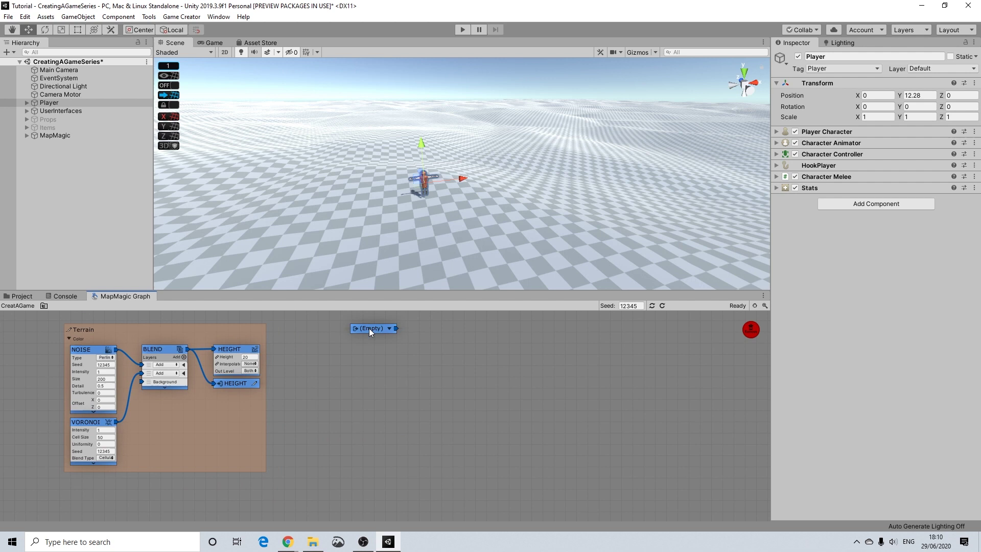
drag(315, 350, 314, 349)
click(335, 349)
click(349, 354)
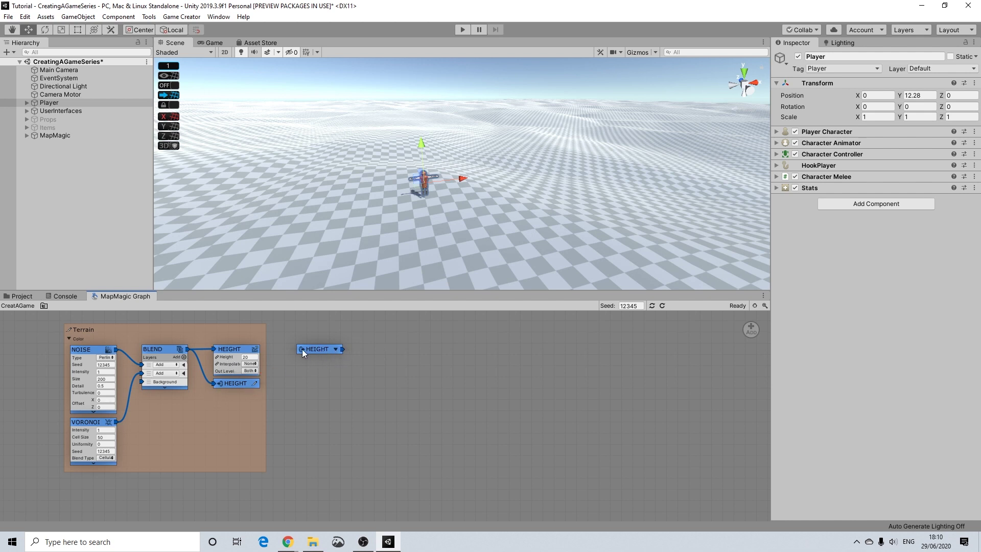
Add a Textures map output node beside the HEIGHT exit portal
right_click(374, 353)
mouse_move(409, 354)
mouse_move(491, 353)
mouse_move(595, 372)
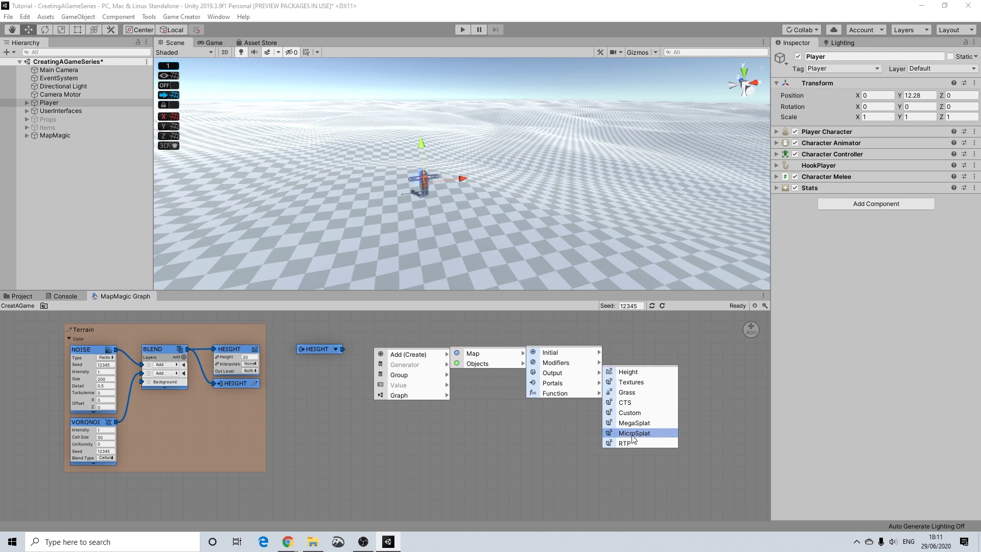
click(632, 383)
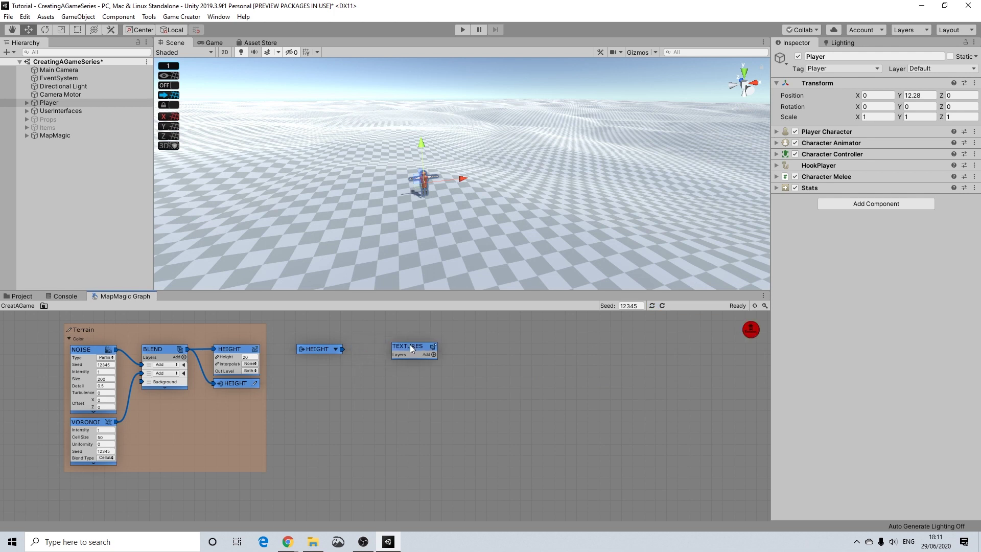
click(410, 349)
scroll(418, 354, up, 2)
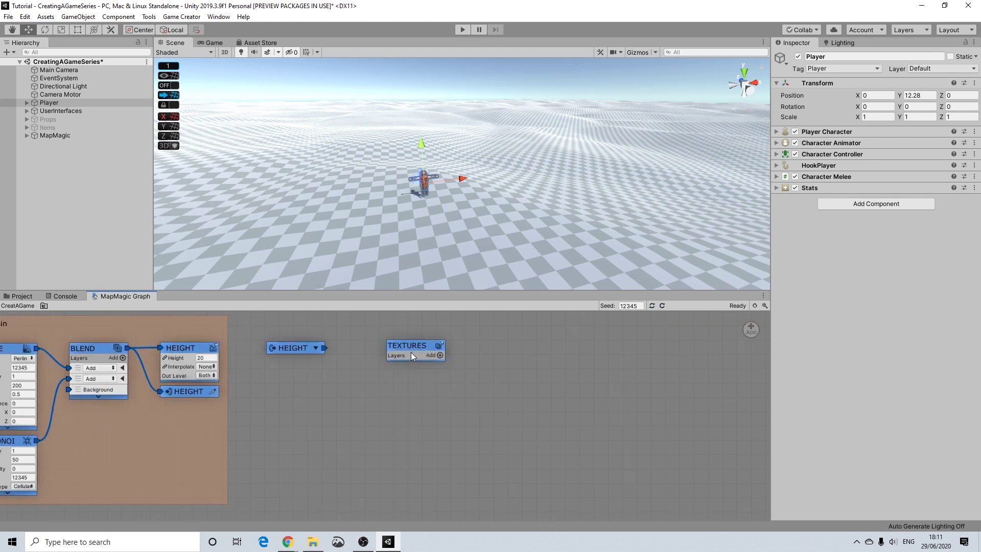
Add three layers to the Textures node and shift it further from the HEIGHT portal
click(440, 355)
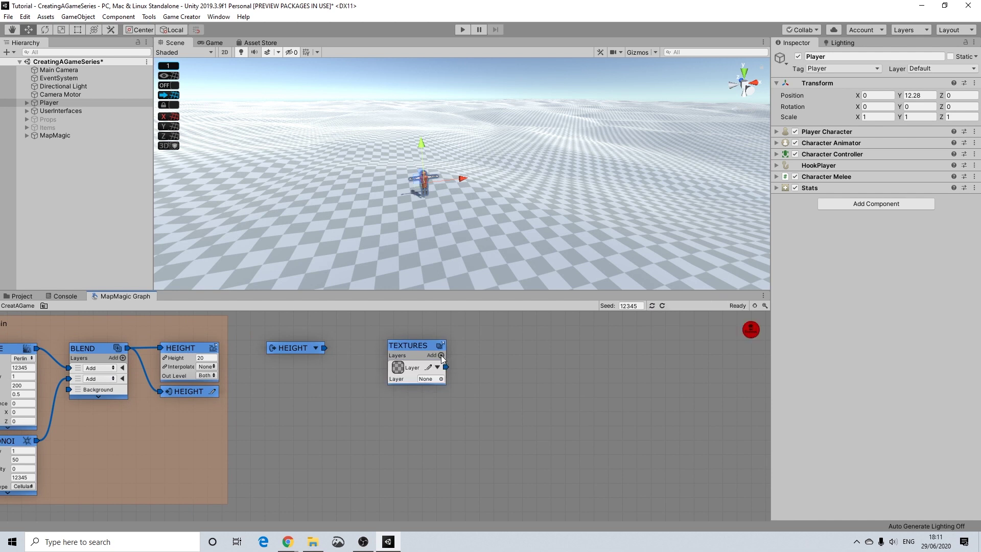
click(441, 355)
click(441, 356)
drag(402, 345, 428, 348)
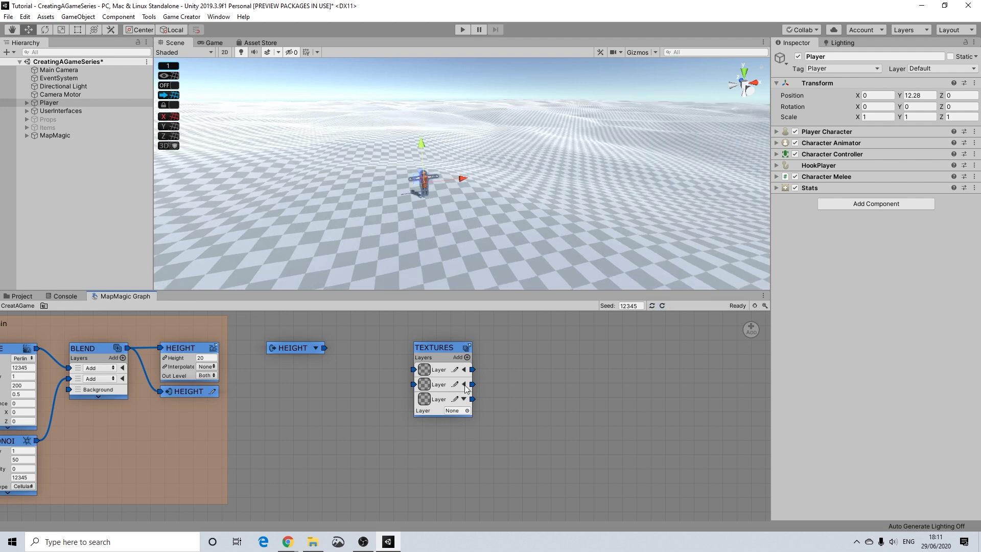
Try the layer_Snow_1 and layer_Snow_3 terrain layers on the third layer of the Textures node
click(467, 411)
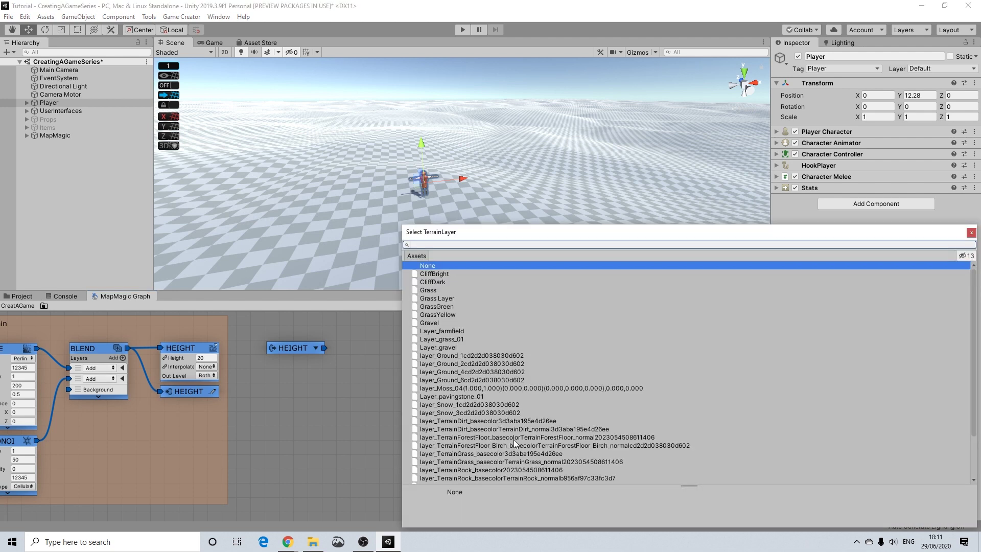
click(469, 404)
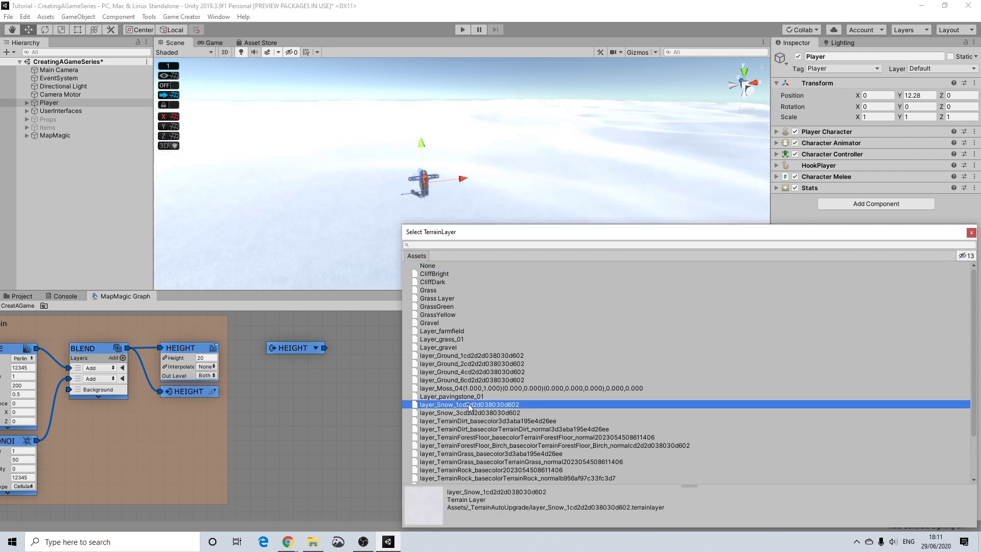
click(465, 413)
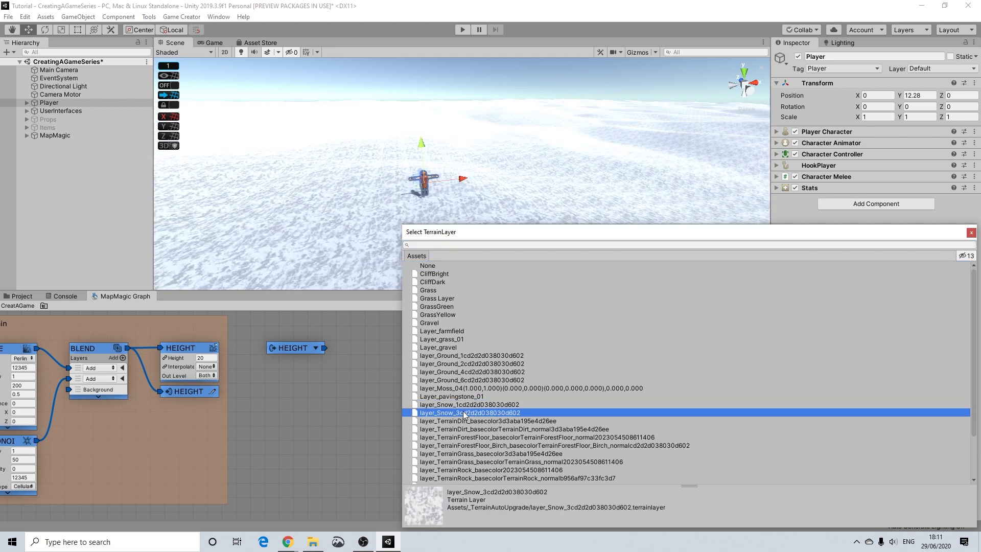
scroll(300, 160, up, 6)
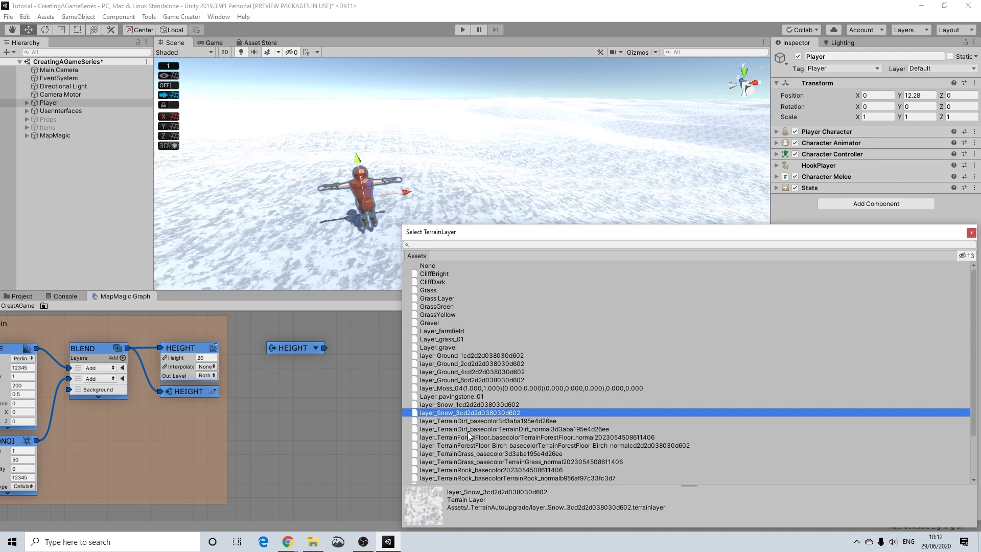
Try the two TerrainDirt and the two TerrainForestFloor terrain layers on the Textures node's third layer
key(Down)
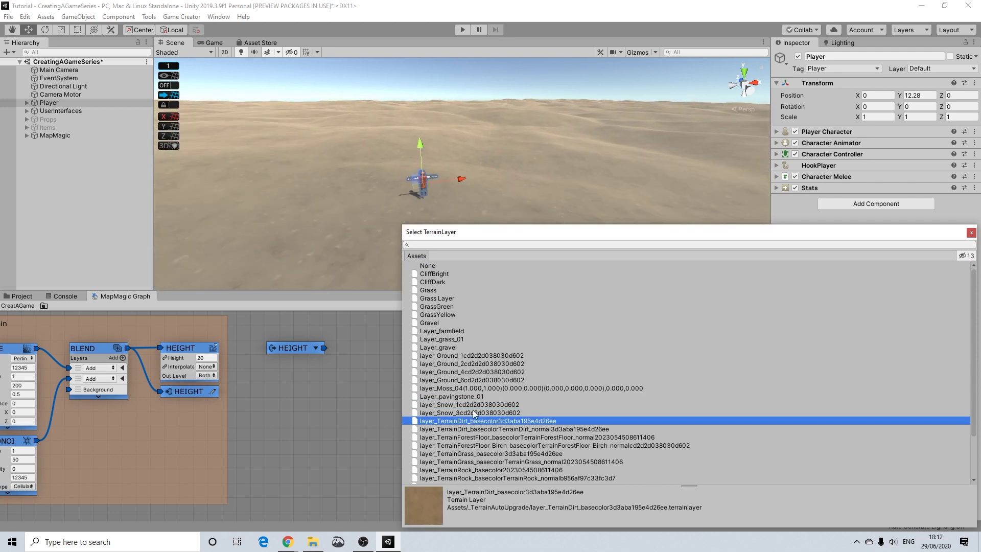
click(470, 431)
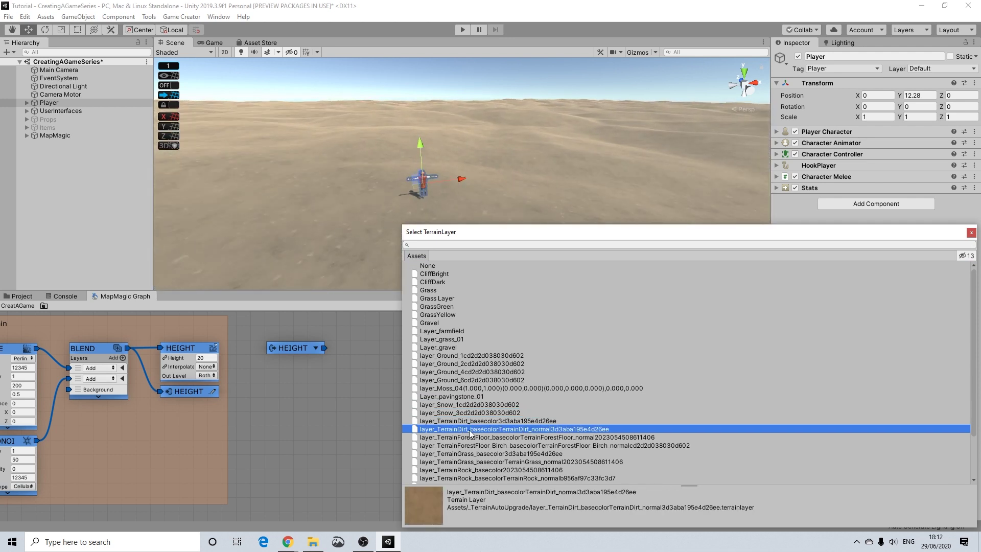
click(476, 438)
click(475, 447)
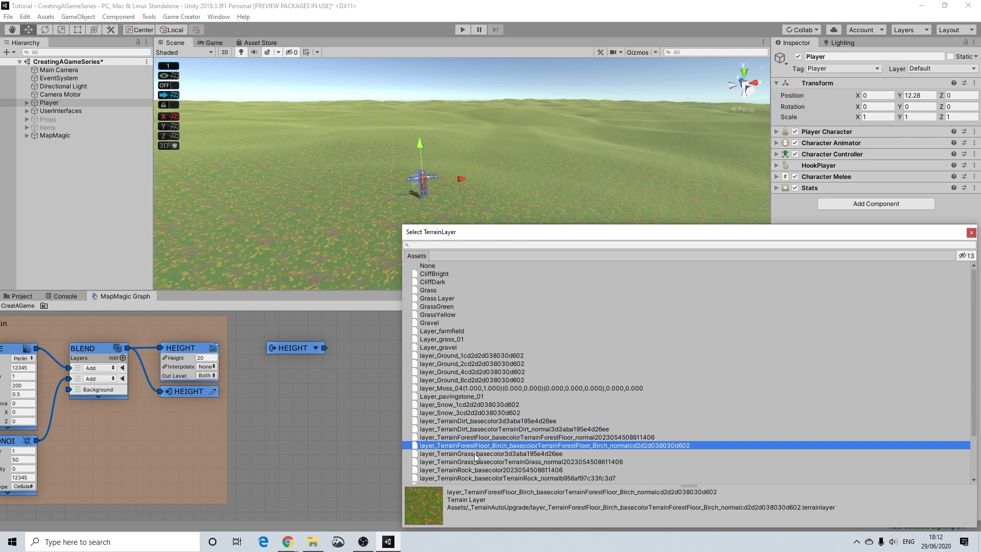
Try both TerrainGrass terrain layers on the Textures node's third layer and compare them around the player
click(474, 455)
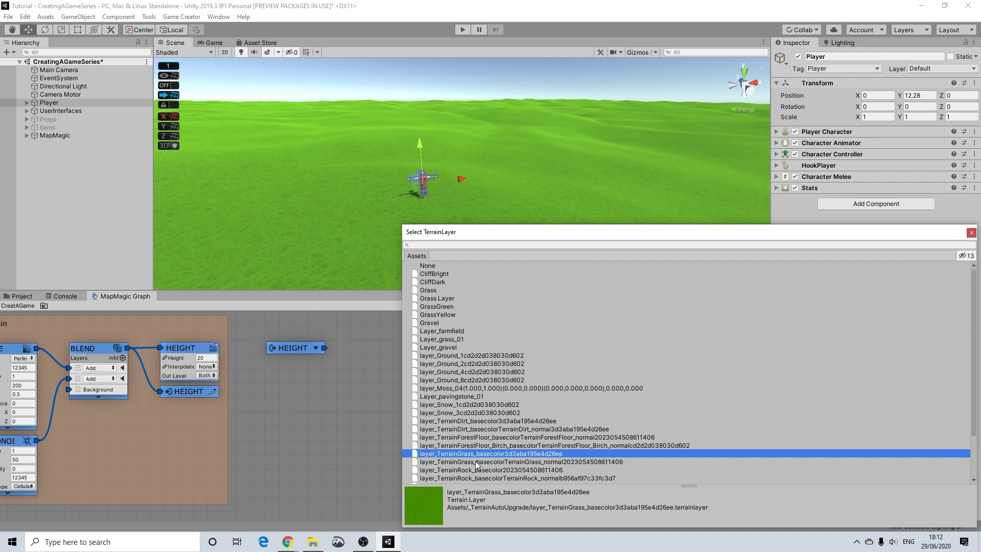
click(479, 462)
scroll(318, 269, up, 7)
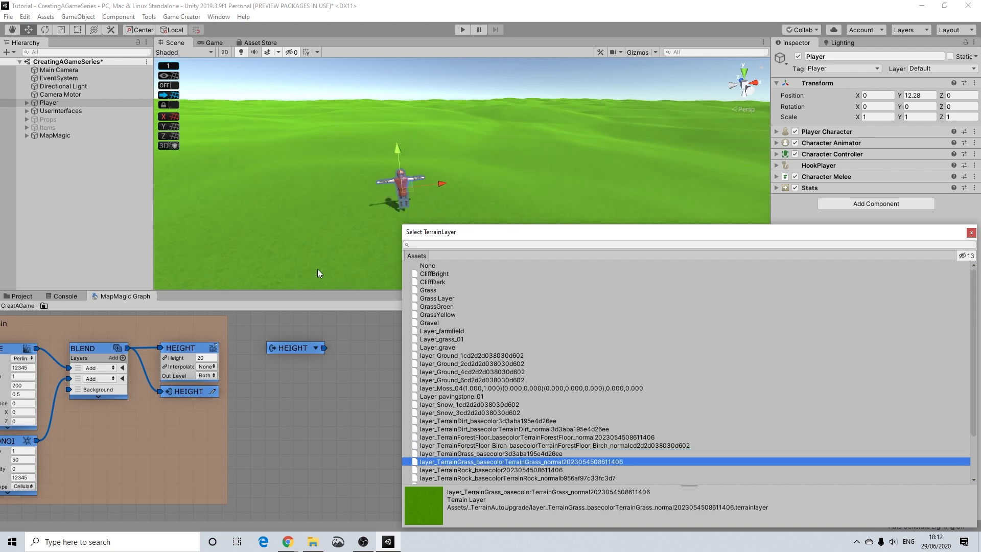
click(488, 454)
click(488, 462)
scroll(491, 463, down, 3)
Try both TerrainRock terrain layers on the Textures node's third layer and compare them around the player
click(490, 415)
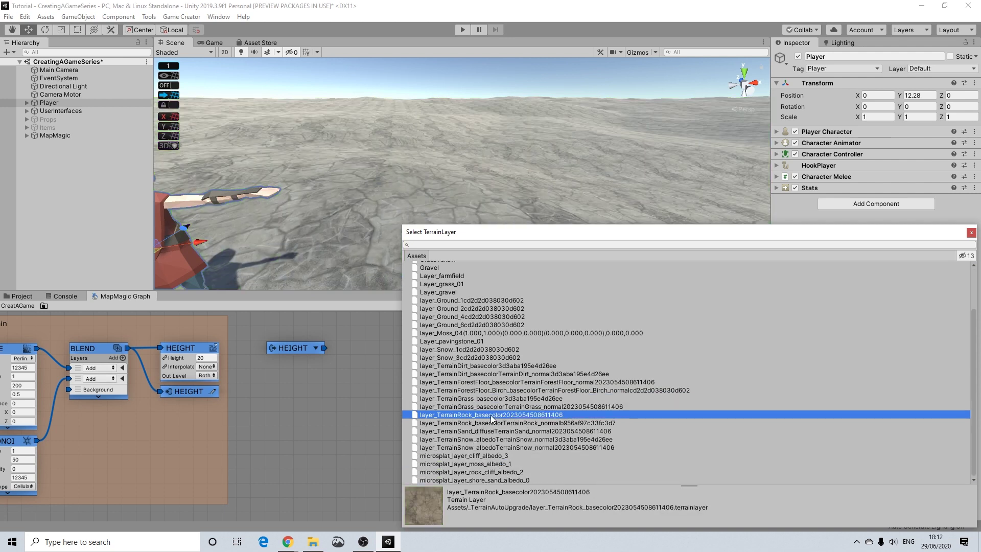
scroll(313, 277, down, 7)
click(337, 260)
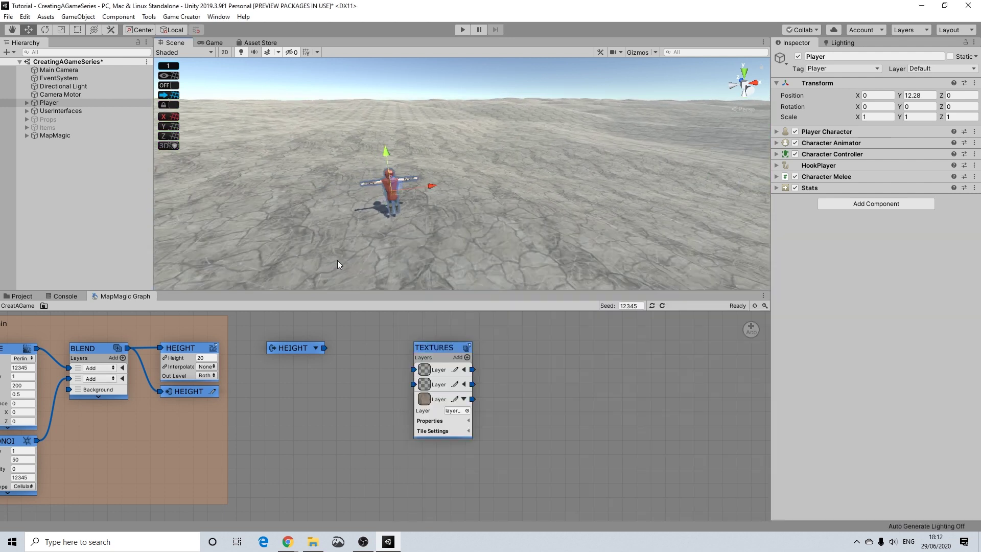
click(467, 411)
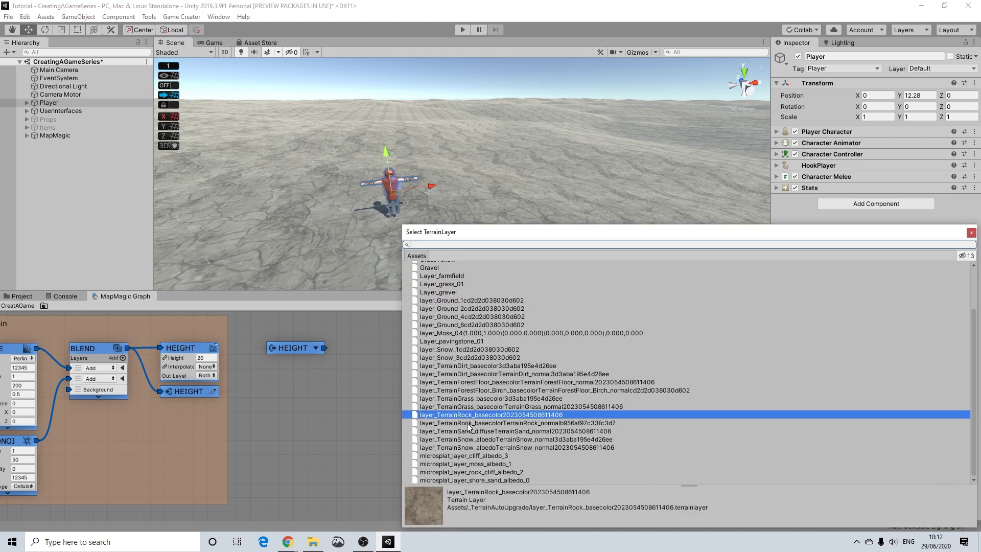
click(467, 423)
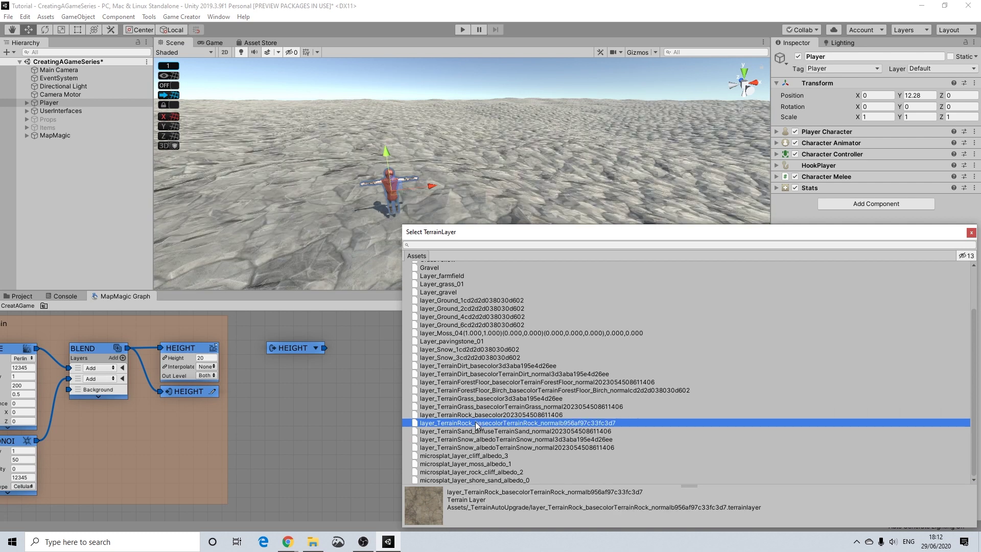
scroll(327, 170, up, 7)
scroll(327, 171, down, 5)
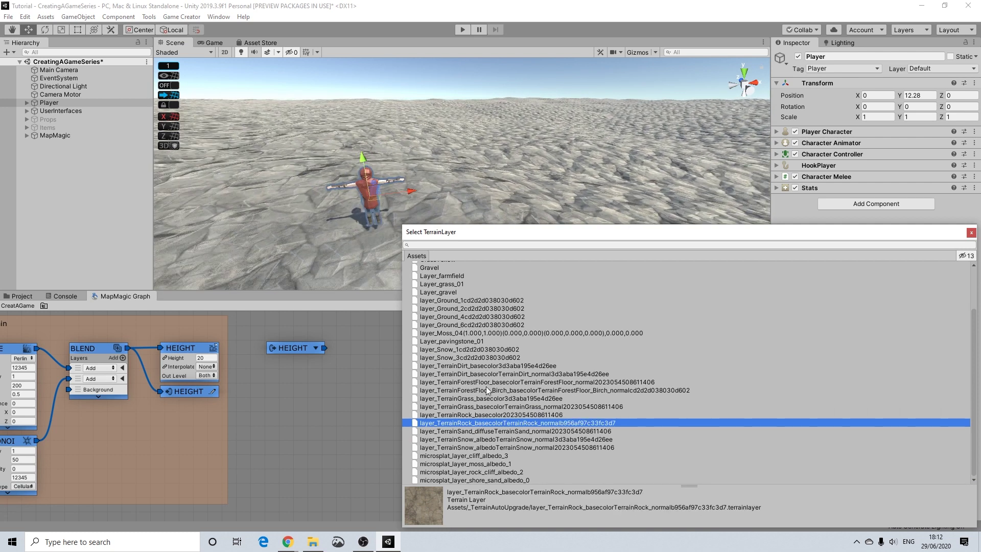
Try TerrainSand, both TerrainSnow variants and microsplat_layer_cliff_albedo_3 as the terrain layer of the Textures node's third layer
click(482, 434)
click(485, 440)
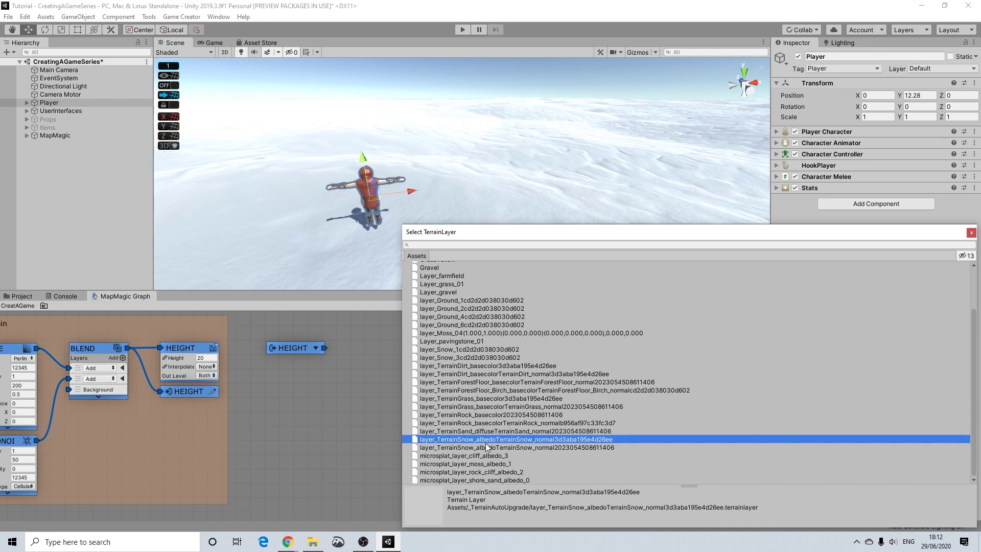
click(488, 455)
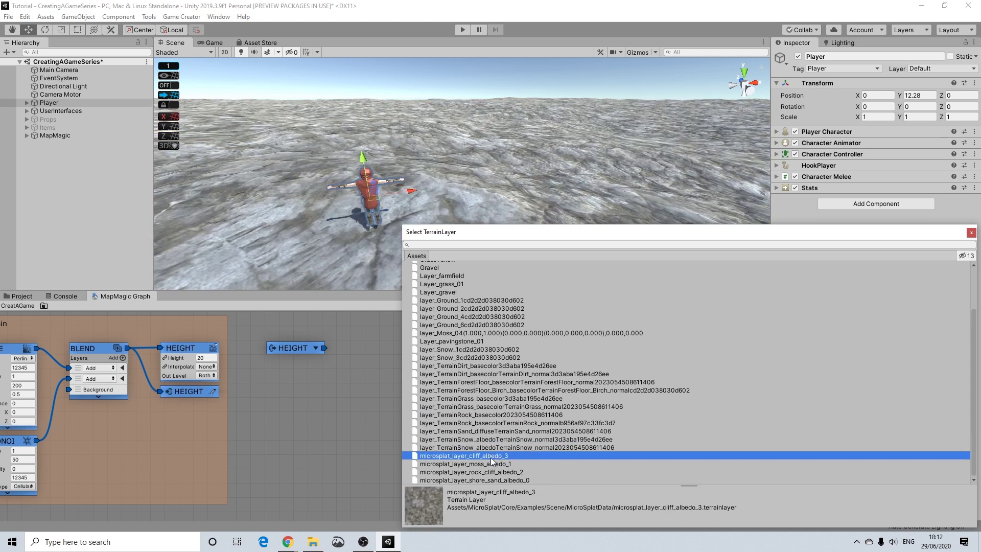
click(482, 447)
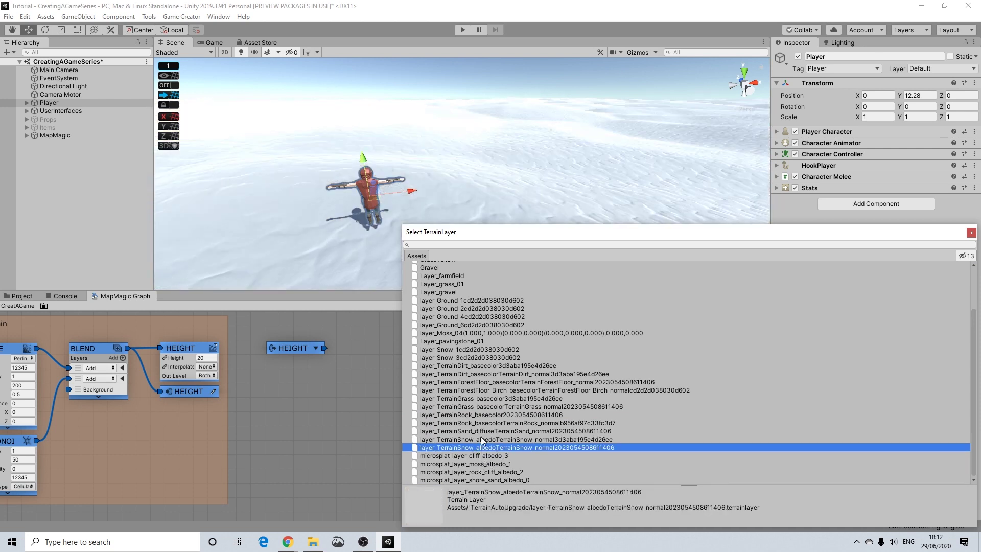
click(482, 452)
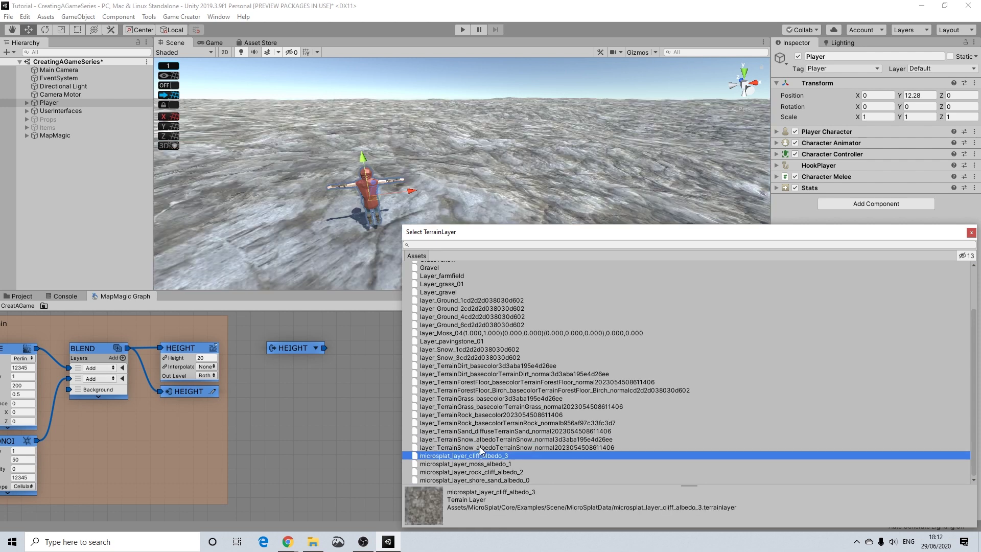
click(481, 447)
scroll(491, 411, up, 1)
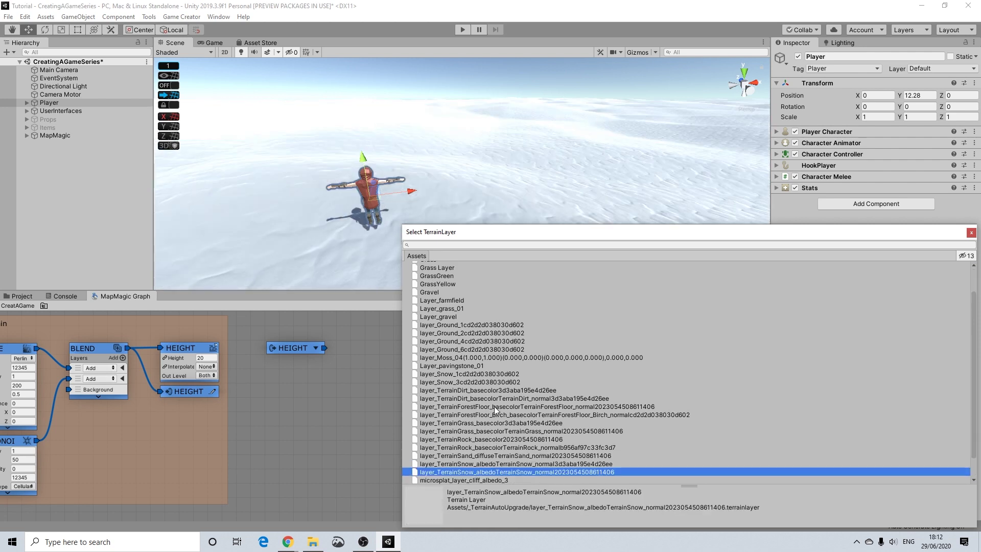
scroll(495, 410, down, 1)
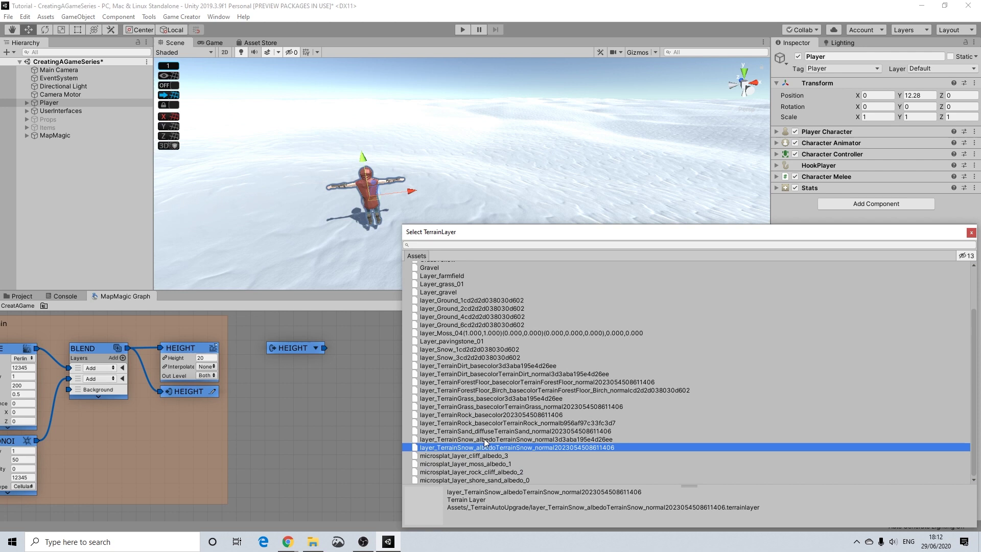
click(480, 459)
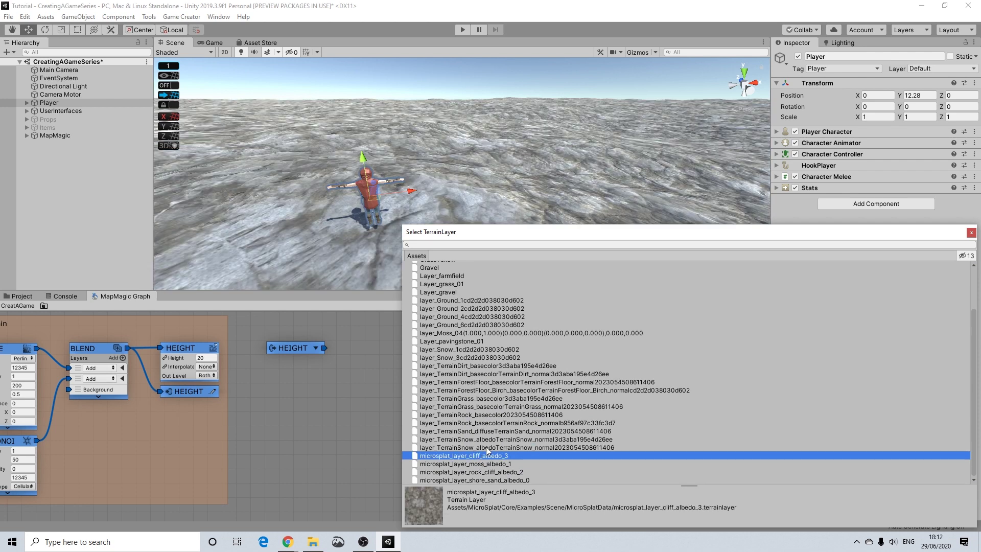
click(490, 440)
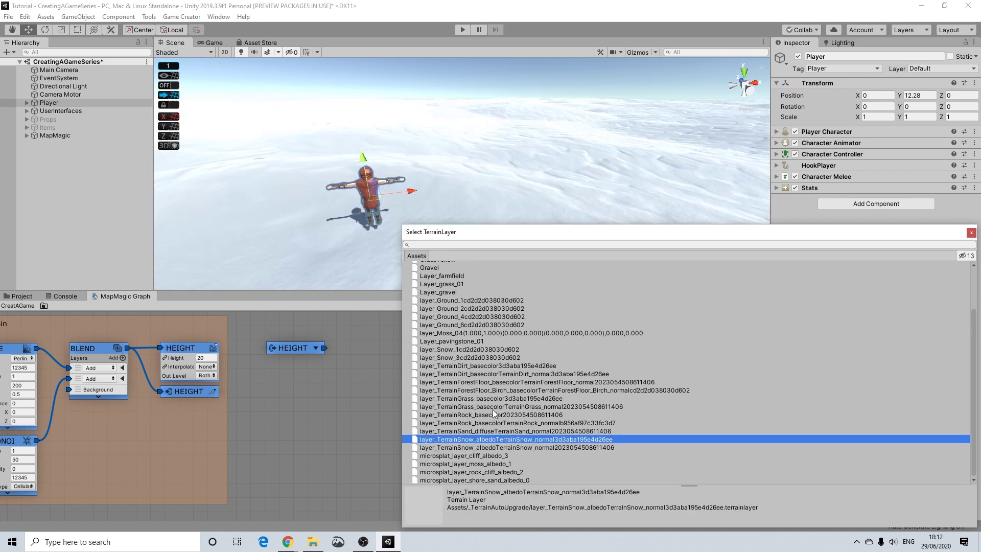
click(488, 407)
click(493, 392)
click(505, 383)
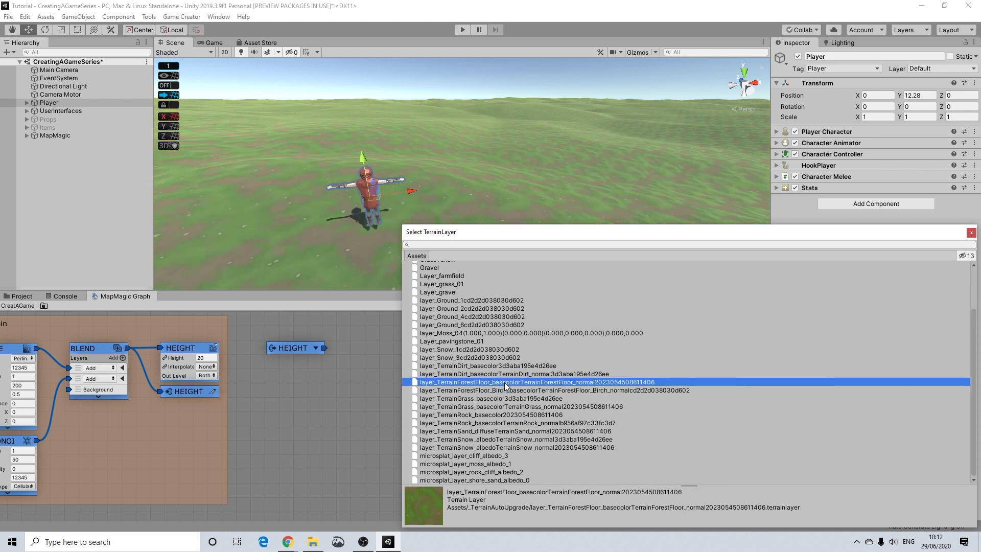
click(511, 375)
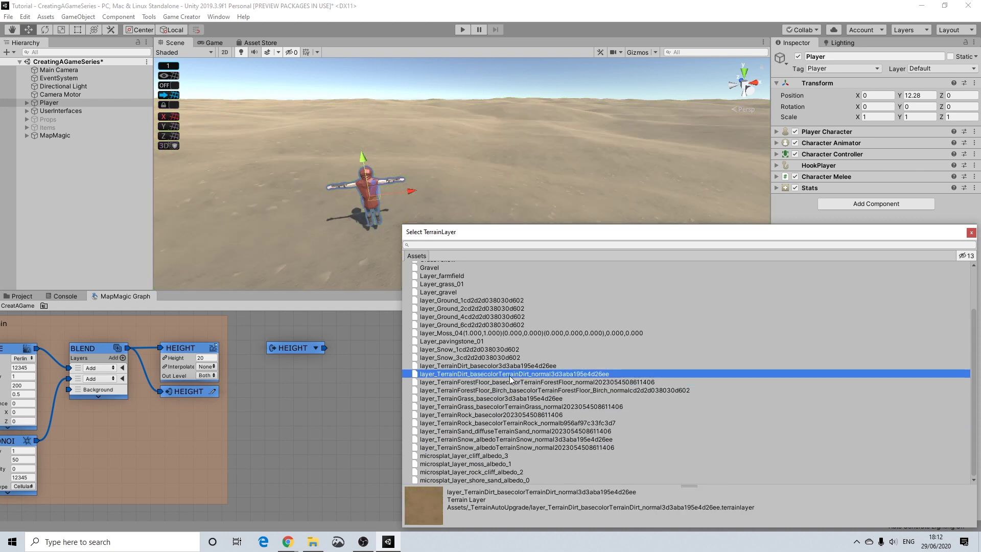
click(507, 382)
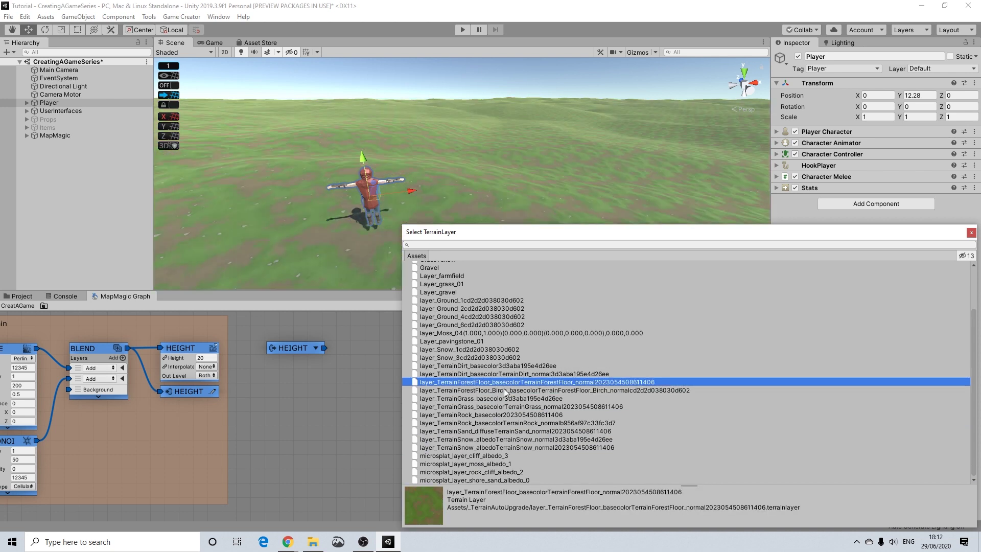
click(502, 397)
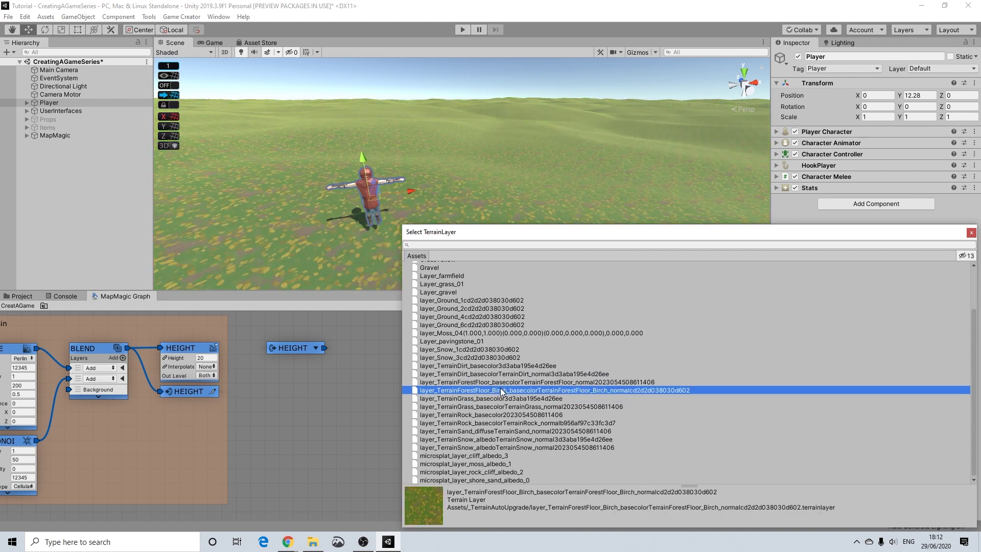
click(502, 383)
click(502, 391)
click(502, 384)
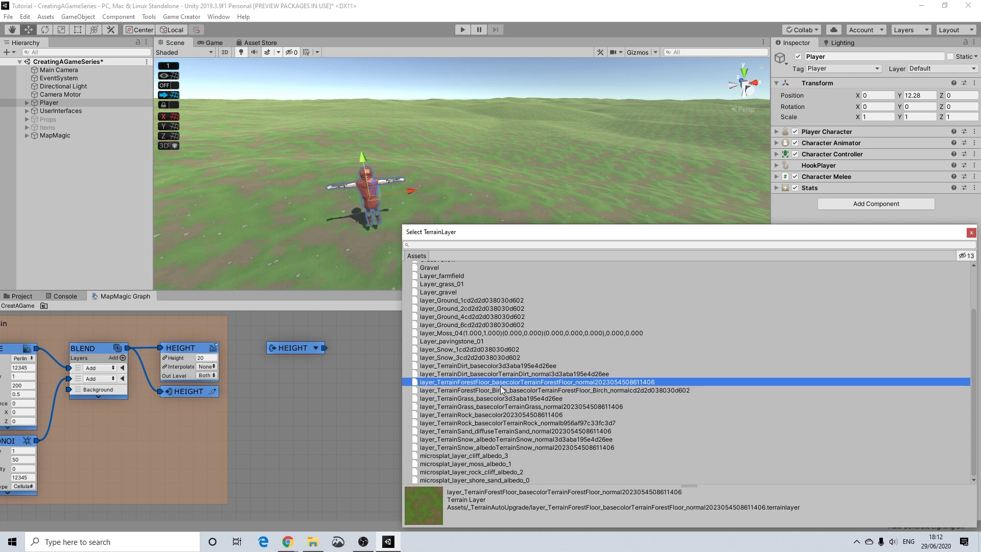
click(973, 233)
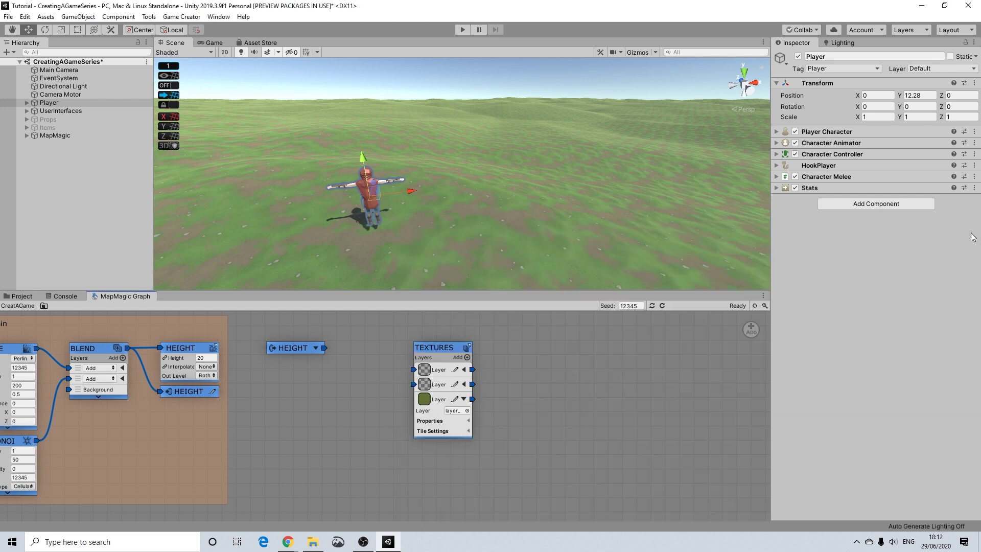
click(464, 386)
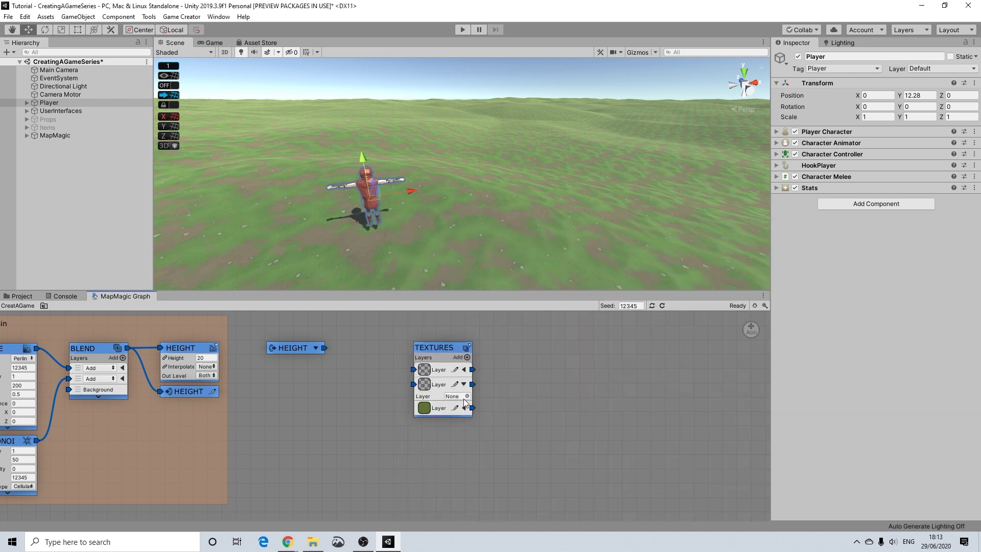
click(467, 397)
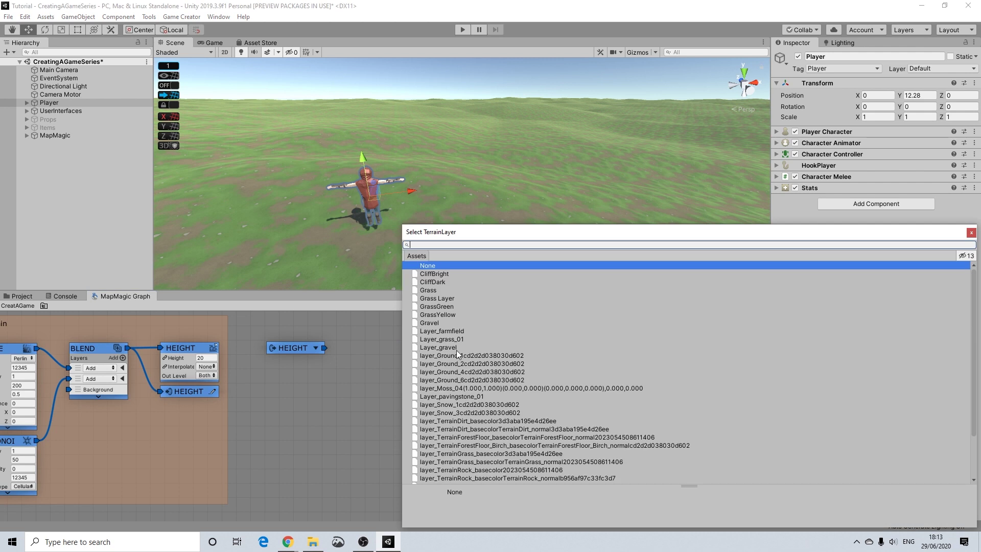
scroll(455, 353, down, 4)
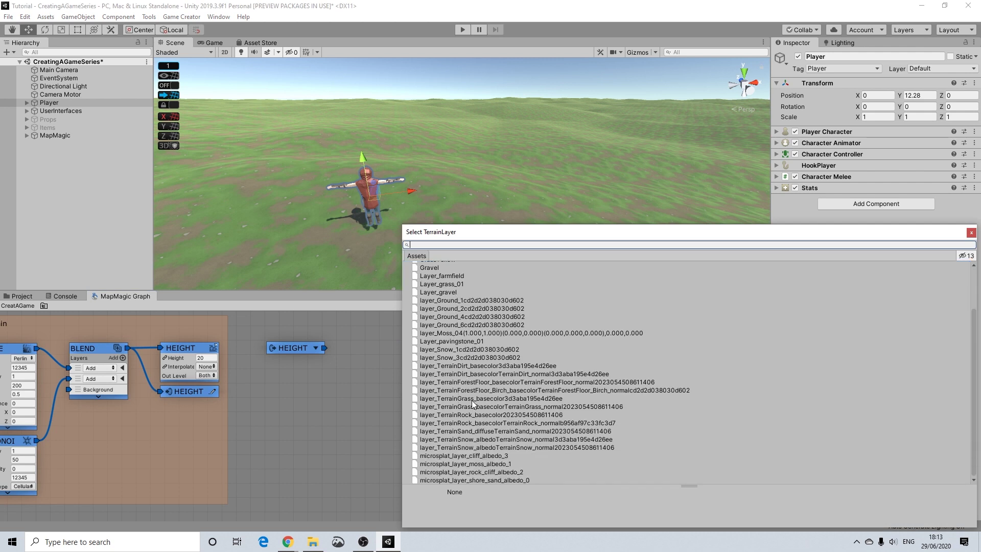
click(474, 399)
click(467, 407)
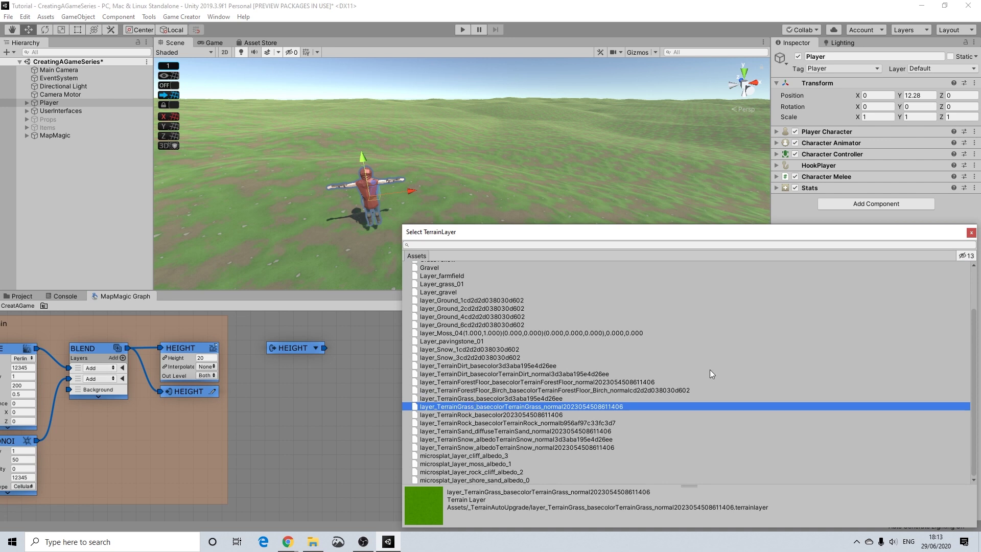
click(971, 233)
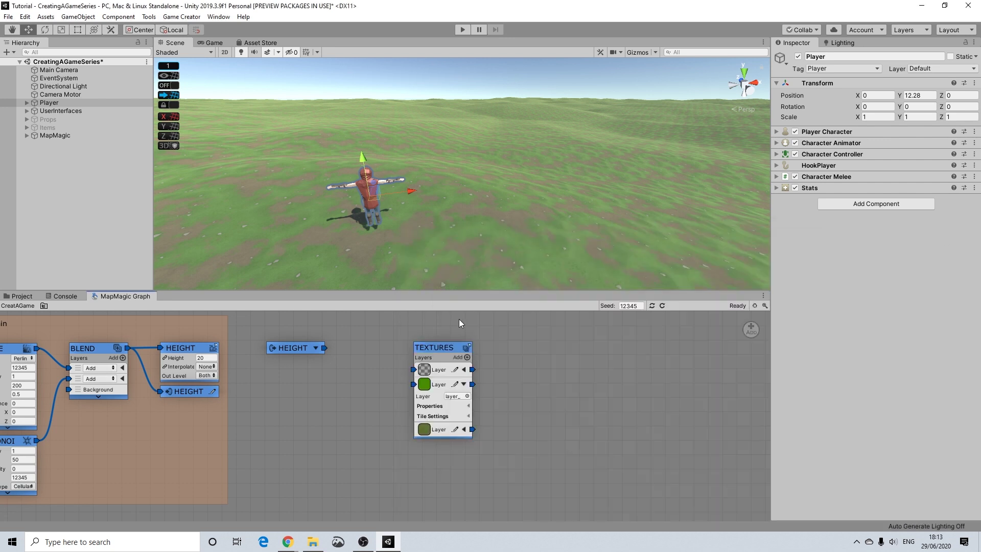
Assign the layer_TerrainDirt_basecolorTerrainDirt_normal3d3aba195e4d26ee terrain layer to the first layer of the Textures node
click(464, 370)
click(467, 381)
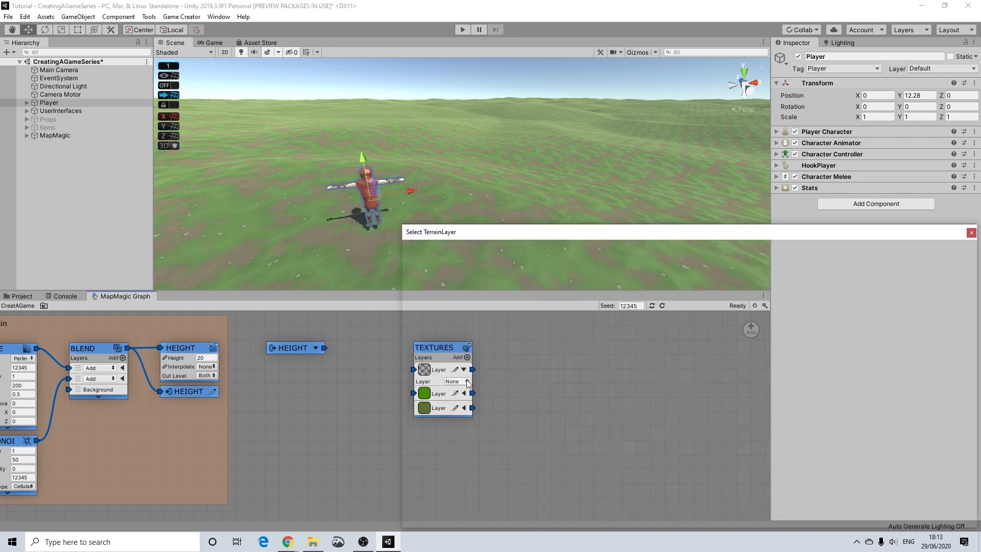
scroll(482, 404, down, 2)
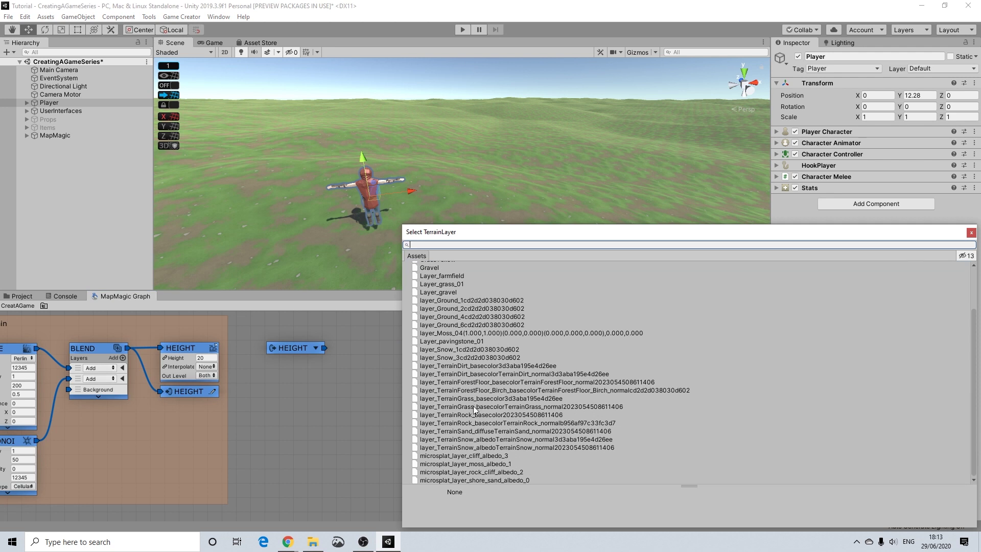
click(503, 373)
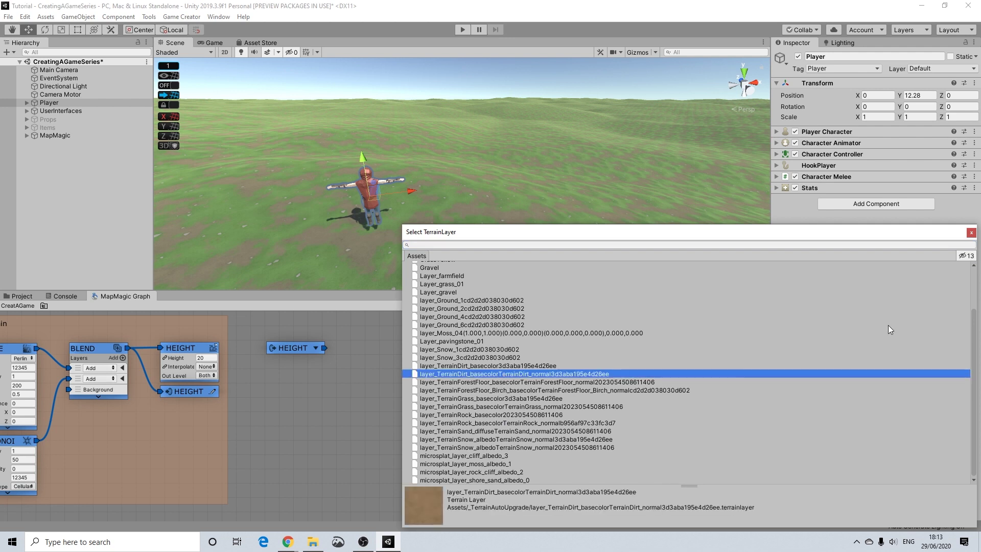
click(973, 233)
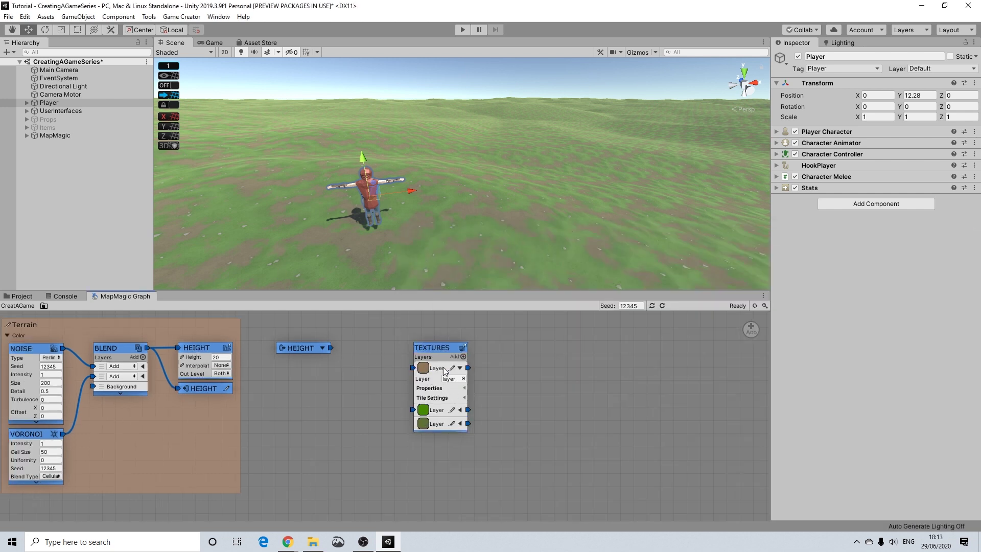
click(460, 368)
Reposition the Textures node and connect the Height portal output to its first and second layers
middle_drag(402, 246, 431, 256)
drag(437, 348, 461, 345)
middle_drag(559, 363, 501, 375)
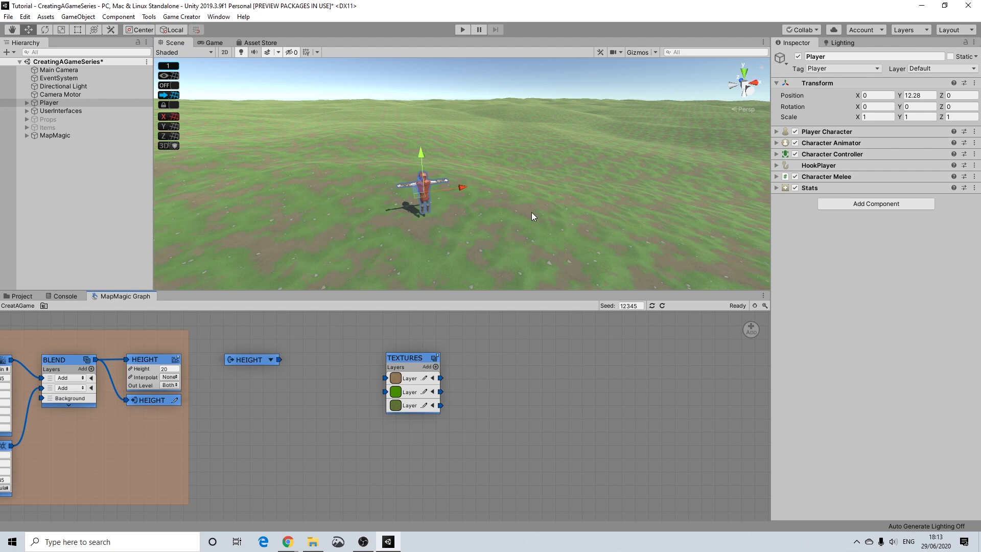
middle_drag(344, 230, 368, 236)
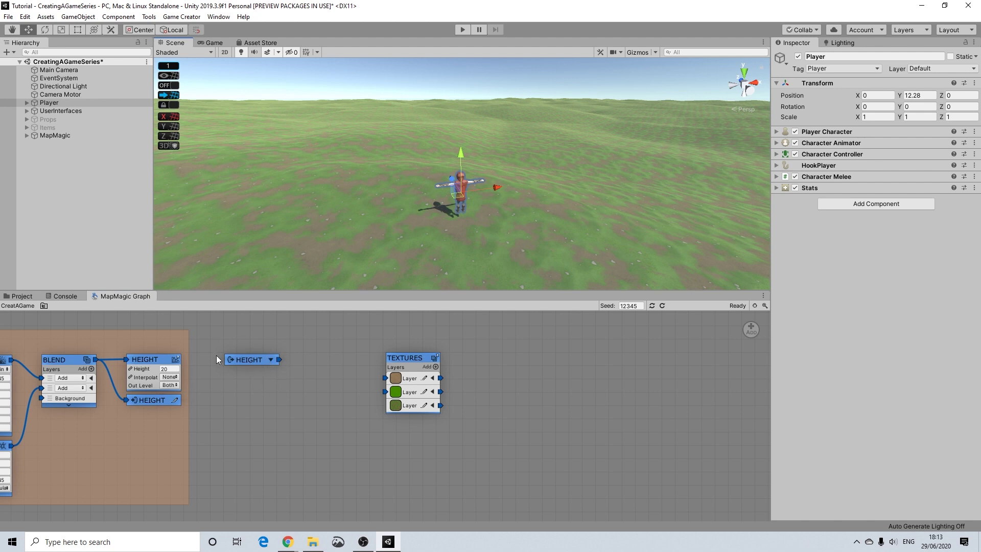
drag(418, 359, 435, 359)
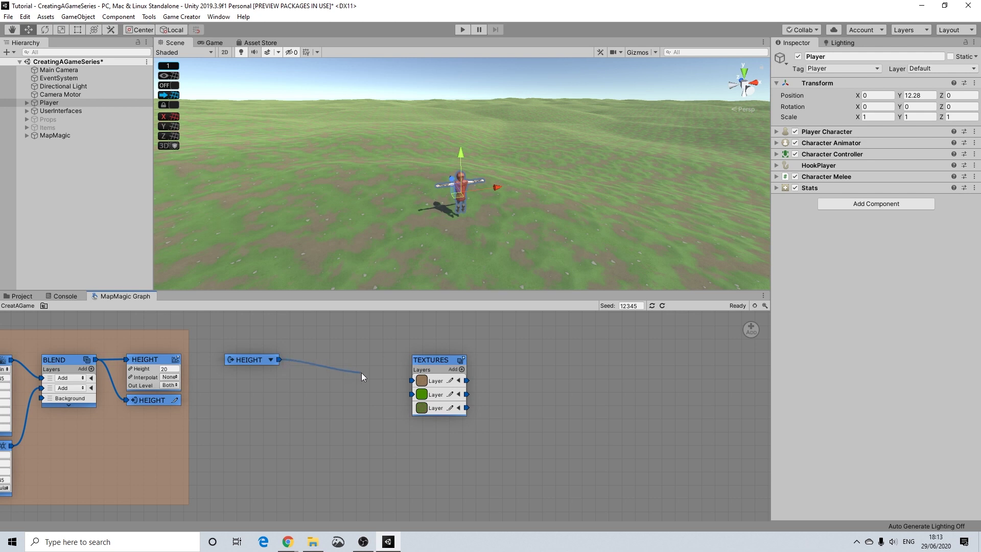
drag(366, 374, 411, 394)
drag(282, 361, 412, 384)
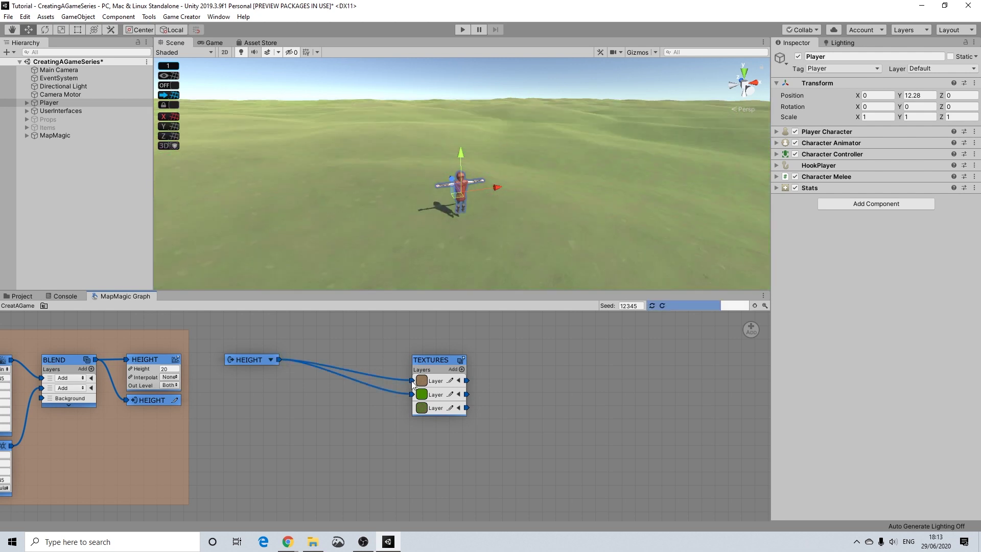
Insert a Cavity node on the link from the Height portal to the Textures node's first layer and place it above the links
scroll(392, 234, down, 5)
scroll(392, 234, up, 10)
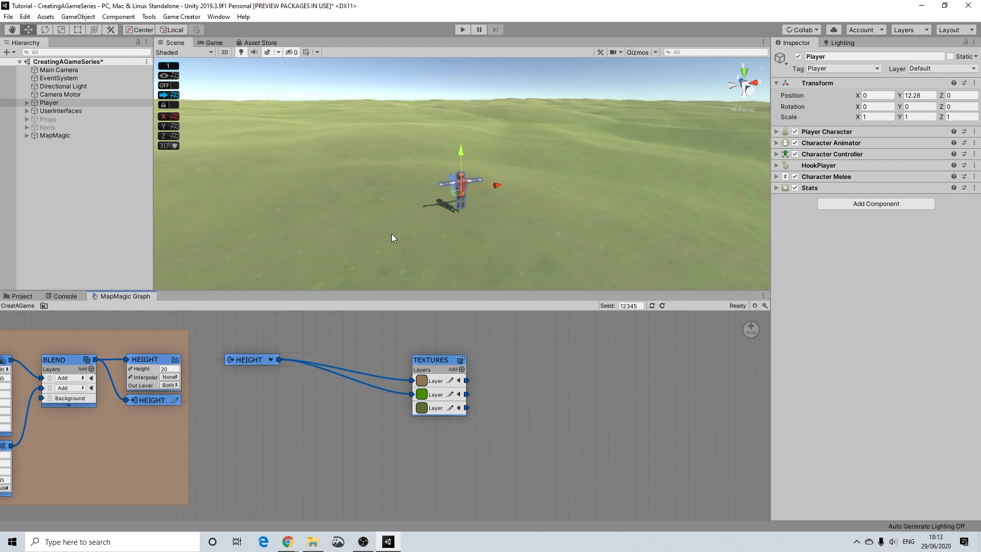
scroll(361, 232, down, 2)
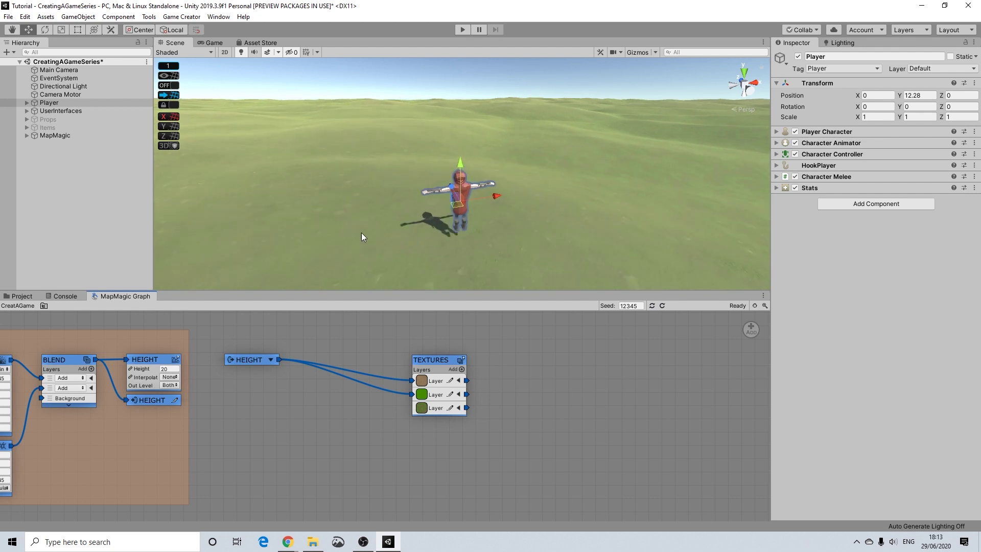
click(376, 376)
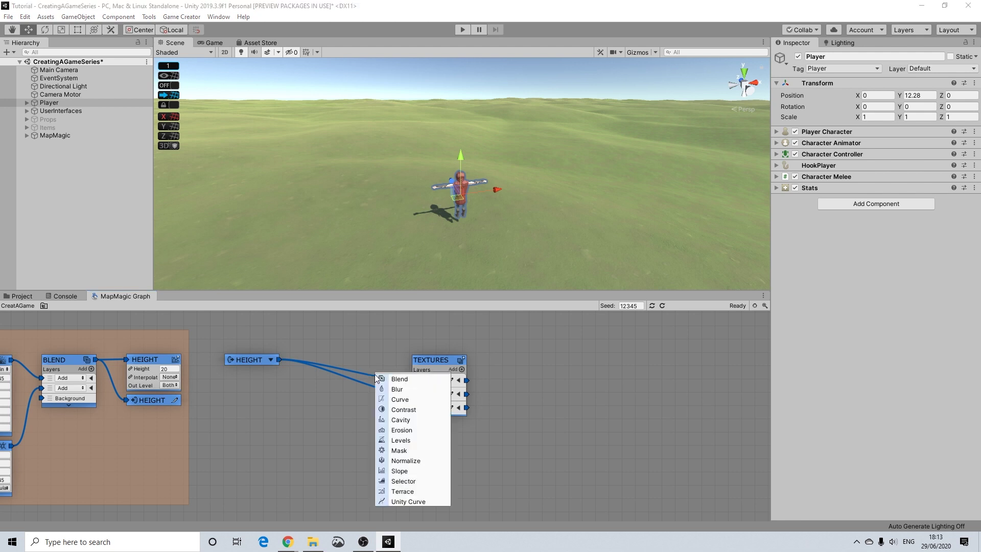
click(401, 420)
drag(372, 374, 350, 353)
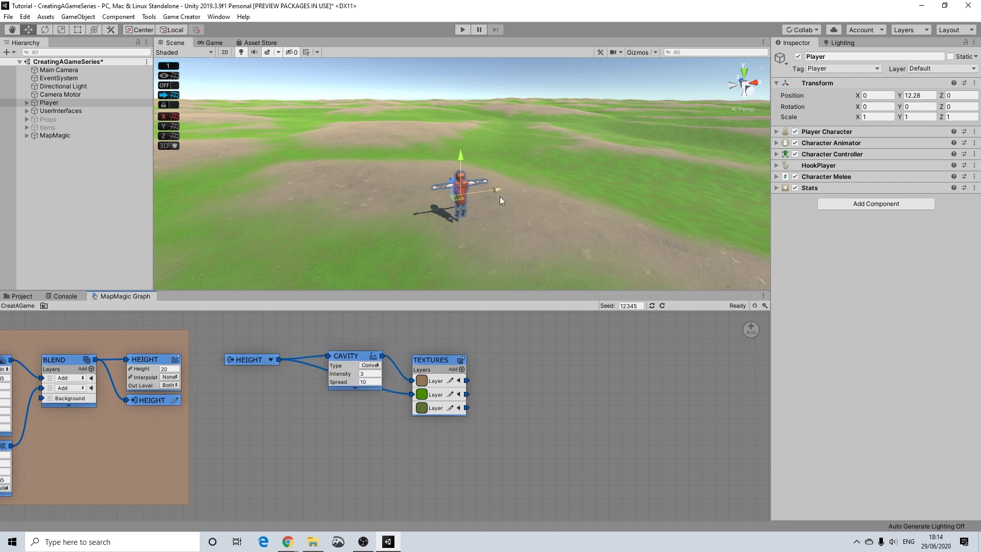
drag(336, 357, 347, 327)
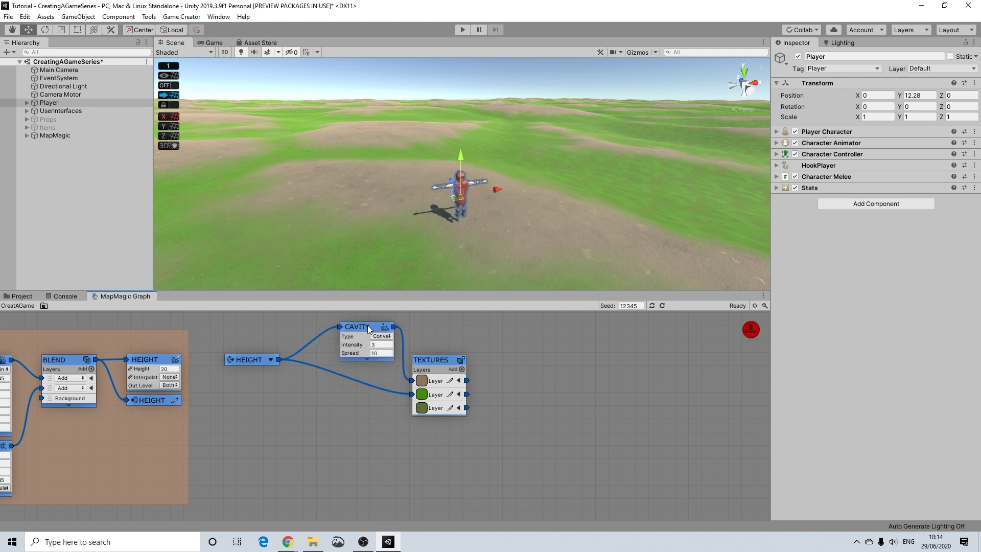
Insert a second Cavity node on the link to the Textures node's second layer and stack both Cavity nodes vertically
mouse_move(345, 370)
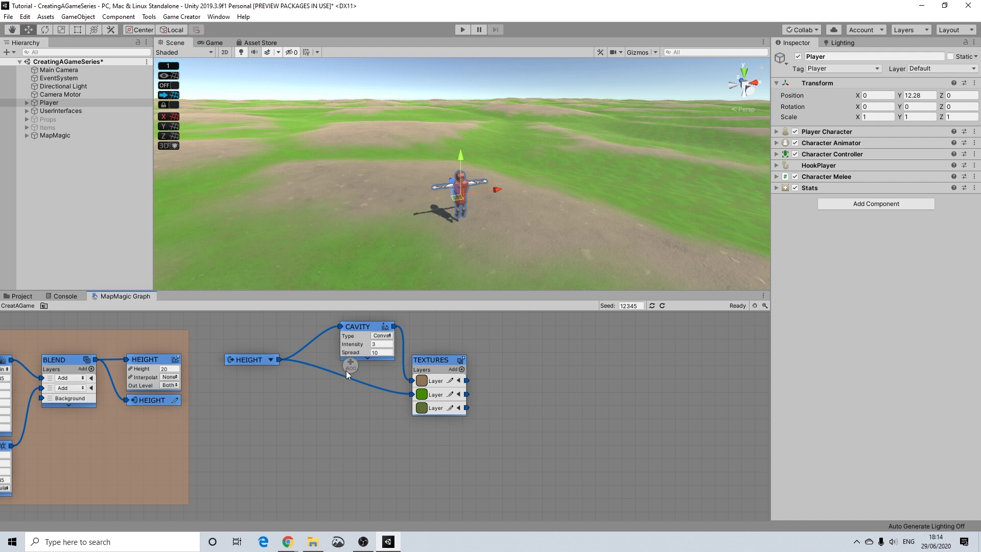
click(360, 379)
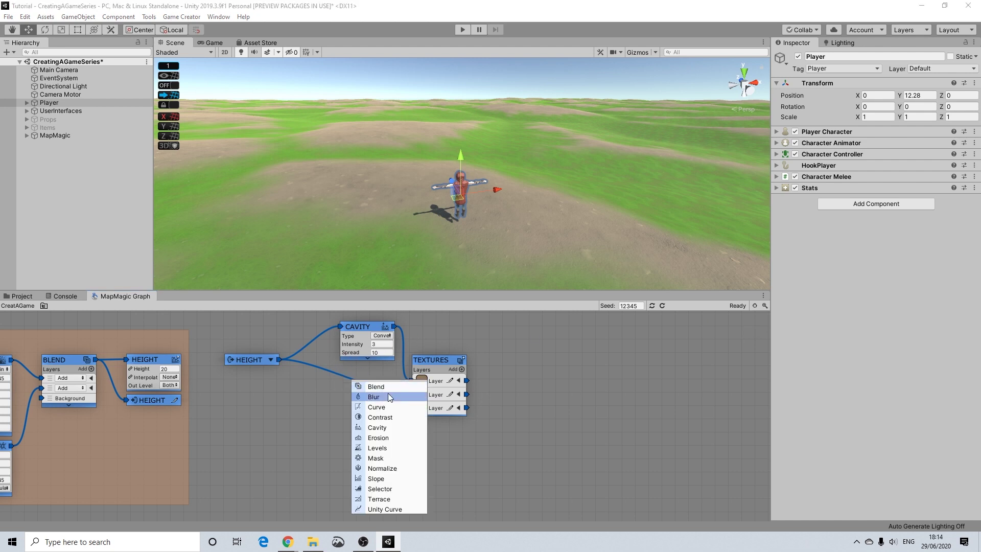
click(378, 427)
drag(368, 384, 370, 394)
mouse_move(367, 327)
mouse_down()
mouse_move(356, 339)
mouse_move(367, 344)
mouse_up()
drag(367, 398, 372, 400)
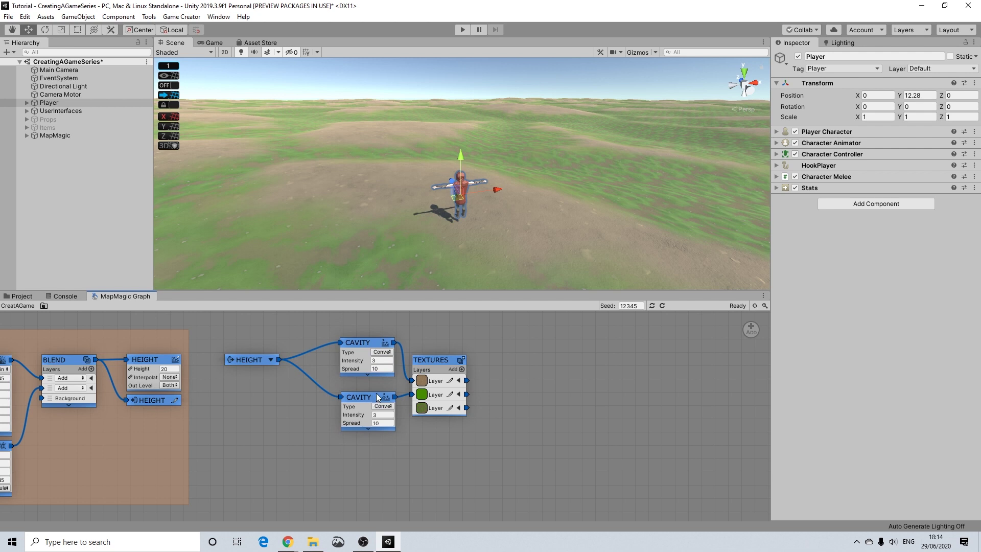
Try the Concave type on the lower Cavity node and inspect the texture distribution across the terrain
click(383, 406)
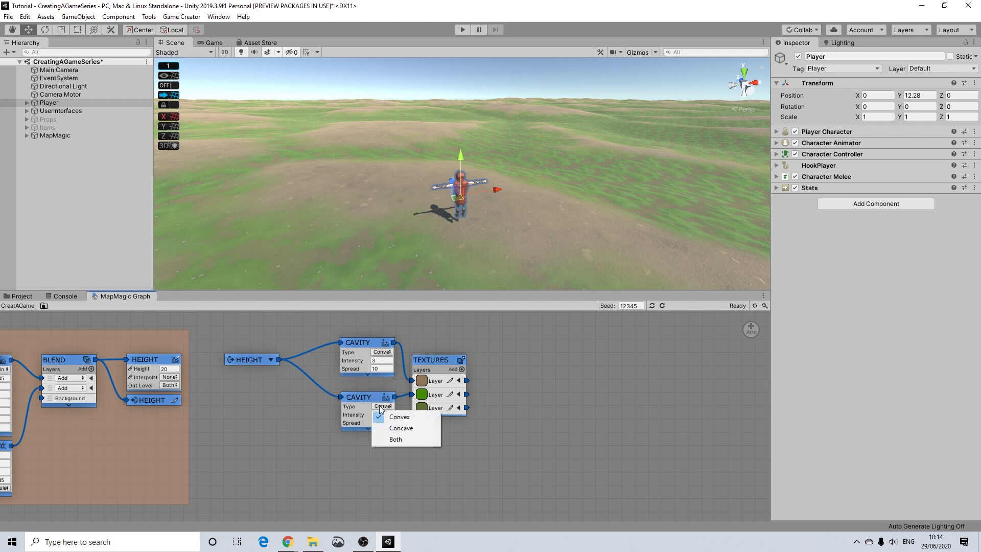
click(391, 430)
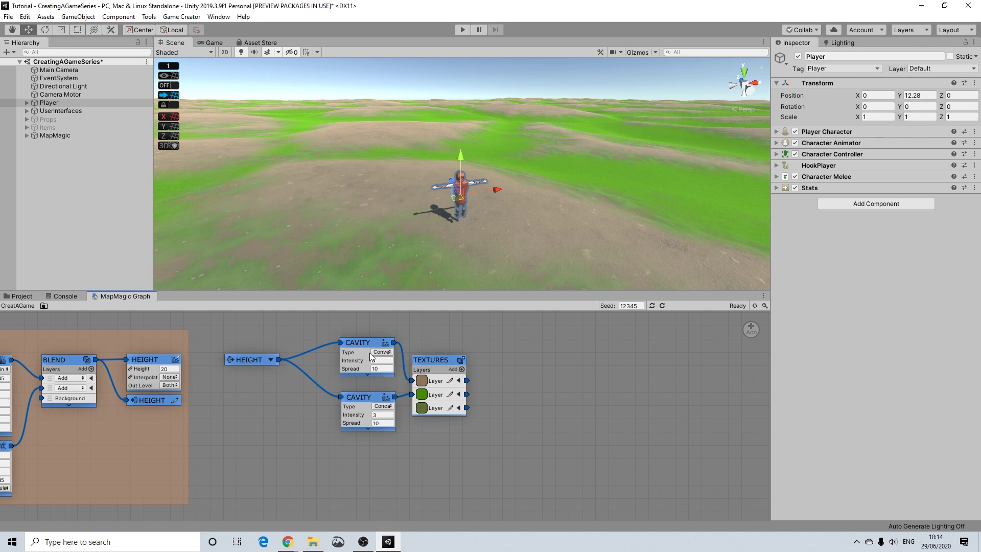
text(3)
scroll(508, 178, down, 4)
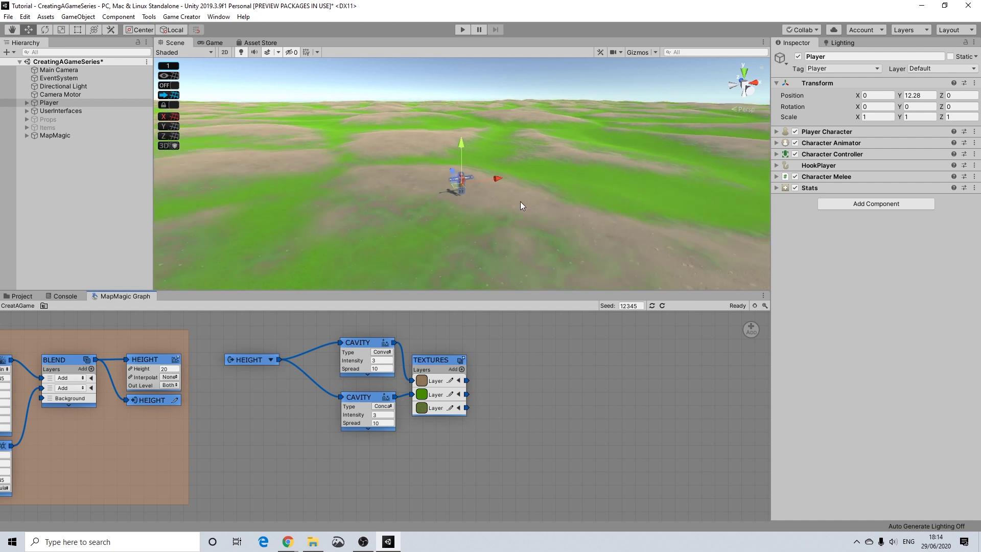
scroll(509, 233, down, 8)
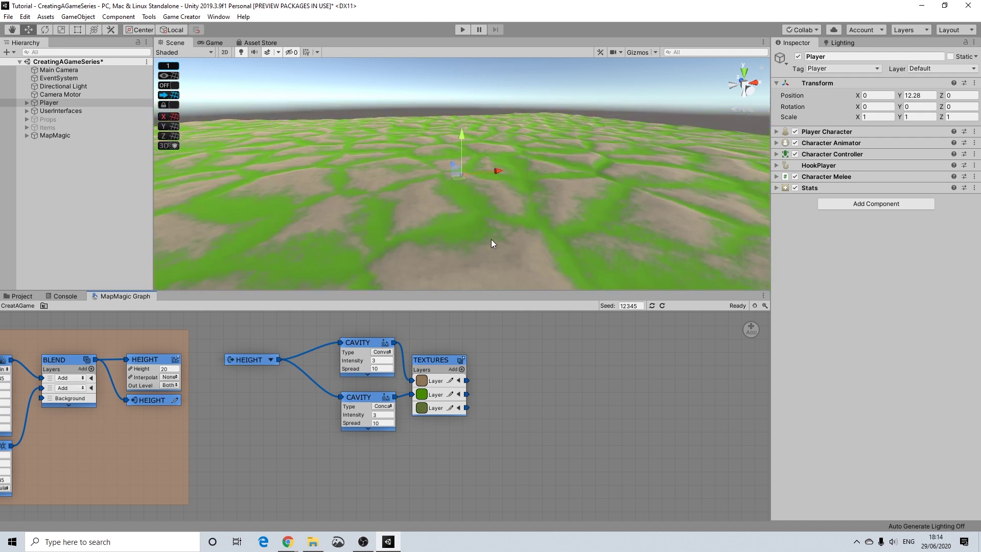
scroll(487, 235, up, 6)
middle_drag(480, 207, 473, 266)
scroll(472, 261, up, 2)
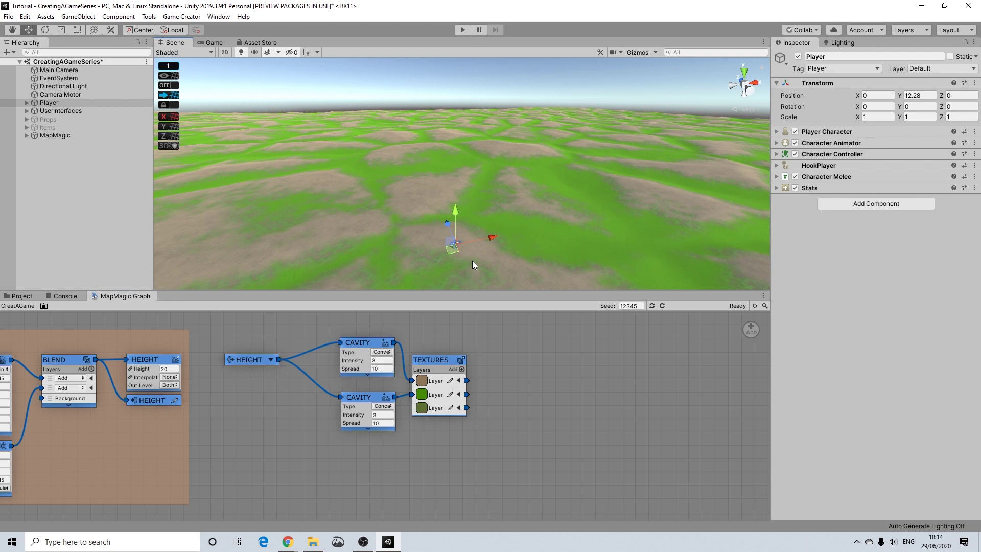
Set the upper Cavity node's type to Concave and the lower Cavity node's type to Convex
click(382, 352)
click(393, 374)
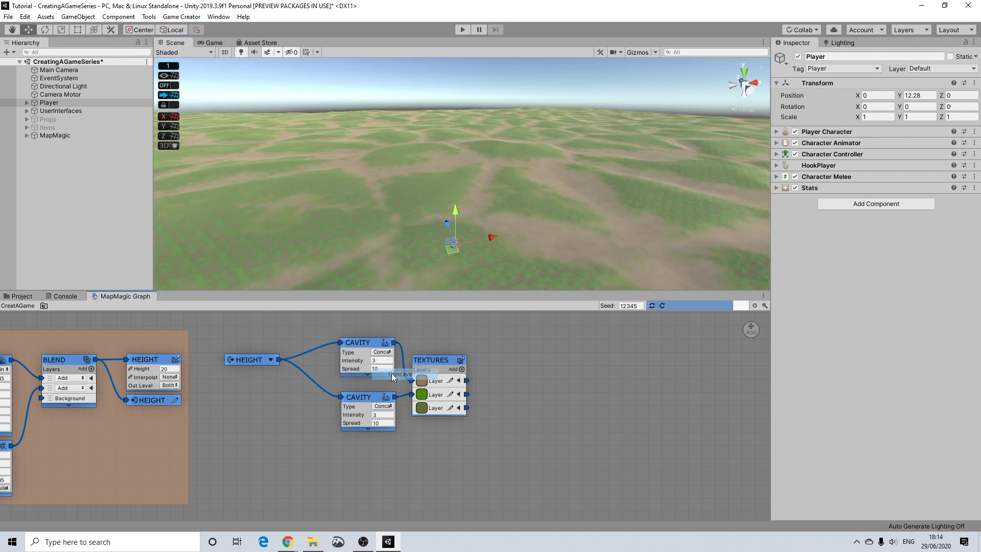
click(381, 407)
click(396, 417)
Examine how the dirt and grass textures spread over the dips and hills around the player
middle_drag(435, 164, 481, 213)
scroll(437, 185, up, 15)
scroll(404, 204, up, 2)
scroll(404, 202, down, 4)
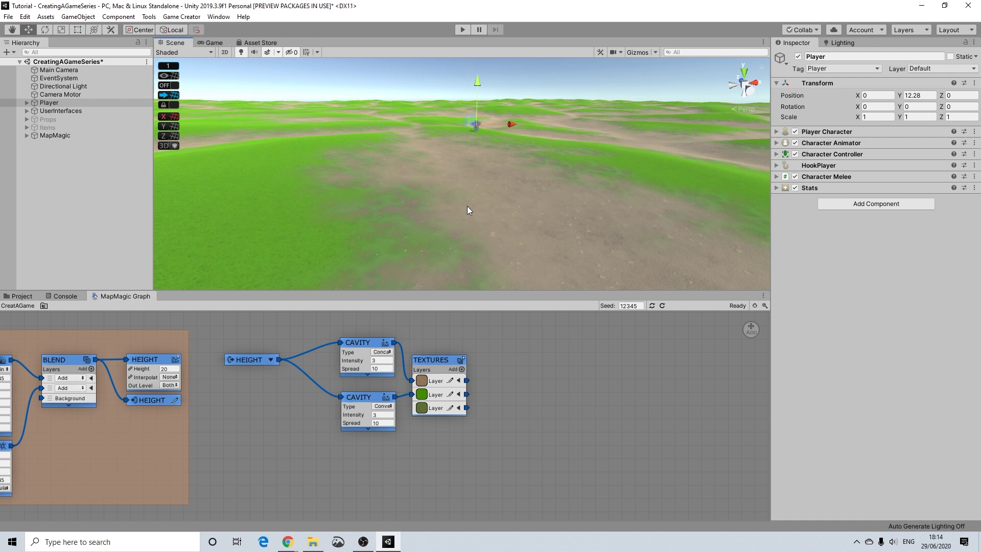
scroll(467, 207, up, 2)
middle_drag(397, 210, 473, 210)
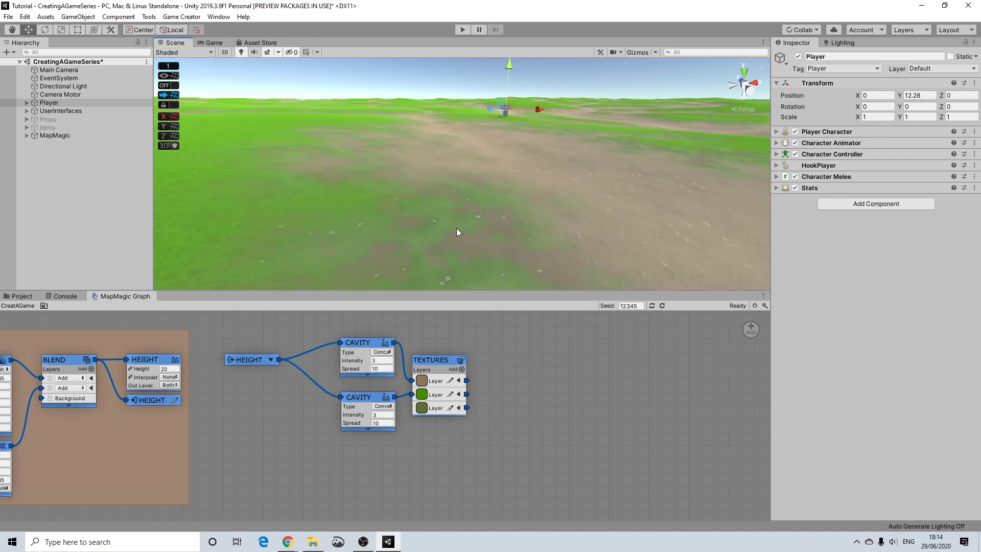
scroll(495, 214, up, 2)
middle_drag(463, 173, 447, 220)
scroll(412, 209, up, 3)
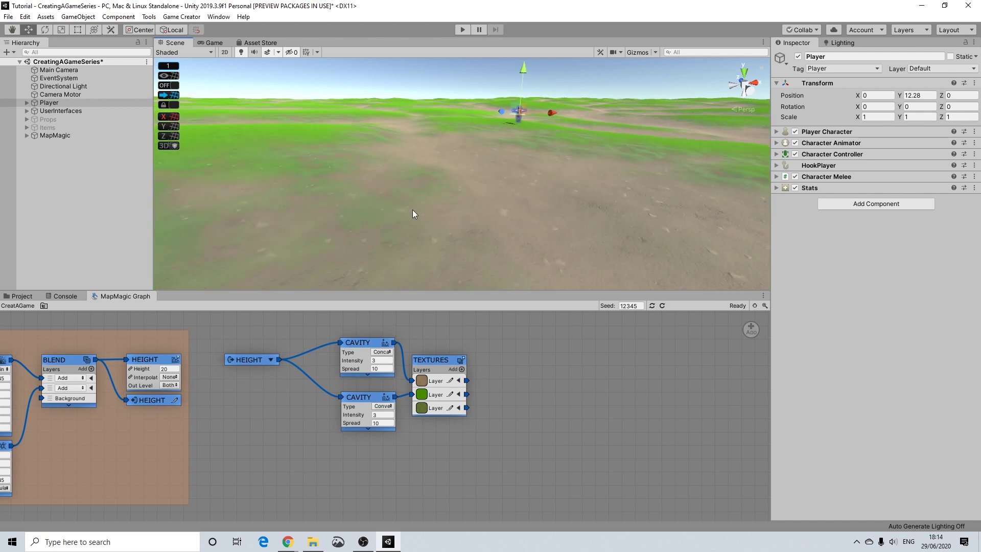
alt+drag(364, 214, 451, 205)
scroll(452, 204, up, 5)
middle_drag(410, 229, 455, 216)
scroll(425, 216, up, 8)
scroll(402, 238, up, 2)
scroll(490, 204, up, 3)
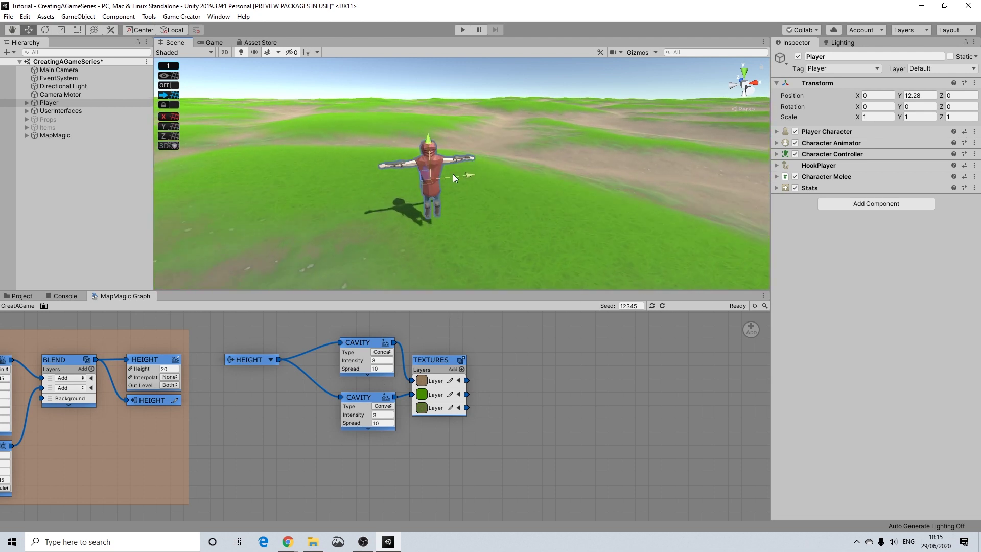
scroll(609, 266, down, 5)
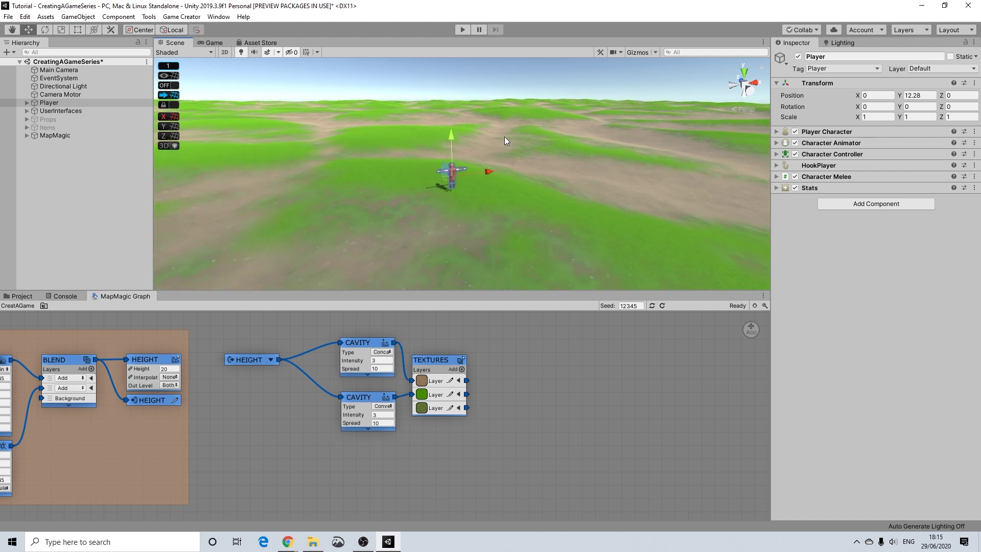
scroll(688, 196, down, 6)
middle_drag(688, 197, 635, 198)
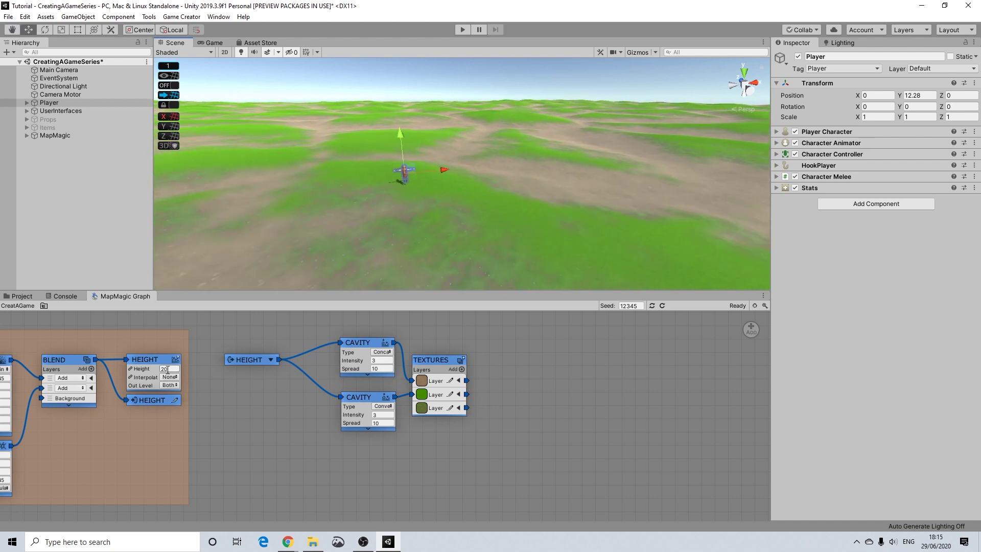
Set the height of the Height output node in the Terrain group to 30
drag(170, 370, 130, 363)
text(30)
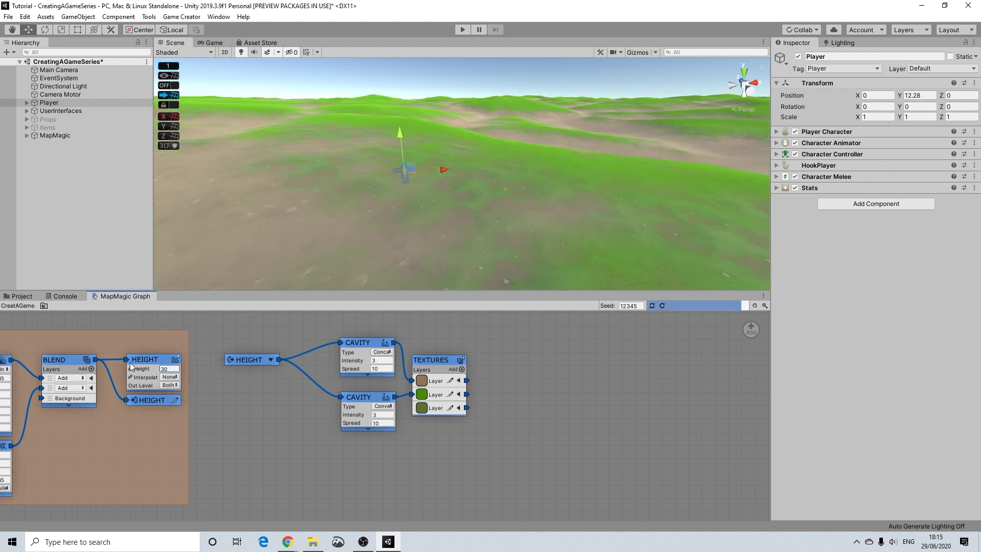
scroll(481, 158, down, 6)
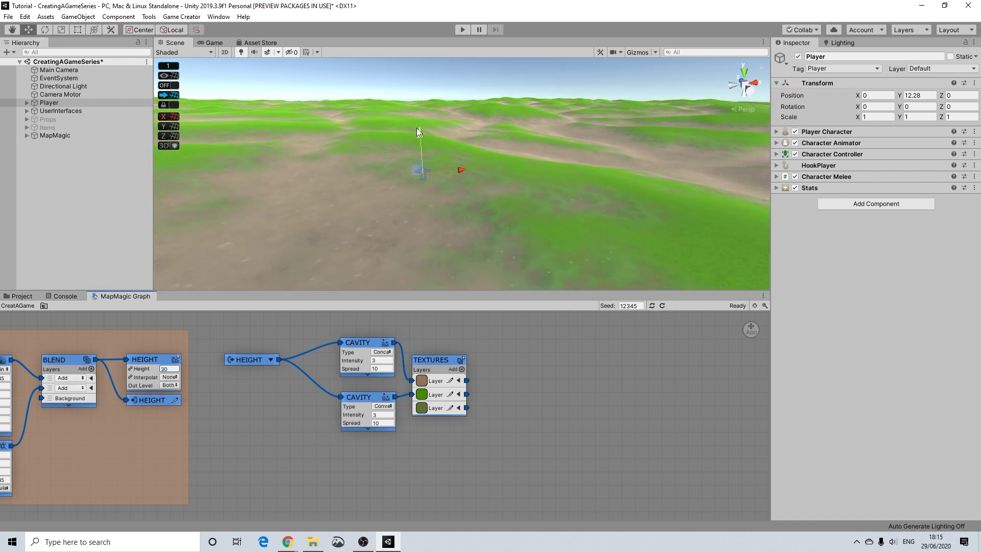
Raise the Player to a Y position of 18.2 so it stands on the terrain, and check the surroundings
click(57, 103)
drag(422, 134, 443, 220)
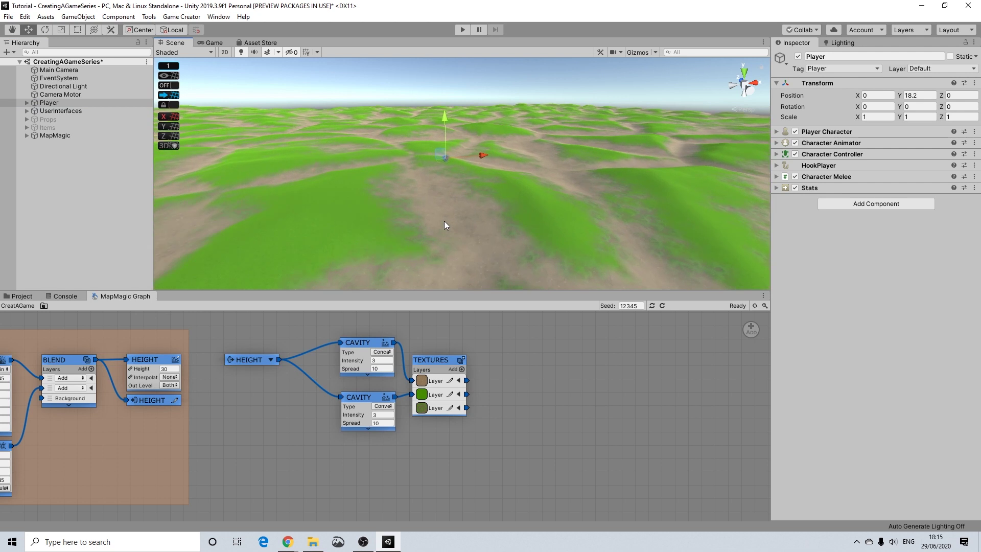
scroll(444, 221, up, 5)
middle_drag(425, 221, 432, 248)
scroll(431, 248, up, 3)
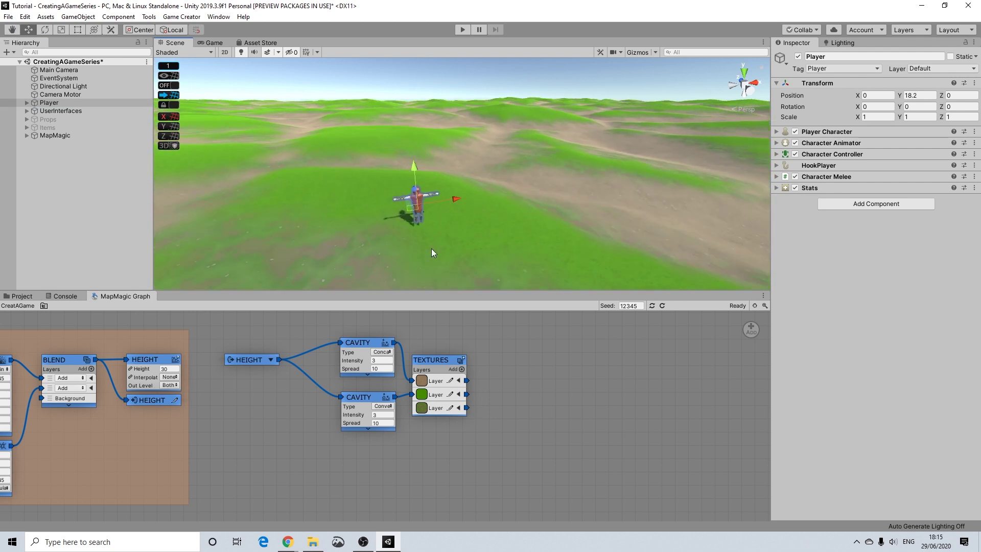
scroll(432, 248, up, 7)
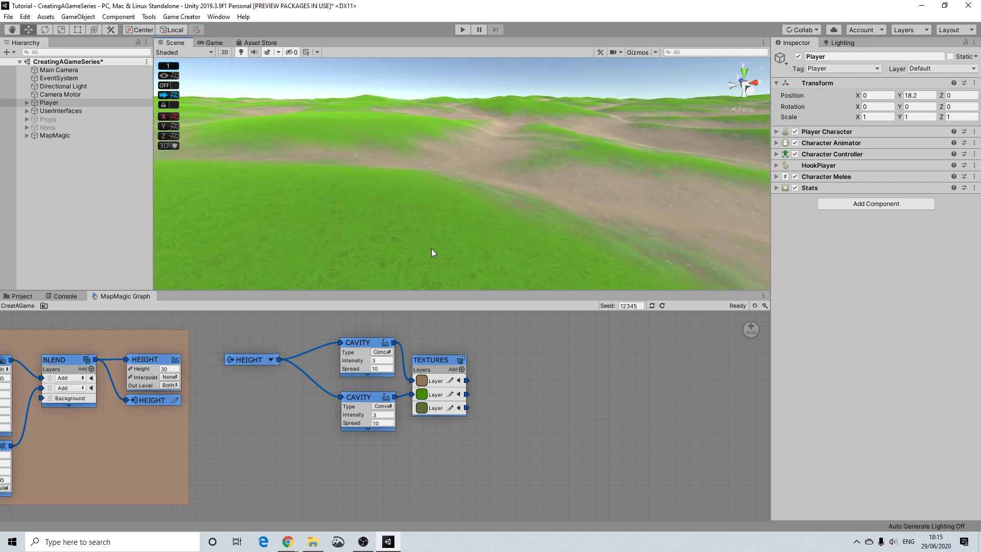
scroll(431, 249, down, 5)
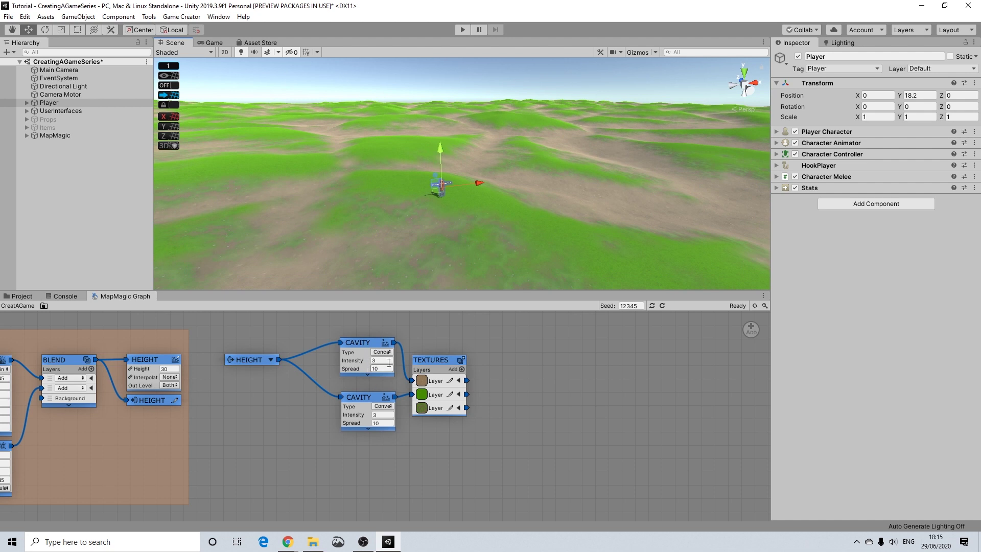
Set the Height output node's height to 20 and lower the Player to a Y position of 12.06 on the terrain
click(165, 369)
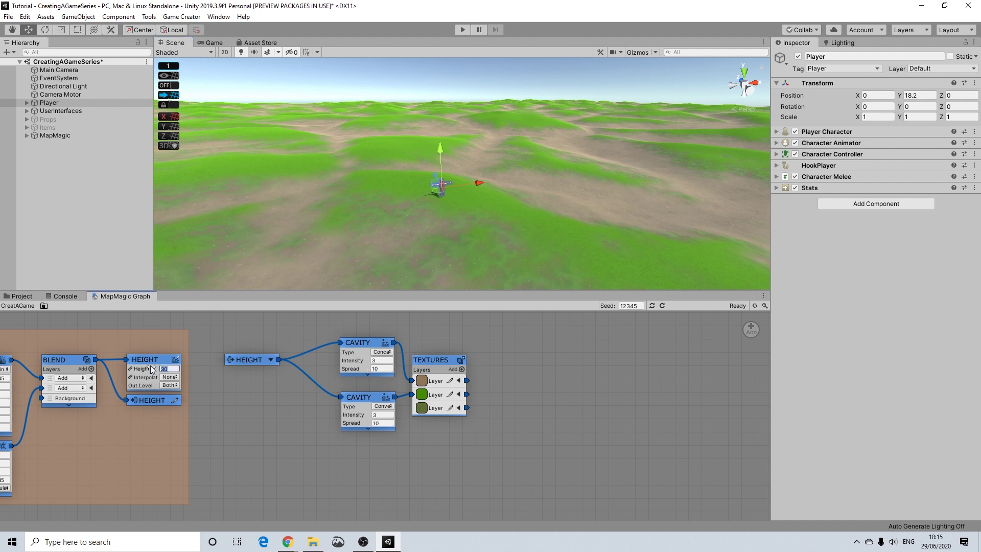
text(20)
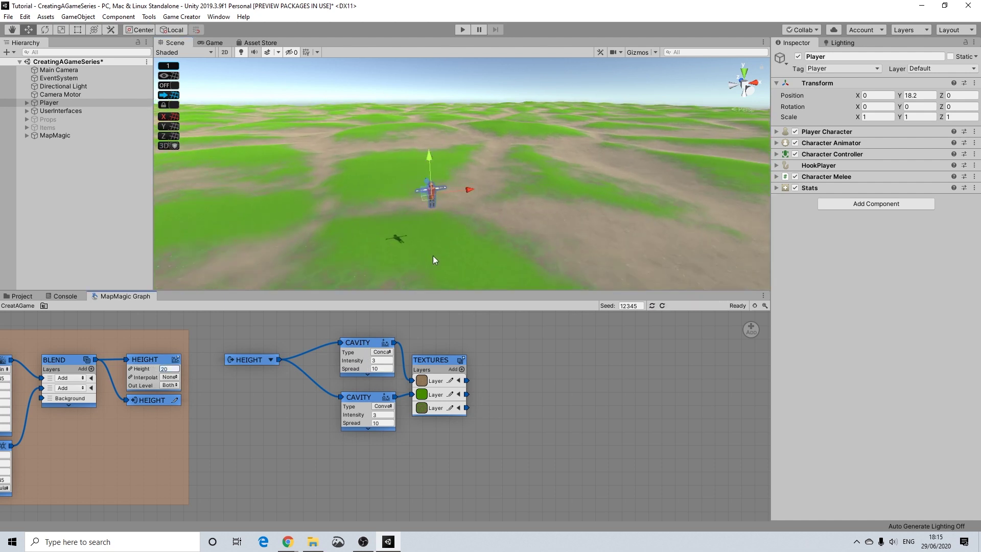
middle_drag(433, 256, 432, 207)
drag(418, 88, 419, 177)
middle_drag(435, 250, 441, 207)
scroll(432, 216, up, 3)
scroll(428, 224, up, 2)
Rearrange the Height portal, the two Cavity nodes and the Textures node into a tidy, compact layout
drag(431, 361, 454, 342)
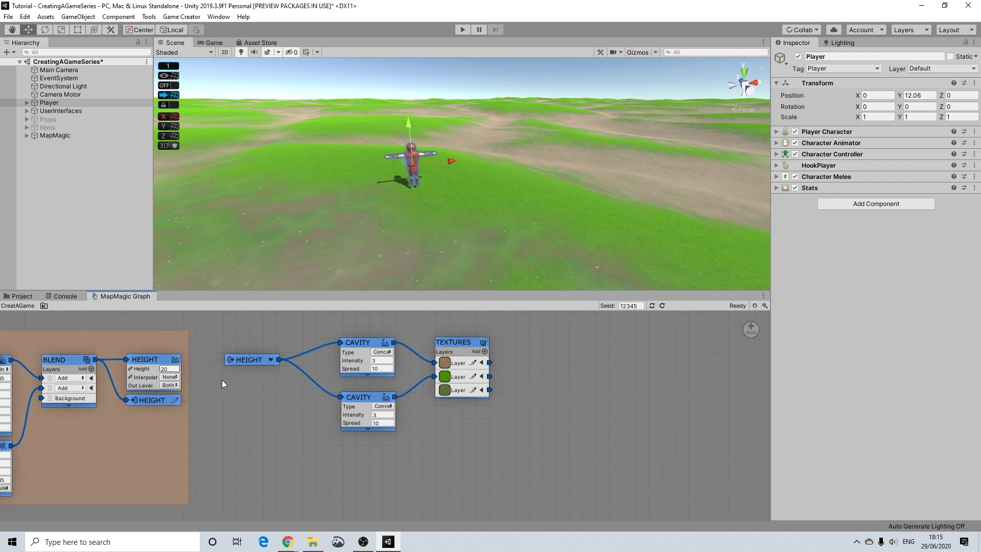
drag(256, 360, 288, 346)
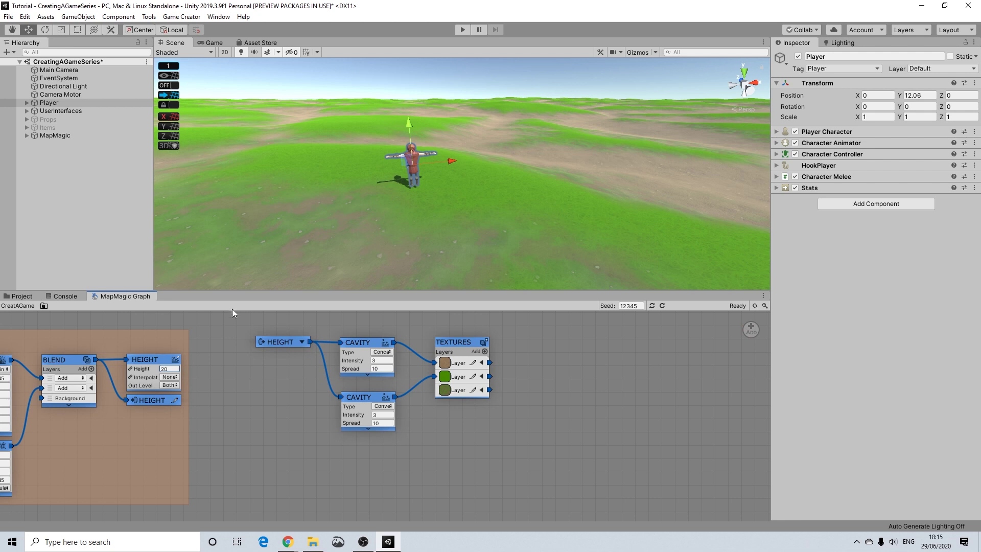
drag(237, 321, 569, 473)
mouse_move(446, 342)
mouse_down()
mouse_move(423, 358)
mouse_move(362, 356)
mouse_move(445, 360)
mouse_up()
drag(353, 358, 373, 358)
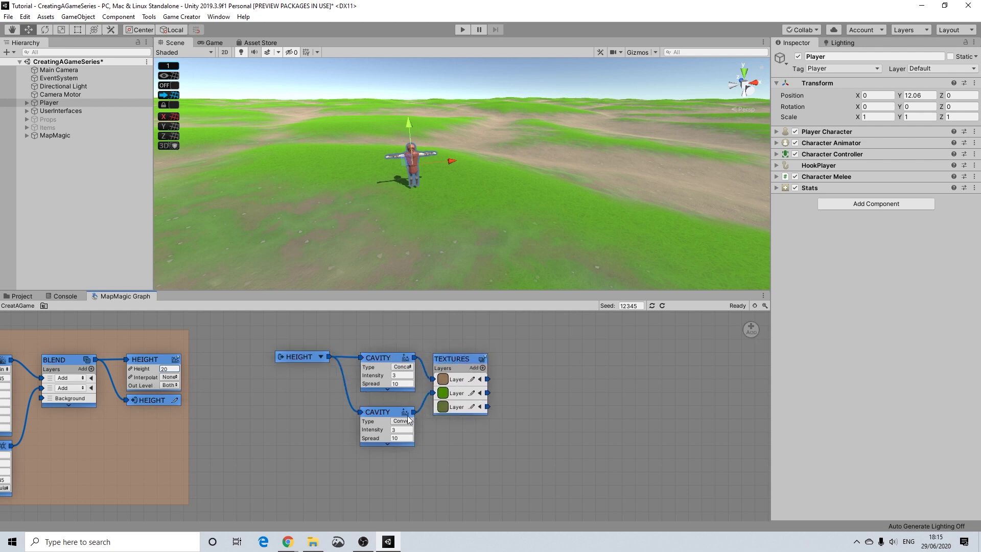
drag(520, 470, 220, 323)
drag(298, 359, 285, 360)
click(375, 360)
drag(376, 360, 364, 358)
drag(365, 409, 353, 404)
drag(457, 362, 465, 362)
Group the Height exit portal, both Cavity nodes and the Textures node together
scroll(520, 391, down, 3)
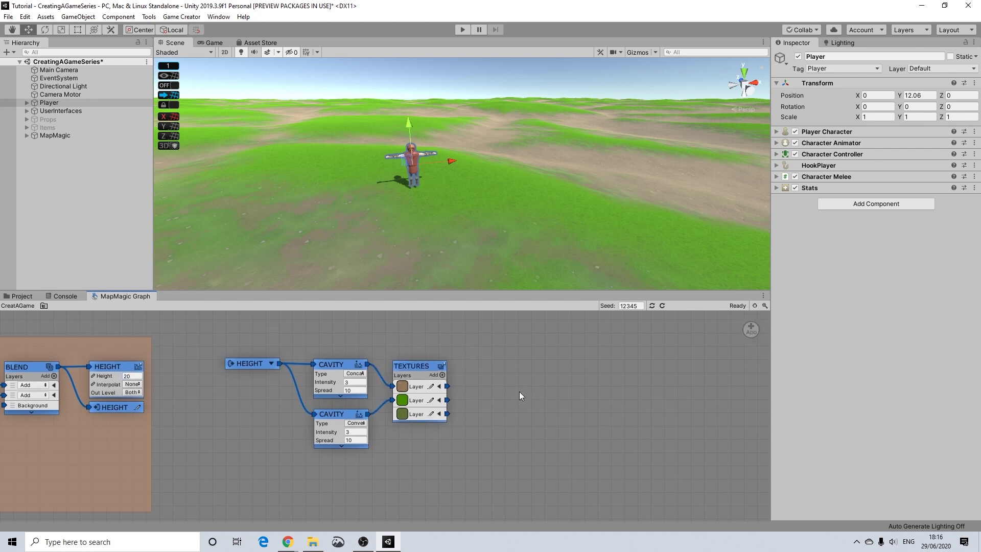
drag(306, 351, 538, 491)
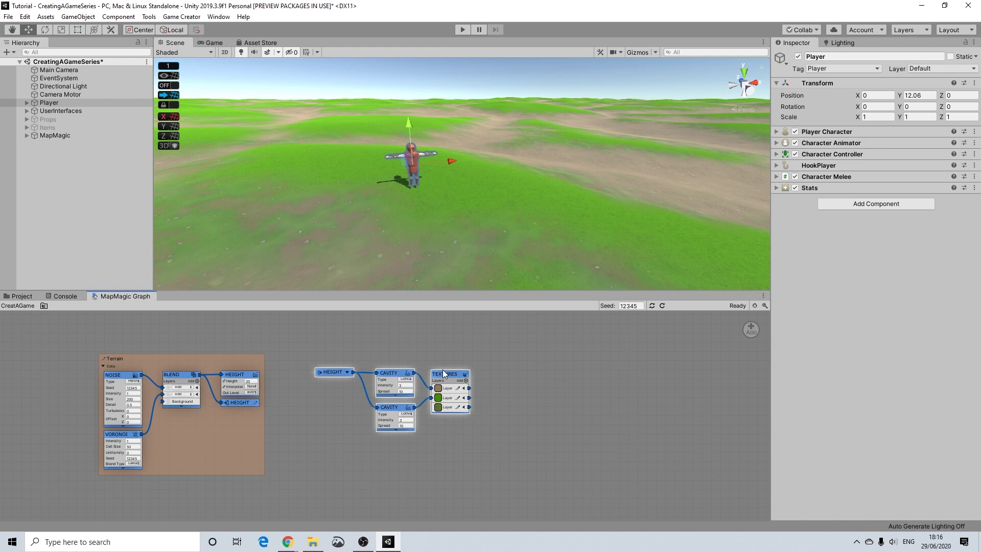
right_click(452, 377)
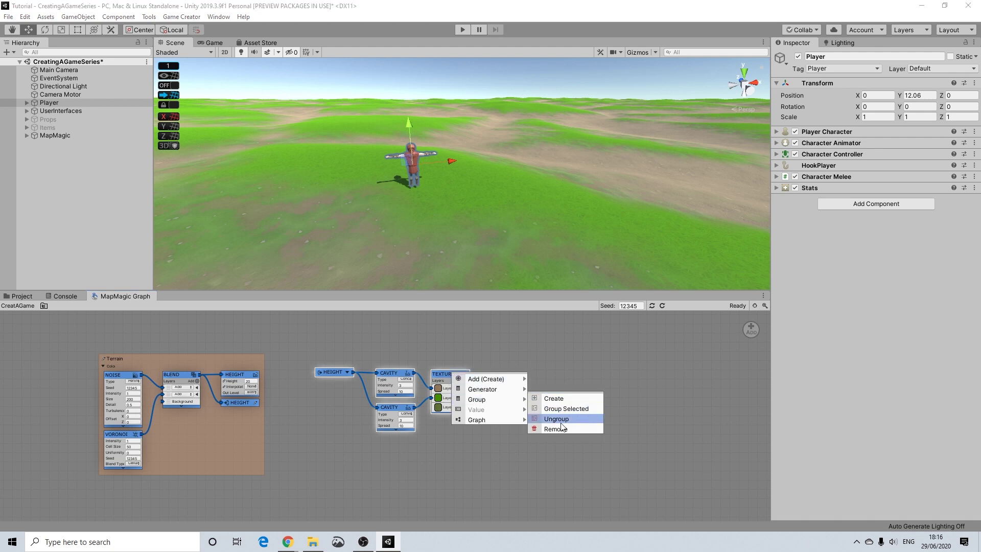
click(565, 409)
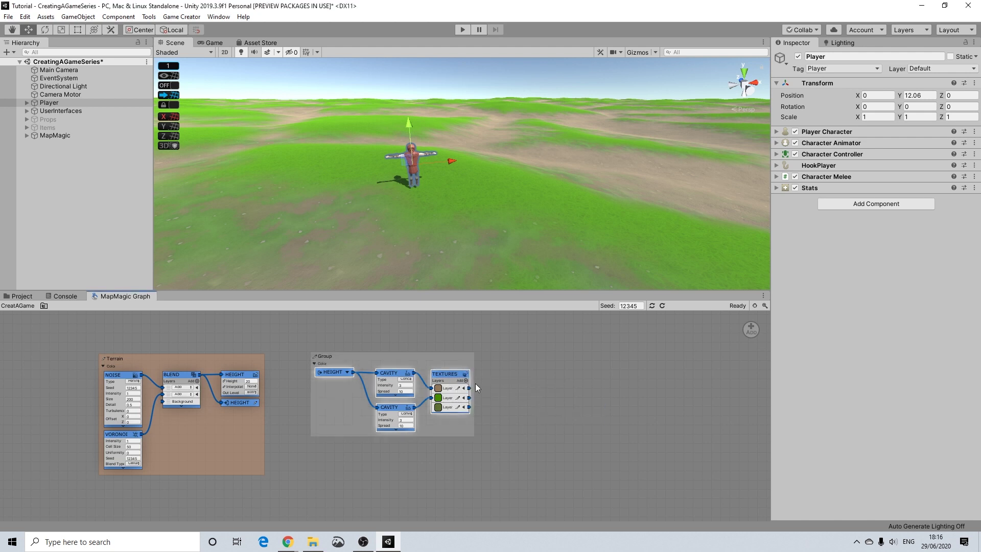
Name the new group Textures, colour it Island and move it next to the Terrain group
click(317, 355)
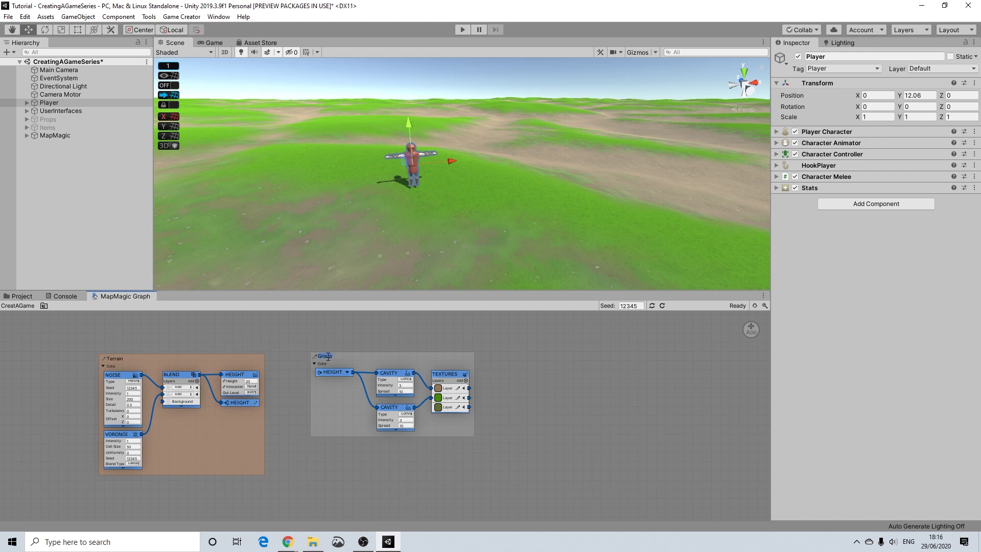
text(Textures)
click(326, 363)
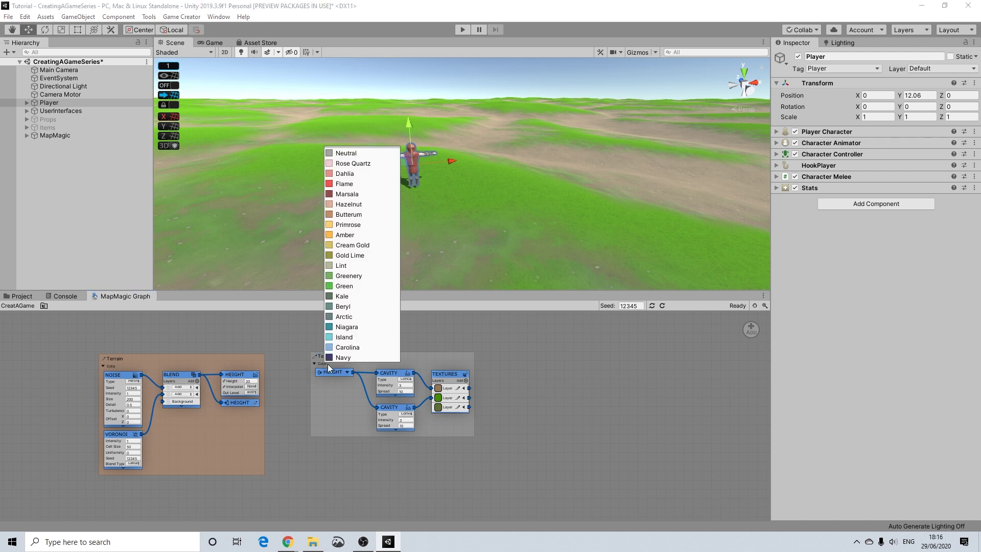
click(343, 338)
drag(382, 354, 351, 355)
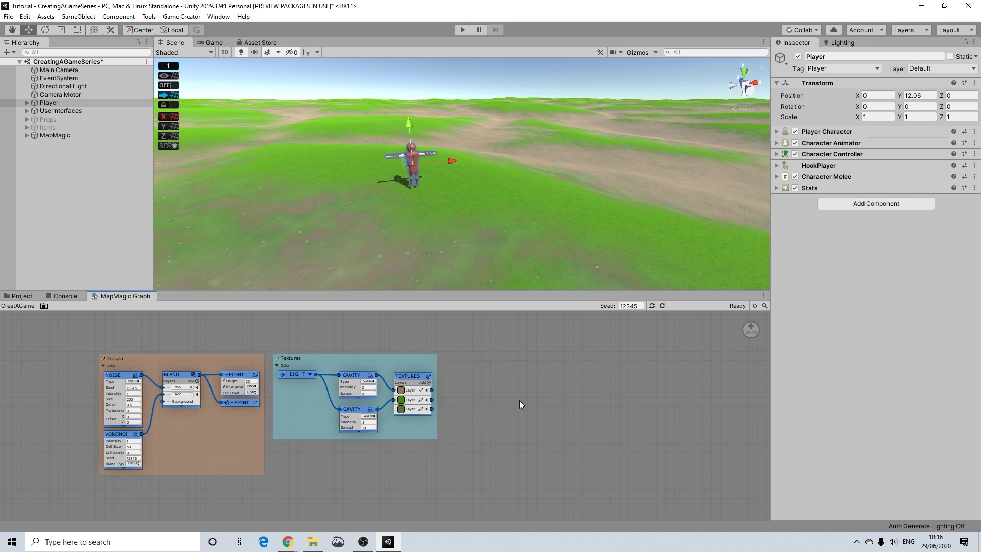
Add a map Enter portal beside the Textures node and connect the green second layer's output to it
middle_drag(590, 382, 521, 369)
scroll(470, 368, up, 2)
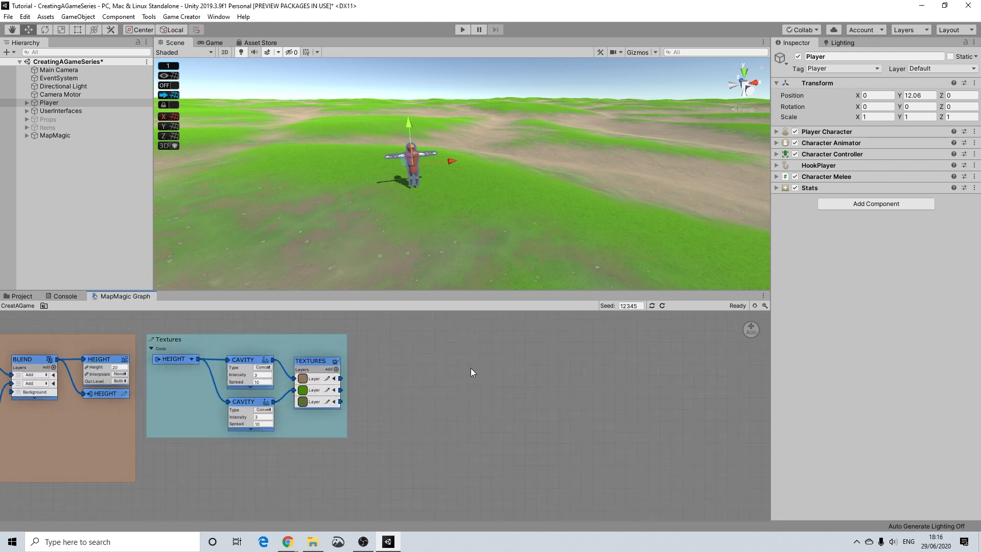
middle_drag(430, 370, 416, 370)
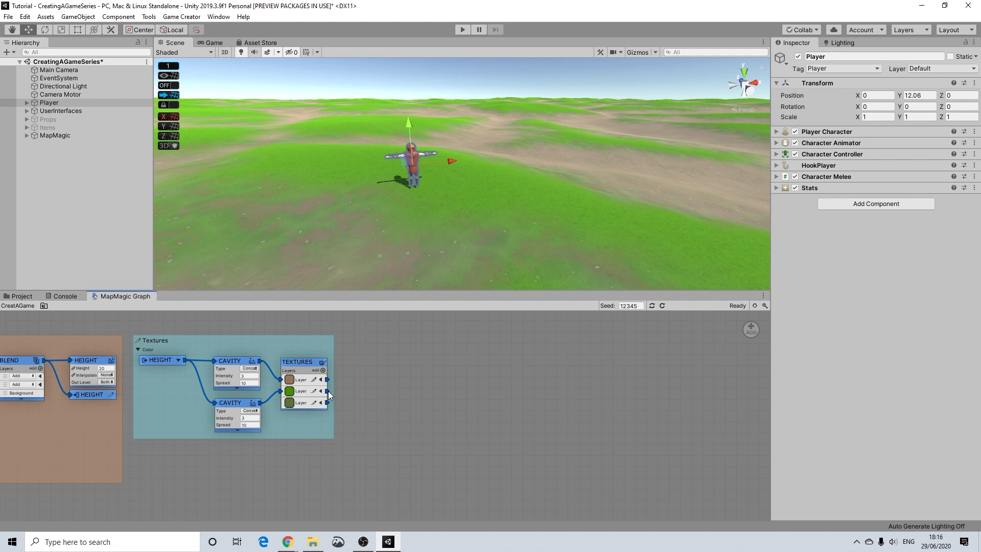
right_click(358, 369)
mouse_move(423, 399)
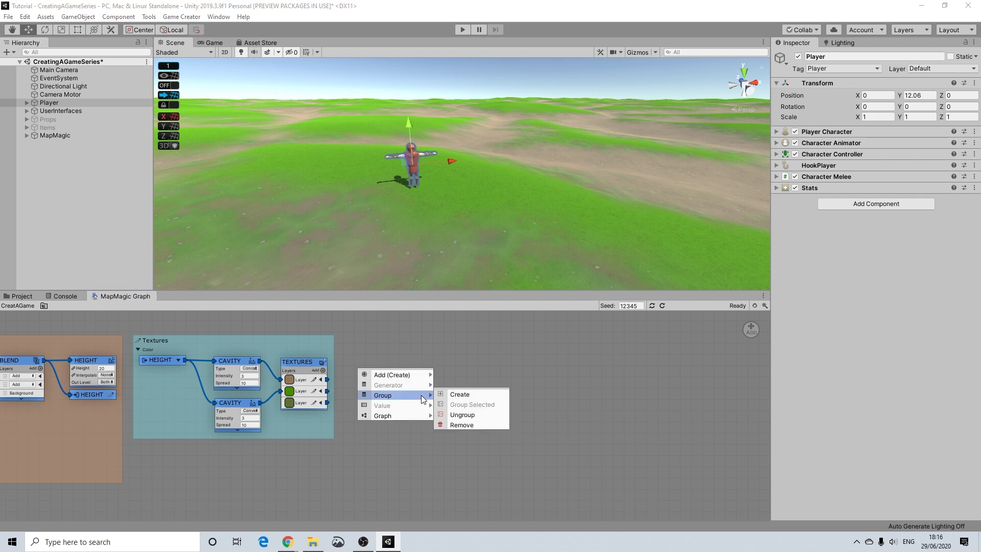
mouse_move(420, 375)
mouse_move(457, 374)
mouse_move(544, 403)
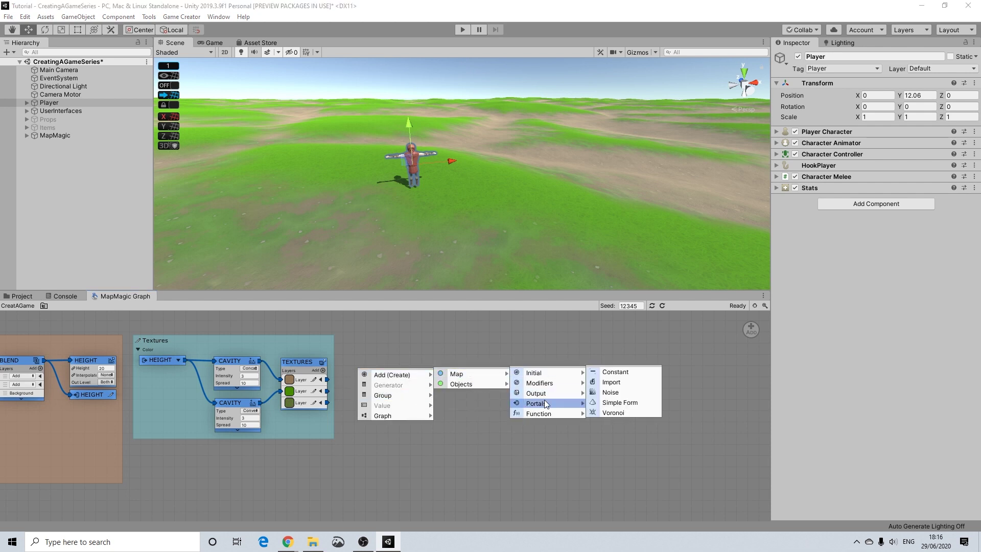
click(609, 403)
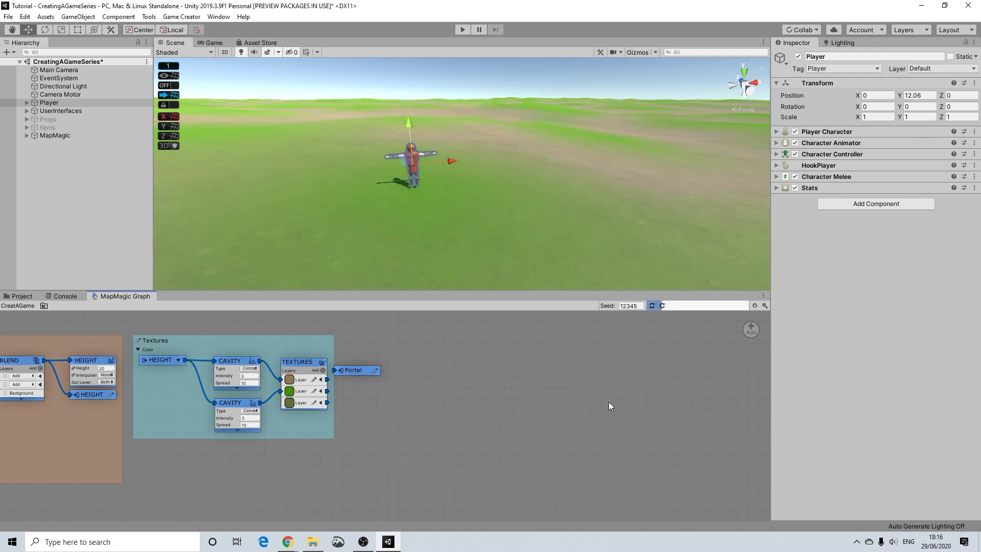
drag(359, 370, 383, 391)
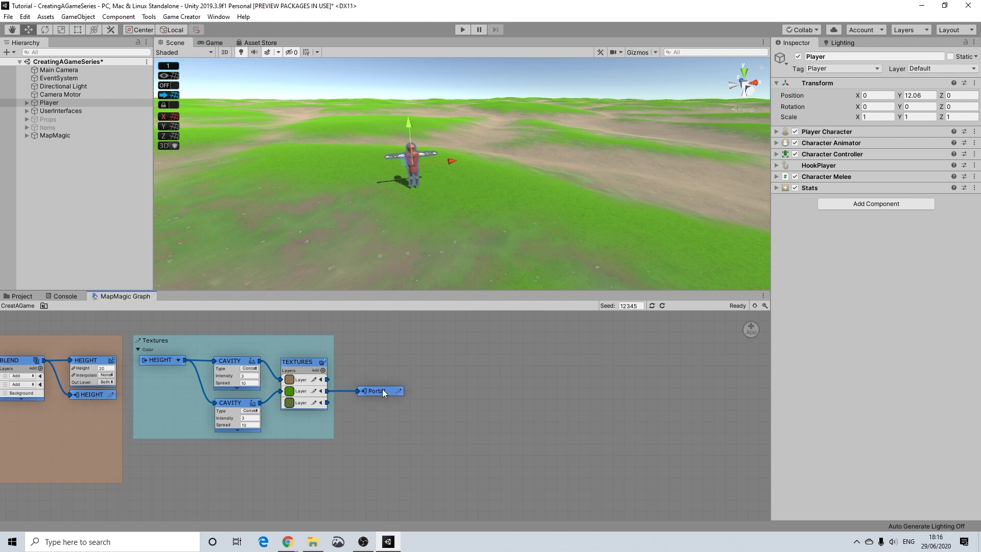
Name the new portal Grass and widen the Textures group to enclose it
click(400, 391)
text(Grass)
key(Return)
drag(335, 419, 410, 428)
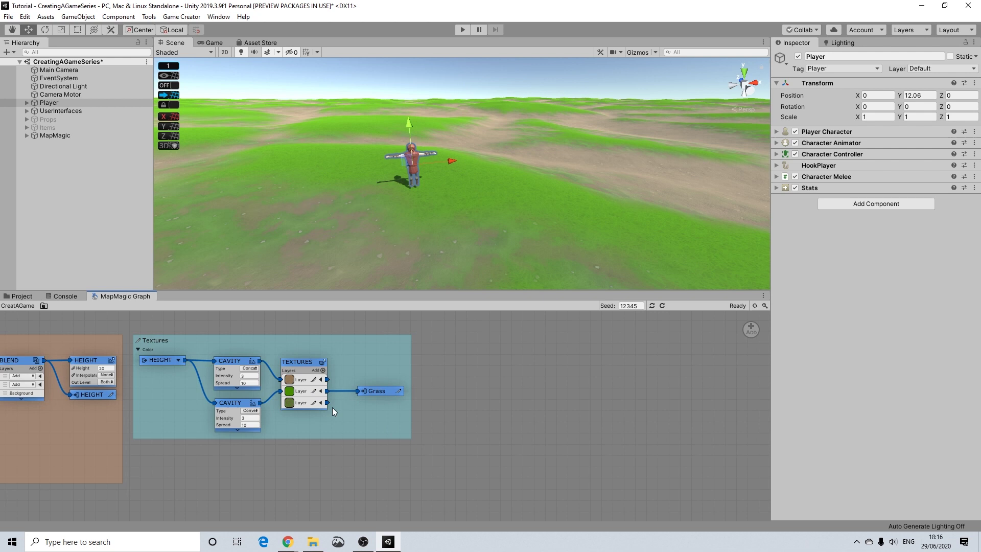
Add a second map Enter portal below Grass, name it Details and connect the third texture layer's output to it
right_click(456, 415)
mouse_move(490, 420)
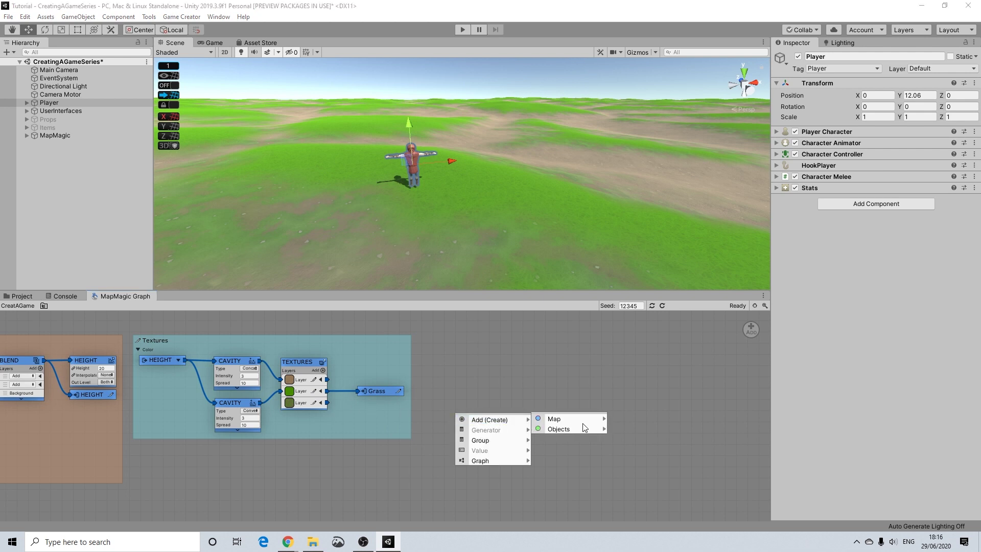
mouse_move(598, 421)
mouse_move(661, 449)
click(707, 449)
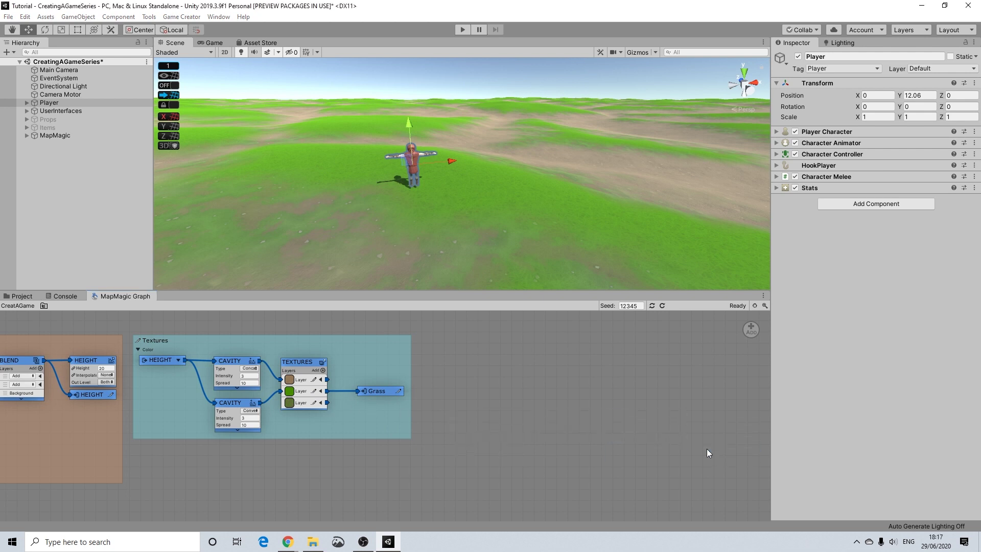
drag(444, 419, 383, 405)
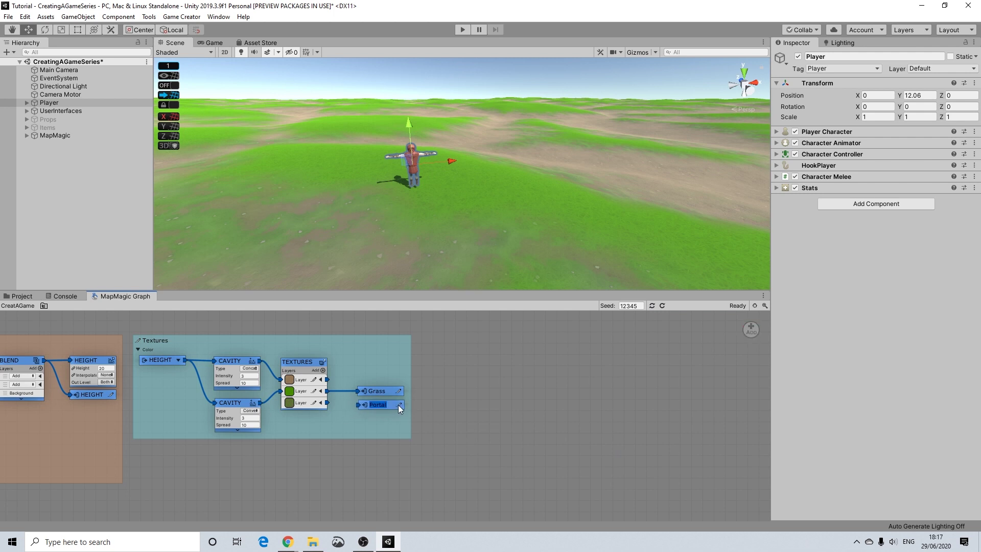
text(Details)
drag(327, 403, 371, 402)
Examine where the dirt and grass textures meet on the terrain, and return the view to the Player
middle_drag(509, 222, 246, 189)
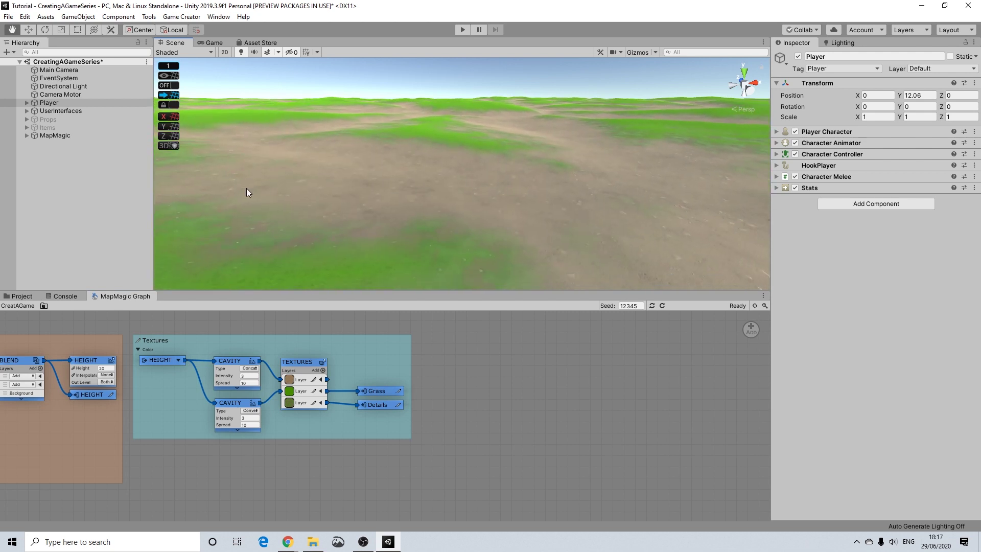
middle_drag(605, 217, 452, 189)
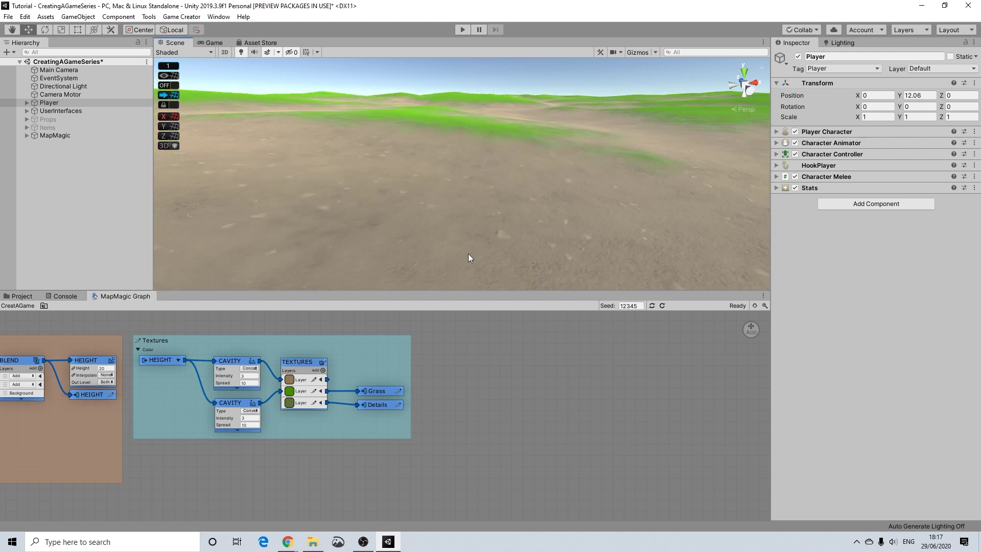
scroll(378, 232, down, 4)
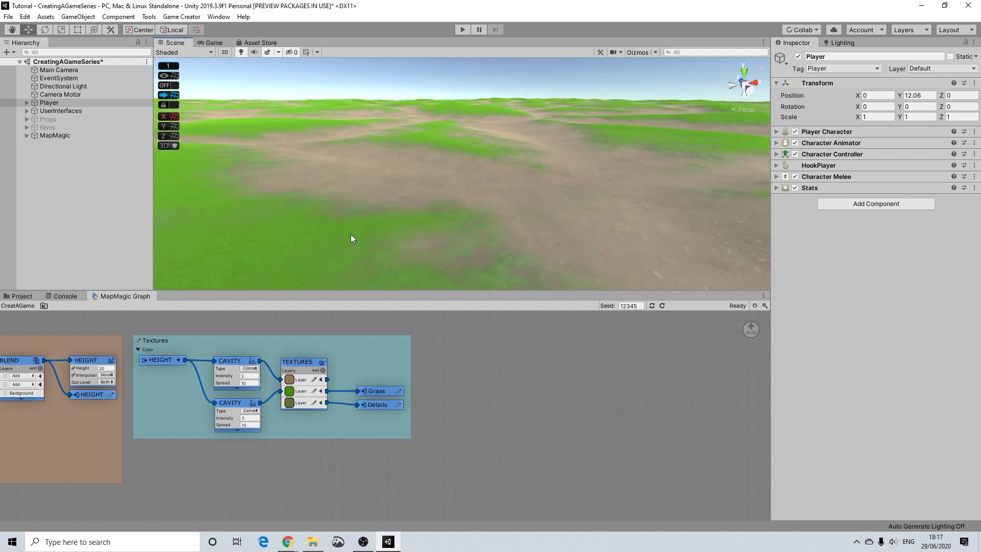
middle_drag(350, 234, 483, 271)
middle_drag(304, 219, 304, 220)
key(f)
scroll(437, 241, up, 3)
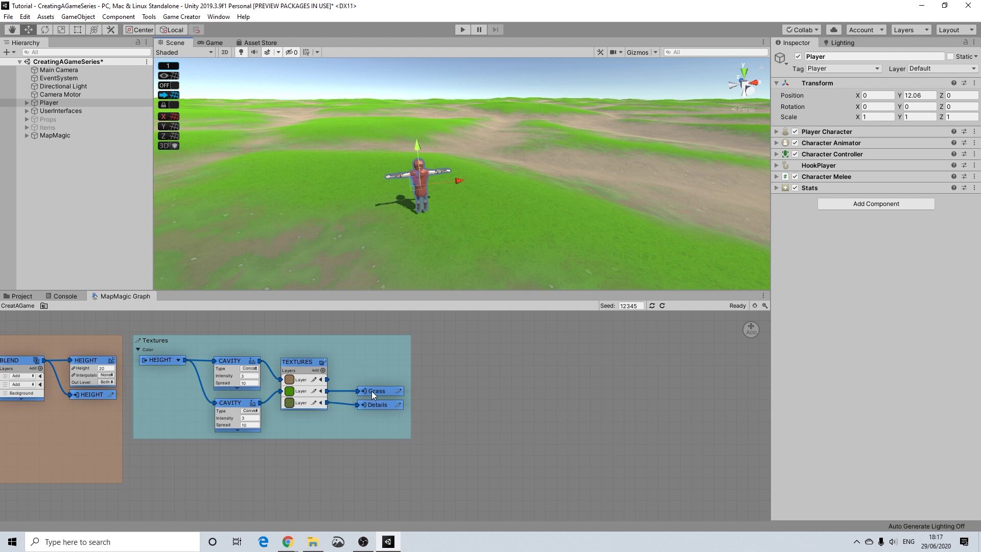
Add a map Exit portal outside the Textures group and link it to the Grass portal
right_click(467, 366)
mouse_move(500, 370)
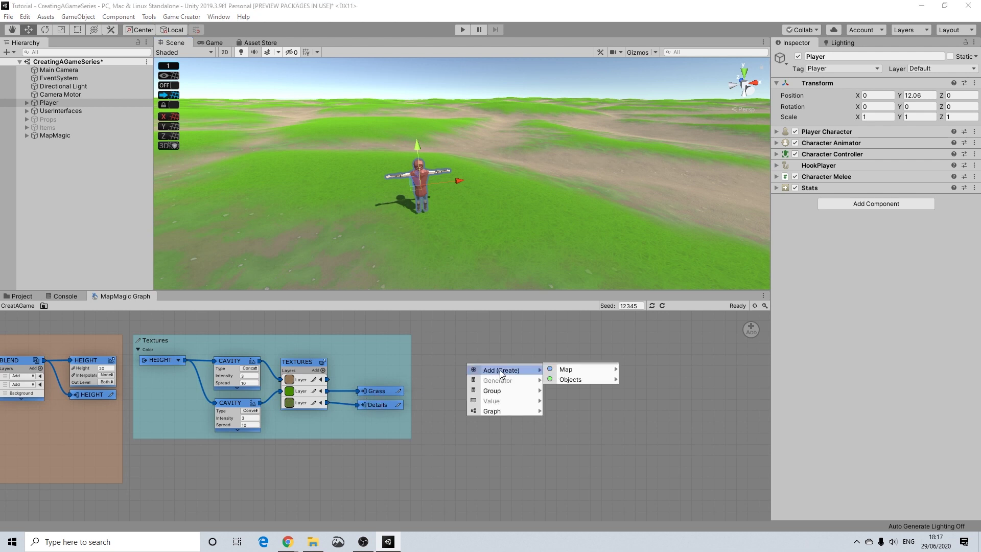
mouse_move(566, 372)
mouse_move(665, 399)
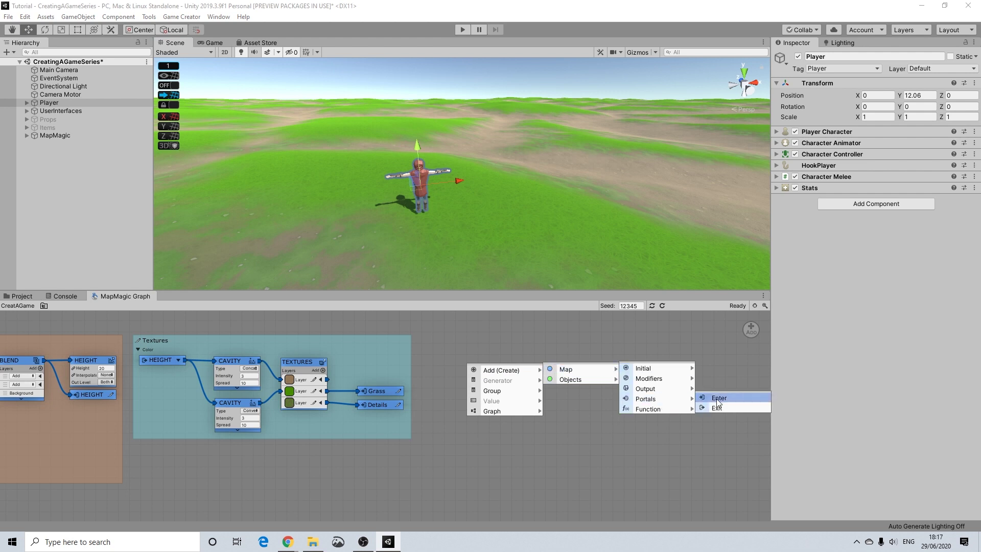
click(722, 407)
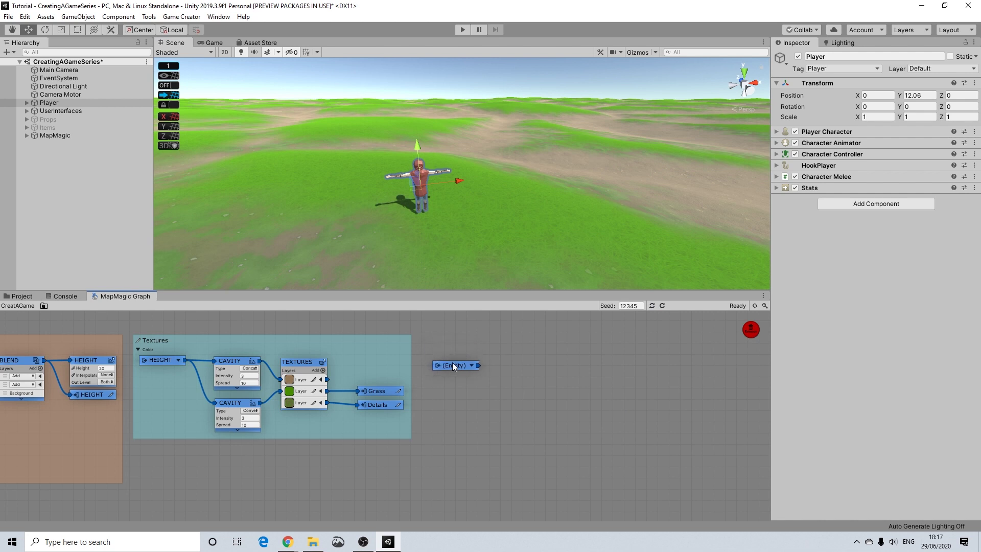
click(471, 365)
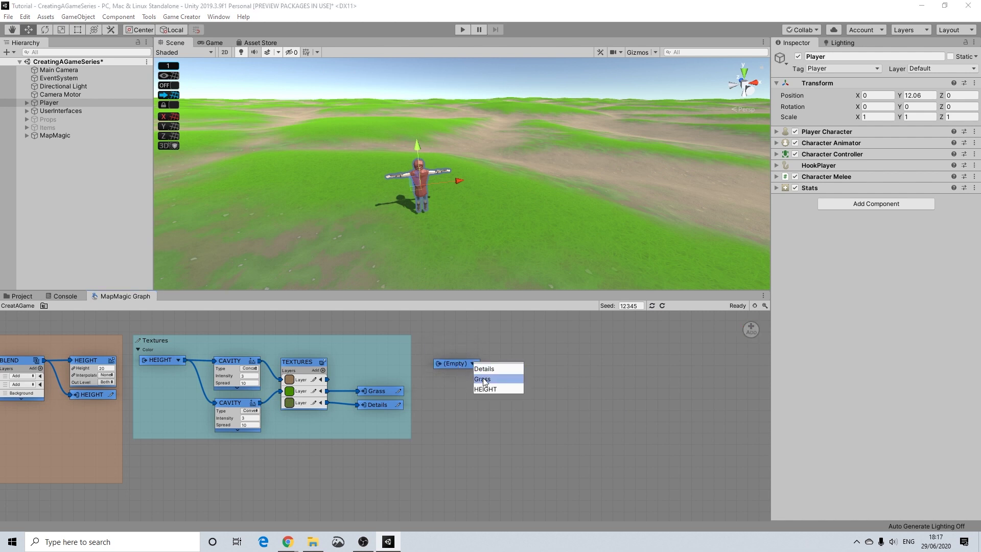
click(483, 379)
Add another map Exit portal below the Grass one and link it to the Details portal
right_click(468, 378)
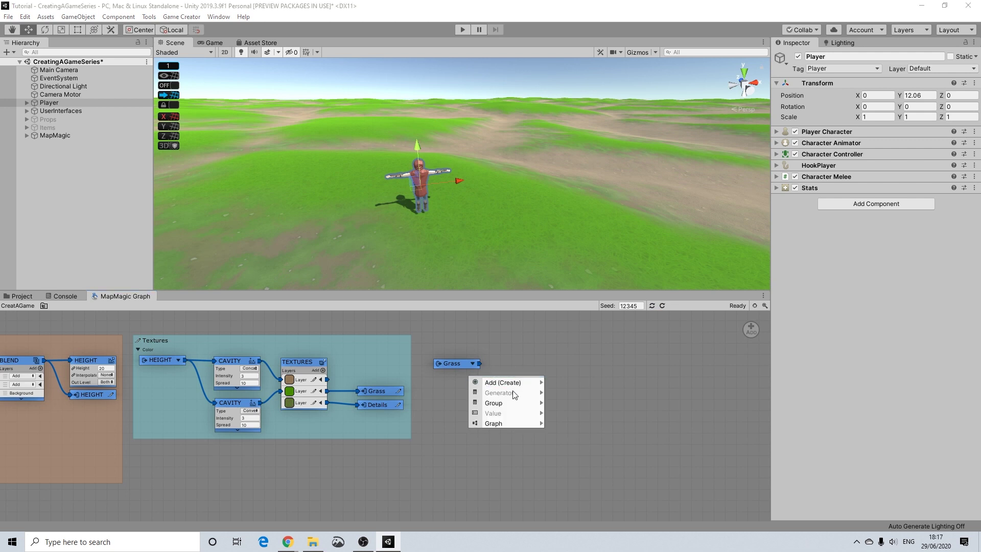
mouse_move(508, 383)
mouse_move(582, 381)
mouse_move(657, 411)
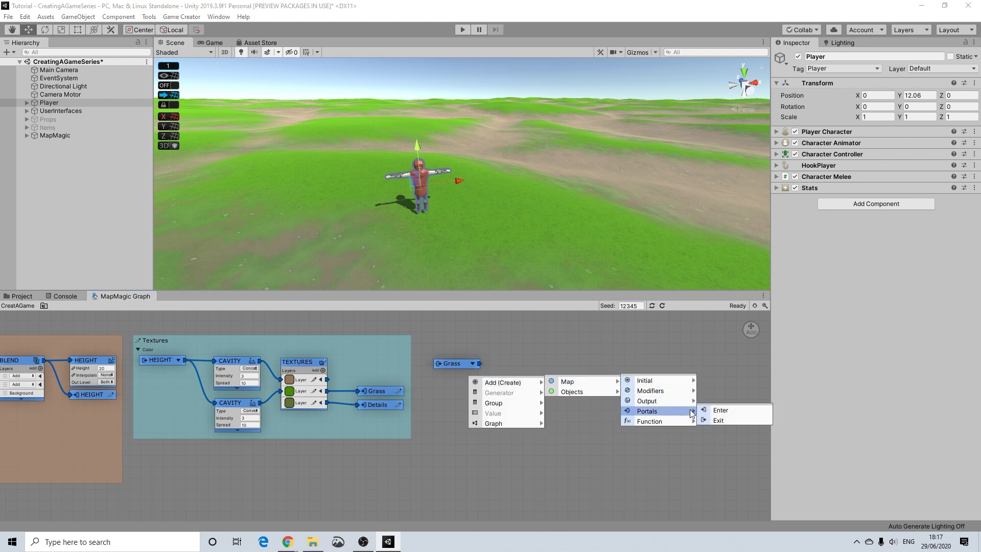
click(719, 419)
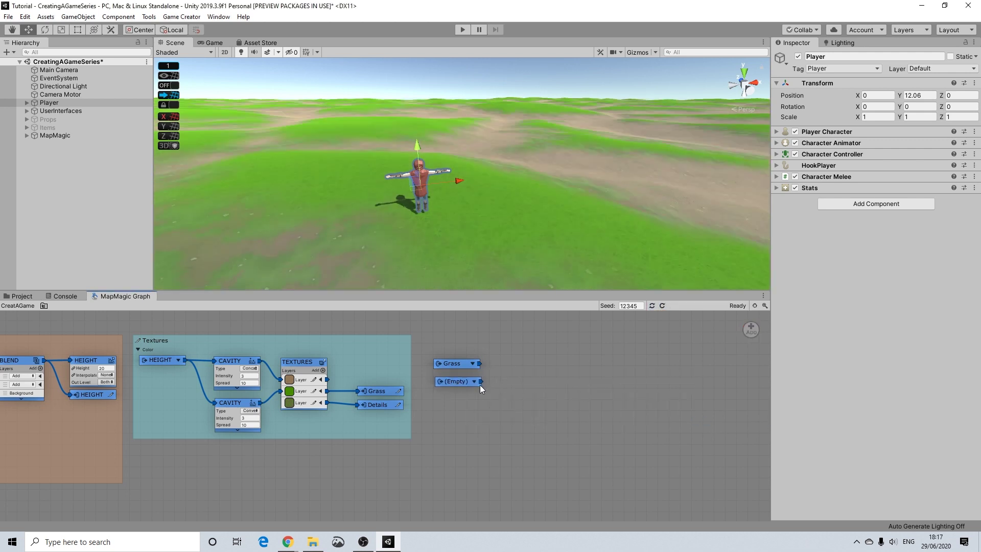
click(475, 382)
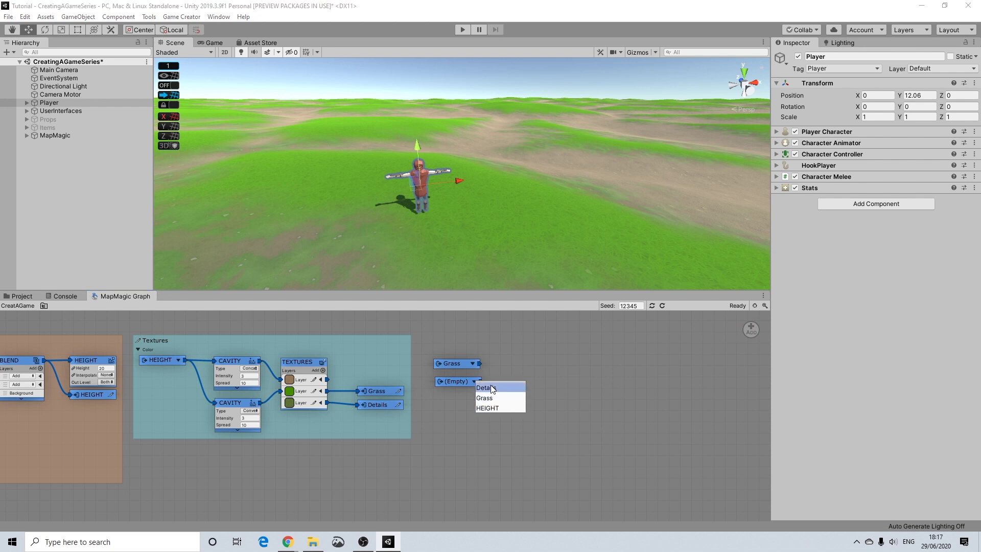
click(493, 388)
middle_drag(504, 379, 403, 360)
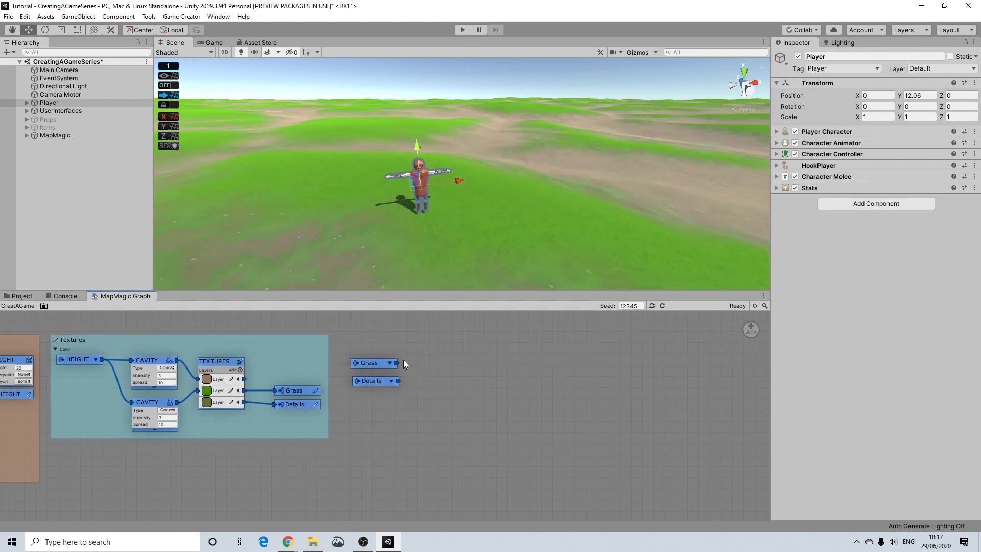
Add a map Grass output node beside the exit portals and connect the Grass portal to its input
right_click(449, 363)
mouse_move(483, 367)
mouse_move(574, 367)
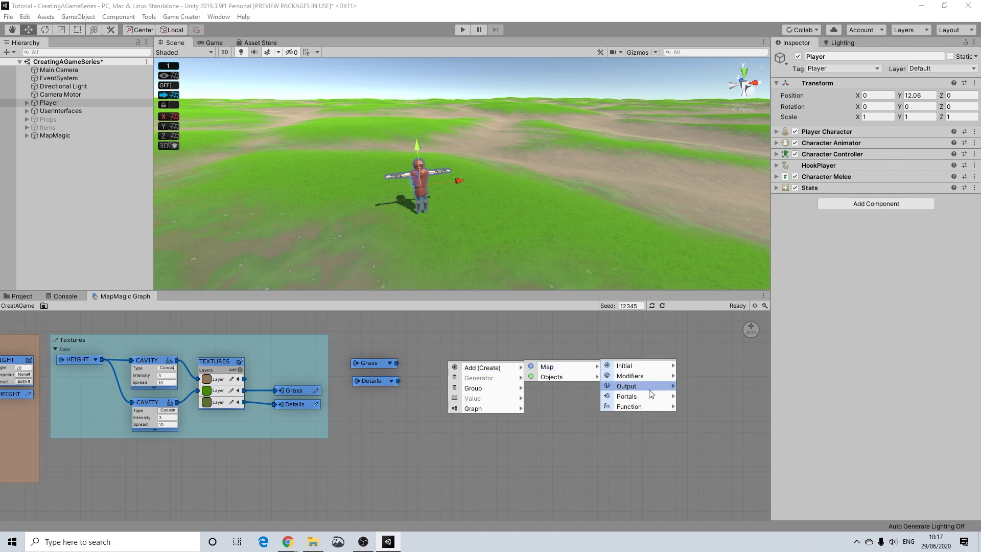
mouse_move(645, 387)
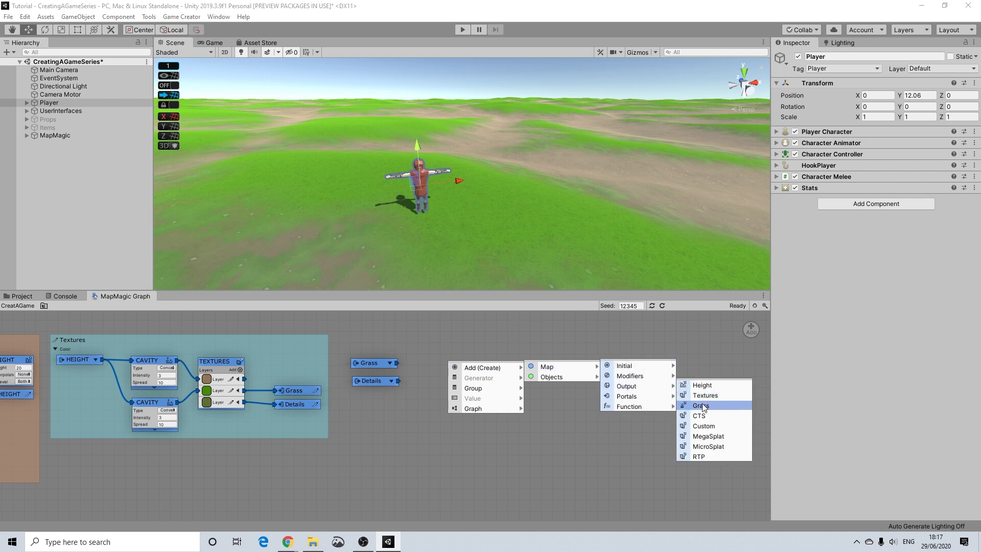
click(700, 407)
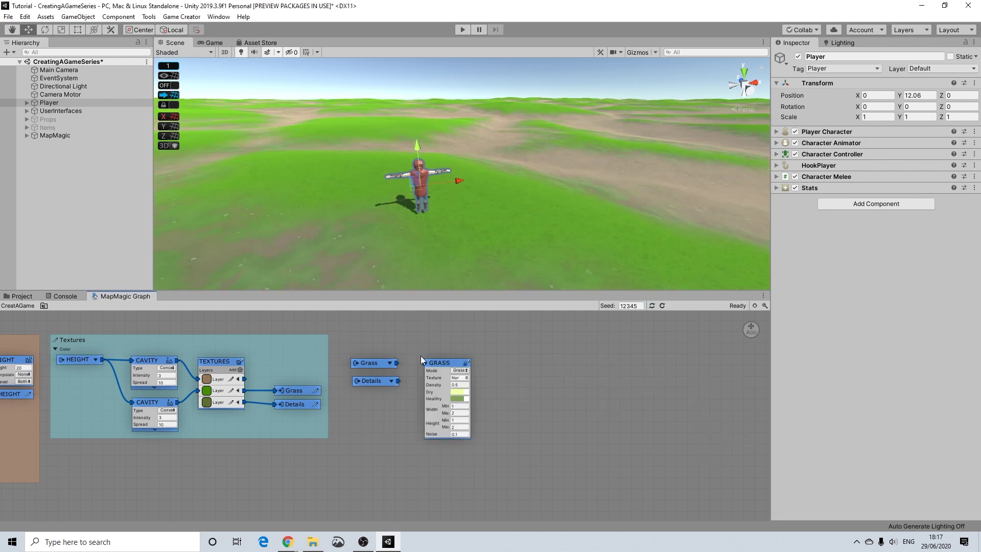
drag(447, 362, 446, 362)
drag(386, 363, 424, 362)
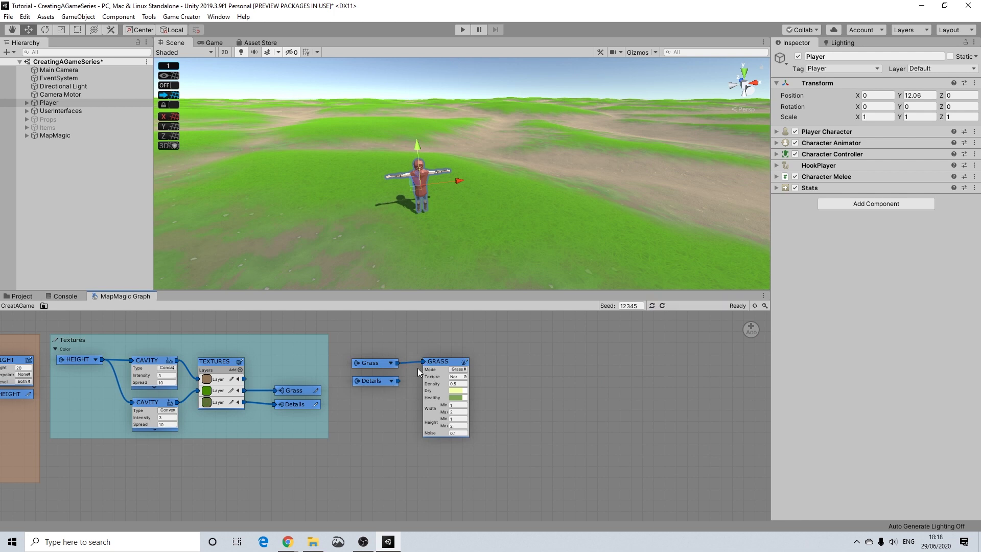
Add a Nature Renderer component to the Main Terrain object under MapMagic's Tile 0,0
click(58, 136)
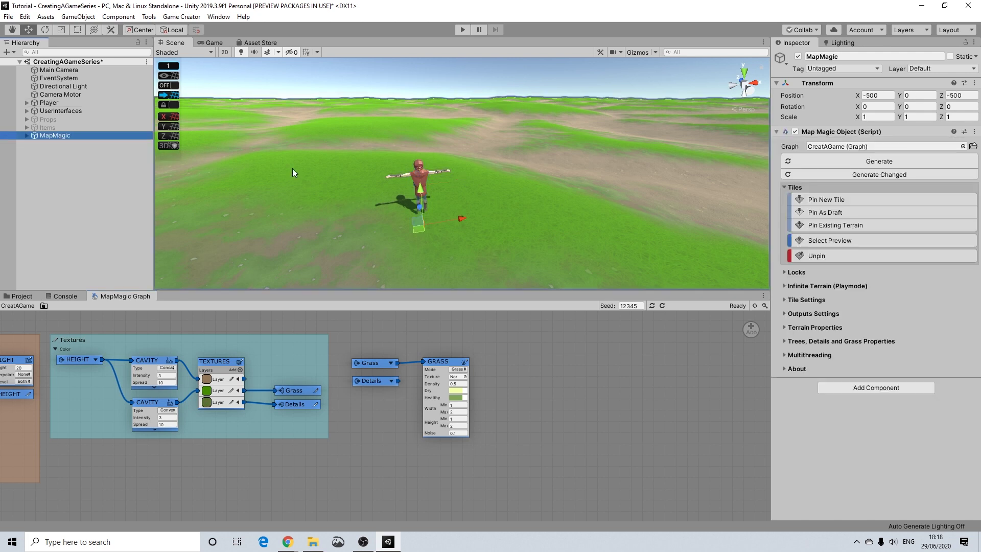
click(777, 130)
click(778, 132)
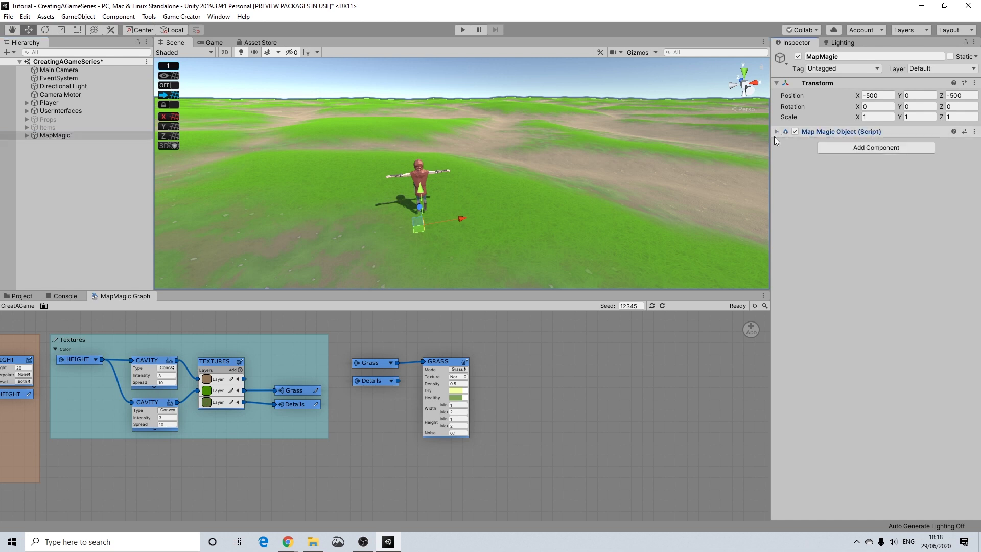
click(27, 136)
click(33, 144)
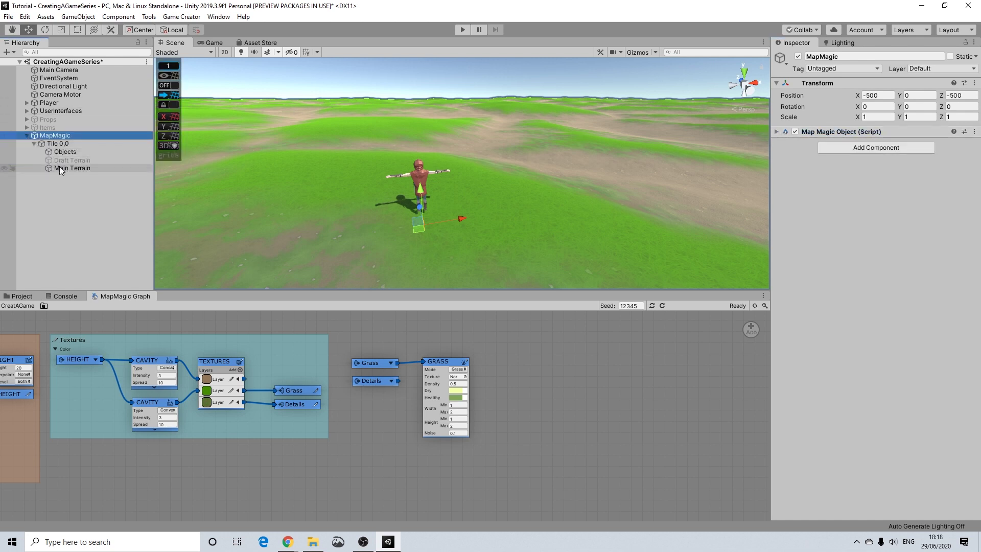
click(59, 167)
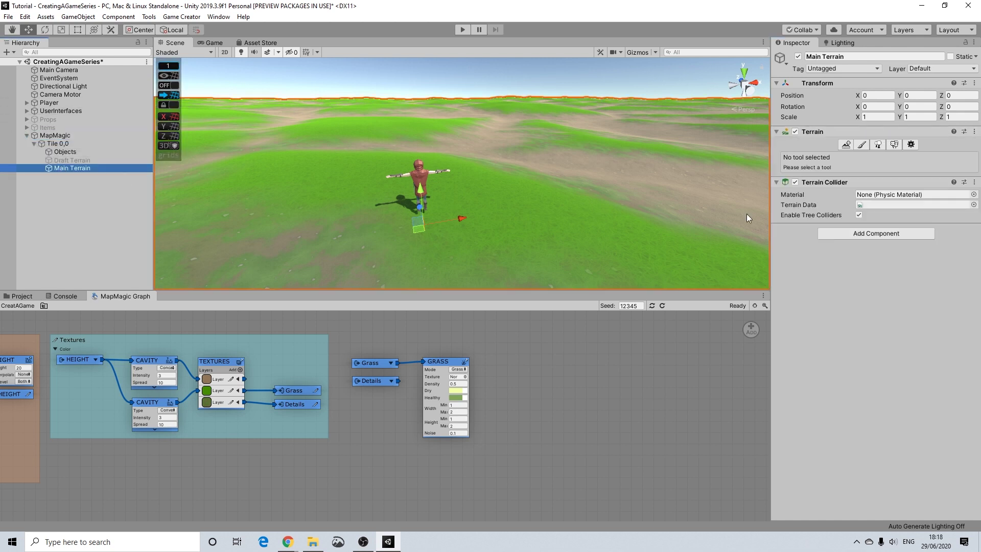
click(862, 235)
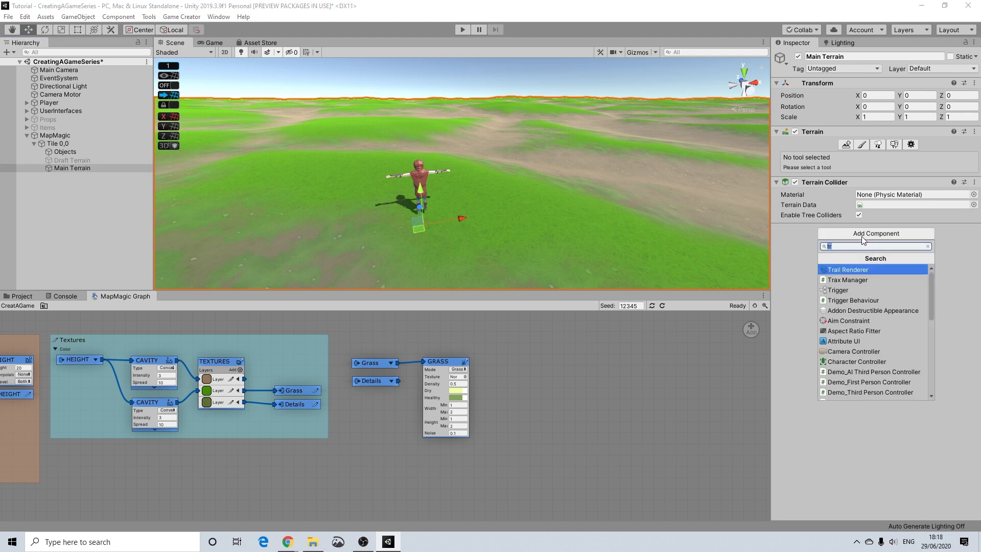
click(82, 169)
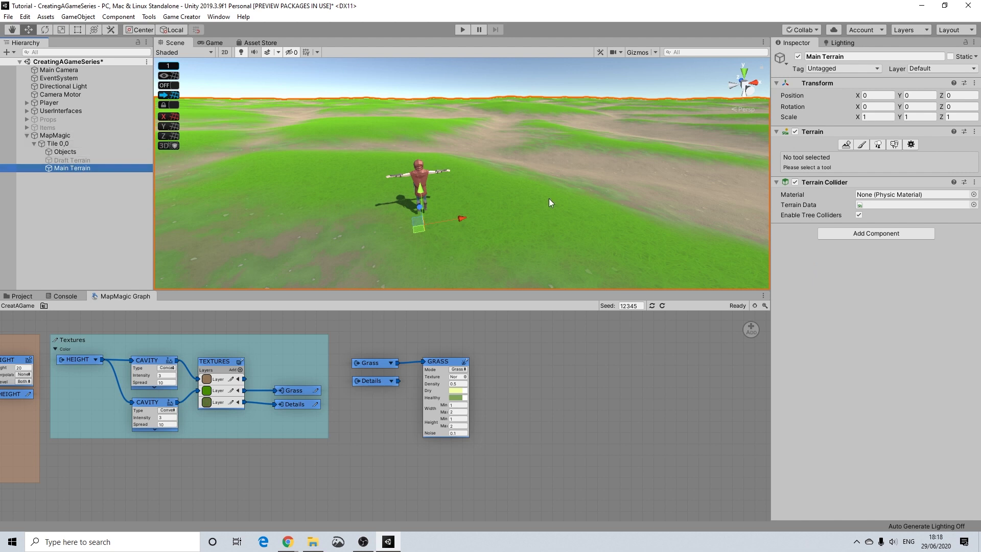
click(863, 234)
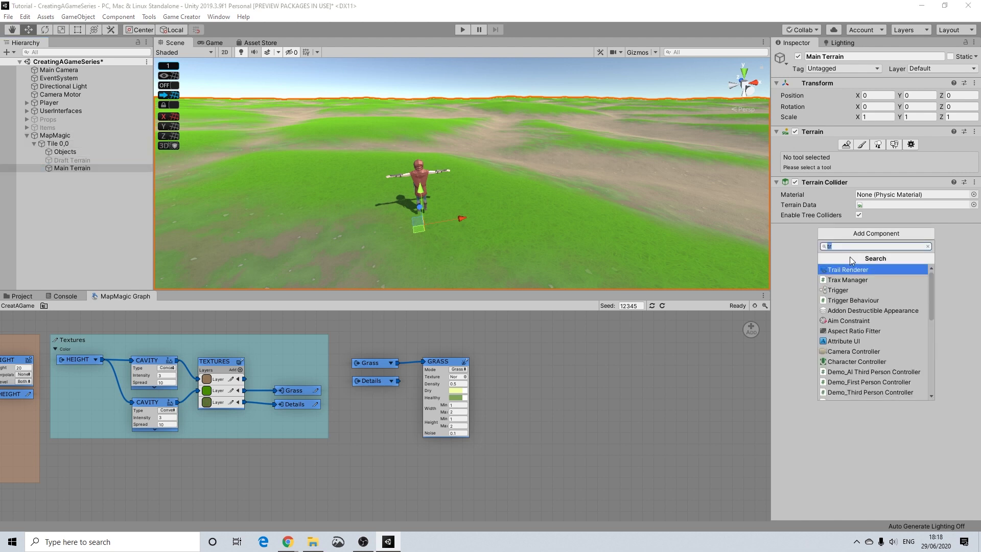
text(nature)
key(Return)
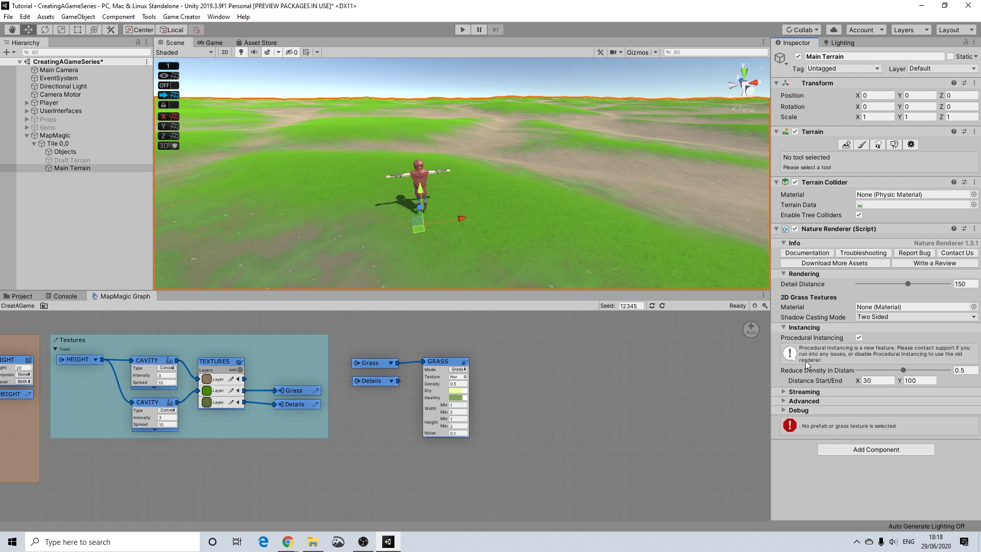
Turn off Procedural Instancing in Main Terrain's Nature Renderer and collapse its Instancing and Rendering sections, keeping Main Terrain selected
click(794, 412)
click(800, 412)
click(859, 338)
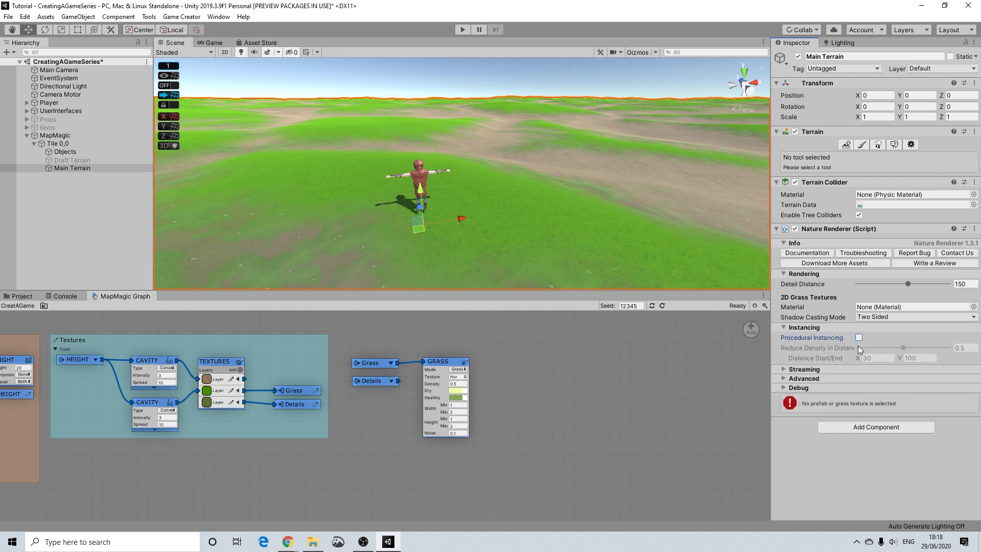
click(804, 328)
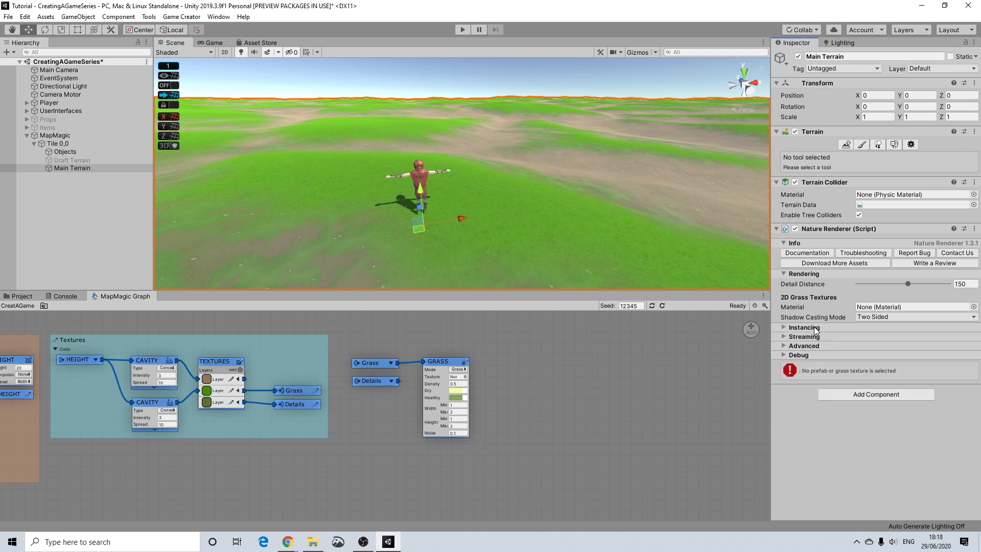
click(815, 275)
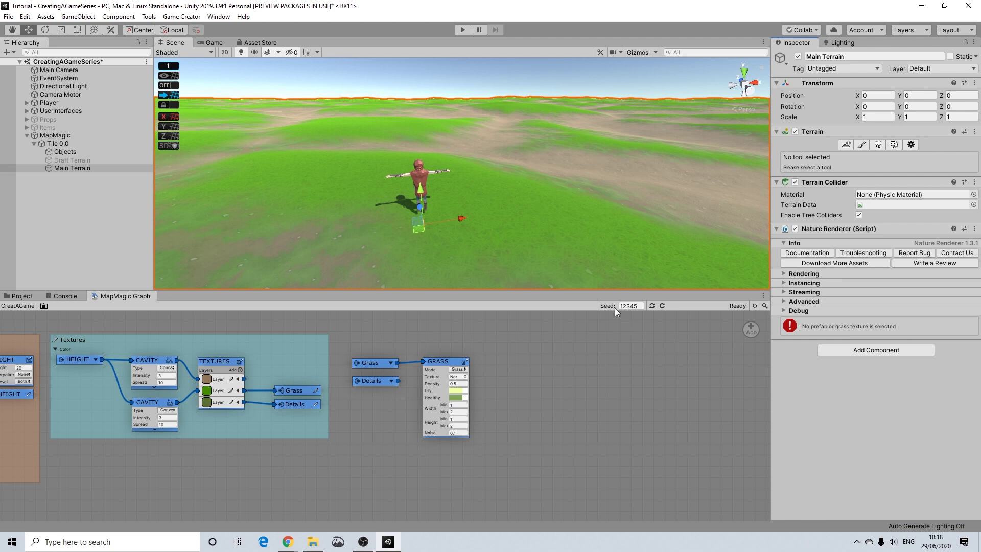
click(535, 78)
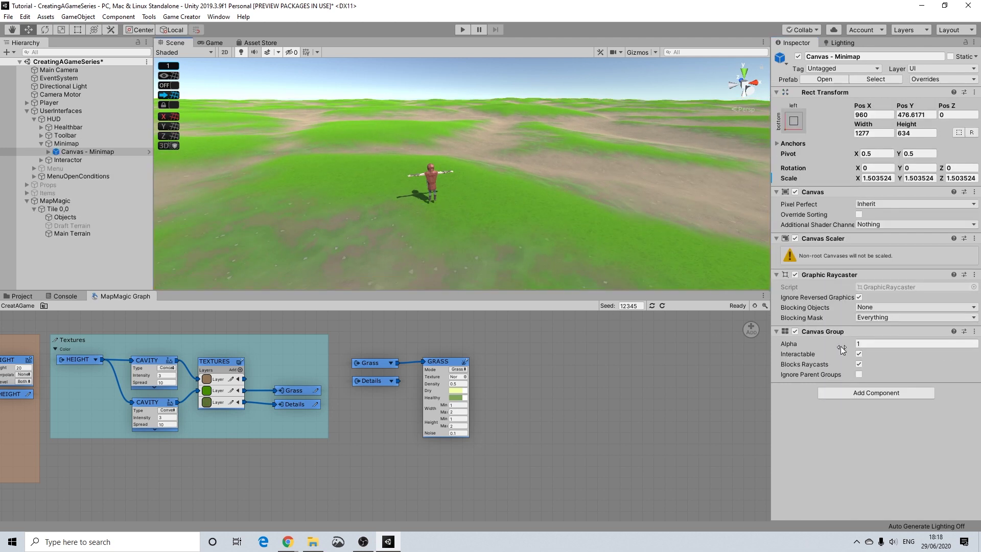
click(67, 235)
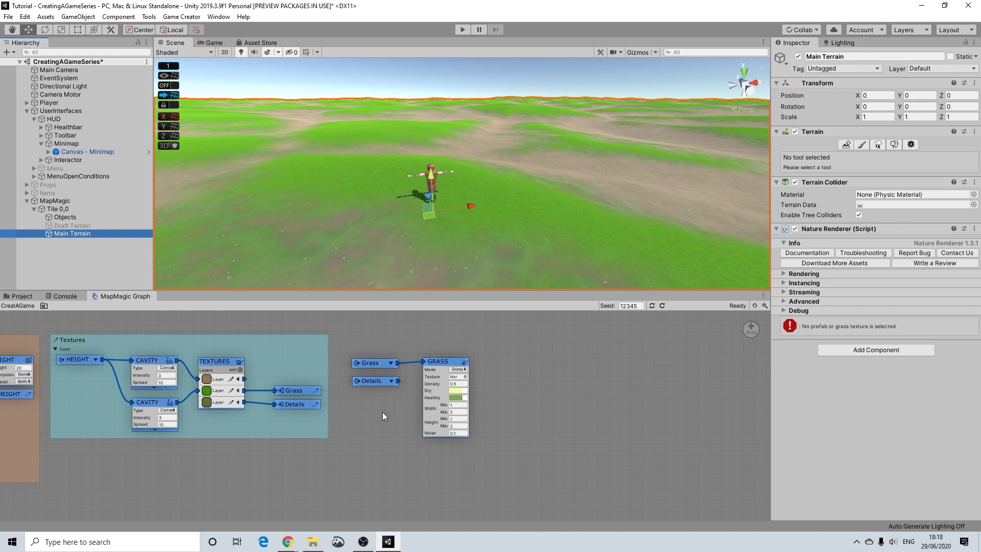
Set the Grass output node's mode to Mesh Vertex Lit and assign the Grass Generic Group Medium prefab as its object
scroll(394, 394, up, 4)
drag(454, 358, 504, 359)
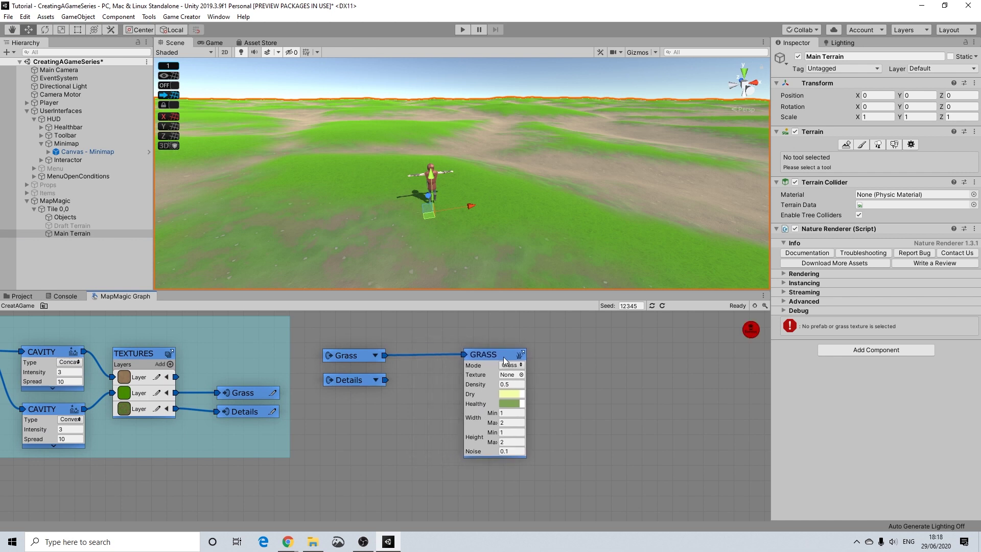
click(522, 366)
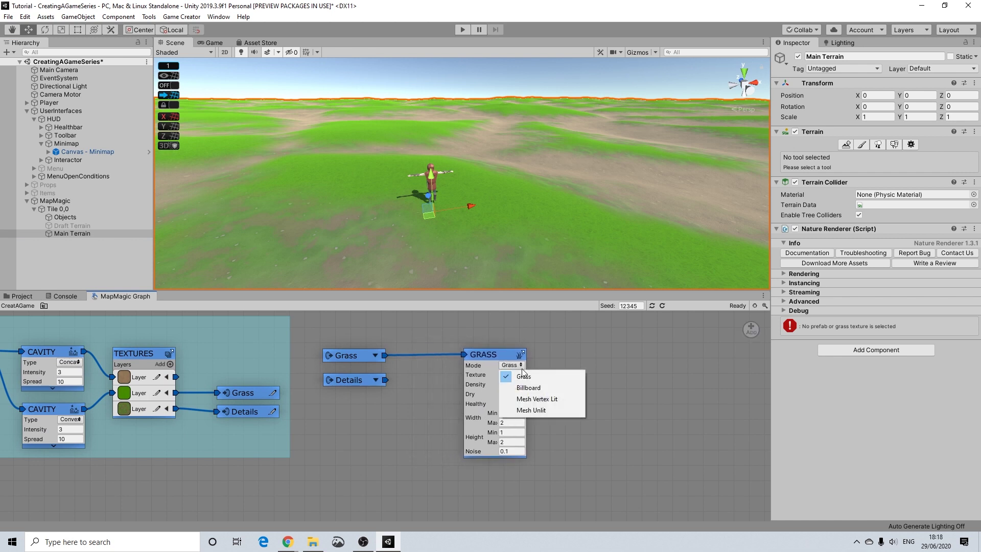
click(539, 400)
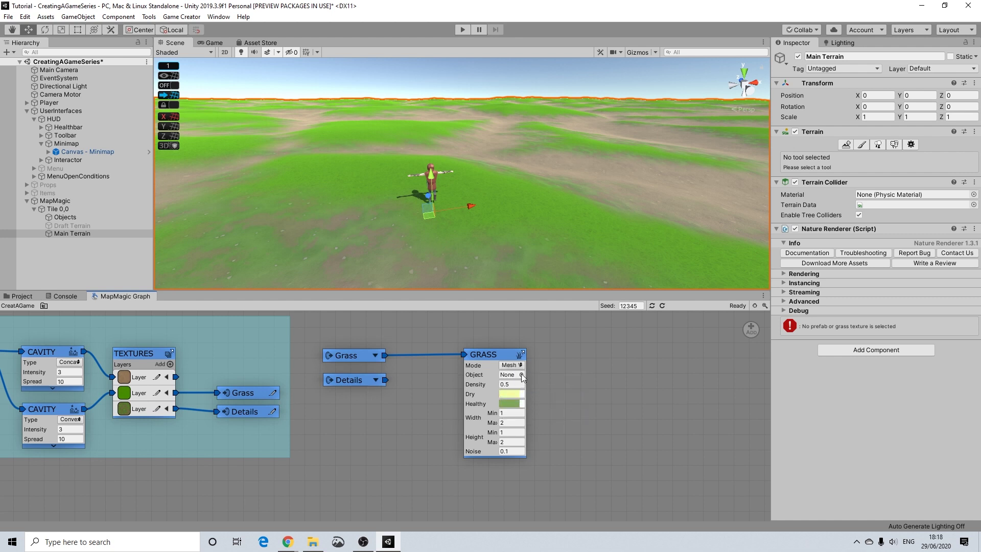
click(521, 375)
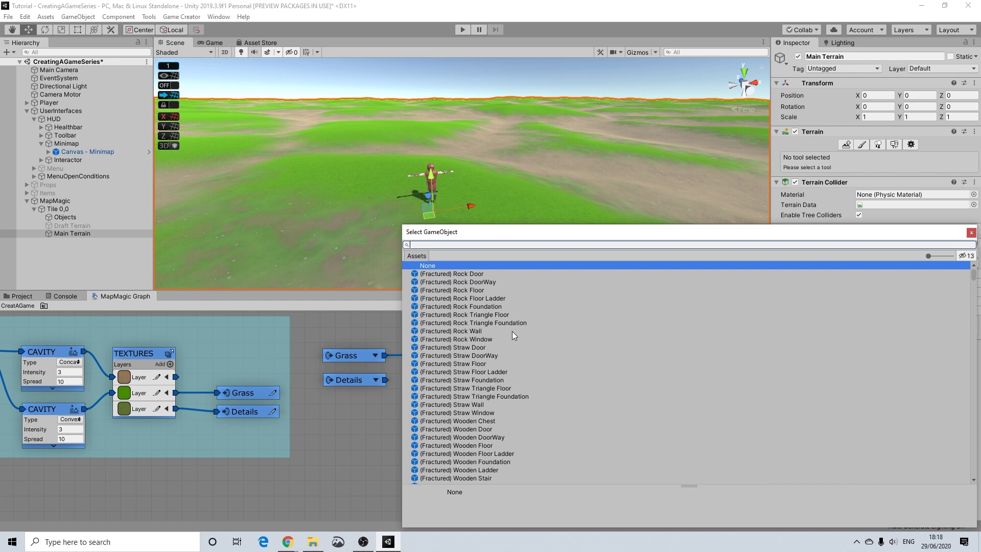
text(group)
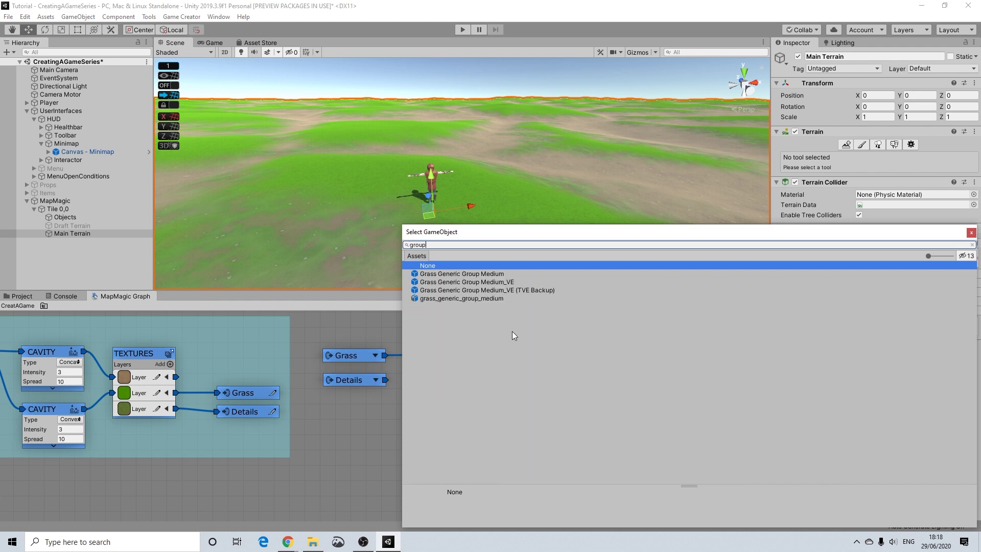
click(497, 273)
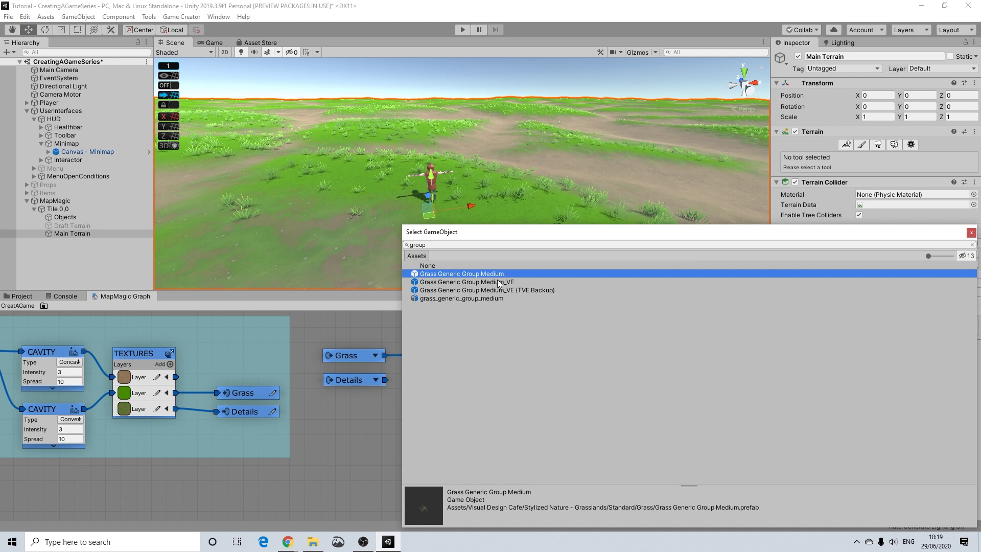
click(972, 234)
Examine how the grass meshes are distributed over the green and dirt areas around the Player, both close up and from afar
alt+drag(452, 222, 428, 232)
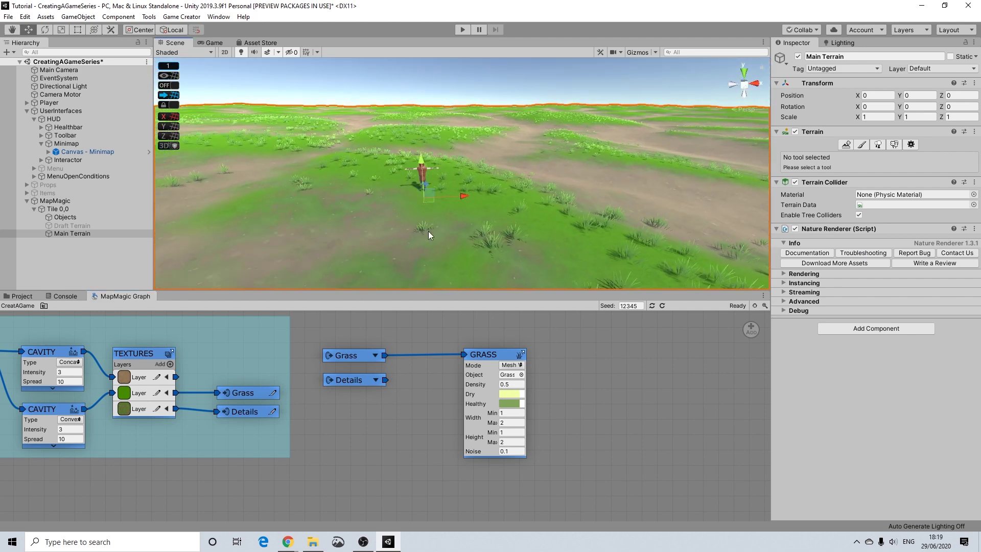
scroll(375, 218, up, 5)
middle_drag(375, 219, 402, 217)
scroll(446, 217, up, 2)
alt+drag(446, 217, 373, 204)
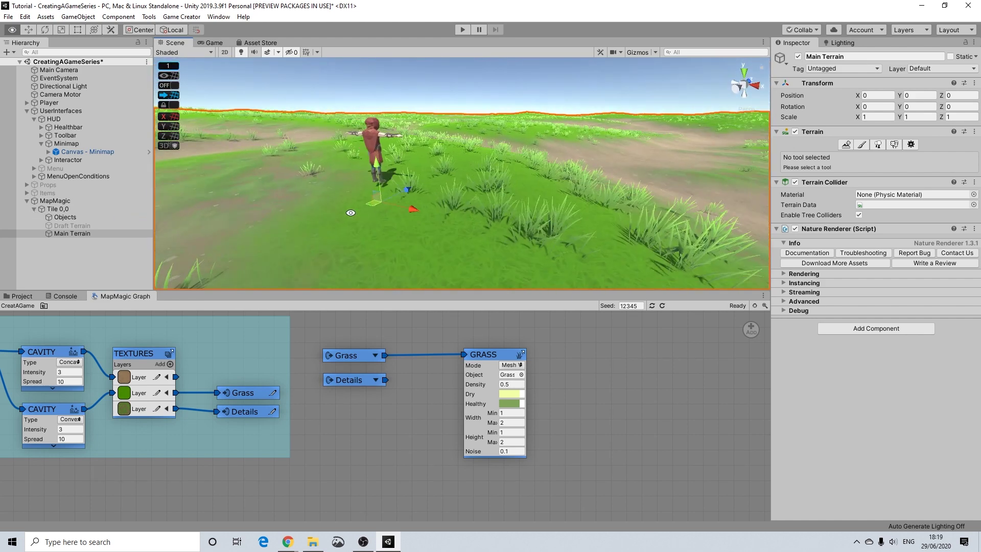
scroll(424, 205, down, 4)
alt+drag(444, 215, 458, 191)
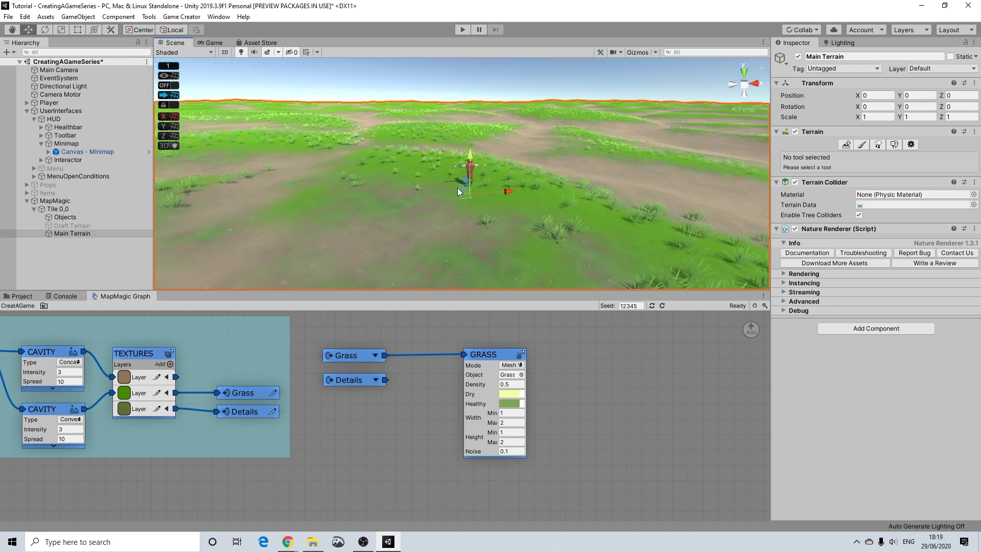
scroll(533, 224, down, 3)
alt+drag(532, 223, 435, 230)
middle_drag(598, 271, 533, 232)
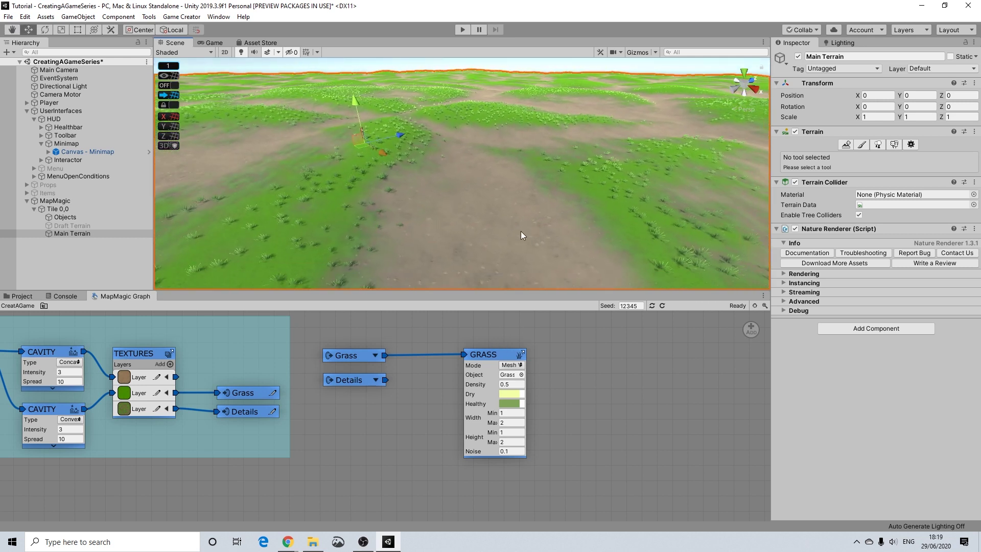
scroll(455, 206, down, 3)
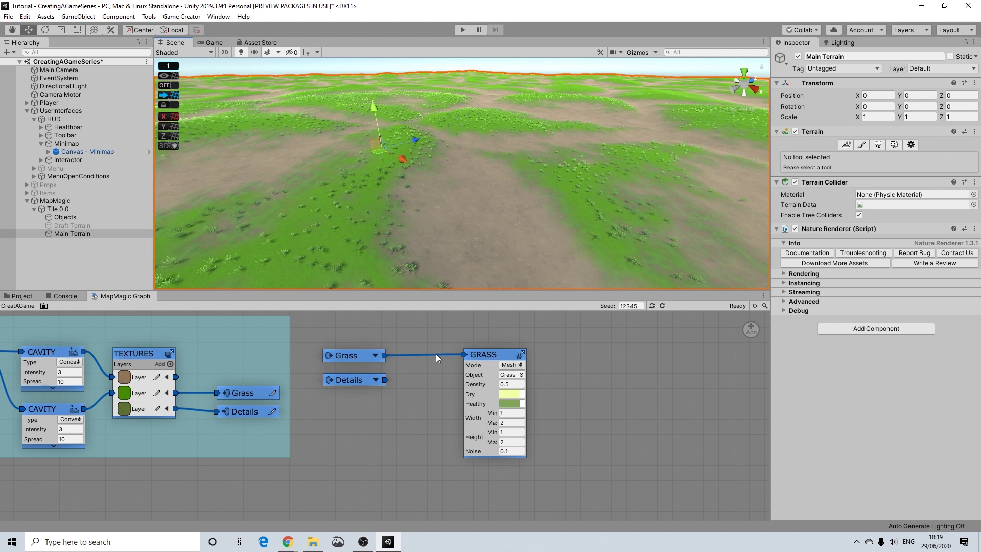
Move the Grass output node farther from its portal, and set its minimum width to 2 and density to 10
drag(495, 357, 528, 357)
alt+drag(381, 207, 496, 220)
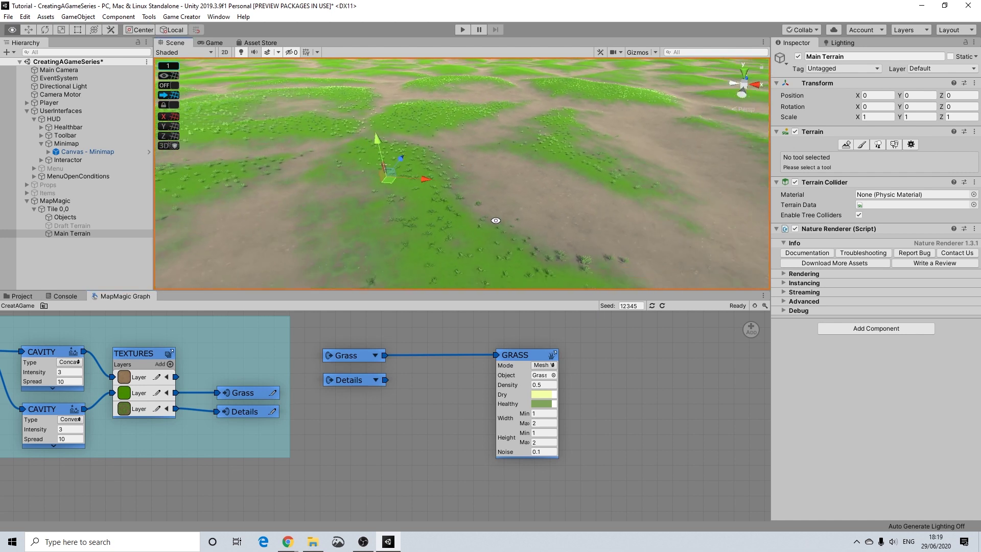
right_drag(496, 221, 456, 212)
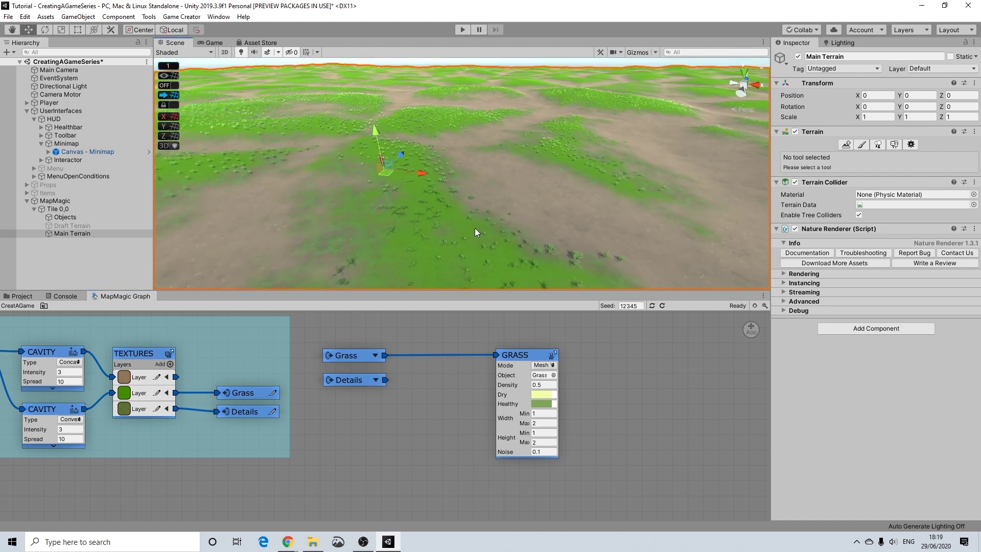
middle_drag(310, 150, 567, 198)
middle_drag(494, 155, 467, 164)
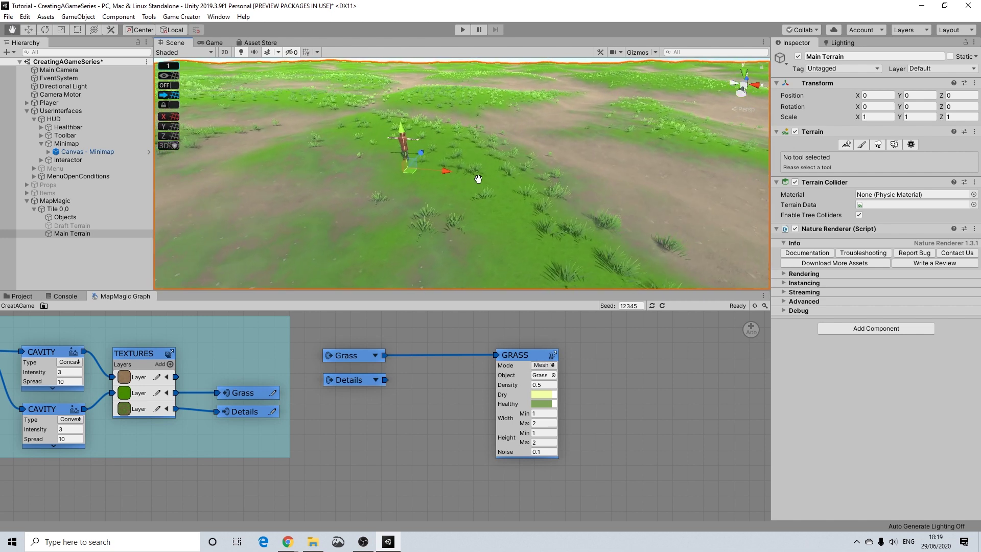
click(543, 415)
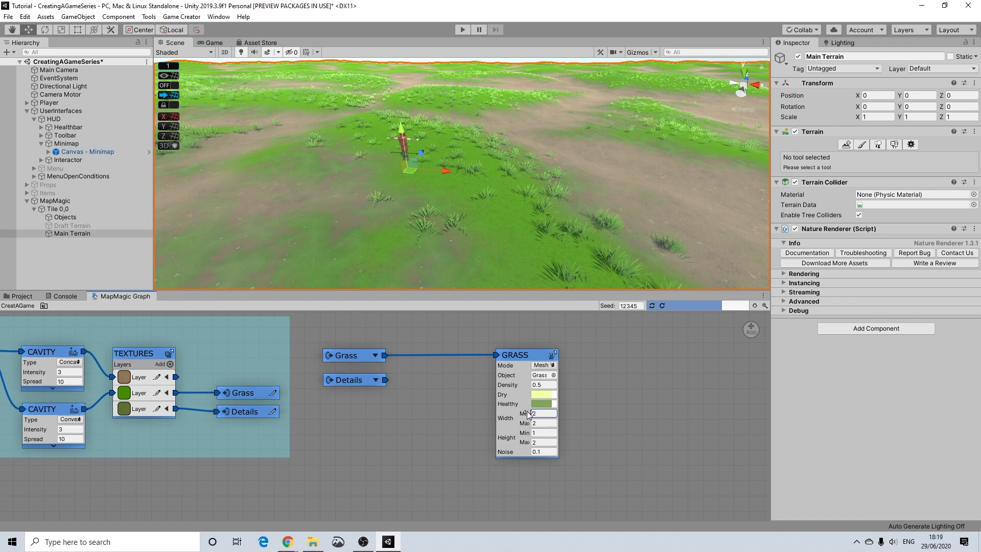
click(543, 385)
text(10)
key(Return)
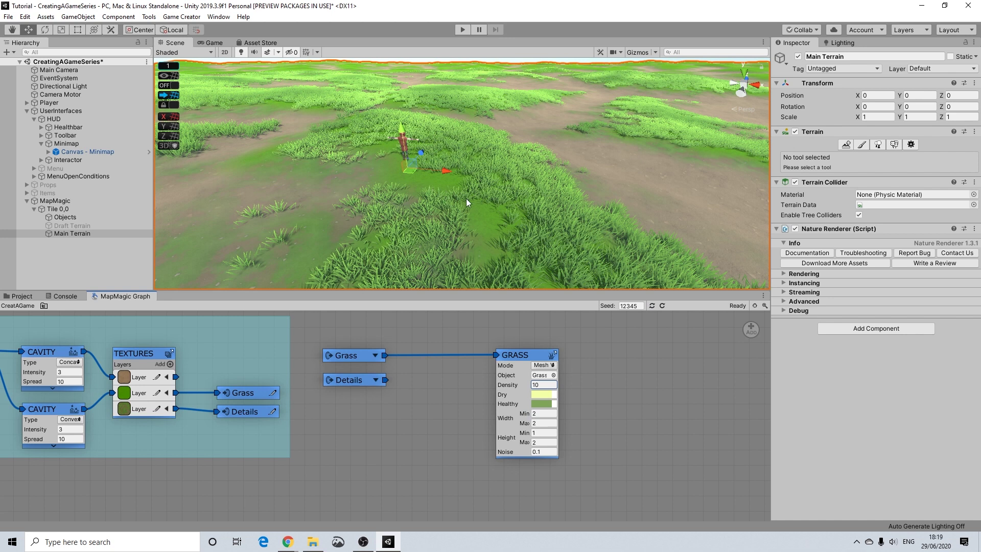
Open the Grass output node's minimum height for editing
click(541, 433)
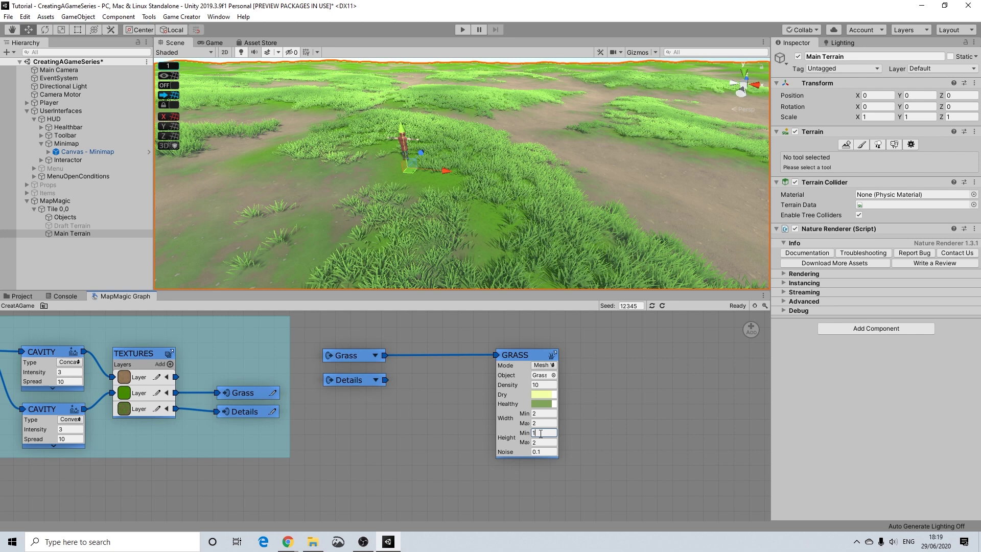
Set the Grass output node's maximum height to 2.5, its minimum width to 3 and its maximum width to 4
key(Tab)
text(2.5)
click(543, 413)
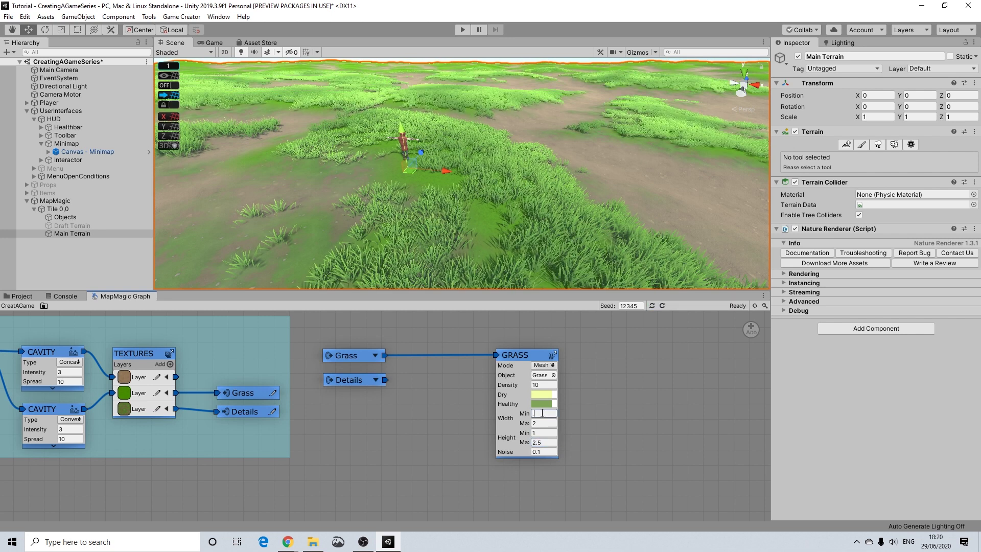
click(543, 423)
click(544, 416)
text(3)
click(541, 423)
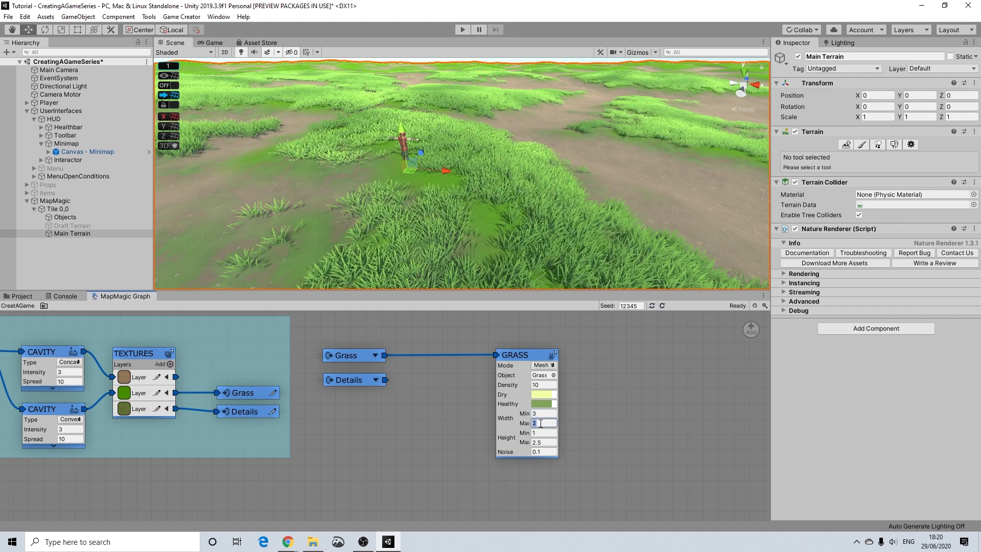
Examine the wider grass coverage over the green and dirt areas, from afar and close up around the Player
alt+drag(412, 127, 721, 152)
scroll(513, 145, up, 3)
alt+drag(513, 144, 239, 186)
right_drag(239, 186, 560, 177)
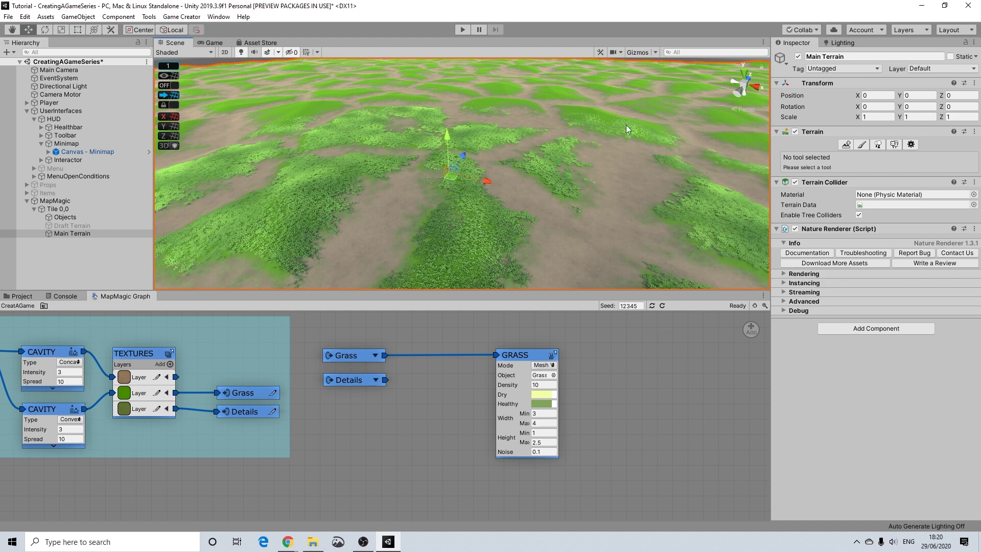
right_drag(475, 209, 504, 175)
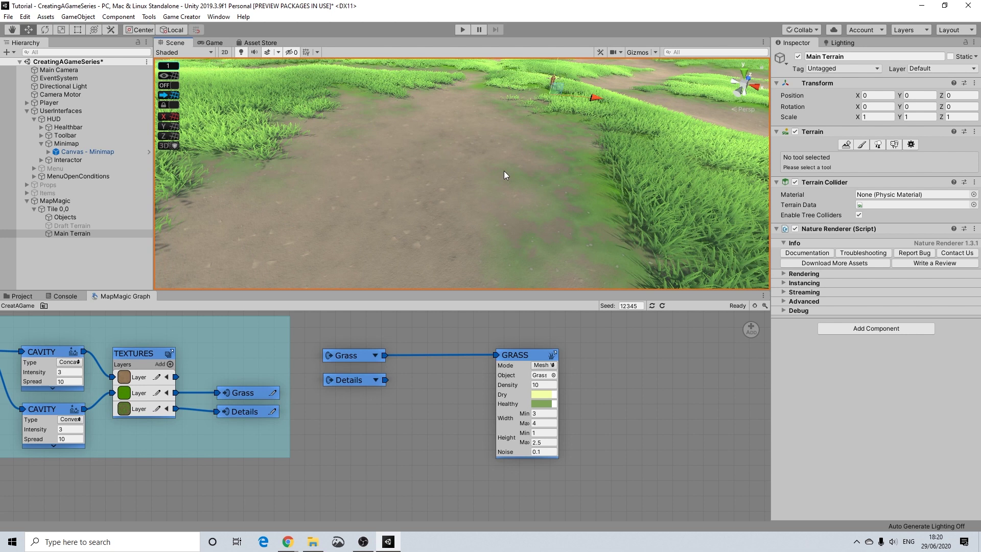
scroll(510, 182, down, 3)
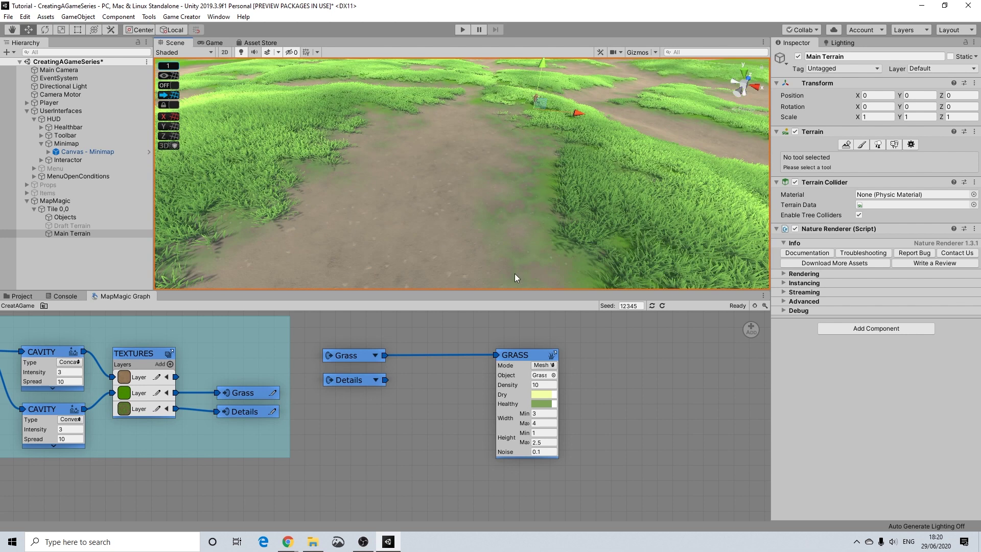
scroll(532, 200, down, 3)
scroll(516, 247, down, 2)
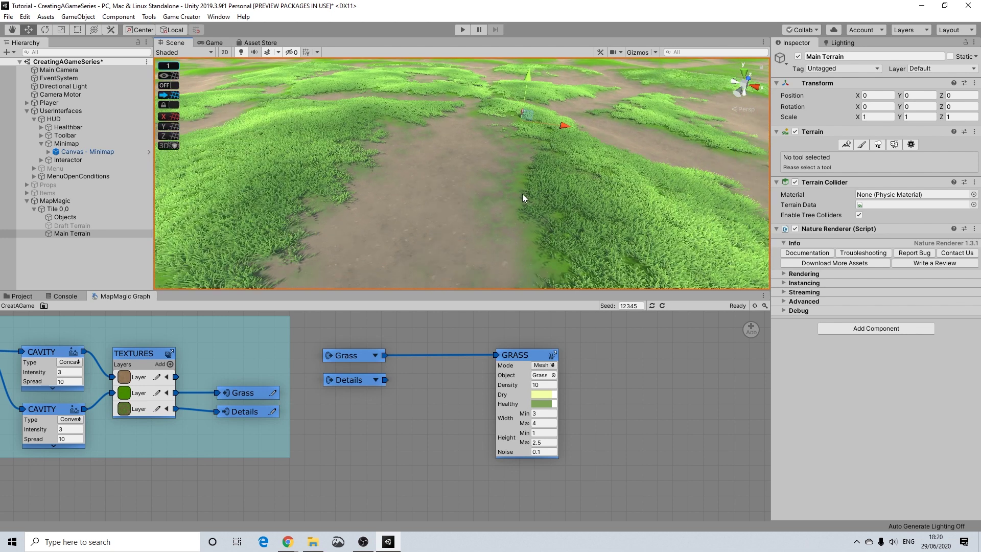
scroll(501, 224, down, 2)
middle_drag(483, 216, 505, 196)
right_drag(505, 198, 368, 191)
right_drag(541, 192, 478, 180)
scroll(470, 220, up, 10)
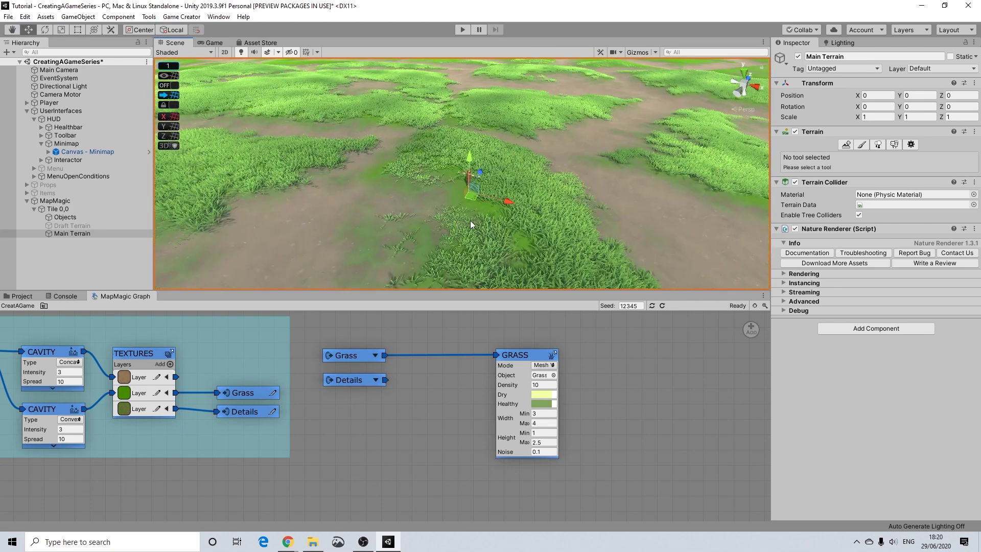
middle_drag(515, 223, 504, 204)
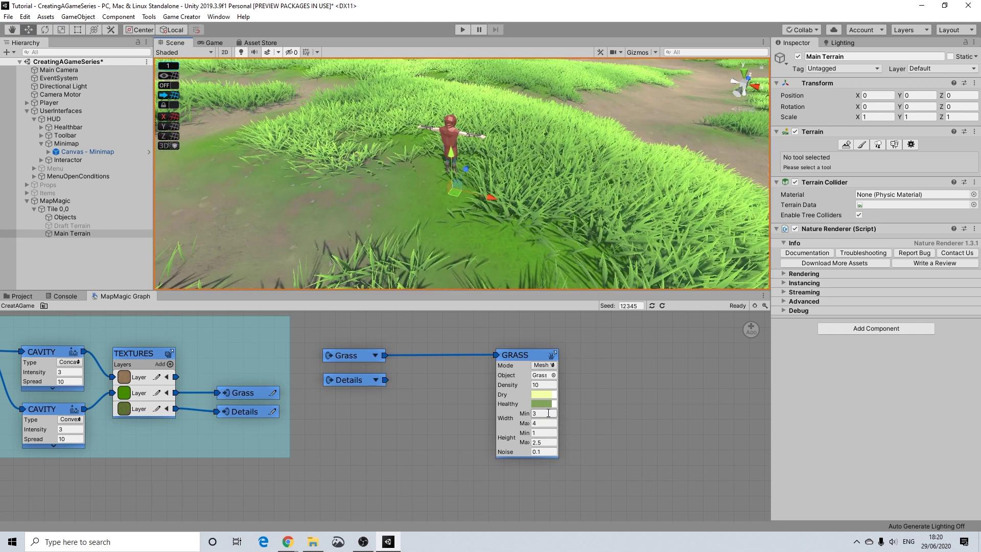
Try lower densities of 5 and 2 on the Grass output node and check the grass around the Player
click(538, 384)
drag(530, 386, 468, 385)
text(5)
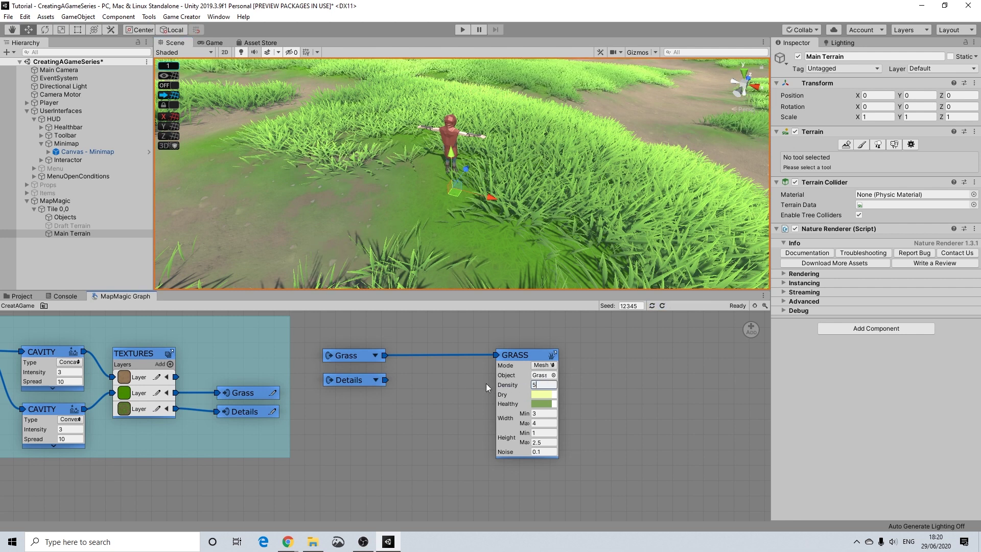
click(509, 385)
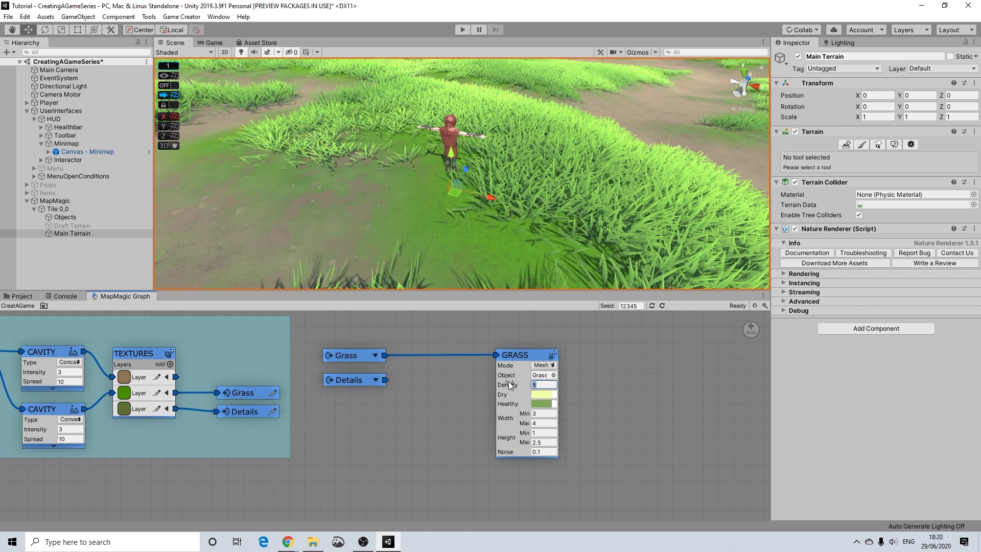
scroll(482, 164, down, 3)
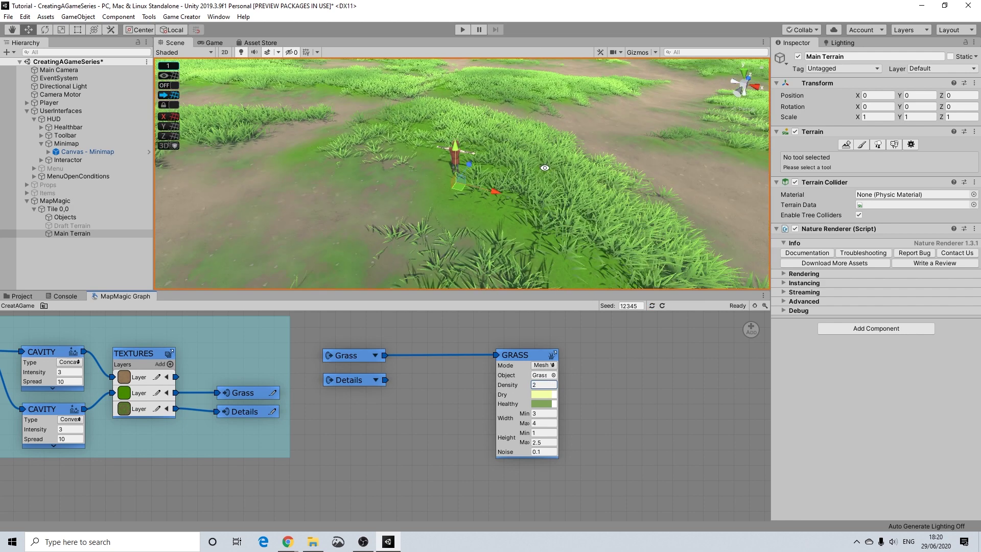
alt+drag(482, 164, 417, 197)
right_drag(417, 197, 421, 200)
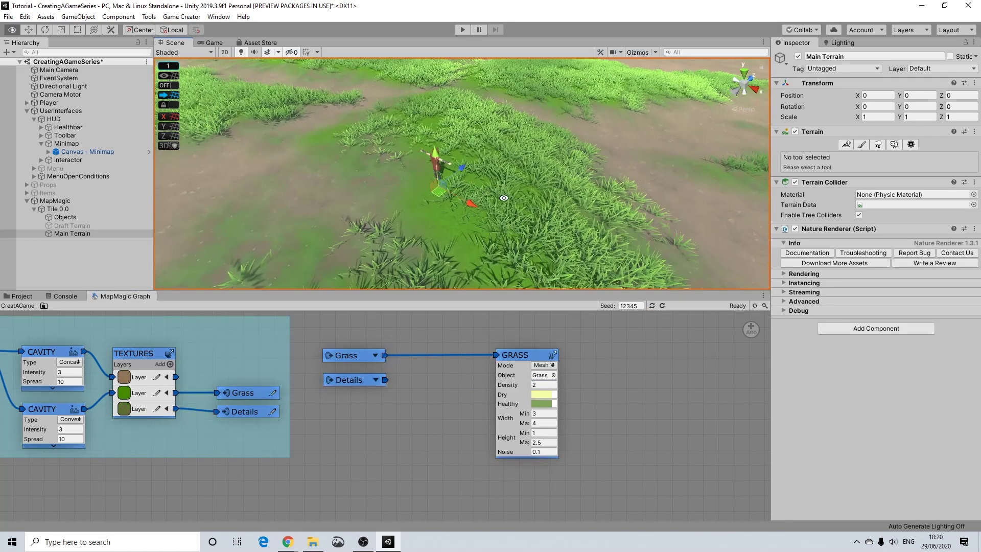
Try a minimum width of 1 on the Grass output node, and set it back to 3
click(538, 414)
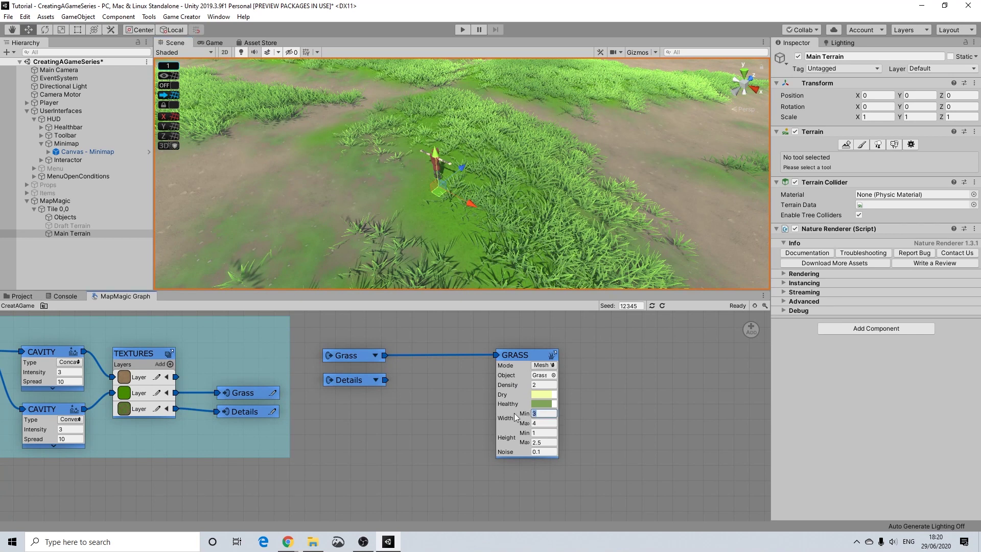
text(1)
key(Return)
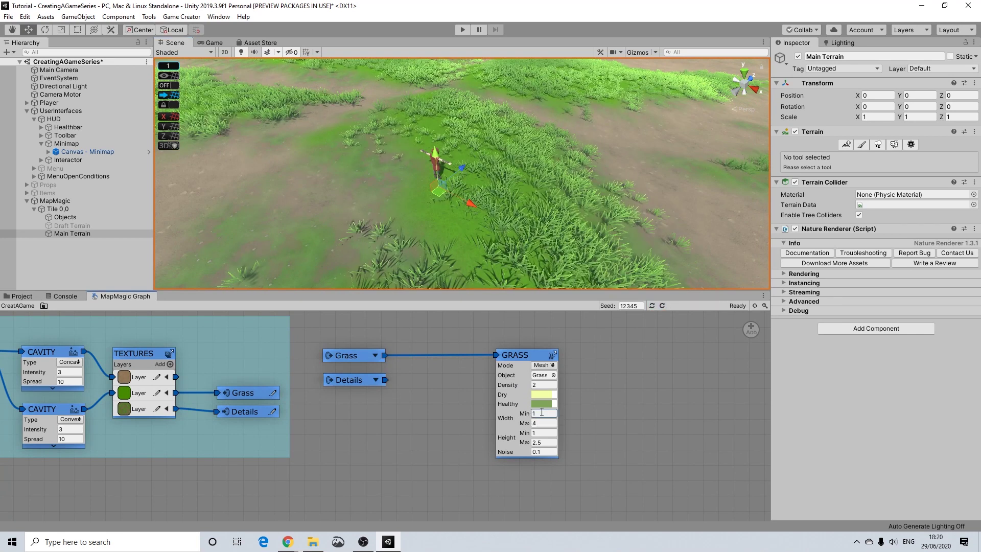
alt+drag(581, 147, 509, 164)
key(Return)
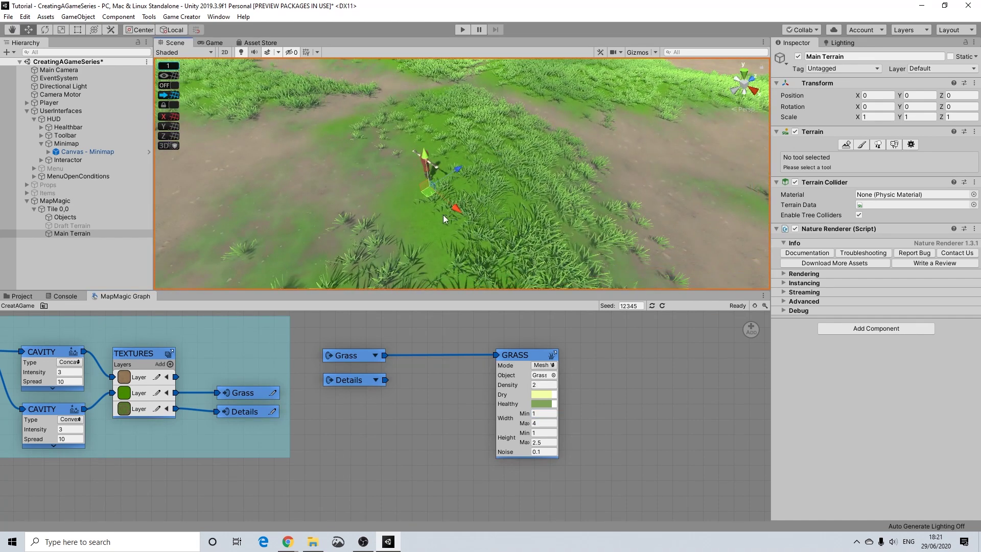
click(537, 424)
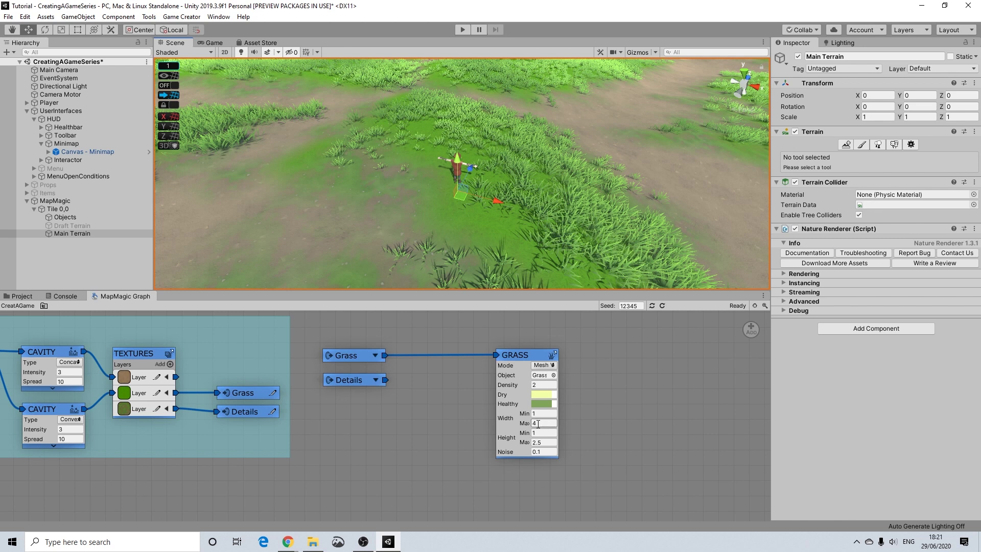
key(Return)
click(534, 435)
click(533, 423)
click(534, 413)
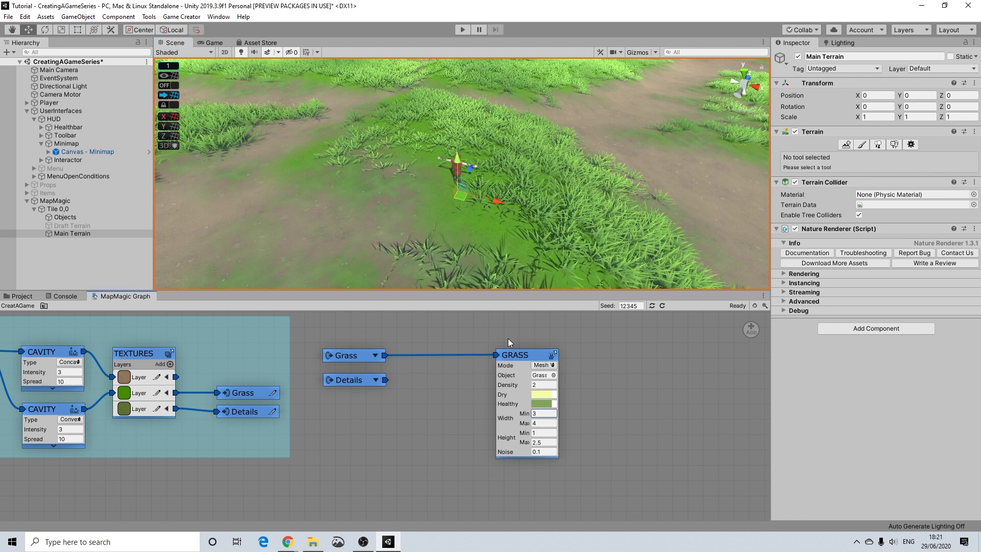
Try densities of 100 and 20 on the Grass output node, and settle on a density of 10
click(531, 384)
text(10)
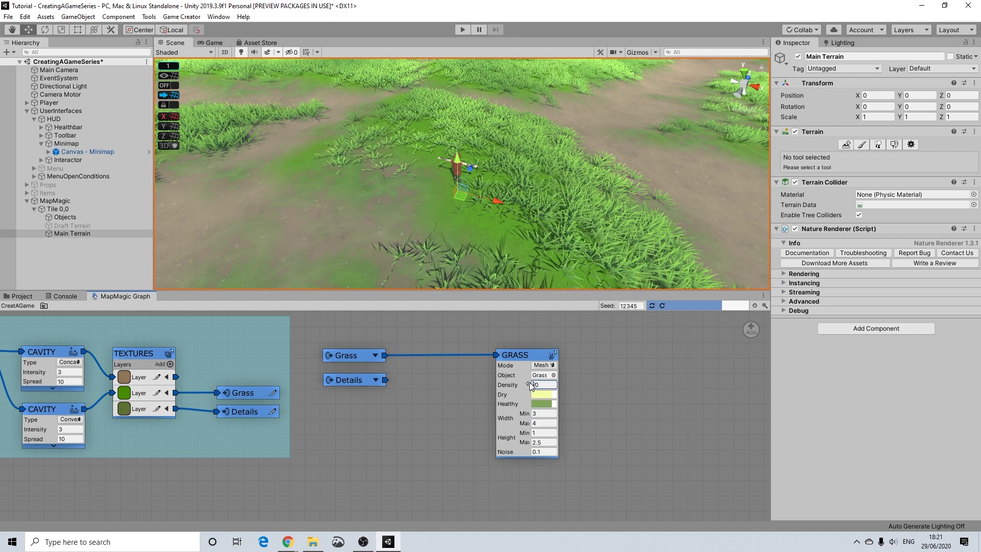
double_click(546, 383)
click(552, 387)
text(0)
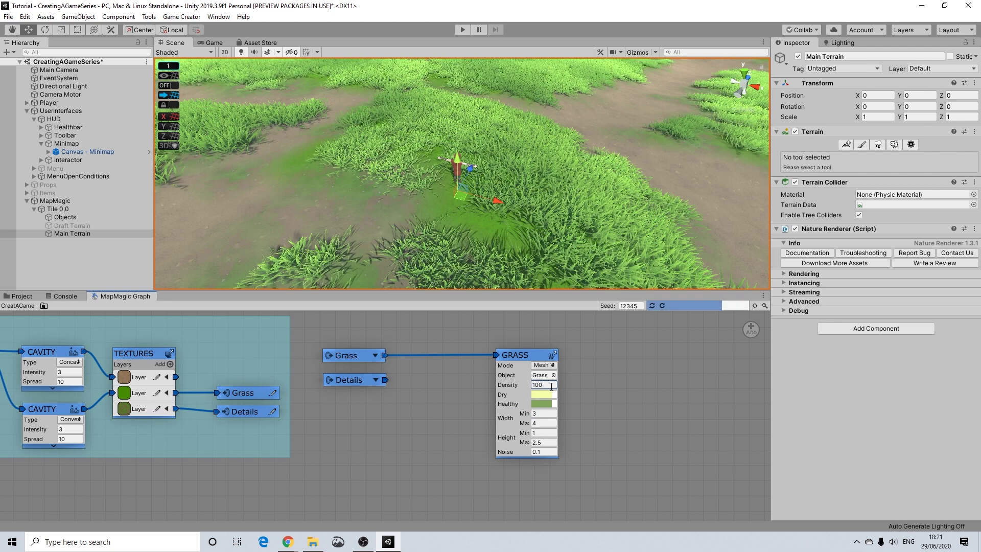
drag(551, 387, 502, 384)
text(20)
drag(546, 385, 498, 383)
text(10)
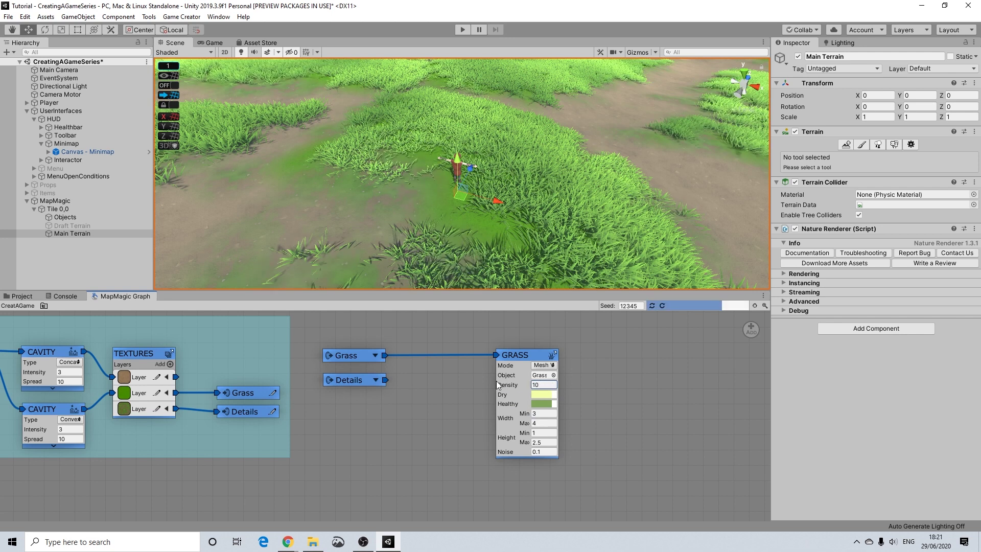
Try a maximum width of 2 on the Grass output node, and set it back to 4
double_click(544, 422)
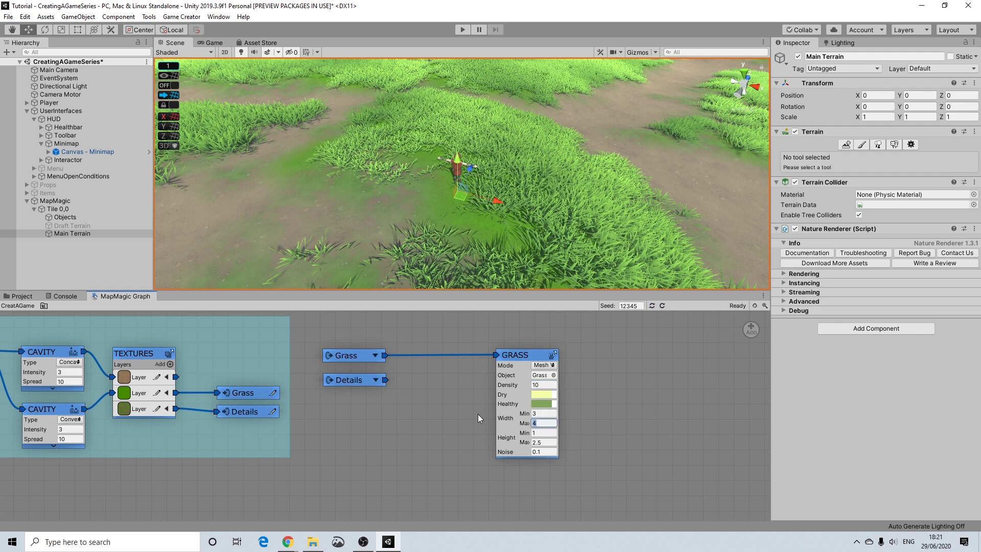
text(2)
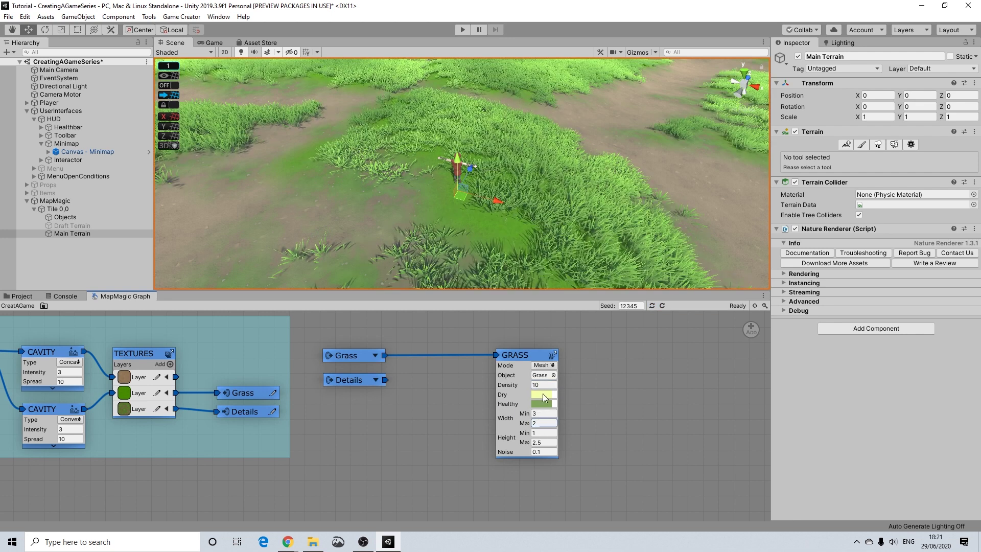
click(535, 422)
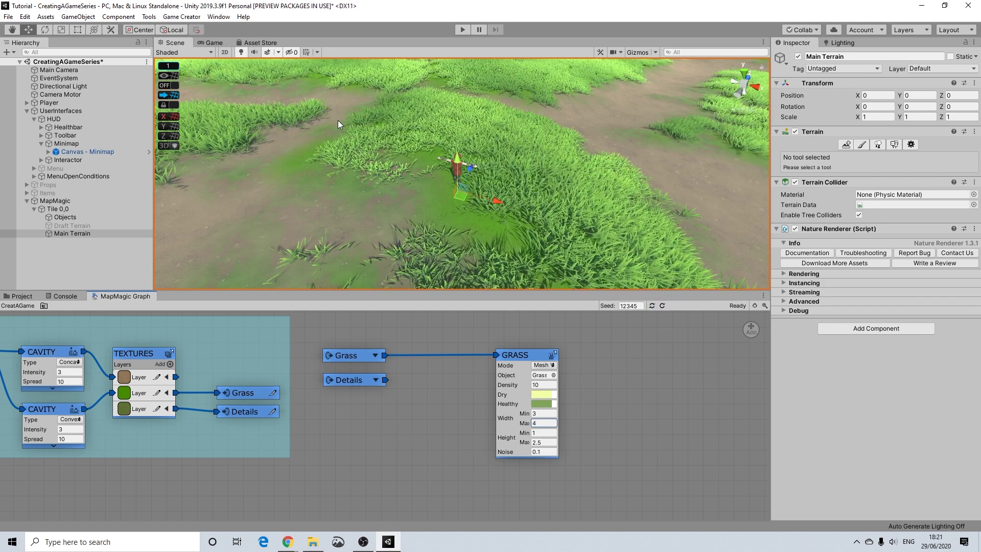
Examine the grass height and density around the Player from ground level and from a raised viewpoint
scroll(416, 224, down, 2)
alt+drag(418, 222, 496, 183)
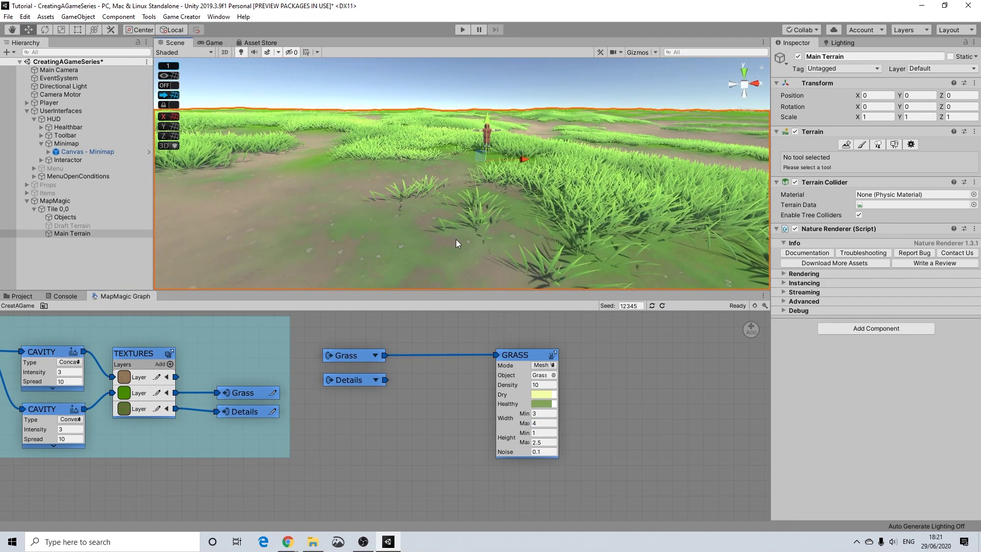
key(Return)
scroll(517, 231, up, 3)
middle_drag(527, 192, 498, 234)
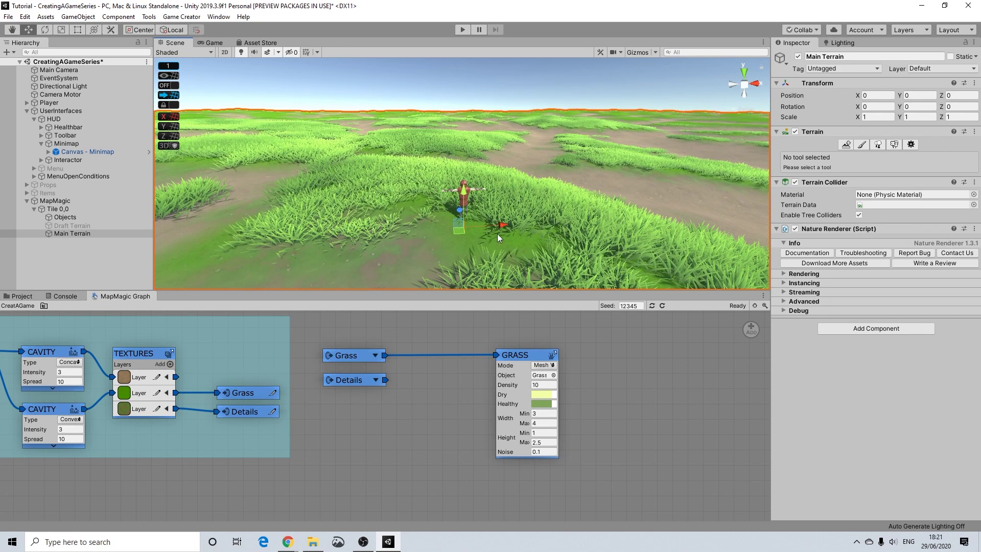
scroll(497, 231, up, 5)
alt+drag(496, 228, 496, 195)
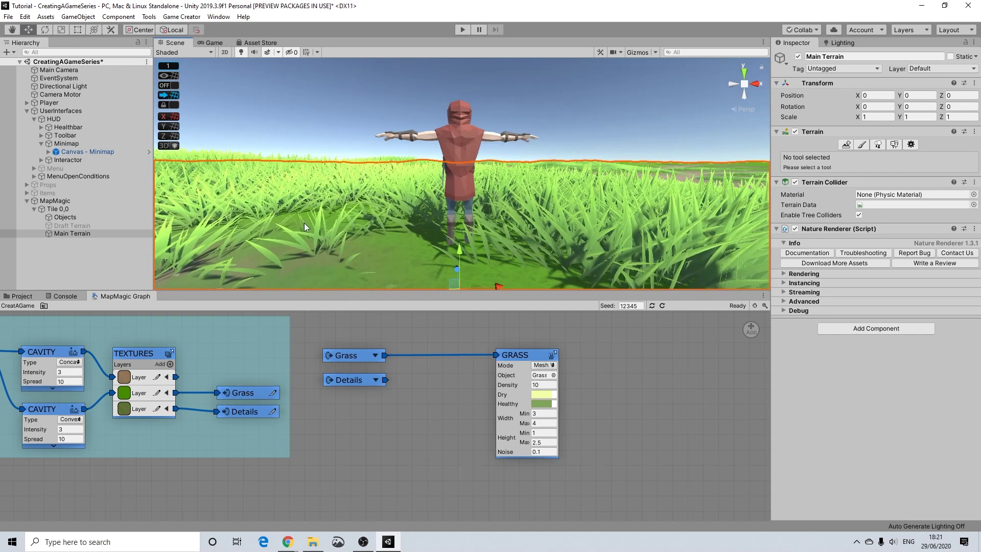
click(536, 434)
scroll(535, 225, down, 5)
alt+drag(535, 218, 486, 263)
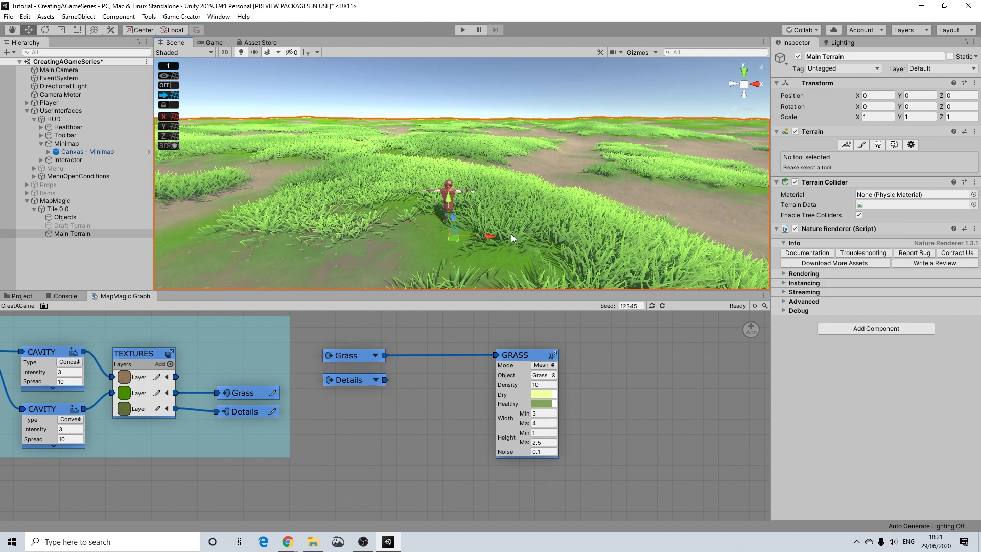
scroll(511, 234, up, 3)
click(492, 105)
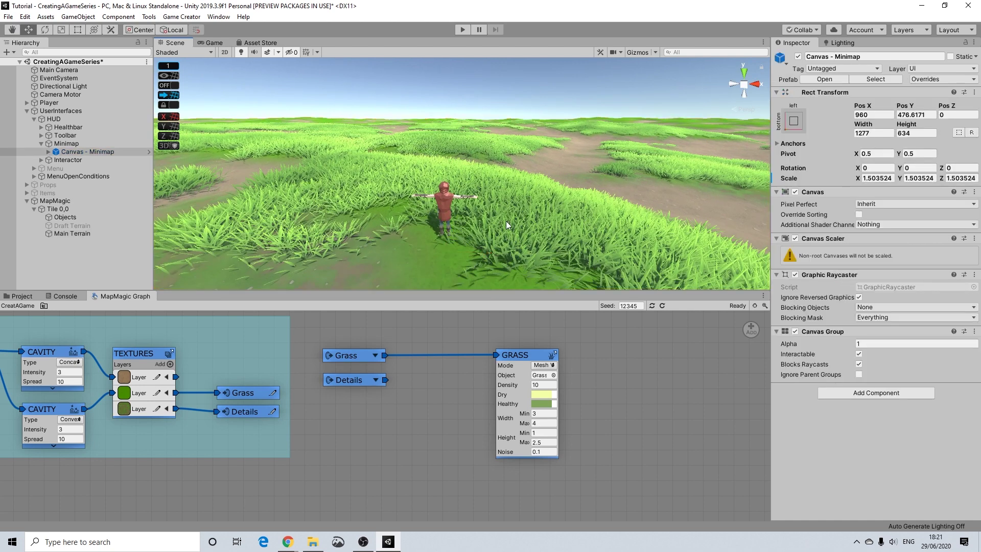
scroll(447, 236, down, 2)
mouse_move(448, 237)
alt+mouse_down()
mouse_move(501, 213)
mouse_move(543, 217)
mouse_move(468, 223)
mouse_move(454, 250)
alt+mouse_up()
scroll(468, 225, up, 2)
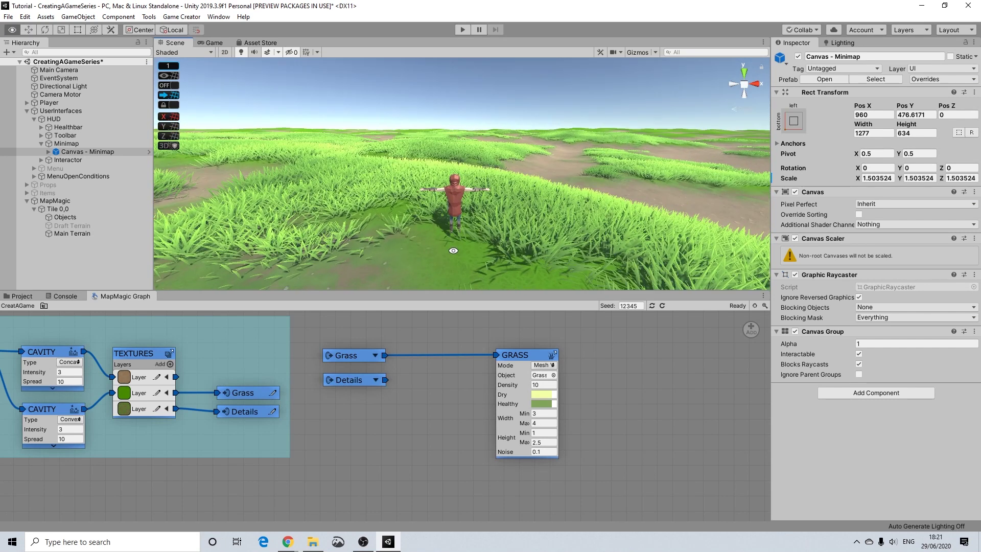
Add a second Grass output node beside the first one and connect the Grass portal to its input
right_click(593, 355)
mouse_move(634, 359)
mouse_move(707, 360)
mouse_move(792, 370)
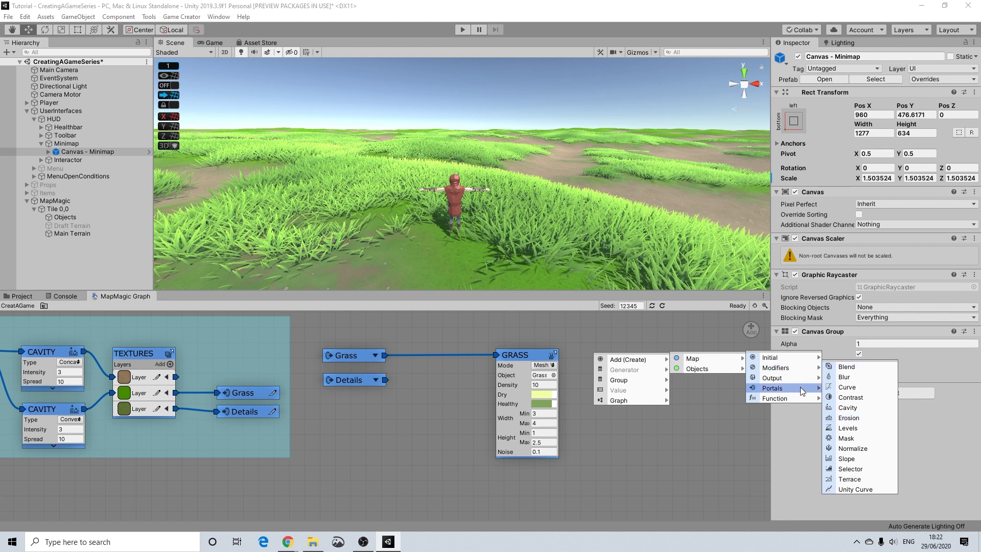
mouse_move(817, 381)
click(847, 397)
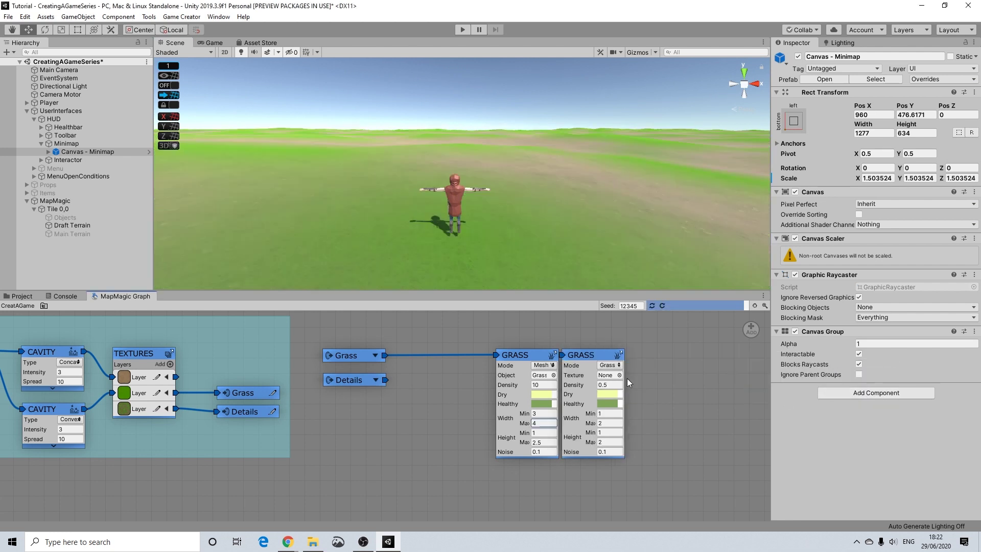
drag(592, 352, 611, 352)
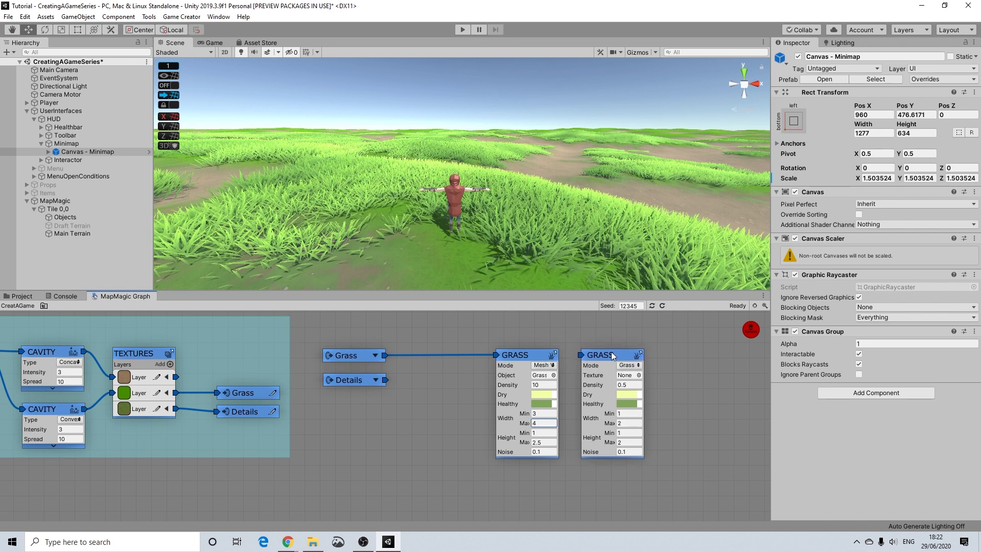
drag(387, 354, 585, 356)
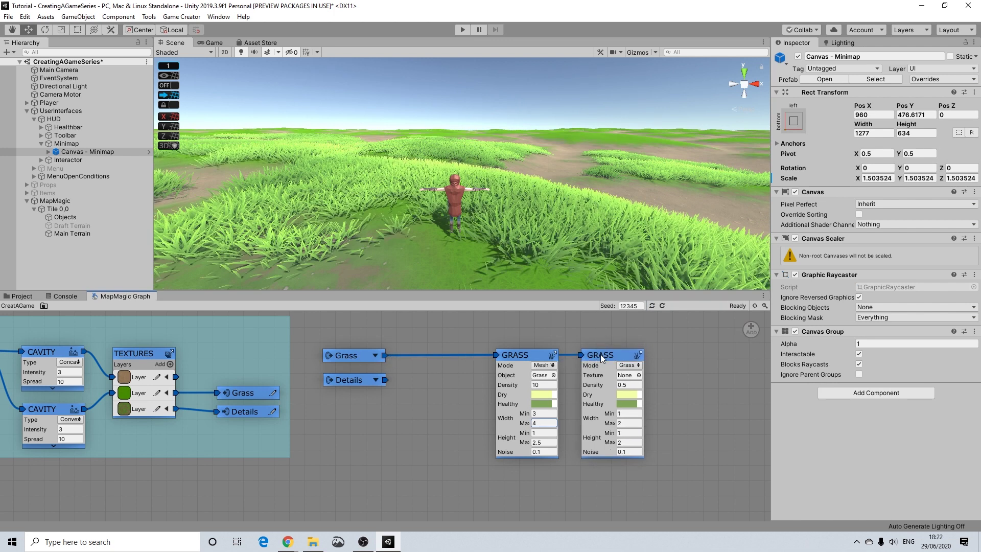
click(640, 375)
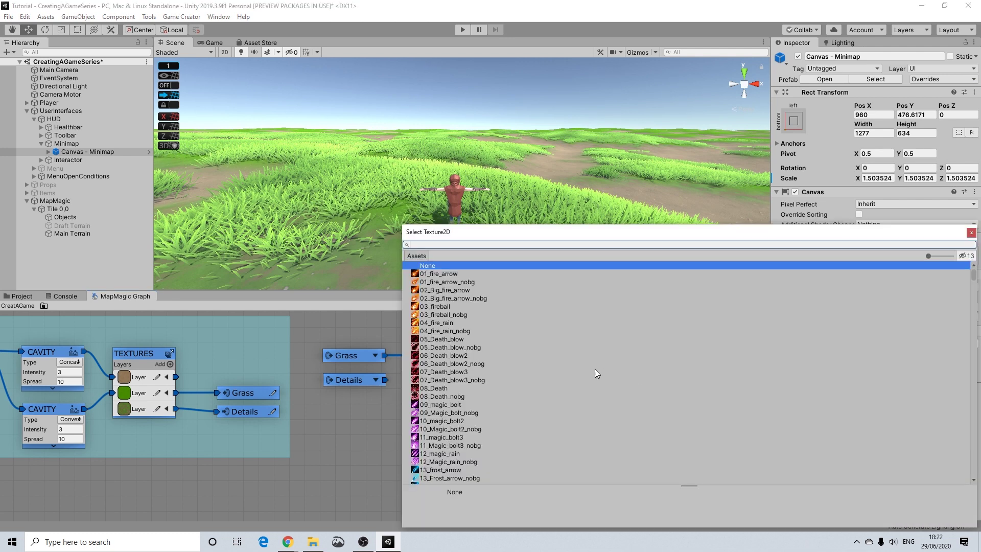
click(972, 233)
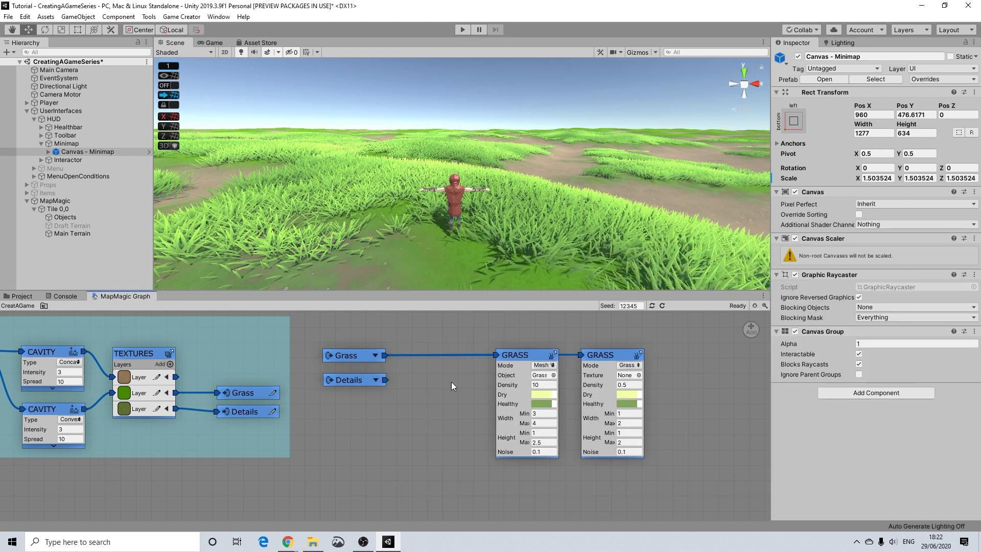
click(20, 296)
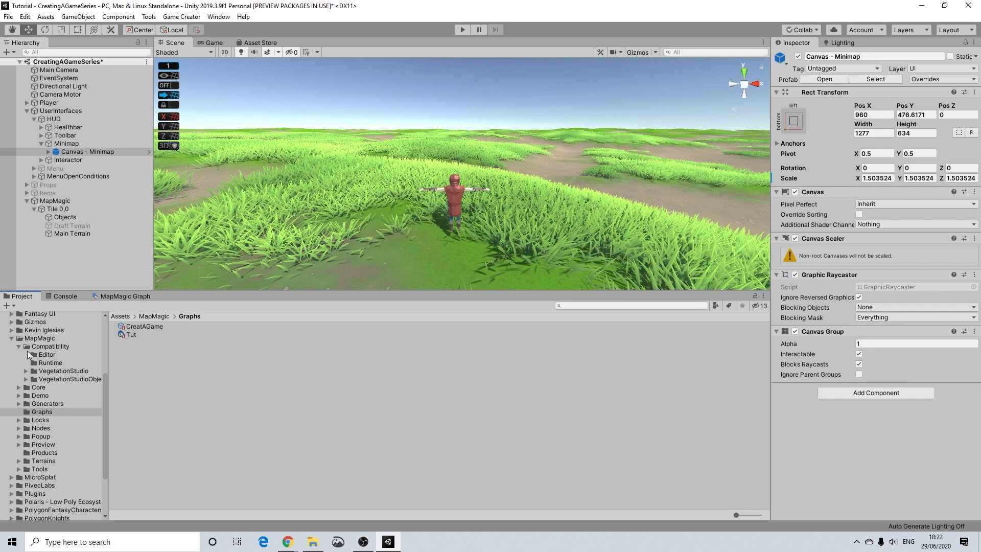
click(13, 341)
scroll(41, 388, up, 5)
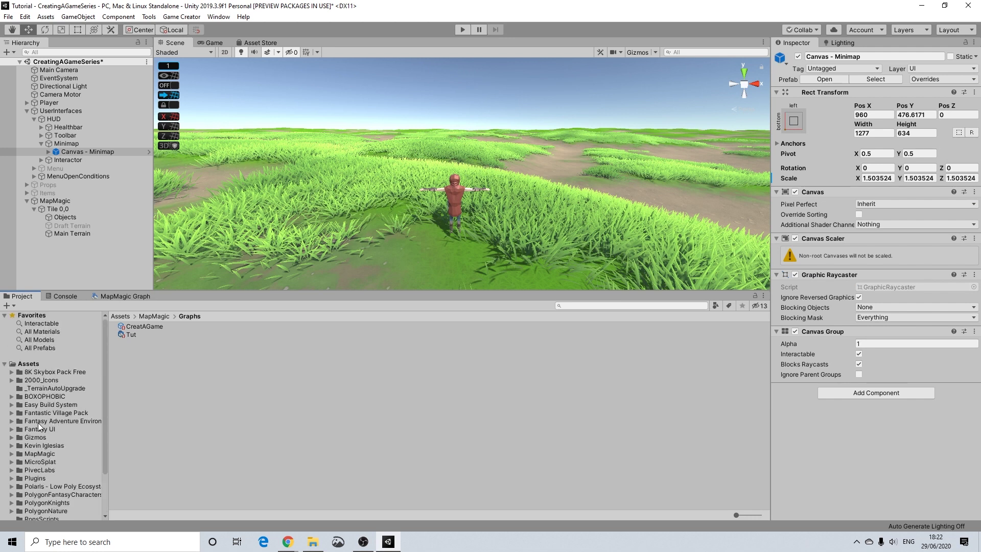
scroll(29, 442, down, 2)
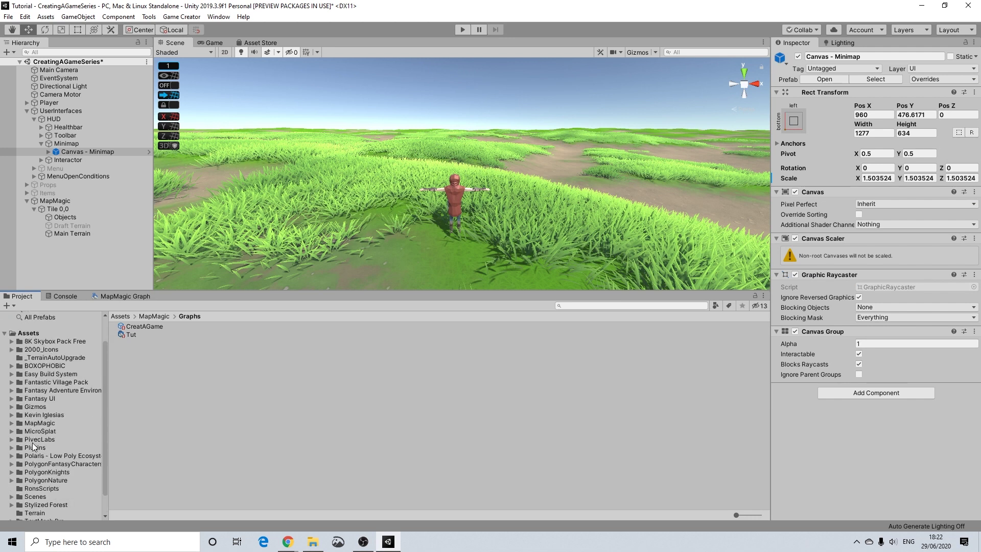
scroll(520, 229, up, 10)
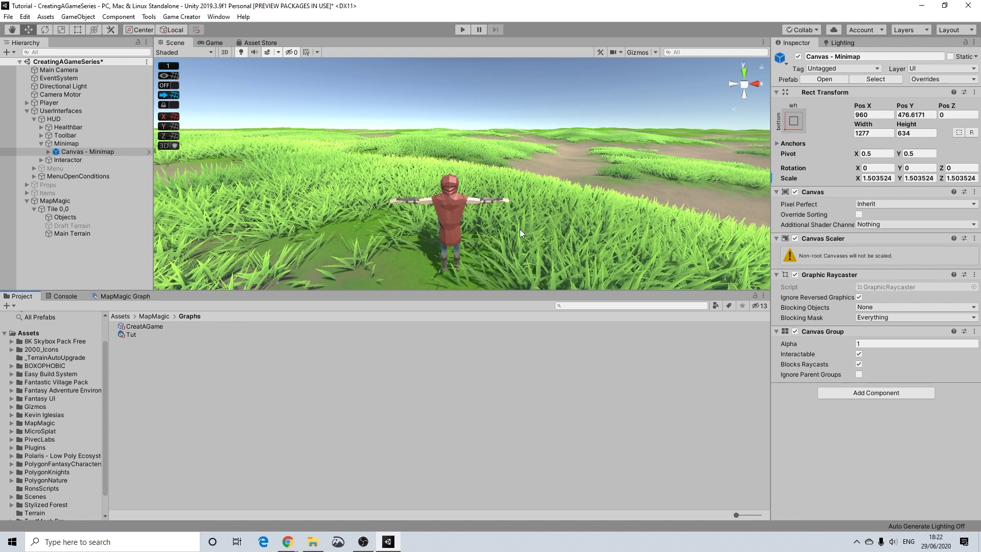
middle_drag(508, 224, 489, 219)
scroll(489, 218, down, 5)
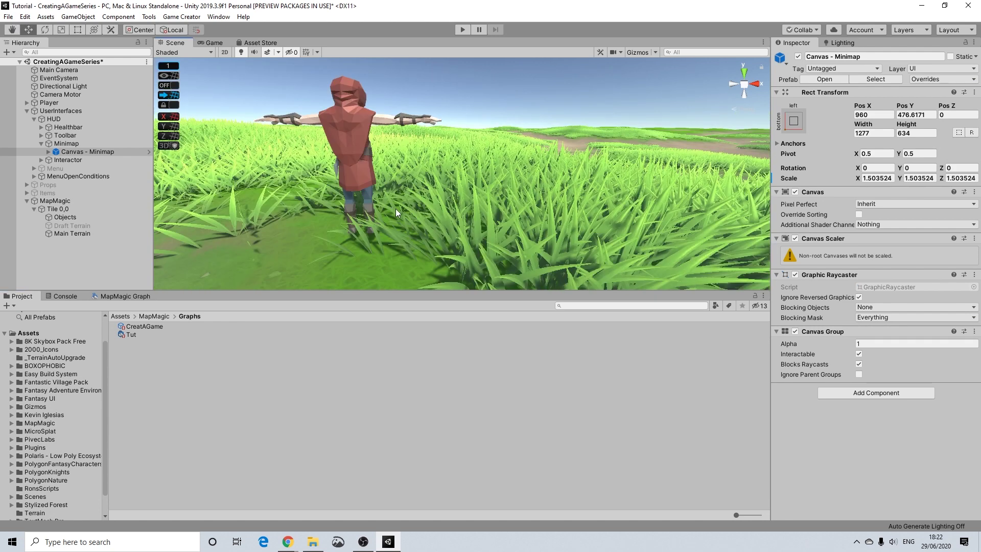
click(111, 299)
click(28, 296)
click(112, 297)
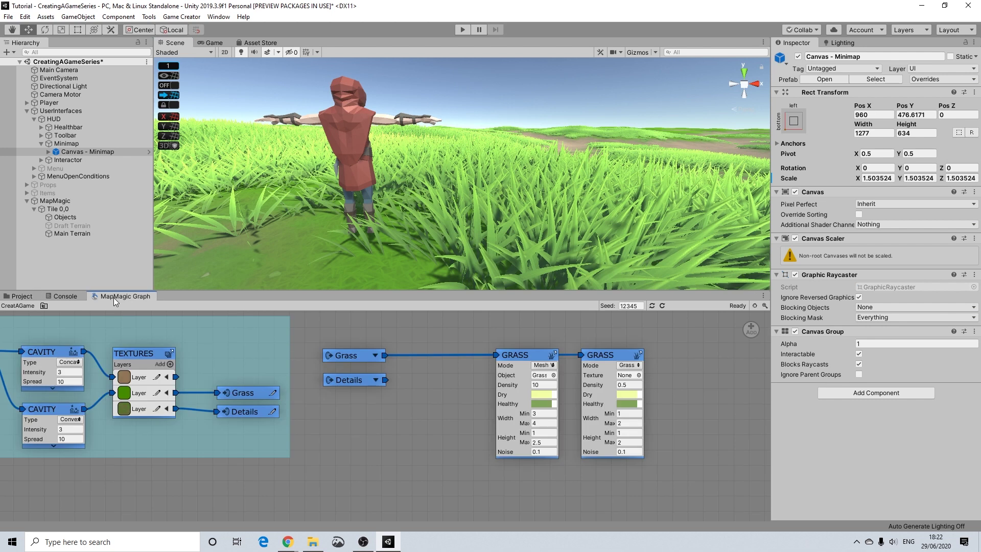
Open the Vegetation subfolder of the Fantasy Adventure Environment Prefabs folder in the project assets
click(22, 297)
scroll(30, 404, up, 2)
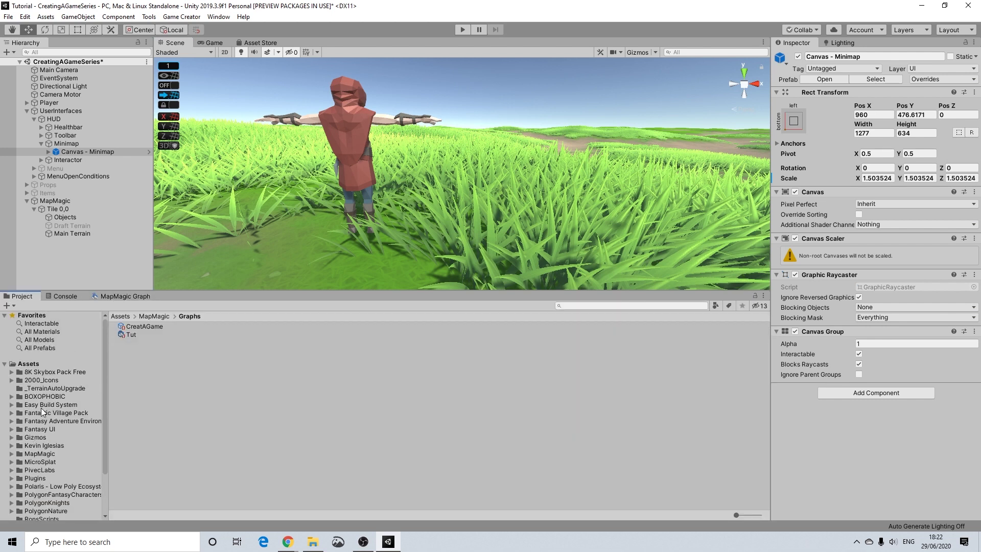
click(11, 421)
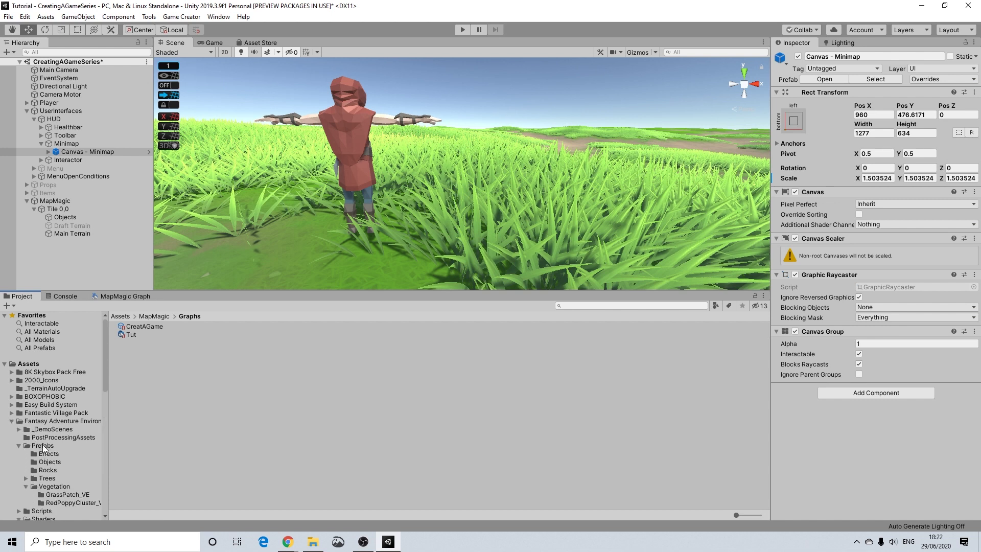
click(42, 444)
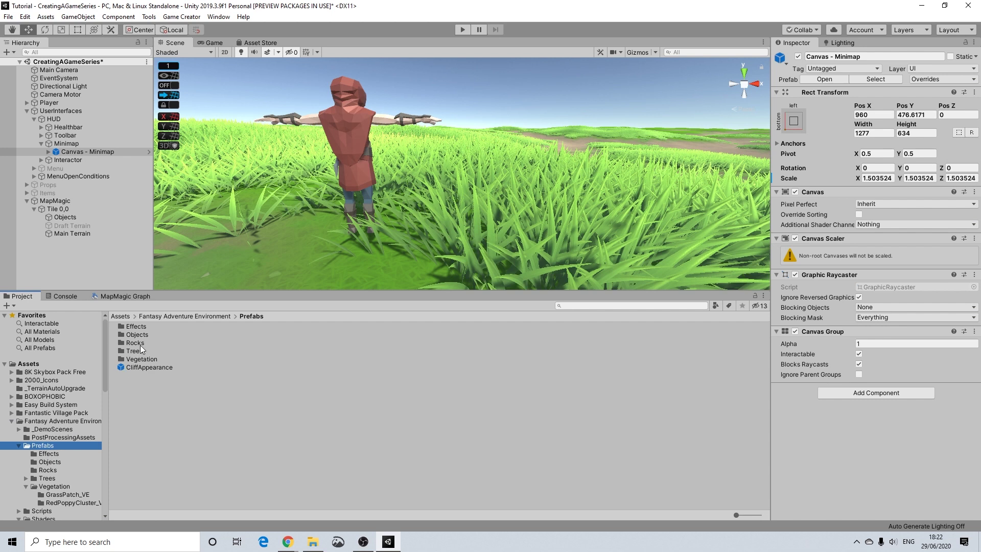
double_click(135, 359)
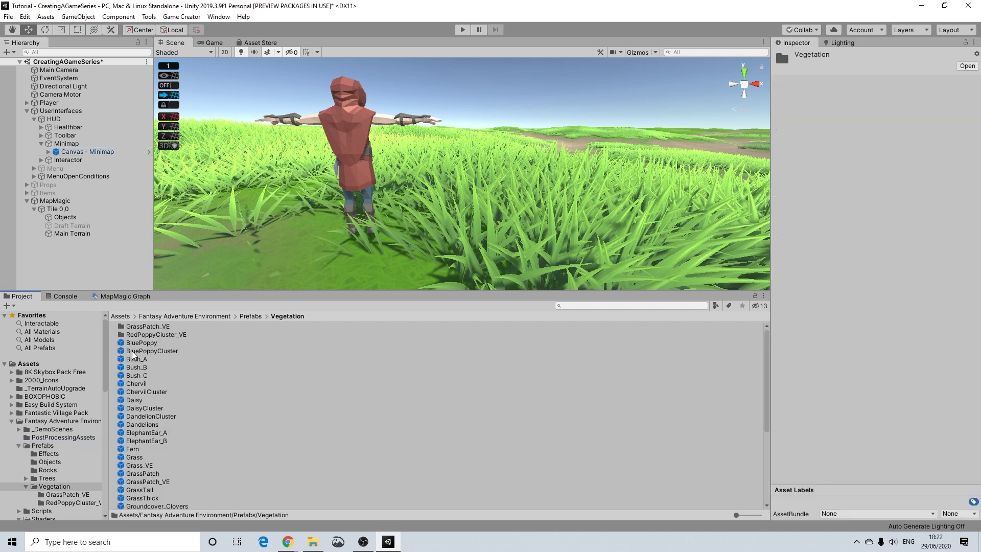
Preview the BluePoppy, BluePoppyCluster, Bush_A, Bush_B, Bush_C and Chervil prefabs to choose a plant for the second Grass output node
click(139, 343)
click(141, 352)
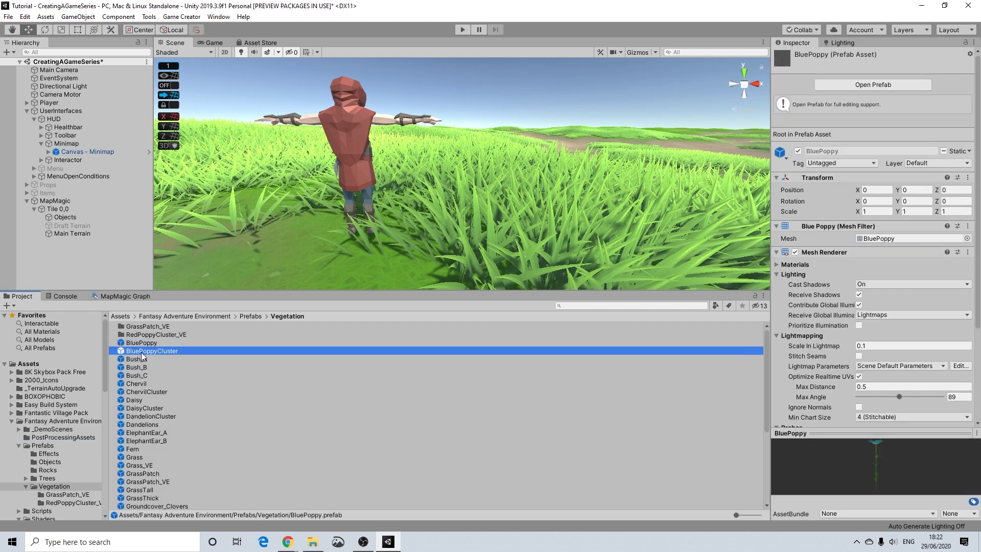
click(141, 359)
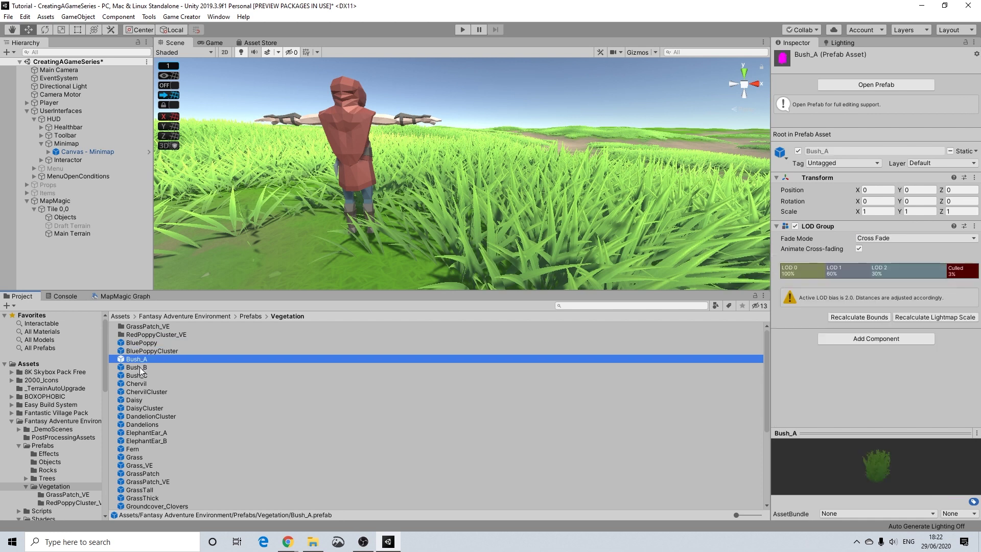
click(140, 368)
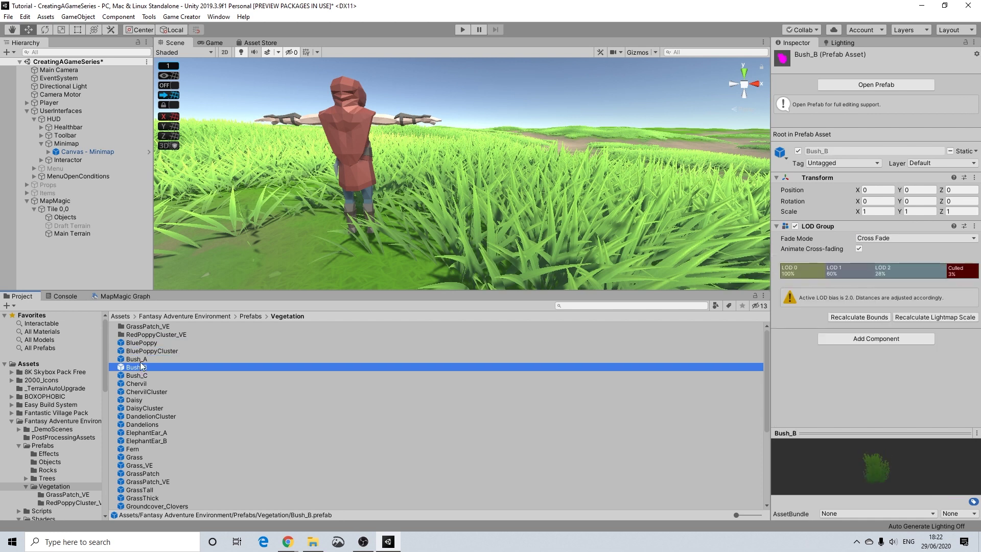
click(138, 376)
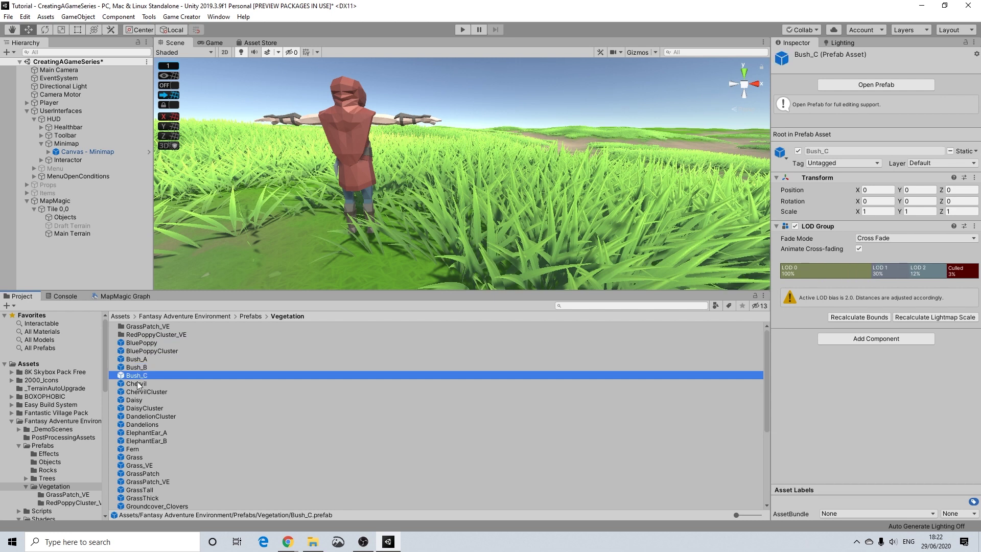
click(140, 385)
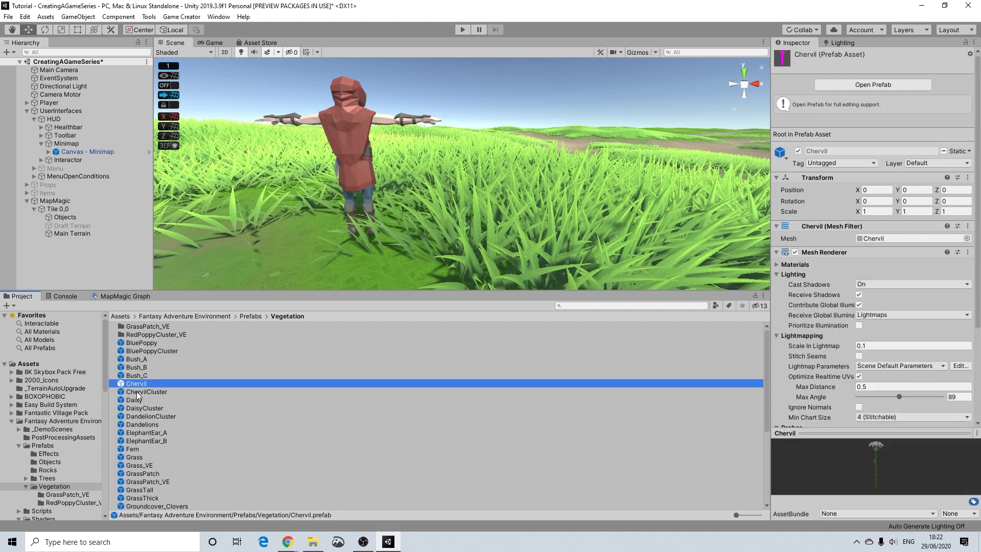
click(150, 351)
click(149, 344)
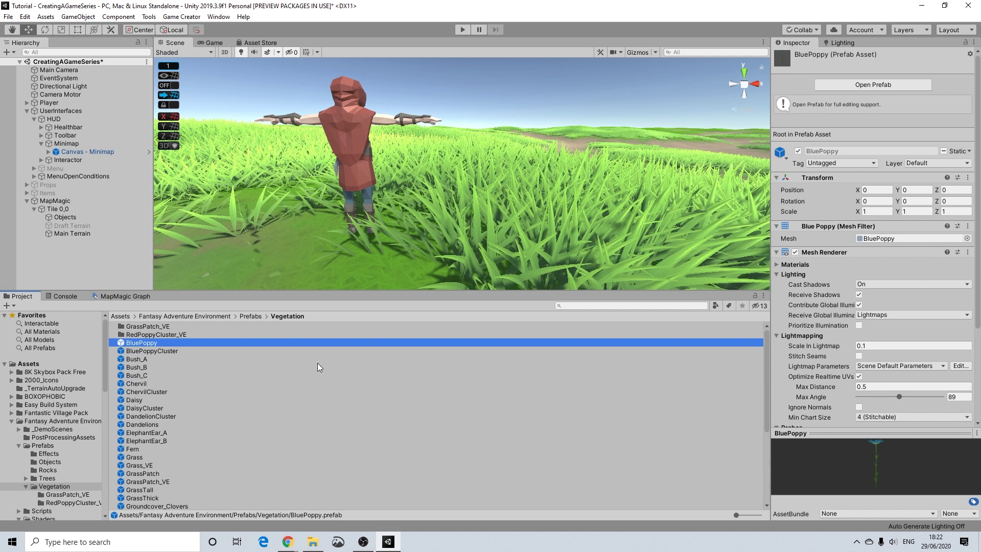
click(125, 296)
click(639, 375)
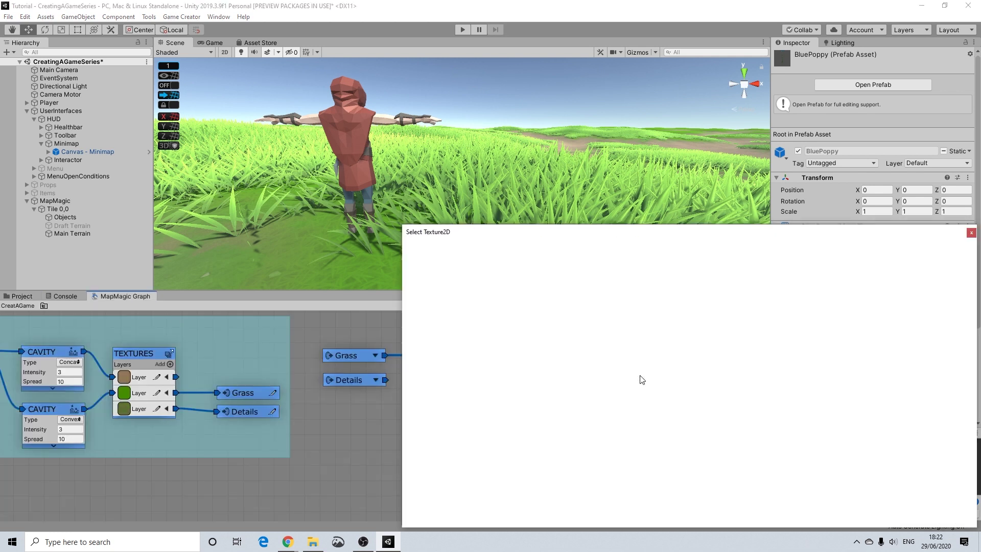
text(blue)
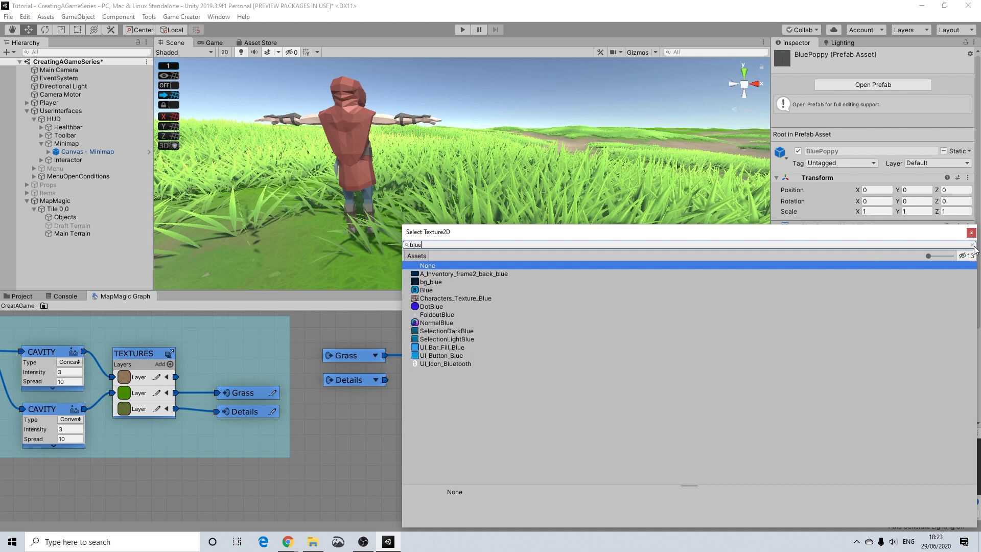
click(971, 233)
Set the second Grass output node's mode to Mesh Unlit in the MapMagic graph
click(631, 365)
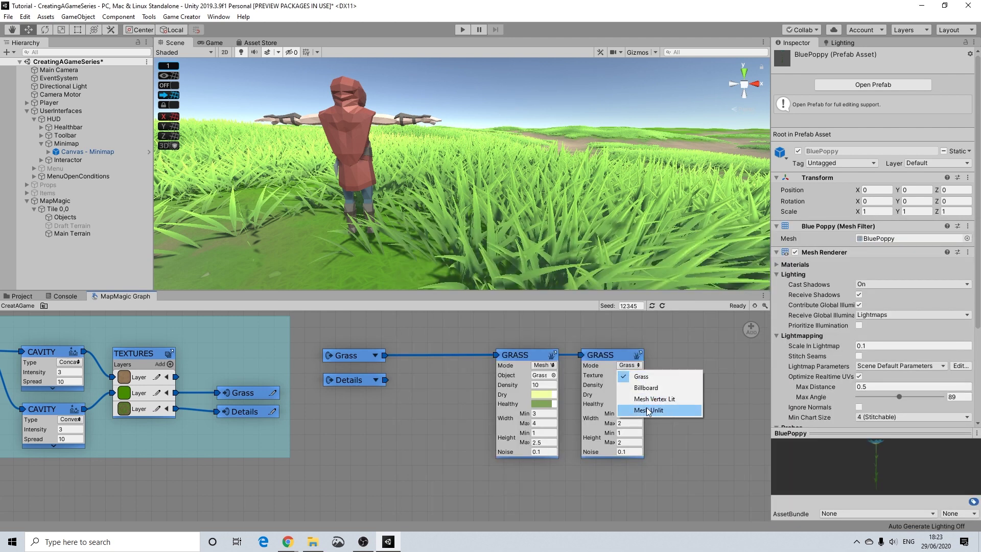
click(648, 410)
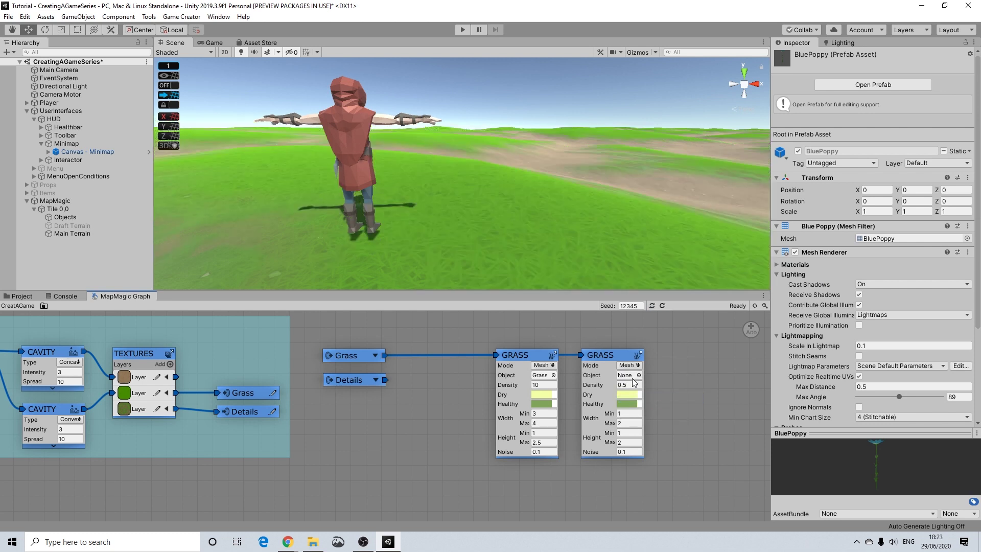
click(548, 365)
click(569, 367)
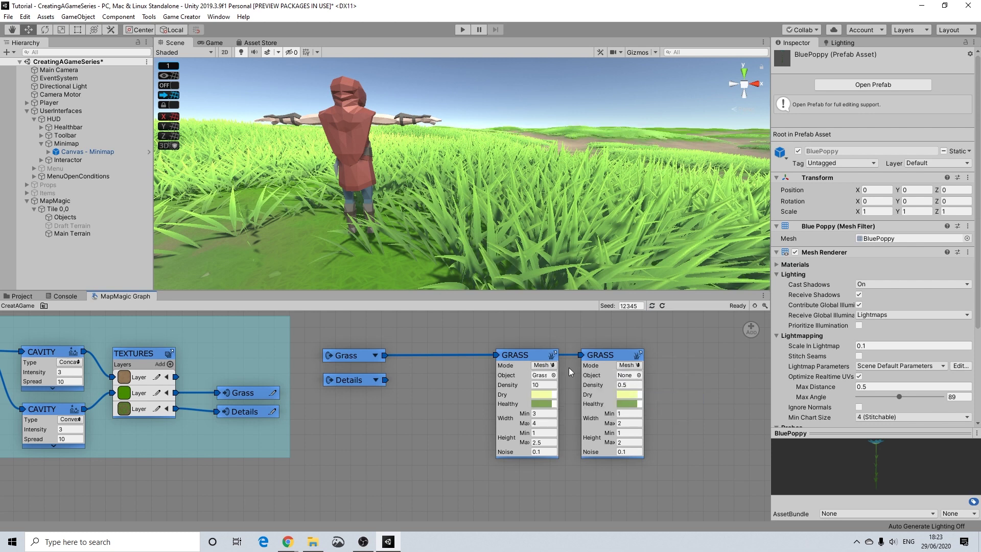
Search the game objects for "blue" and assign the BluePoppy prefab as the second Grass output node's object
click(637, 375)
text(blue)
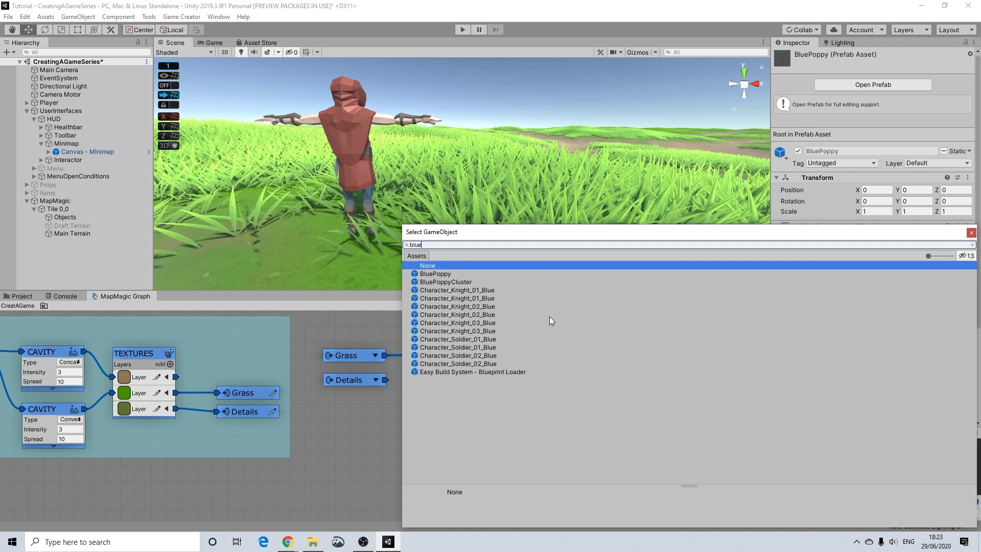
click(445, 275)
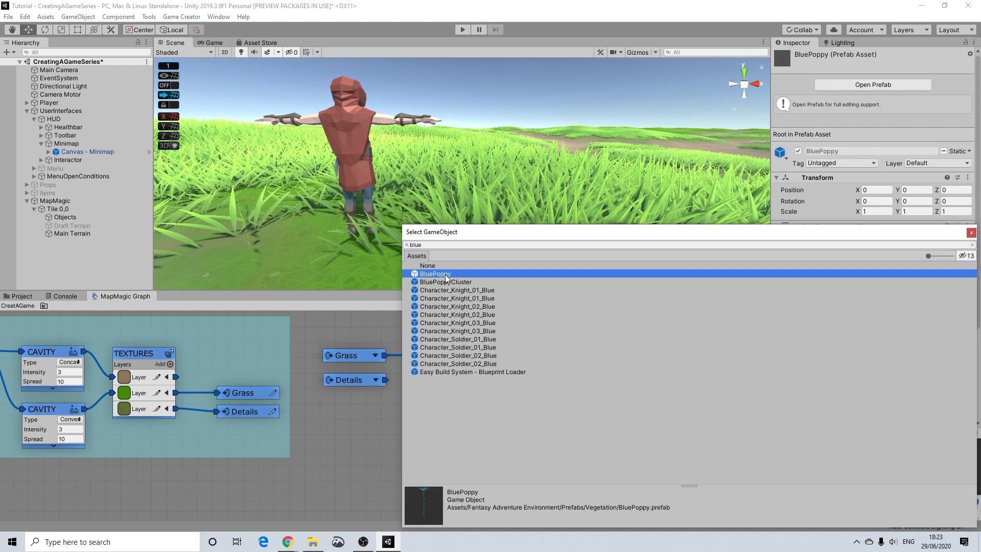
click(972, 233)
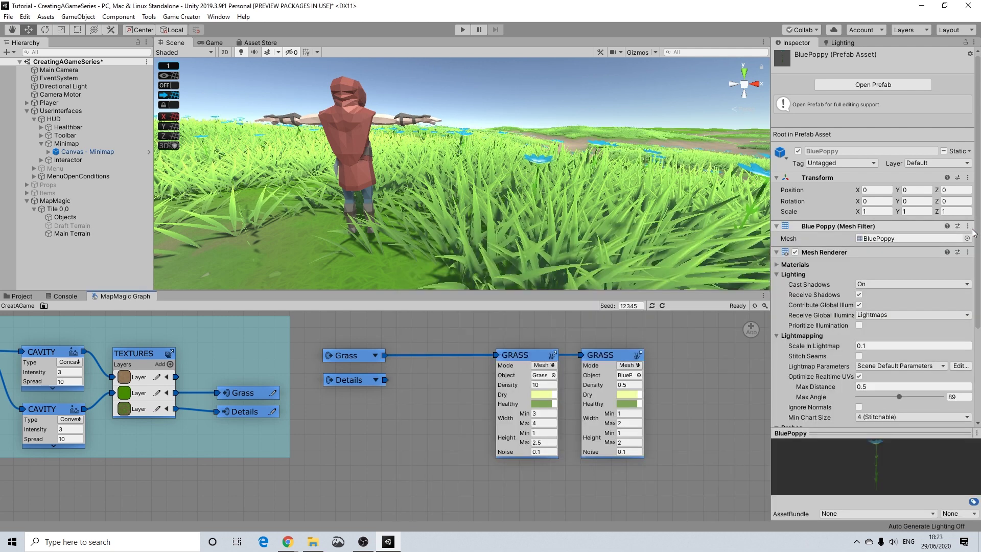
Check the poppies among the grass around the Player, and set the BluePoppy Grass node's maximum height to 1
scroll(519, 187, down, 5)
alt+drag(469, 175, 500, 160)
scroll(566, 217, up, 8)
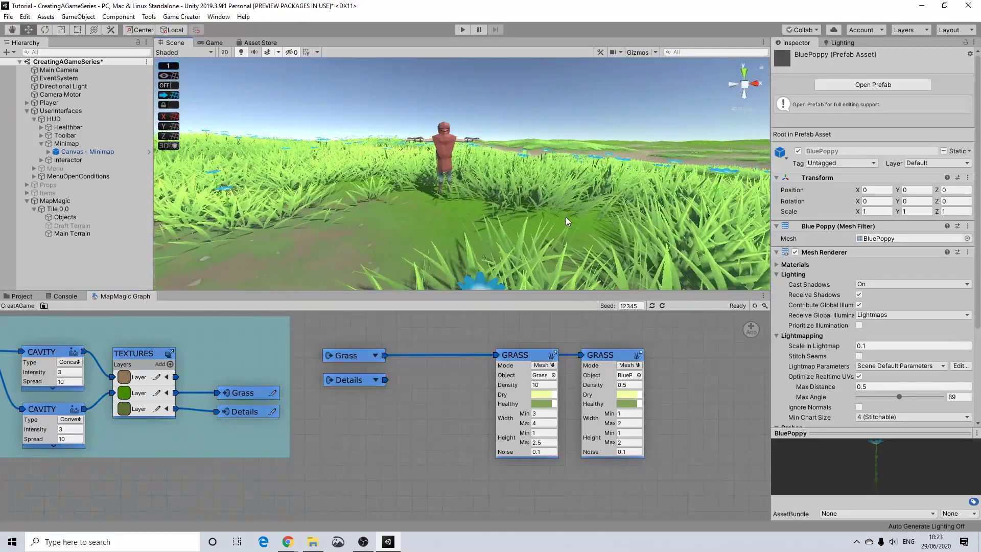
alt+drag(495, 211, 550, 246)
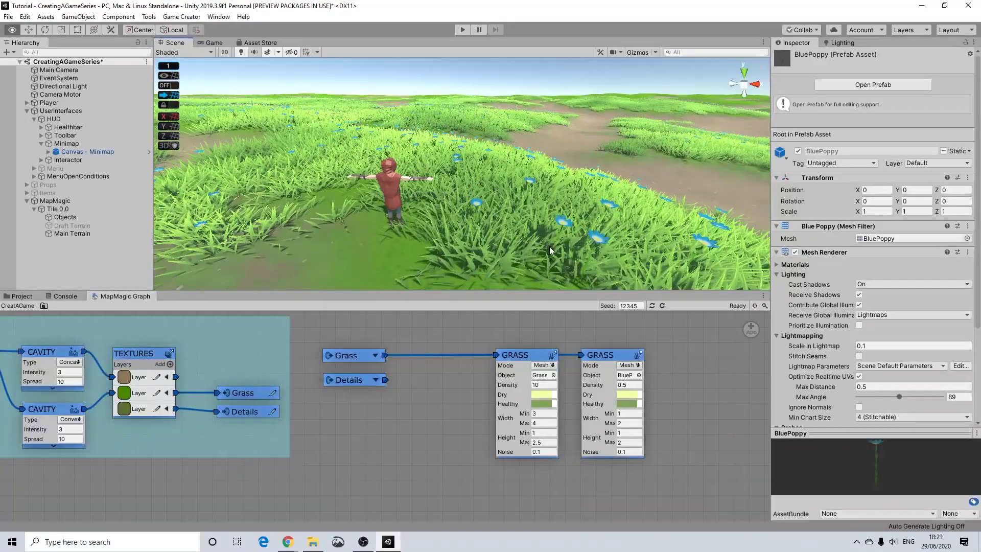
click(639, 429)
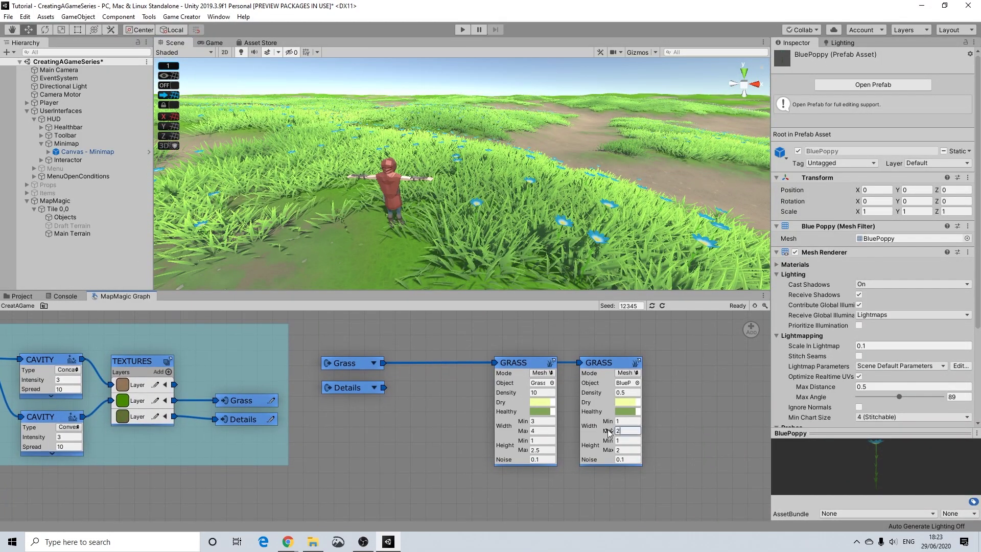
key(Tab)
key(Tab)
text(1)
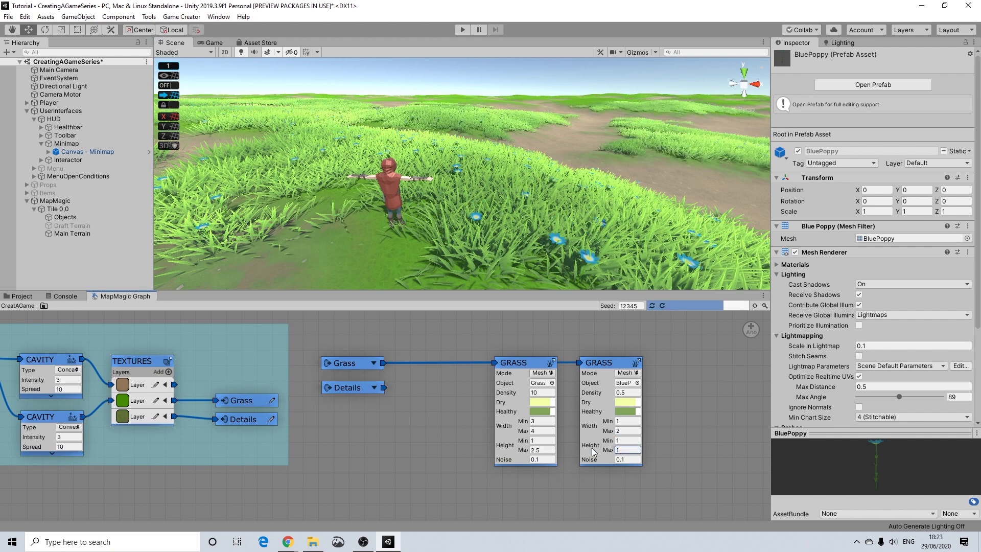
Try a maximum height of 2 on the BluePoppy Grass node, and set it back to 1
alt+drag(516, 259, 532, 240)
alt+drag(404, 168, 437, 172)
scroll(489, 199, up, 3)
alt+drag(488, 200, 435, 200)
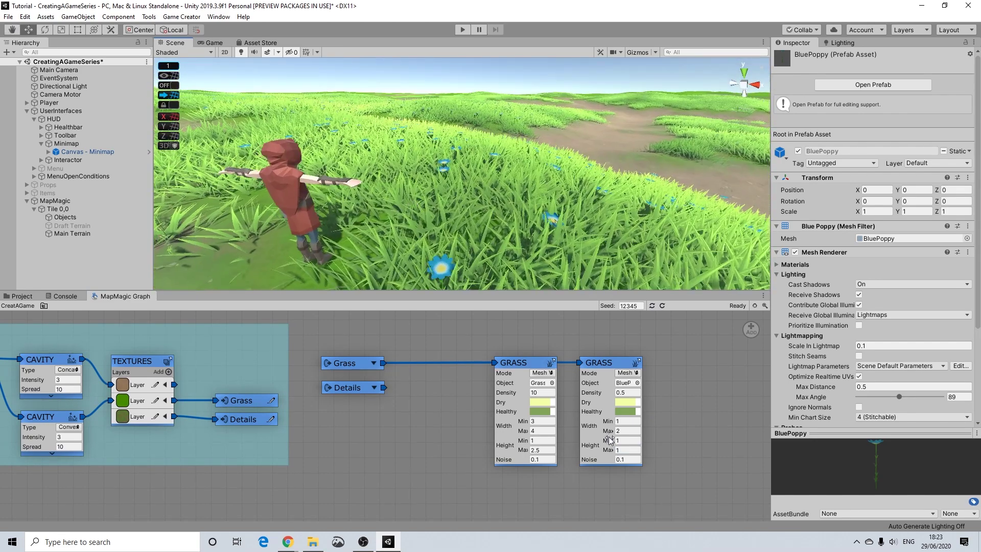
scroll(581, 223, down, 5)
click(625, 450)
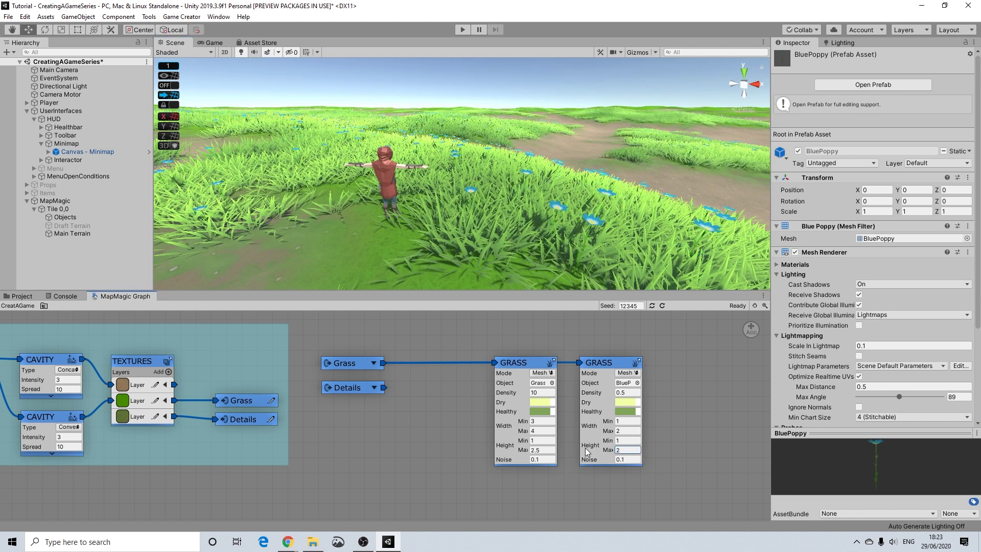
text(1)
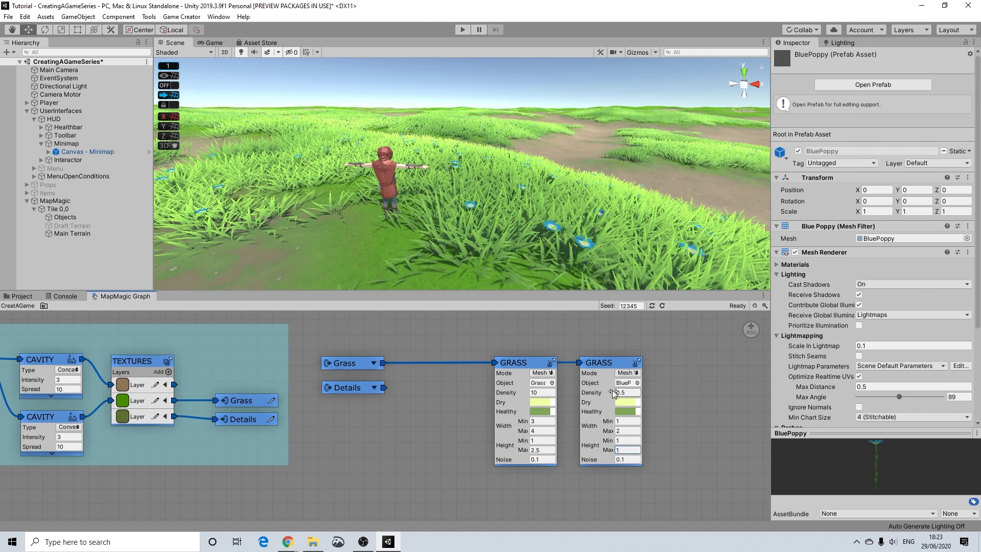
Examine how the blue poppies are scattered through the grass around the Player from different distances
alt+drag(442, 166, 503, 176)
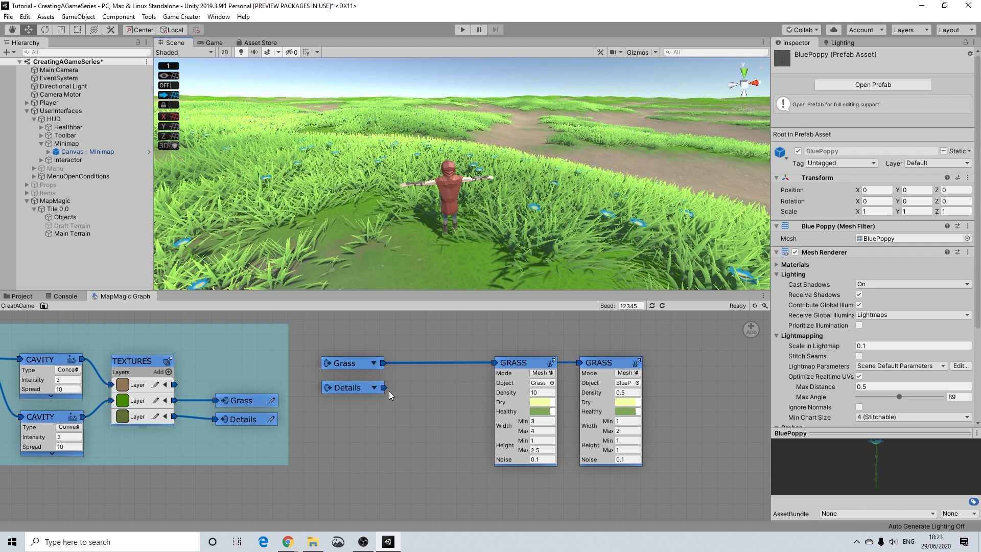
scroll(377, 440, down, 1)
scroll(455, 252, down, 4)
middle_drag(455, 251, 457, 238)
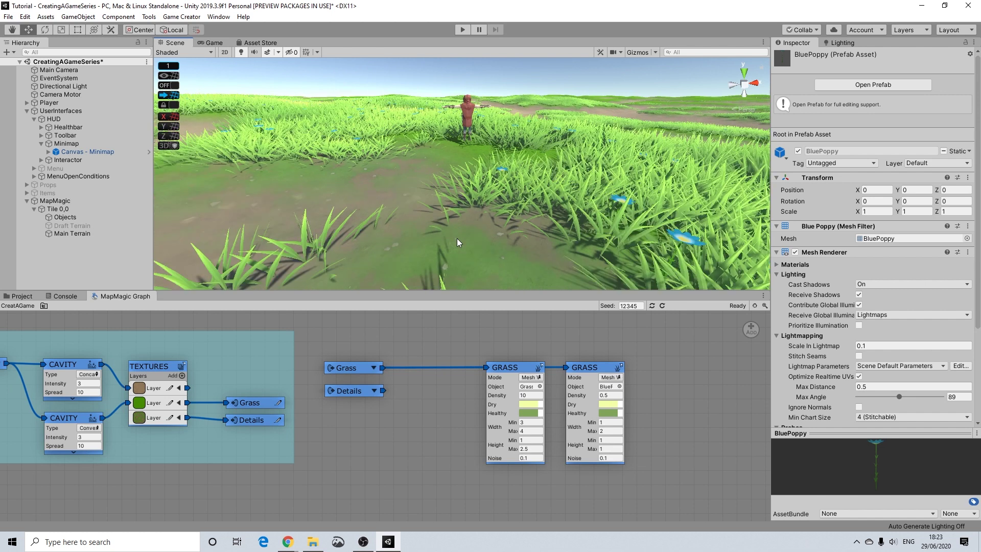
Add a third Grass output node fed by the Details portal and set its mode to Mesh Vertex Lit
scroll(457, 238, down, 5)
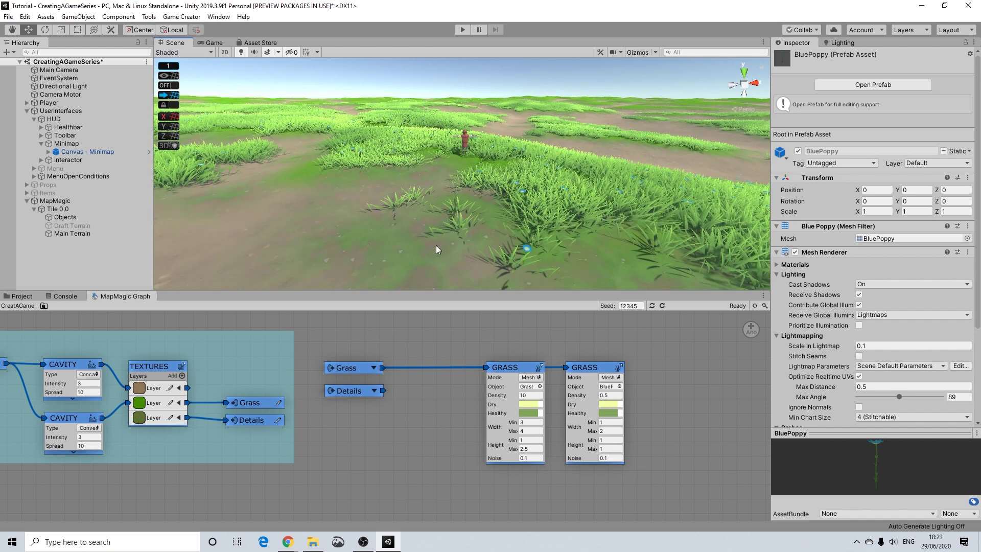
right_click(423, 416)
mouse_move(460, 420)
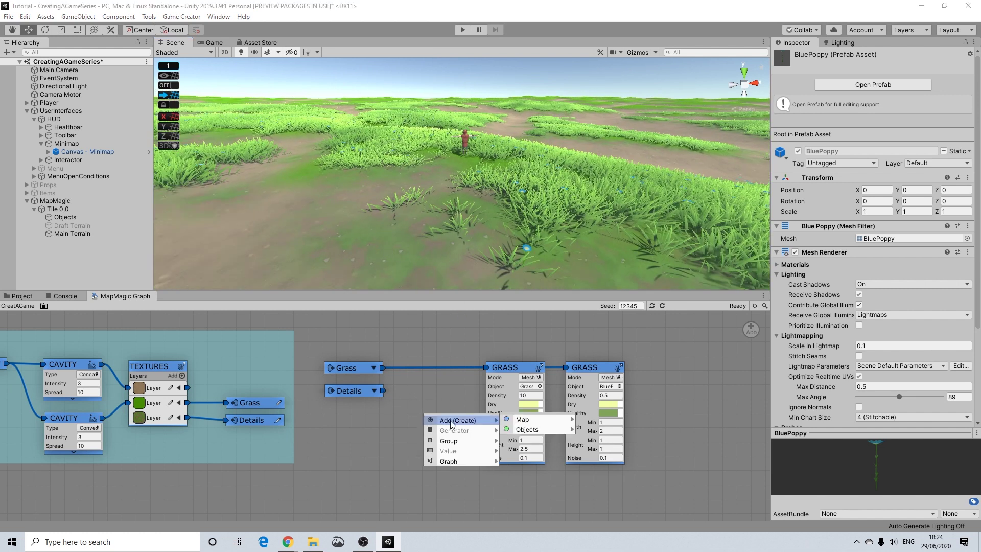
mouse_move(532, 419)
mouse_move(615, 430)
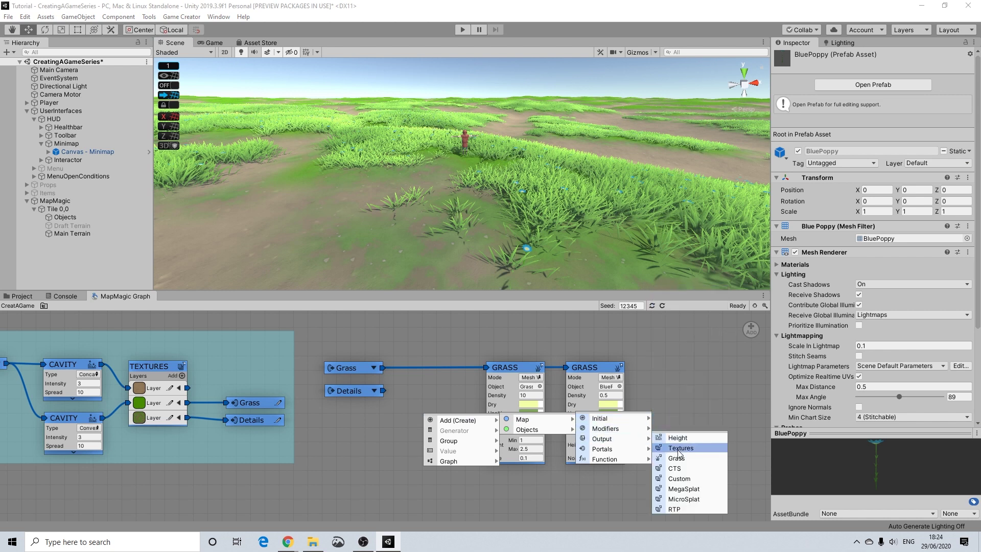
click(676, 455)
drag(424, 416, 414, 391)
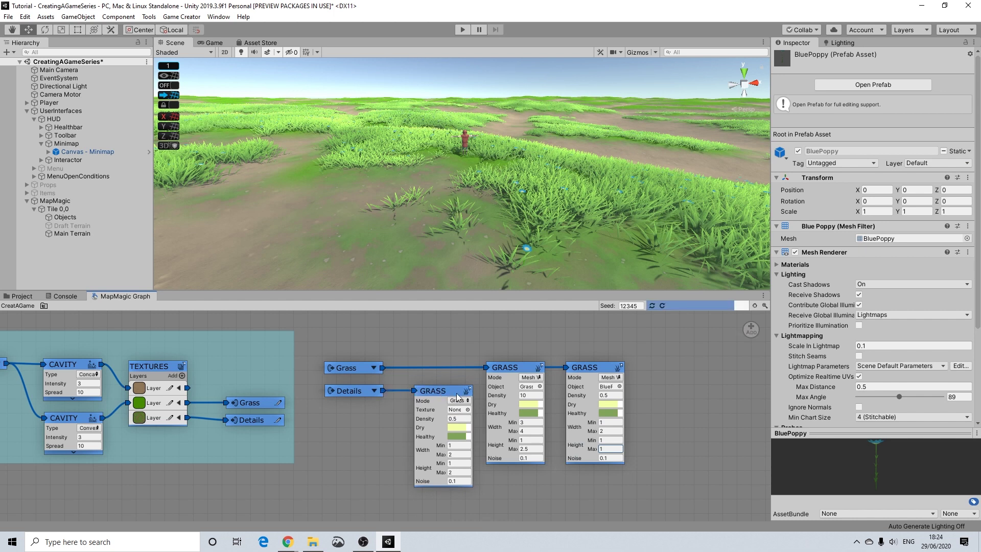
click(459, 400)
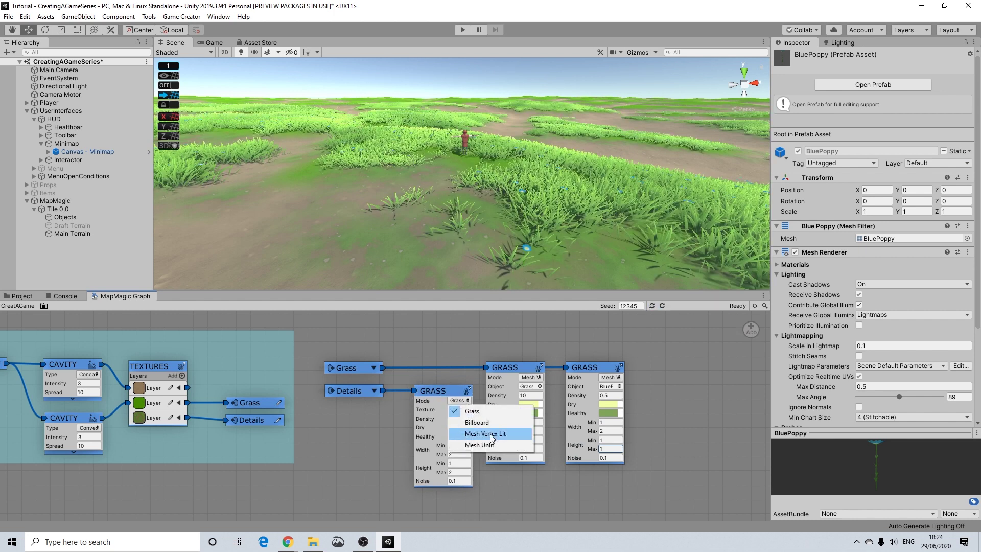
click(486, 434)
Preview the prefabs in the Vegetation folder, from Bush_A to Ivy_GroundCover, to find a ground plant for the Details node
click(22, 296)
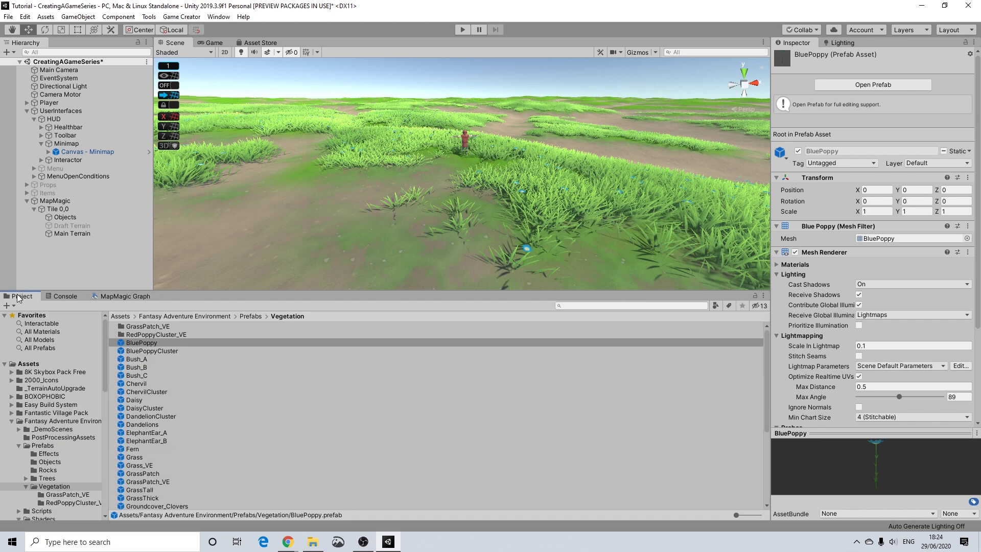
click(136, 359)
click(135, 376)
click(134, 384)
click(133, 401)
click(133, 433)
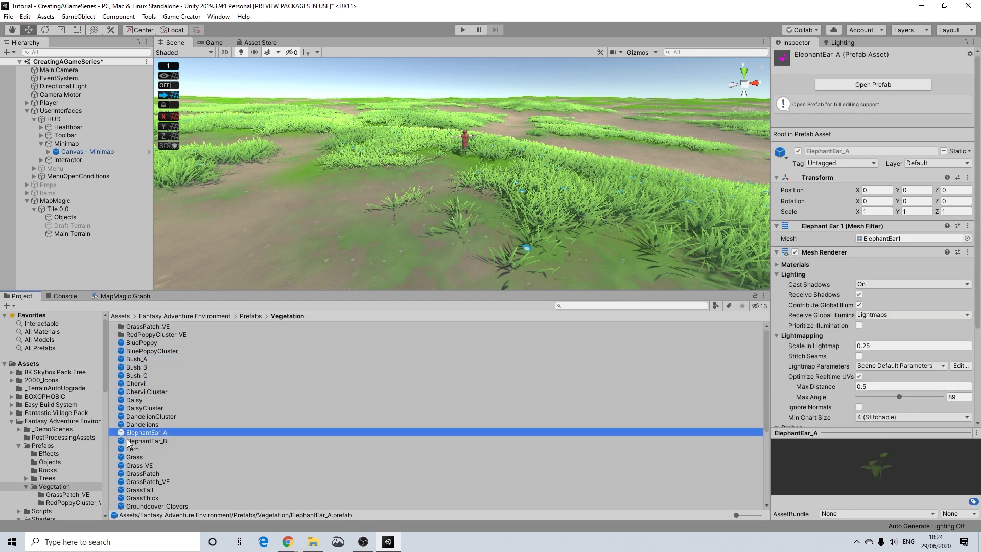
click(137, 443)
click(136, 450)
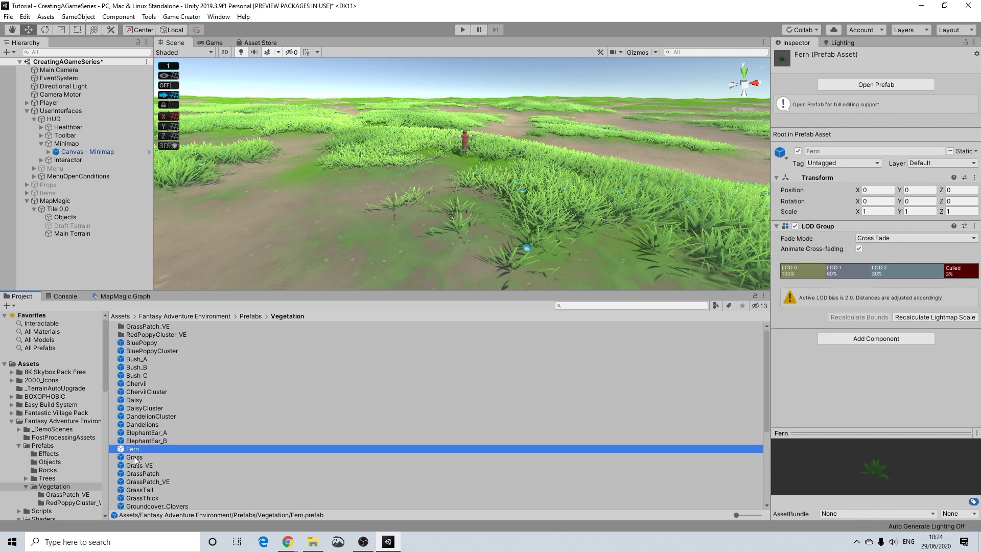
click(136, 458)
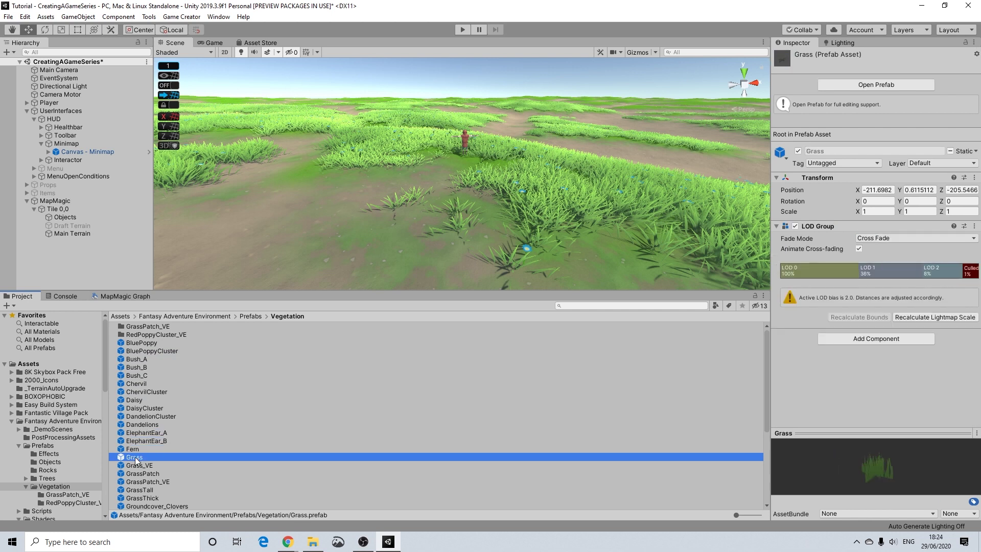
click(137, 466)
click(142, 474)
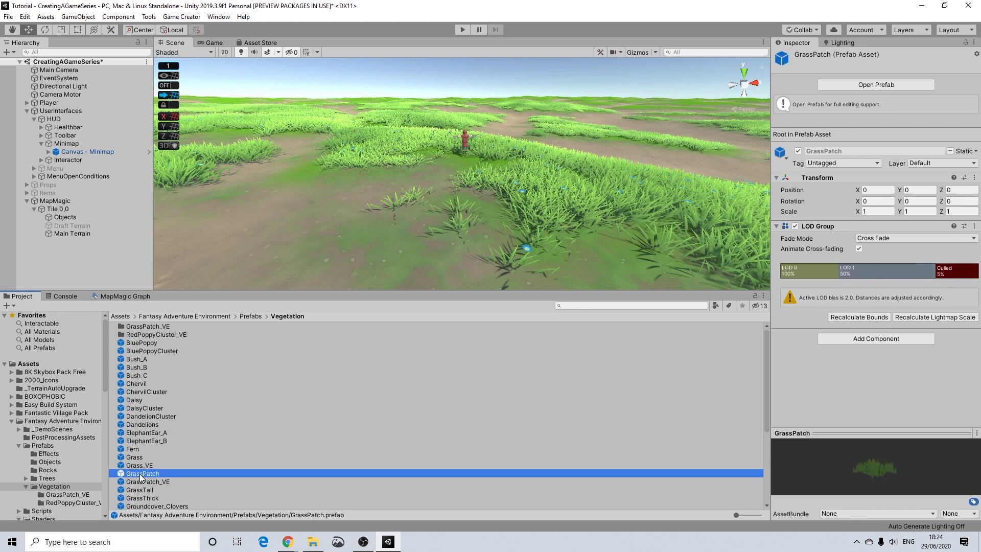
click(147, 482)
scroll(156, 497, down, 3)
click(142, 447)
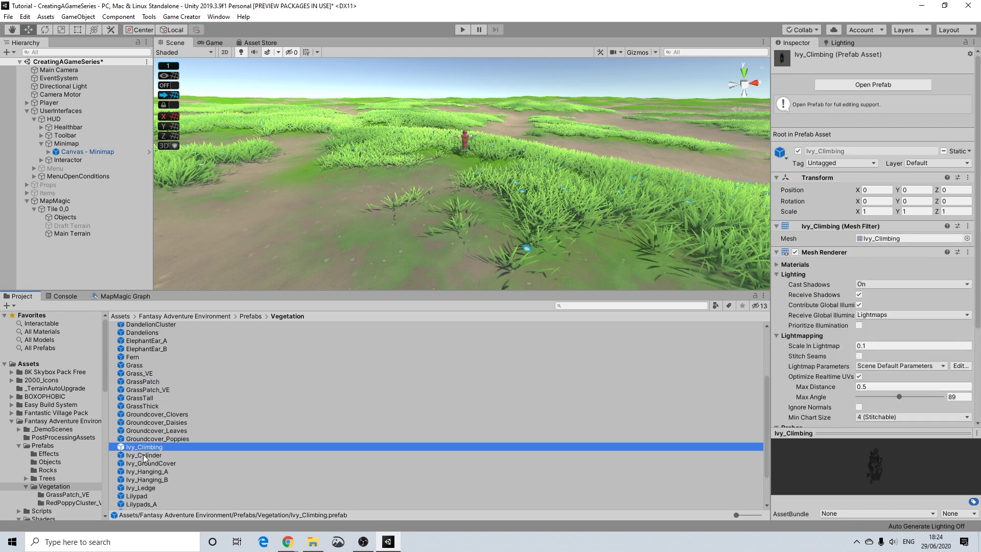
click(143, 456)
click(143, 464)
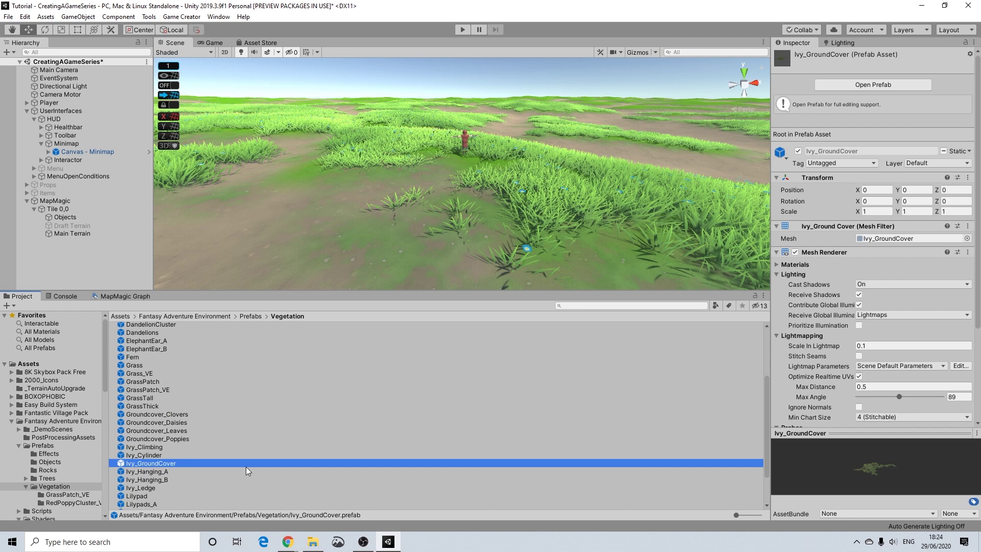
Search the game objects for "ivy" and assign Ivy_GroundCover as the object of the Details Grass node
click(117, 296)
click(466, 409)
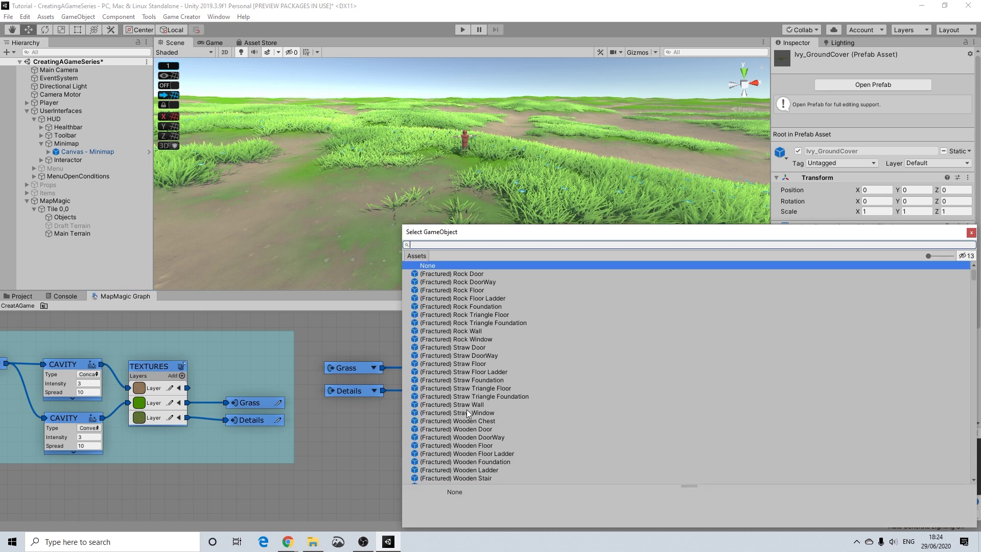
text(ivy)
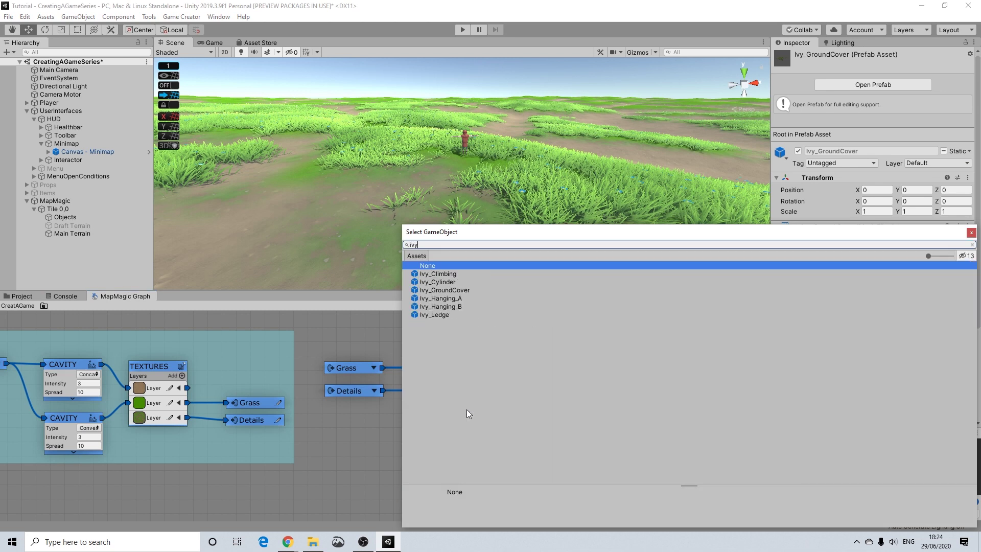
click(463, 289)
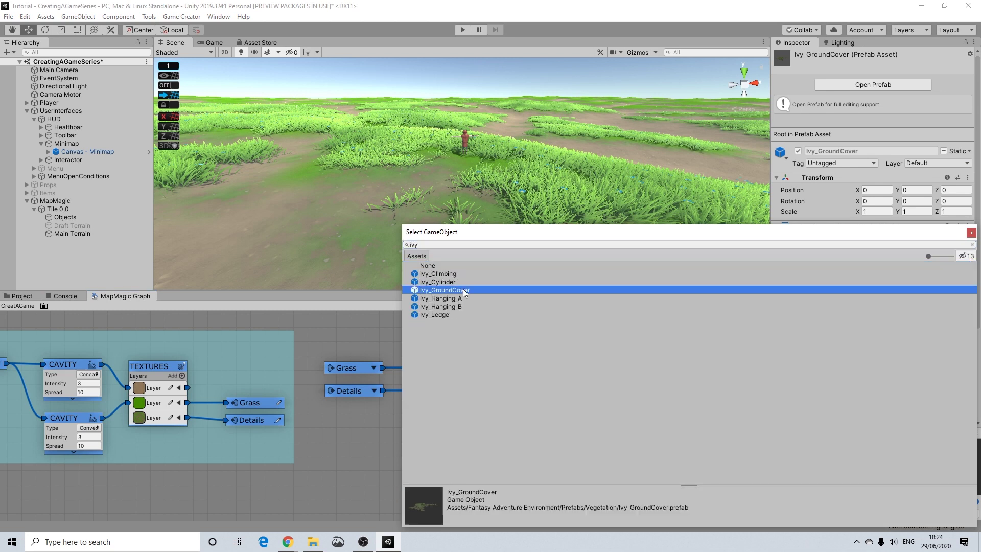
click(971, 233)
Examine how the ivy ground cover is spread over the terrain around the Player, close up and from farther away
scroll(419, 260, up, 5)
middle_drag(403, 232, 422, 213)
scroll(422, 213, up, 2)
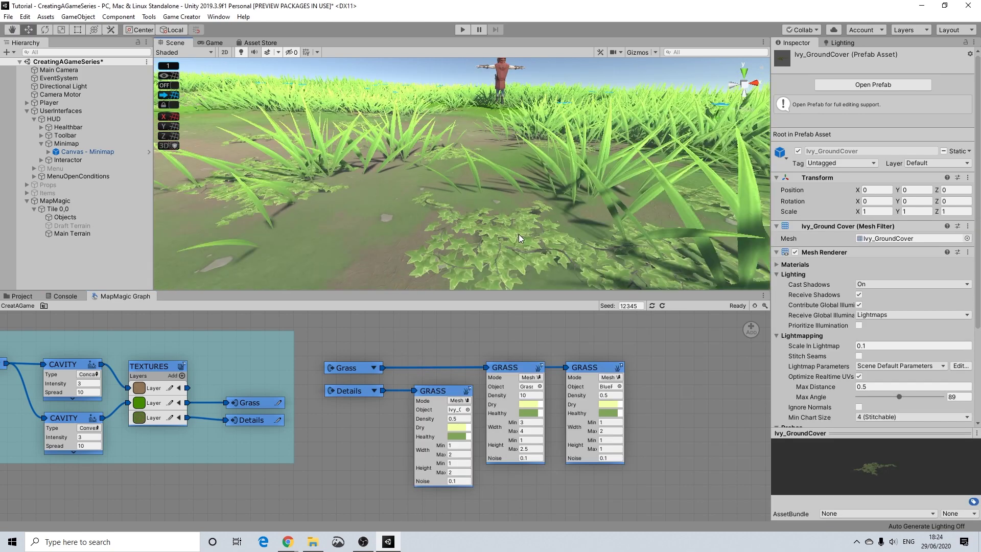
scroll(519, 234, down, 4)
alt+drag(506, 231, 536, 262)
drag(457, 241, 428, 226)
scroll(428, 259, up, 3)
scroll(423, 239, up, 1)
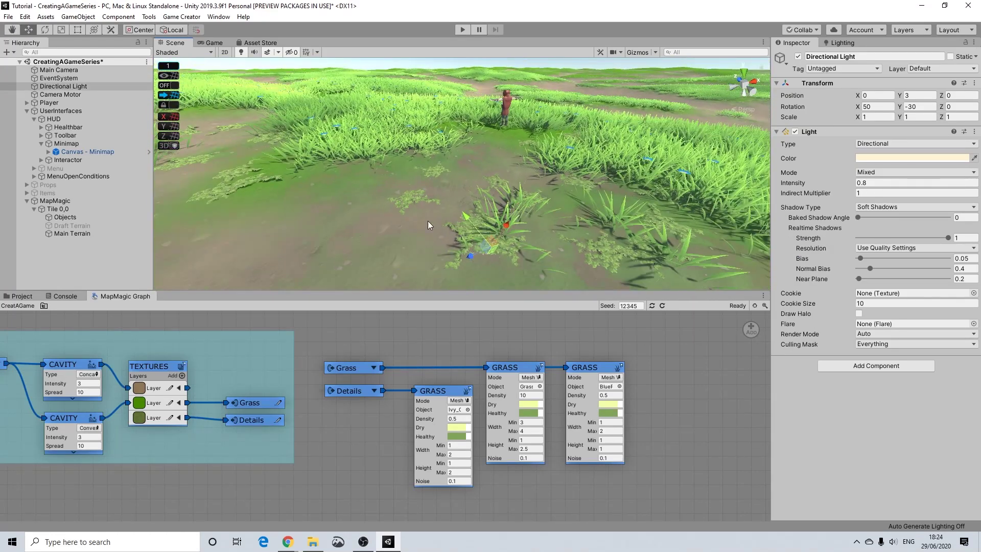
Preview the remaining ivy, lily pad, lotus, poppy and Groundcover prefabs in the Vegetation folder for an alternative to the ivy
click(468, 409)
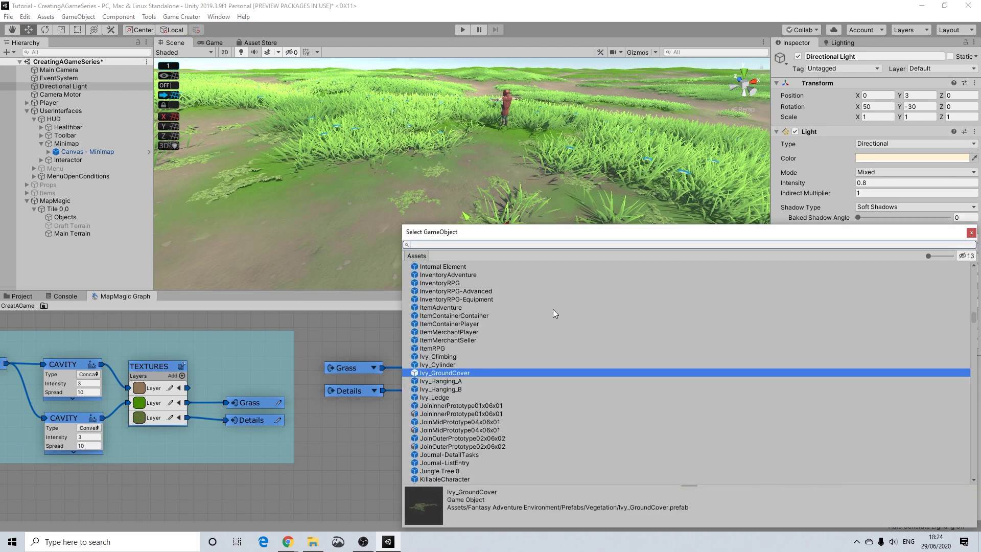
click(971, 233)
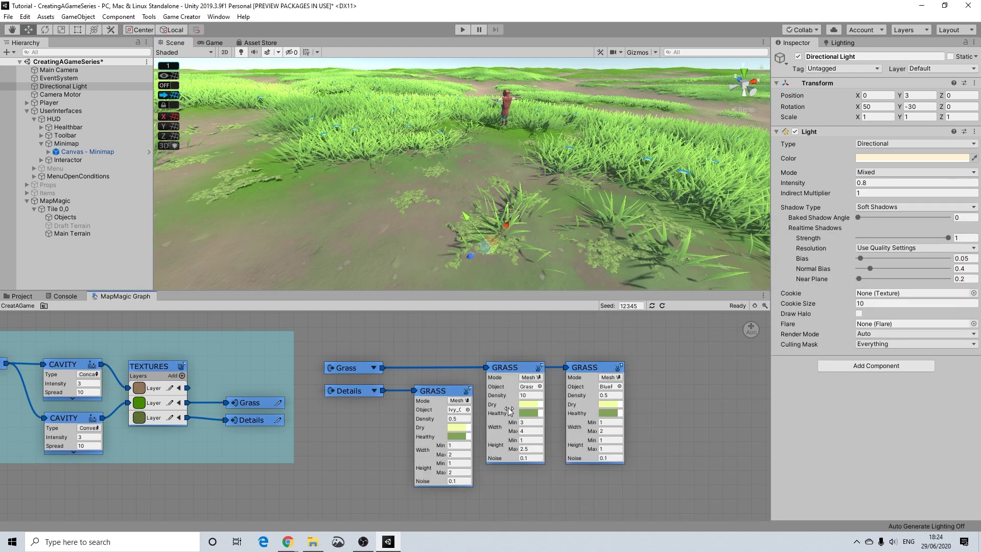
click(19, 297)
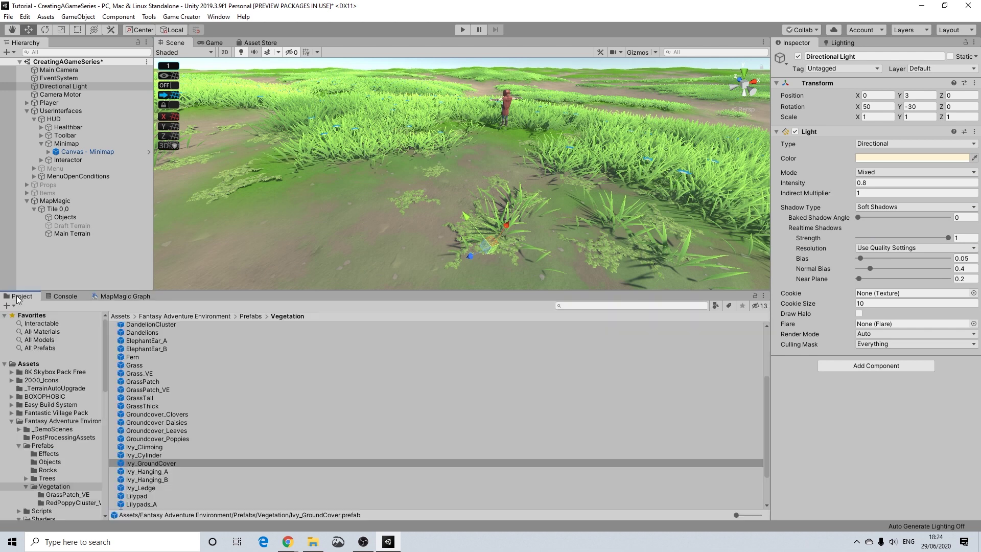
click(166, 481)
click(152, 488)
click(144, 497)
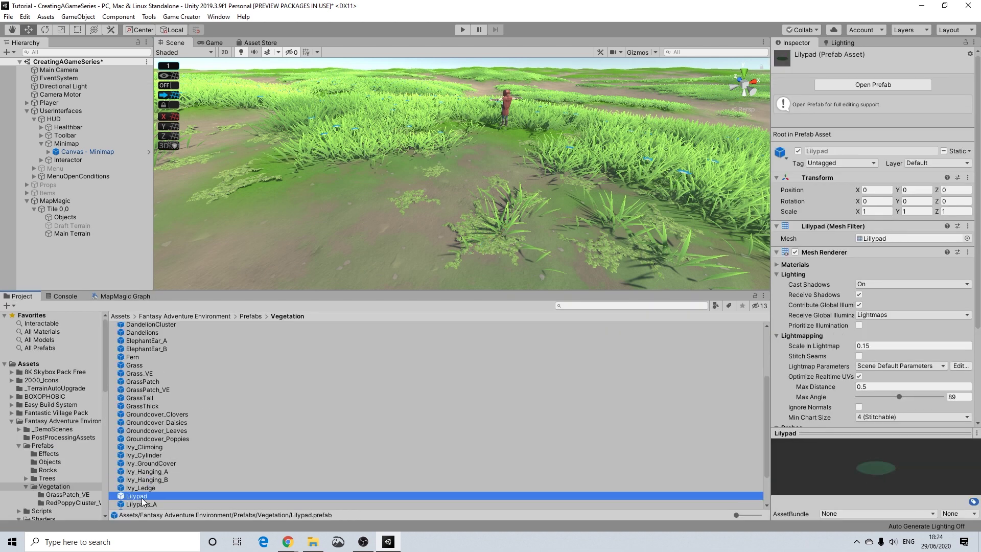
scroll(148, 496, down, 3)
click(138, 475)
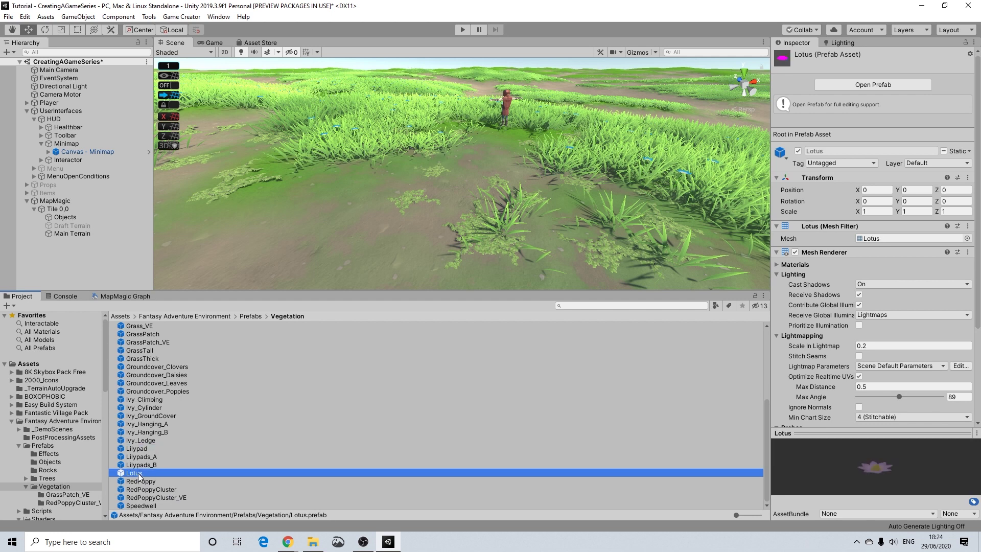
click(141, 483)
click(142, 491)
click(146, 499)
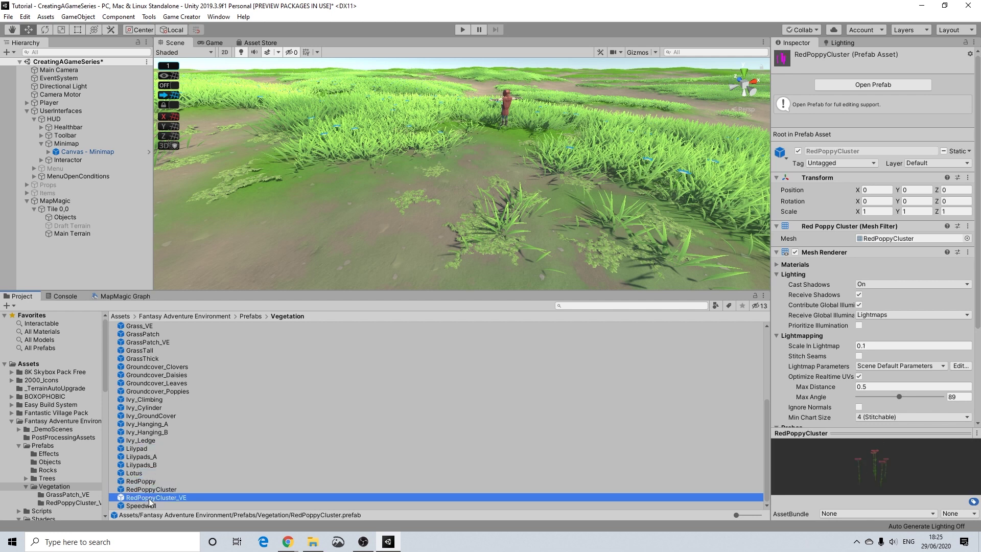
click(145, 505)
click(148, 432)
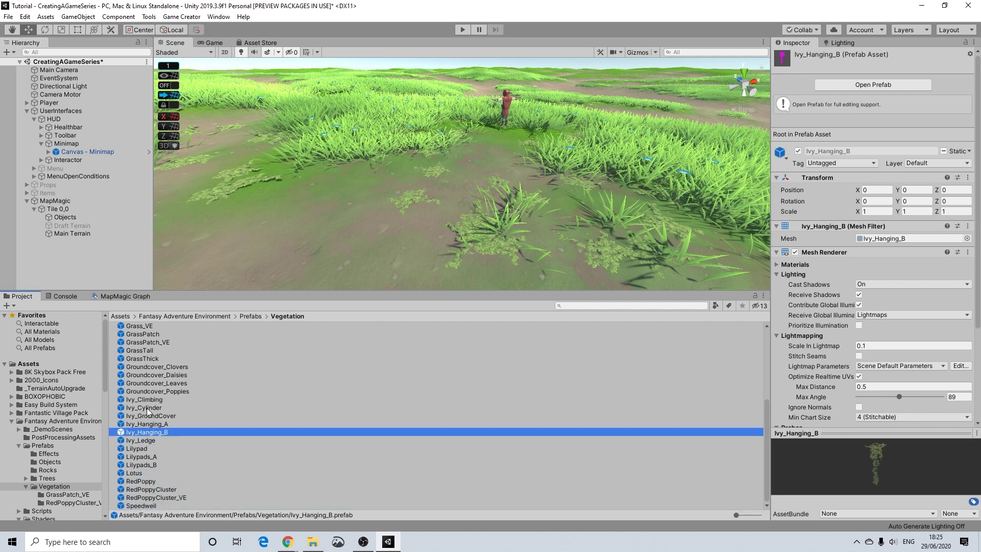
click(147, 408)
click(149, 399)
click(148, 384)
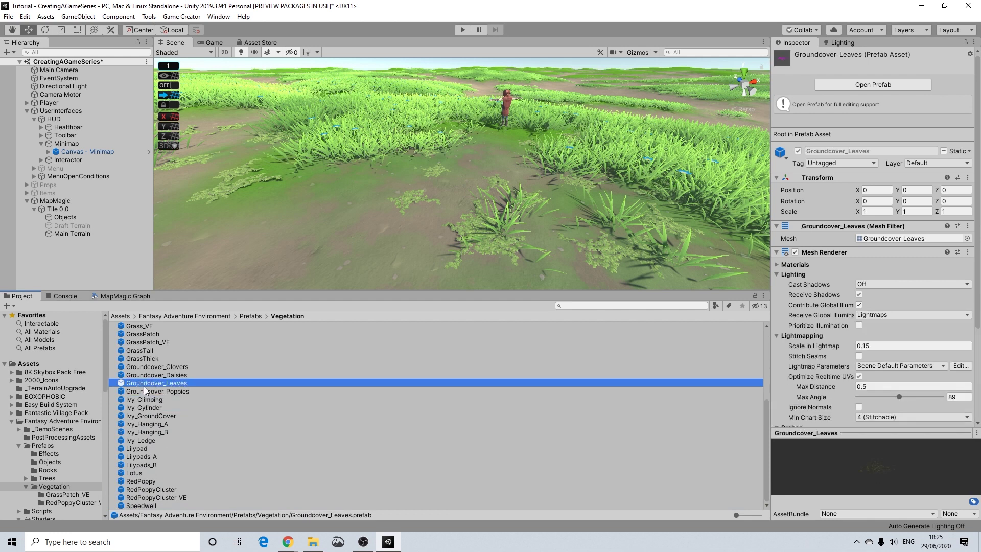
click(151, 392)
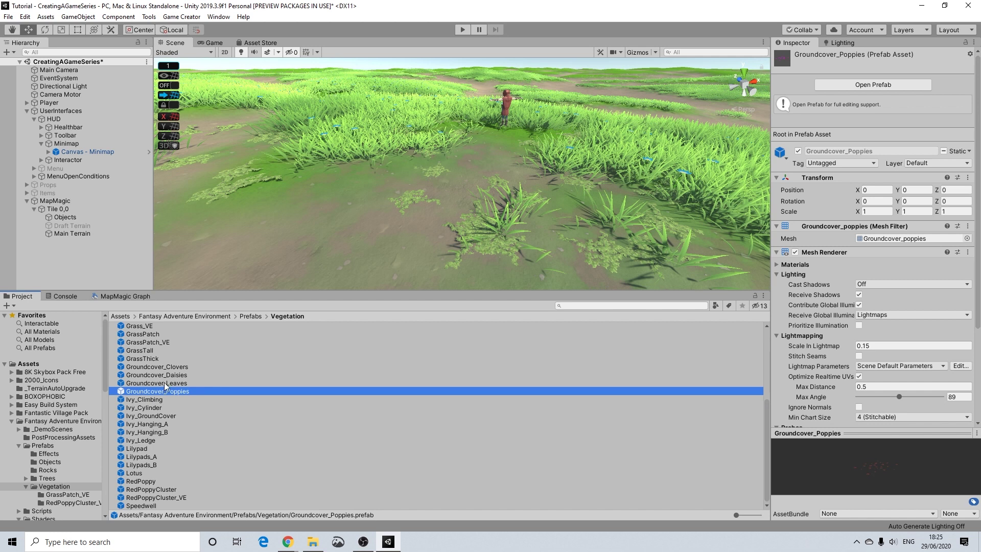
click(179, 367)
click(176, 375)
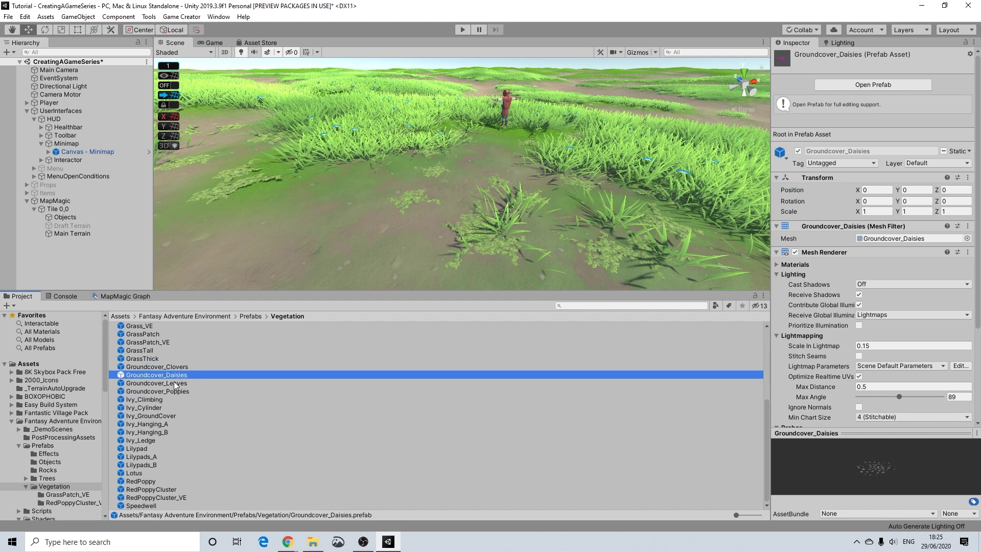
click(172, 383)
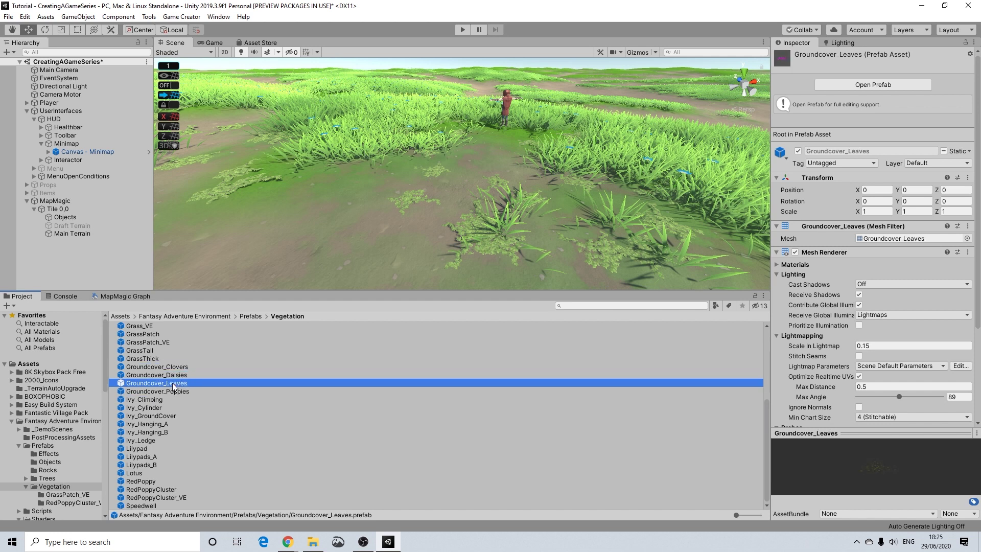
Search the game objects for "leaves" and assign Groundcover_Leaves as the object of the Details Grass node
click(119, 294)
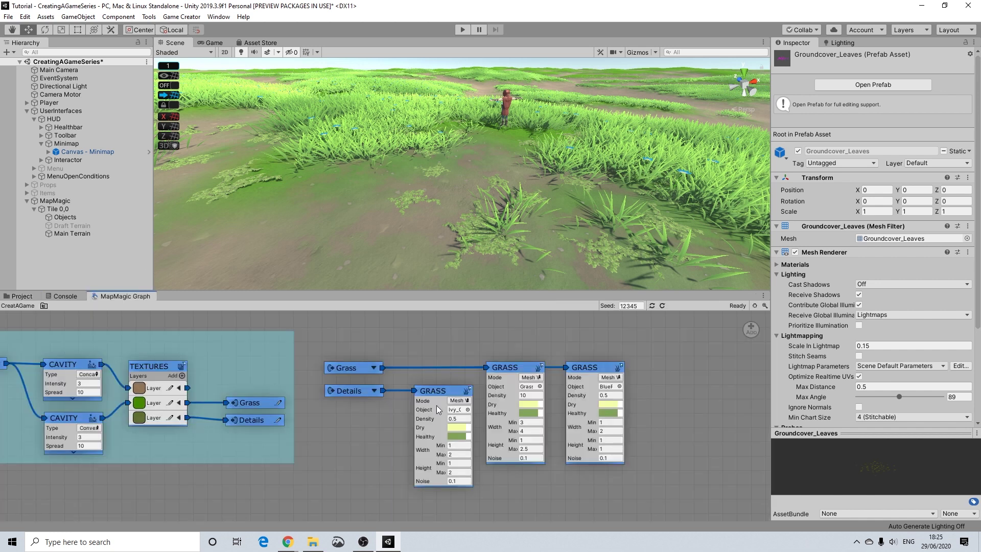
click(469, 411)
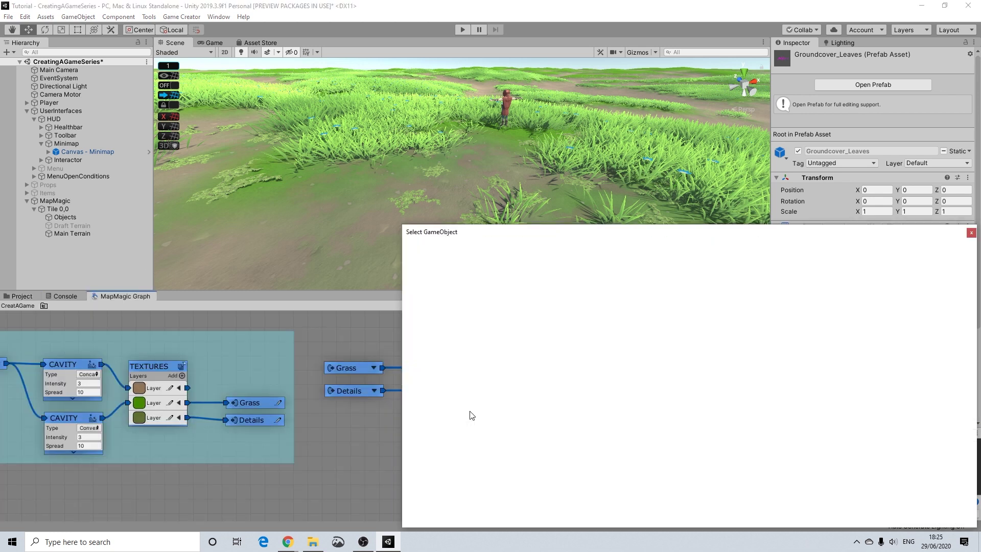
text(leaves)
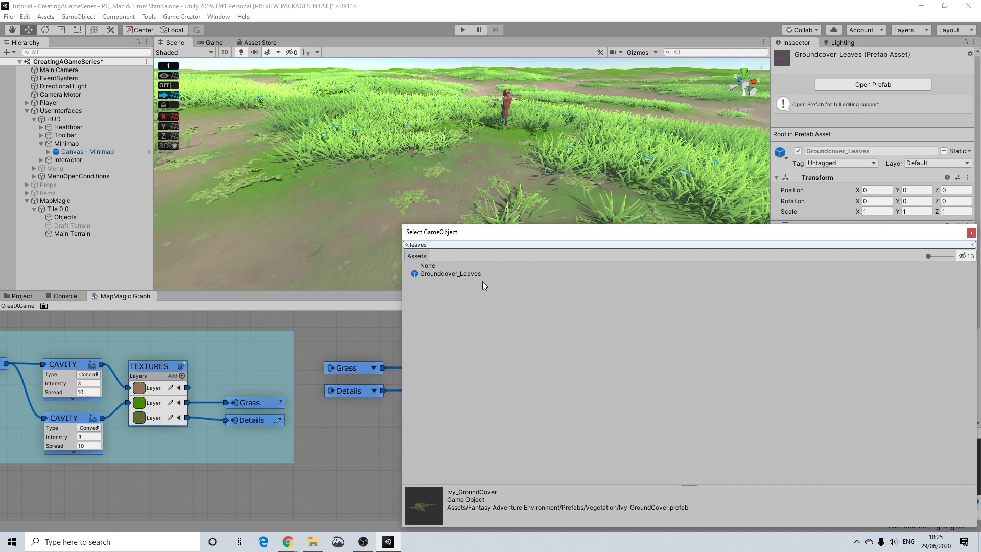
click(482, 274)
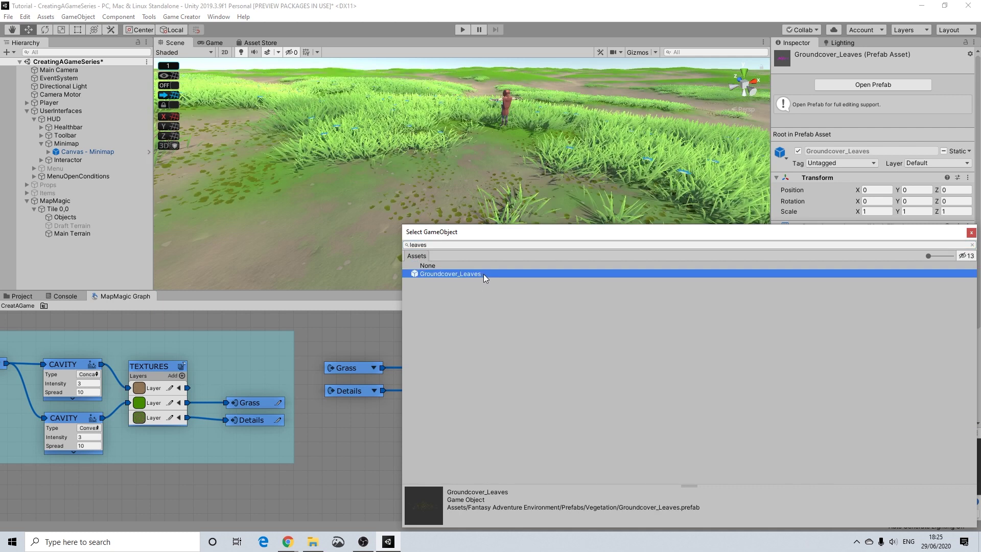
click(971, 233)
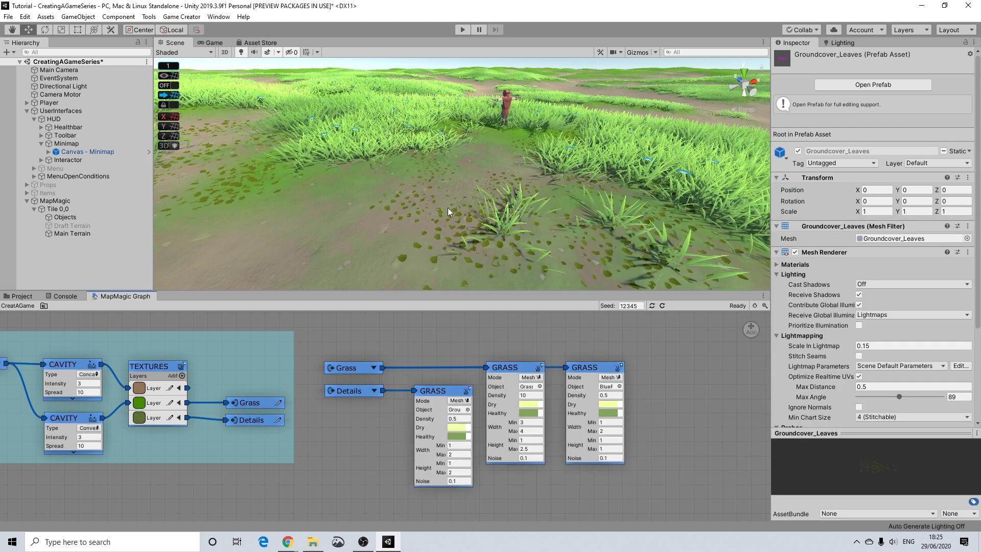
Examine the scattered ground leaves around the Player up close, from farther away and from above
scroll(397, 227, down, 3)
alt+drag(398, 227, 401, 261)
right_drag(401, 262, 453, 199)
middle_drag(453, 195, 447, 220)
scroll(448, 220, up, 4)
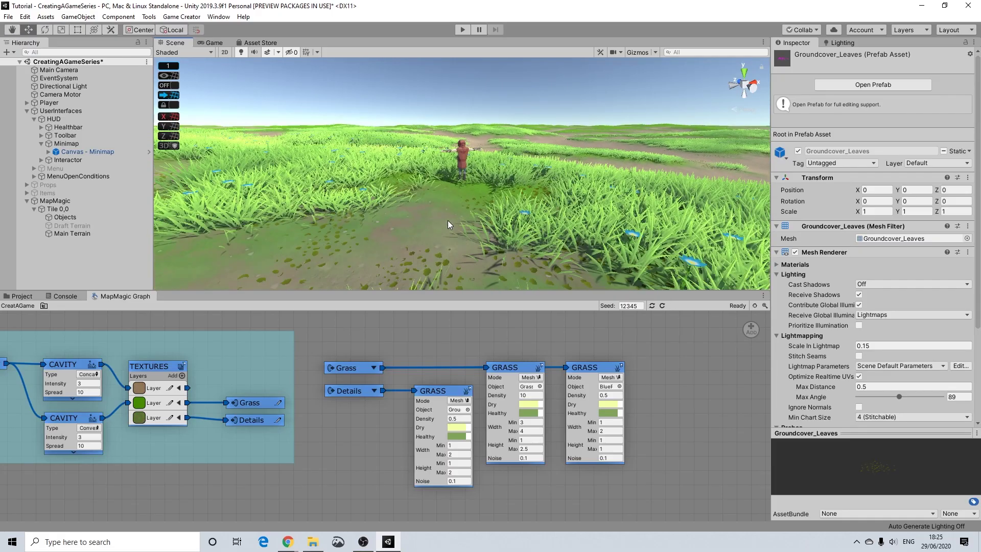
key(s)
right_drag(447, 220, 440, 247)
scroll(439, 247, down, 3)
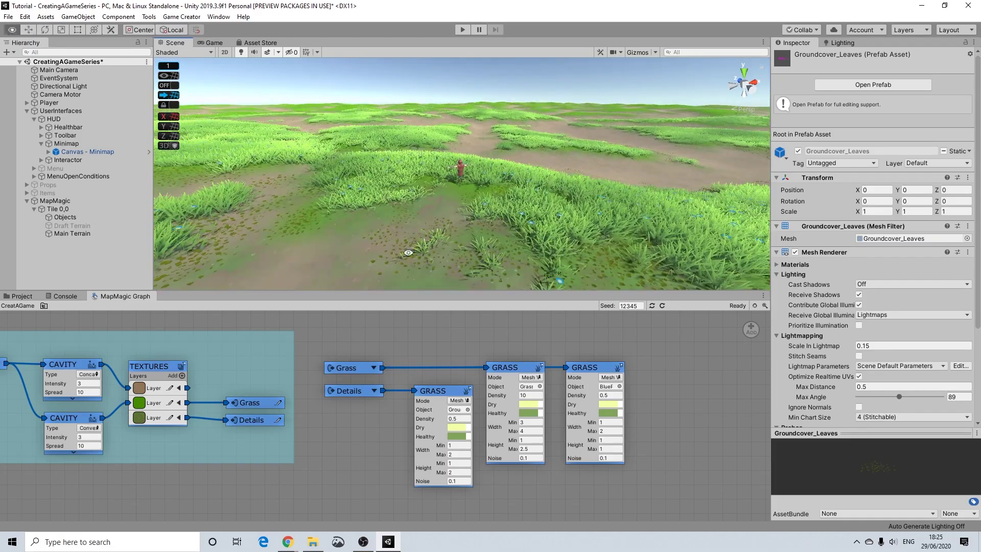
alt+drag(440, 247, 271, 359)
scroll(422, 157, down, 4)
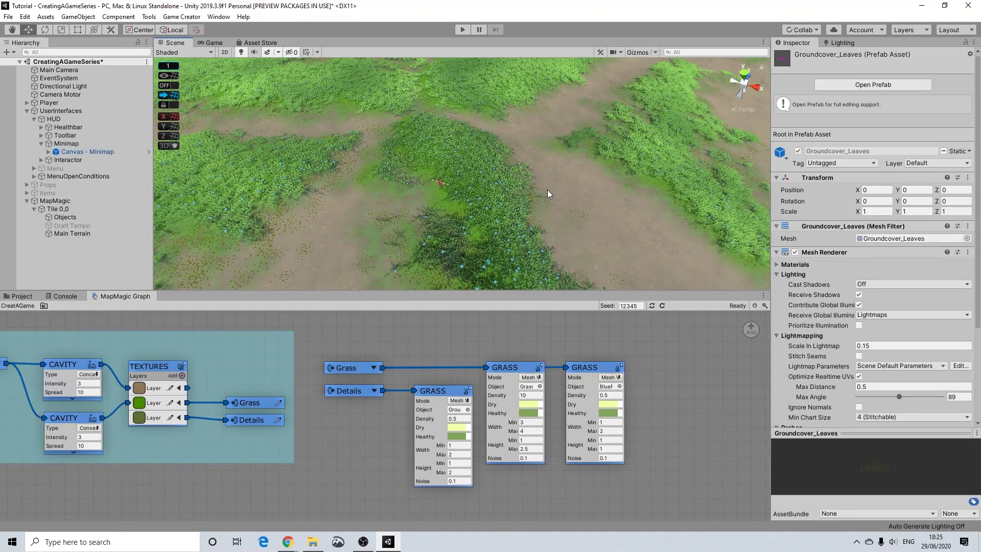
Try a Levels node on the link between the Grass portal and the flower Grass node, and remove it
middle_drag(662, 203, 380, 195)
right_drag(463, 248, 557, 168)
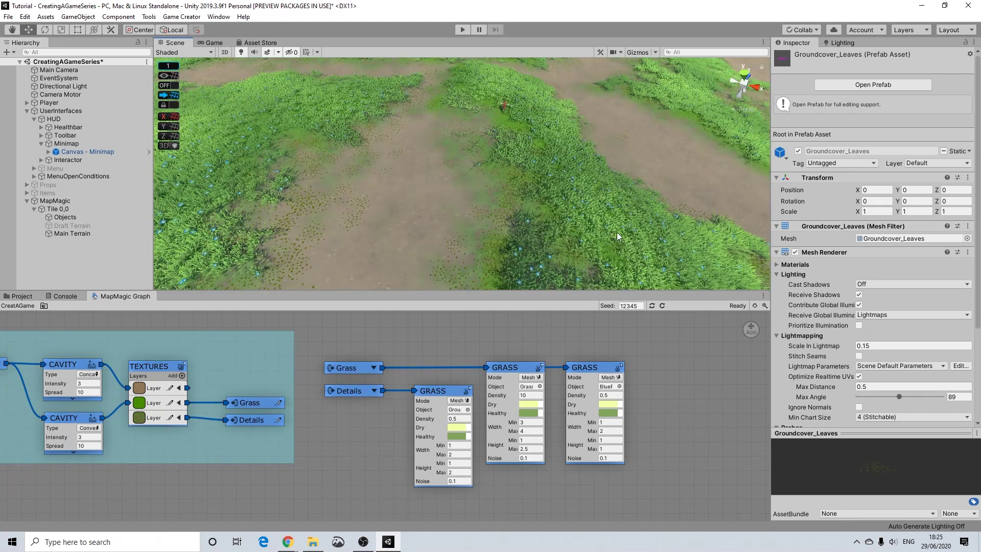
right_drag(420, 124, 405, 173)
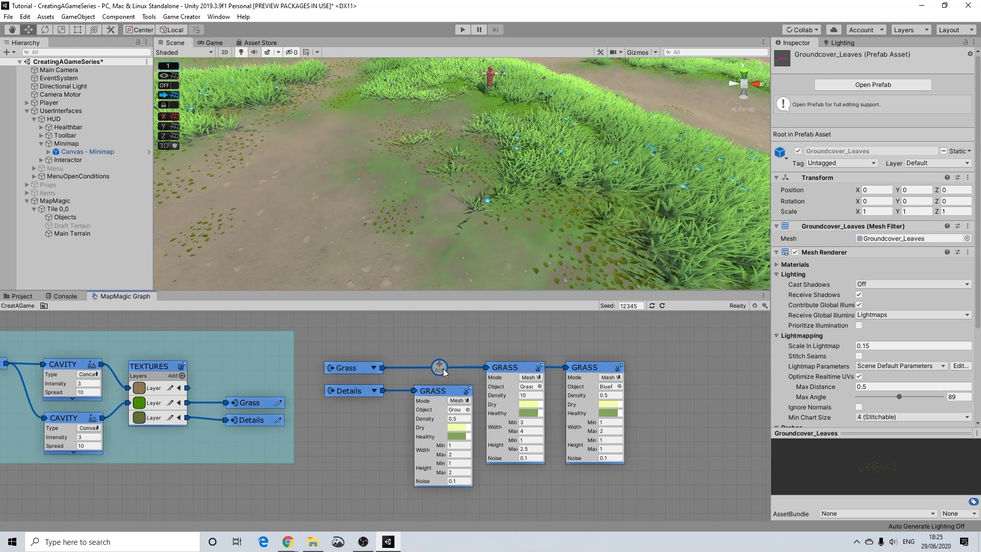
click(444, 369)
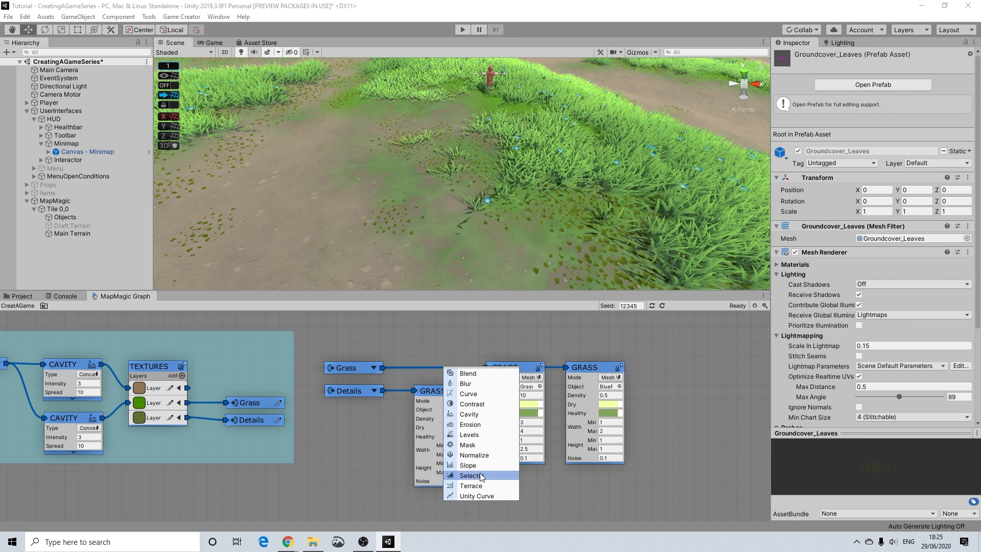
click(468, 434)
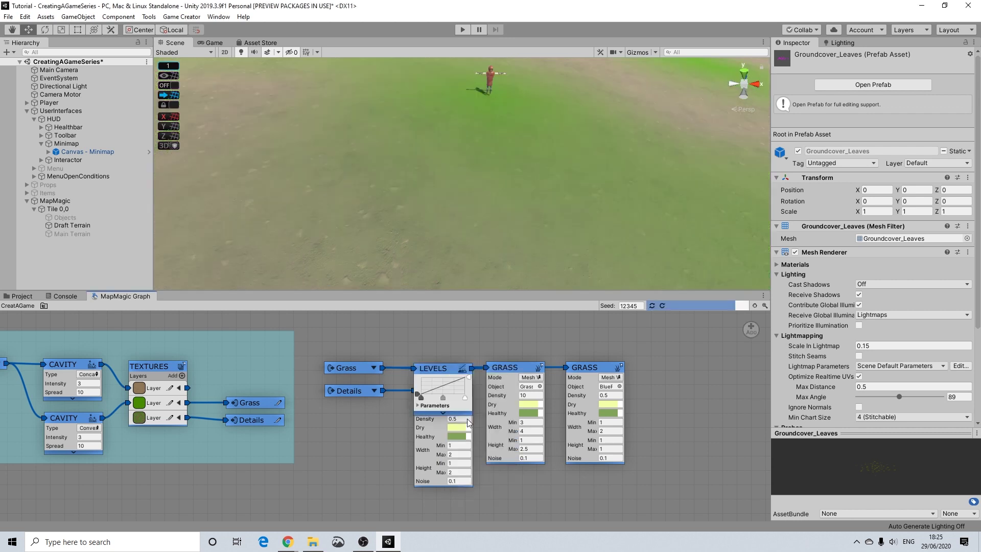
drag(450, 368, 461, 322)
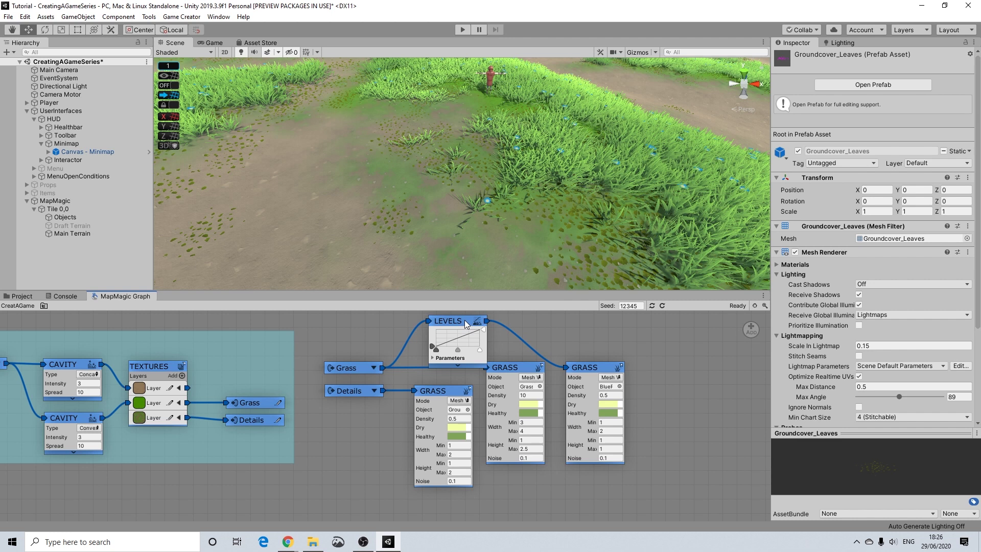
right_click(464, 320)
mouse_move(496, 336)
click(565, 376)
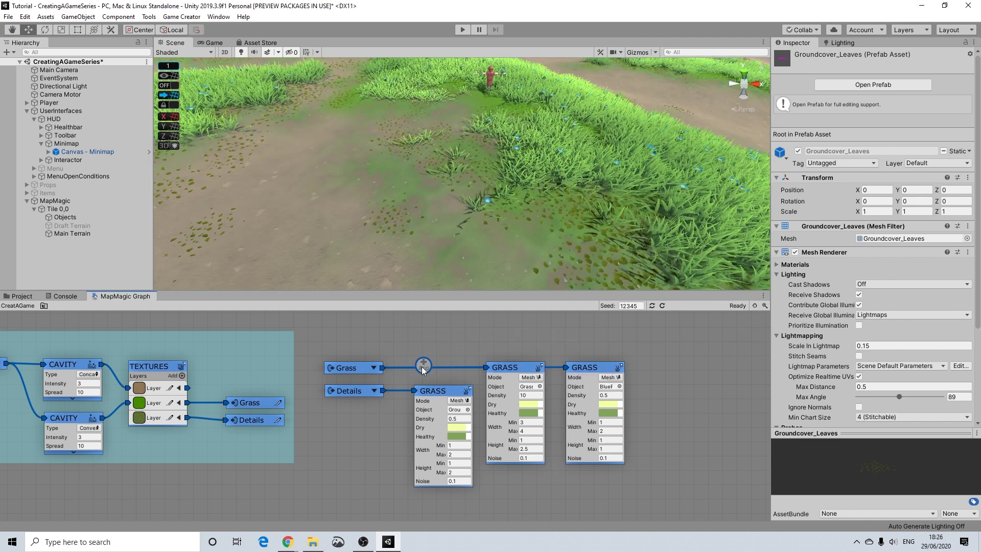
Try Levels on the flower Grass node's input again, raising the low end of its curve, and remove the node
click(429, 368)
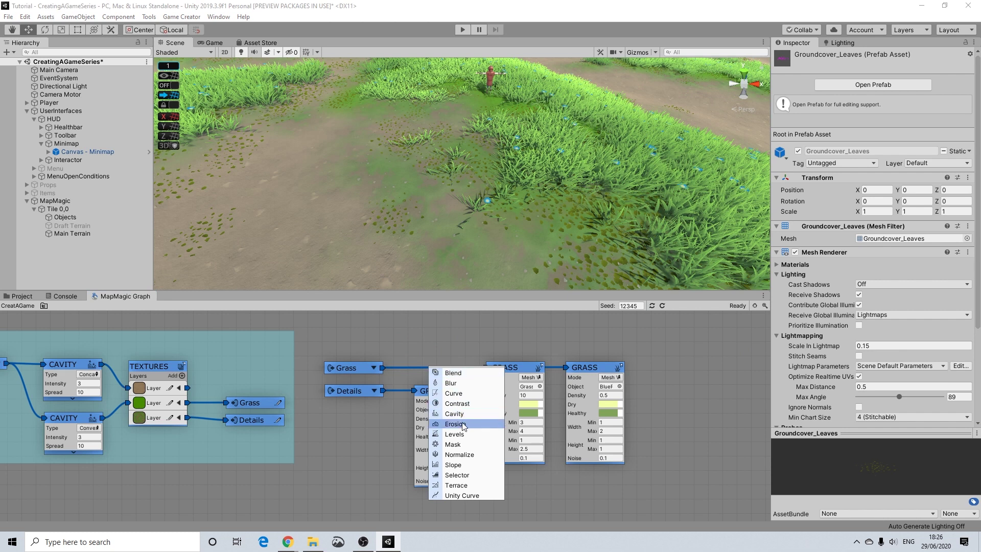
click(455, 434)
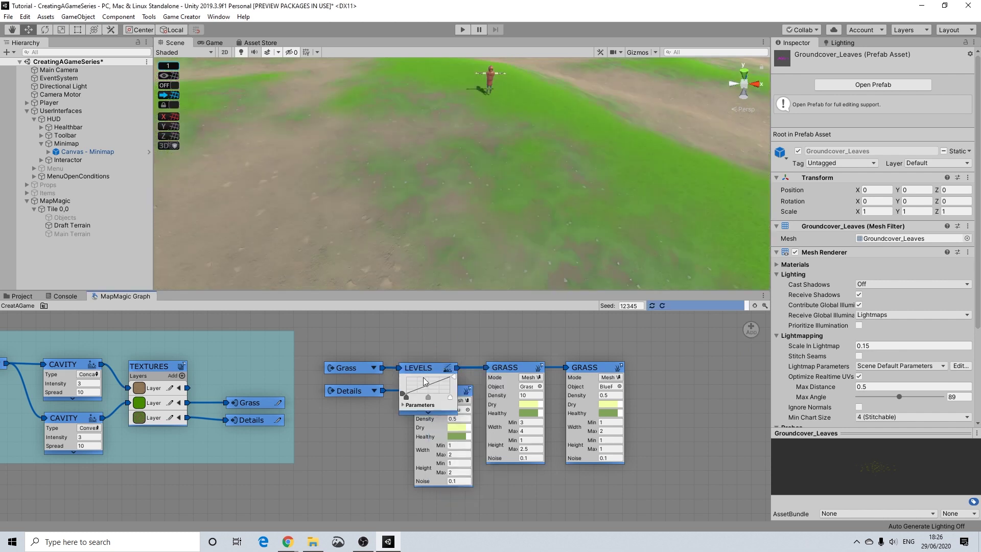
drag(423, 377, 432, 335)
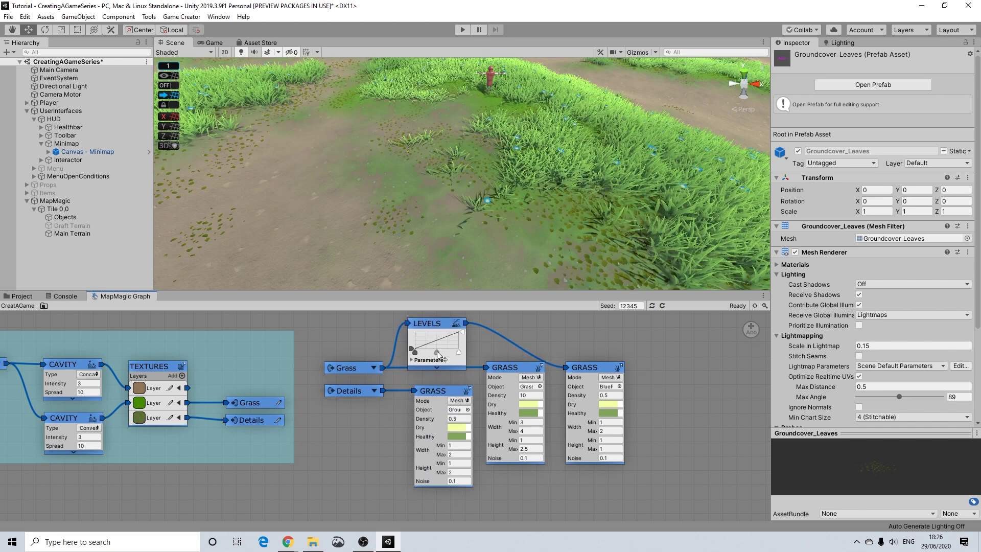
mouse_move(416, 353)
mouse_down()
mouse_move(462, 345)
mouse_move(462, 355)
mouse_move(468, 338)
mouse_move(423, 353)
mouse_move(410, 339)
mouse_move(410, 360)
mouse_move(413, 338)
mouse_up()
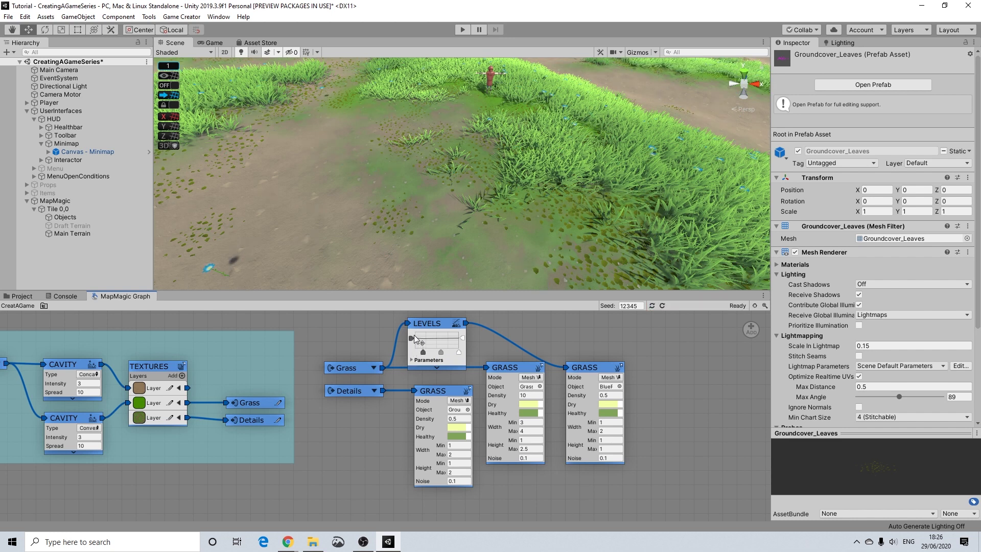
right_click(439, 324)
mouse_move(504, 344)
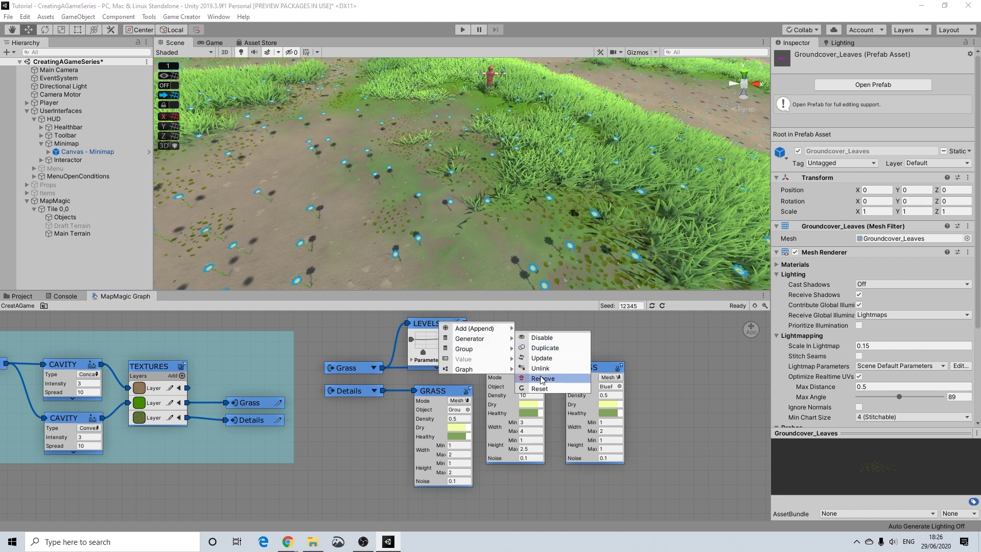
click(543, 379)
Shift the tall grass node, insert a Levels node ahead of it with a flattened curve, and examine the thinned grass
drag(515, 368, 526, 388)
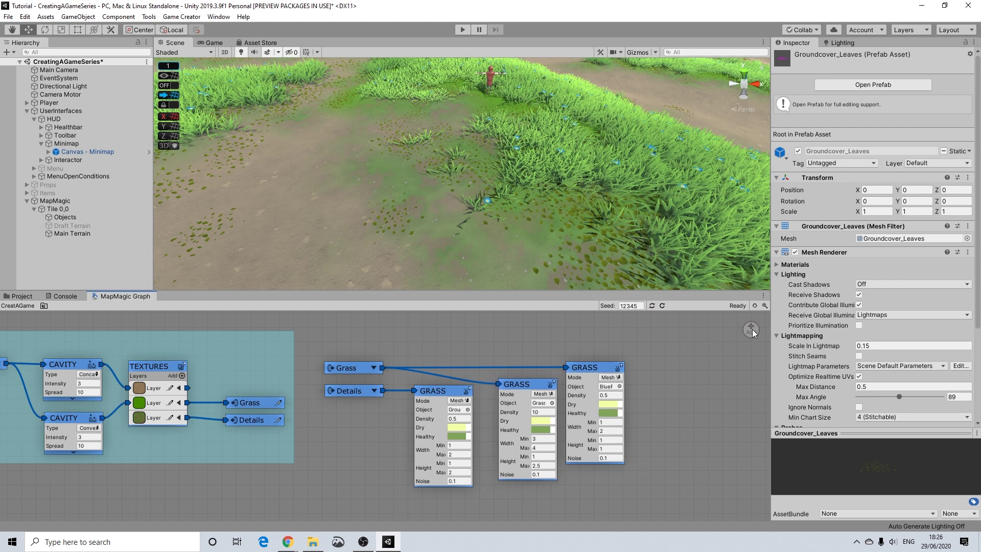
right_click(484, 382)
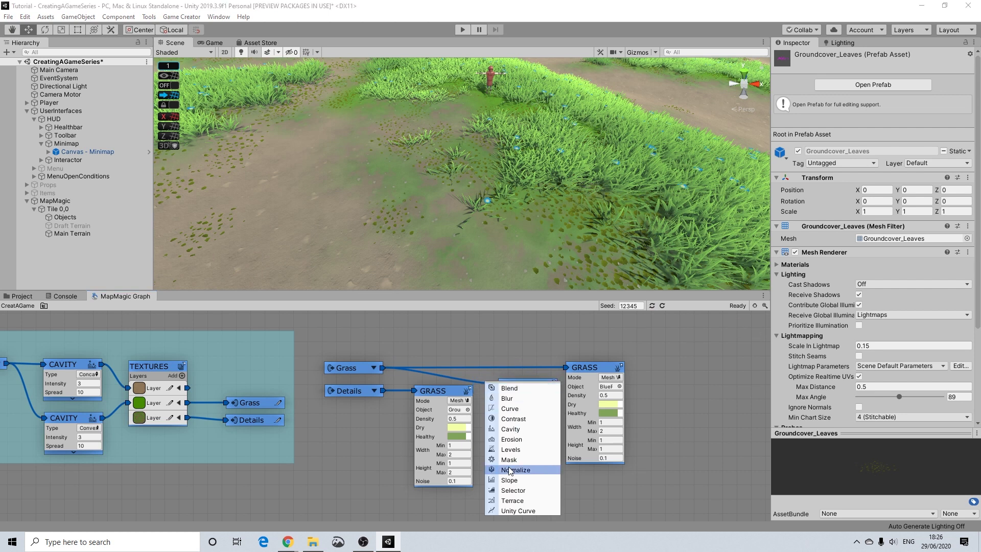
click(510, 449)
drag(463, 375, 478, 351)
scroll(587, 256, down, 15)
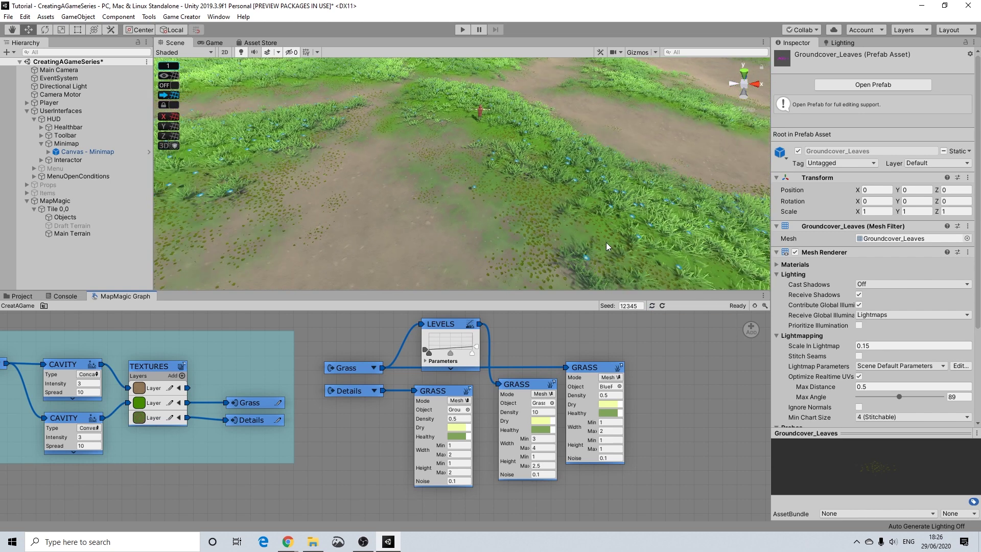
alt+drag(536, 215, 402, 214)
right_drag(402, 213, 356, 202)
scroll(356, 198, up, 1)
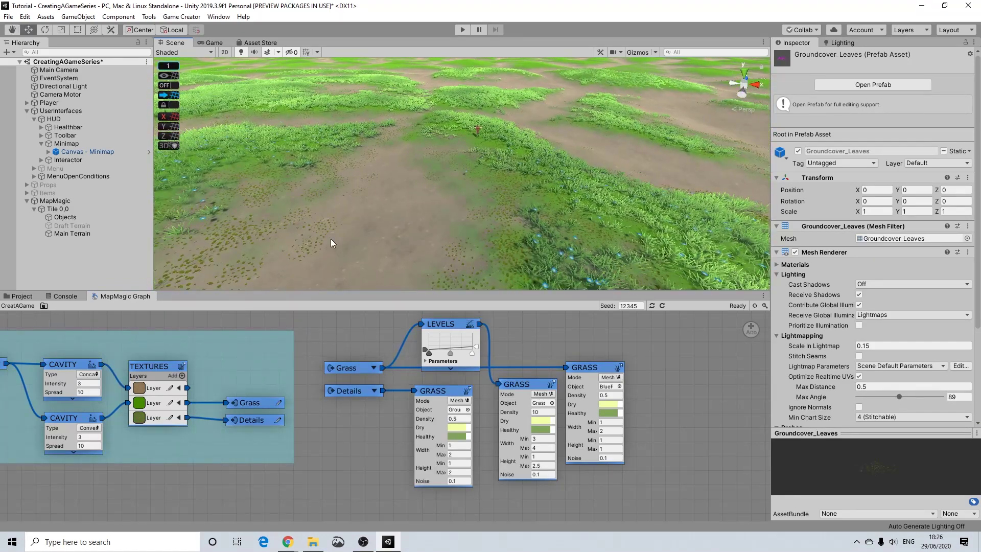
middle_drag(330, 238, 394, 253)
middle_drag(529, 176, 503, 201)
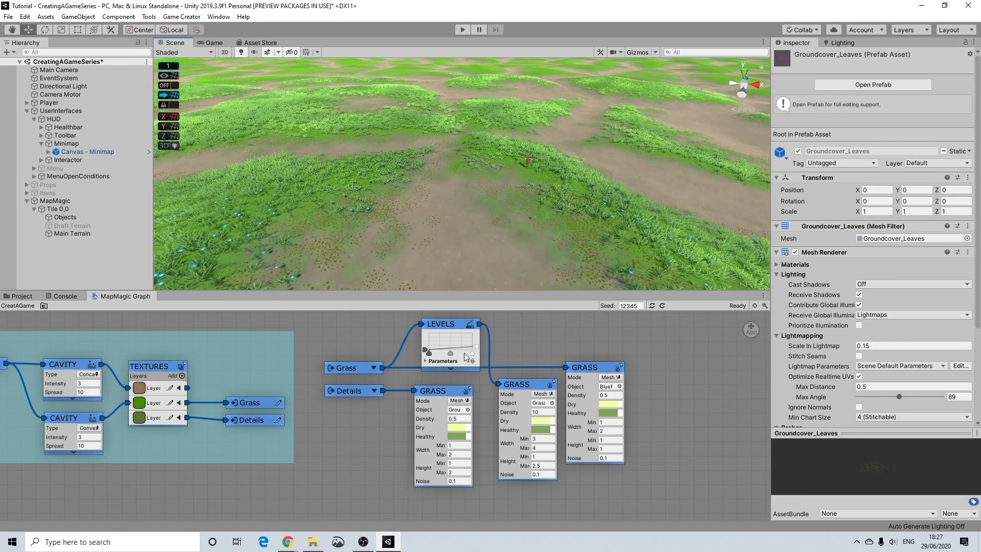
Remove the Levels node feeding the tall grass node
drag(450, 321, 455, 320)
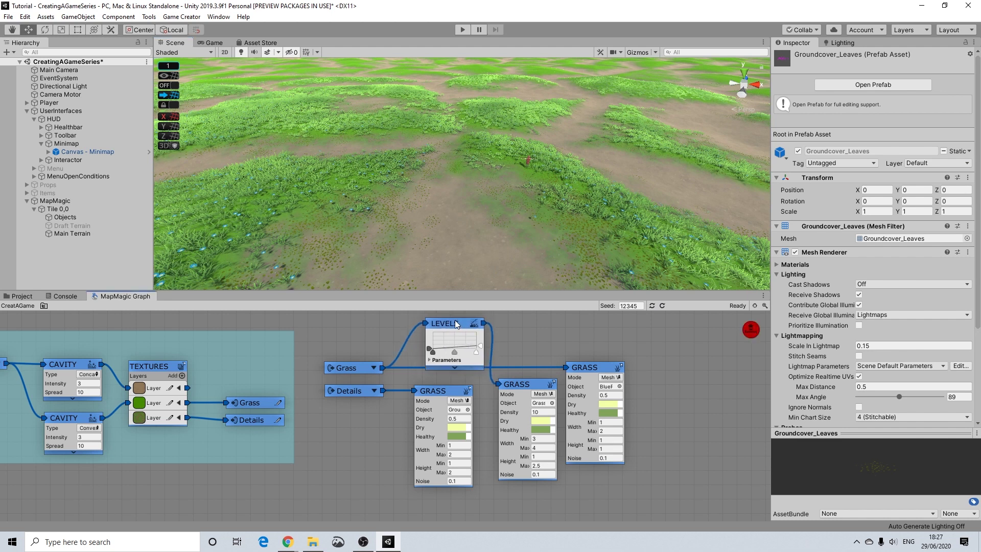
right_click(458, 323)
mouse_move(521, 338)
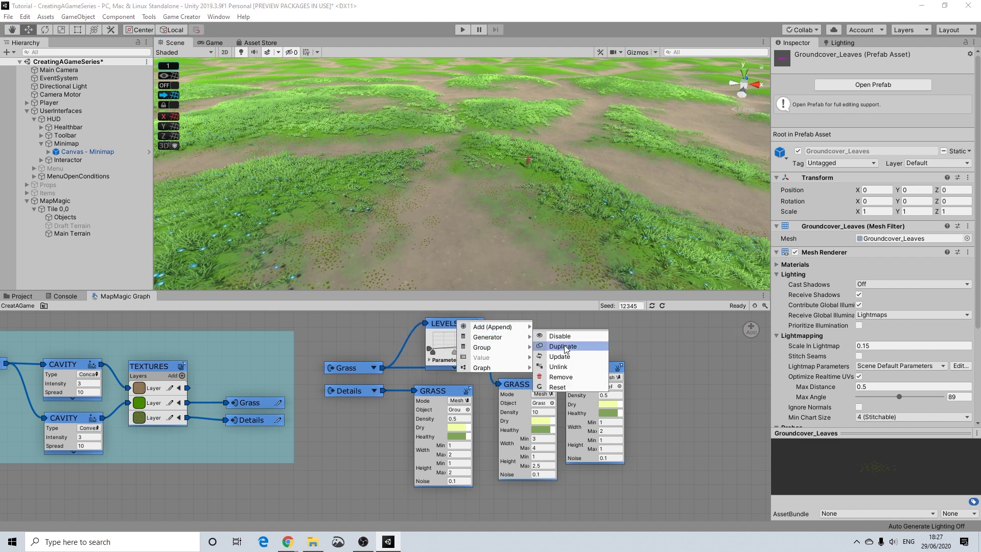
click(561, 377)
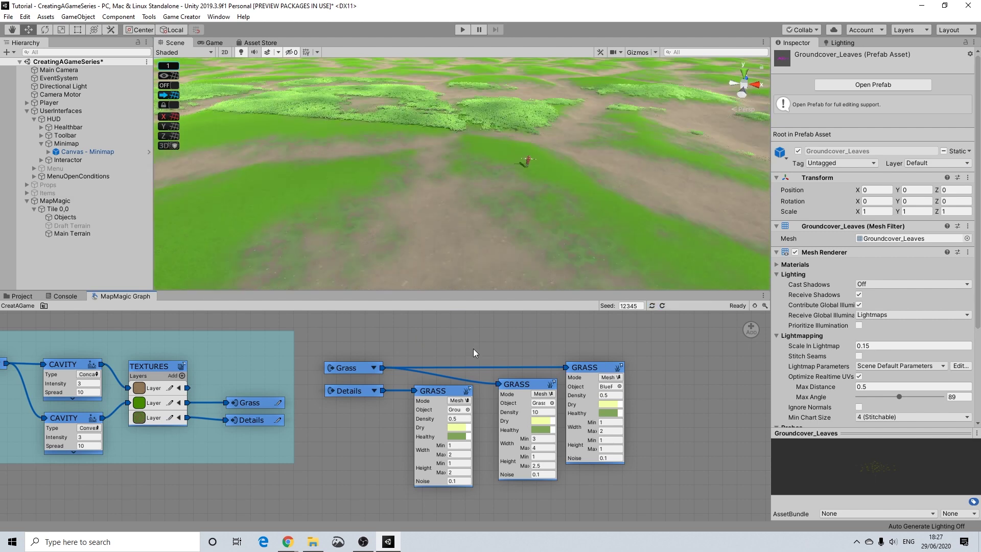
Add an initial Scatter objects node to the graph and place it below the Details portal
scroll(475, 233, up, 10)
middle_drag(523, 235, 400, 234)
scroll(539, 370, down, 3)
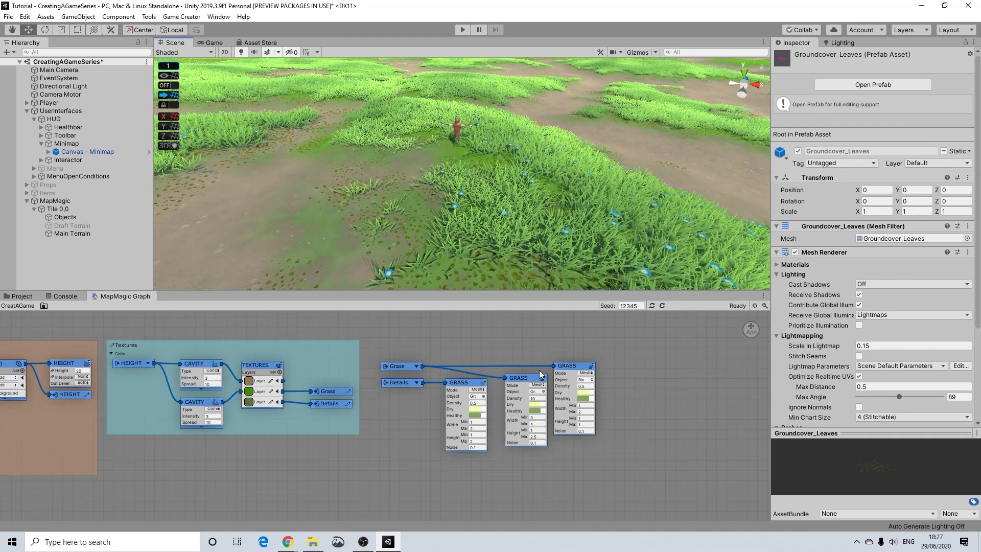
scroll(414, 273, down, 5)
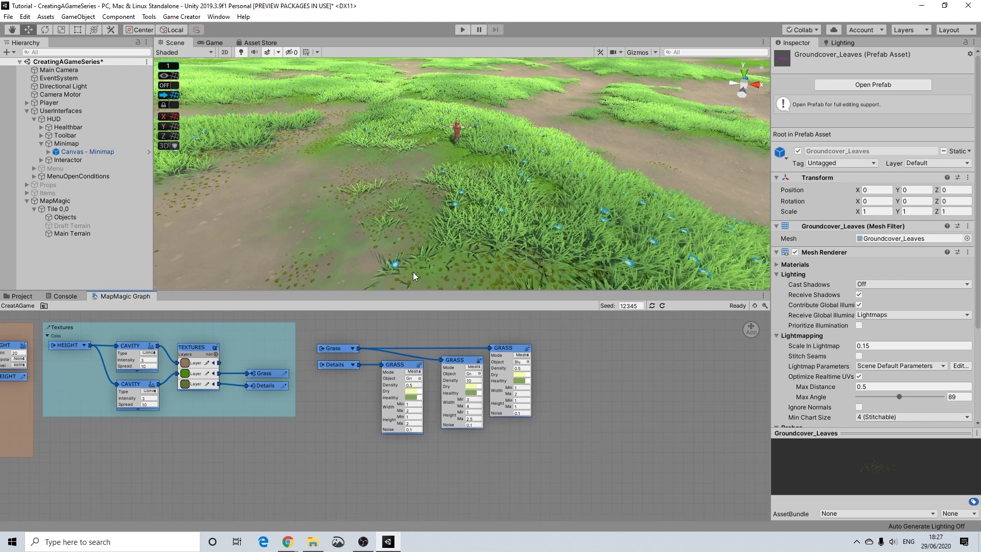
right_click(595, 338)
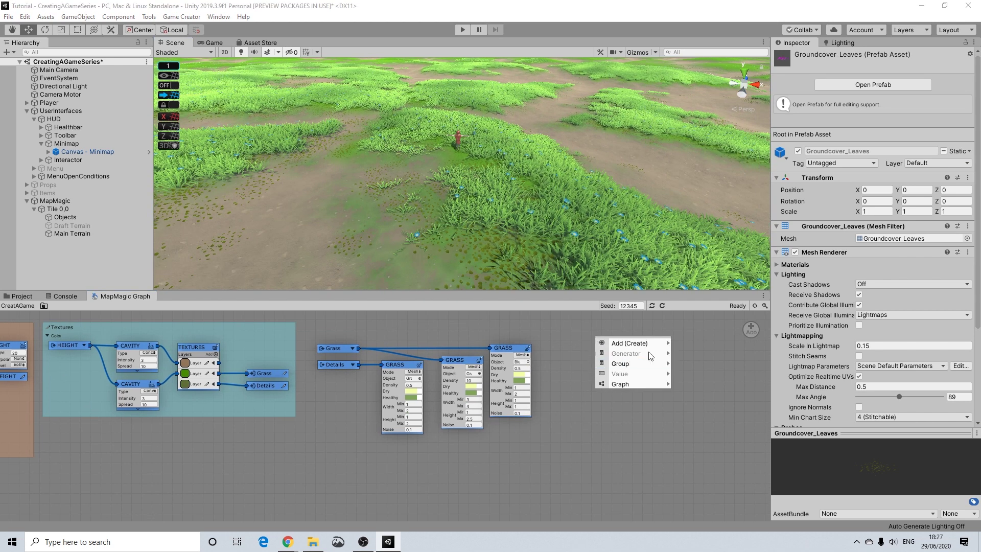
mouse_move(649, 343)
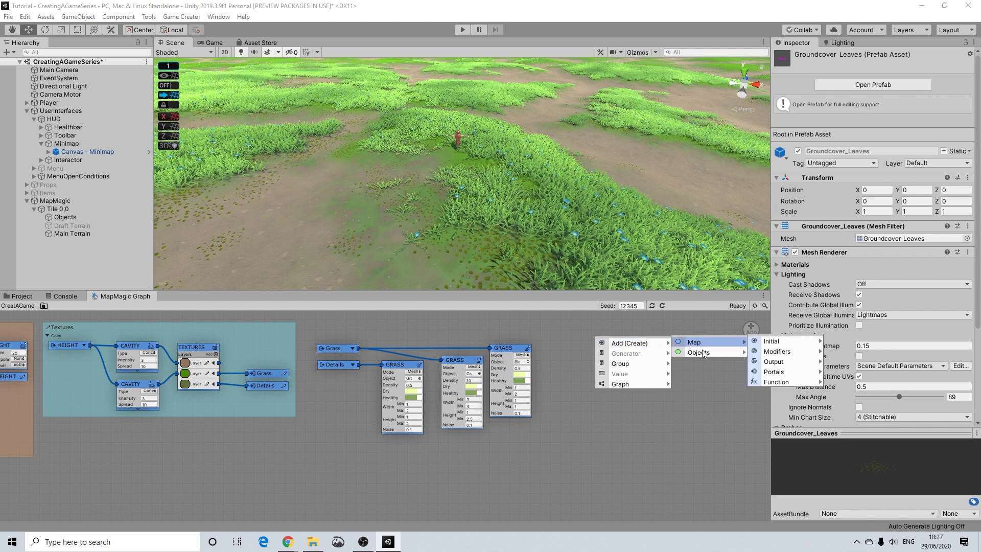
mouse_move(710, 351)
mouse_move(779, 357)
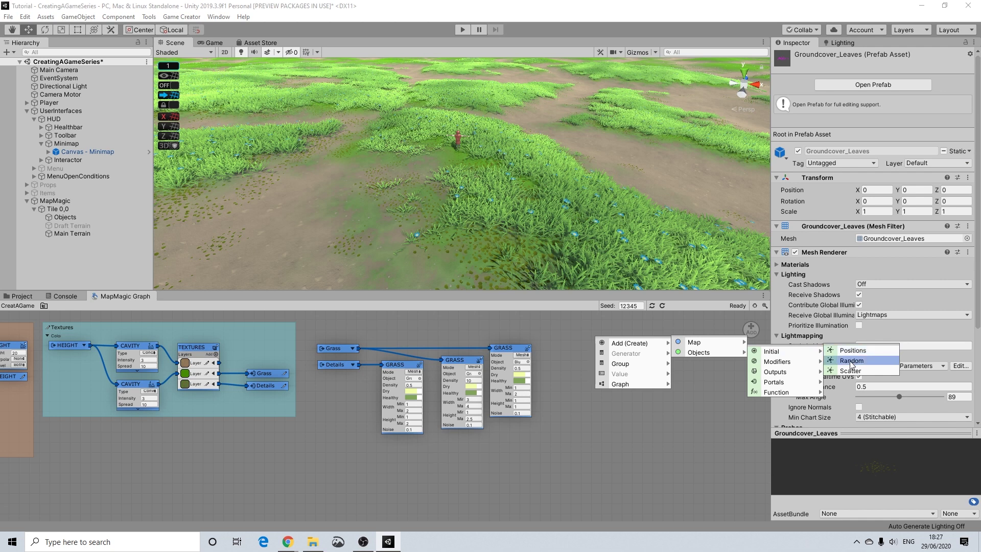
click(850, 370)
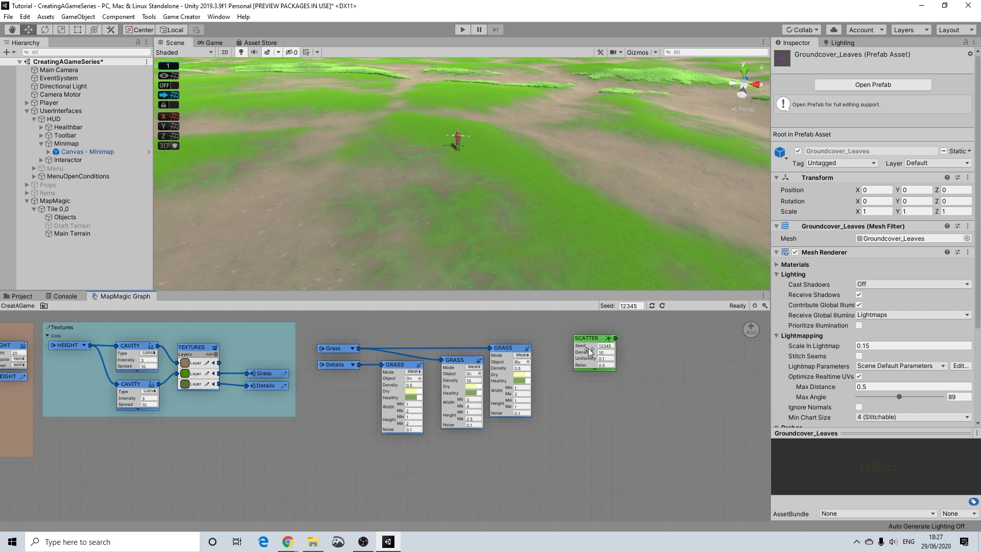
drag(596, 343, 336, 449)
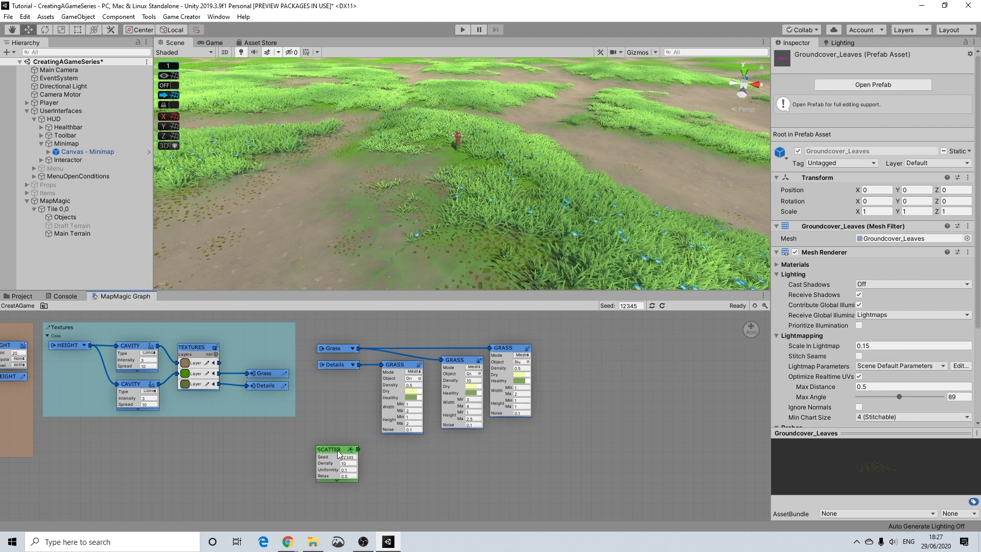
Add an objects Mask modifier beside the Scatter node and connect the Scatter output to its Input
drag(403, 367, 451, 361)
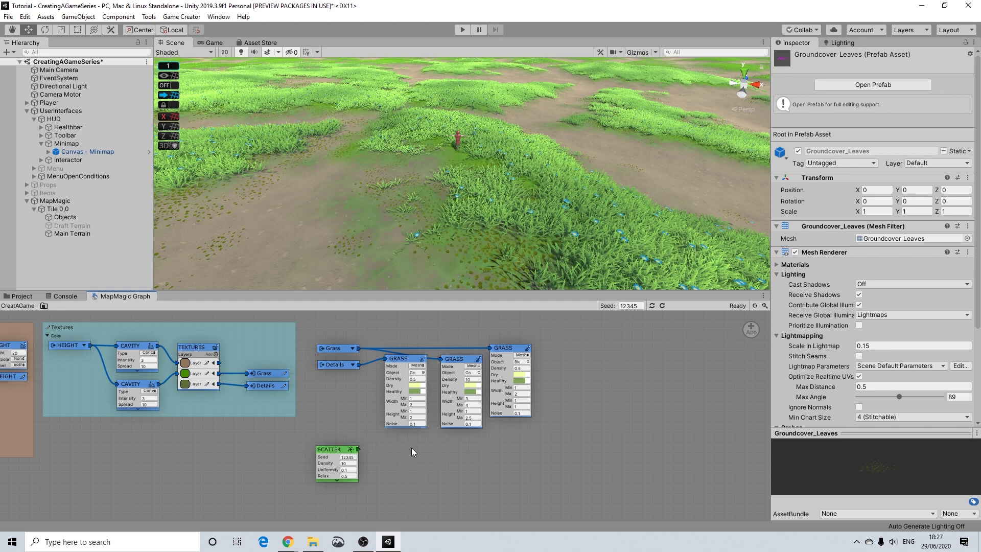
right_click(384, 453)
mouse_move(434, 456)
mouse_move(517, 457)
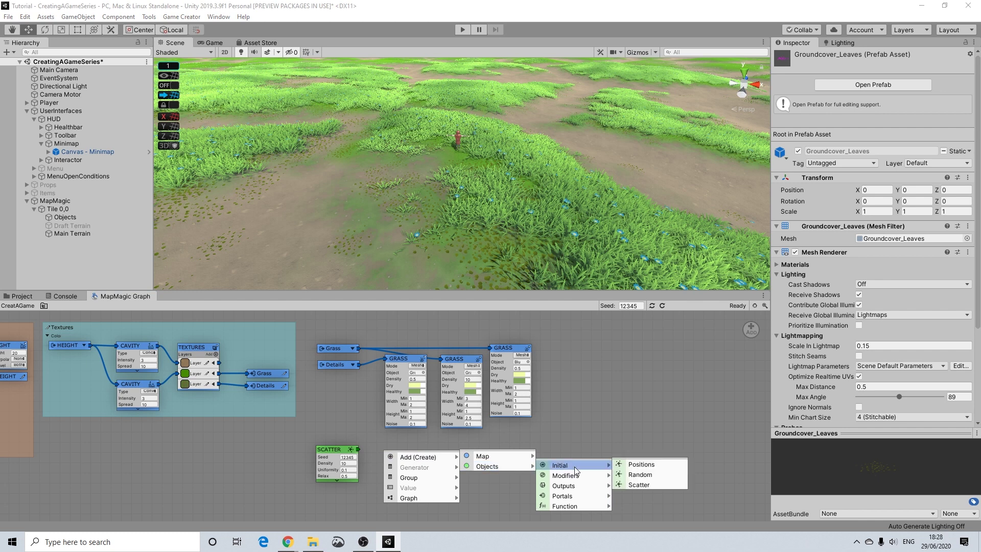
mouse_move(607, 471)
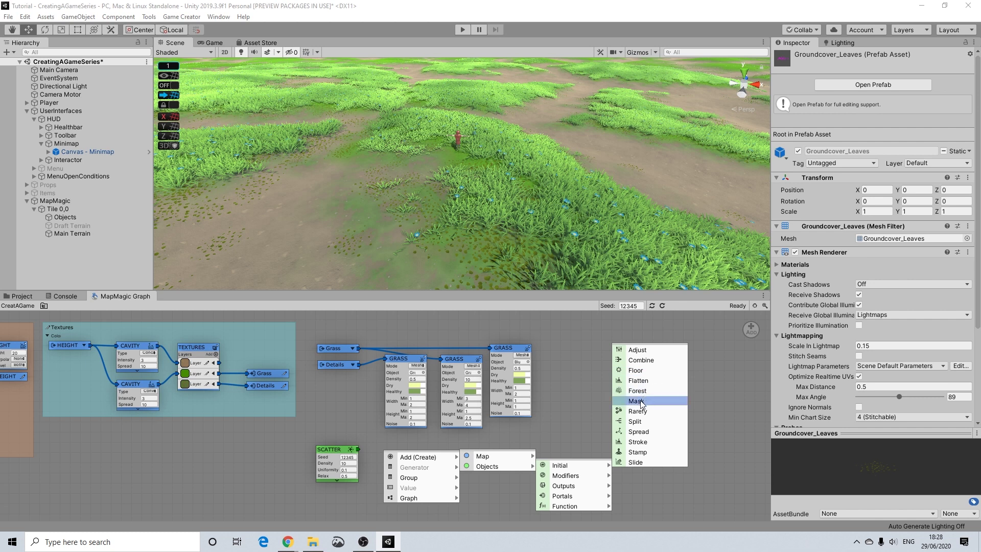
click(639, 401)
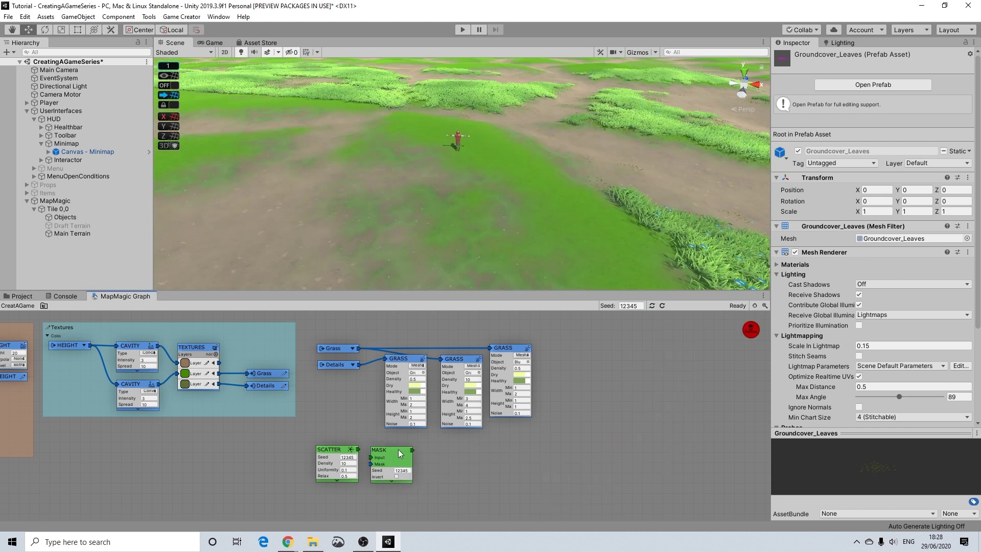
drag(403, 448, 405, 450)
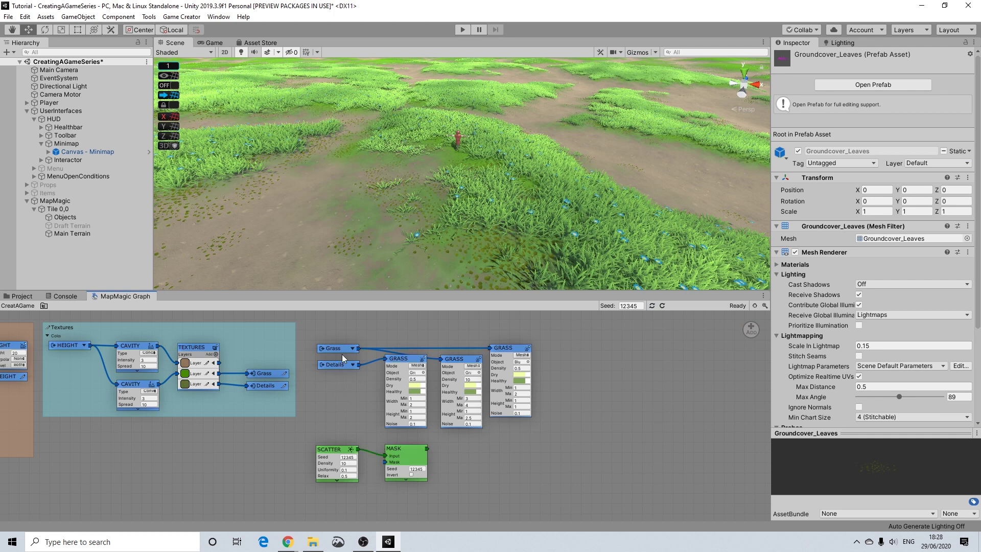
Feed an existing texture layer portal into the Mask input of the Mask node
right_click(370, 499)
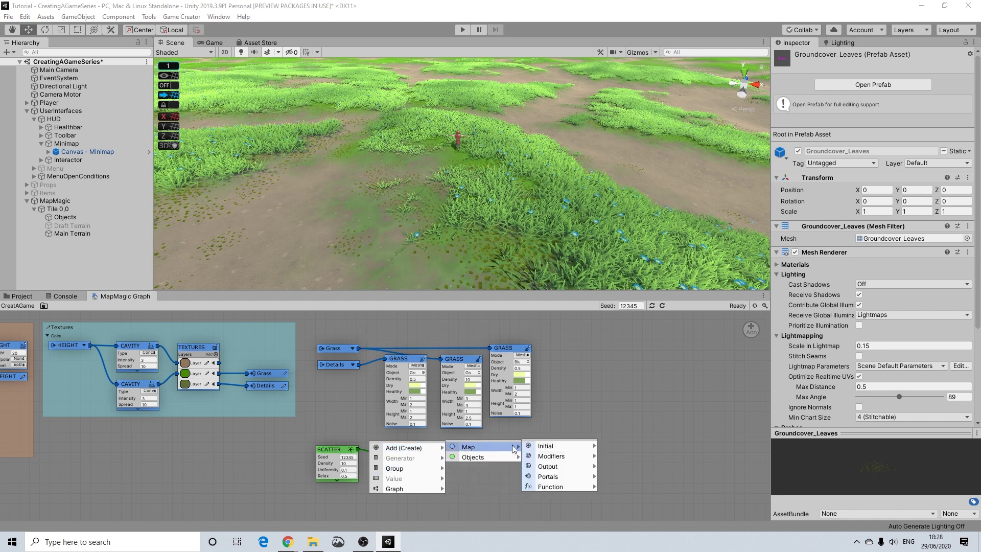
mouse_move(548, 466)
mouse_move(578, 479)
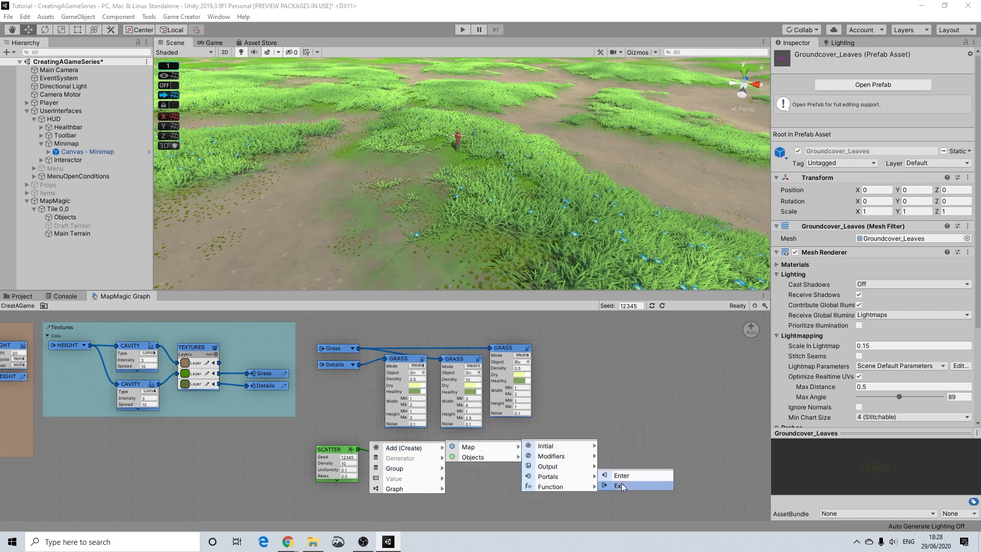
click(621, 486)
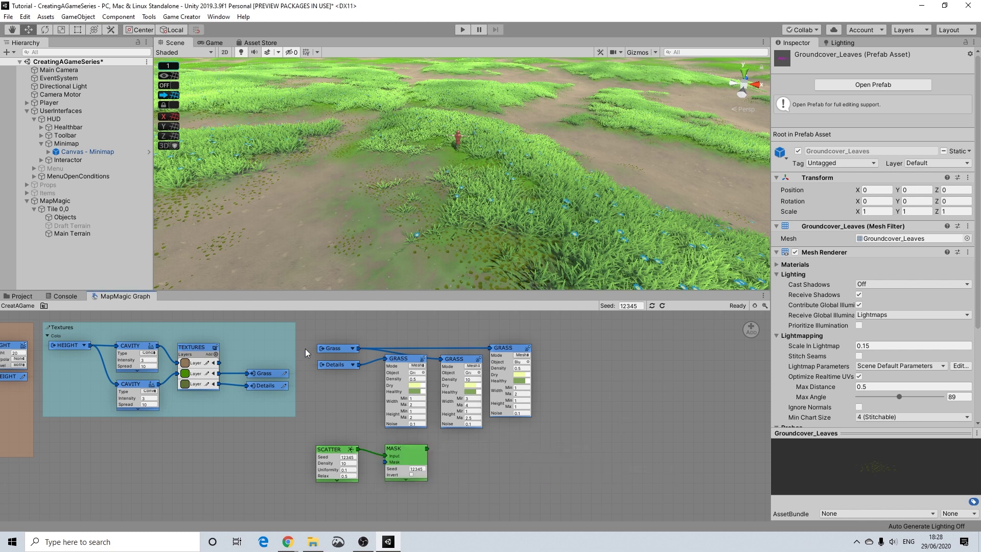
drag(352, 408, 385, 462)
Add a Trees output node beside the Mask node, fed by the Mask output
right_click(465, 454)
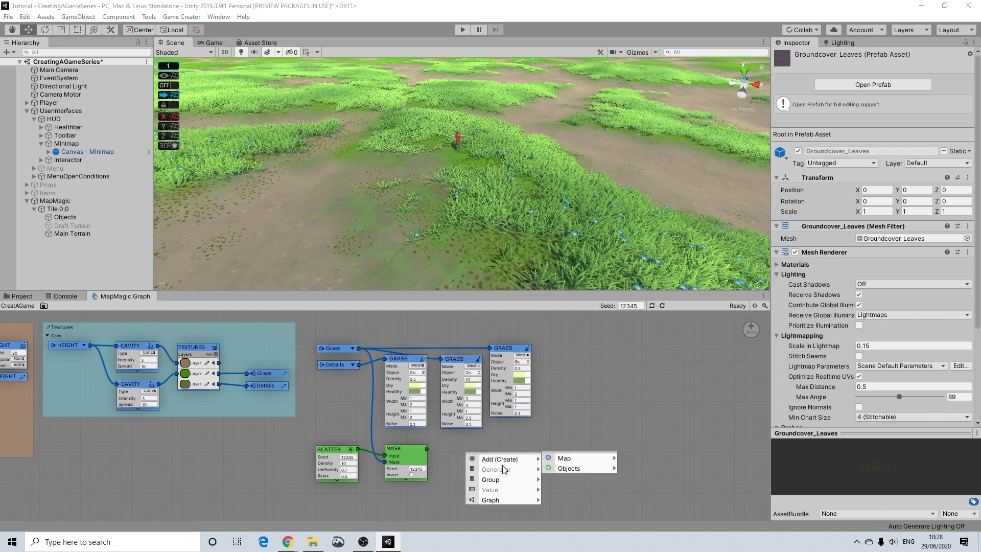
mouse_move(609, 470)
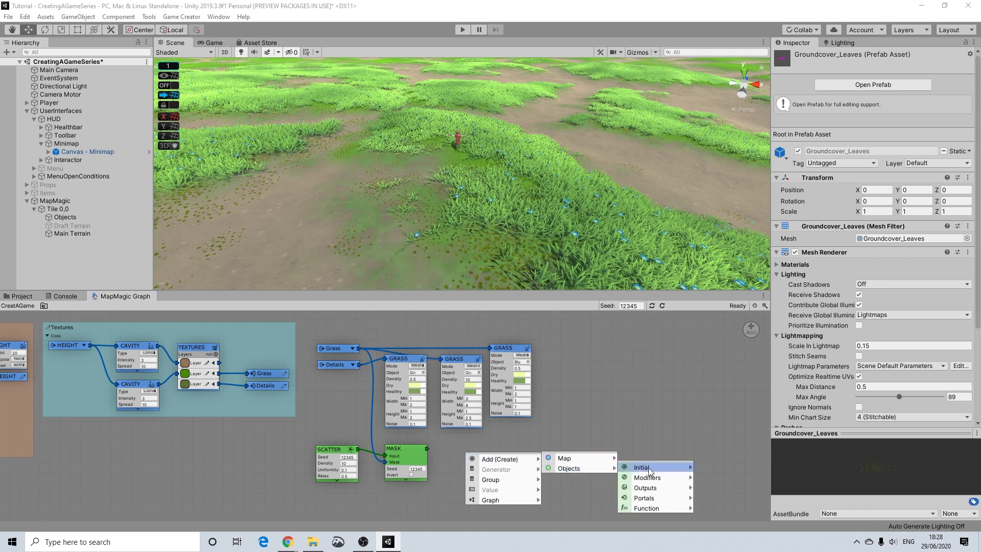
mouse_move(685, 489)
click(721, 497)
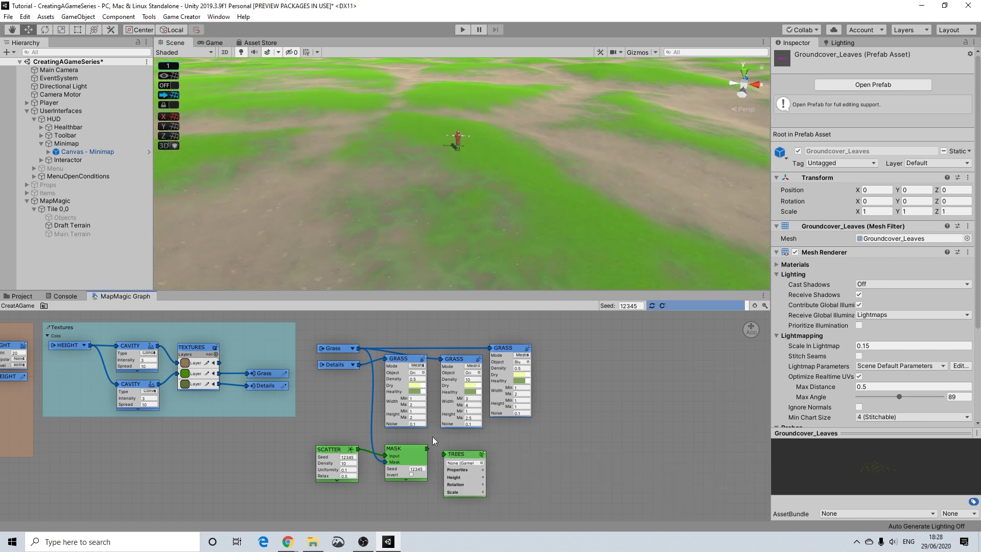
click(478, 457)
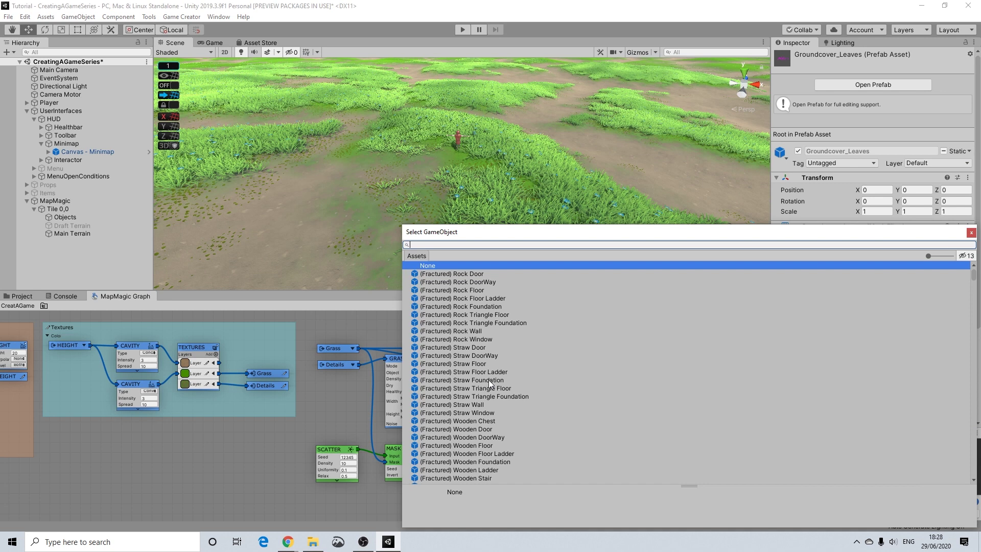
text(brea)
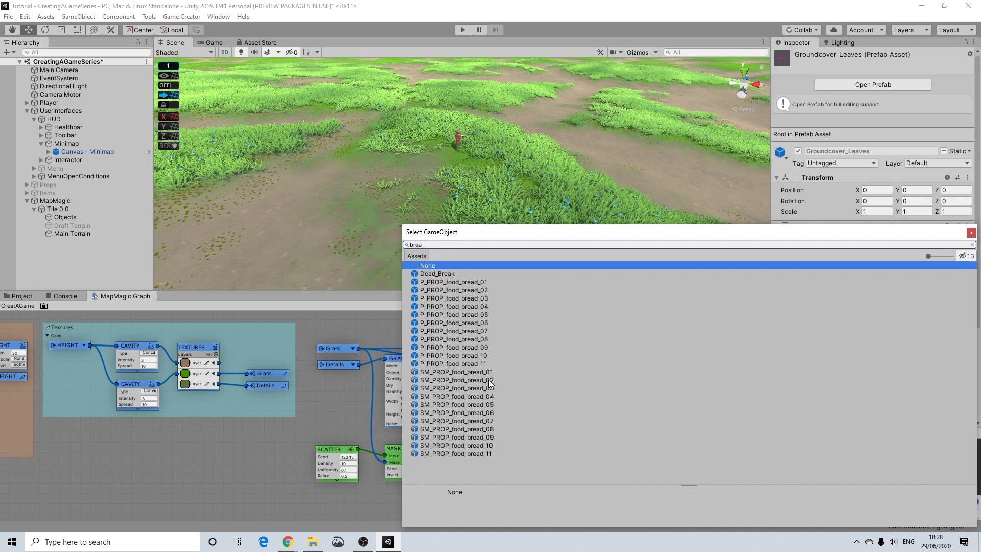
click(972, 244)
click(971, 233)
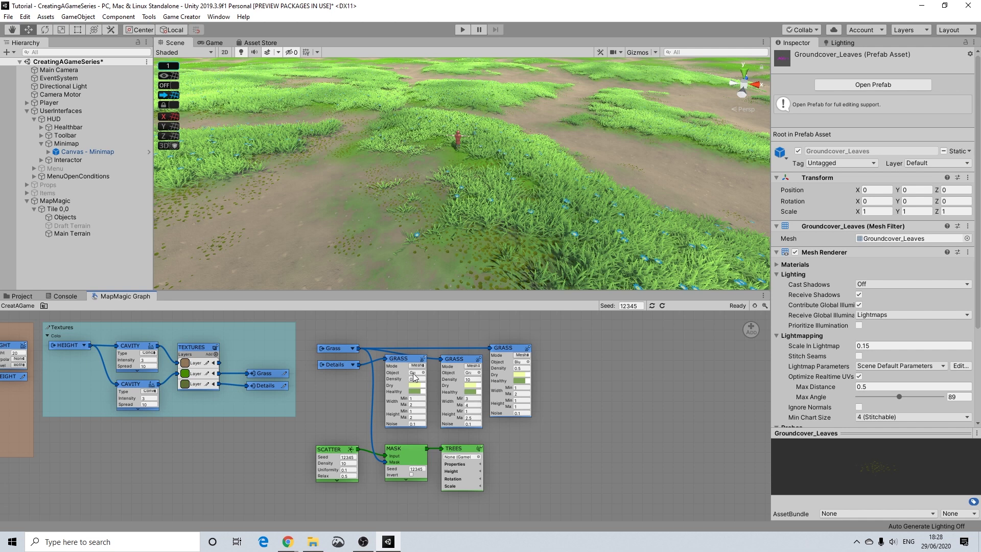
Look up the tree prefab names in the Standard Trees folder of Stylized Nature - Grasslands, then return to the graph
click(23, 297)
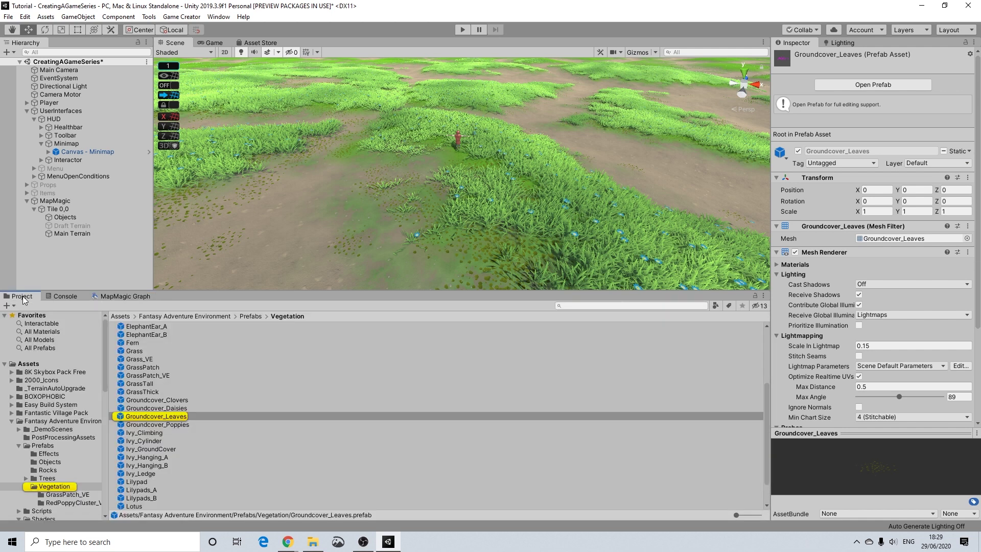
click(120, 297)
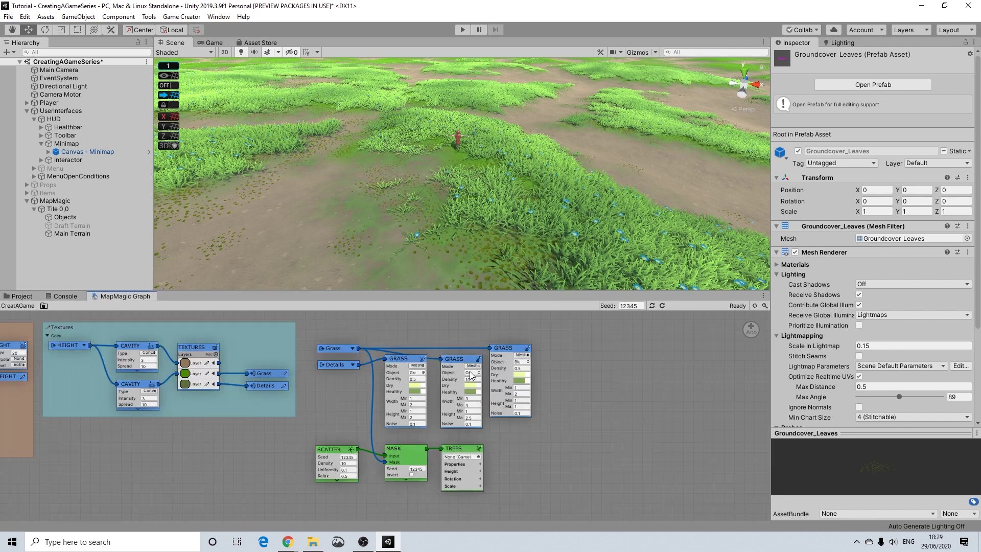
click(31, 297)
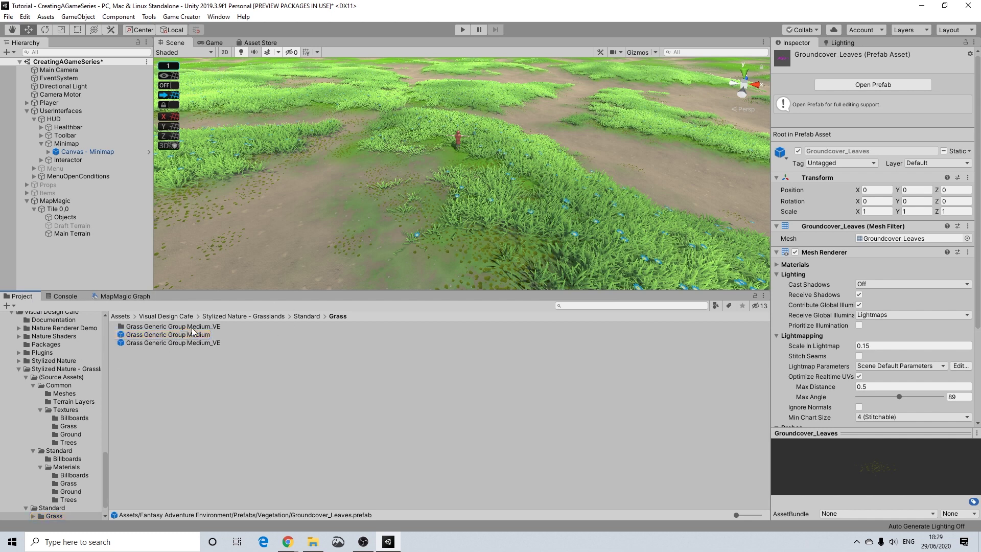
click(305, 317)
double_click(130, 333)
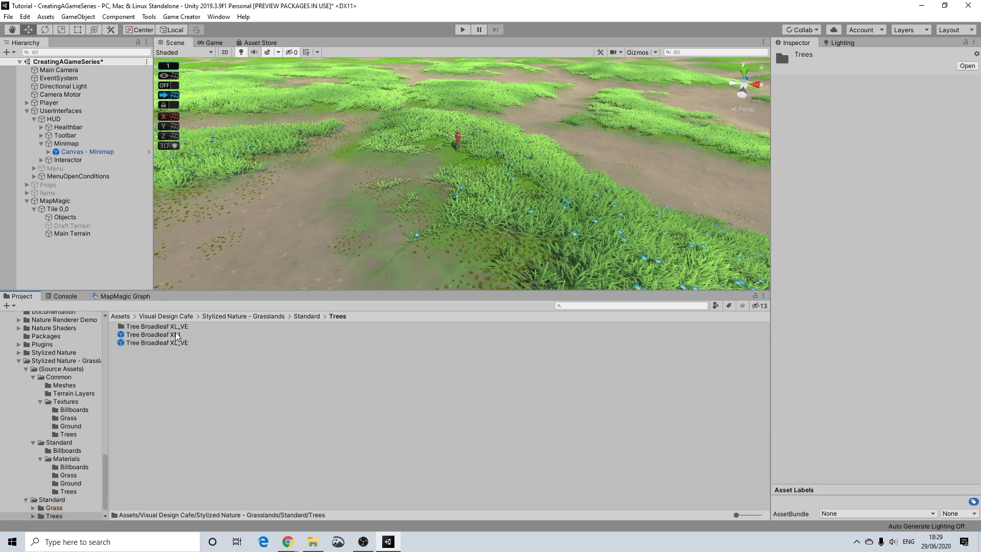
click(122, 297)
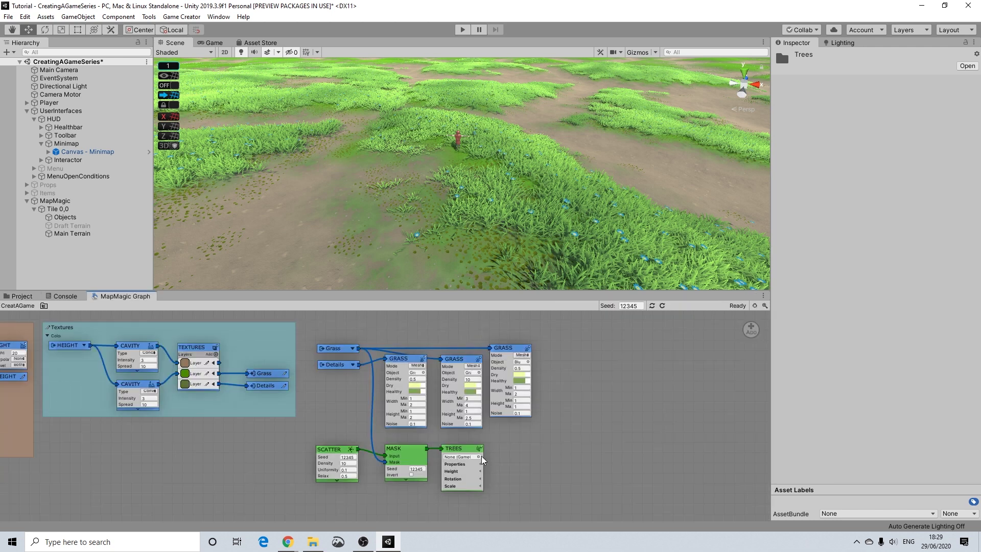
Assign the Tree Broadleaf XL1 prefab to the Trees output node
click(479, 457)
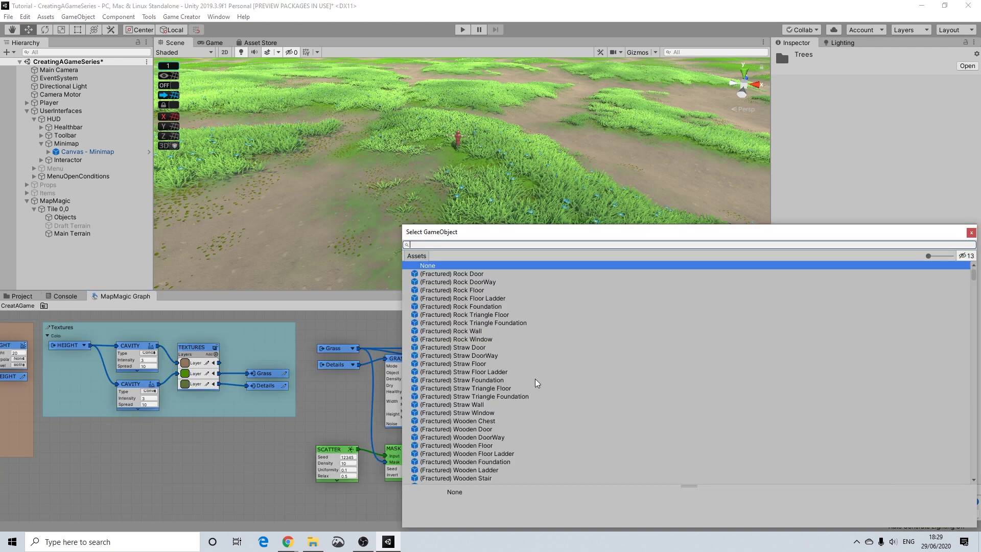
text(broad)
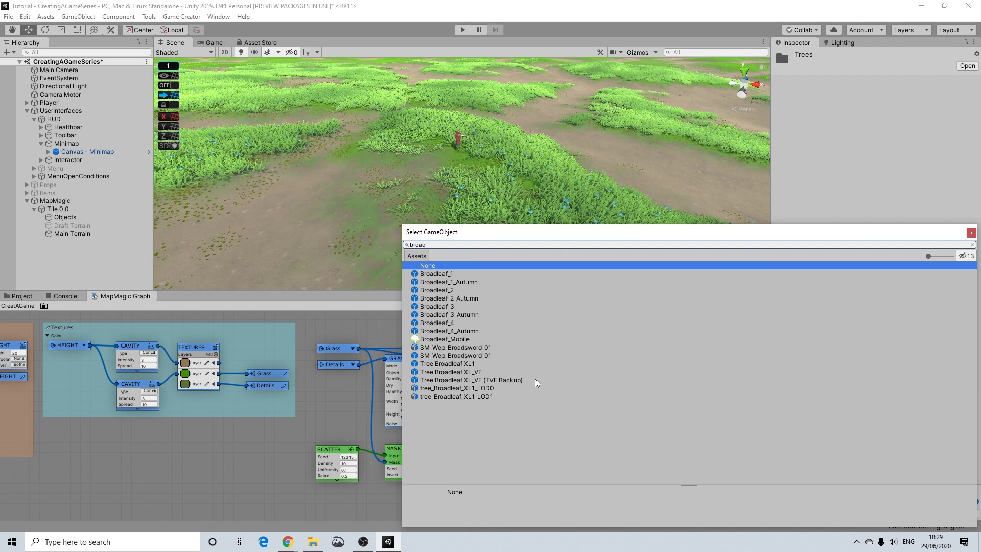
click(470, 364)
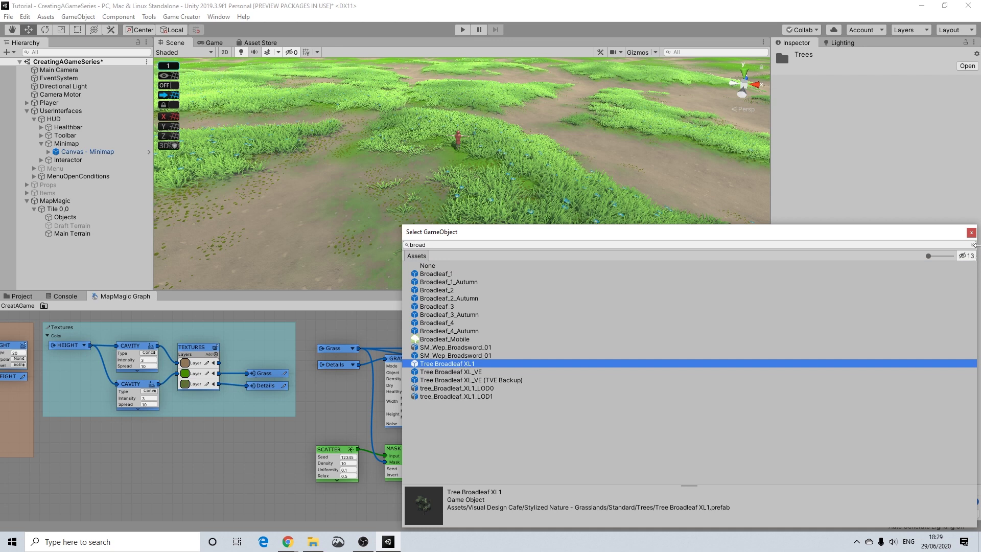
click(971, 233)
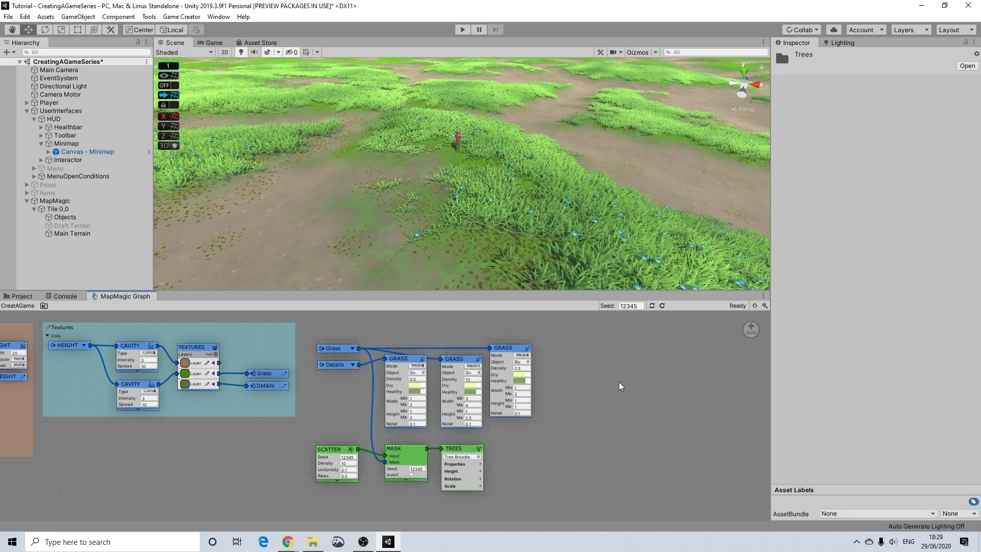
Set the Scatter node's Density to 500 after checking the tree coverage in the scene
scroll(511, 449, down, 2)
scroll(507, 222, down, 6)
alt+drag(535, 218, 406, 169)
right_drag(406, 169, 557, 195)
middle_drag(544, 182, 542, 228)
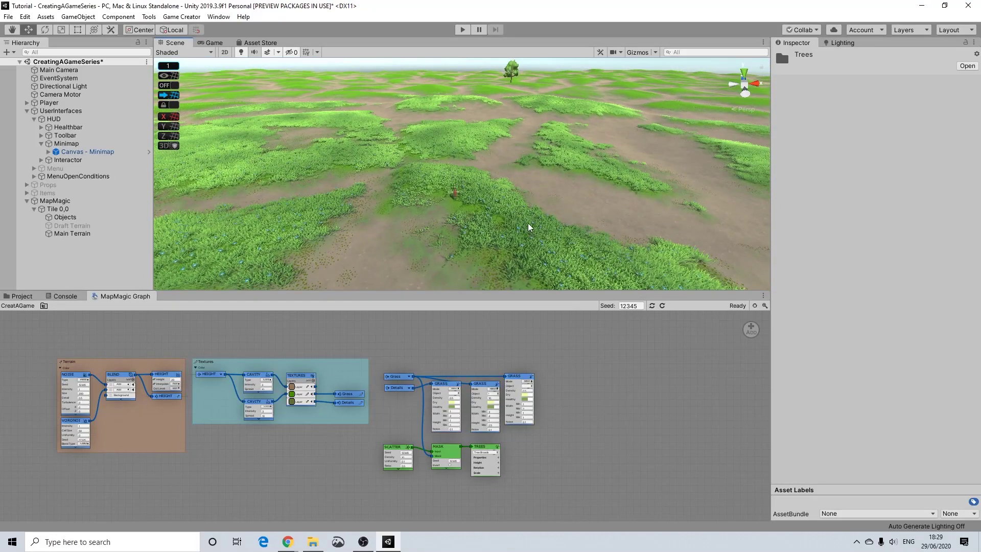
scroll(527, 223, up, 5)
scroll(528, 201, up, 3)
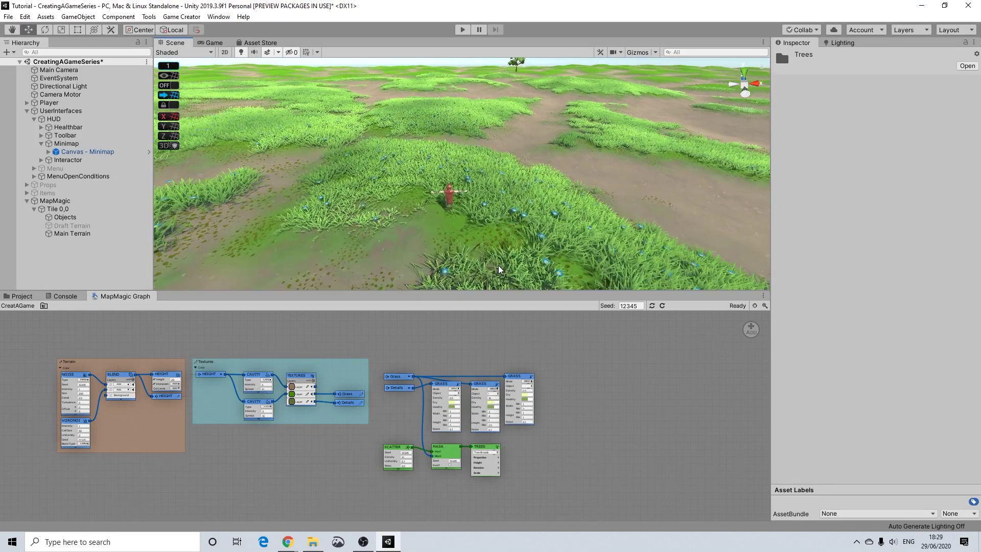
scroll(396, 463, up, 5)
click(416, 449)
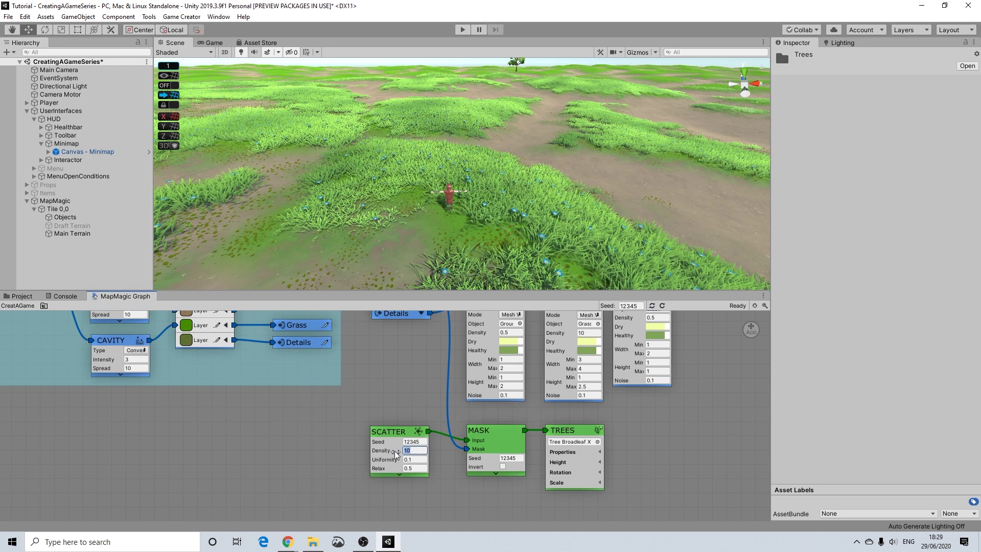
text(500)
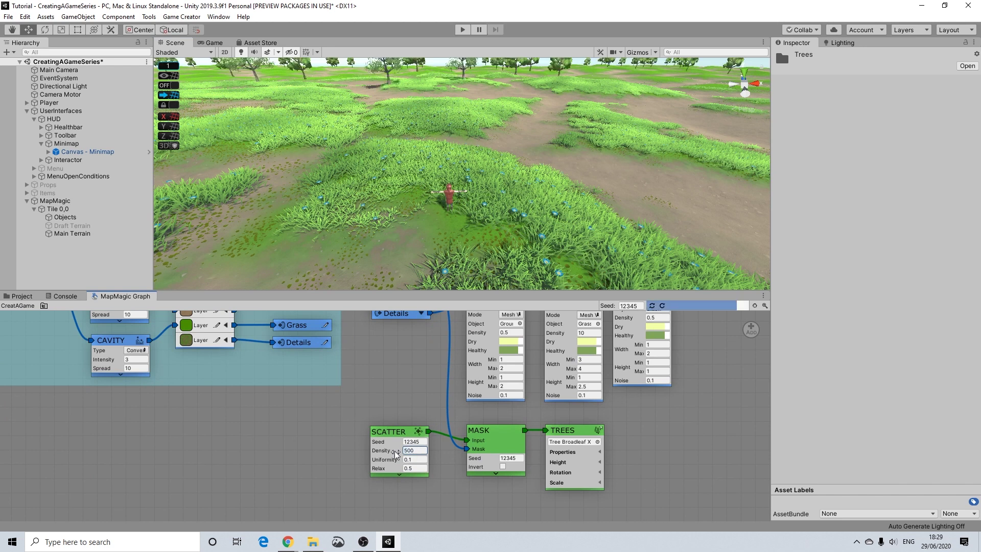
Inspect the tree distribution around the player and raise the Scatter node's Density to 800
alt+drag(553, 206, 100, 138)
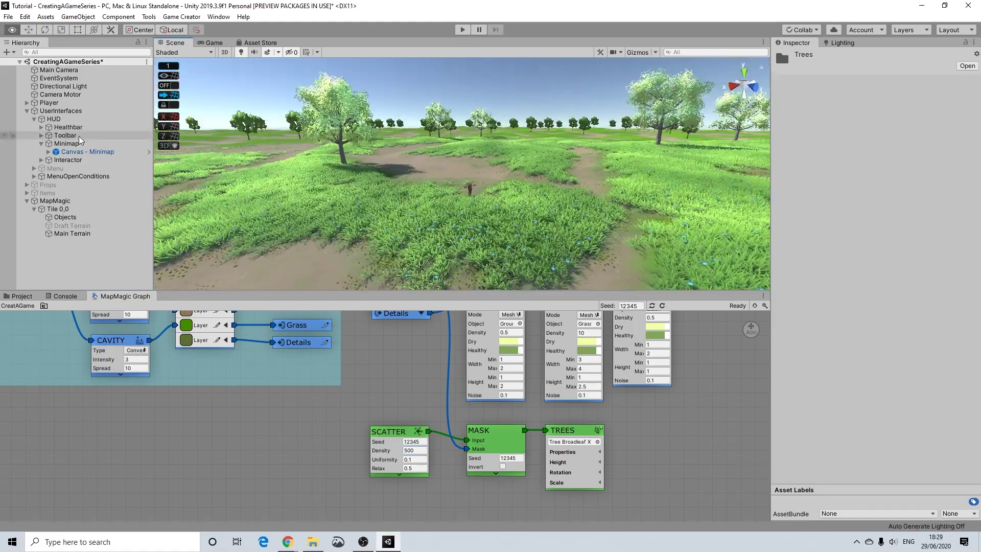
alt+drag(613, 174, 656, 173)
right_drag(655, 173, 504, 227)
click(415, 451)
text(800)
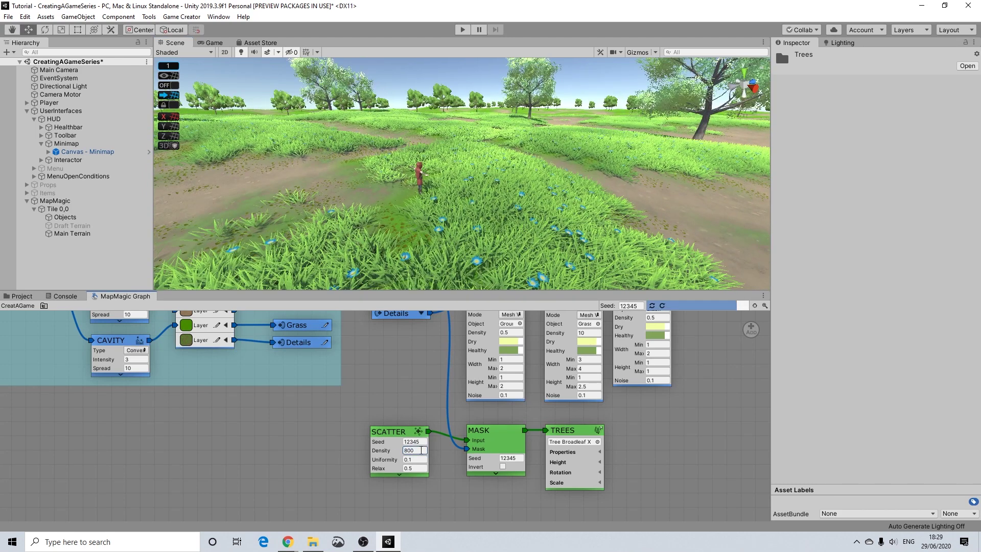
Set the Scatter node's Density to 2000 and inspect the trees around the player
scroll(535, 190, down, 4)
alt+drag(543, 195, 117, 192)
right_drag(117, 191, 626, 178)
click(415, 450)
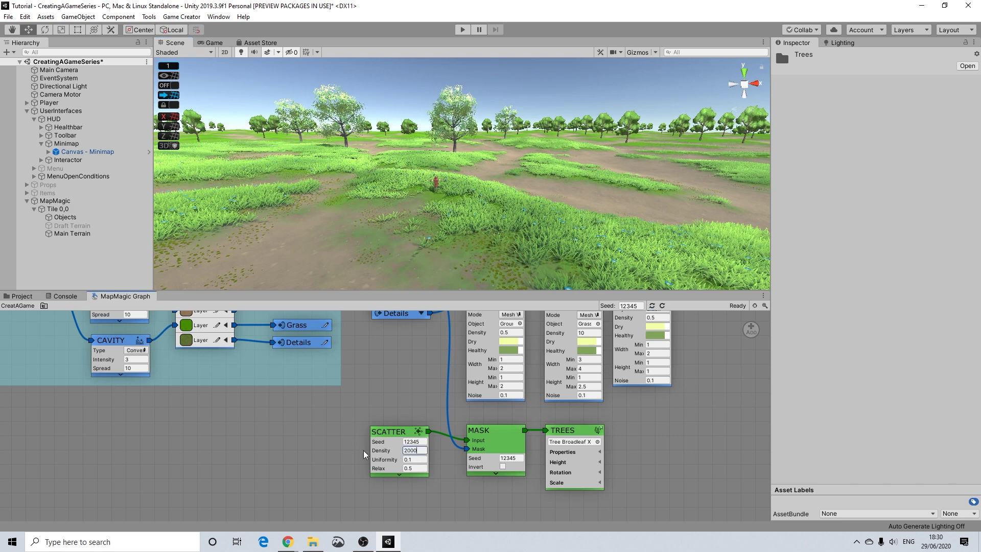
alt+drag(644, 152, 462, 149)
right_drag(463, 149, 657, 153)
scroll(499, 173, up, 8)
scroll(418, 203, down, 4)
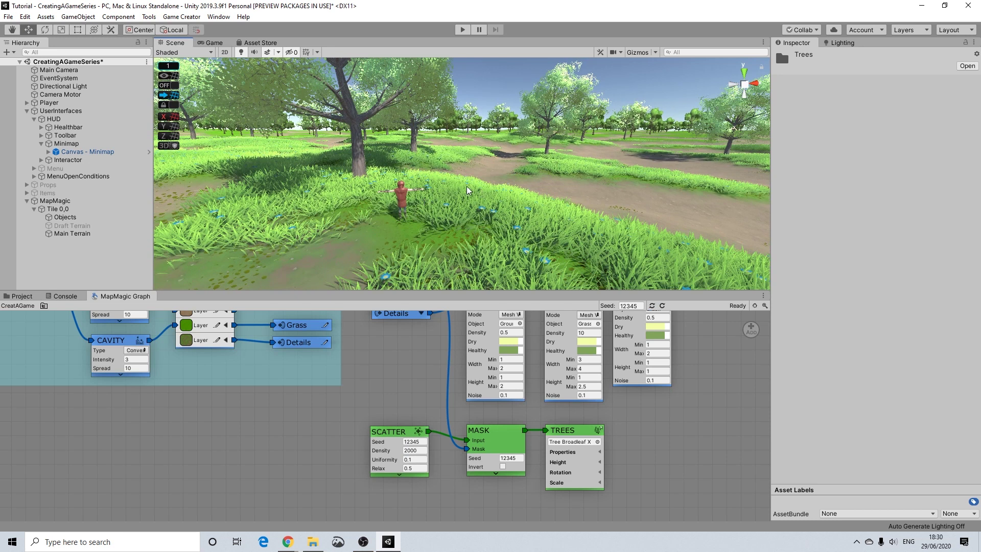
scroll(467, 191, up, 1)
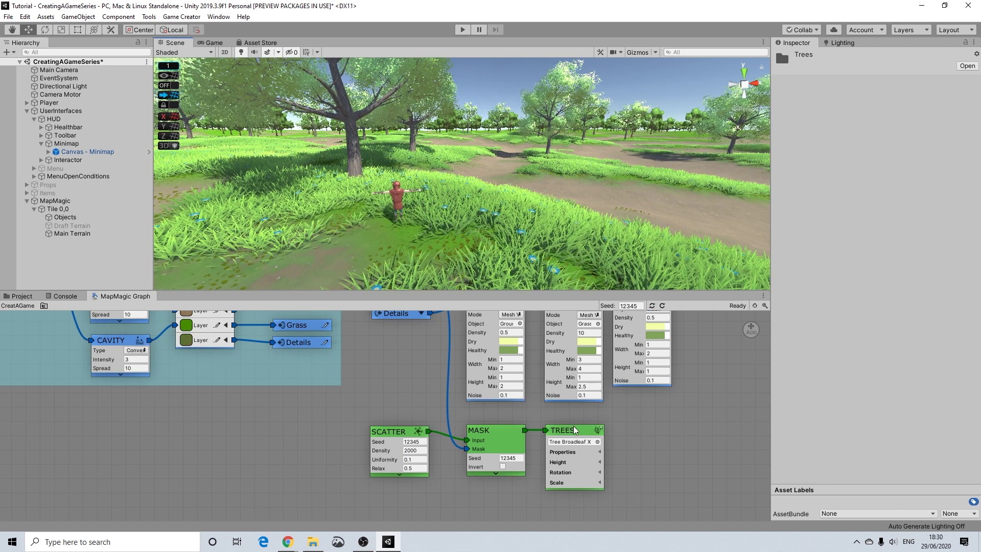
Add an Objects output node and place it directly below the Trees node
right_click(616, 437)
mouse_move(656, 437)
mouse_move(721, 436)
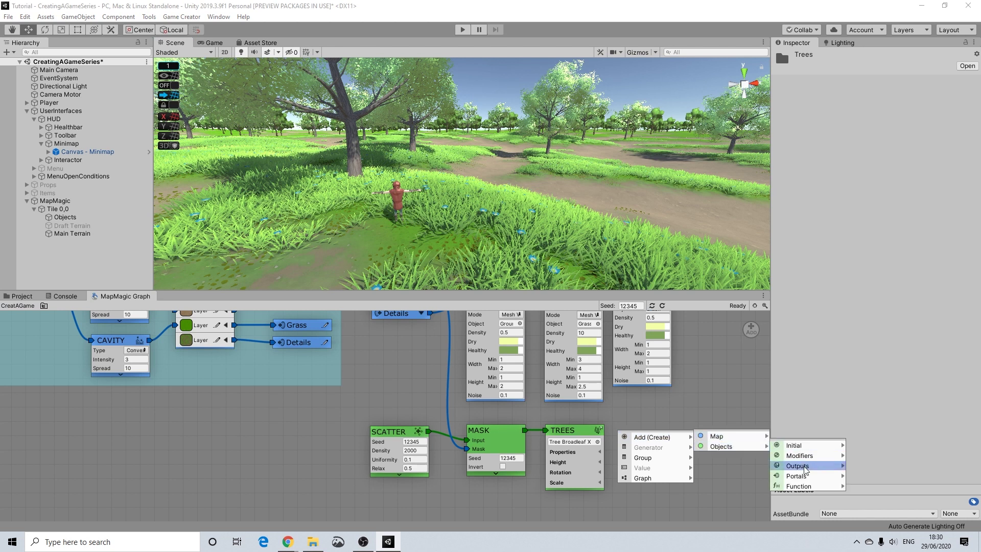
mouse_move(842, 458)
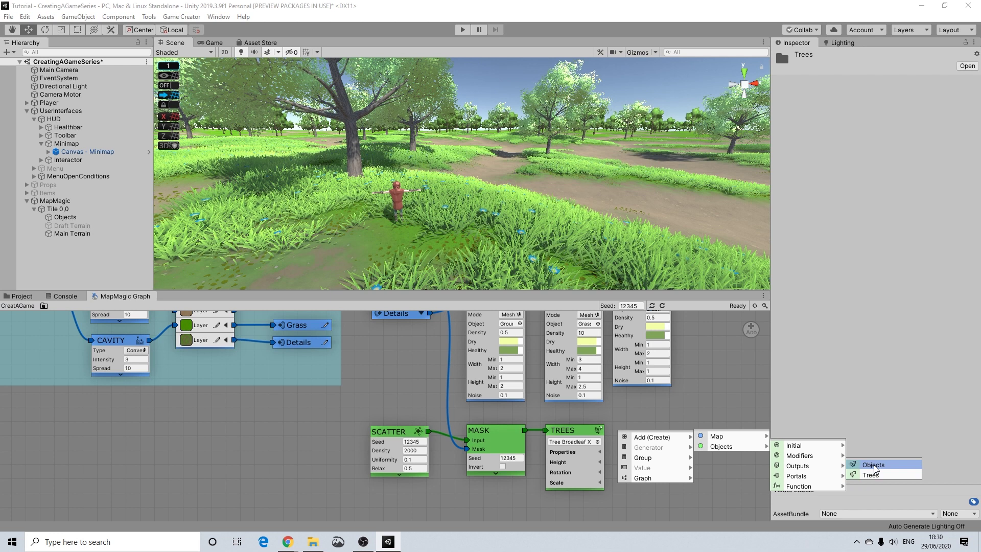
click(874, 465)
drag(644, 440, 570, 506)
middle_drag(669, 477, 666, 411)
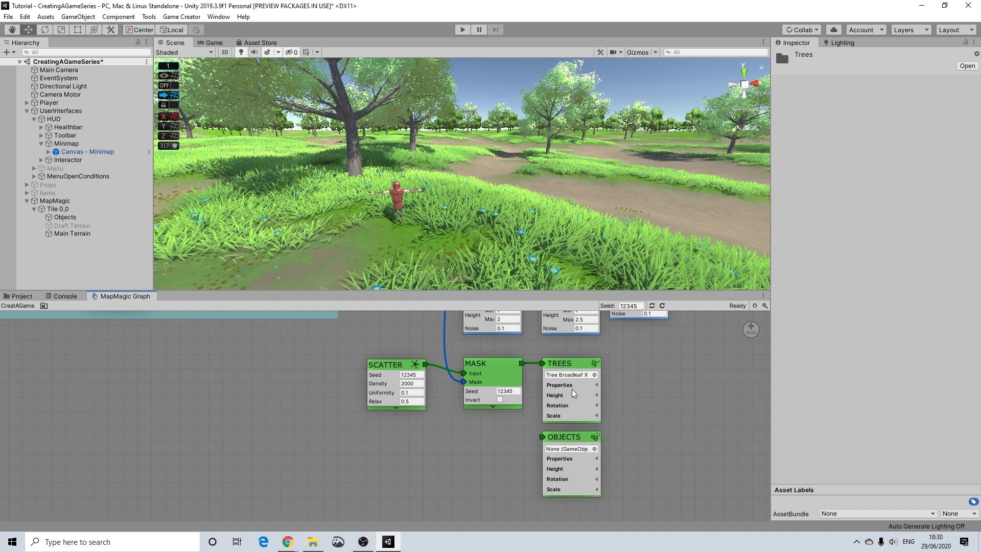
Collapse the Visual Design Cafe folder and open the Rocks prefab folder of Fantasy Adventure Environment
click(26, 297)
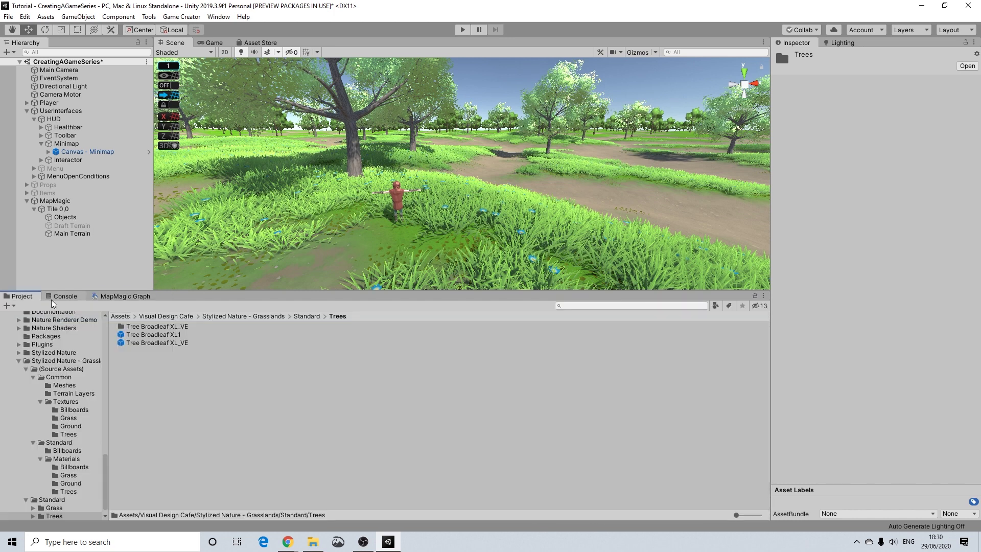
scroll(53, 383, up, 4)
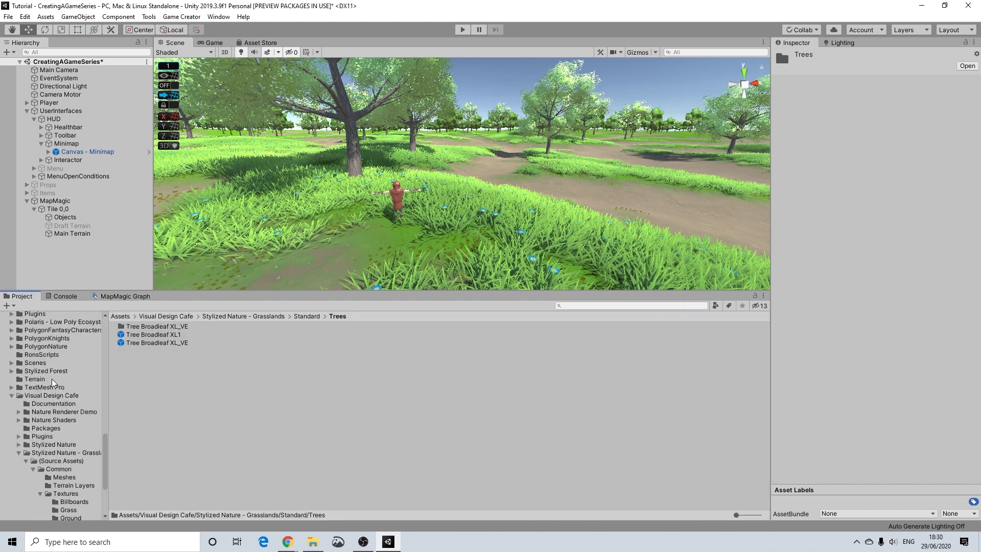
click(13, 395)
scroll(64, 388, up, 8)
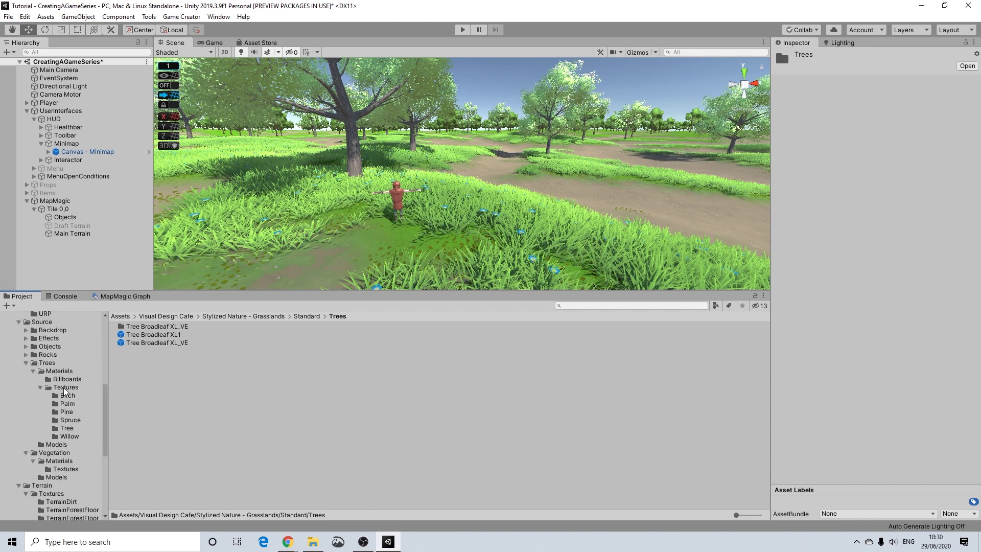
scroll(61, 388, up, 4)
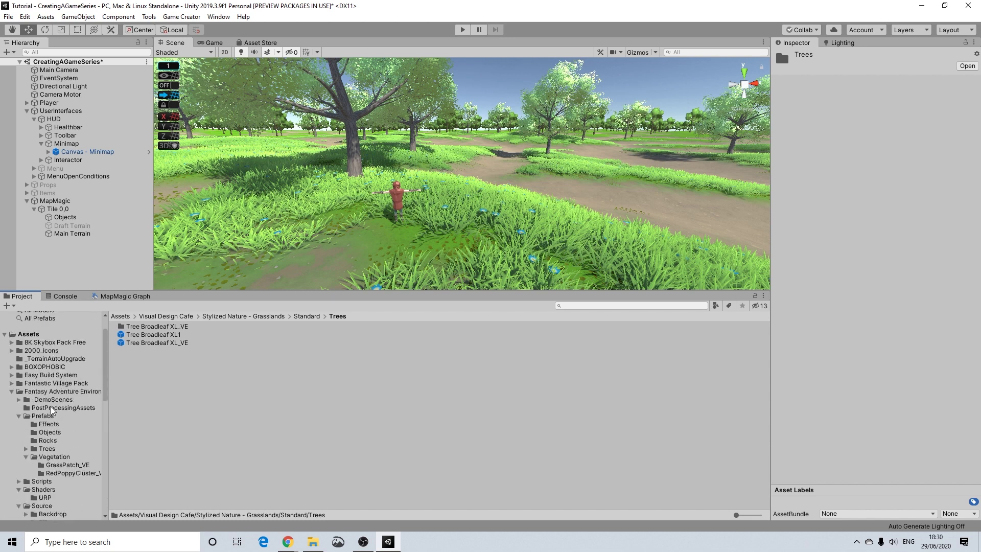
click(61, 392)
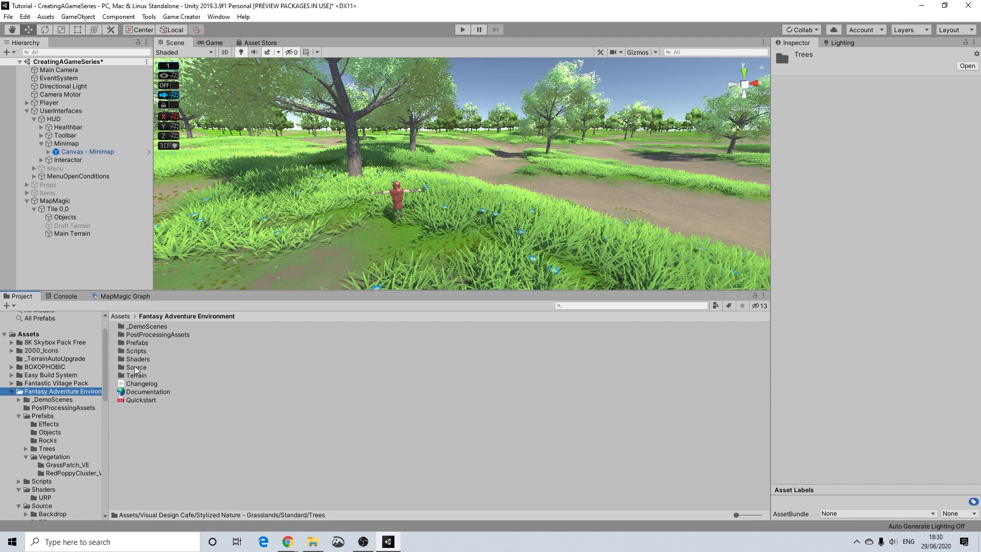
double_click(137, 343)
double_click(137, 344)
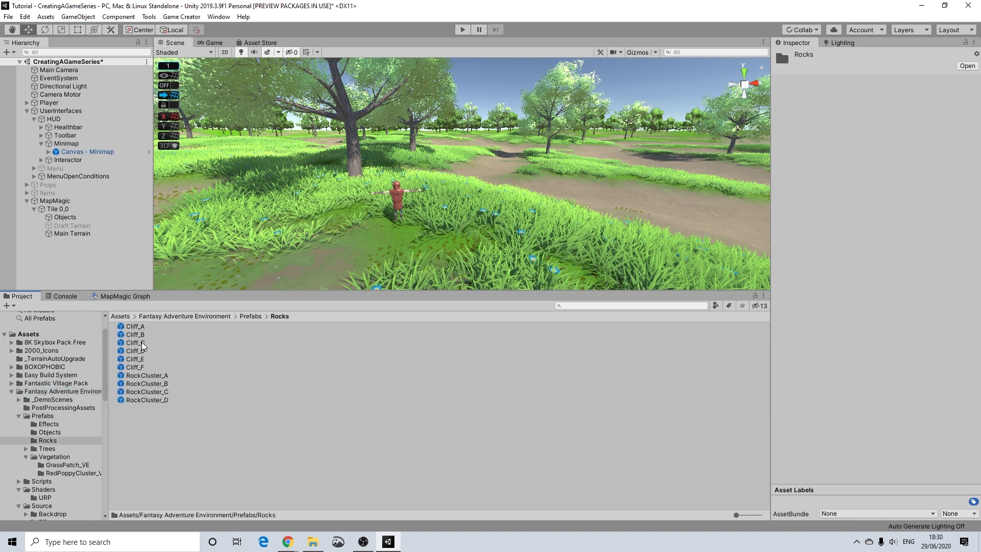
Preview the Cliff_B, Cliff_C and RockCluster_A rock prefabs
click(137, 334)
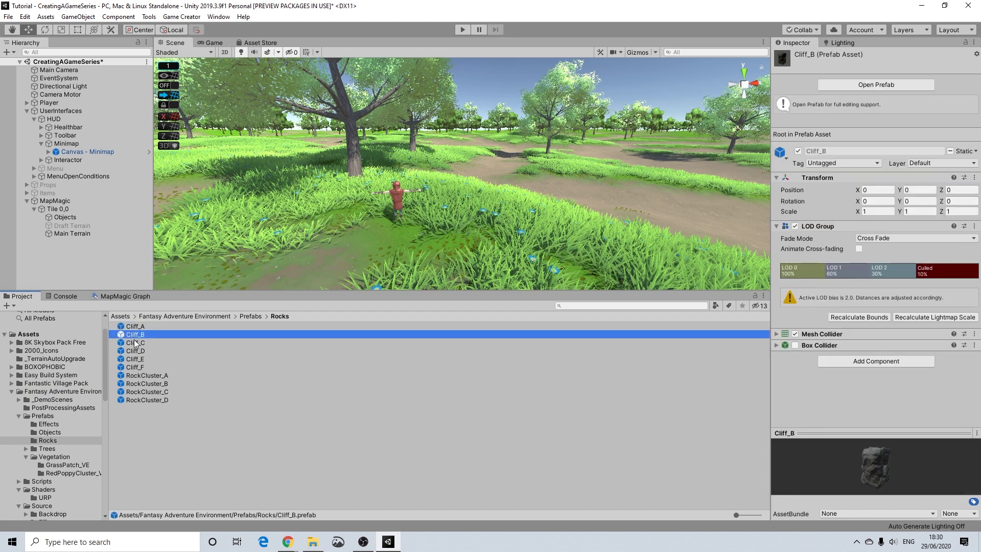
click(136, 343)
click(145, 376)
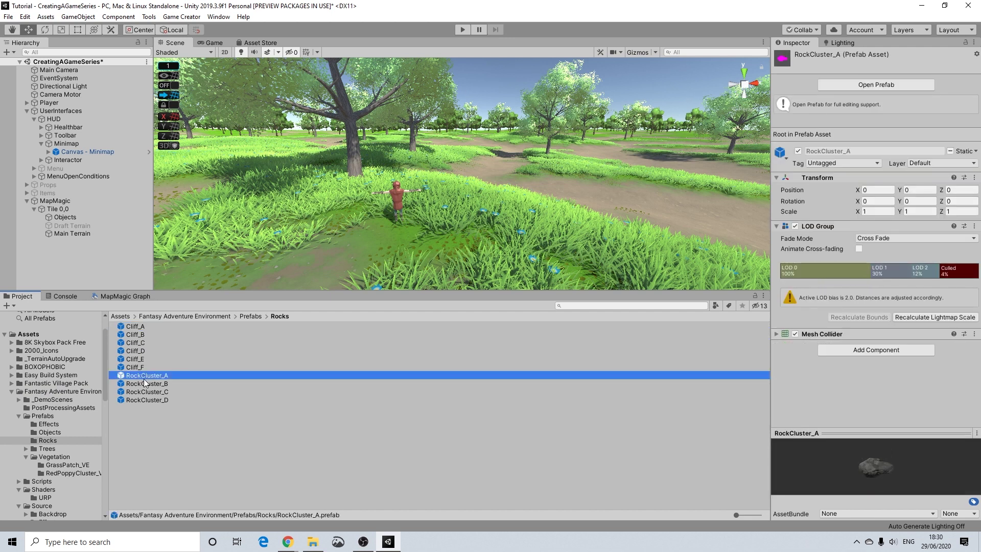
Preview the RockCluster_B, RockCluster_C and RockCluster_A prefabs, rotating the RockCluster_A preview to examine its shape
click(144, 385)
click(146, 392)
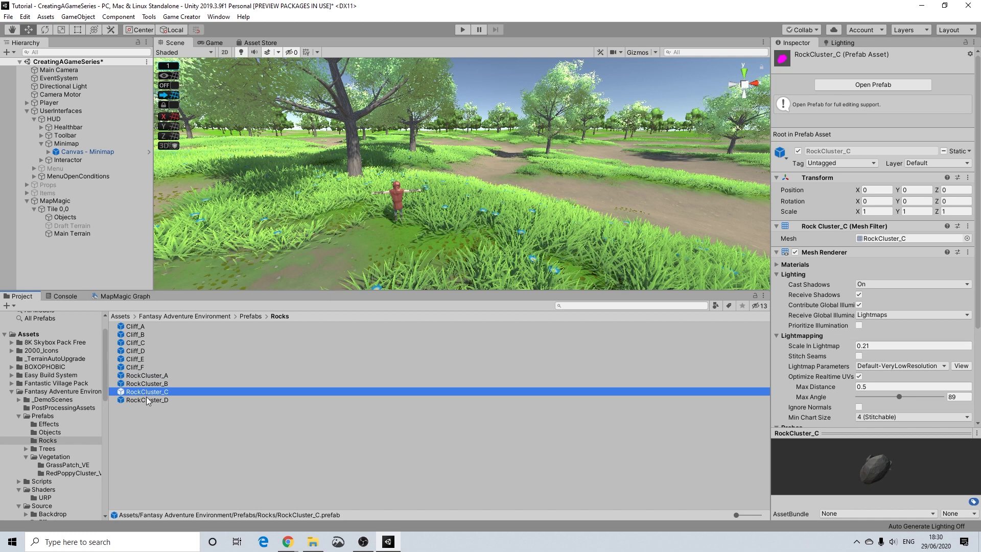
click(179, 377)
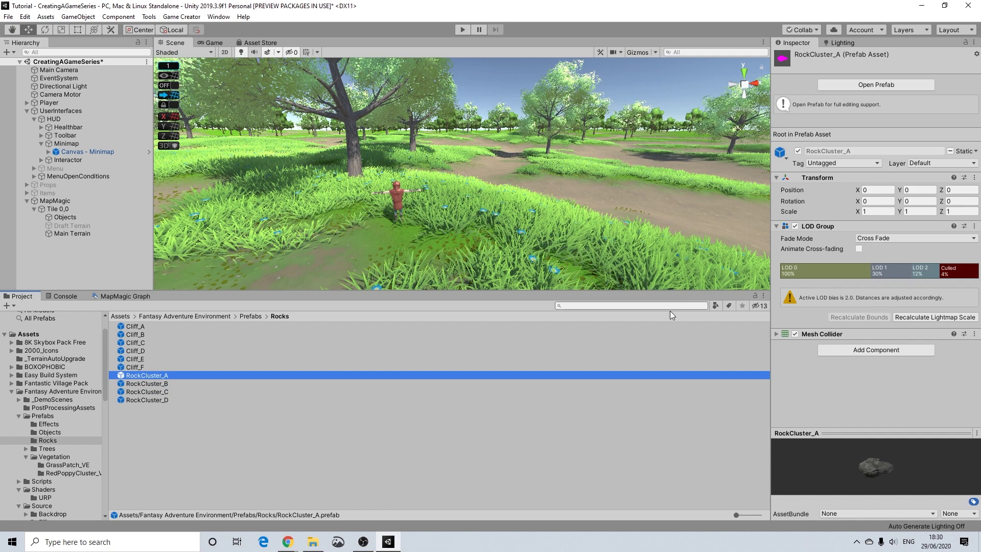
middle_drag(521, 225, 651, 237)
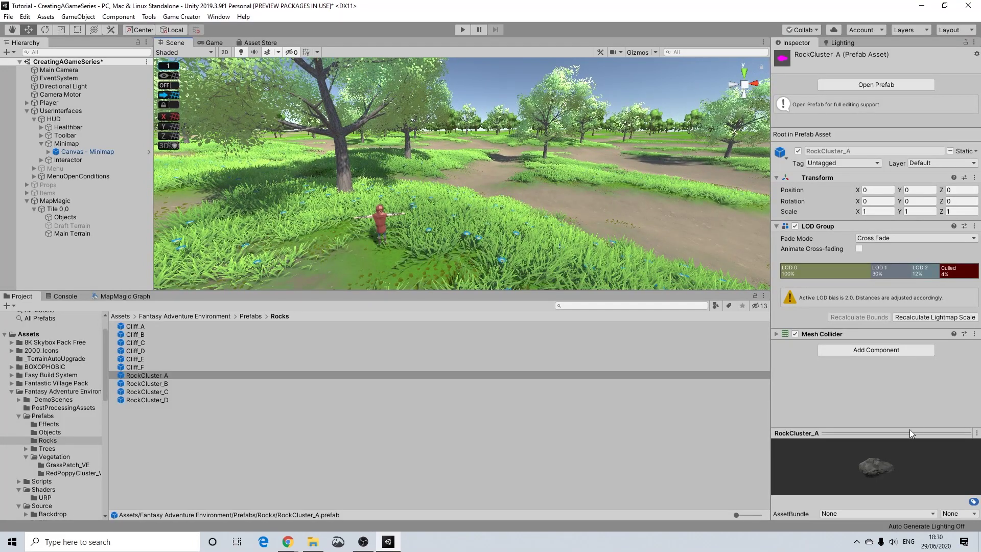
drag(902, 486, 931, 475)
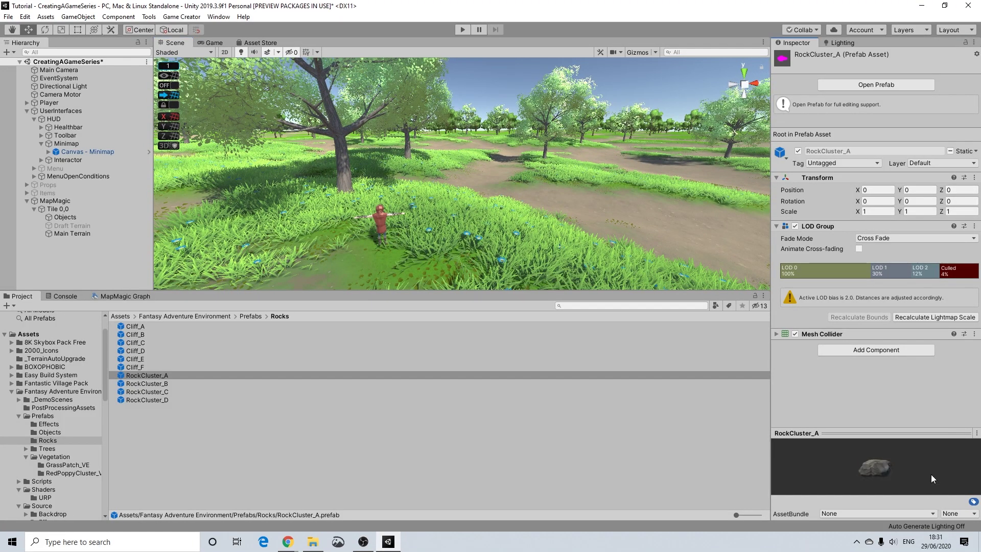
Search the game objects for "rock clu" and assign RockCluster_A to the Objects node in the MapMagic graph
click(134, 296)
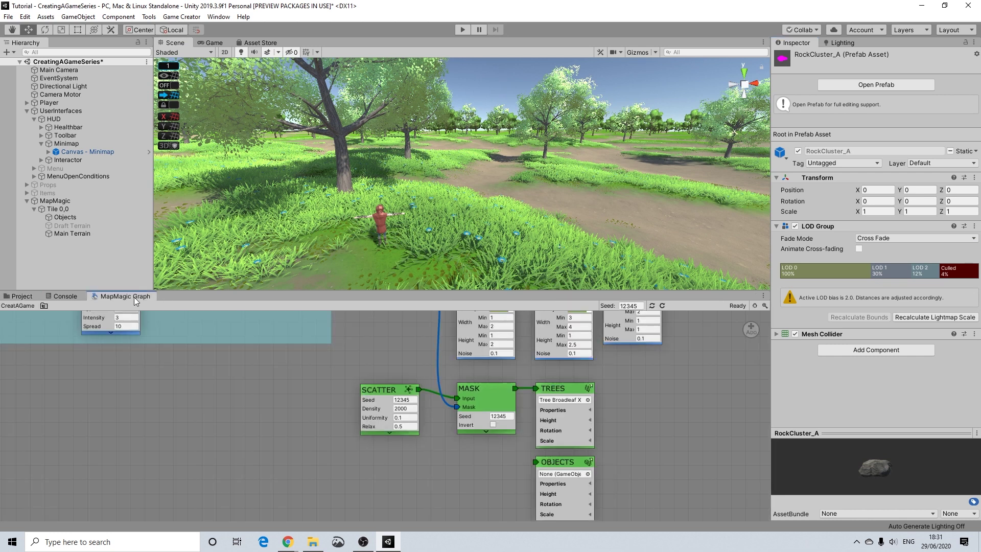
click(588, 473)
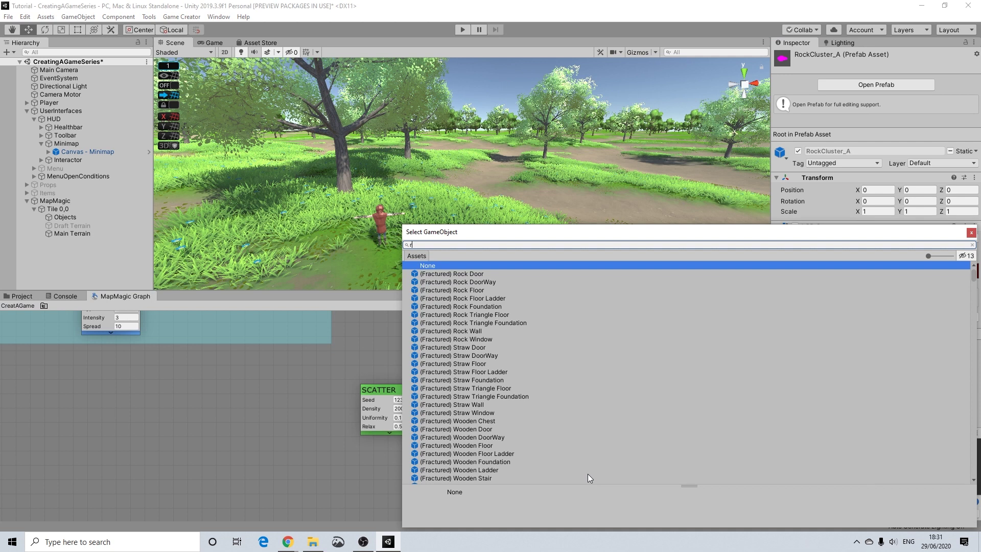
text(rock clu)
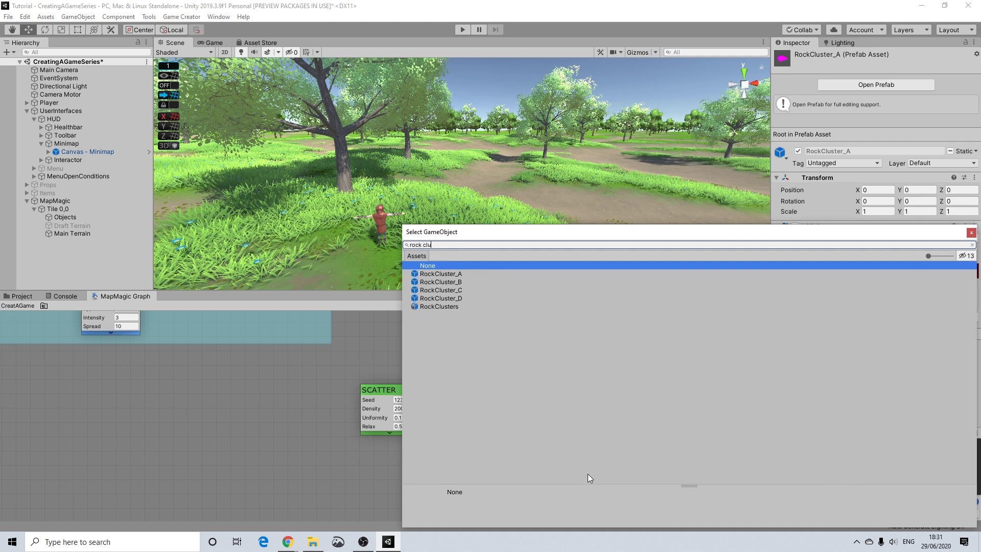
click(454, 274)
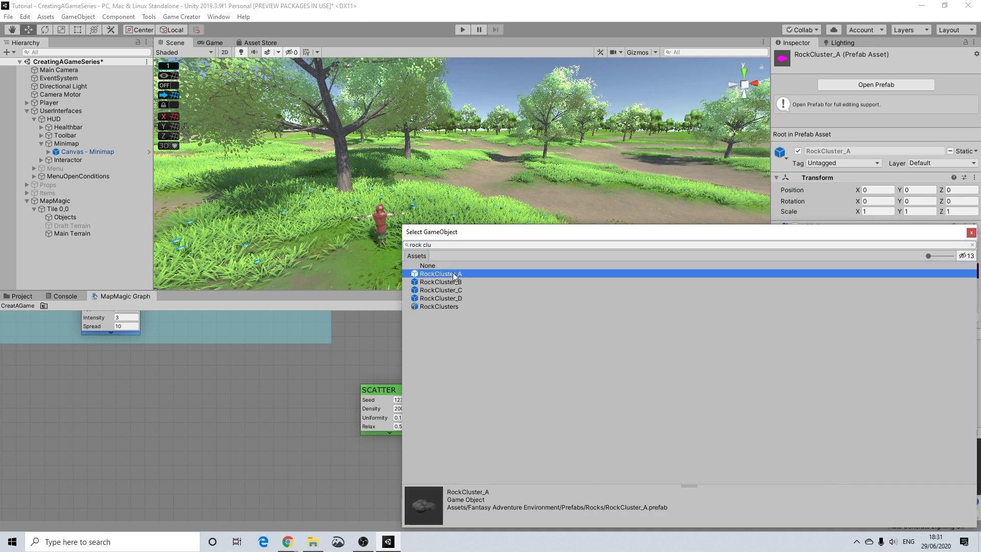
click(972, 233)
middle_drag(628, 474, 623, 472)
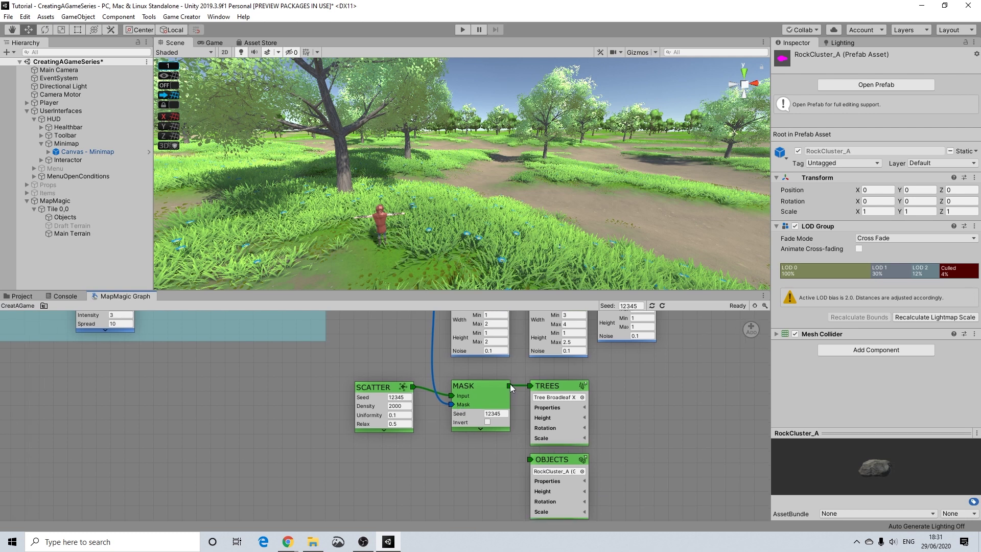
right_click(485, 465)
mouse_move(519, 469)
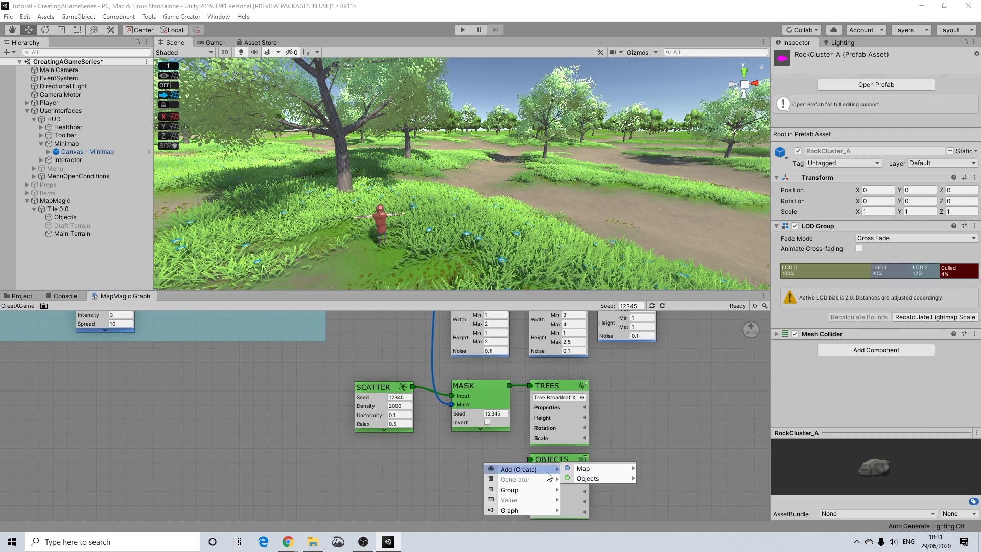
mouse_move(603, 469)
mouse_move(665, 488)
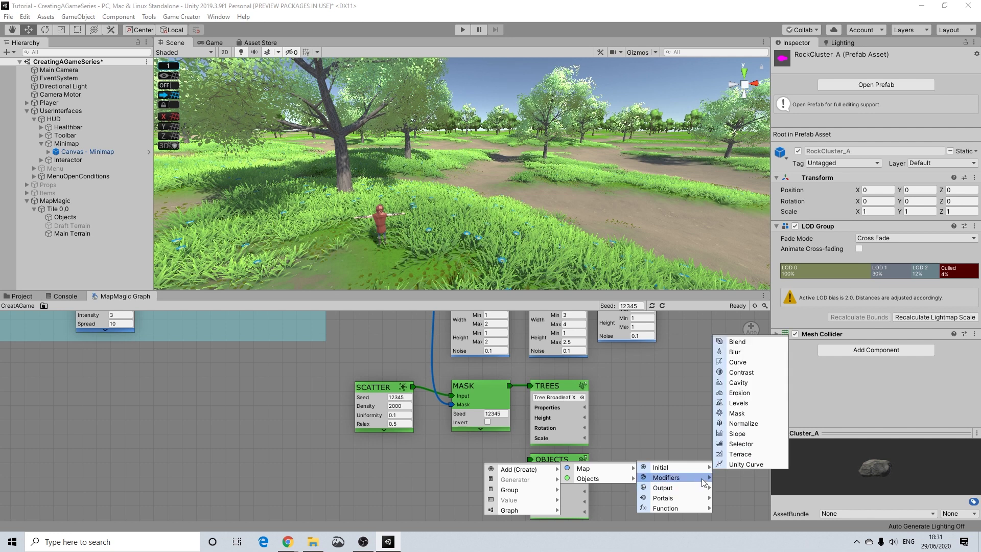
click(738, 413)
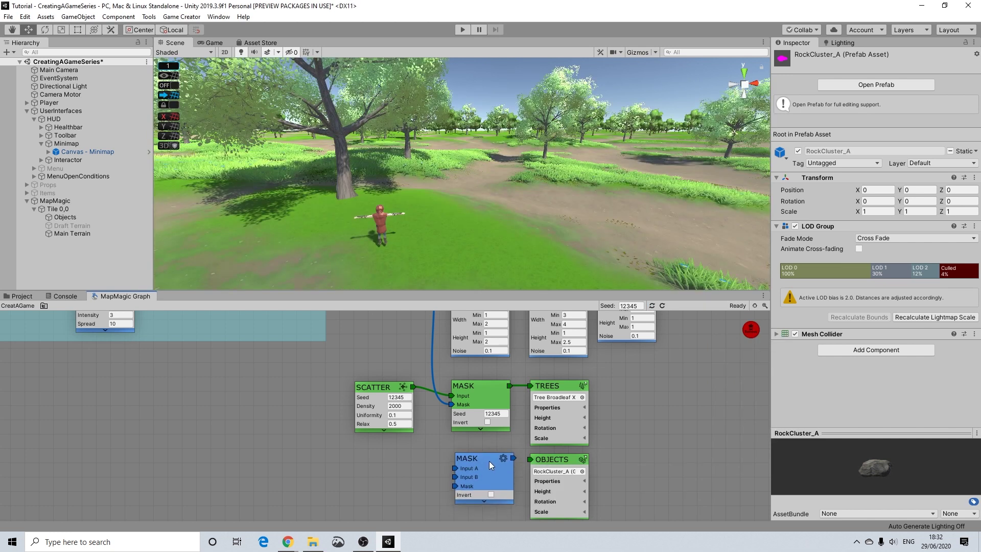
drag(488, 462, 485, 462)
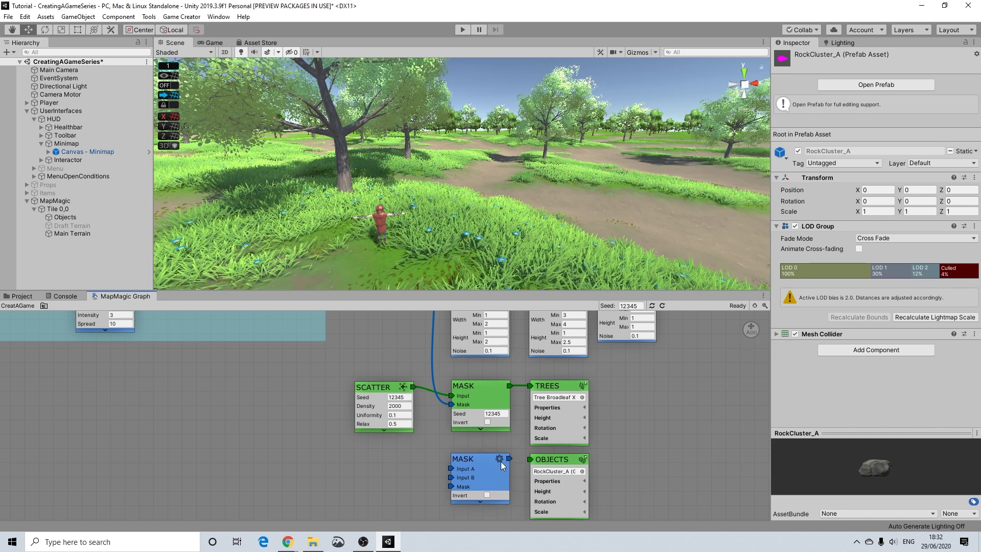
right_click(492, 461)
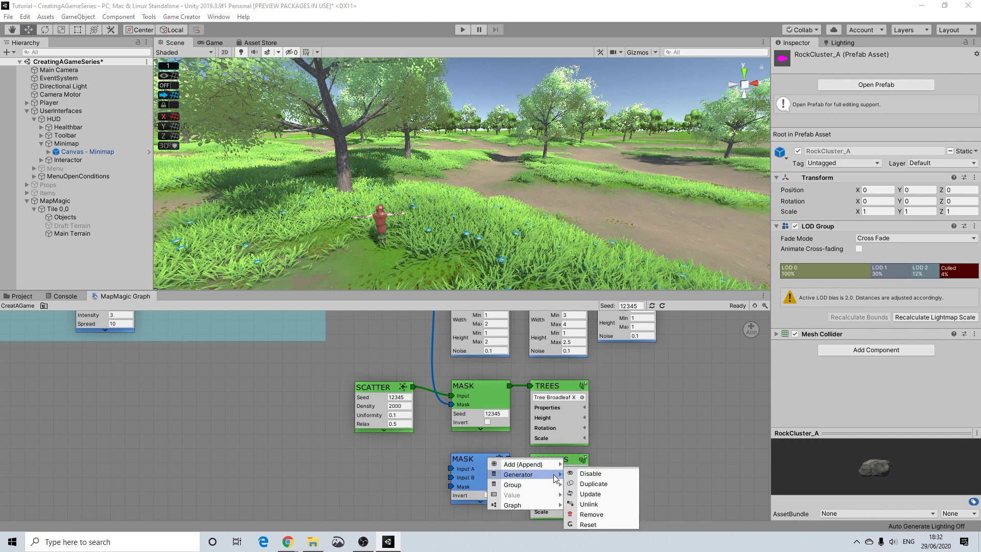
click(592, 514)
Add an object Mask modifier directly below the trees' Mask node and link its output to the Objects node
right_click(487, 470)
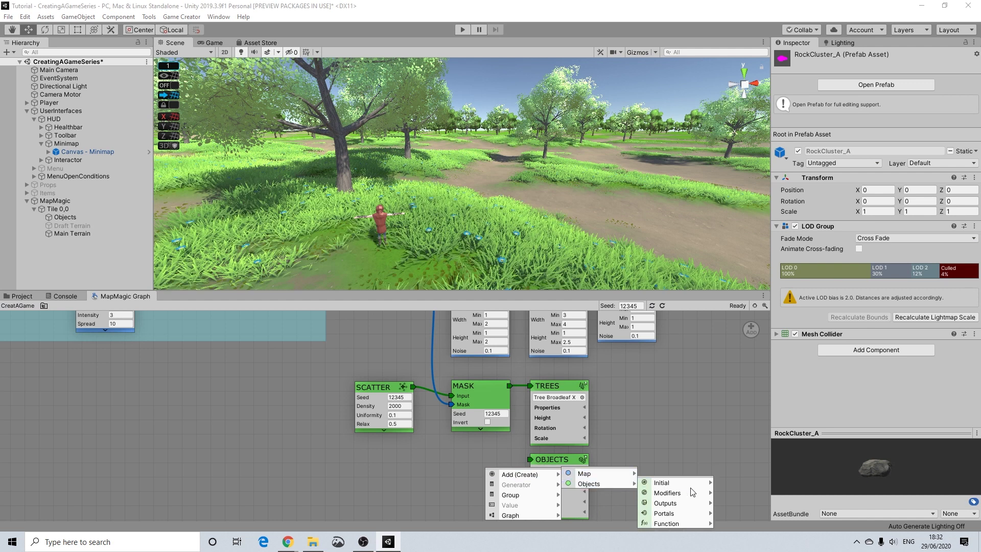
mouse_move(700, 485)
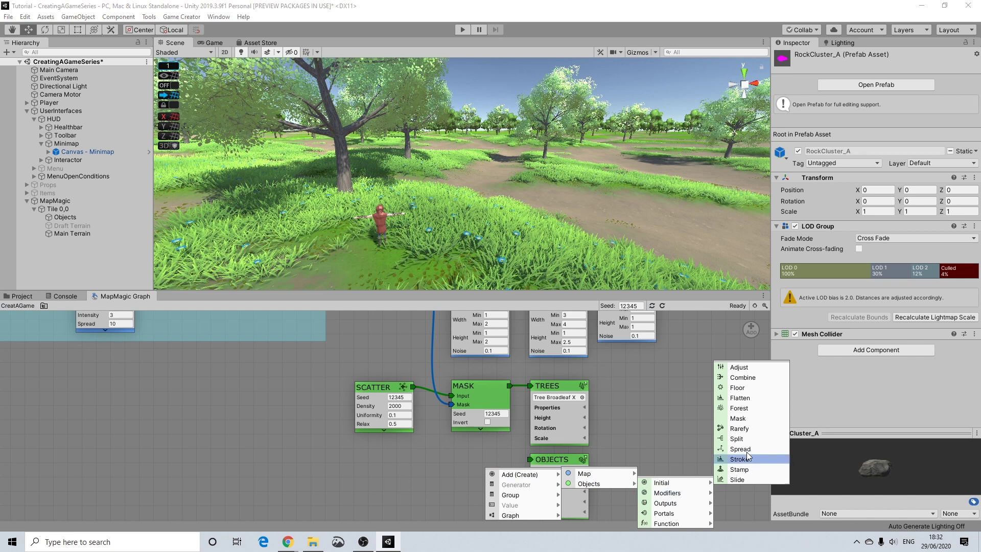
click(738, 420)
drag(491, 474, 487, 462)
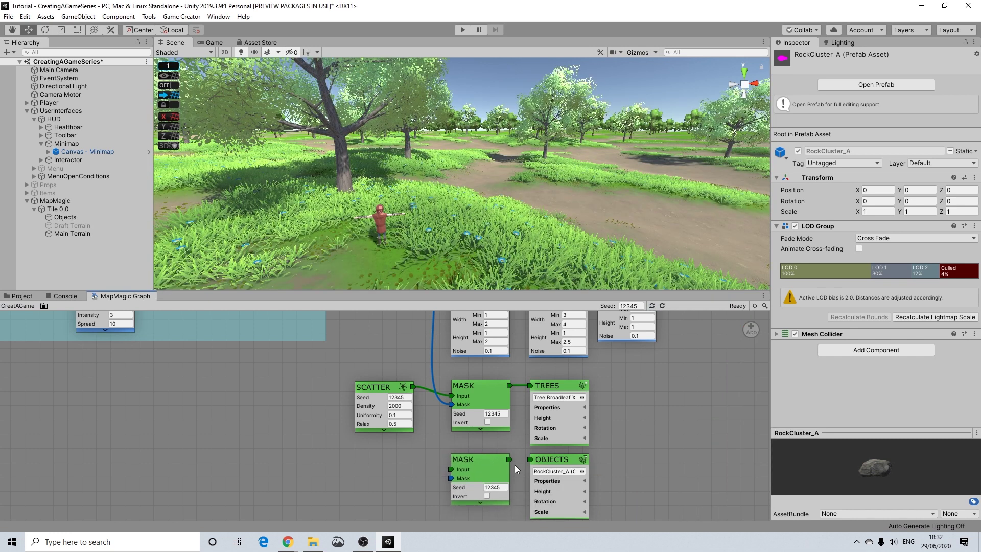
Add an object Scatter node beside the rocks' Mask node and link it to that mask's Input
right_click(394, 467)
mouse_move(429, 472)
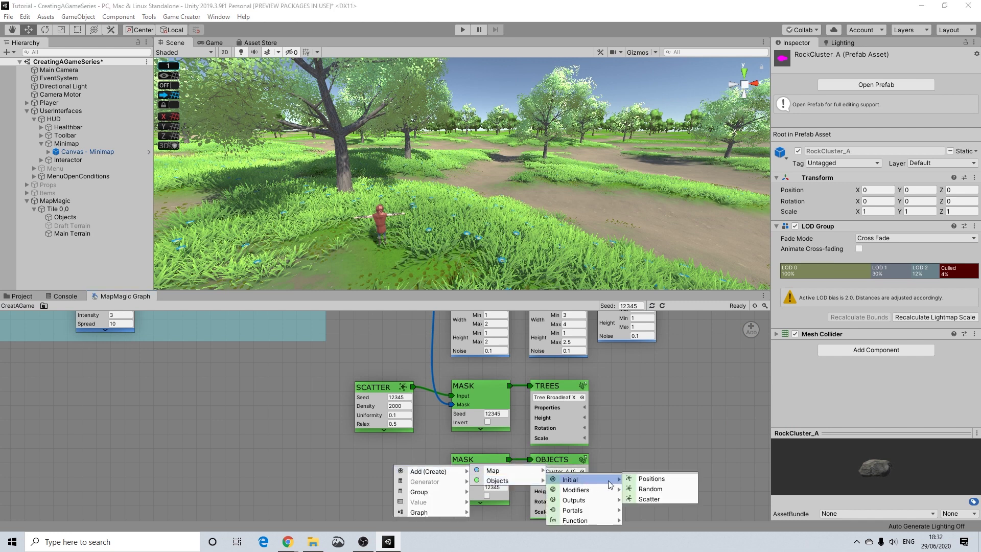
click(645, 499)
drag(413, 459, 451, 469)
Add a map Enter portal above the Grass portal, link it to the first texture layer and name it Ground
scroll(422, 453, down, 2)
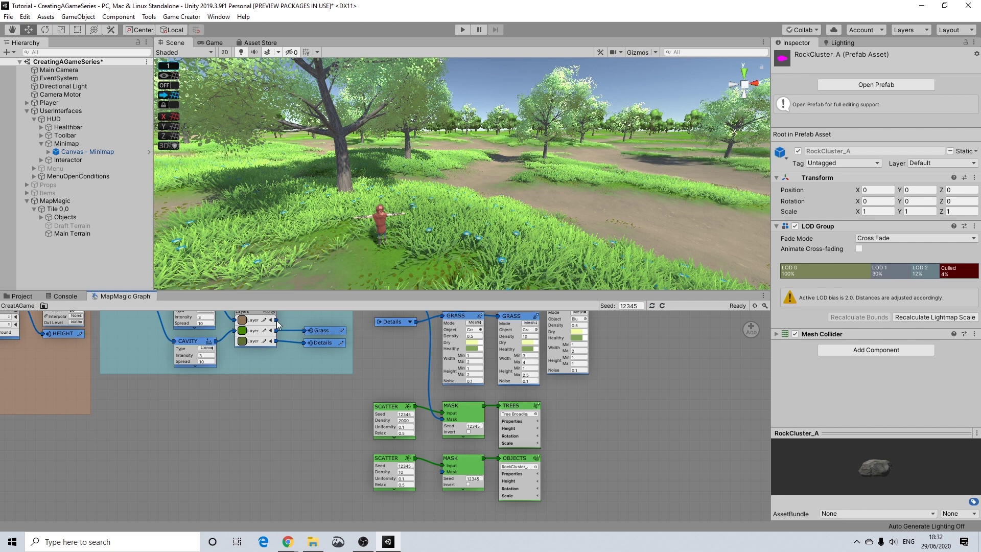
right_click(372, 358)
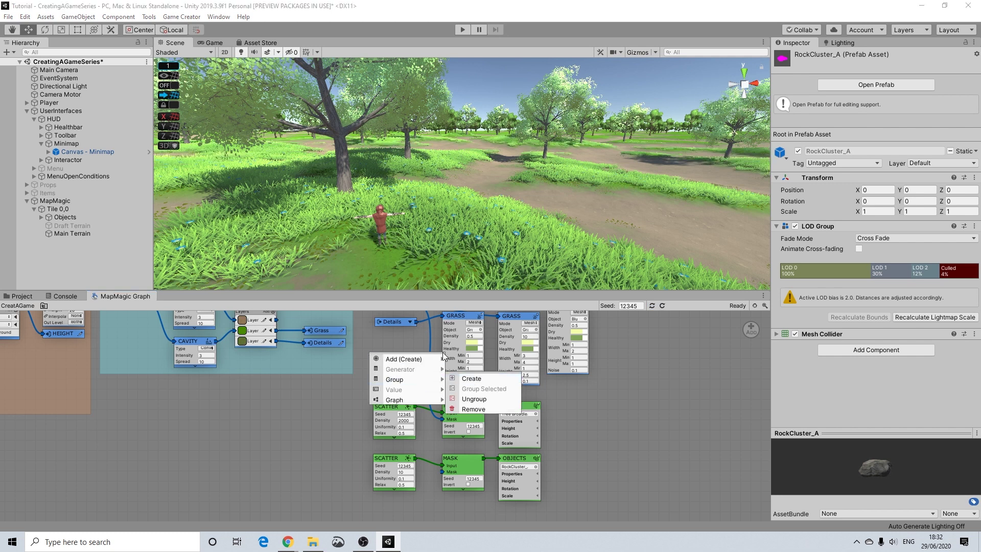
mouse_move(441, 362)
mouse_move(491, 362)
mouse_move(549, 387)
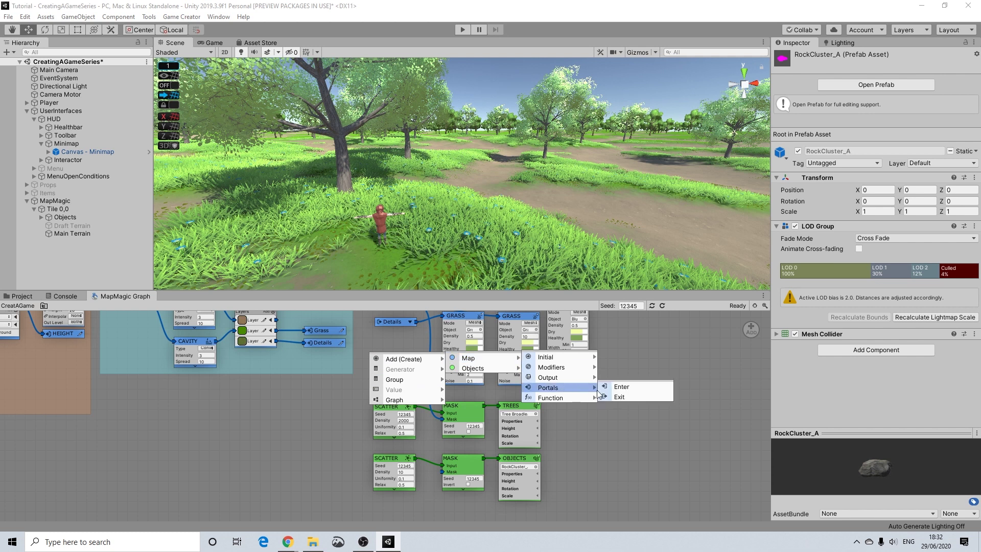
click(628, 389)
drag(365, 356, 302, 321)
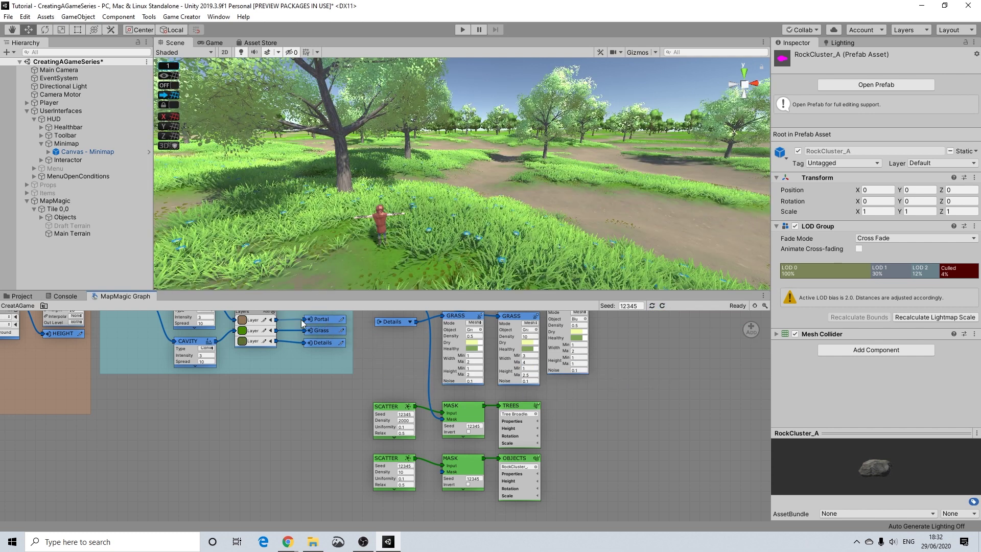
click(343, 320)
Add a map Exit portal and place it directly below the Details exit portal
right_click(361, 462)
mouse_move(425, 468)
mouse_move(459, 465)
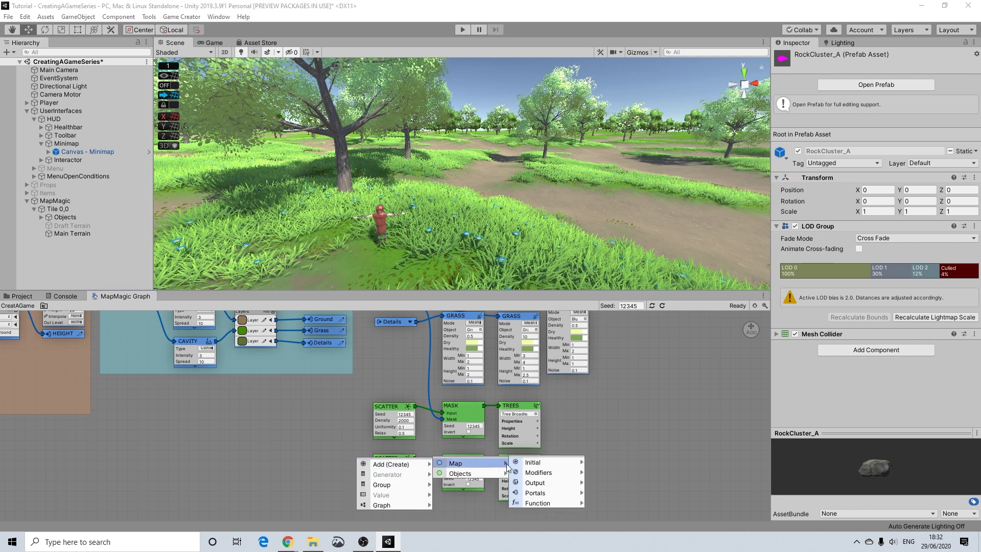
mouse_move(552, 483)
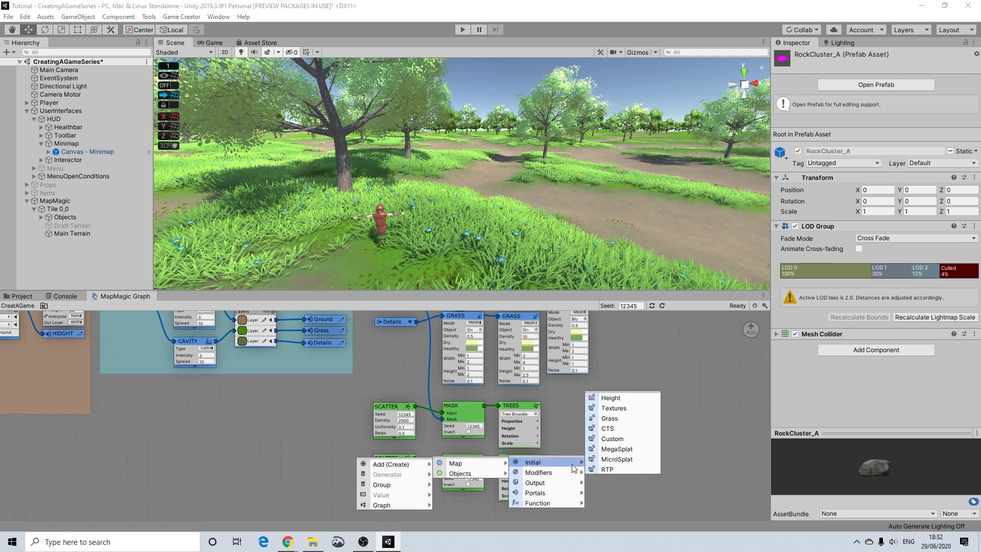
mouse_move(577, 496)
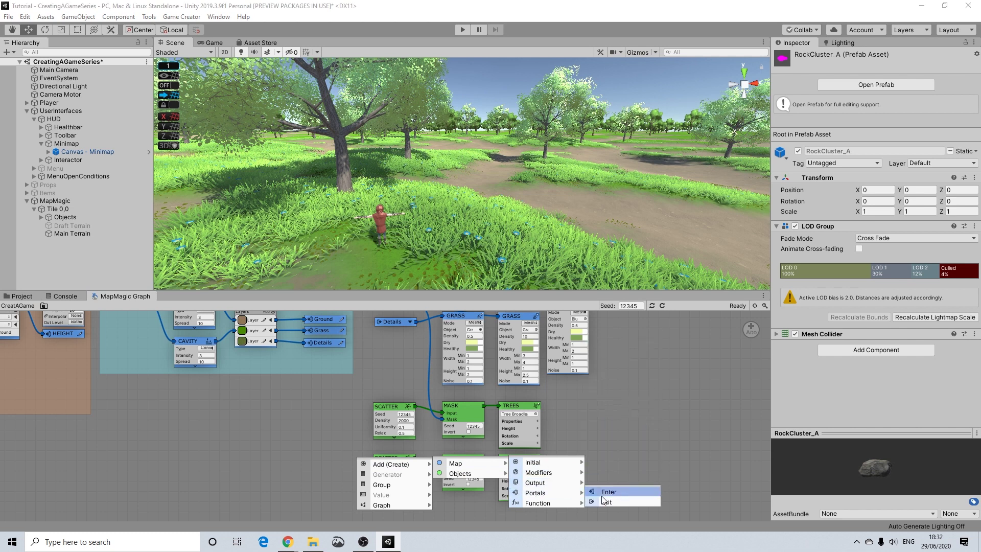
click(604, 503)
drag(360, 459, 399, 350)
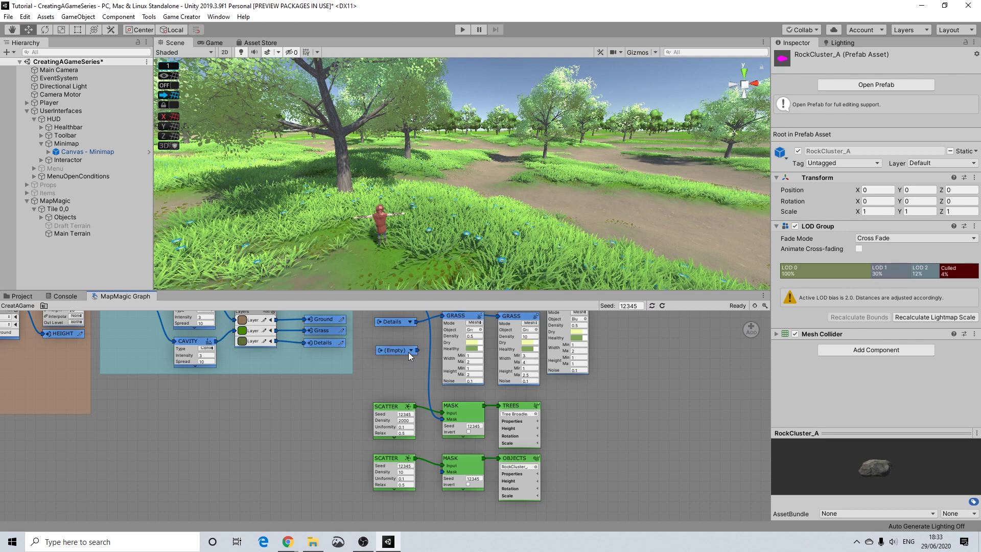
Set the new exit portal to Ground and link it to the Mask input of the rocks' Mask node
click(410, 351)
click(417, 354)
drag(419, 350, 443, 473)
Set the Density of the rocks' Scatter node to 500 and look for rocks on the bare ground in the scene
click(405, 472)
middle_drag(663, 251, 241, 183)
middle_drag(629, 245, 311, 234)
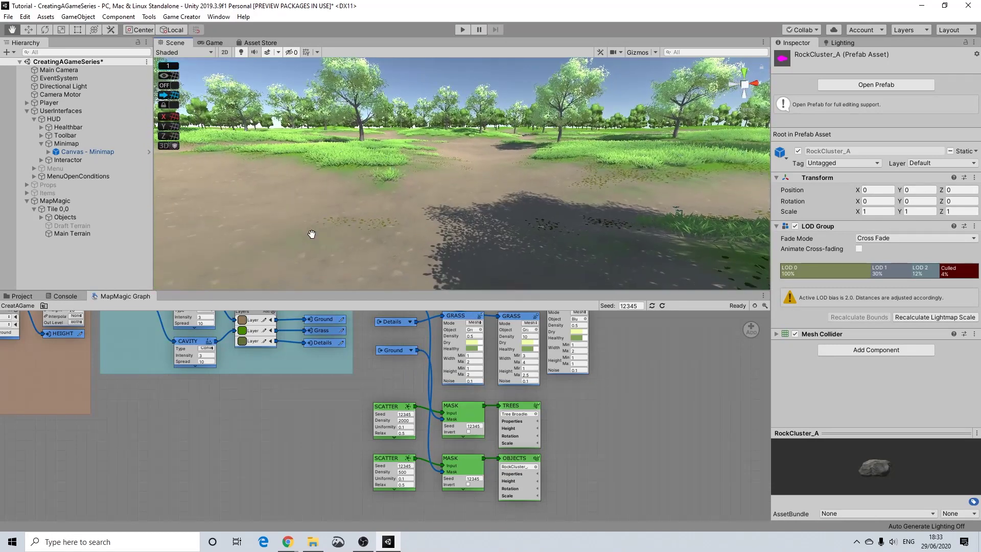
scroll(404, 235, down, 2)
scroll(404, 240, down, 2)
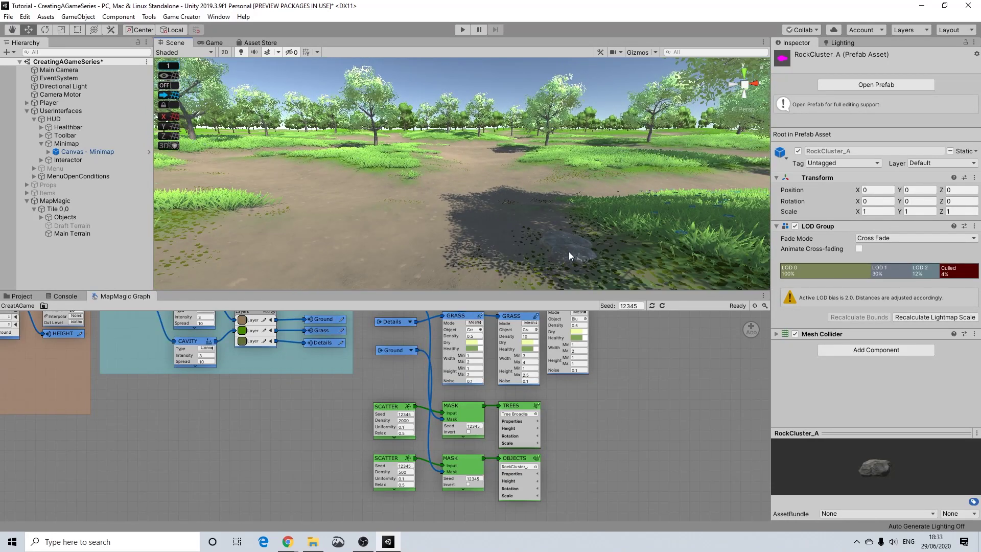
Examine a scattered RockCluster_A rock up close, its entries in the hierarchy, and the wider landscape around it
click(568, 251)
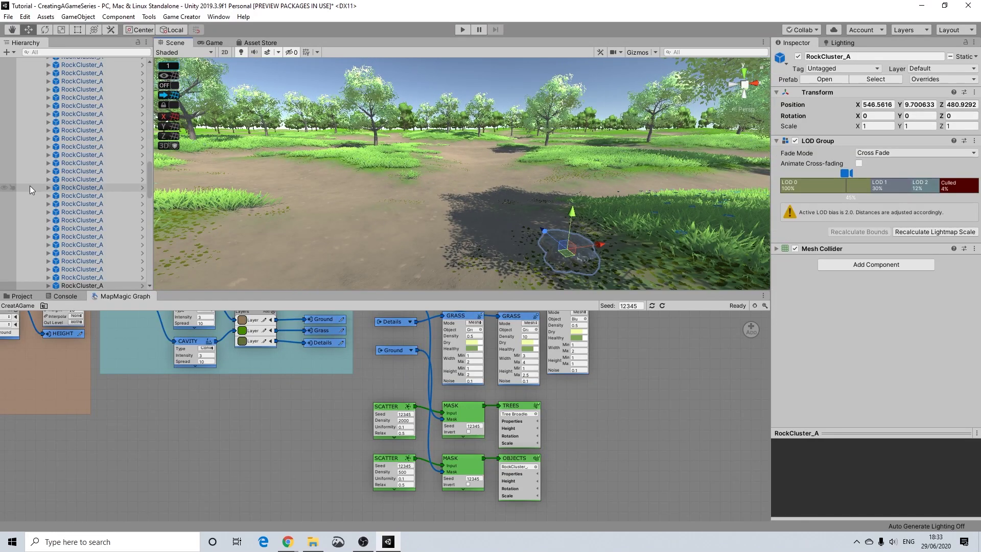
scroll(100, 170, up, 5)
scroll(99, 170, up, 2)
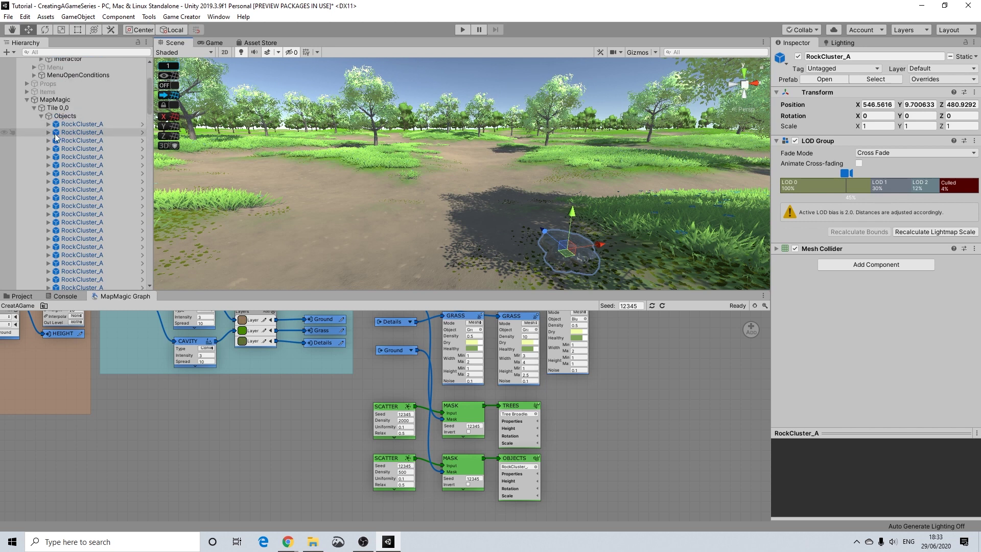
click(492, 70)
middle_drag(620, 199, 569, 166)
scroll(497, 210, up, 3)
scroll(497, 211, up, 3)
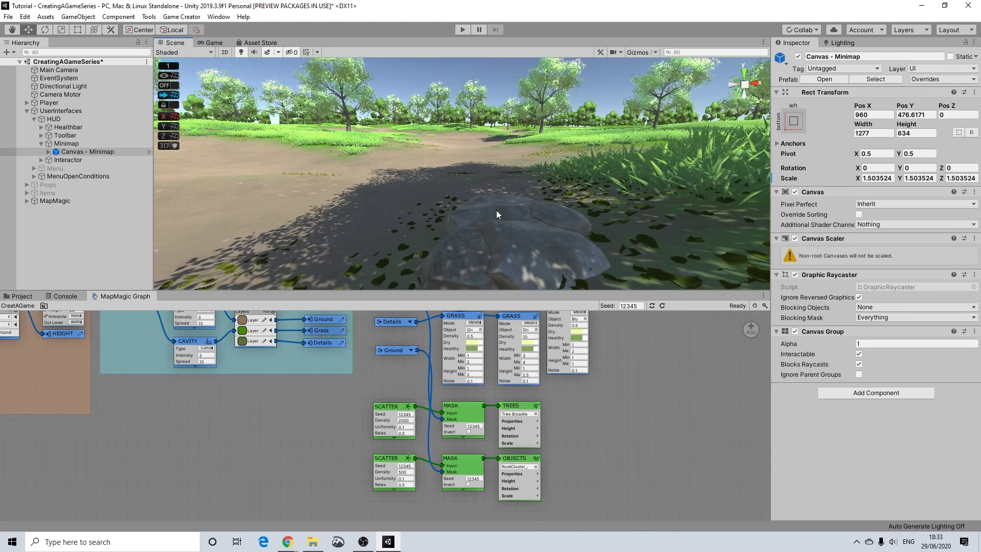
scroll(497, 210, down, 1)
middle_drag(496, 210, 586, 226)
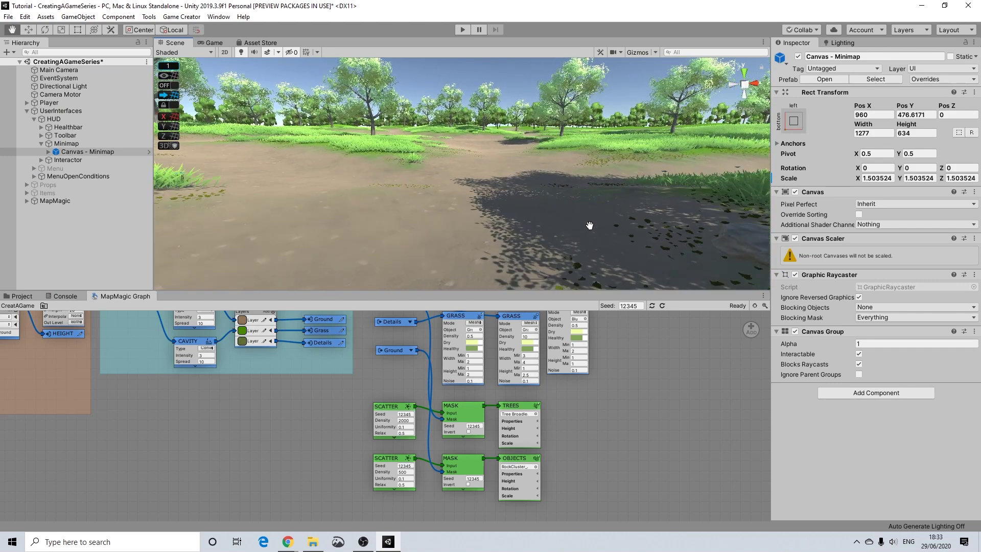
scroll(584, 225, down, 1)
scroll(583, 225, down, 8)
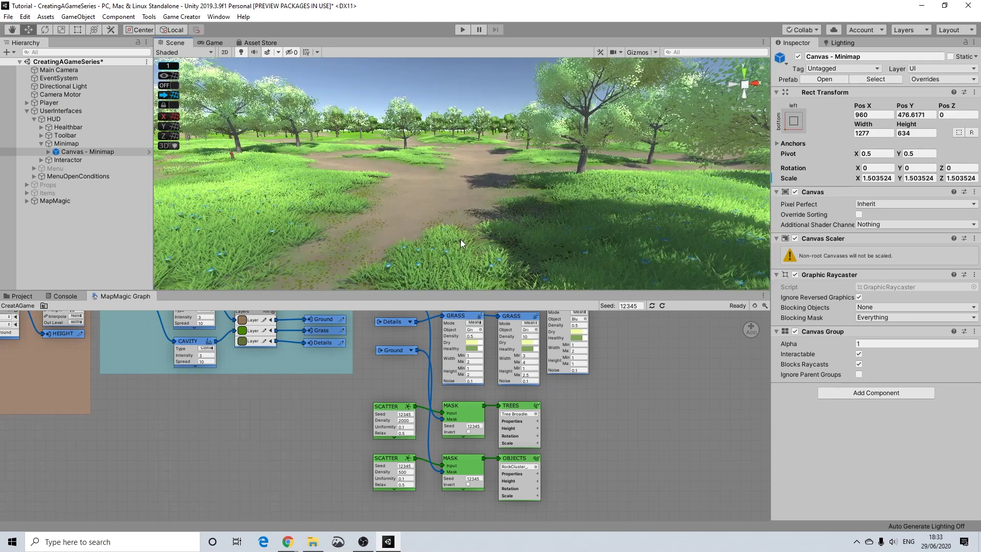
scroll(461, 240, down, 4)
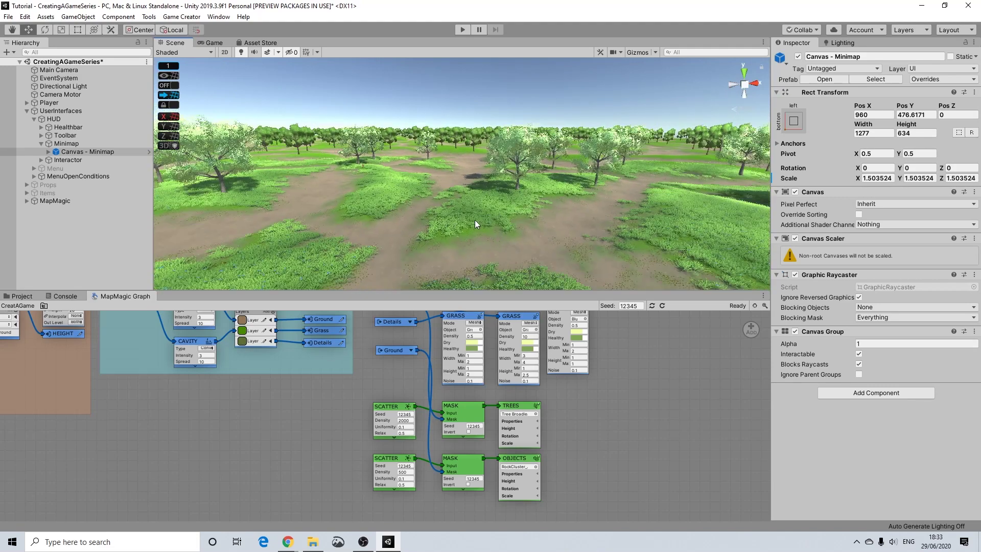
Frame a scattered RockCluster_A rock on the bare ground, examine the landscape around it, and collapse MapMagic in the hierarchy
alt+drag(474, 220, 458, 282)
right_drag(458, 282, 470, 179)
scroll(470, 179, up, 10)
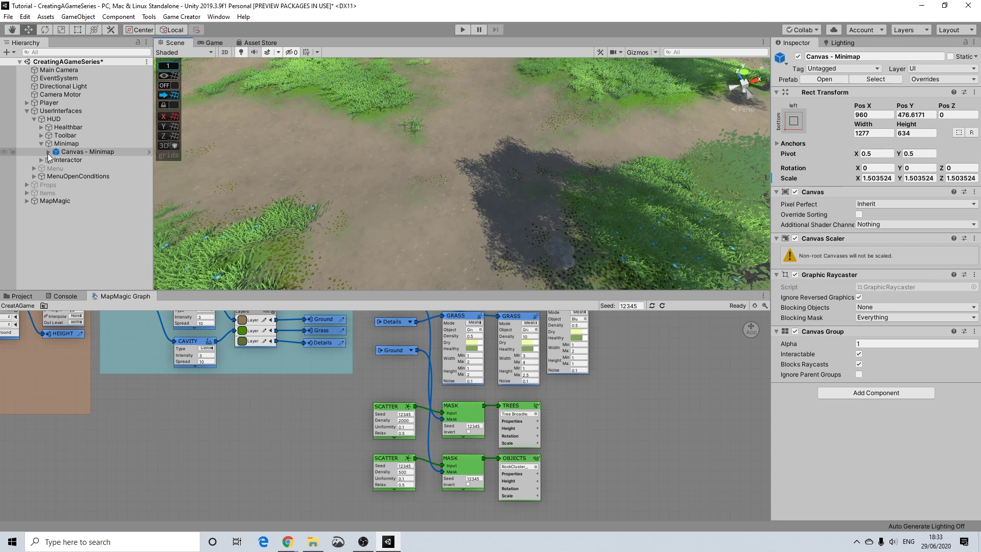
click(567, 259)
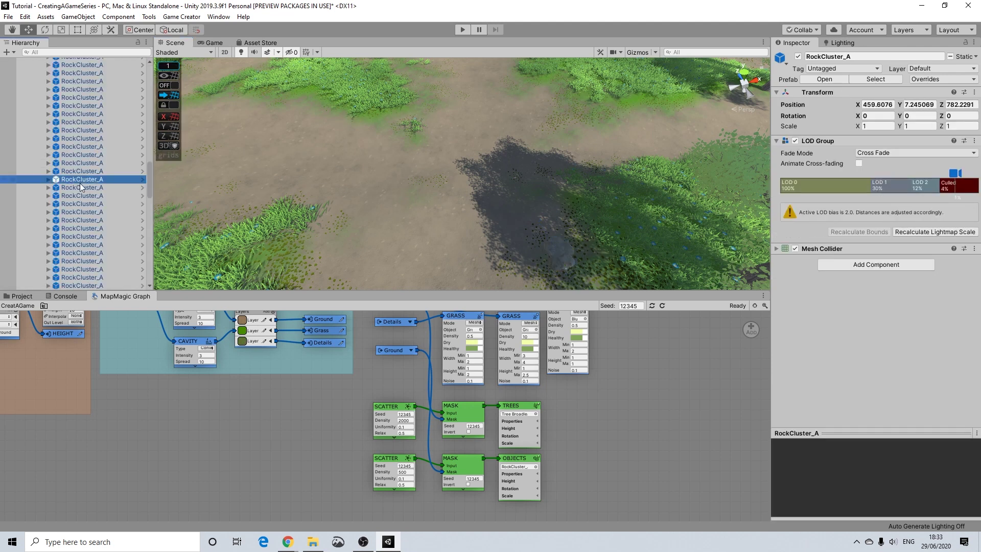
click(357, 50)
key(f)
scroll(441, 136, down, 10)
alt+drag(581, 229, 459, 170)
click(510, 98)
scroll(459, 170, down, 5)
alt+drag(566, 157, 434, 197)
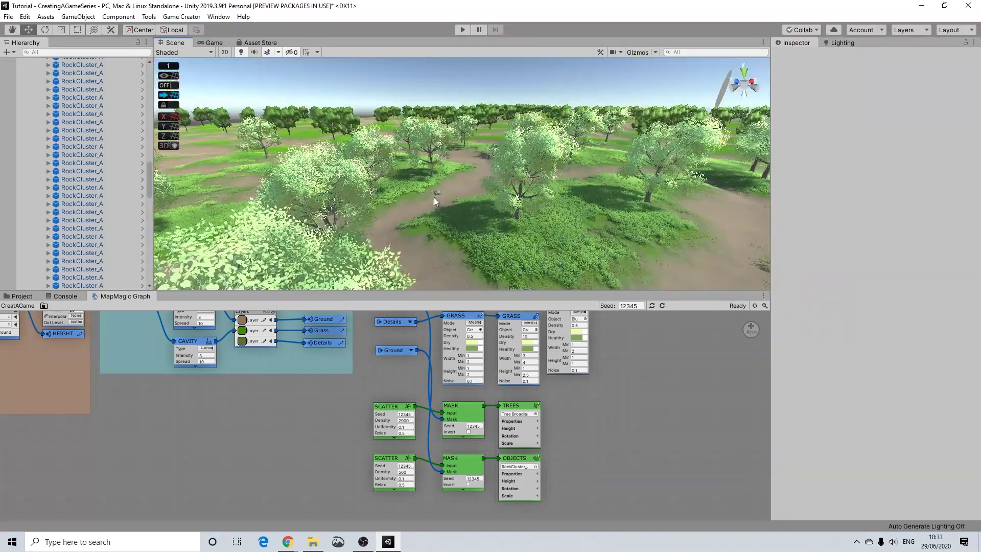
scroll(70, 158, up, 10)
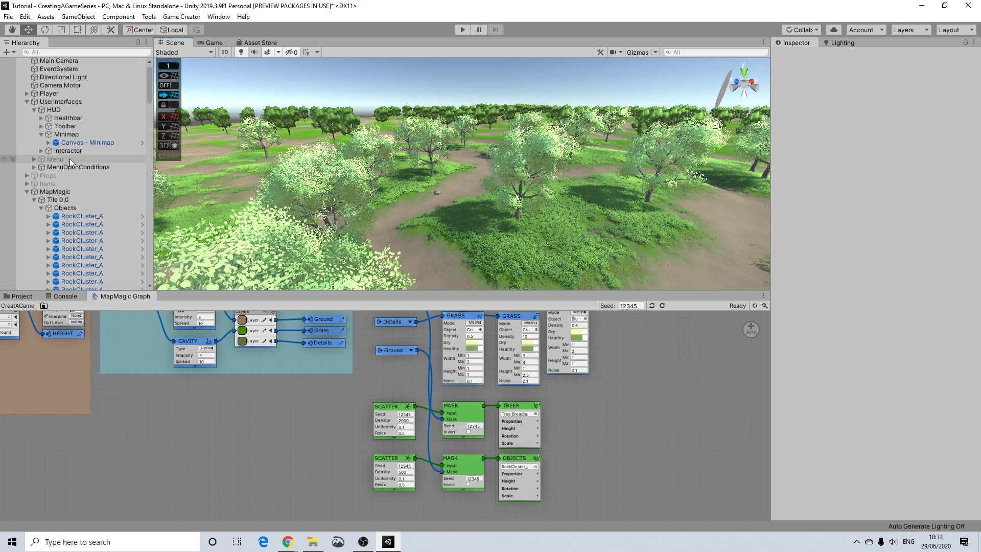
click(26, 200)
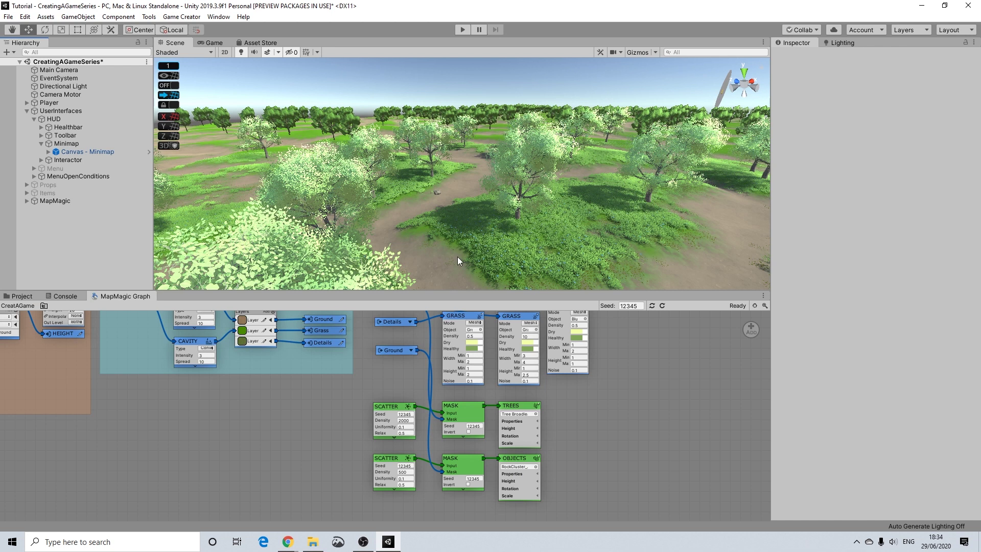
Frame the Player in the scene and examine the trees, grass and flowers around it
middle_drag(592, 361, 589, 377)
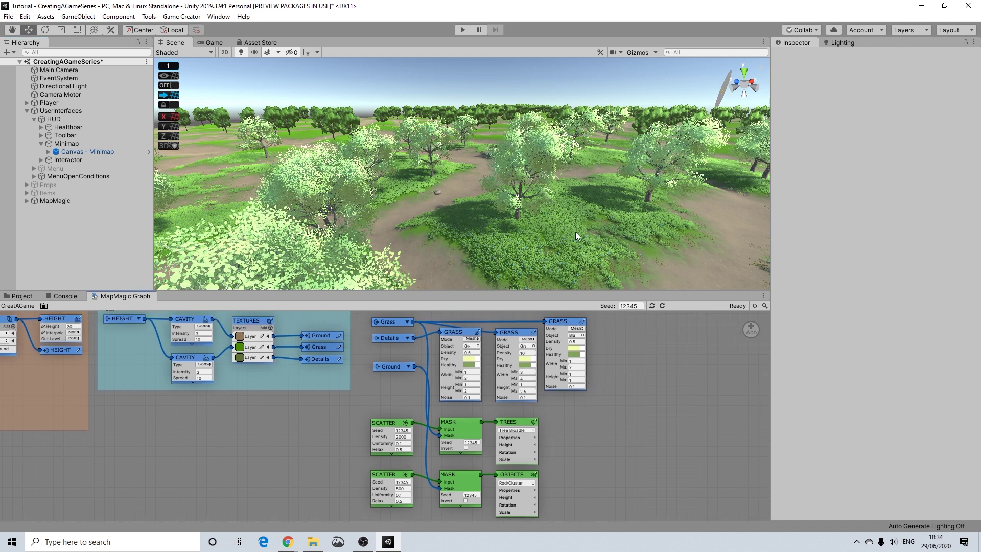
mouse_move(523, 245)
middle_down()
mouse_move(486, 227)
mouse_move(506, 246)
middle_up()
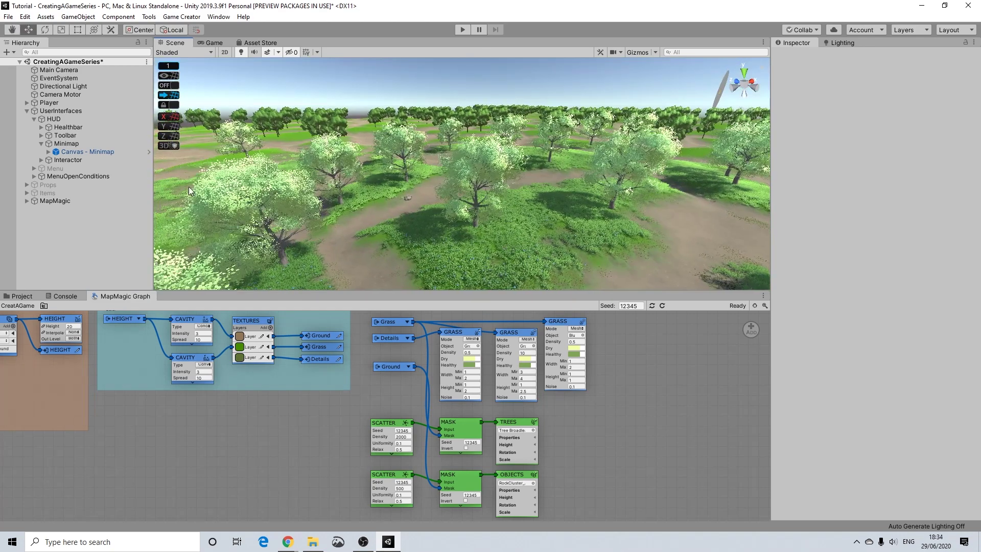
click(47, 103)
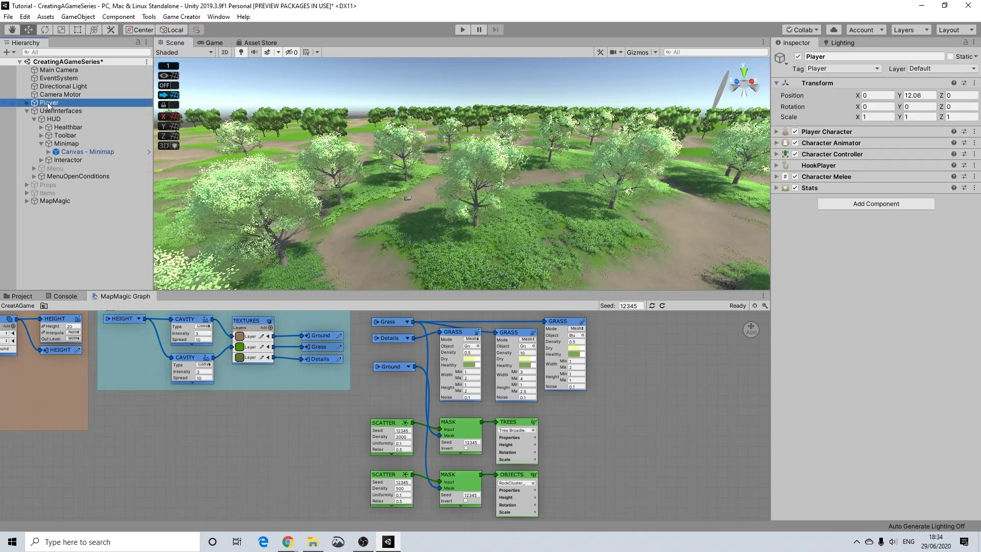
click(382, 55)
key(f)
scroll(645, 214, down, 10)
middle_drag(646, 216, 577, 242)
alt+drag(577, 242, 518, 272)
right_drag(517, 272, 294, 200)
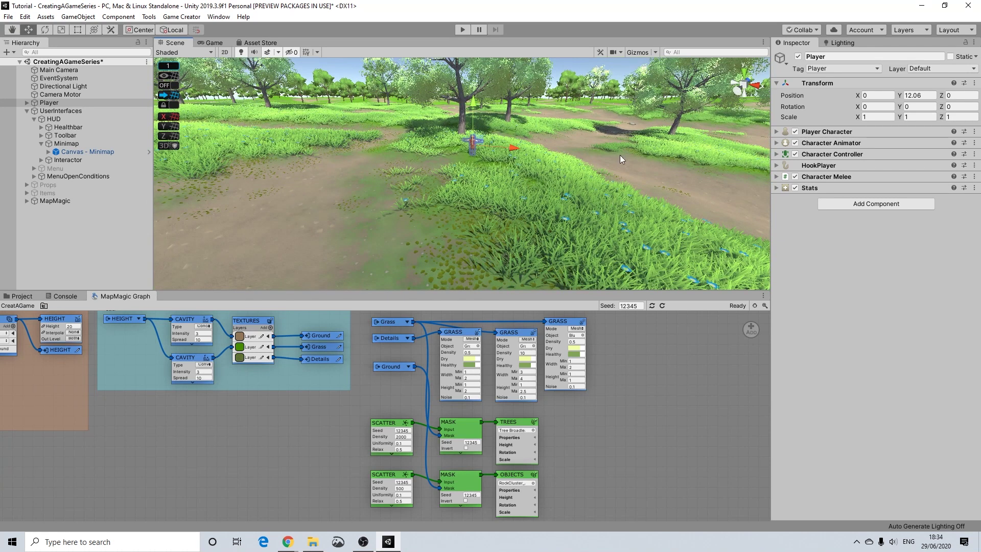
right_drag(580, 156, 582, 167)
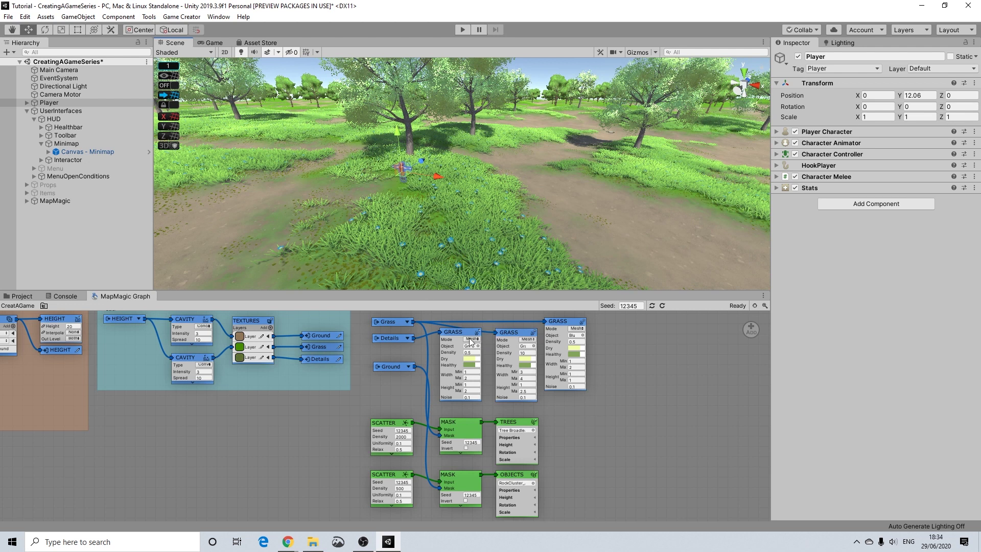
Review the full node graph and compare the landscape from a distance with the close view around the Player
middle_drag(373, 368, 394, 413)
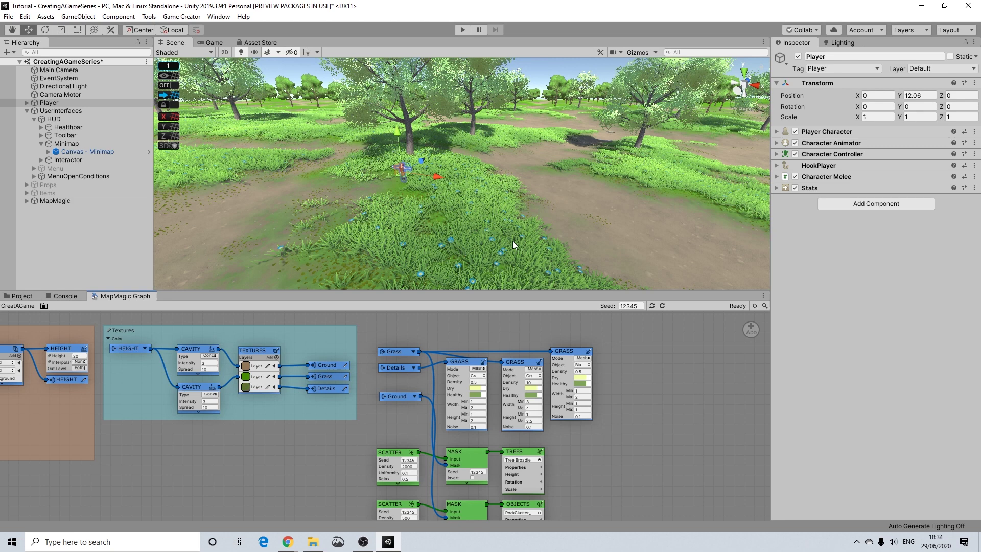
scroll(431, 330, down, 2)
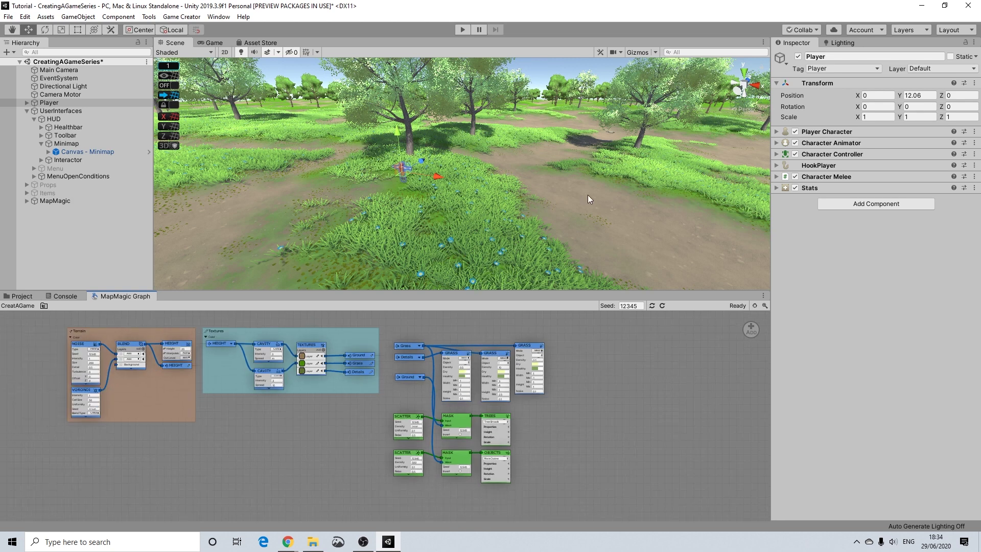
scroll(587, 194, down, 2)
scroll(588, 194, down, 5)
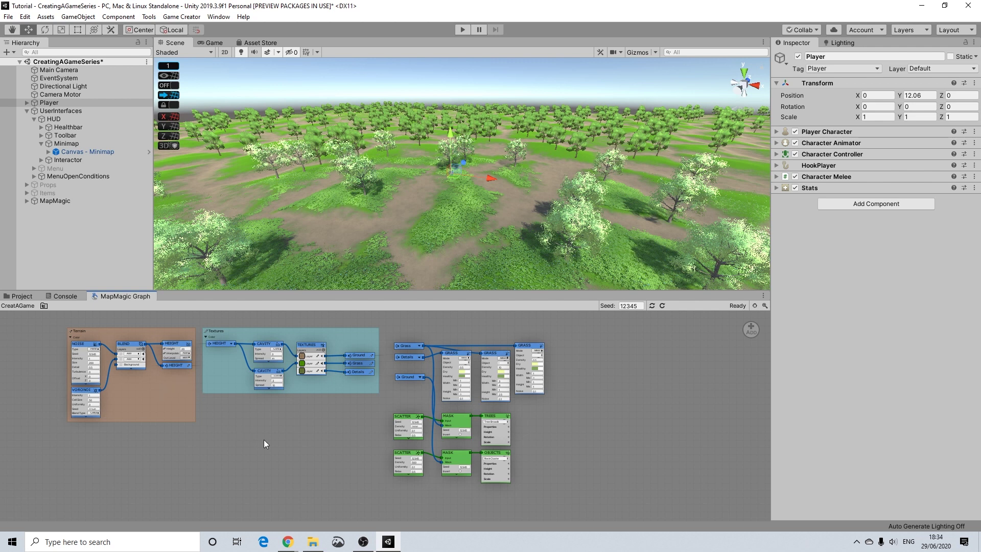
scroll(421, 331, up, 3)
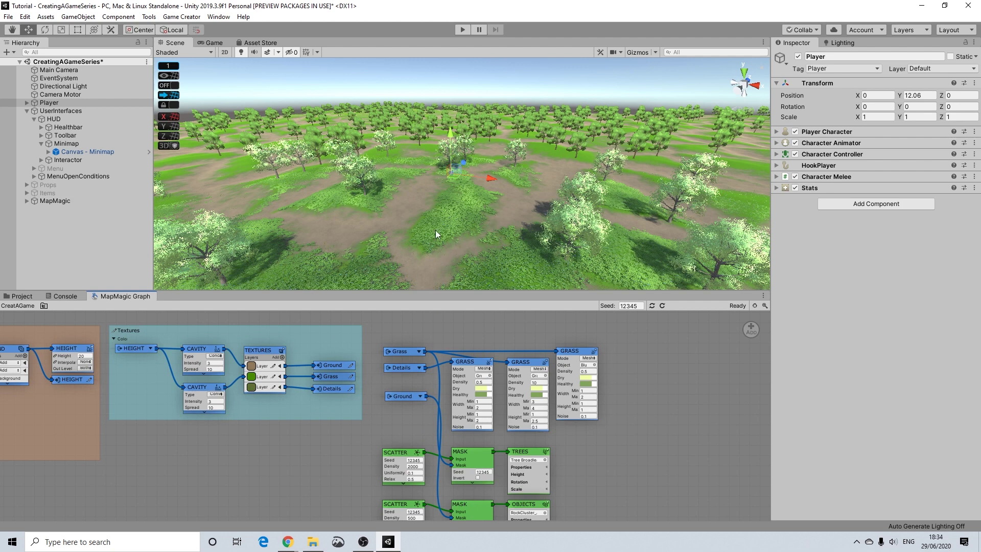
scroll(404, 259, up, 15)
middle_drag(413, 201, 413, 197)
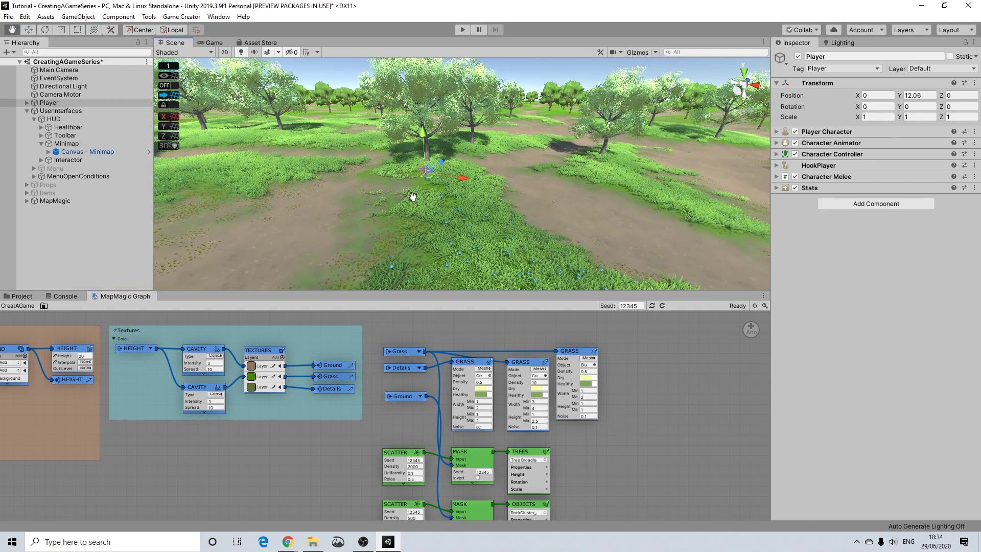
scroll(413, 196, up, 10)
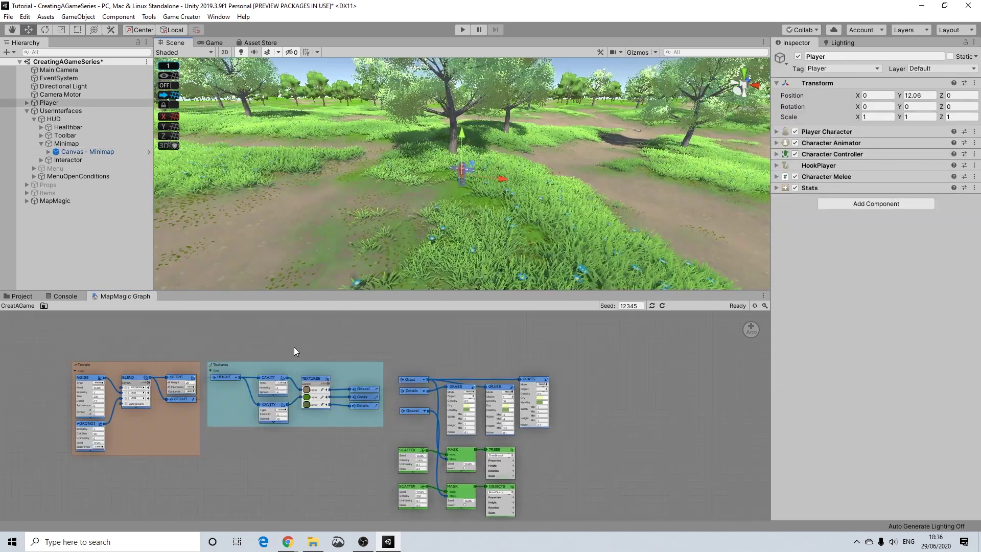
Group all the grass, tree and rock nodes together with their Grass, Details and Ground exit portals
middle_drag(574, 495, 567, 474)
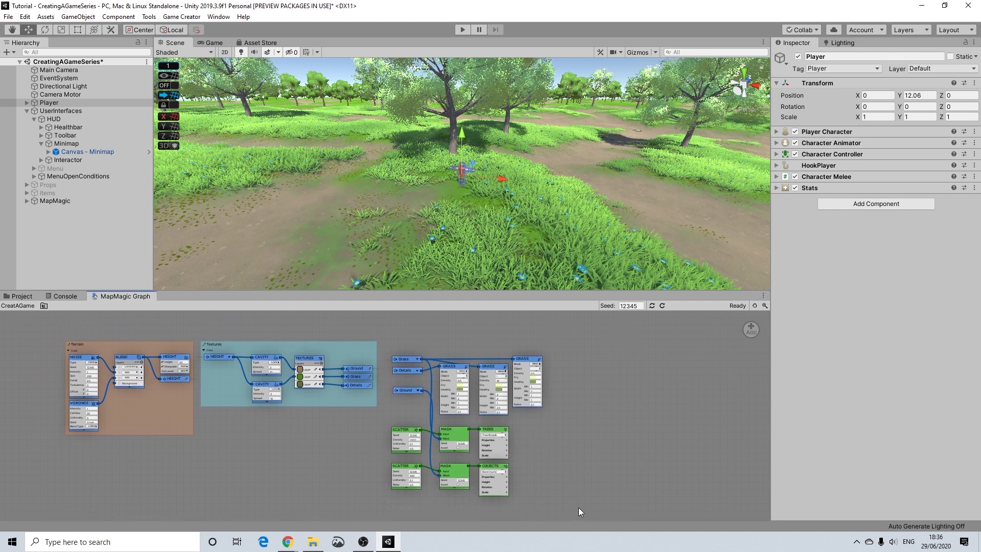
drag(578, 508, 387, 345)
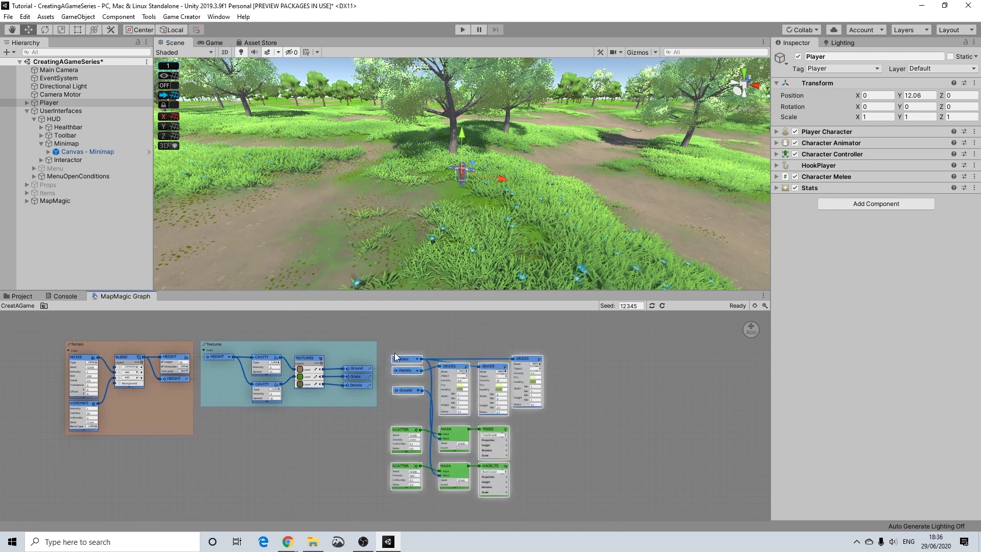
right_click(531, 361)
mouse_move(578, 384)
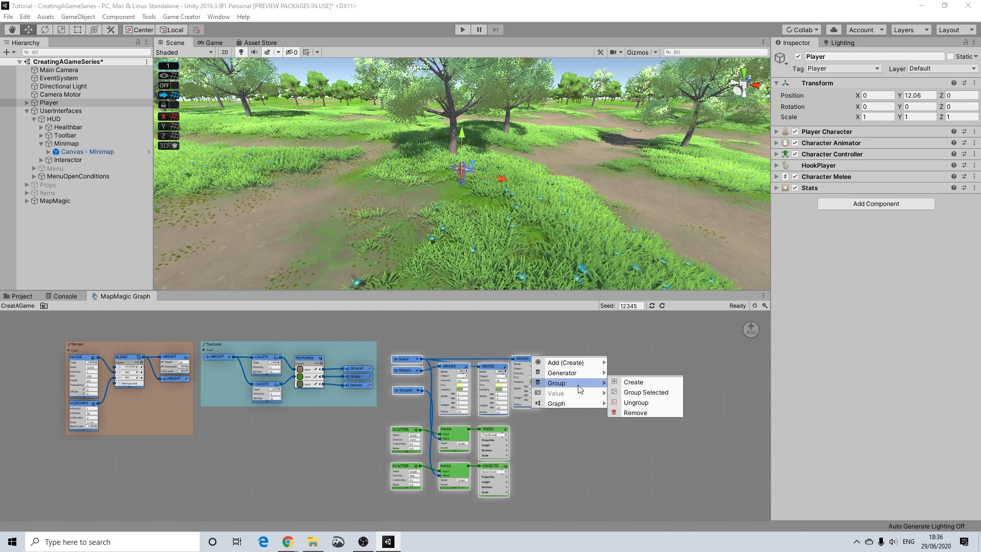
click(636, 394)
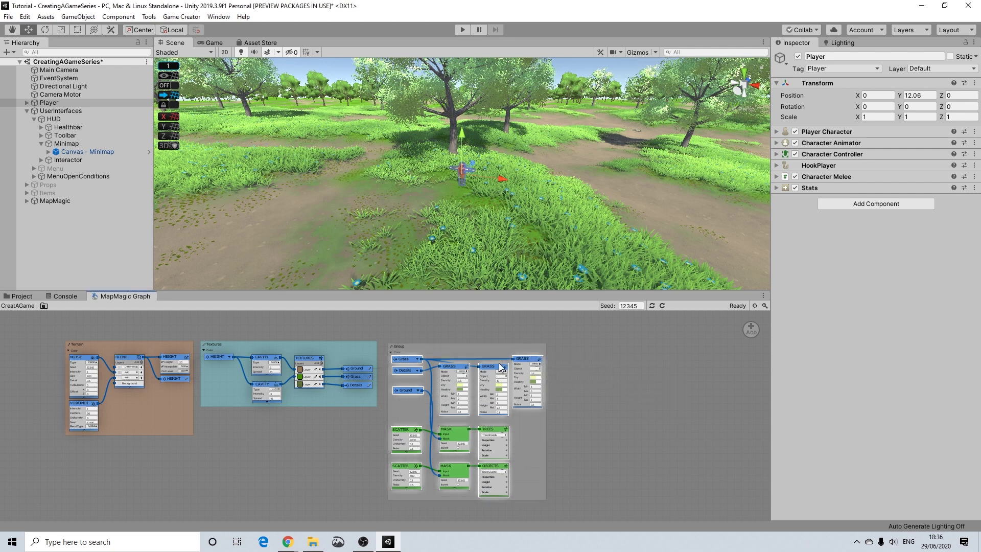
Colour the new node group Green and name it Vegetation
click(395, 347)
click(391, 351)
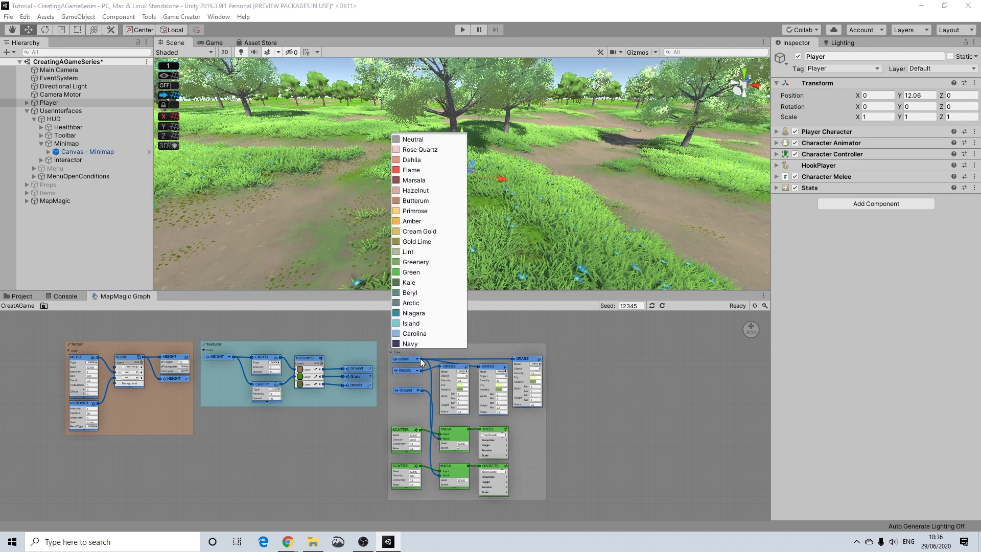
click(419, 272)
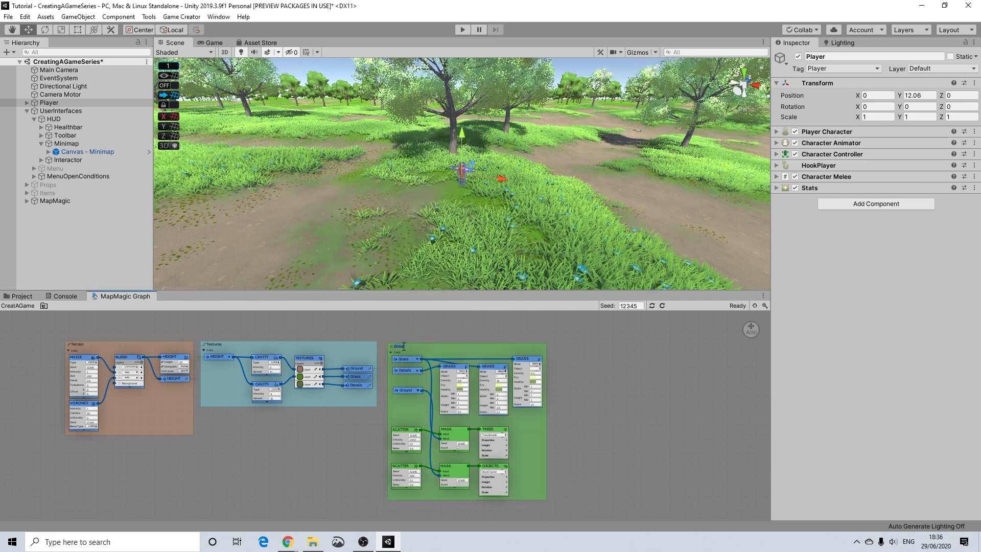
text(Vegetation)
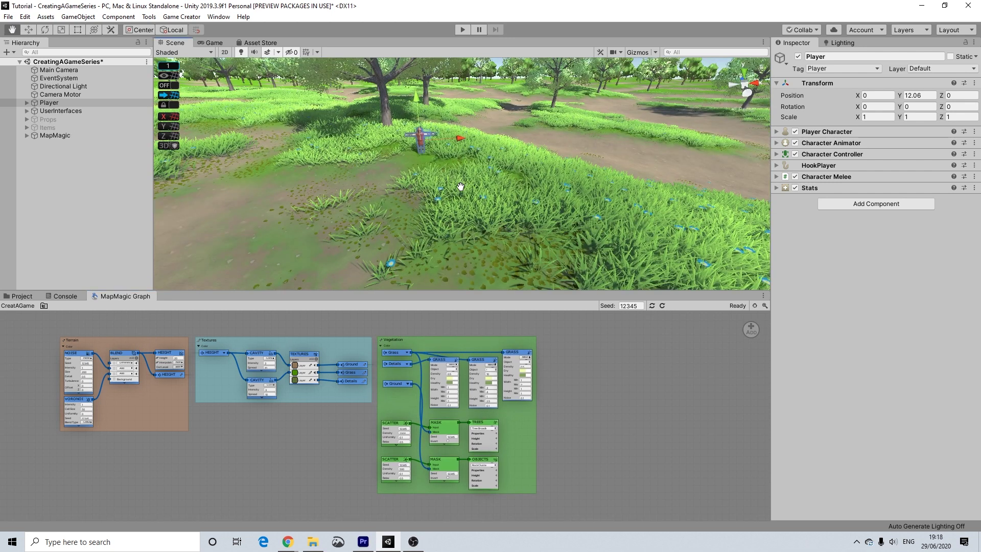
Duplicate the blue poppy Grass node and link the Grass exit portal to the duplicate's input
middle_drag(461, 186, 451, 188)
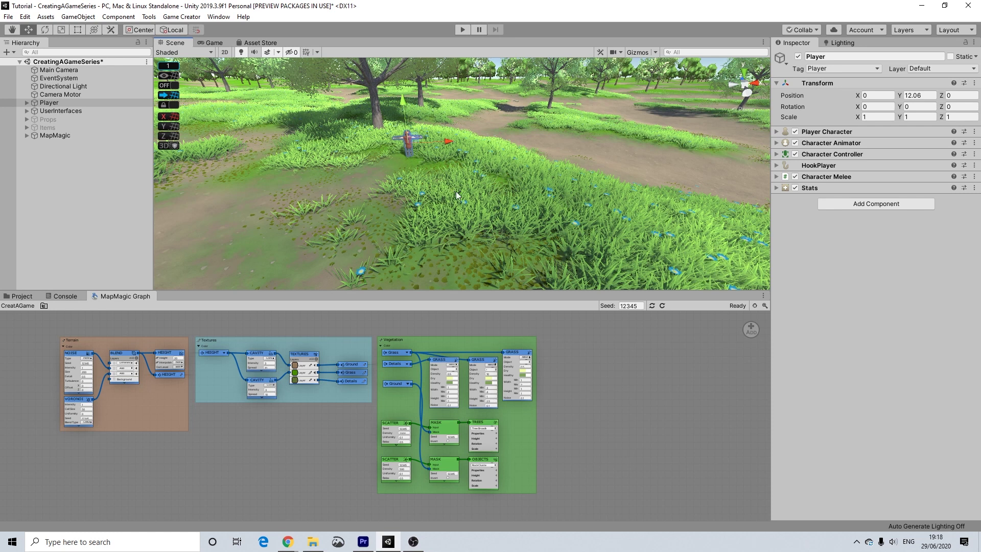
right_click(520, 354)
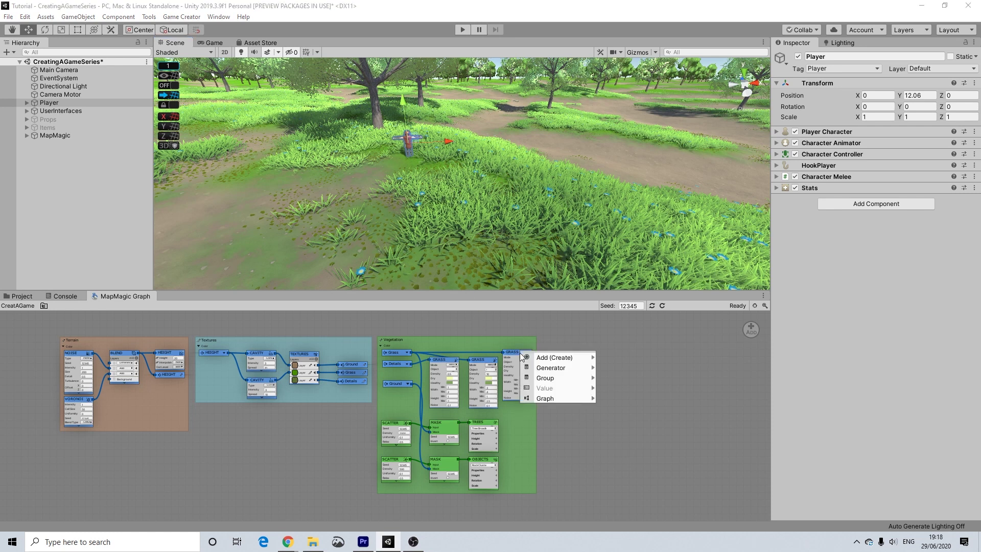
mouse_move(562, 367)
click(617, 378)
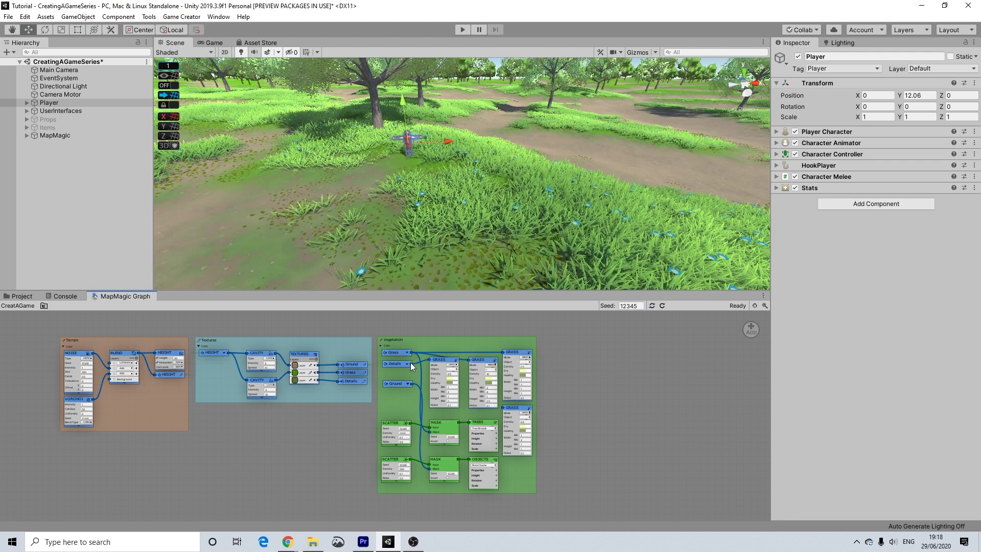
drag(412, 354, 490, 418)
Locate the BluePoppy prefab in the project and preview the Daisy, DaisyCluster, DandelionCluster and Dandelions prefabs beside it
scroll(527, 420, up, 5)
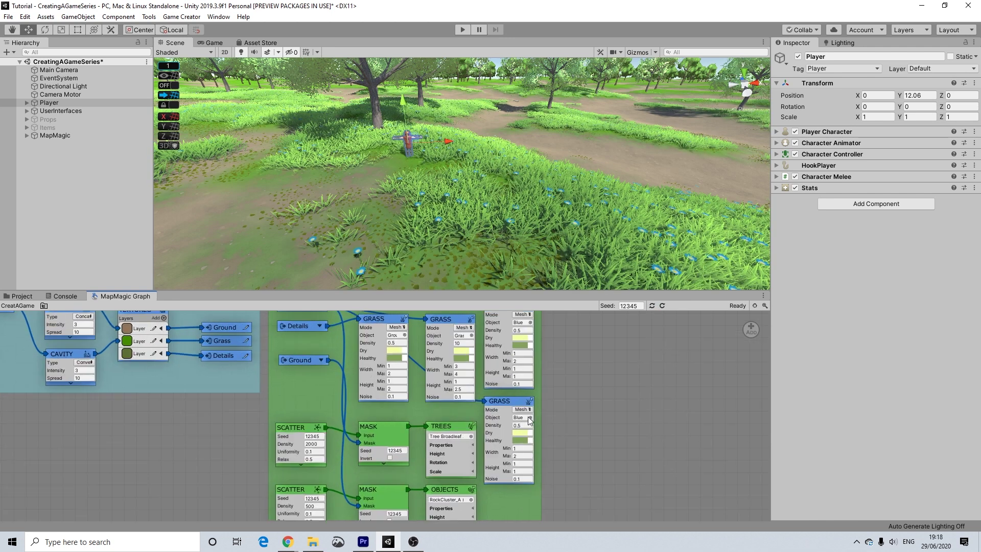
click(529, 418)
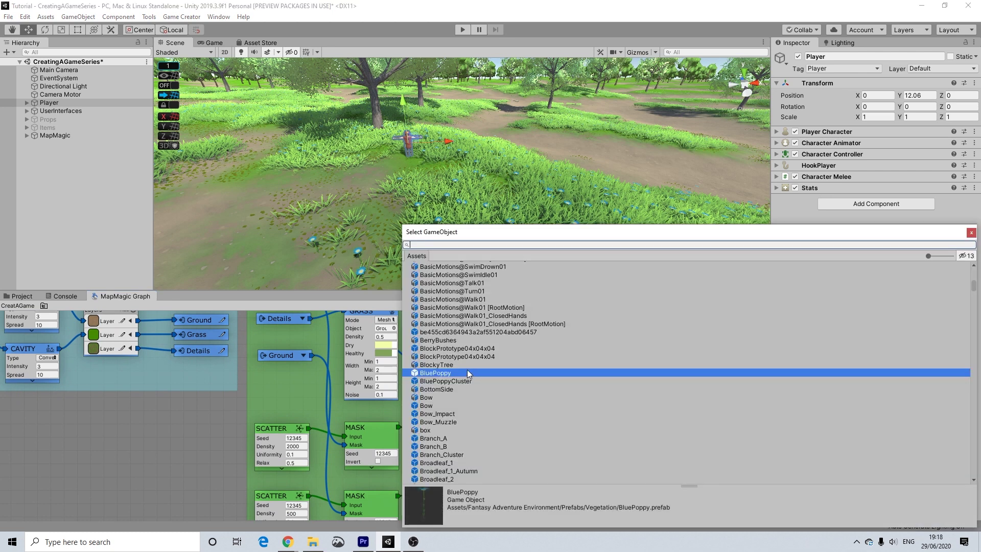
click(971, 233)
click(518, 418)
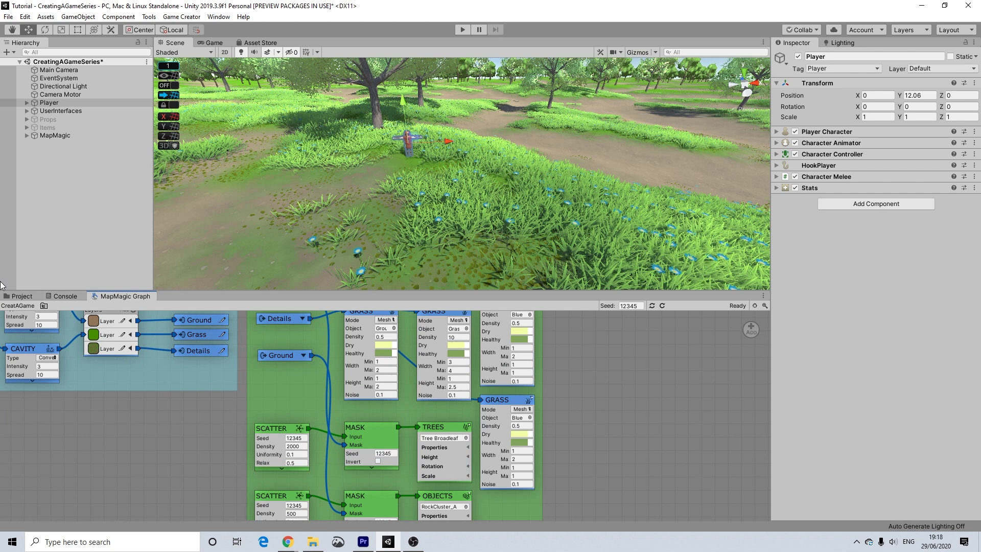
click(23, 296)
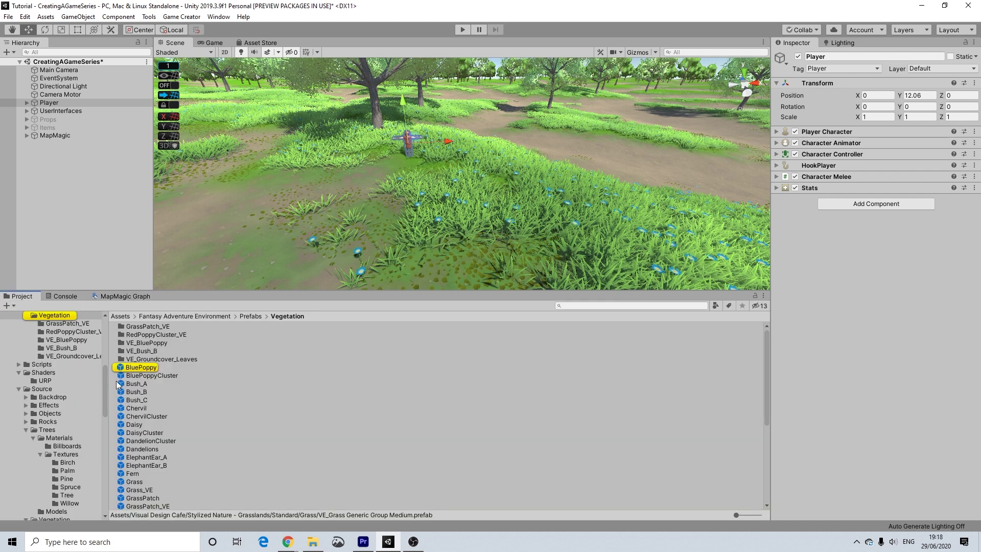
click(133, 424)
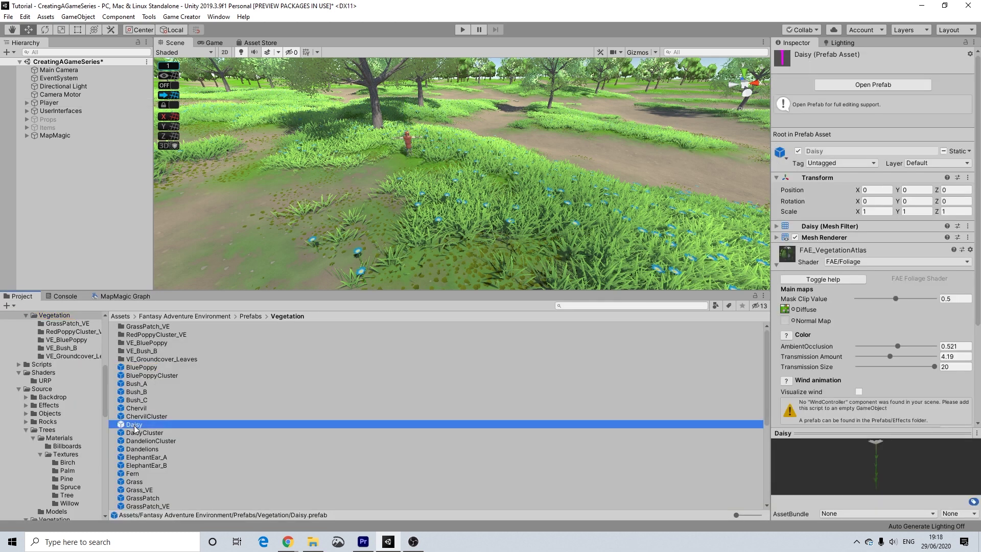
click(136, 433)
click(138, 441)
click(137, 450)
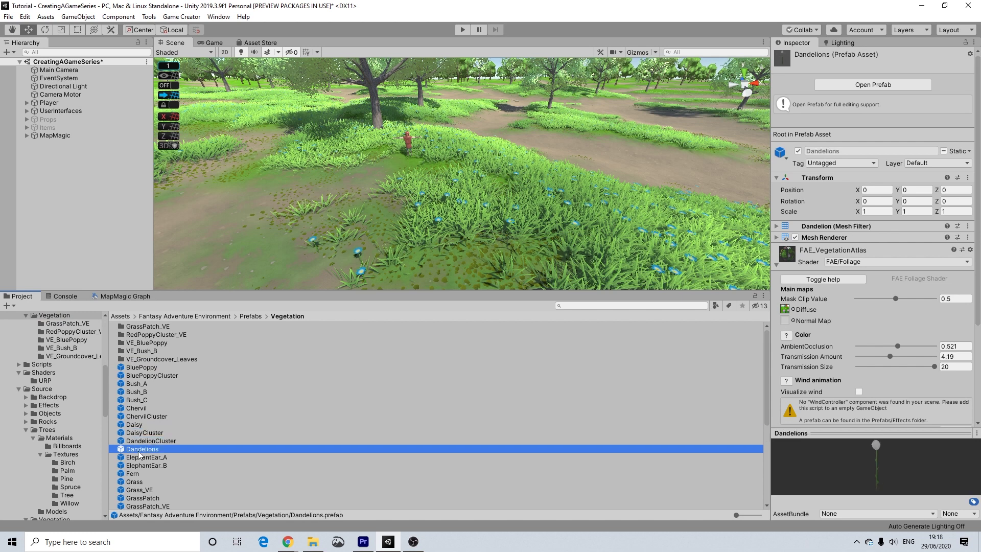
Set the Object of the duplicated Grass node to the Dandelions prefab
click(125, 296)
click(530, 418)
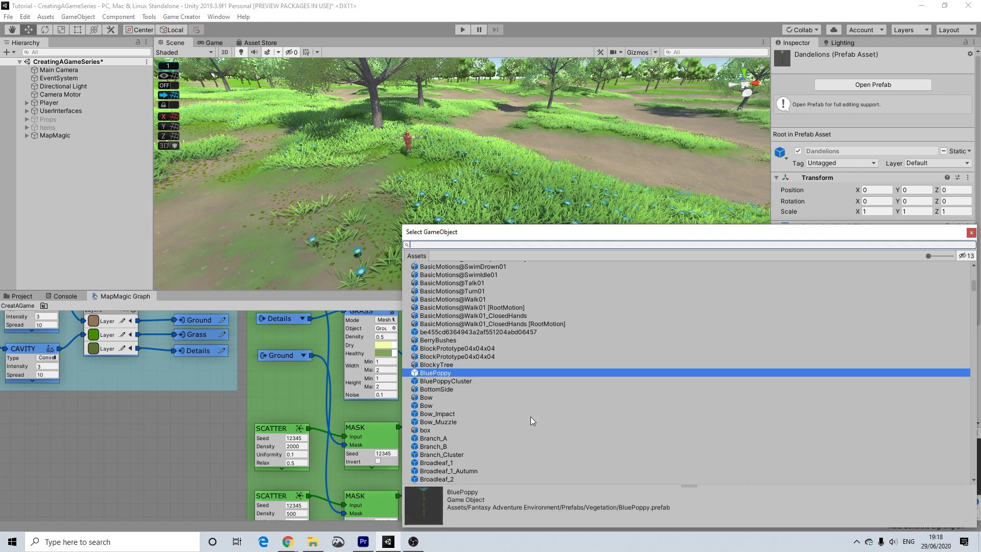
text(dand)
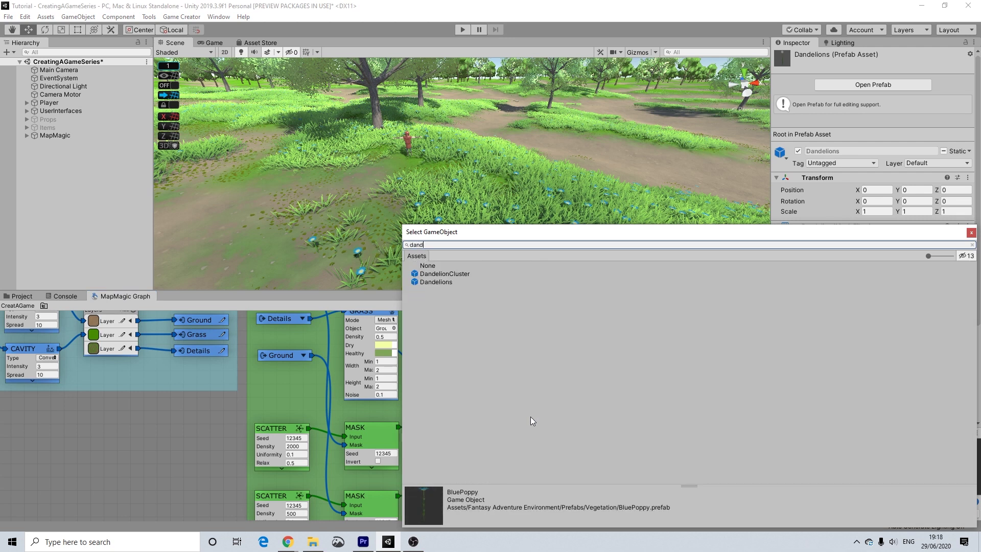
click(429, 281)
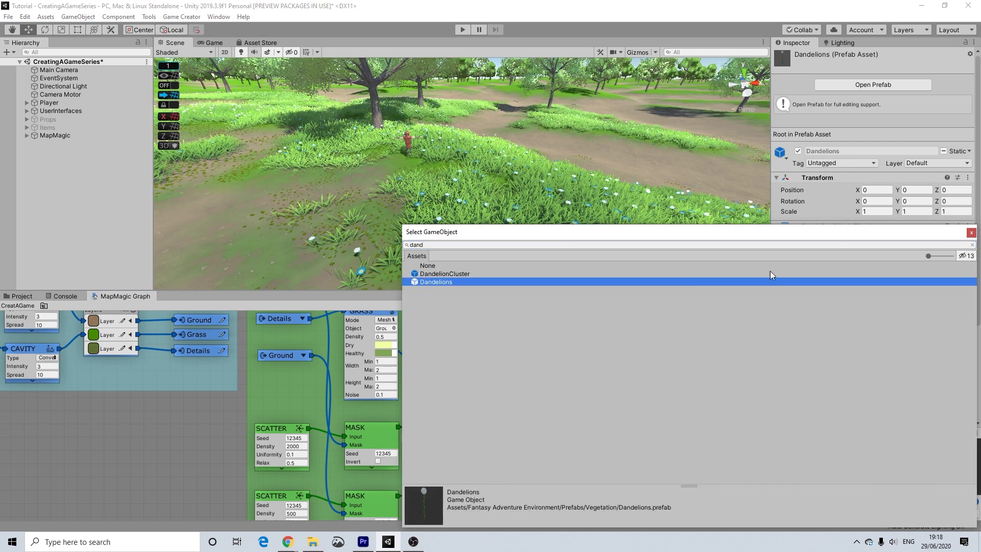
Close the prefab selection and set the Density of the Dandelions Grass node to 0.2
click(972, 232)
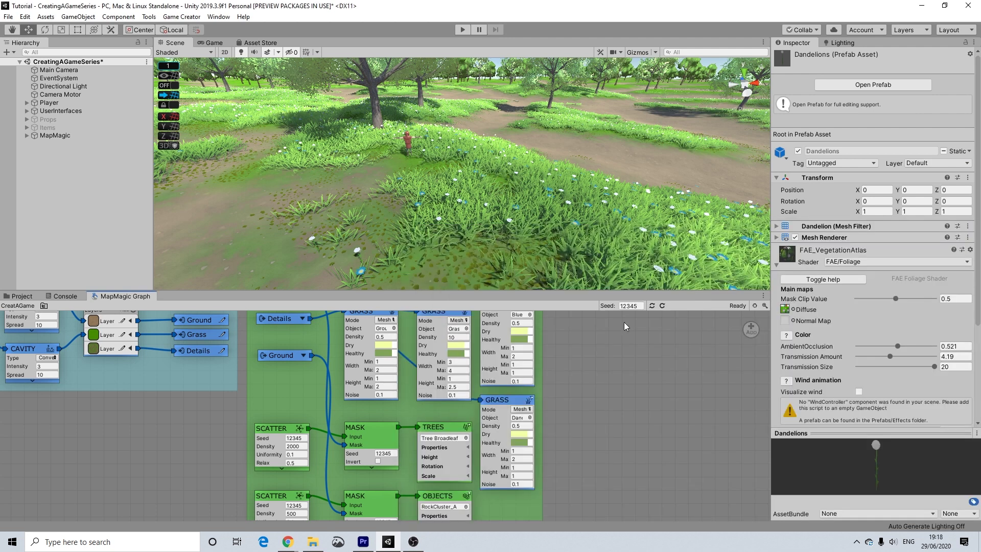
middle_drag(575, 361, 571, 373)
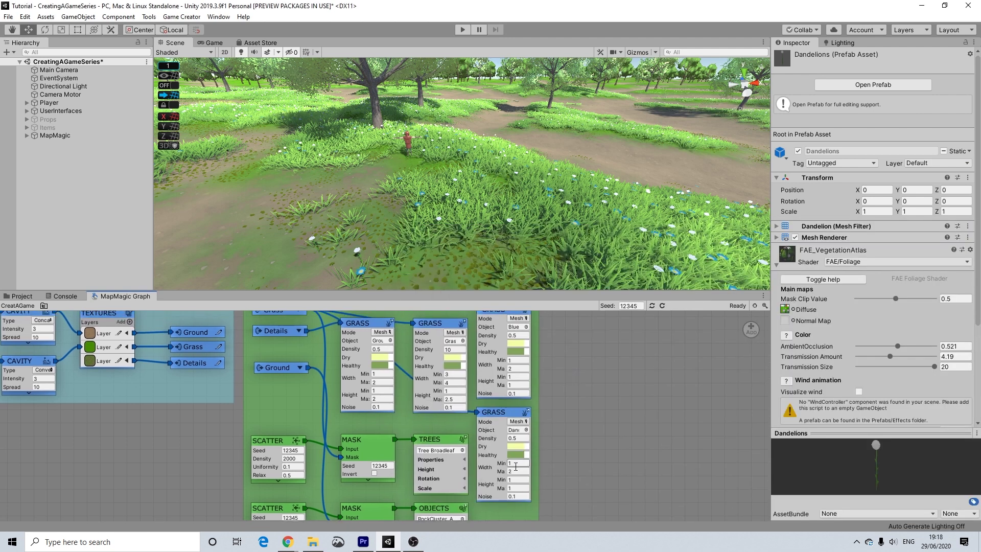
scroll(544, 201, up, 10)
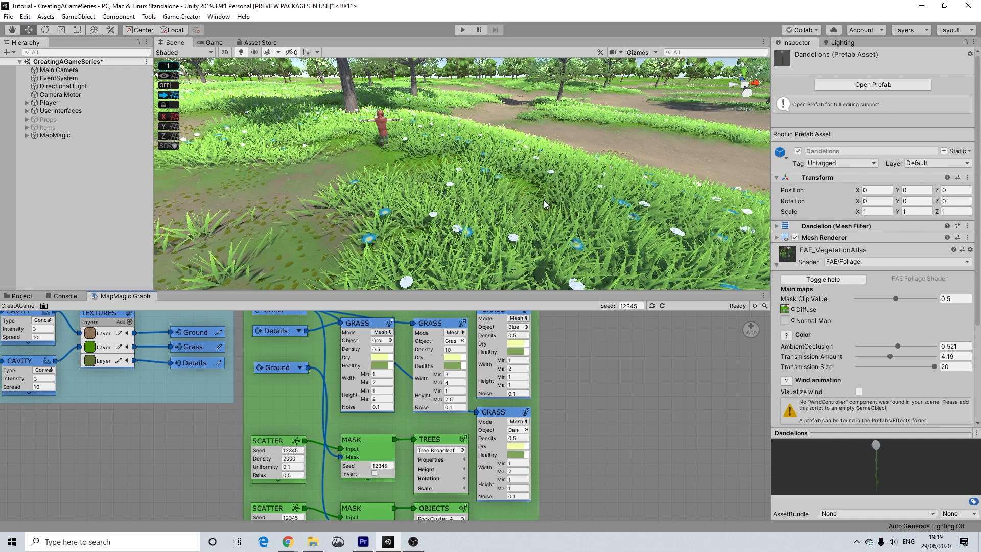
scroll(516, 266, down, 4)
middle_drag(516, 266, 488, 240)
click(519, 480)
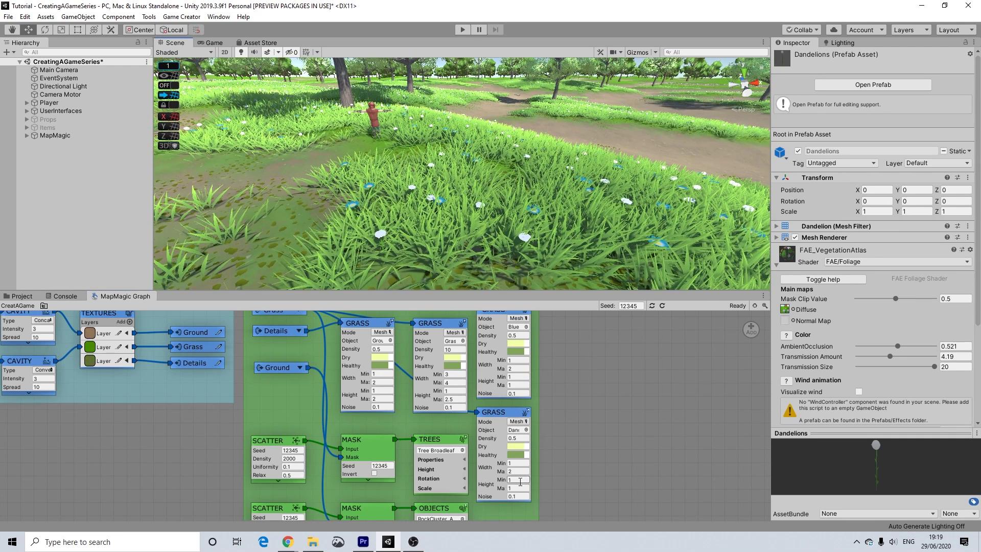
click(517, 481)
click(511, 463)
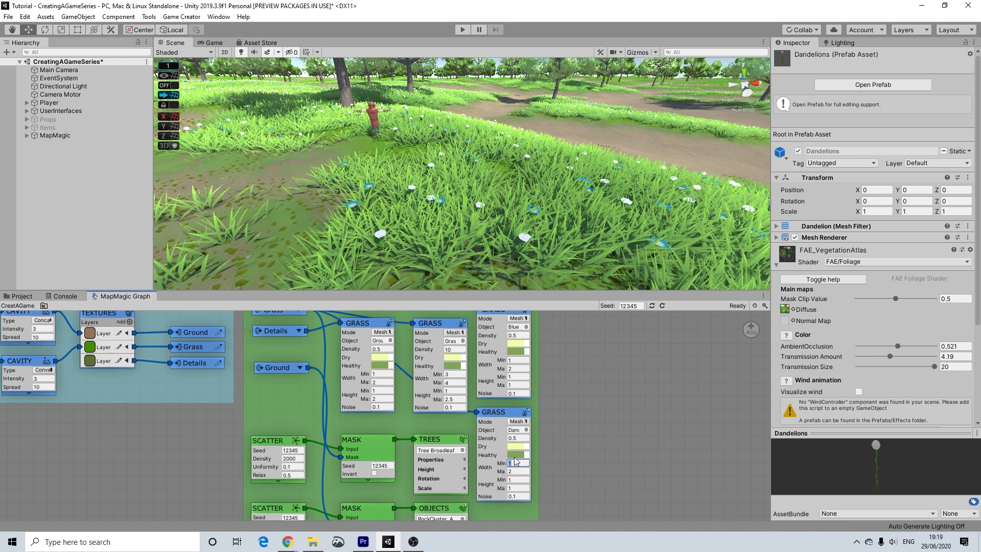
click(514, 438)
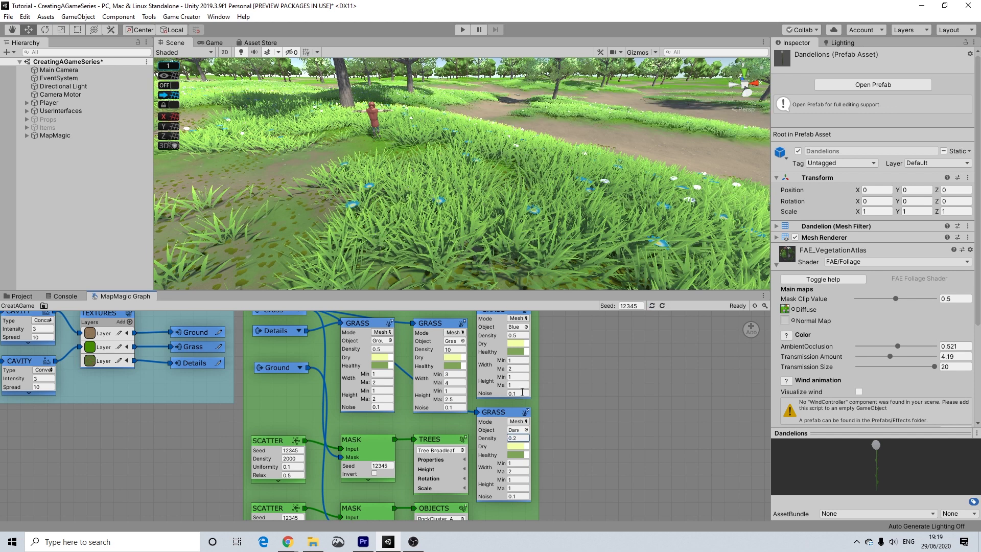
Examine the flowers and grass around the character from near and far, and review the Terrain, Textures and Vegetation node groups
alt+drag(512, 222, 311, 214)
middle_drag(312, 214, 432, 225)
scroll(432, 225, up, 3)
alt+drag(432, 225, 344, 242)
scroll(345, 242, down, 6)
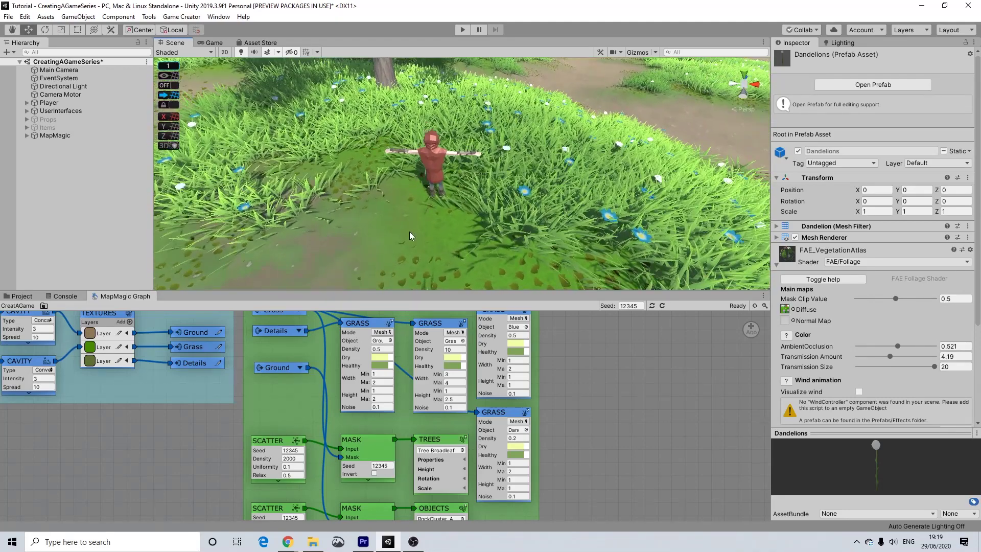
scroll(557, 370, down, 6)
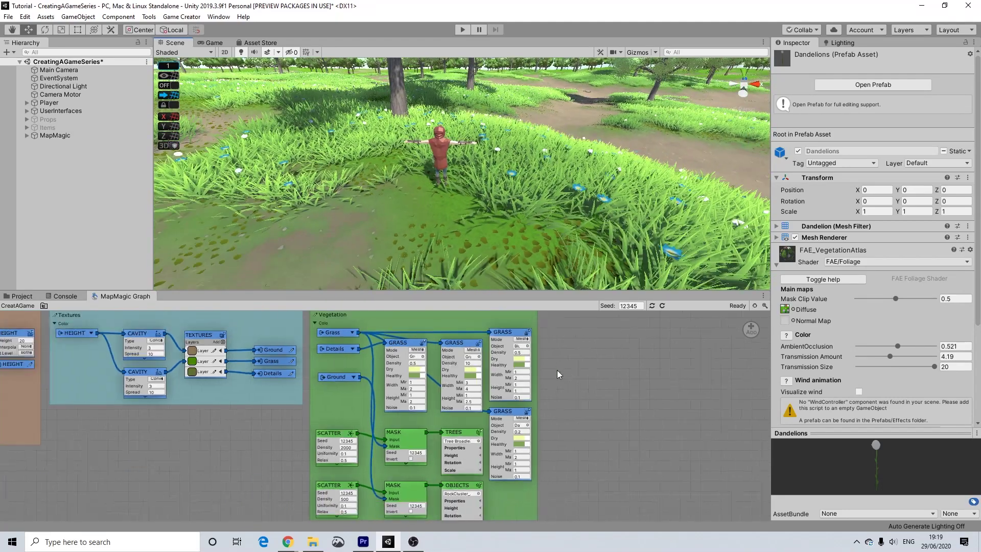
middle_drag(565, 403, 532, 401)
middle_drag(461, 197, 458, 238)
alt+drag(459, 229, 537, 210)
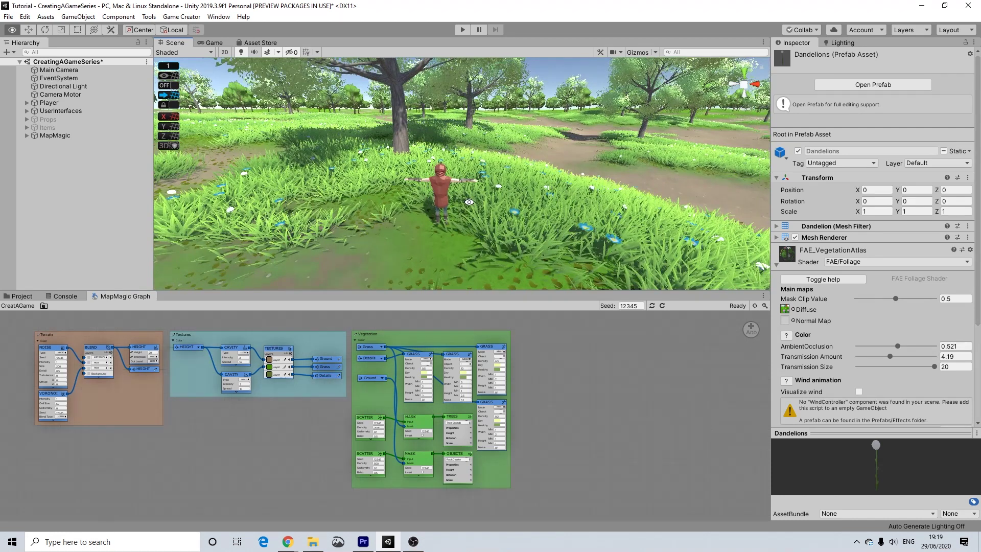
scroll(445, 404, up, 3)
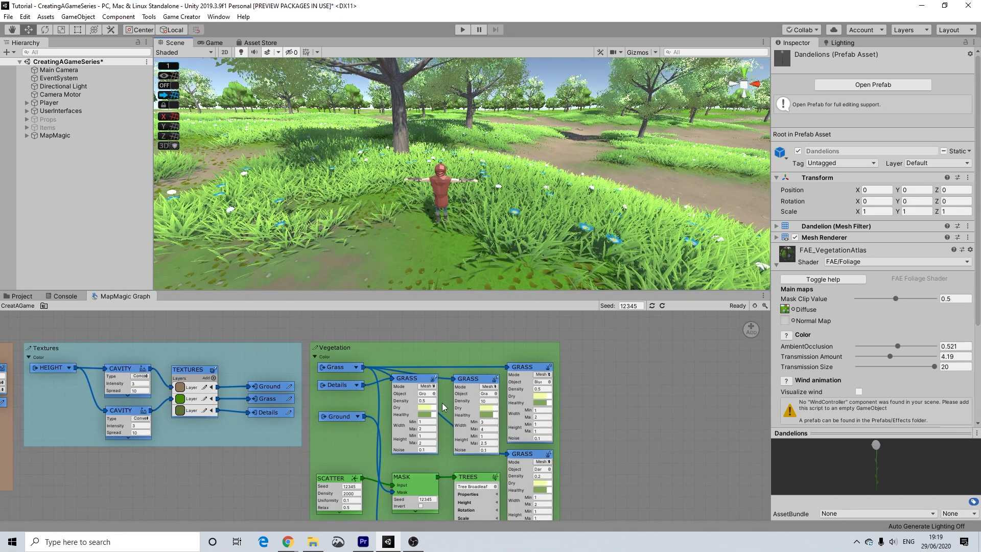
scroll(521, 225, down, 4)
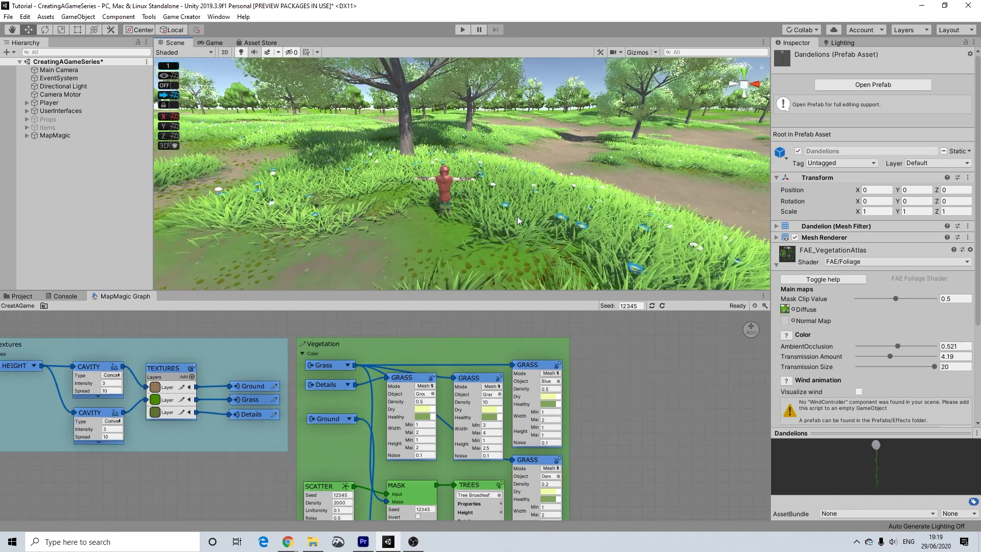
scroll(465, 206, up, 5)
mouse_move(468, 194)
alt+mouse_down()
mouse_move(451, 211)
mouse_move(468, 210)
alt+mouse_up()
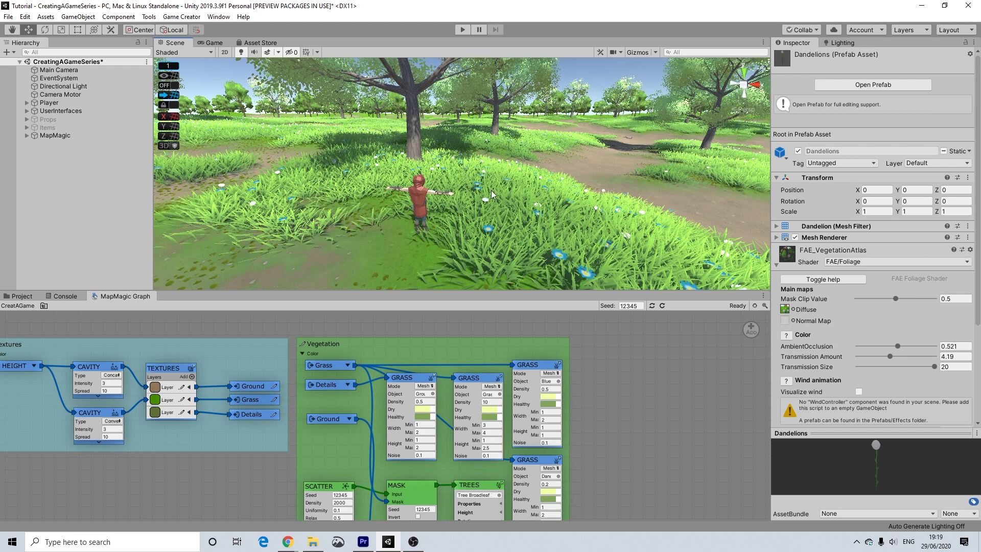
alt+drag(472, 189, 491, 197)
scroll(488, 200, up, 3)
scroll(477, 205, down, 4)
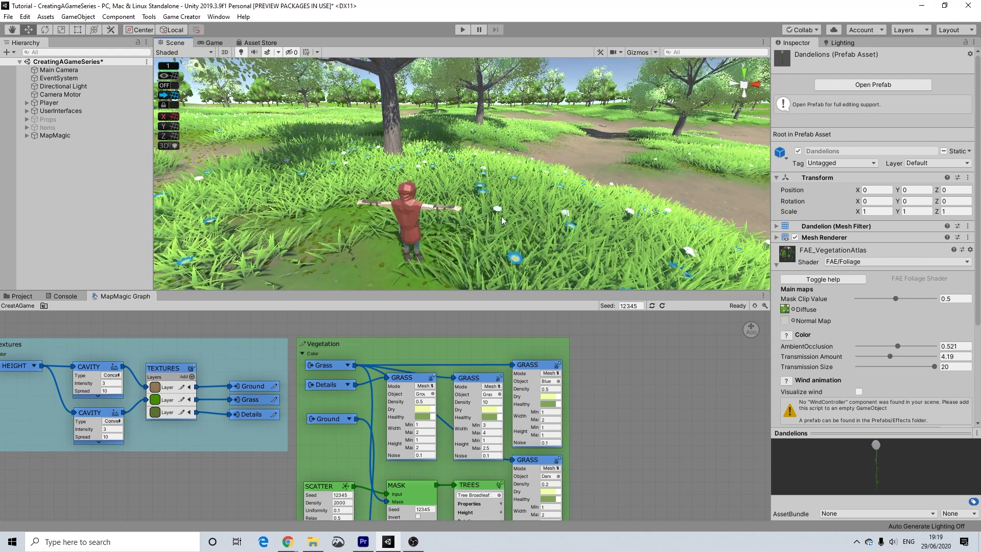
right_drag(494, 212, 498, 219)
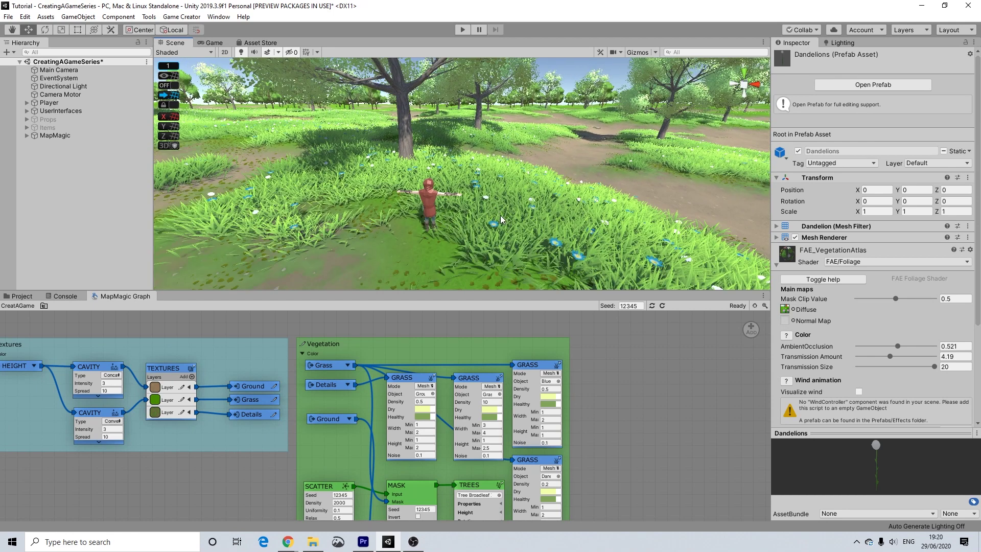
scroll(108, 325, down, 5)
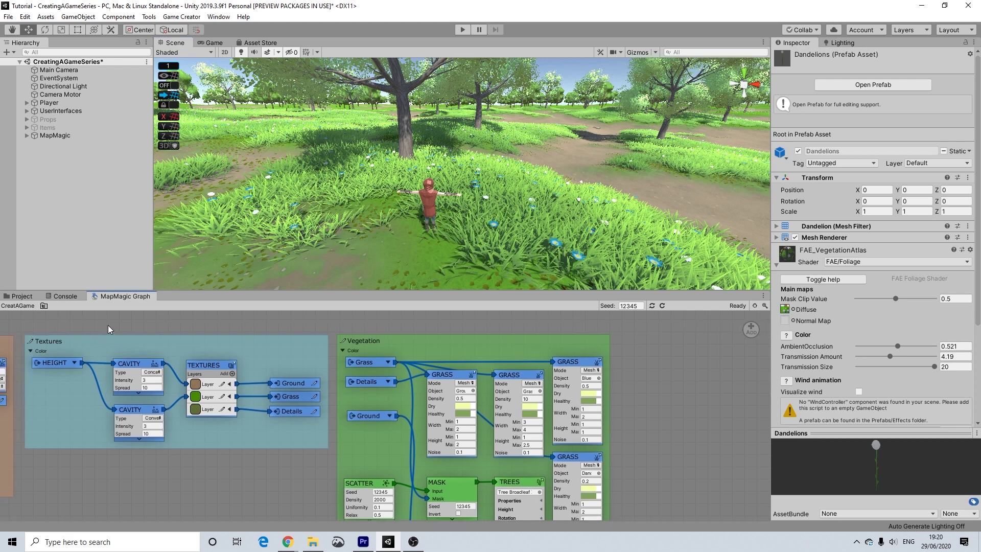
middle_drag(122, 324, 221, 321)
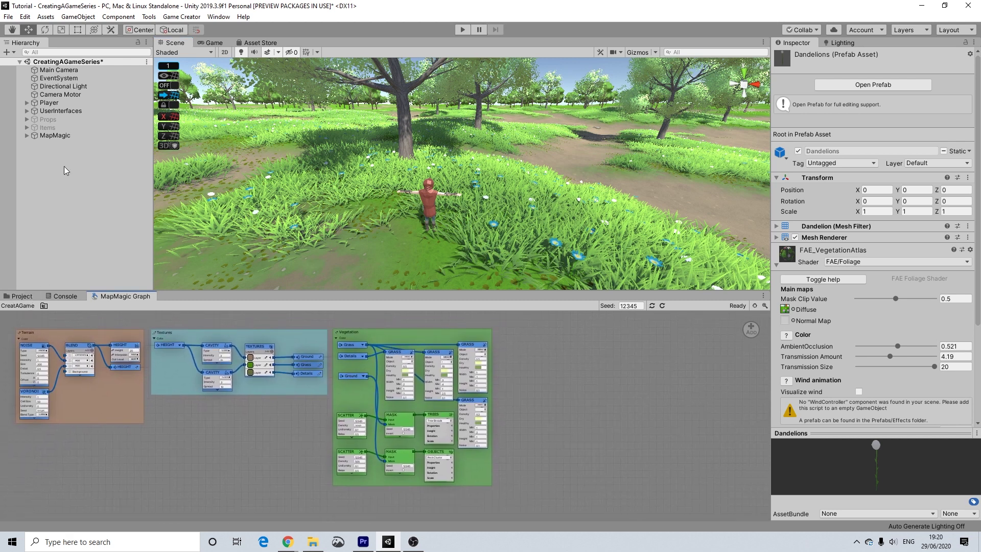
Open the project's Tags & Layers settings for editing the layers
click(912, 30)
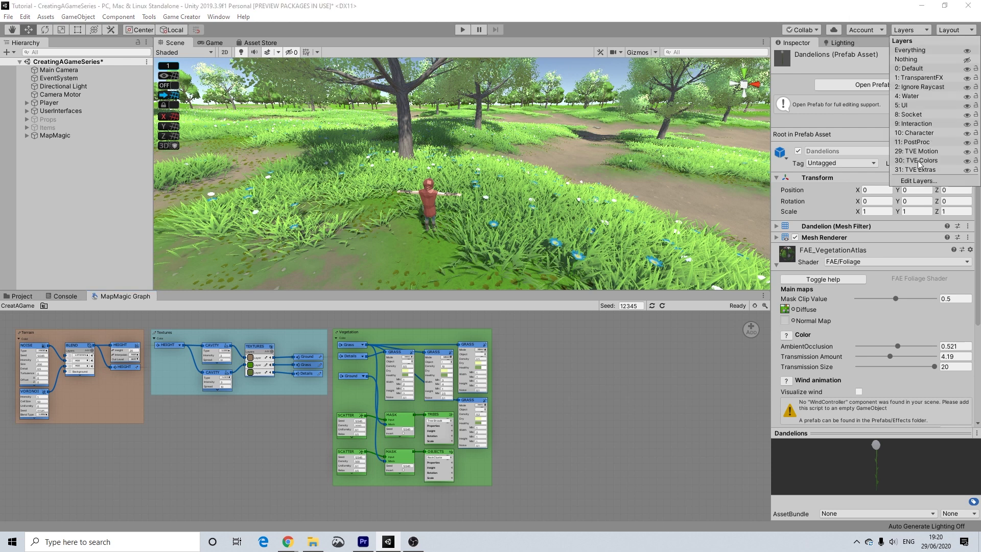
click(940, 180)
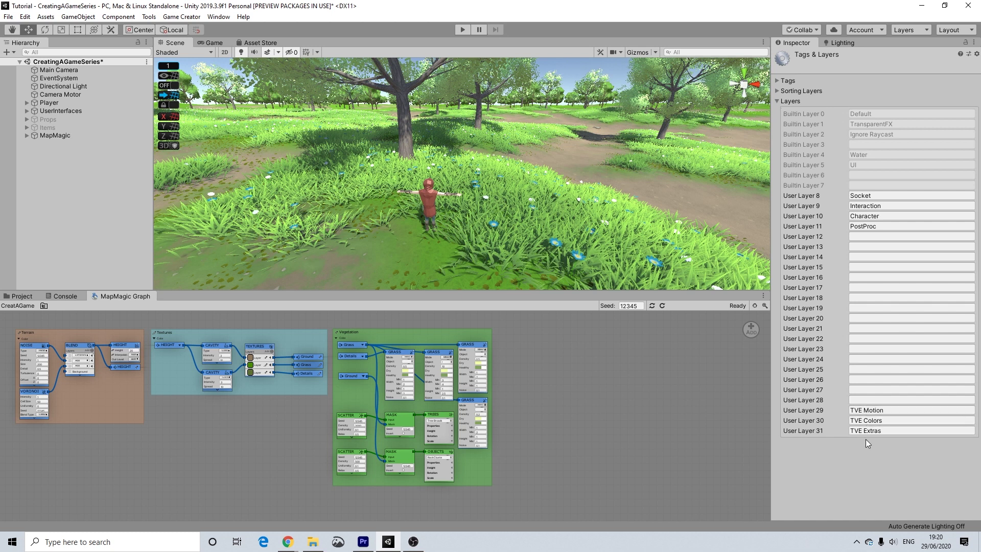
Add The Vegetation Engine object from the BOXOPHOBIC set to the CreatingAGameSeries scene
right_click(54, 155)
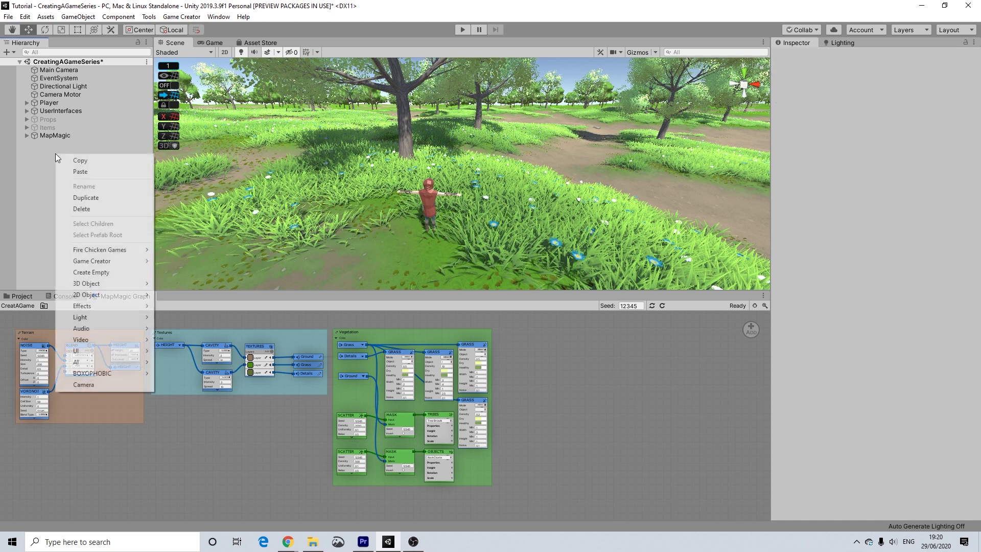
mouse_move(106, 263)
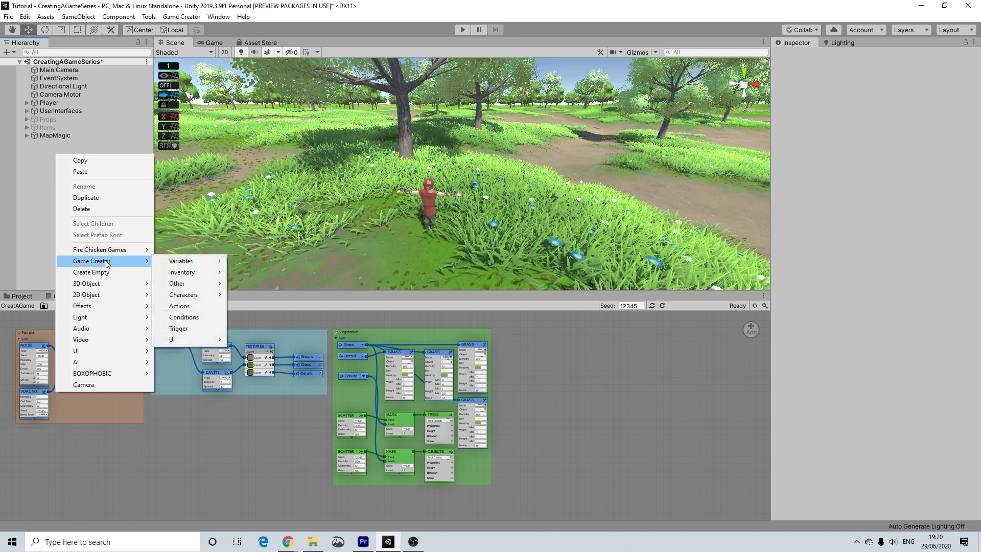
mouse_move(135, 374)
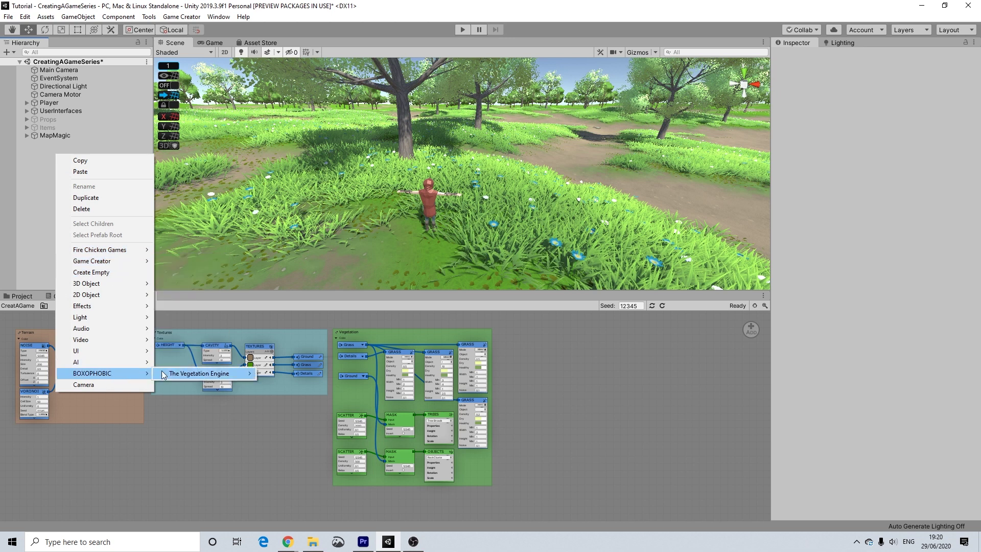
mouse_move(245, 376)
click(279, 374)
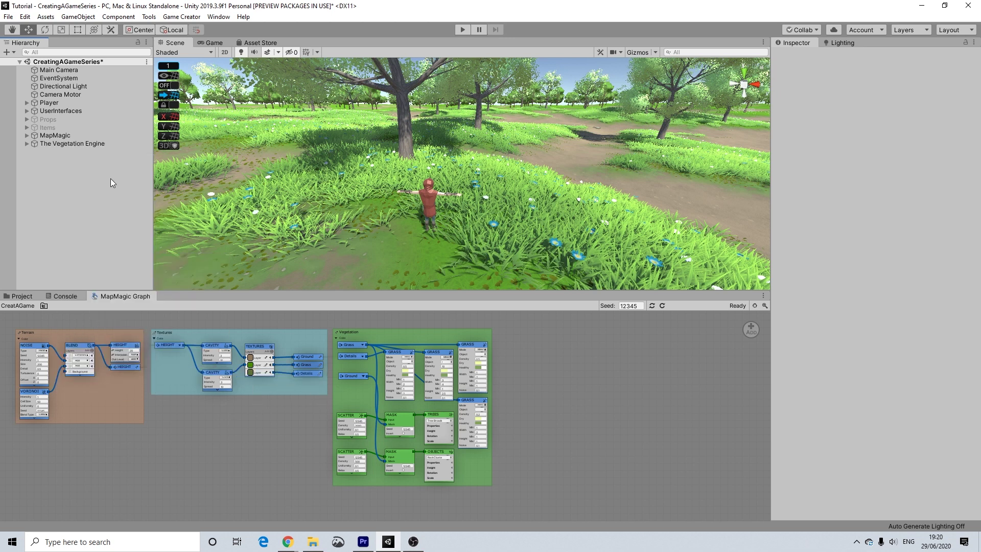
Lower the Wind Power of The Vegetation Engine's Global Motion object to its minimum
click(27, 144)
click(59, 152)
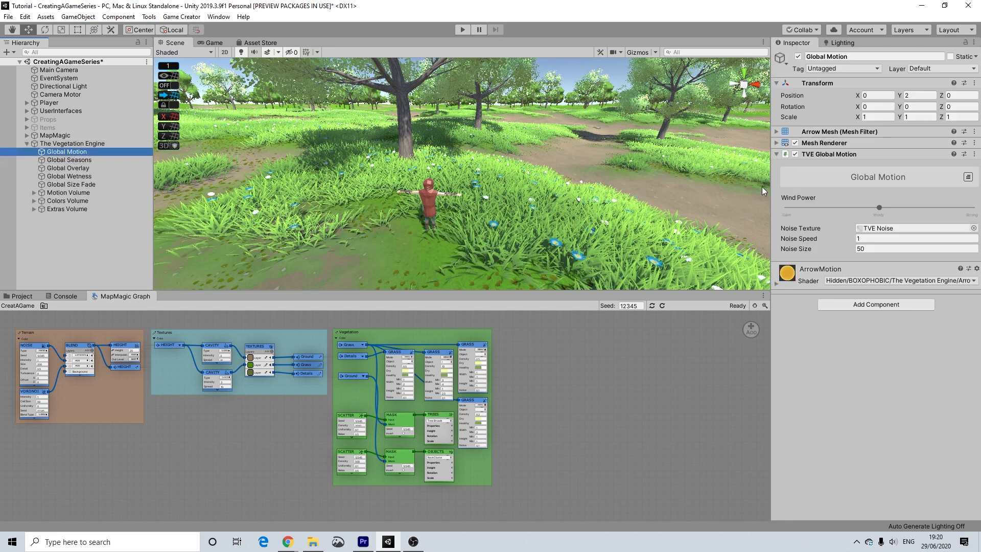
drag(880, 208, 873, 207)
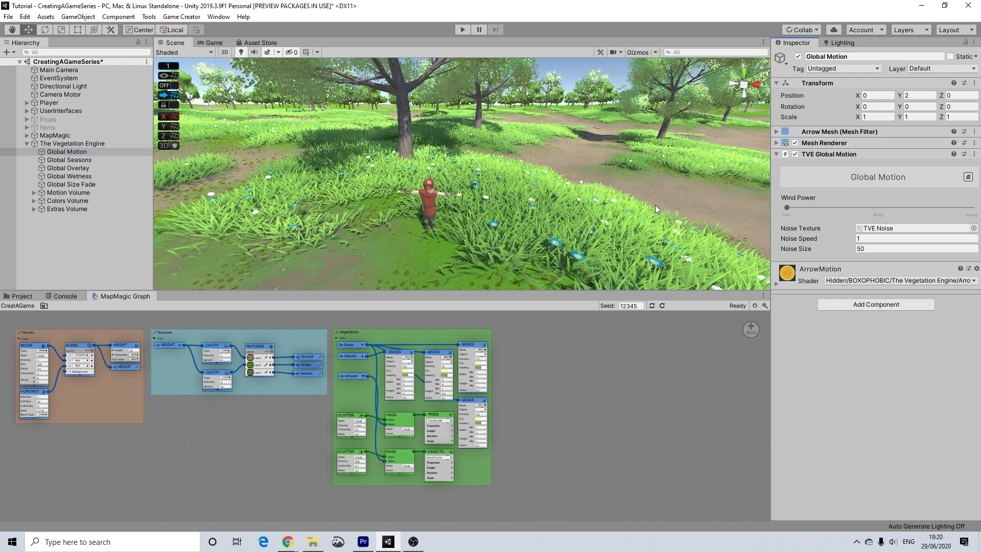
Review the Global Seasons settings and set the Overlay Mode of Global Overlay to On
click(70, 161)
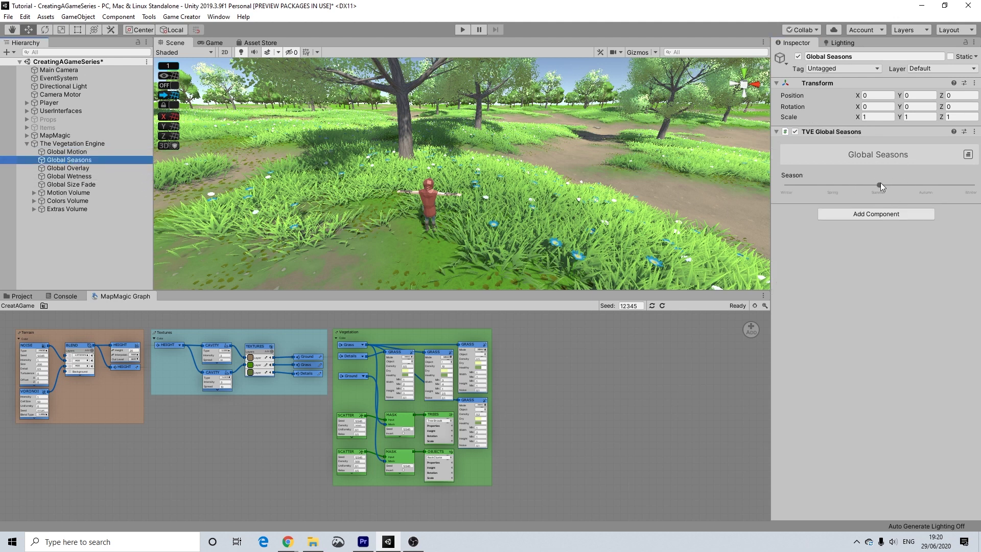
click(83, 170)
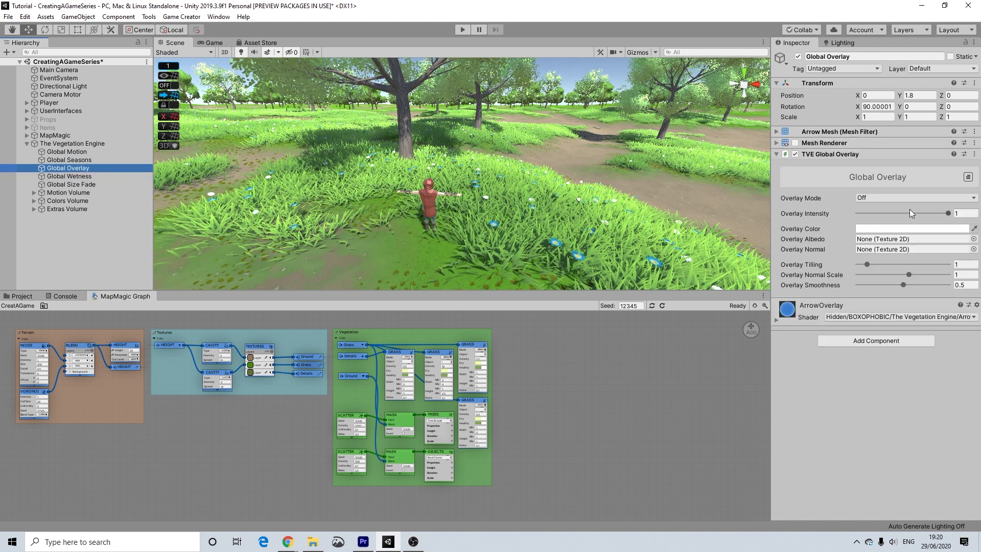
click(900, 199)
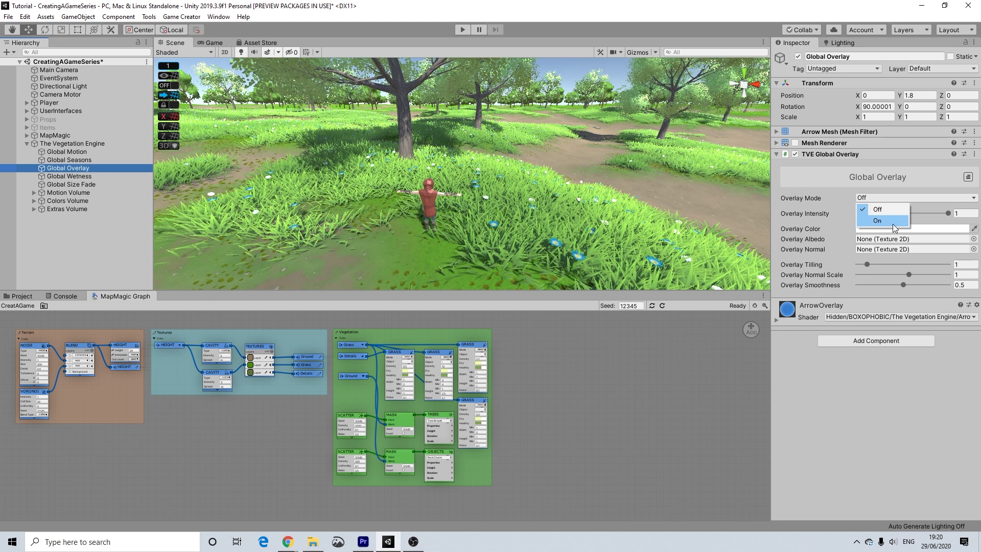
click(894, 221)
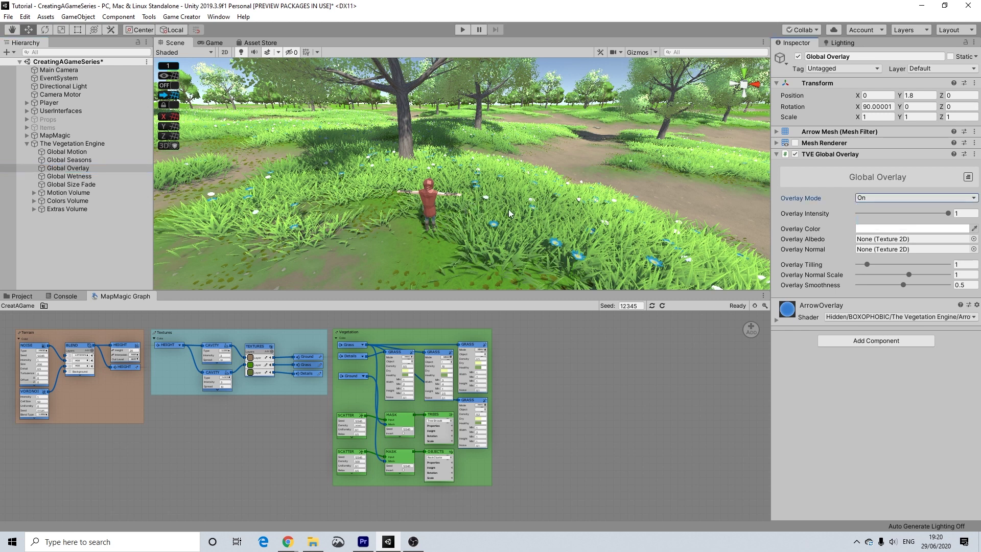
scroll(458, 216, up, 5)
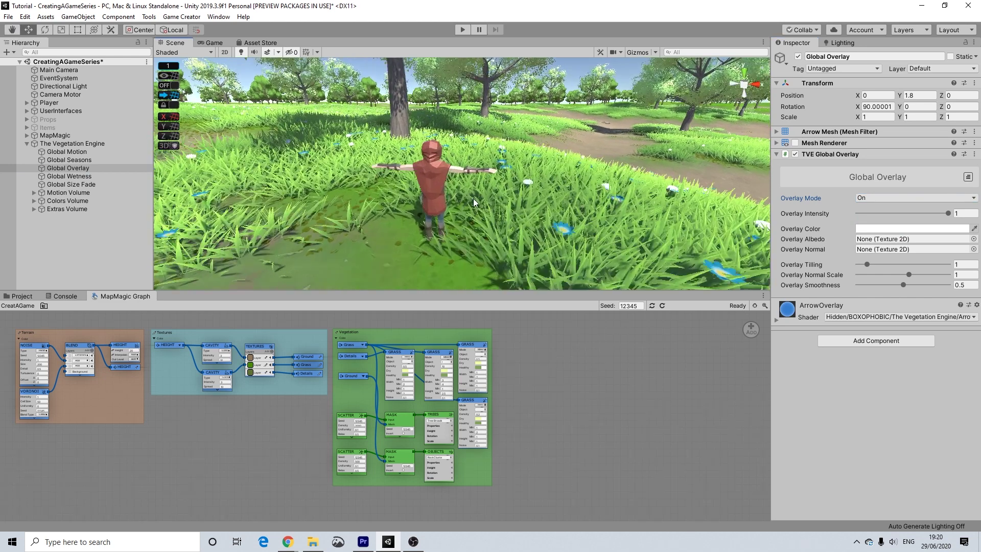
scroll(474, 202, down, 2)
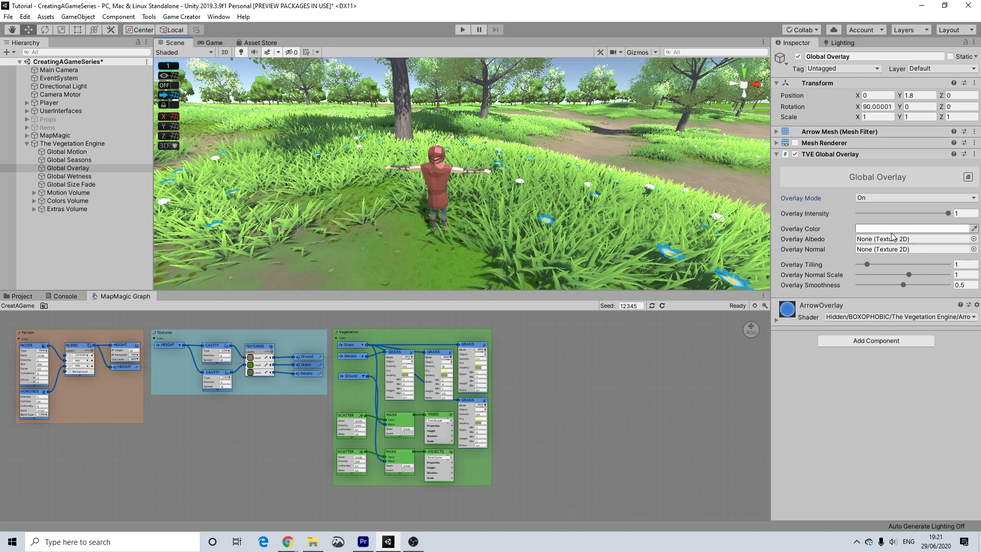
Review the settings of the Global Wetness and Global Size Fade objects alongside the grass around the character
click(71, 176)
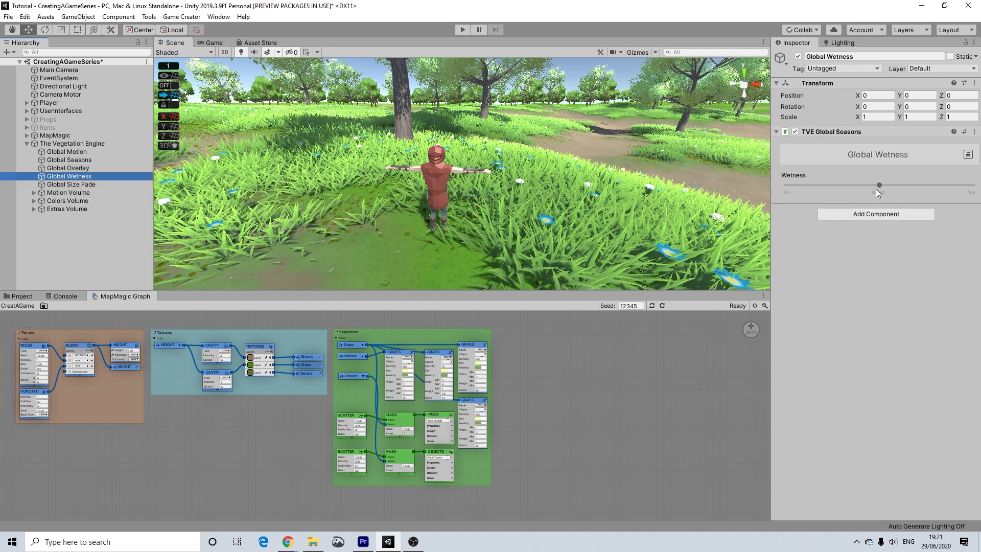
scroll(581, 133, down, 1)
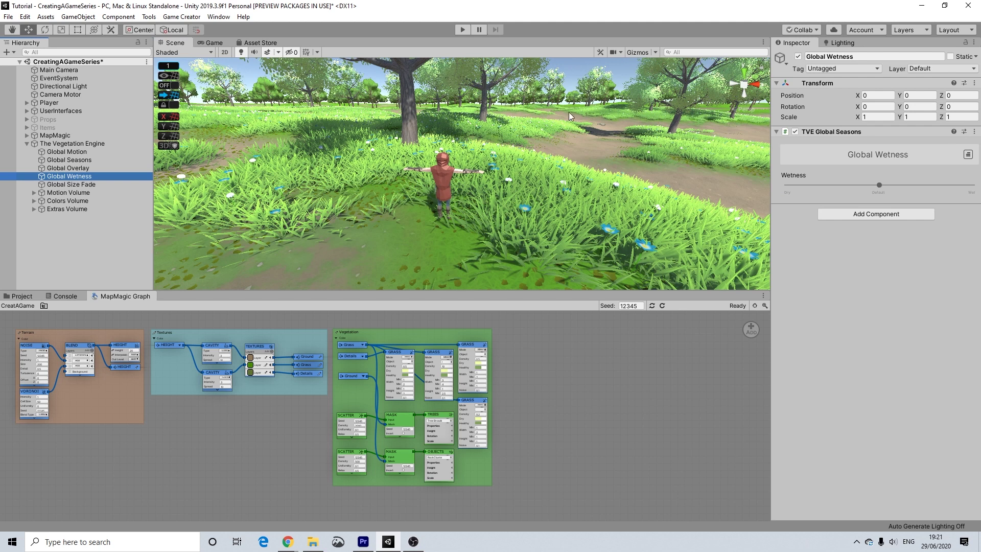
scroll(467, 177, up, 2)
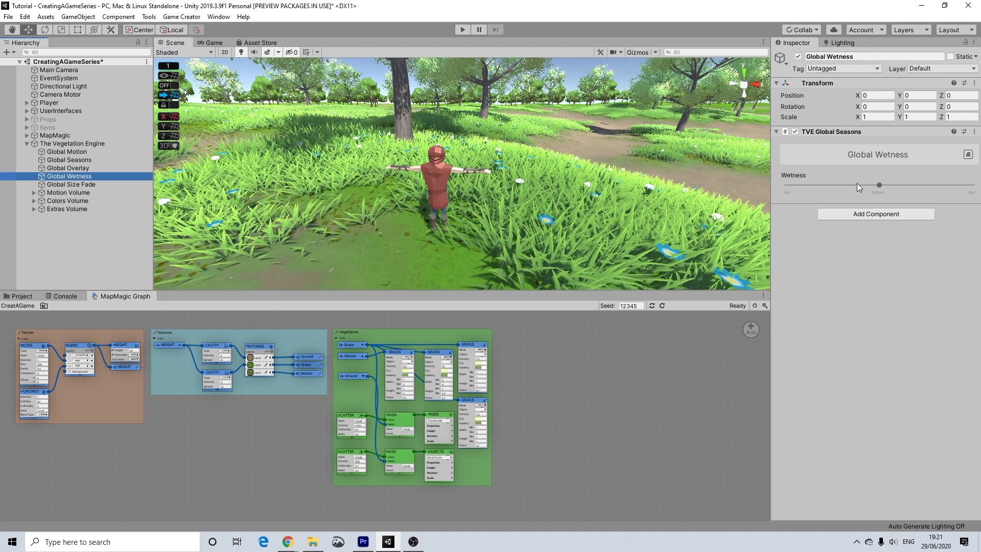
click(81, 185)
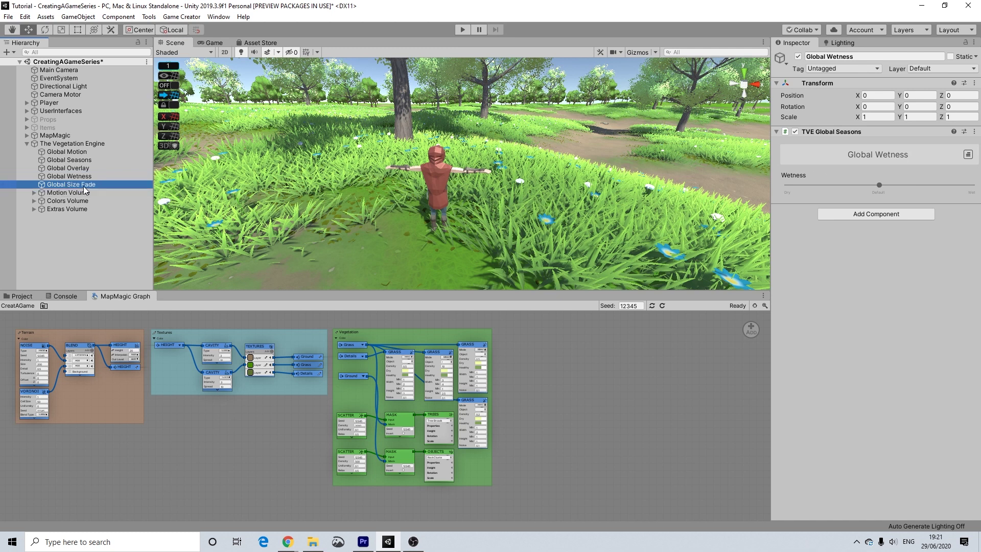
scroll(655, 197, down, 1)
scroll(639, 197, down, 1)
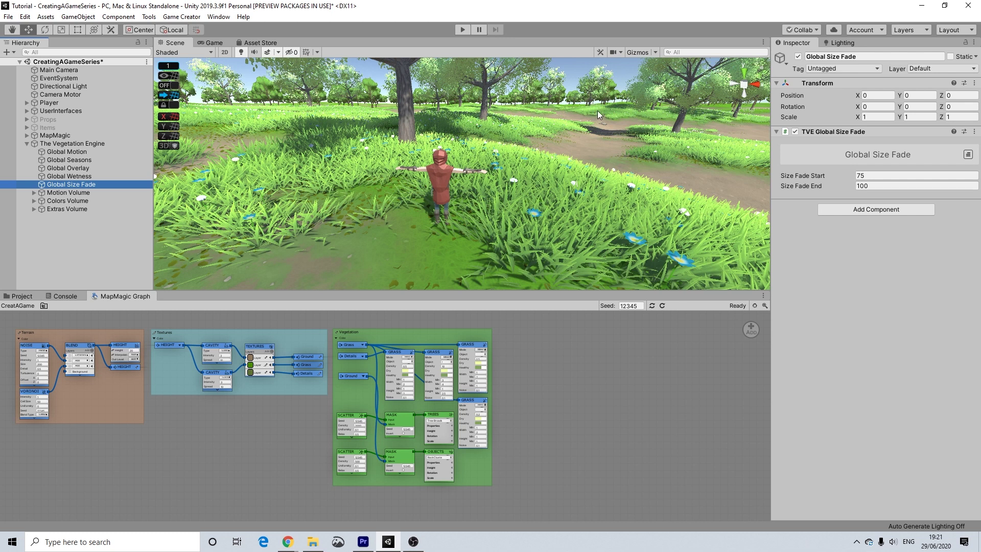
Set the Volume Size of the Motion Volume to 1000 so that it covers the terrain
click(55, 194)
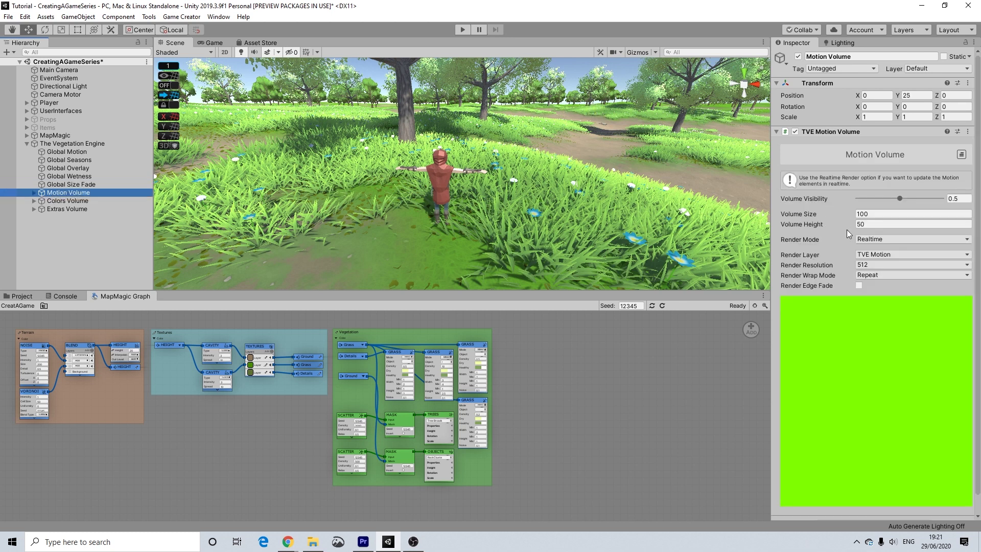
click(864, 213)
scroll(464, 164, down, 10)
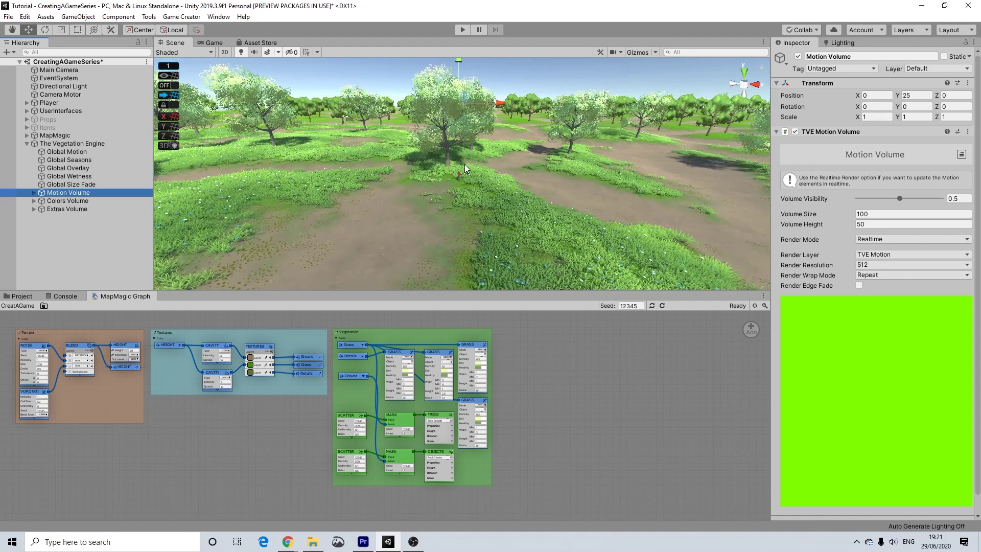
scroll(465, 165, down, 8)
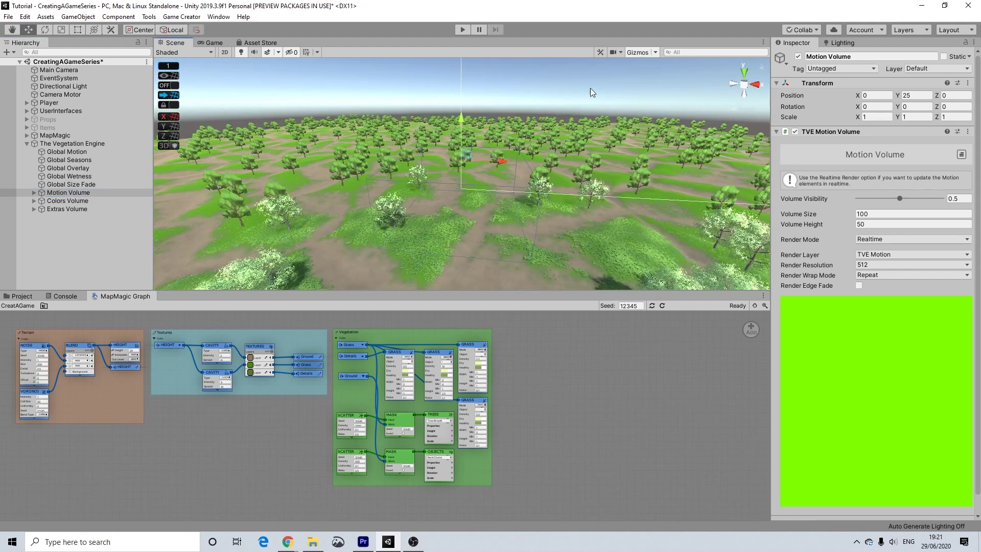
scroll(483, 158, down, 5)
click(878, 214)
click(884, 214)
text(0)
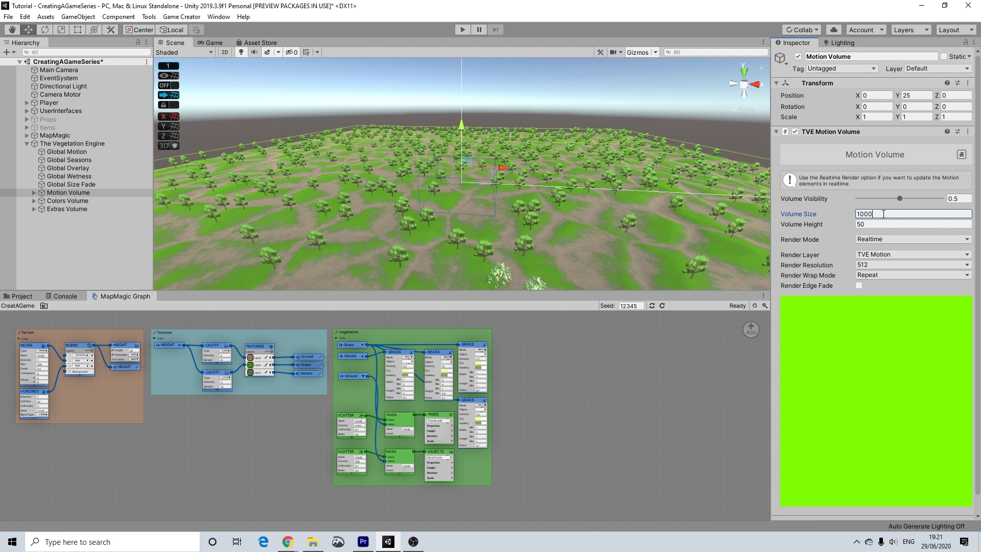
Set the Volume Size of the Colors Volume to 1000
click(68, 200)
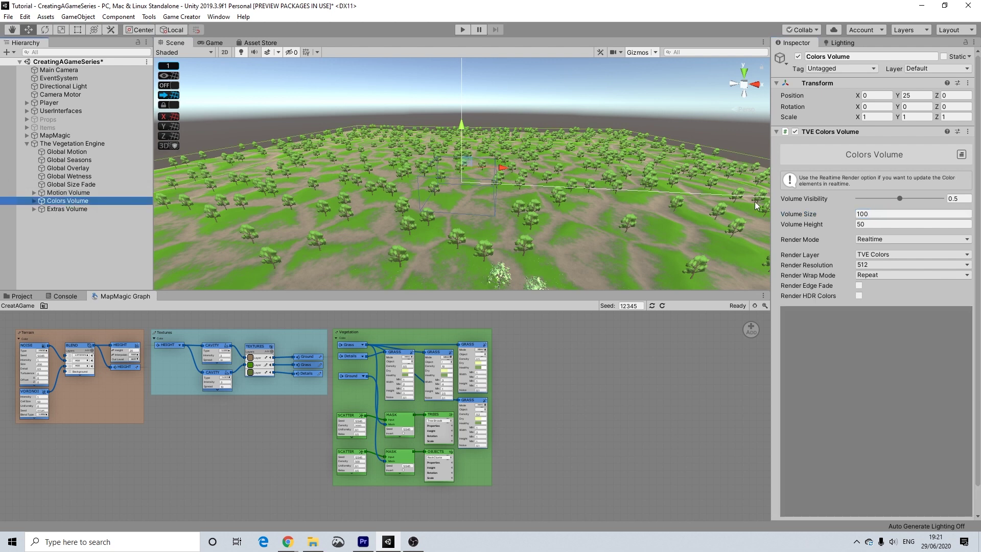
click(877, 214)
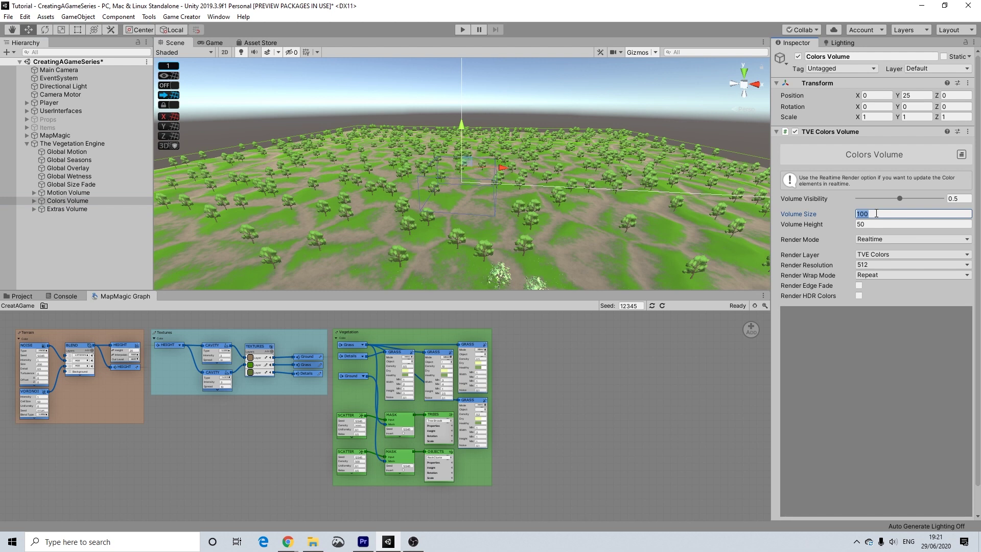
click(913, 224)
click(912, 214)
text(0)
Set the Volume Size of the Extras Volume to 1000
click(69, 209)
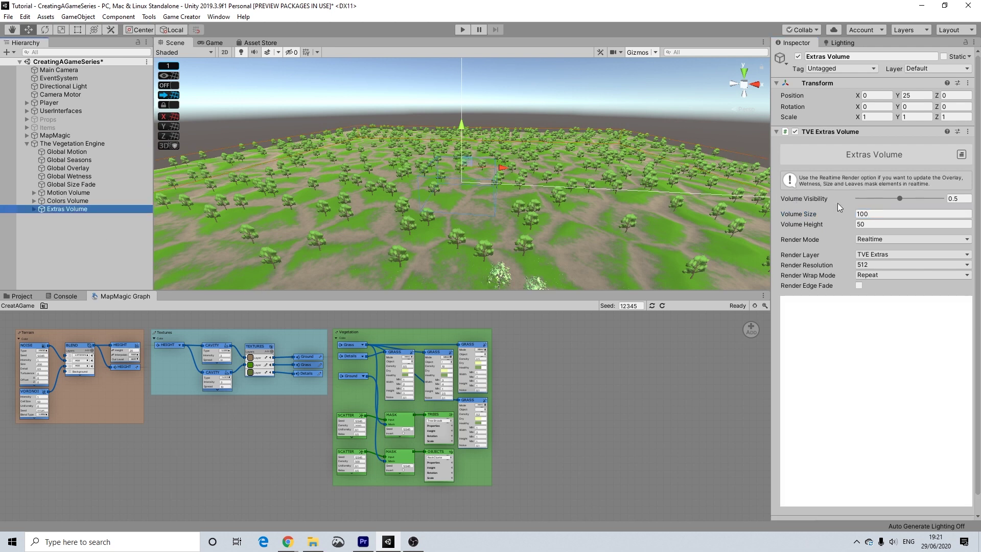
click(878, 213)
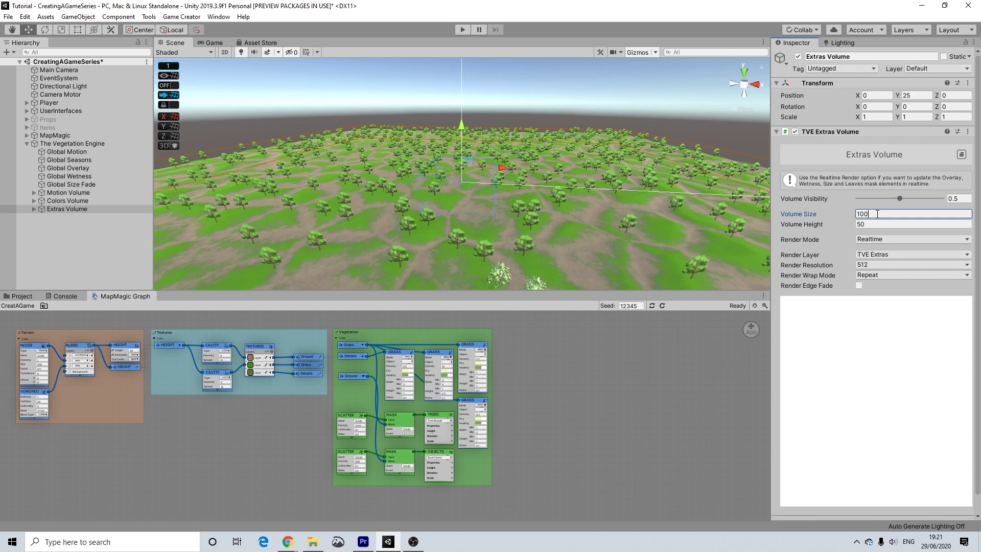
scroll(449, 210, up, 10)
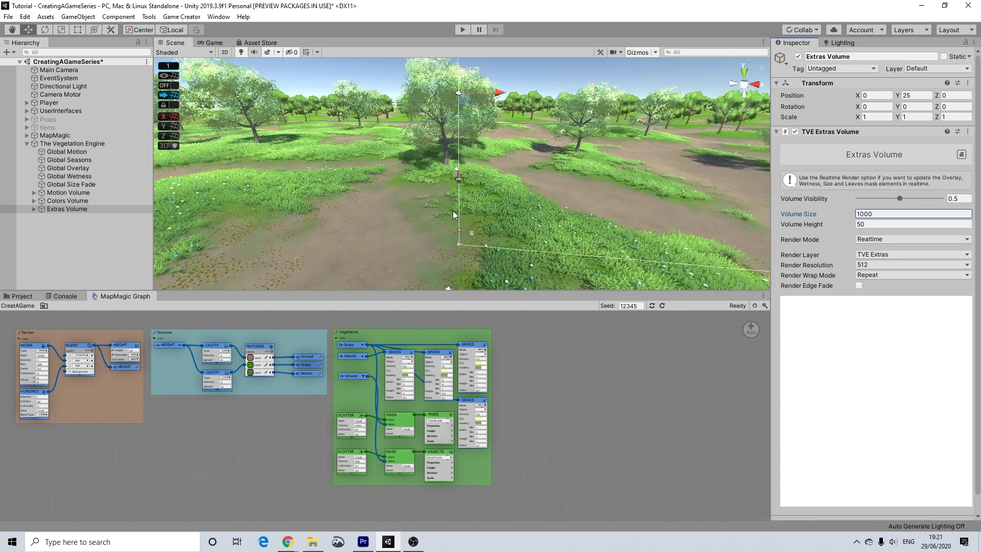
scroll(453, 210, up, 5)
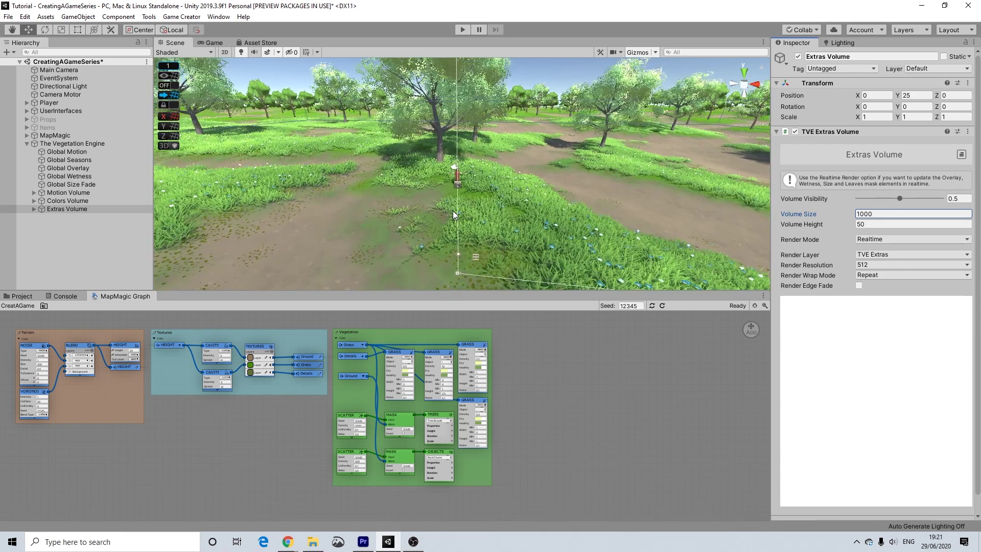
Collapse The Vegetation Engine hierarchy and open the Demo scene from the project's BOXOPHOBIC/The Vegetation Engine/Demo folder
click(27, 144)
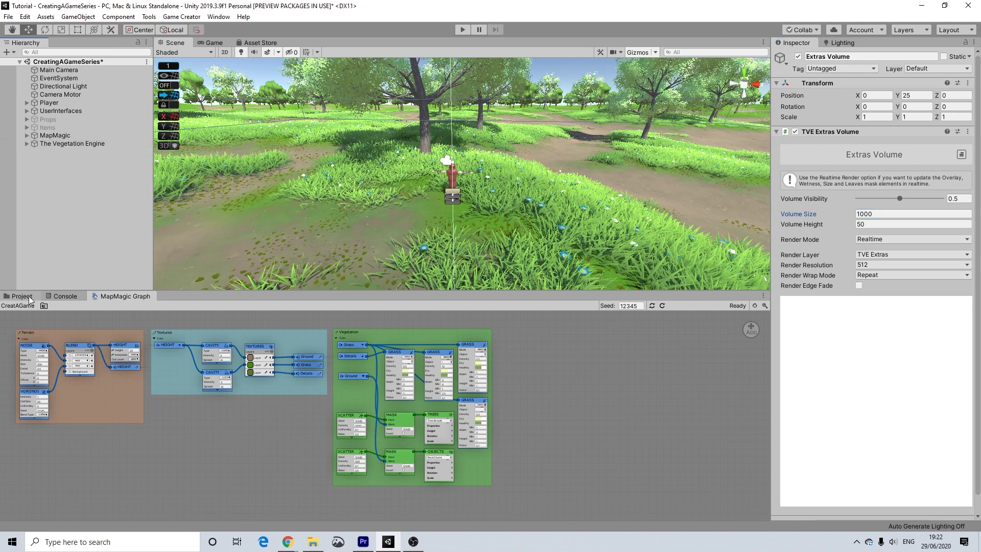
click(68, 198)
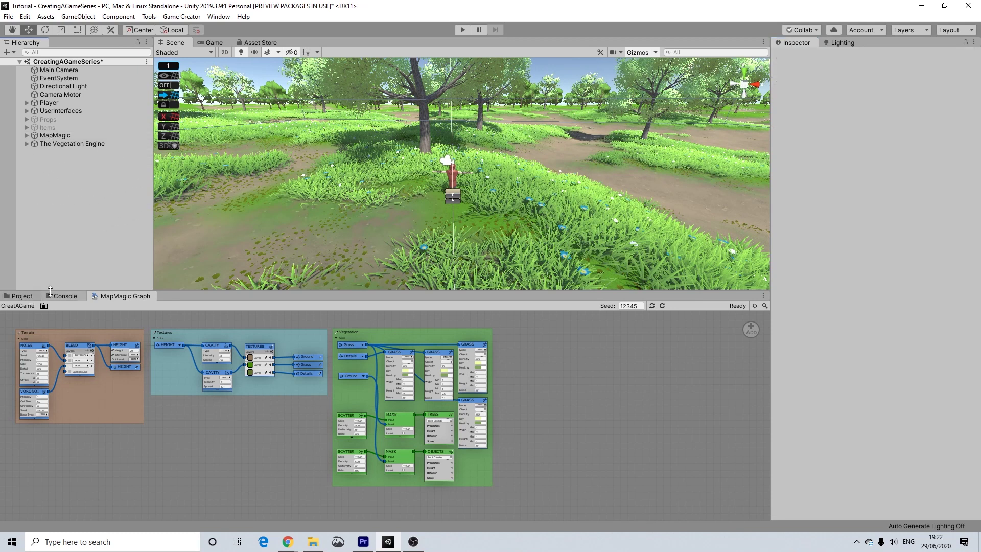
click(22, 296)
scroll(49, 388, up, 8)
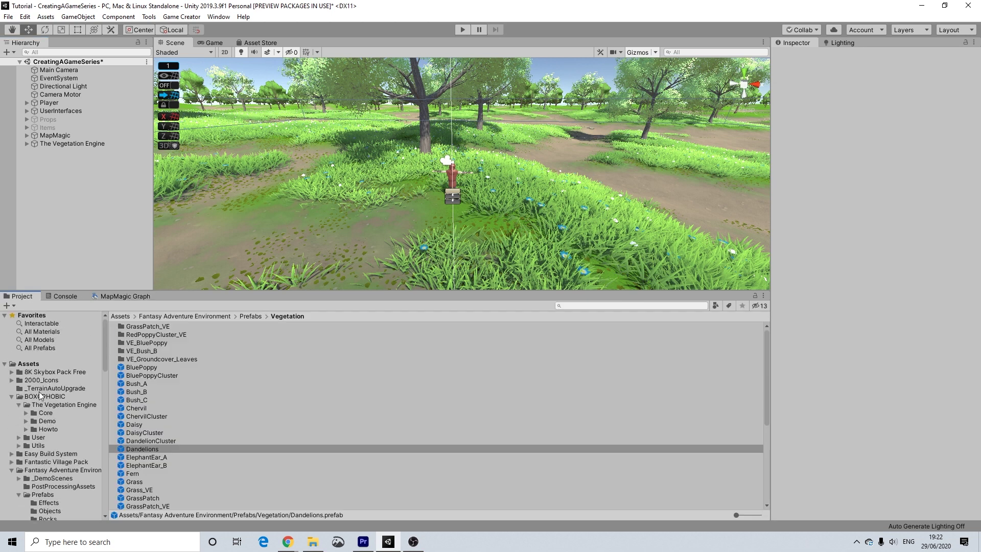
click(41, 397)
double_click(150, 328)
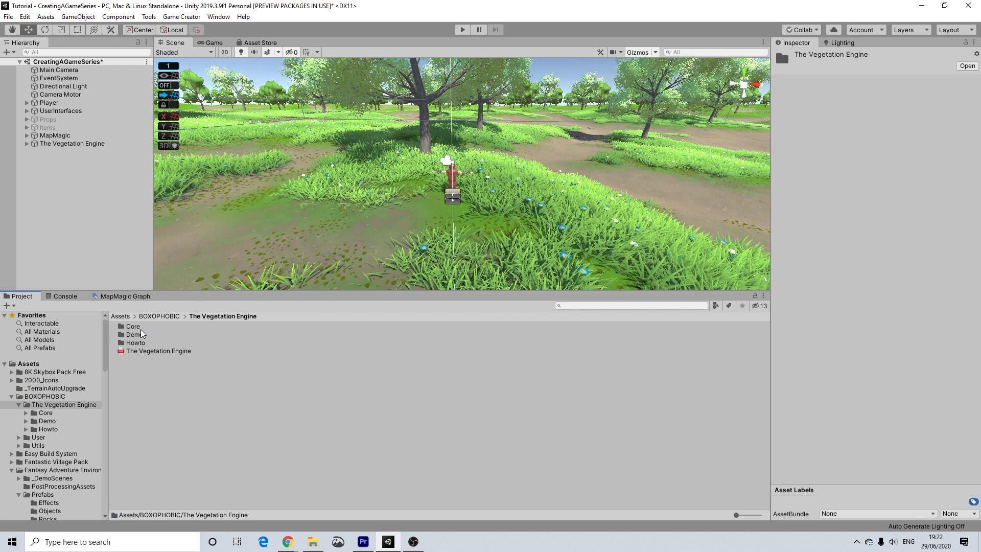
double_click(134, 335)
double_click(134, 384)
click(476, 290)
Copy The Vegetation Elements object from the Demo scene
scroll(355, 204, down, 2)
middle_drag(426, 262, 385, 147)
right_click(90, 210)
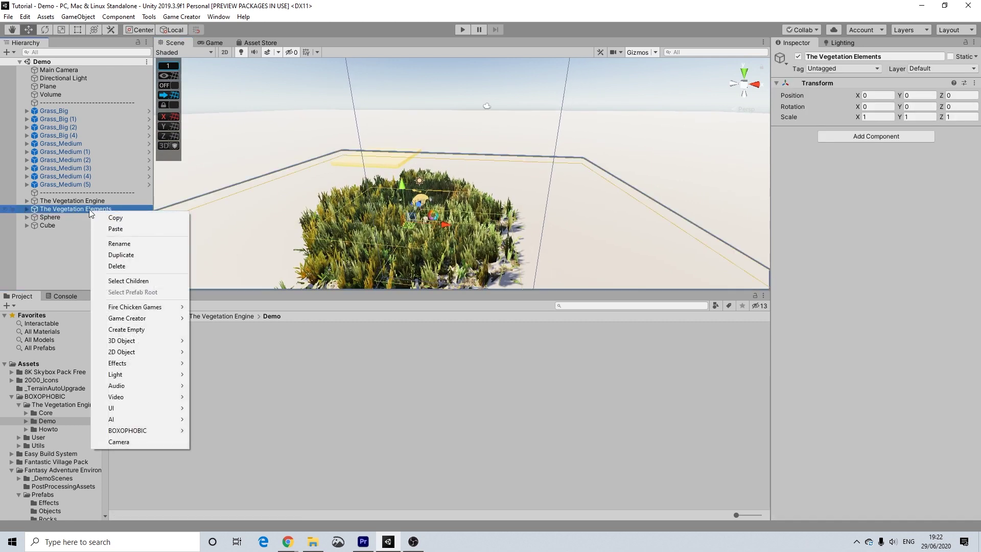
click(124, 217)
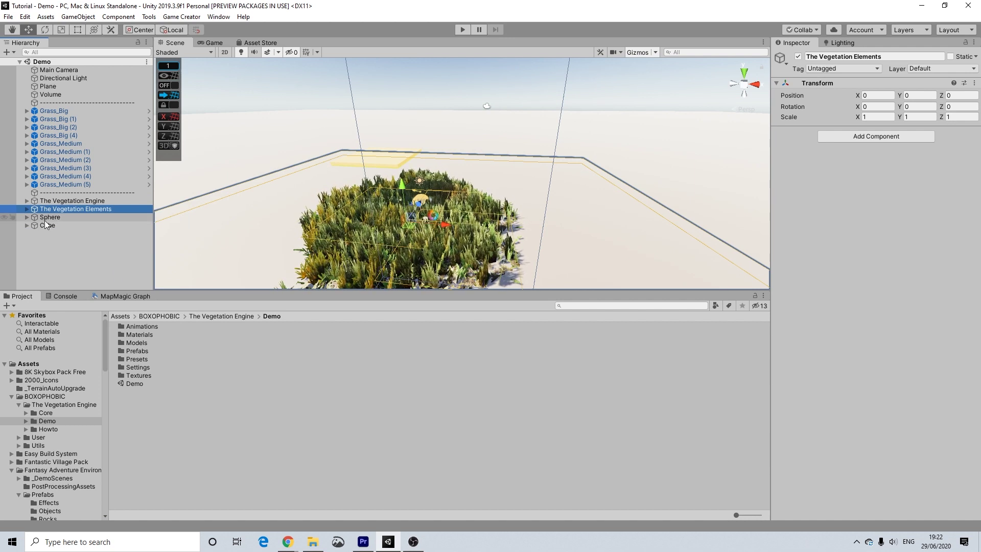
Copy The Vegetation Elements together with the Sphere's Element (MotionInteraction) child in the Demo scene
click(28, 226)
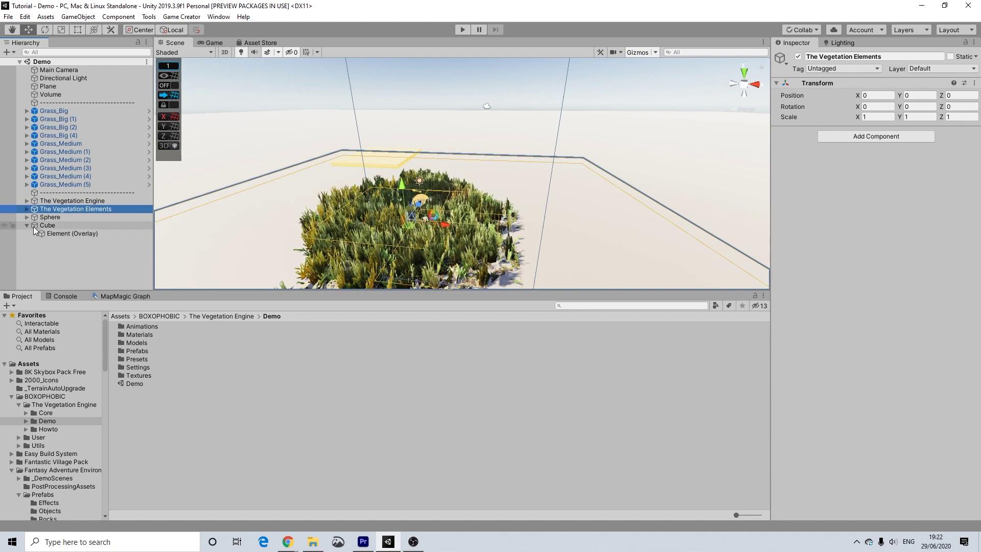
click(28, 226)
click(28, 217)
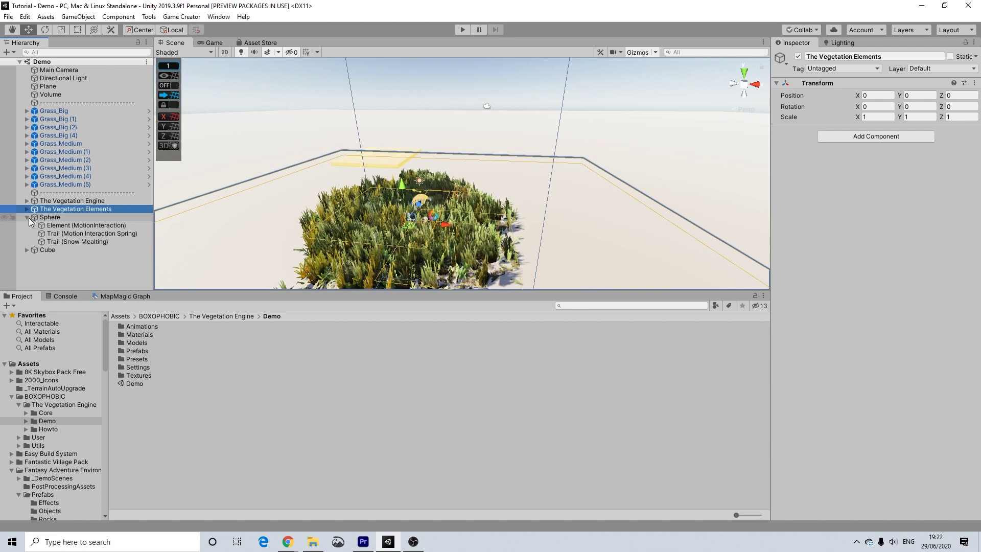
ctrl+click(69, 226)
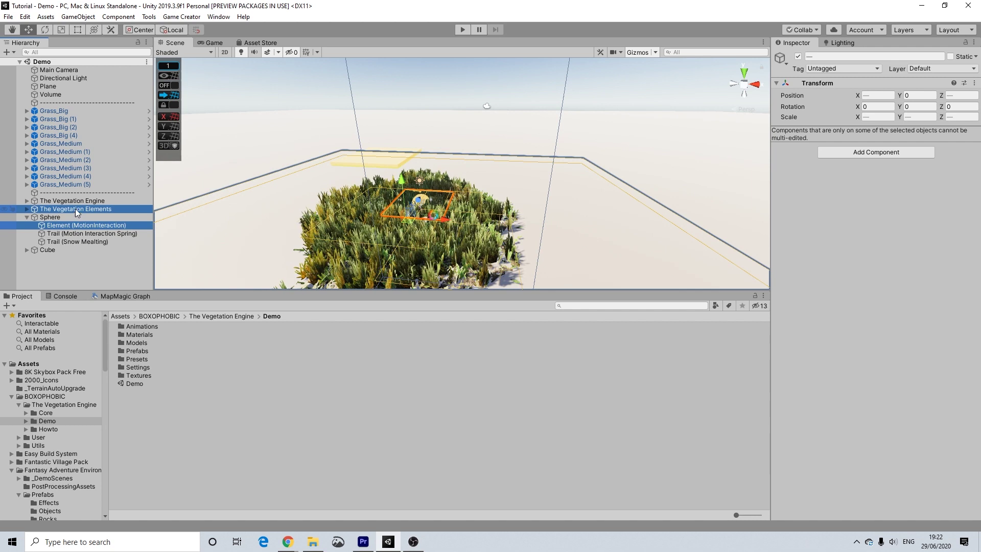
right_click(60, 209)
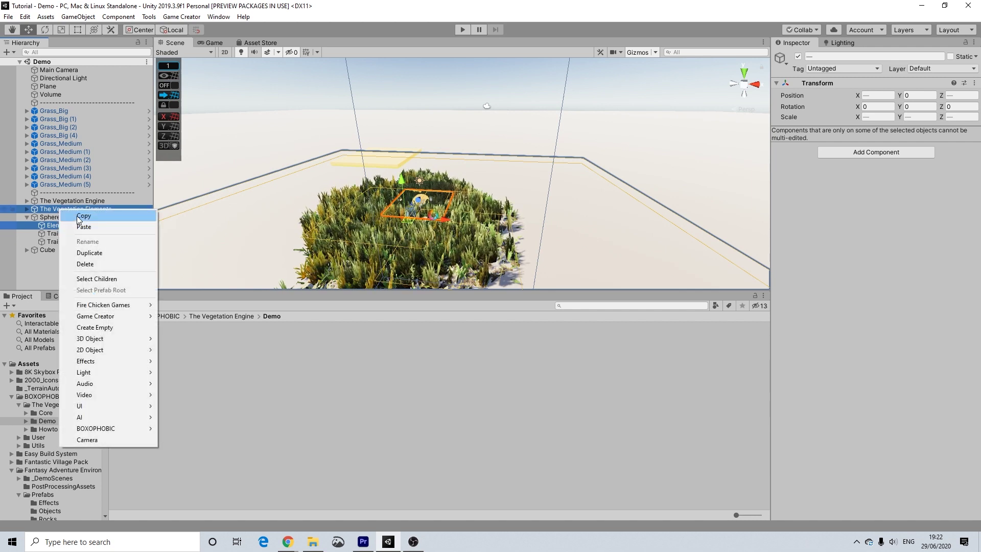
click(80, 216)
click(83, 18)
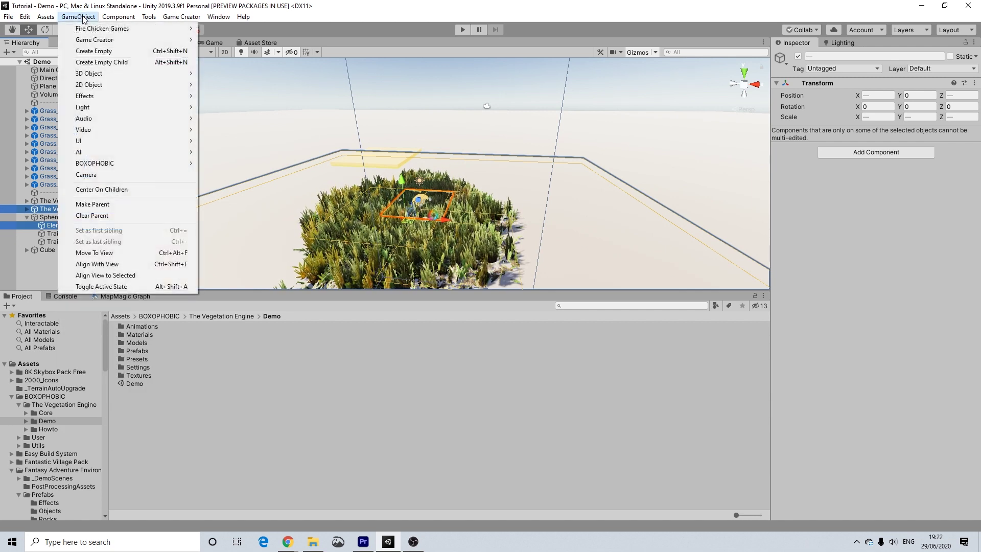
mouse_move(112, 19)
mouse_move(189, 231)
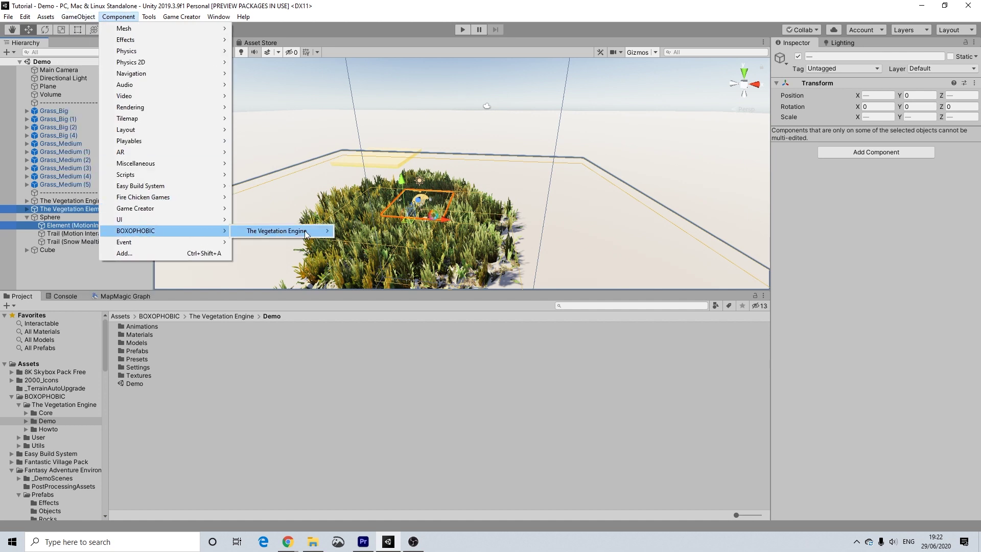
mouse_move(305, 232)
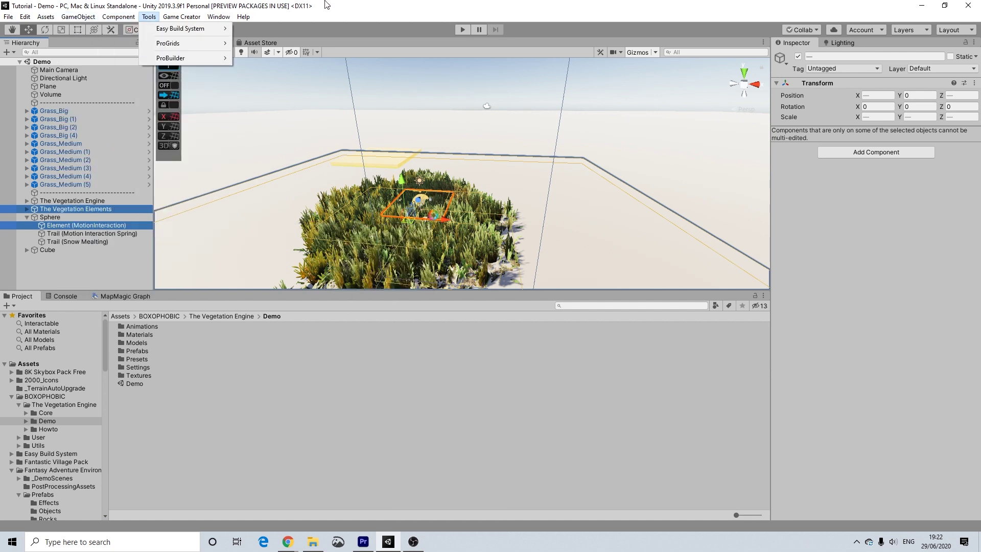
click(355, 2)
Copy the two selected demo objects again and open the CreatingAGameSeries scene from the project's Scenes folder
right_click(104, 208)
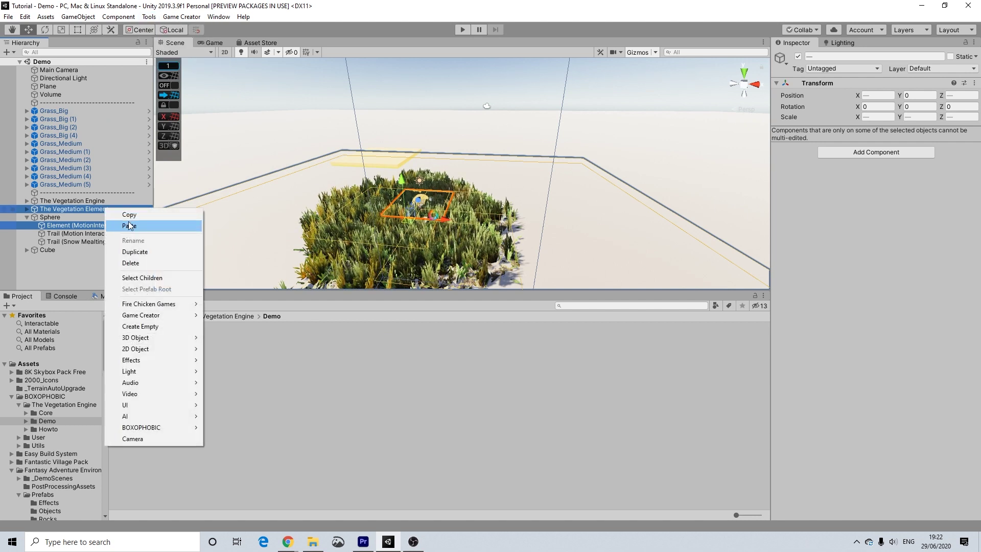
click(126, 213)
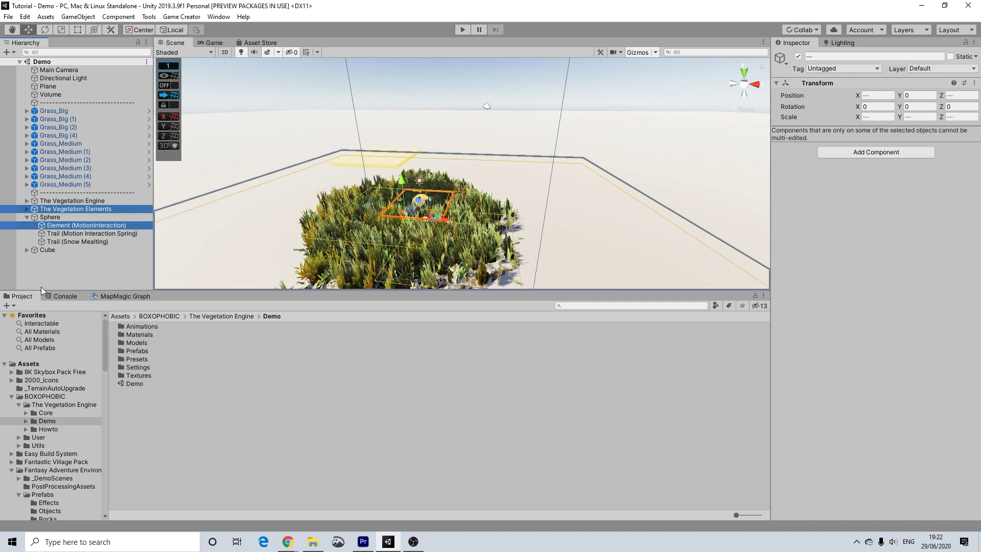
click(11, 396)
click(11, 420)
scroll(50, 439, down, 10)
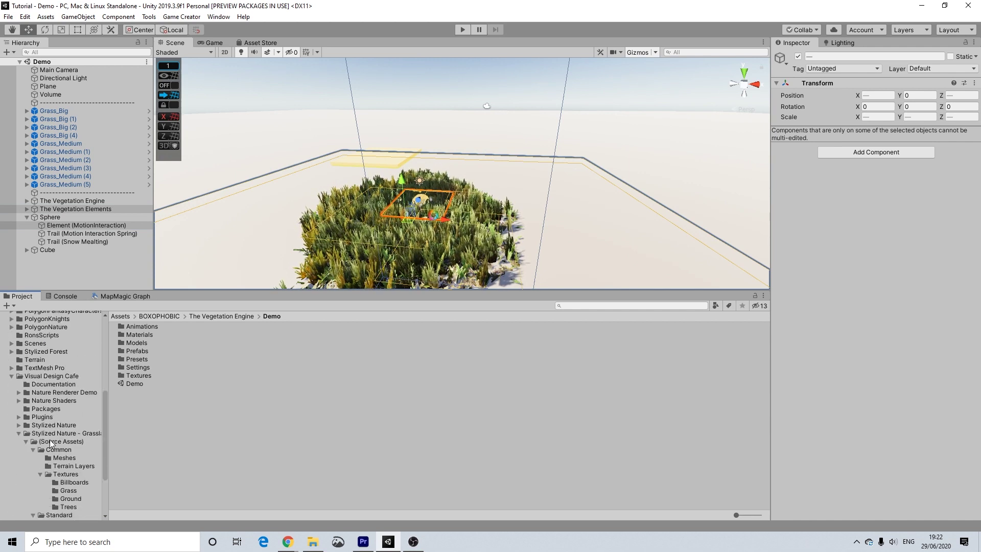
click(11, 376)
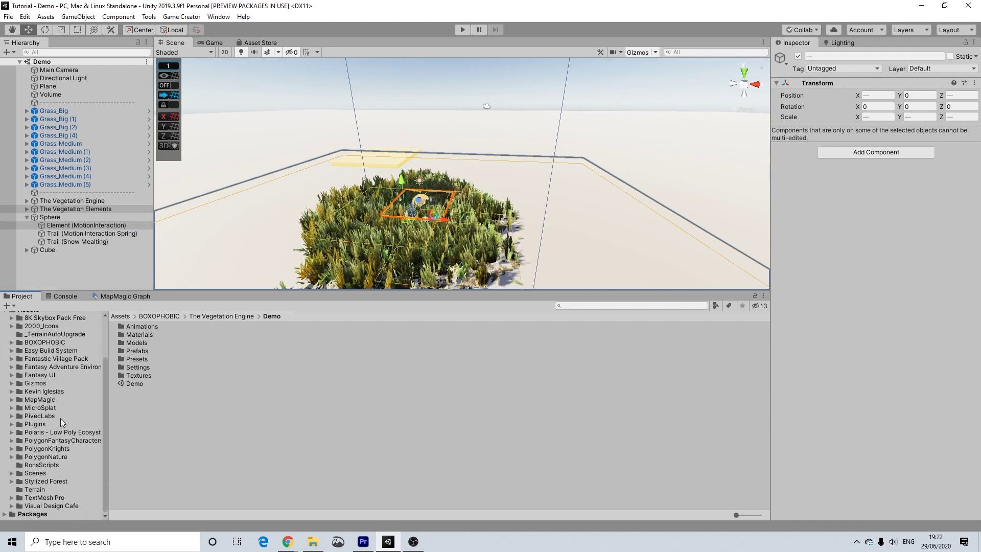
click(35, 473)
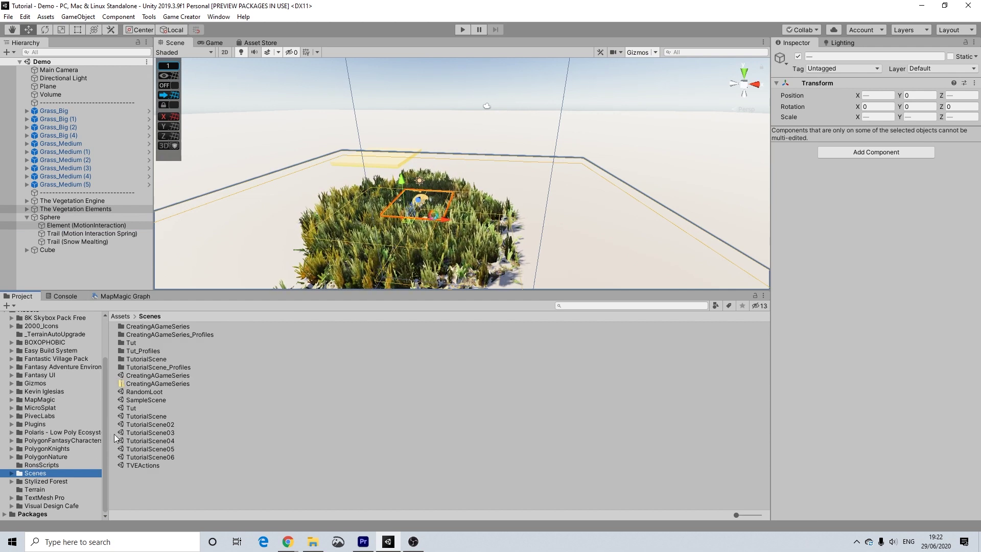
click(146, 375)
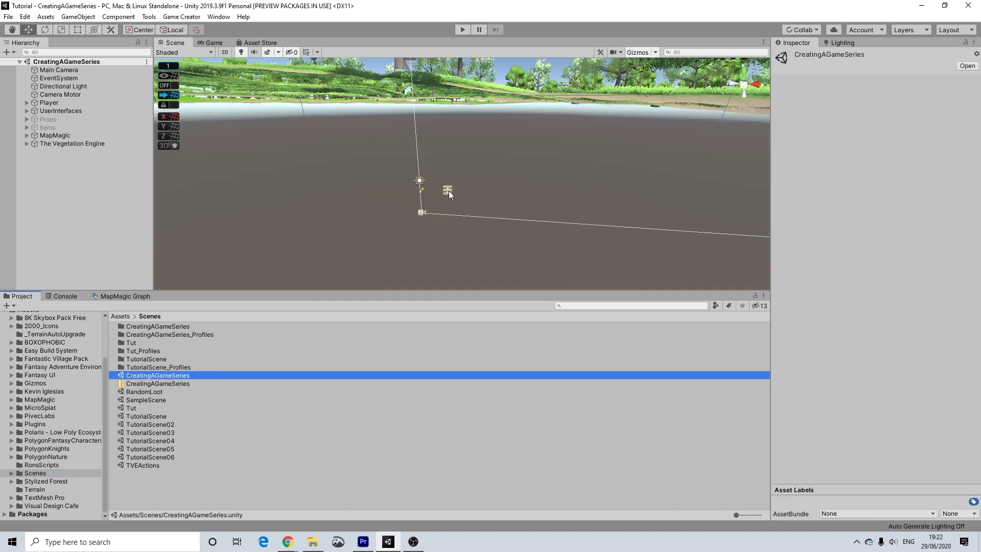
Paste the copied Element (MotionInteraction) and The Vegetation Elements into the CreatingAGameSeries hierarchy
key(w)
middle_drag(443, 228, 419, 221)
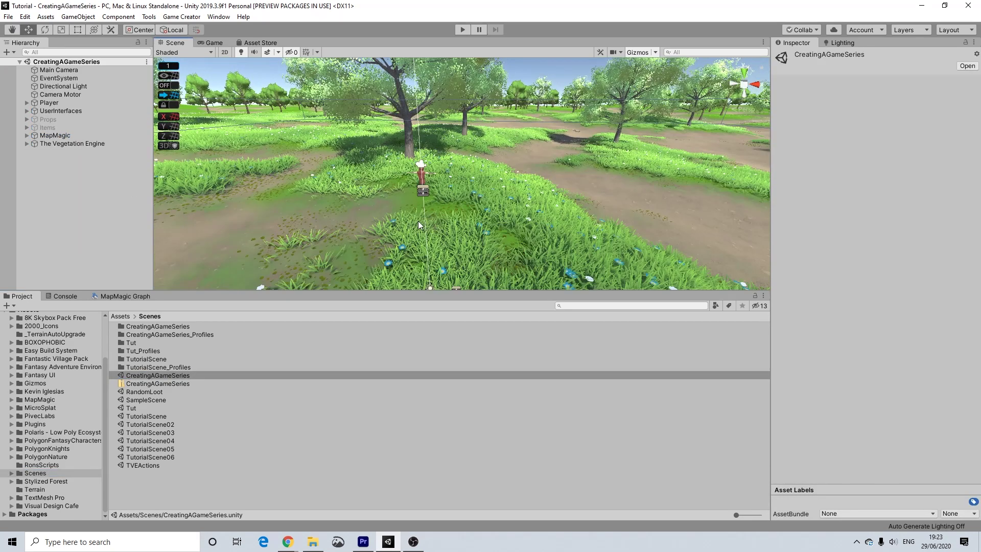
right_click(58, 175)
right_click(59, 175)
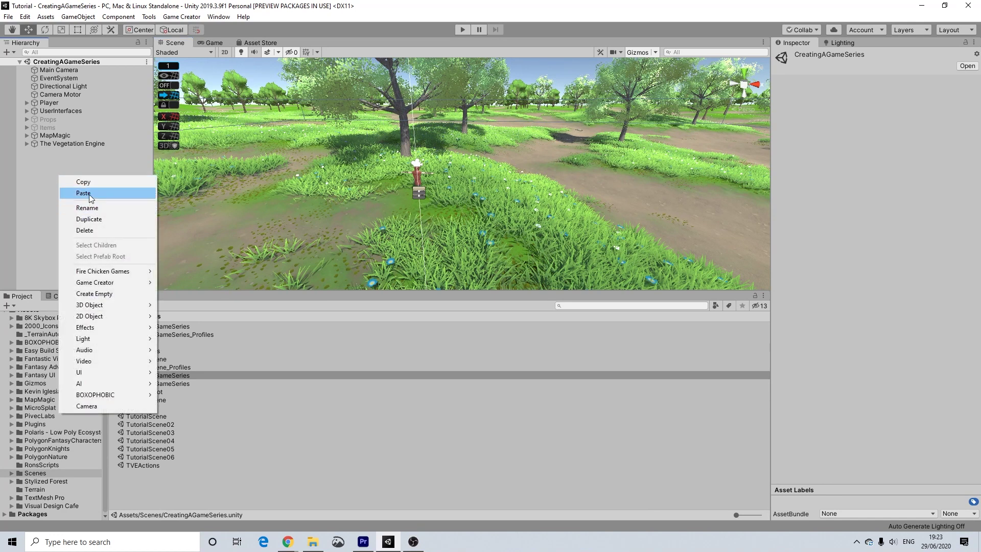
click(89, 195)
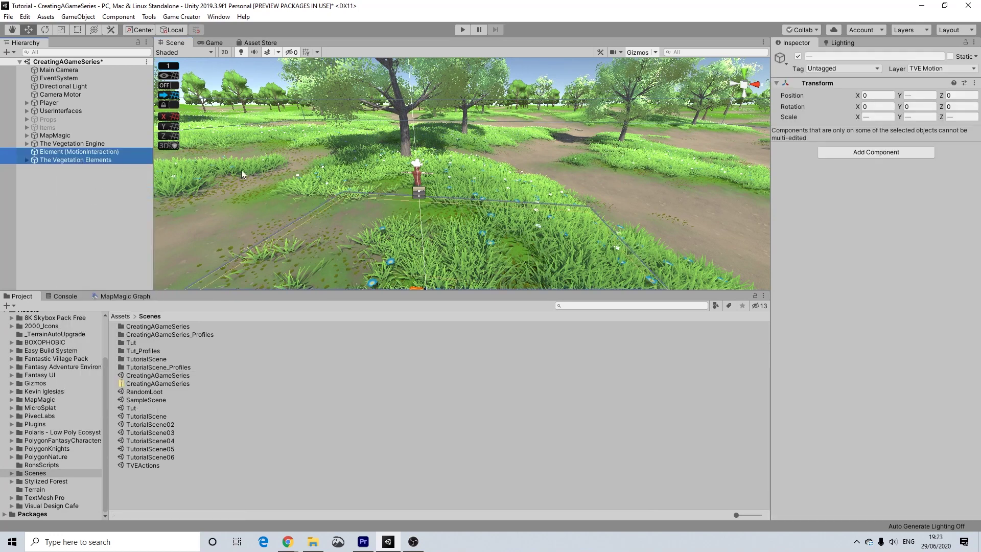
Parent Element (MotionInteraction) to the Player's Movement object and collapse the Player hierarchy
scroll(547, 146, down, 2)
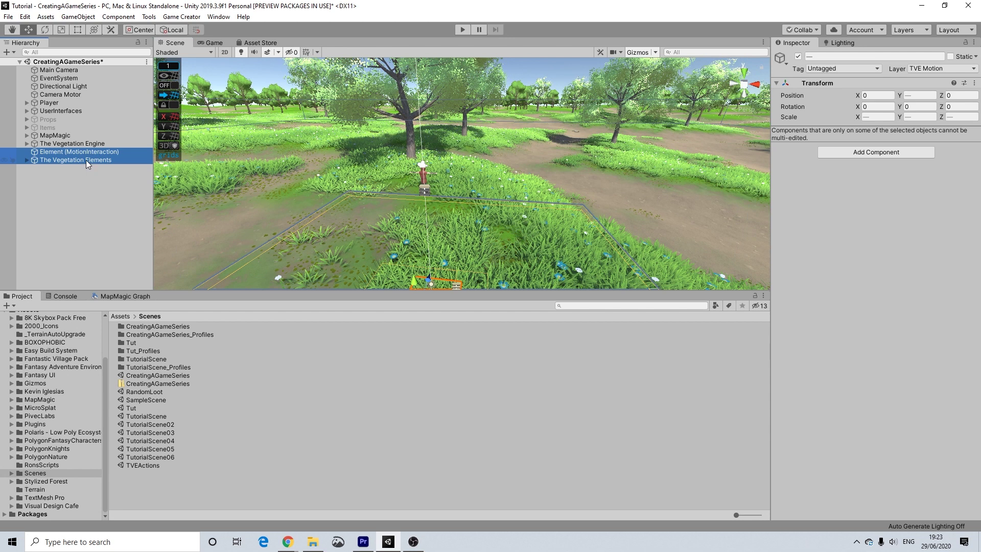
click(65, 152)
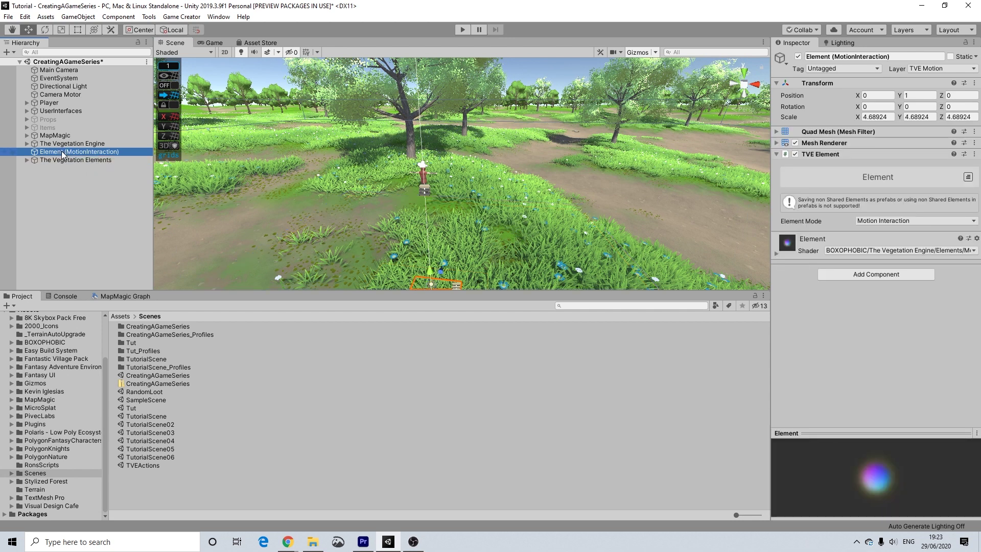
drag(62, 152, 52, 103)
drag(50, 105, 56, 129)
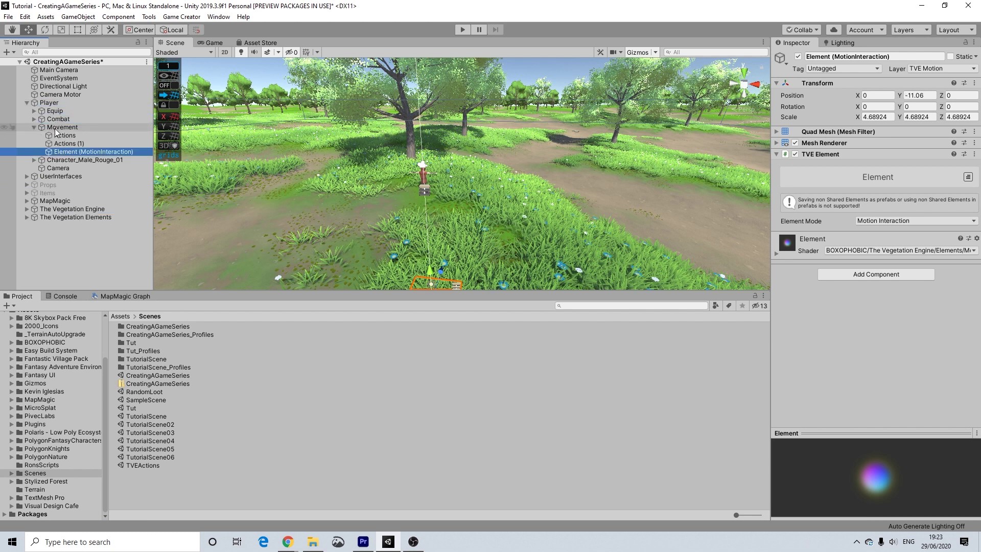
click(26, 103)
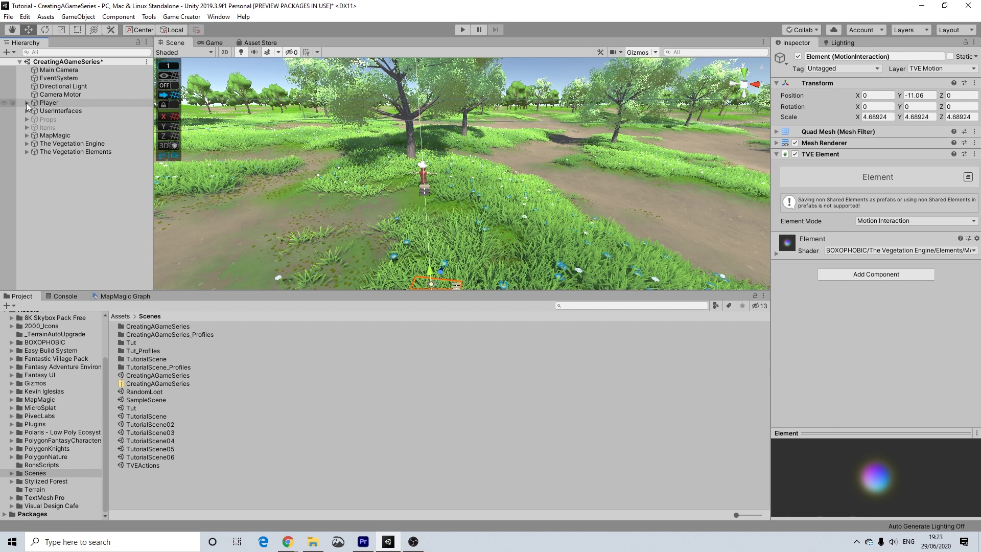
Delete Element (Colors), Element (Colors) (1) and Element (Colors) (2) from The Vegetation Elements
click(26, 152)
click(75, 152)
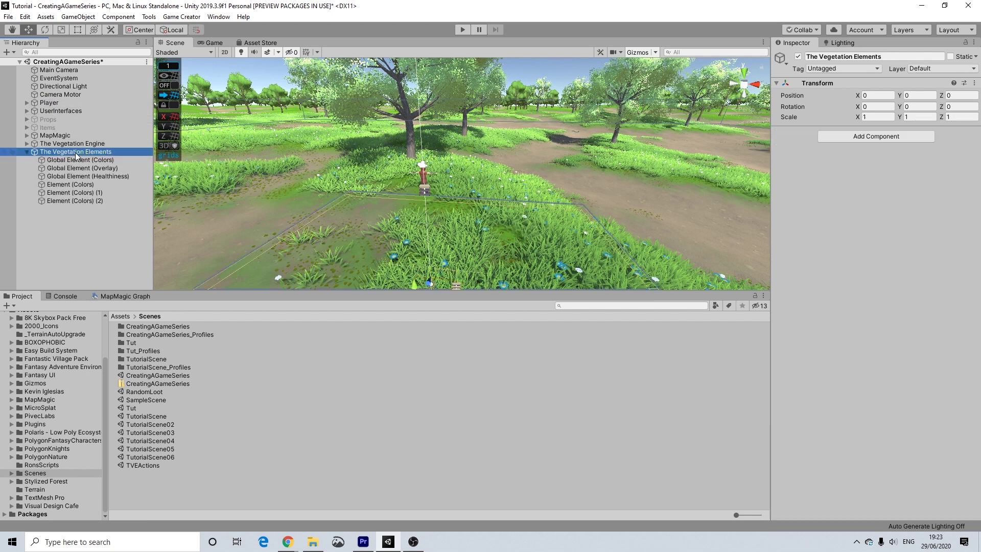
click(78, 160)
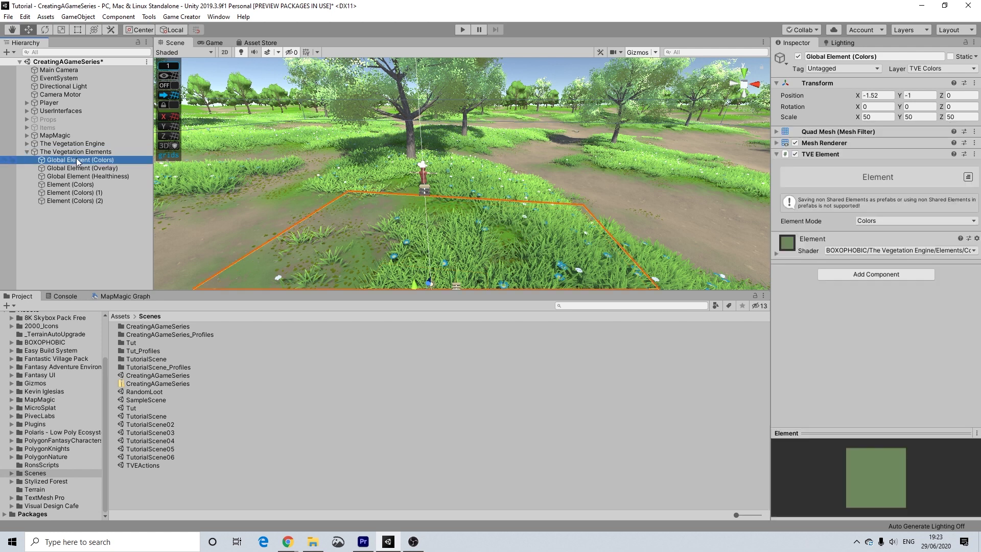
click(85, 184)
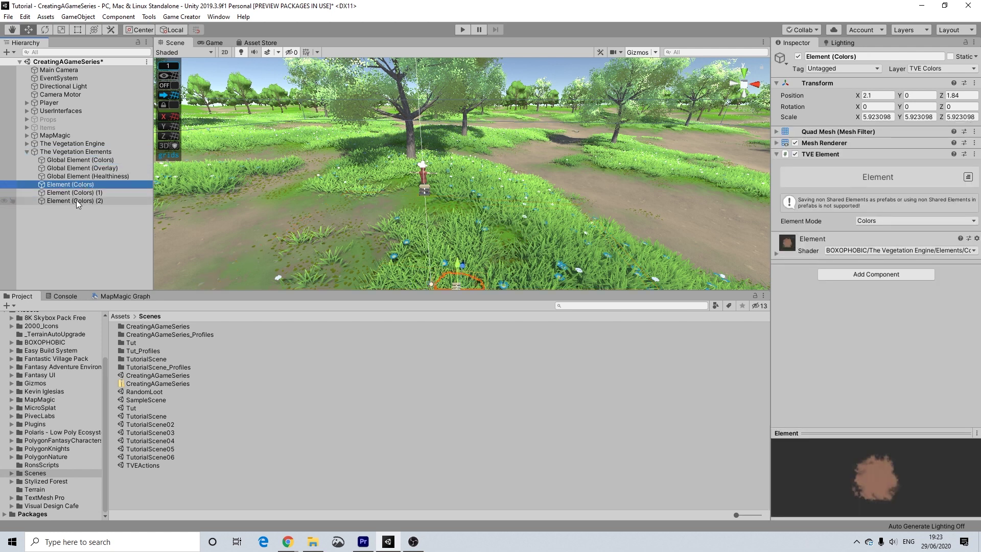
shift+click(76, 201)
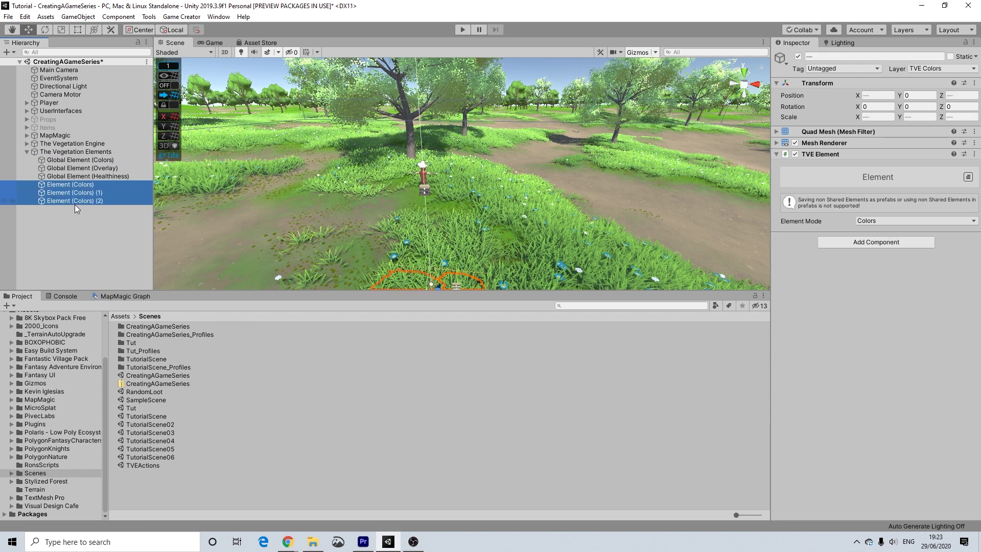
key(Delete)
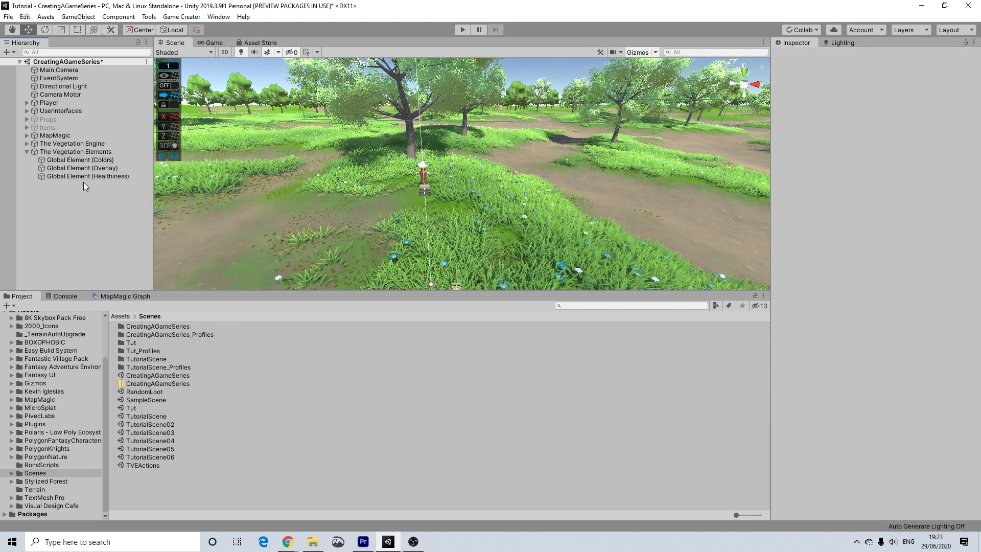
Set the X position of the Colors, Overlay and Healthiness global elements to 0
click(90, 175)
shift+click(77, 159)
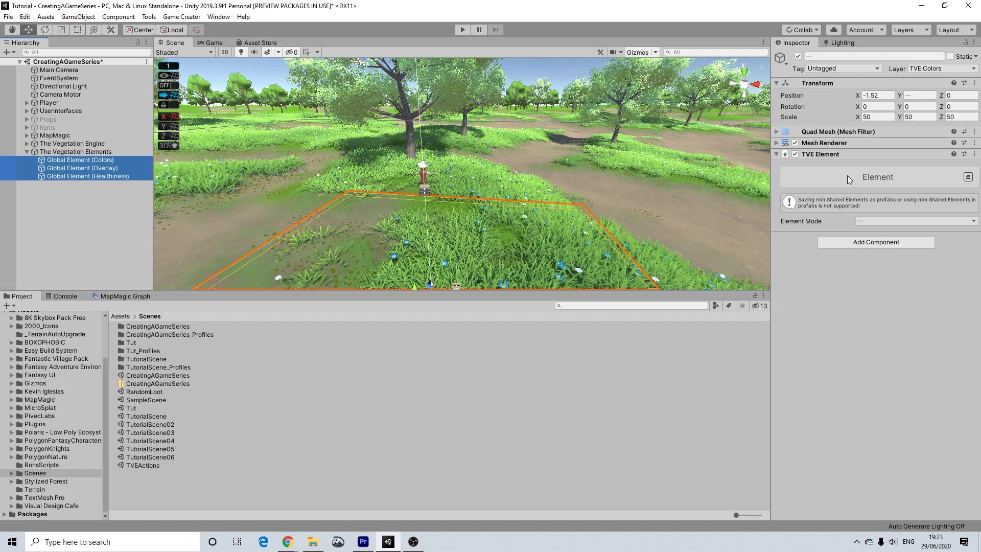
click(885, 95)
text(0)
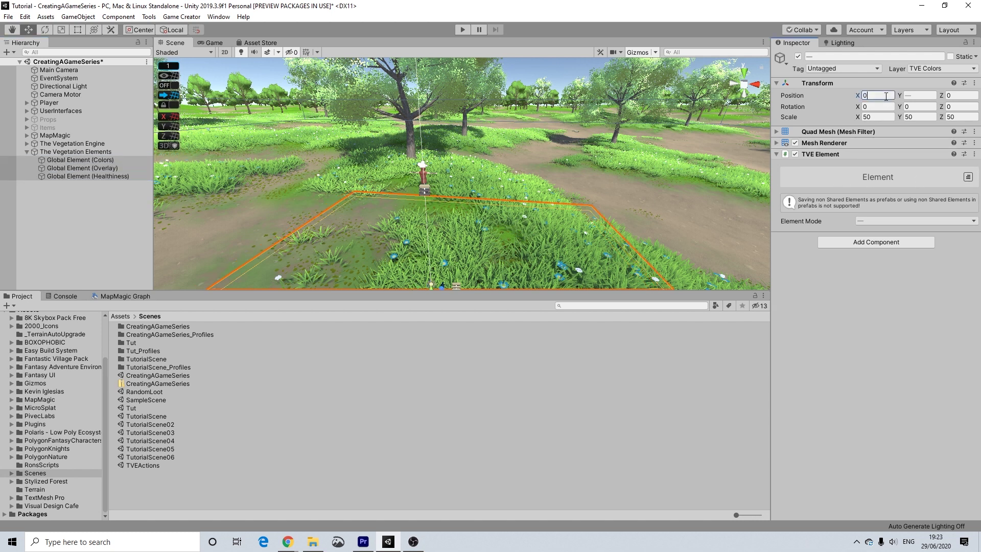
Scale the three selected global elements to 1000 in both X and Z
click(880, 117)
text(1)
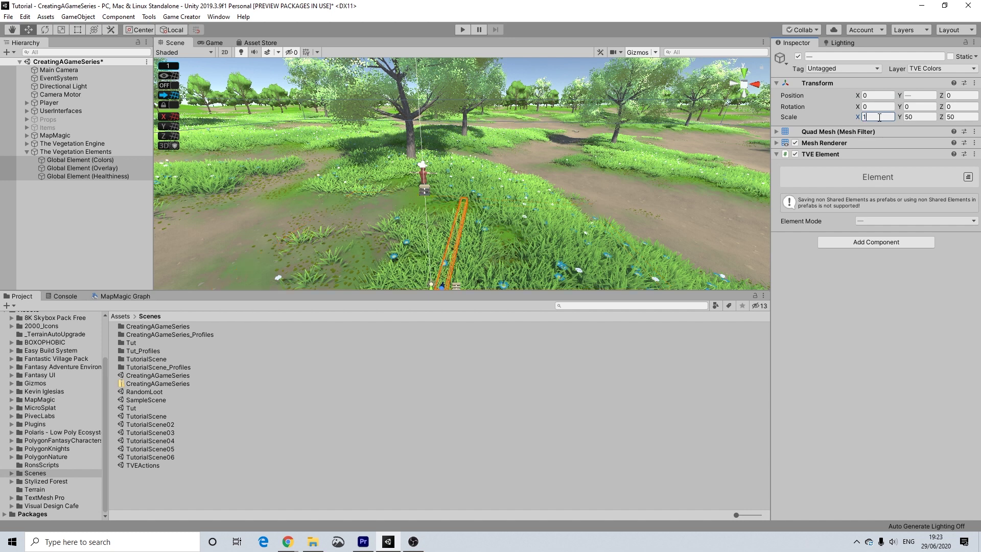
text(000)
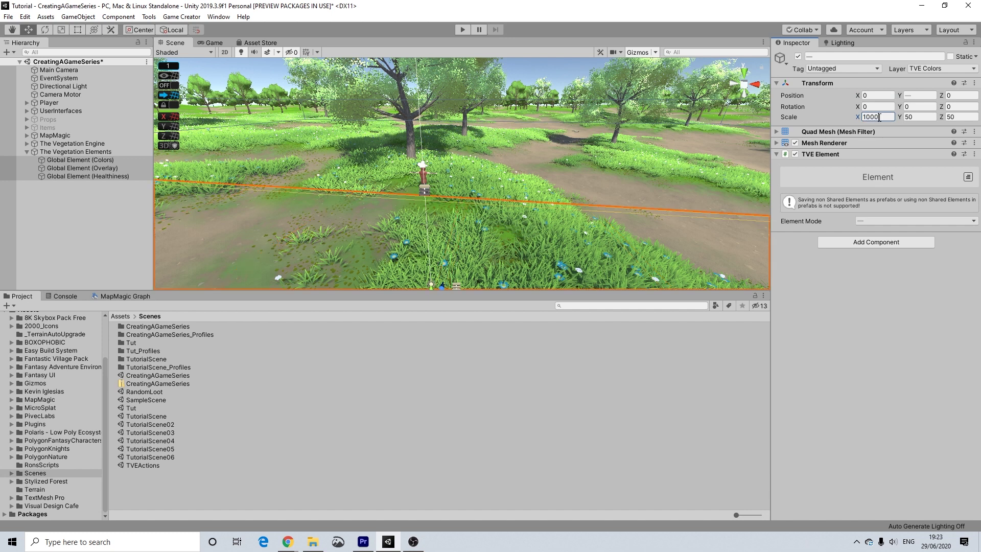
click(964, 117)
text(1000)
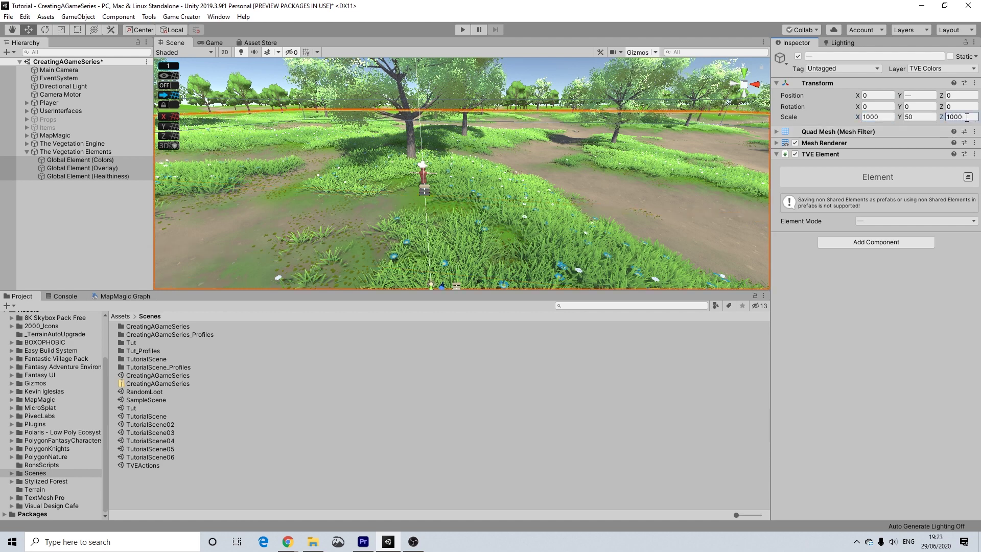
scroll(563, 129, down, 8)
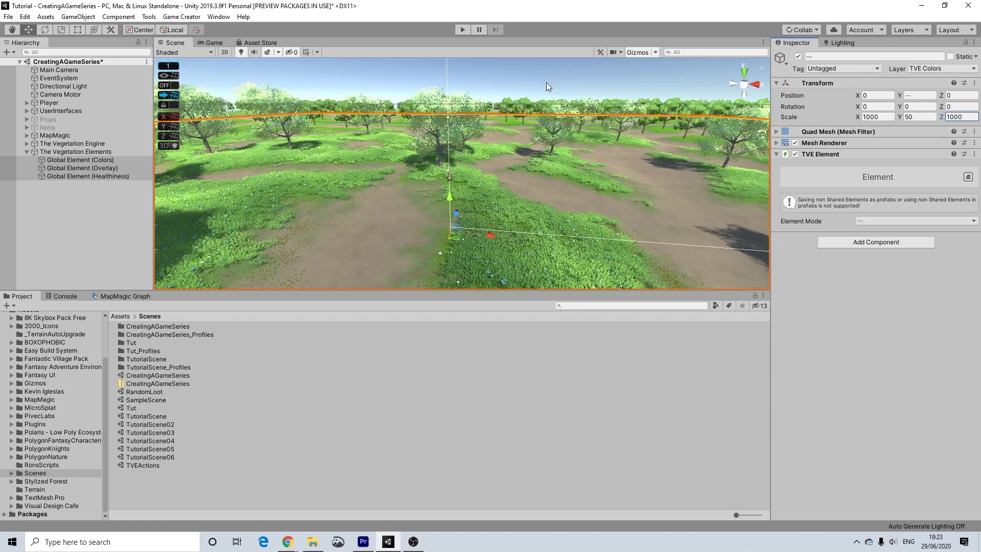
Collapse the UserInterfaces hierarchy and select Global Element (Colors) under The Vegetation Elements
click(546, 81)
scroll(473, 235, up, 8)
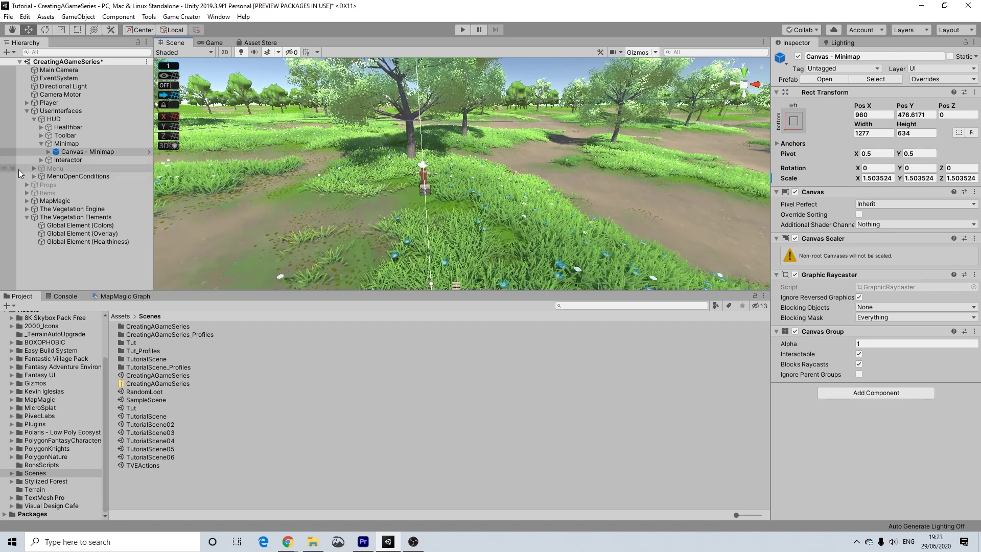
click(29, 110)
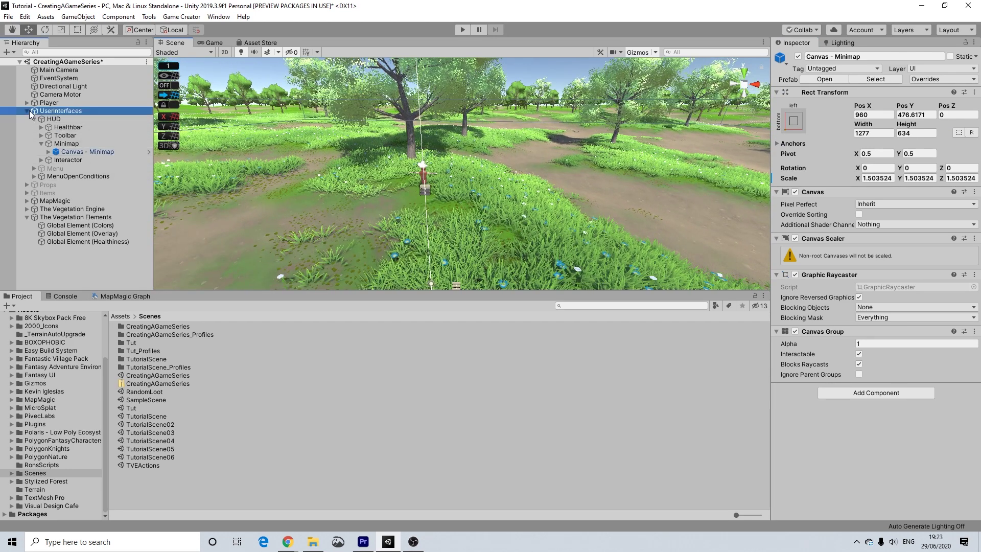
click(25, 111)
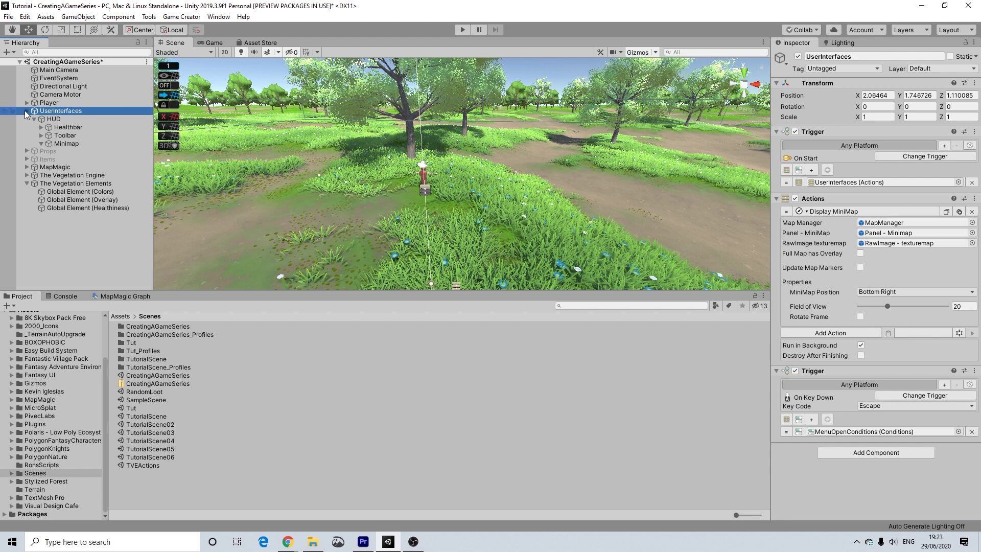
click(27, 110)
click(77, 160)
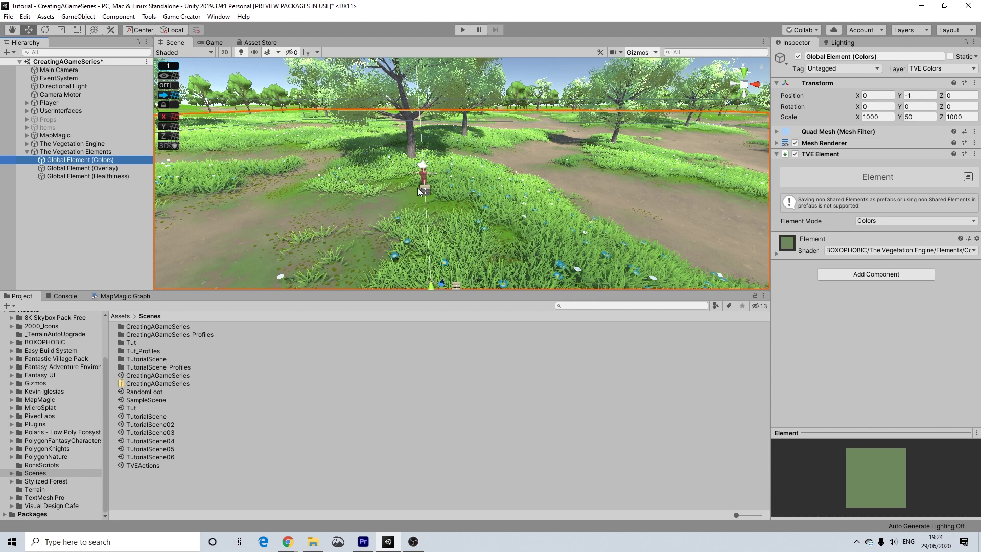
scroll(418, 188, up, 5)
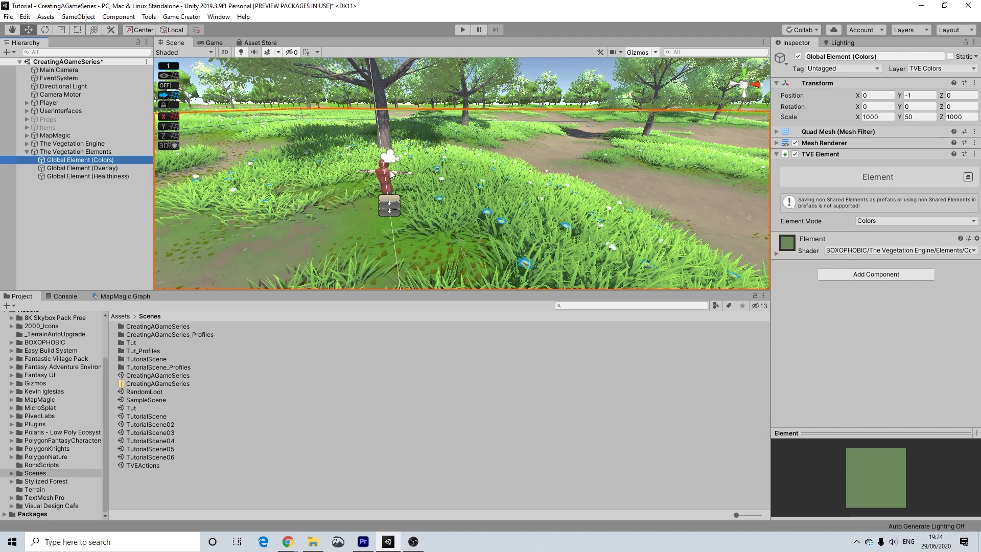
middle_drag(404, 188, 450, 185)
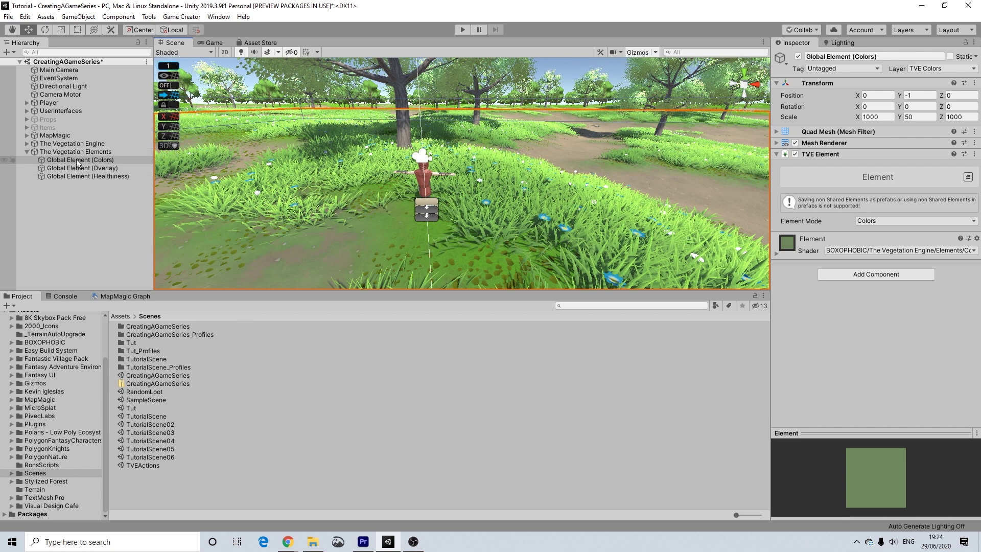
scroll(351, 201, down, 4)
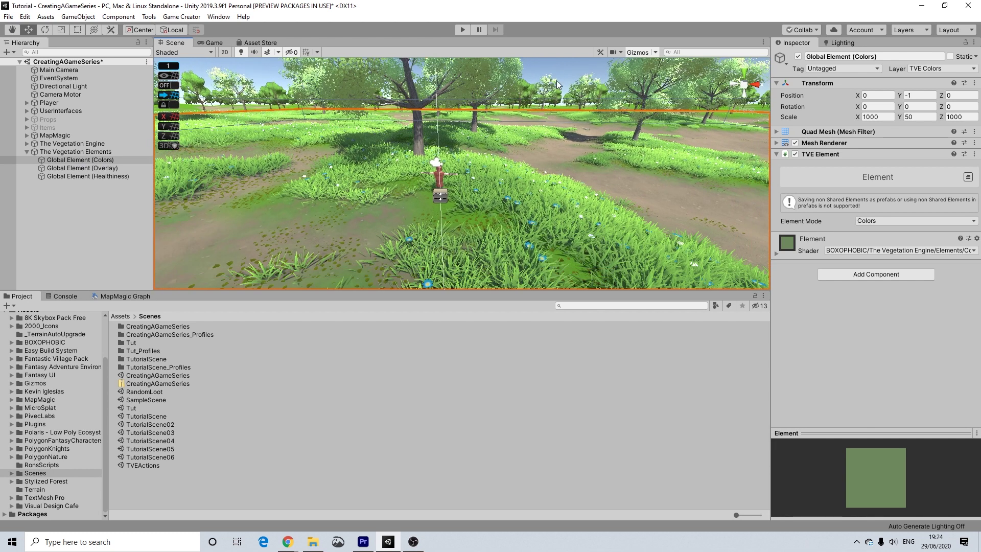
click(263, 249)
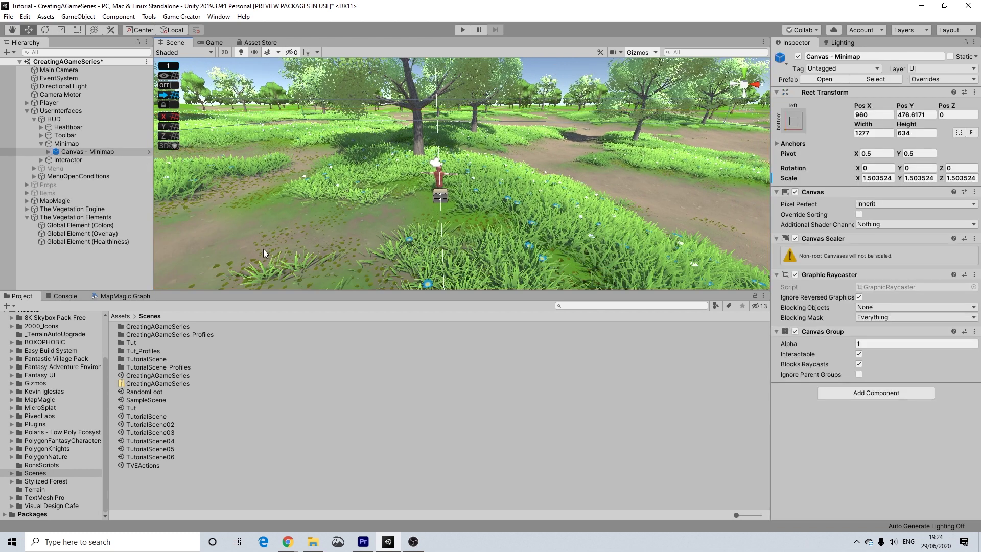
click(27, 111)
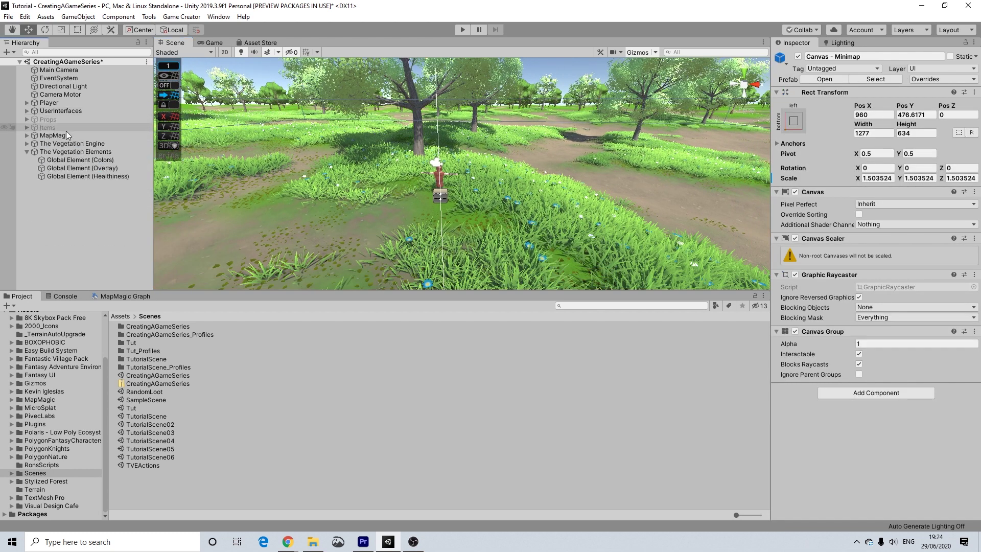
click(26, 151)
scroll(392, 225, up, 1)
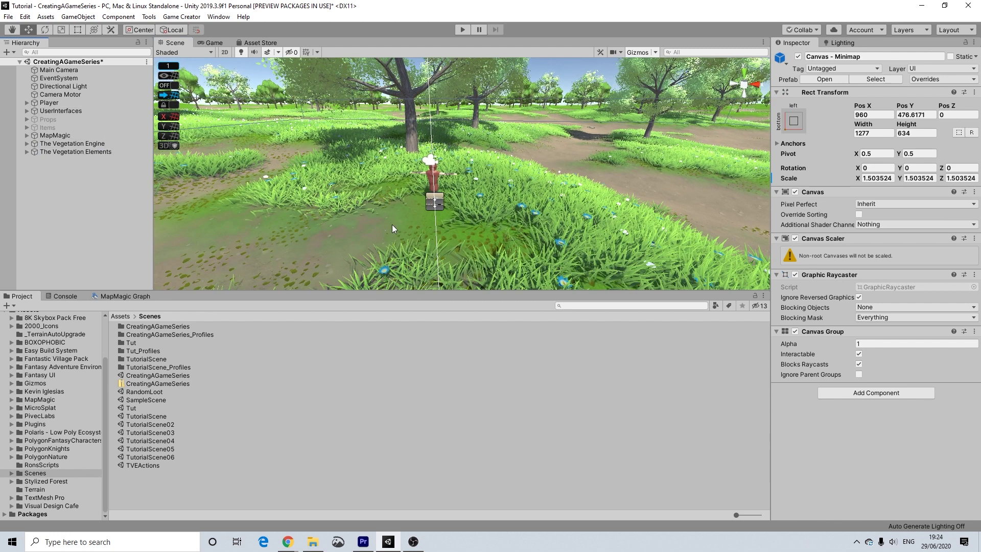
scroll(415, 226, up, 2)
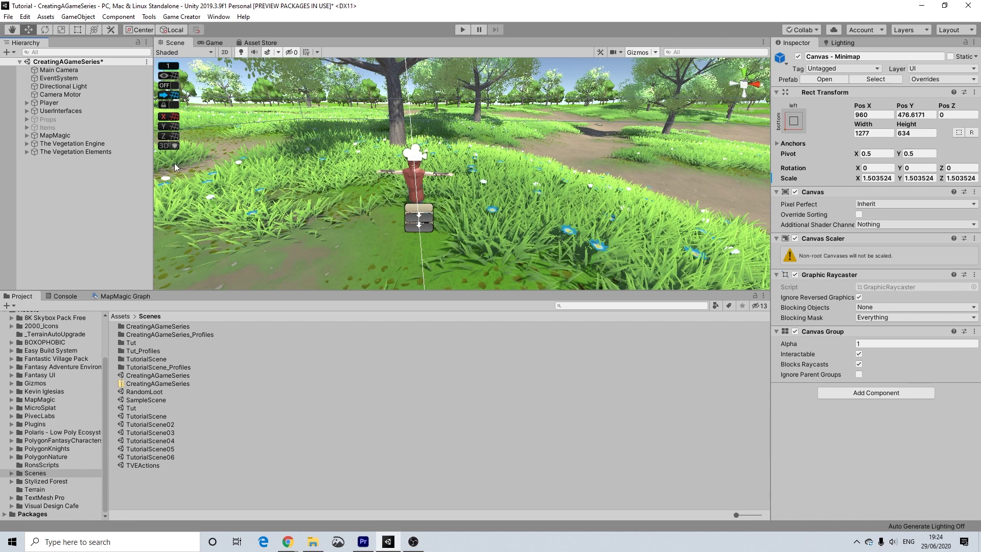
Duplicate Global Element (Colors) under The Vegetation Elements
click(27, 152)
click(81, 161)
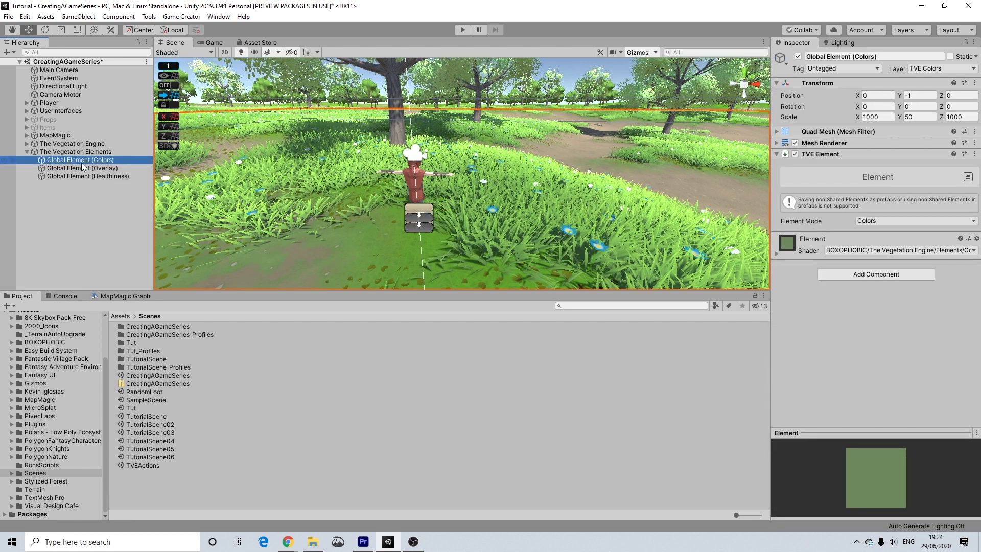
key(ctrl+d)
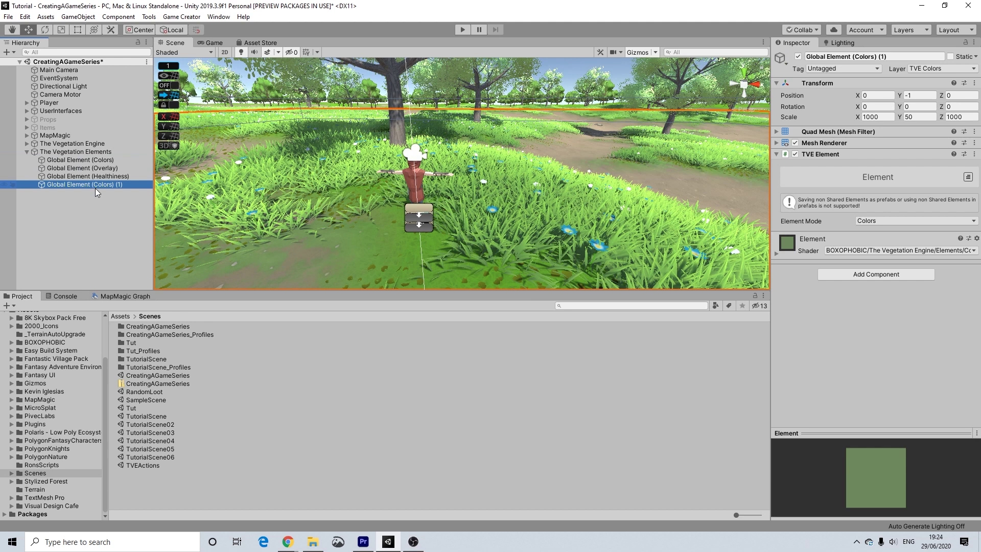
Rename the duplicated Colors element to Global Element (Size)
right_click(103, 185)
click(134, 216)
drag(123, 186, 115, 186)
key(BackSpace)
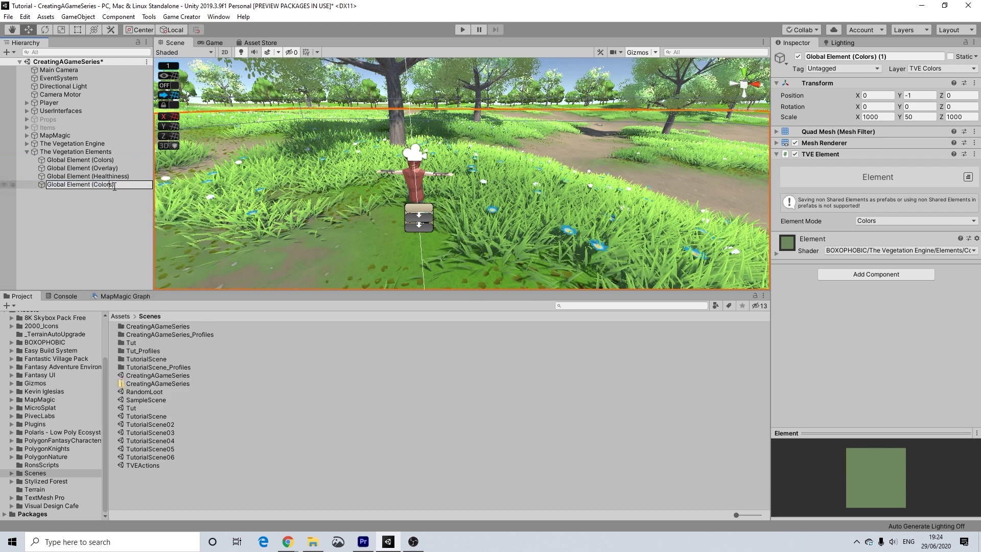
key(BackSpace)
key(BackSpace)
key(BackSpace)
key(BackSpace)
key(BackSpace)
text(Size))
key(Return)
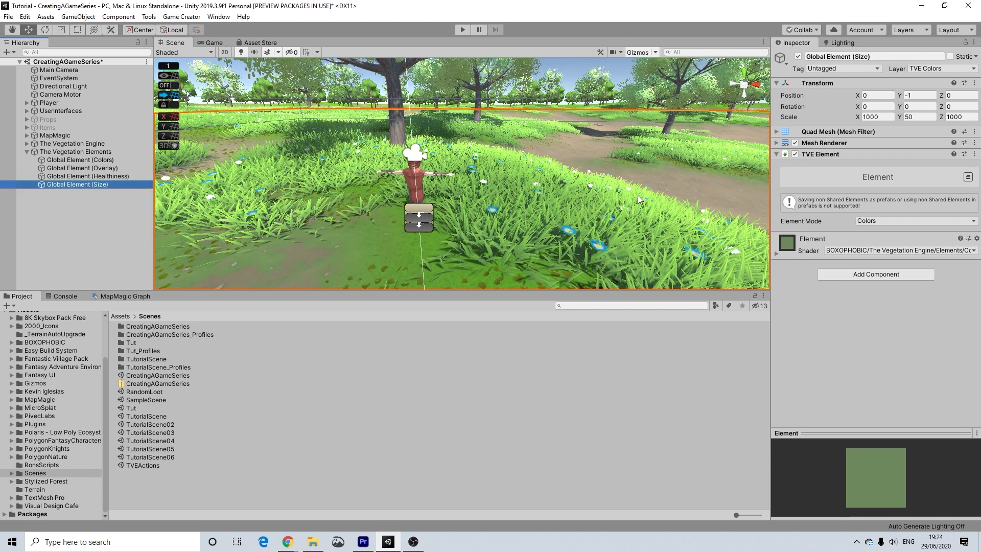
Expand the material settings of Global Element (Size) and change its TVE Element mode from Colors to Size
click(777, 253)
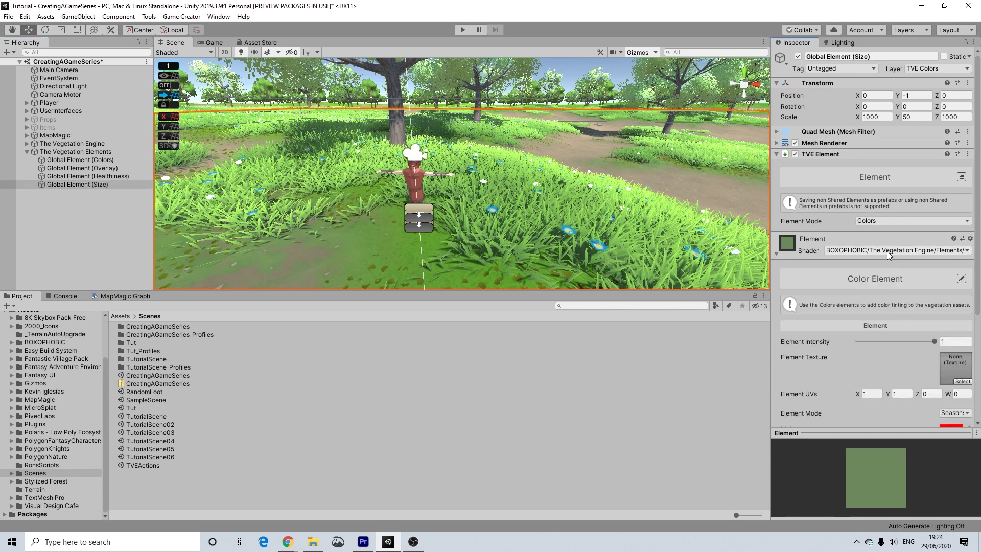
click(892, 221)
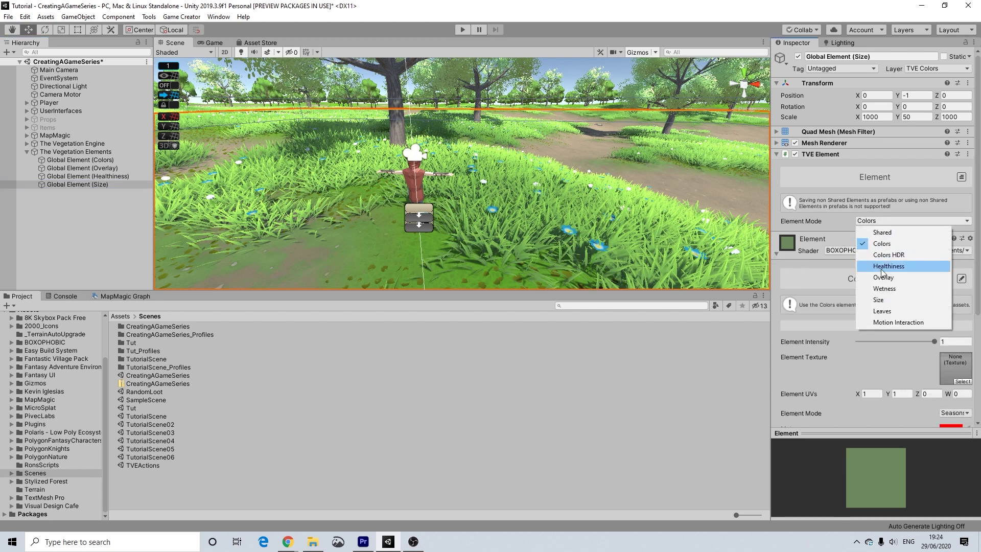
click(880, 303)
Set the Size element's seasonal values to 0.6 for Winter, 0.8 for Spring and 0.8 for Autumn
scroll(936, 390, down, 5)
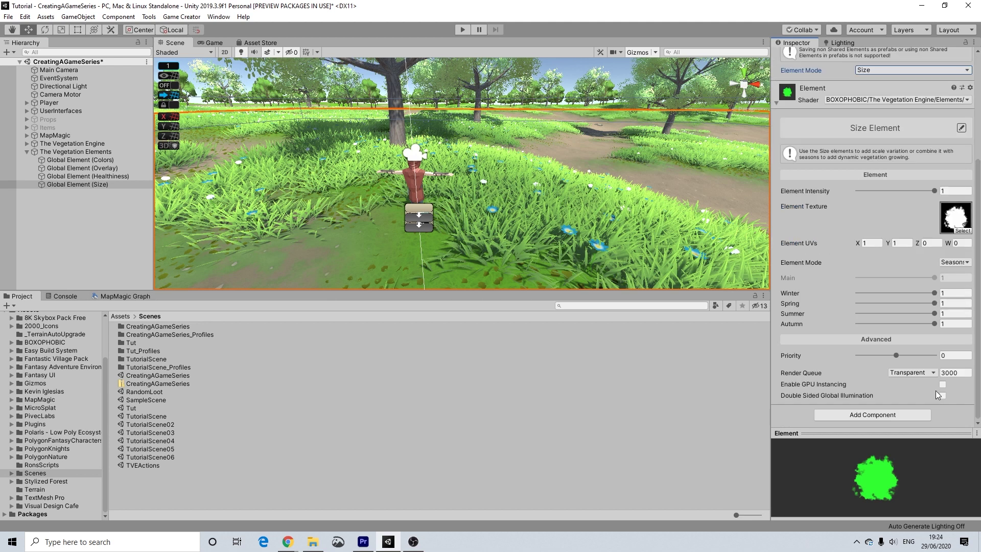
click(952, 292)
text(0.6)
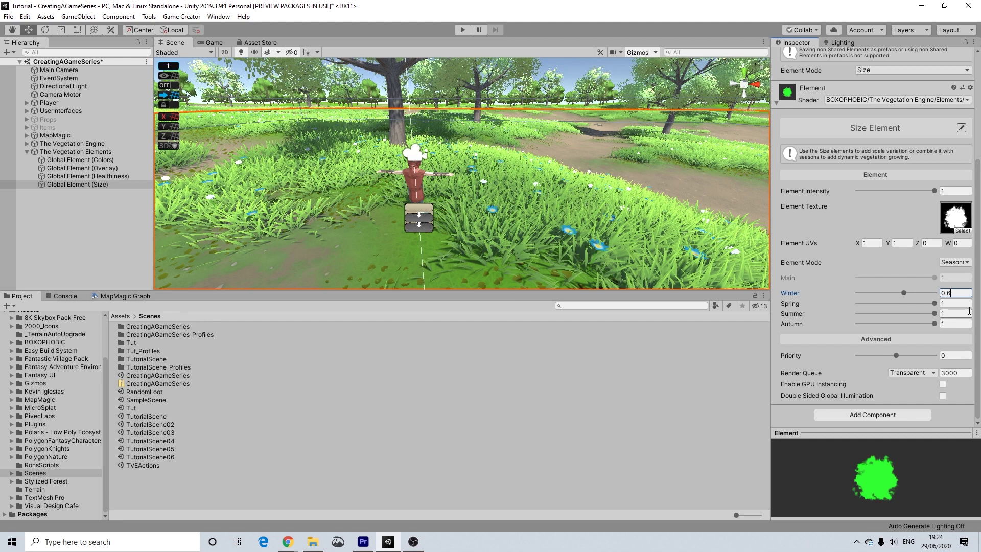
key(Tab)
text(0.8)
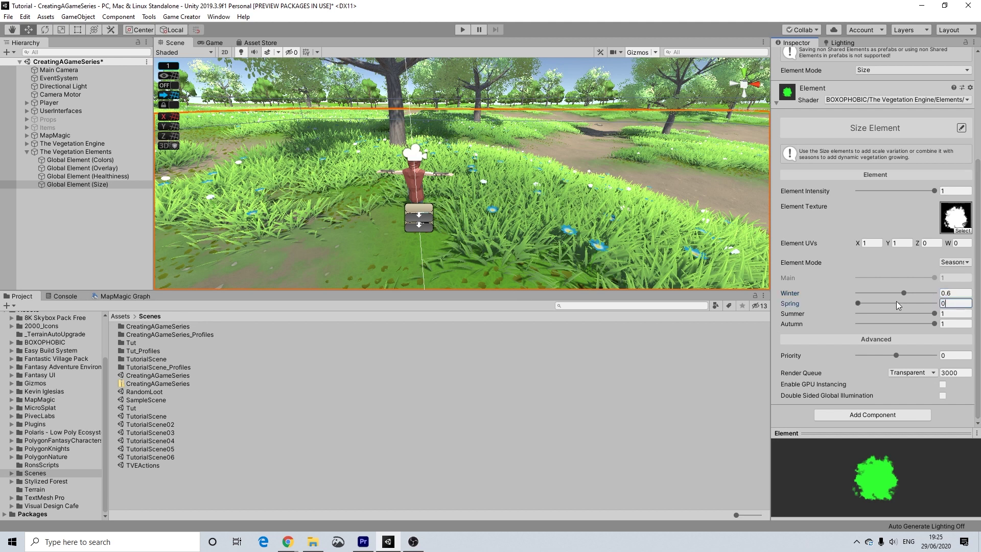
click(947, 324)
text(0.8)
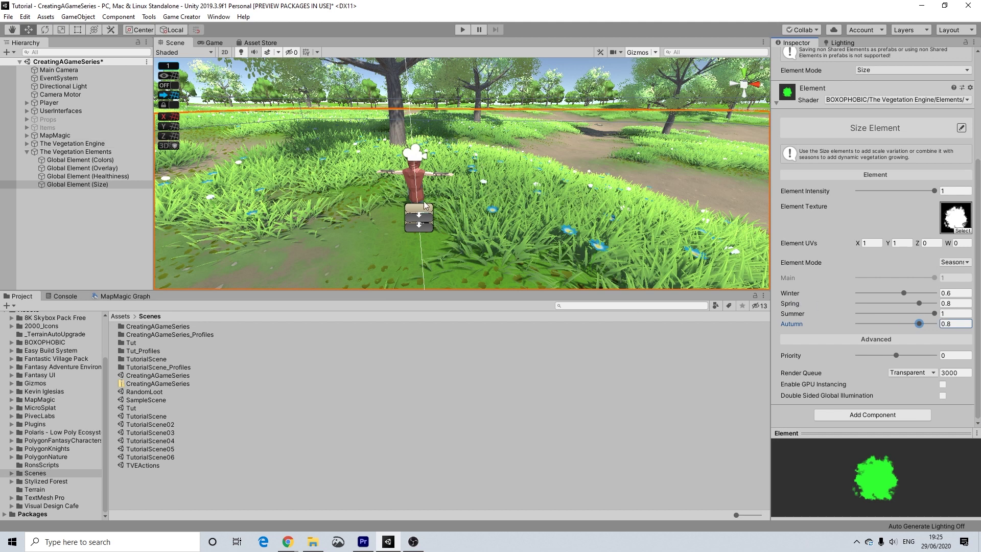
Preview the seasonal grass size near the player by varying the Season of Global Seasons and returning it to Summer
scroll(402, 209, up, 5)
scroll(419, 210, down, 4)
scroll(529, 219, down, 1)
scroll(456, 193, up, 5)
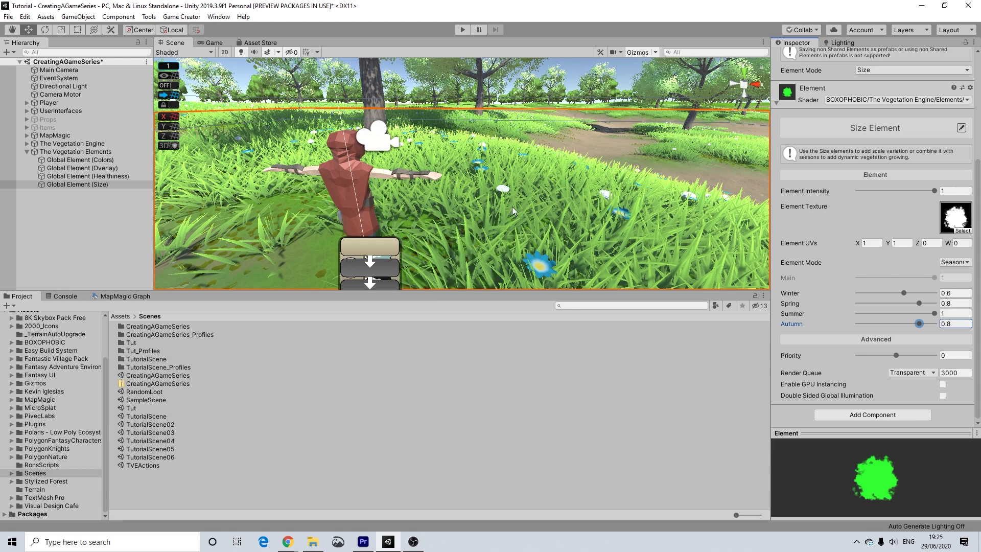
click(29, 151)
click(28, 152)
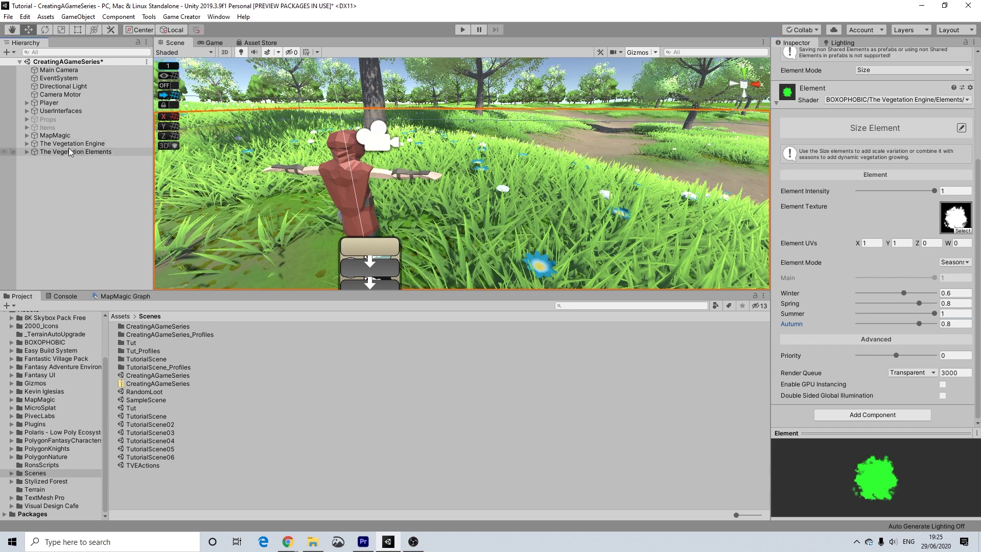
click(71, 144)
click(27, 145)
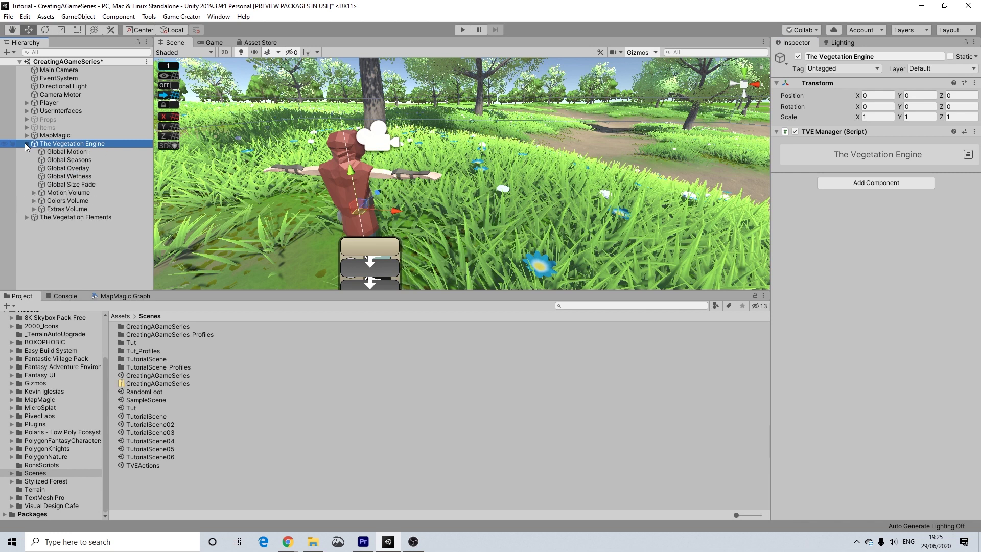
click(60, 160)
drag(880, 183, 867, 213)
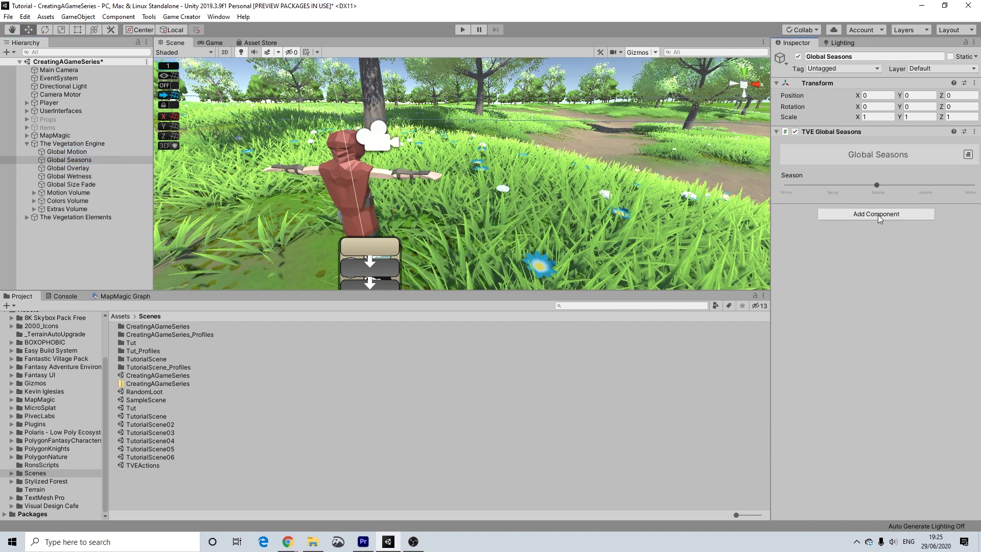
click(27, 144)
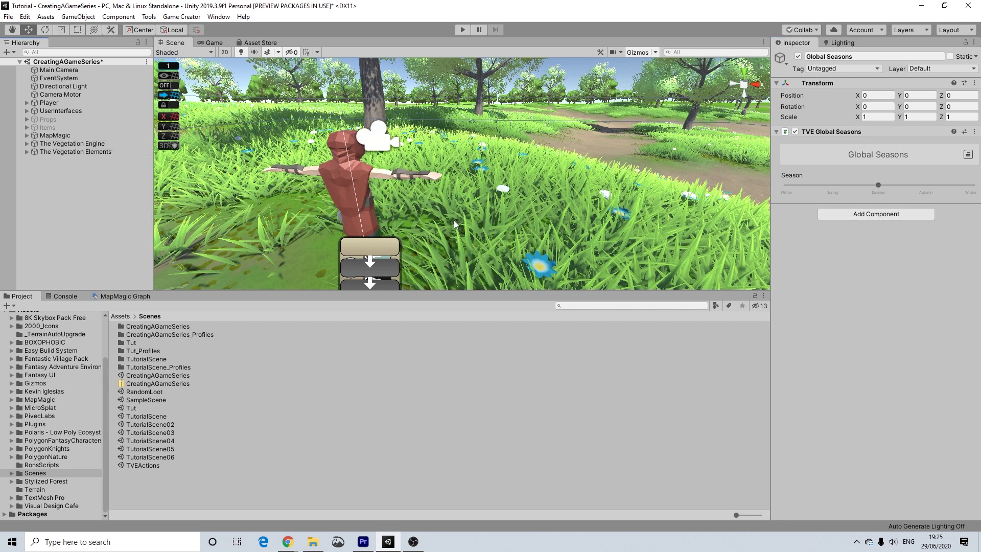
scroll(530, 226, down, 5)
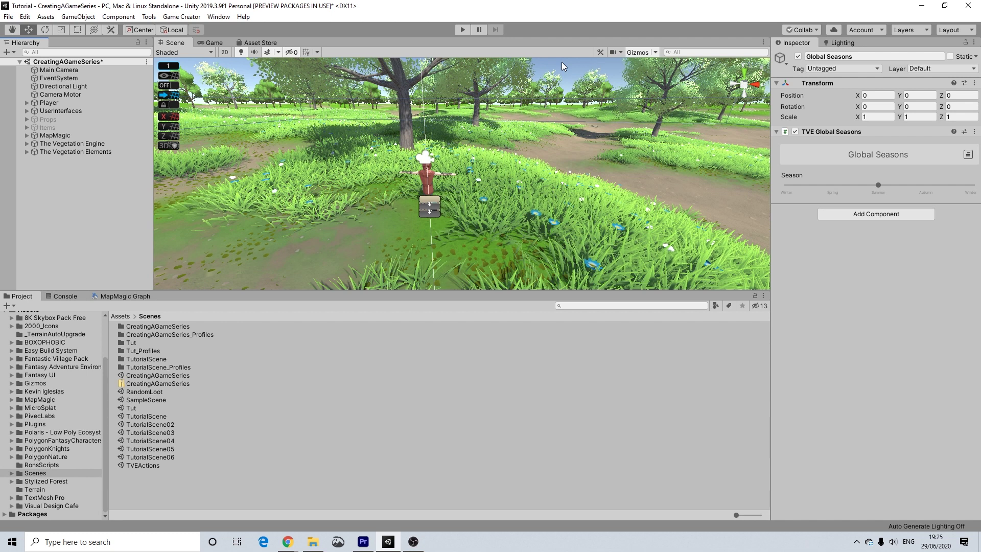
scroll(403, 190, up, 2)
scroll(404, 190, up, 5)
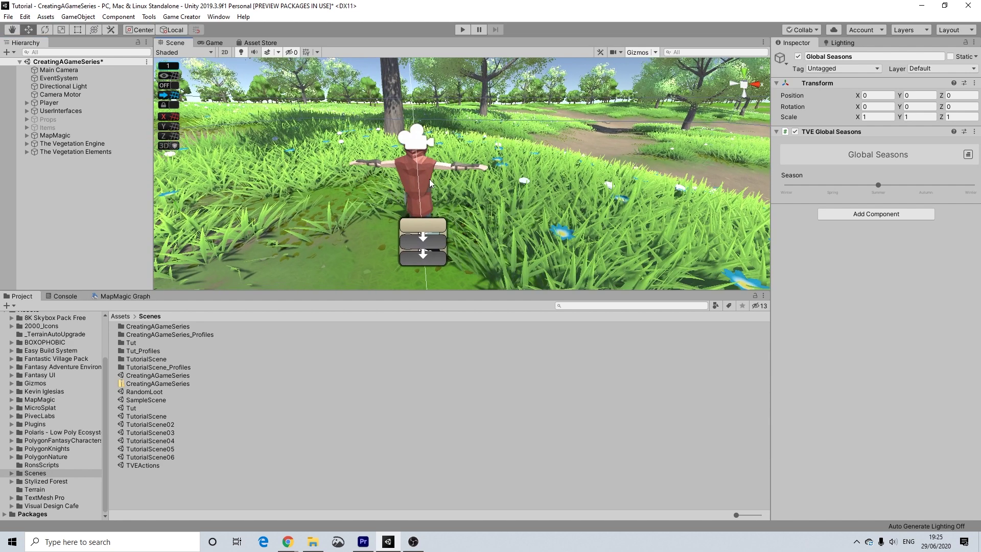
scroll(435, 199, down, 3)
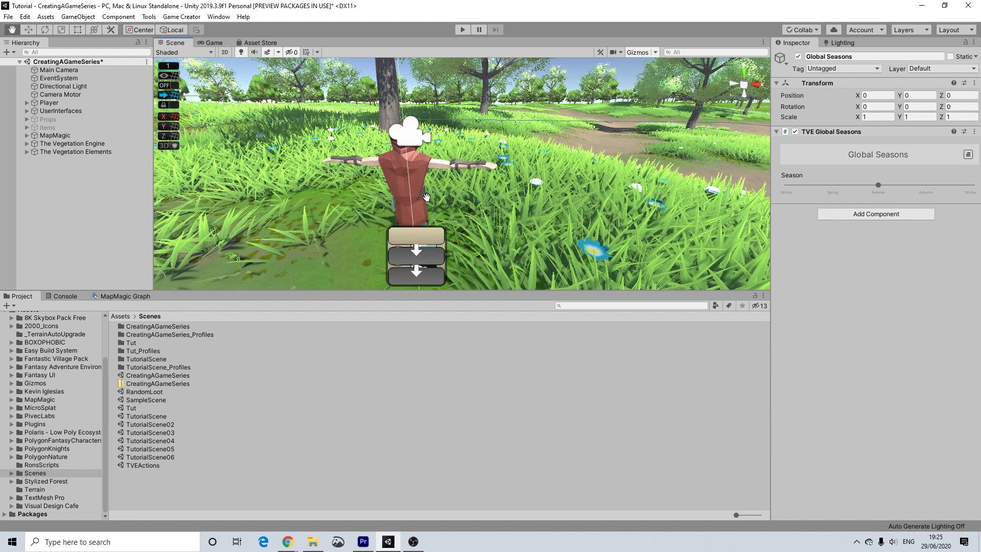
scroll(440, 197, down, 2)
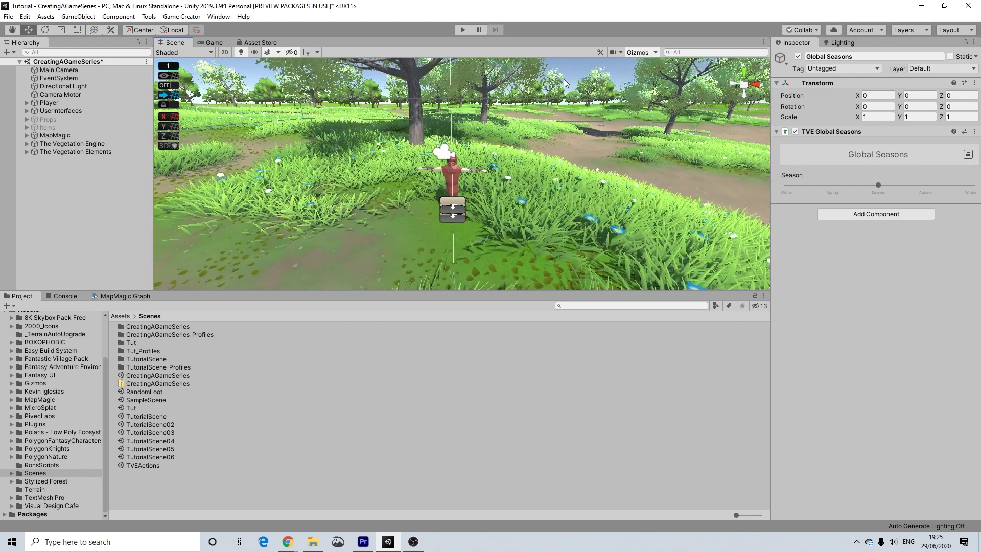
click(571, 65)
scroll(428, 235, up, 4)
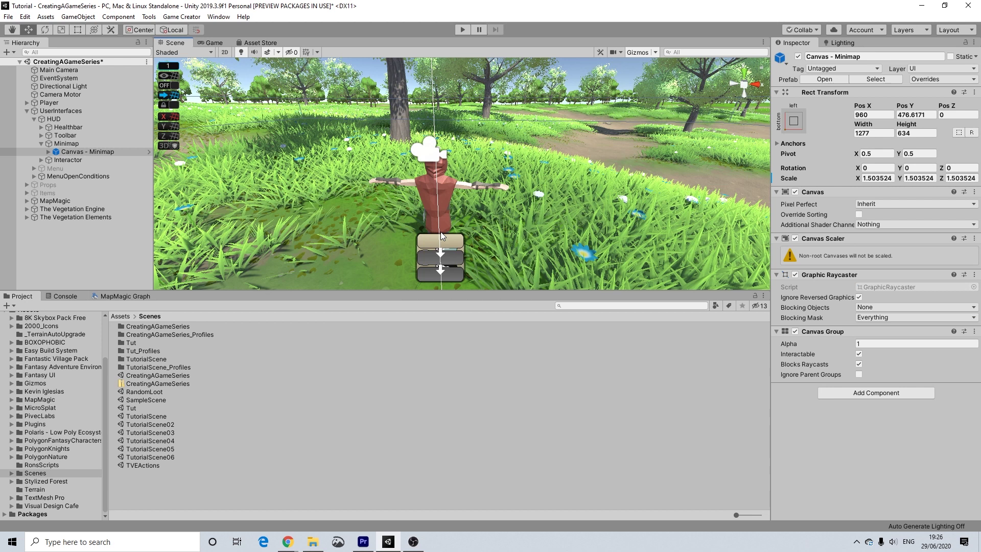
click(28, 110)
click(79, 144)
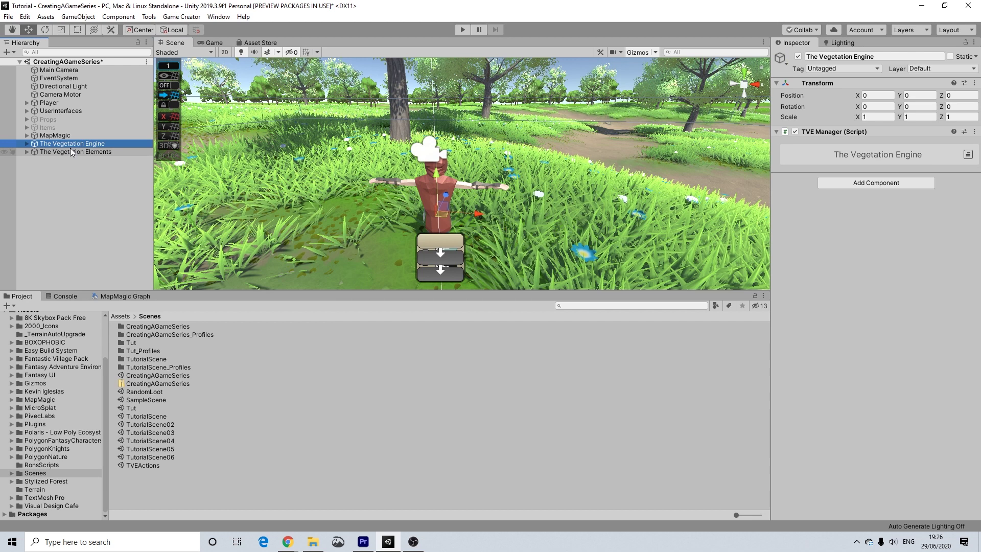
scroll(387, 220, down, 3)
scroll(488, 220, down, 2)
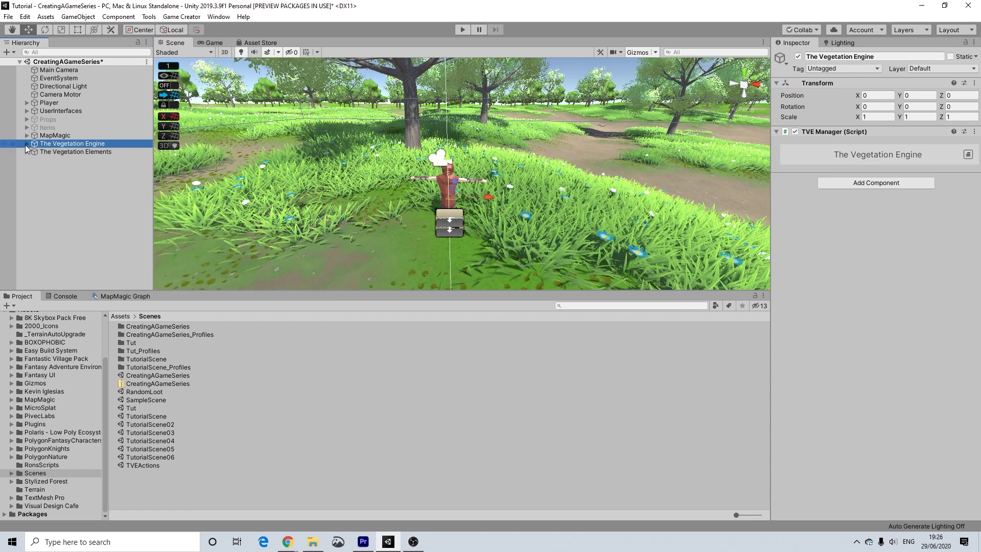
Find the Grass Generic Group Medium prefab in the Stylized Nature - Grasslands Standard/Grass folder and duplicate it
click(125, 298)
scroll(470, 353, up, 4)
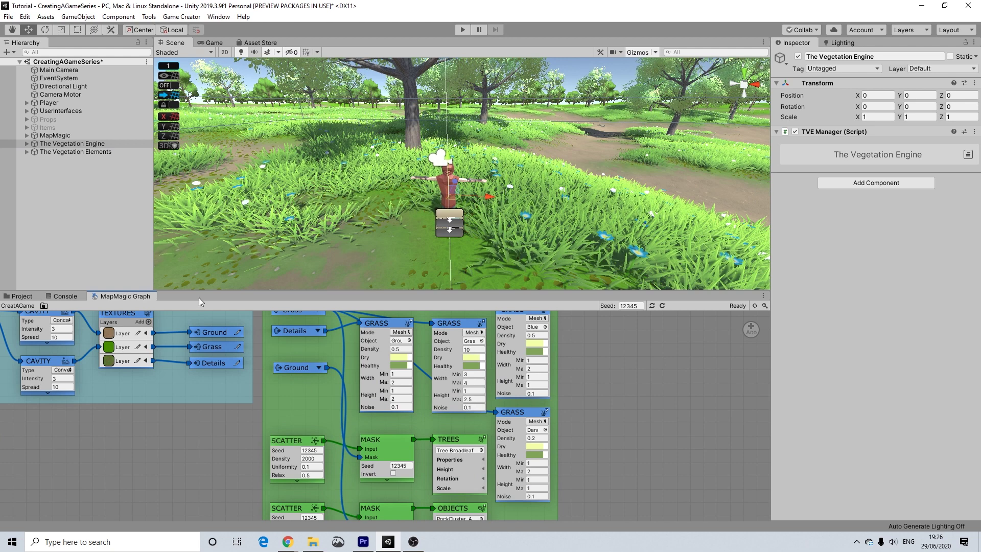
click(16, 296)
scroll(311, 274, down, 2)
middle_drag(311, 274, 575, 202)
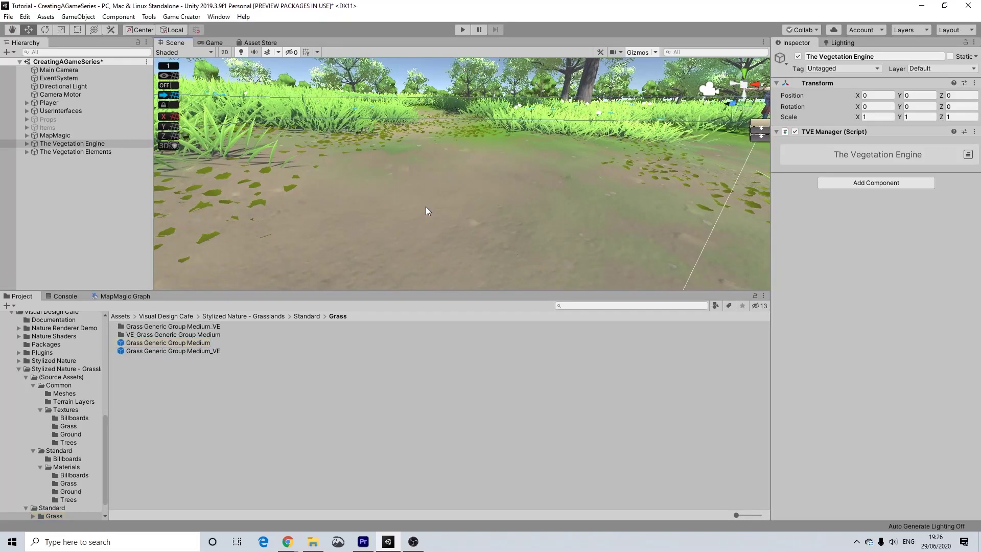
scroll(427, 210, down, 2)
middle_drag(430, 212, 413, 226)
click(184, 342)
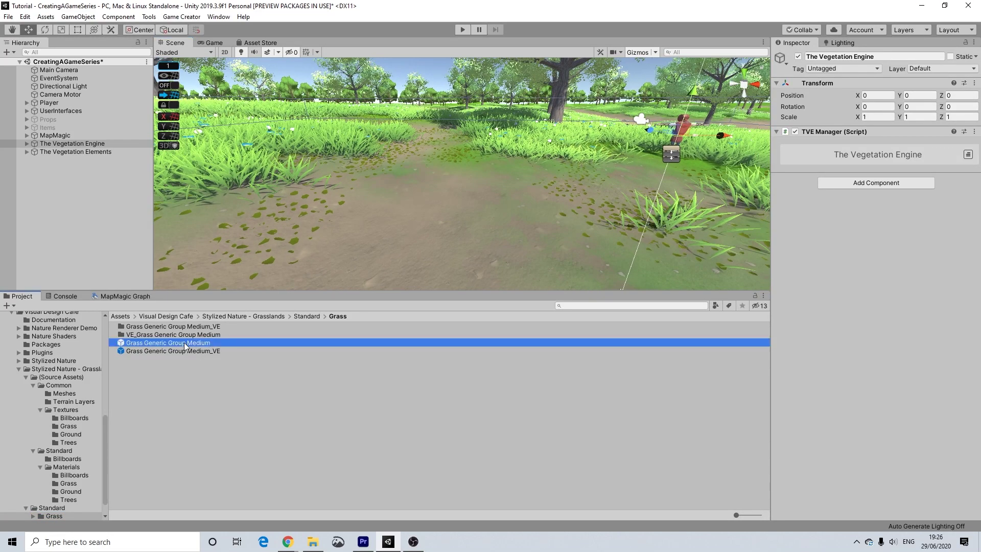
key(ctrl+d)
Rename the duplicated grass prefab to VE_Grass Generic Group Medium
right_click(195, 345)
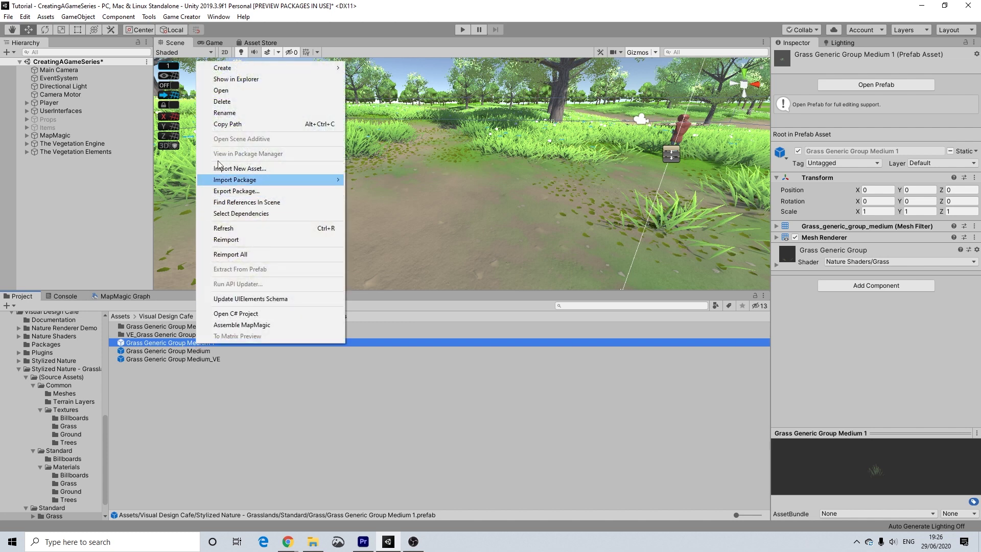
click(225, 113)
click(223, 341)
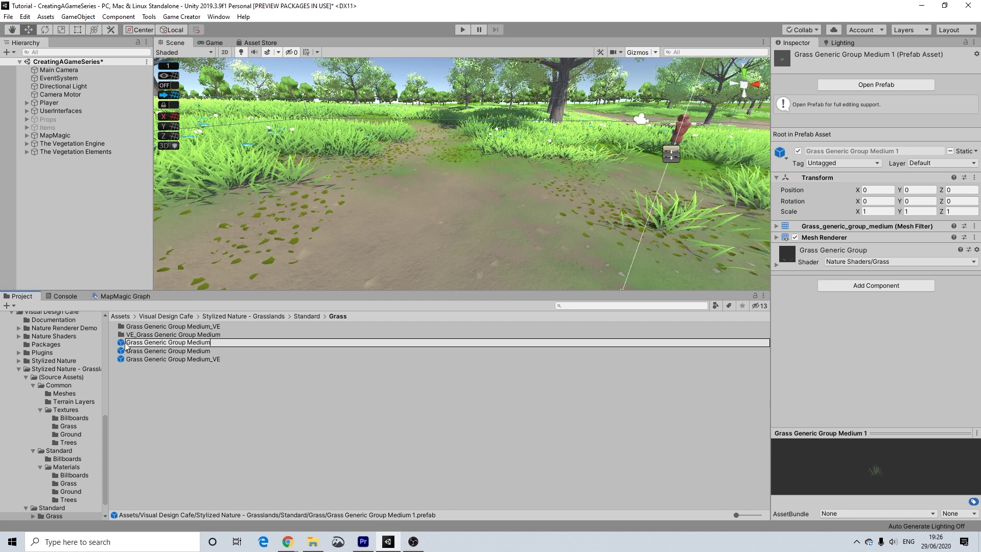
text(VE_)
key(Return)
Place VE_Grass Generic Group Medium and the original Grass Generic Group Medium side by side on the bare ground in the scene
drag(134, 357, 468, 222)
drag(188, 342, 378, 213)
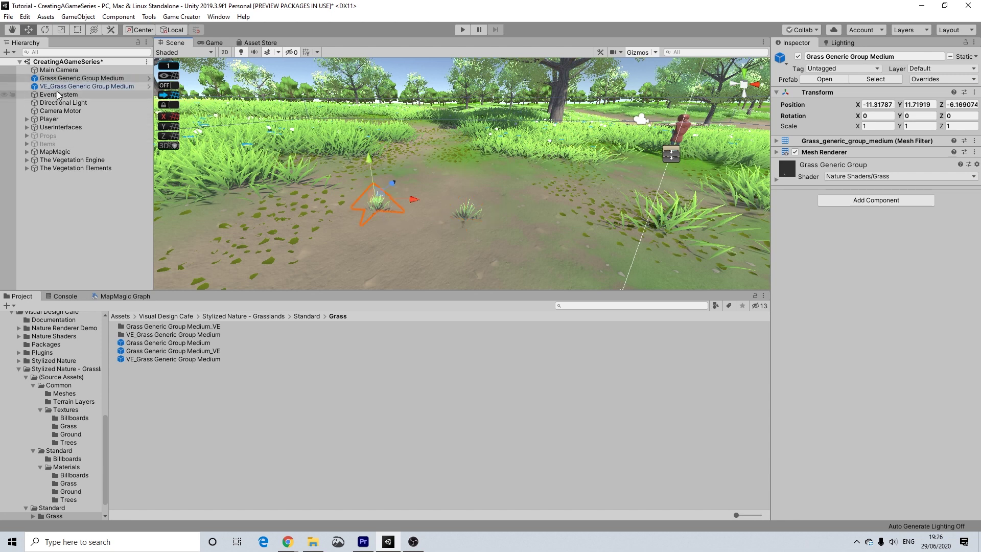
Locate the Groundcover_Leaves prefab used in the MapMagic graph and place it on the bare ground in front of the grass groups
click(154, 298)
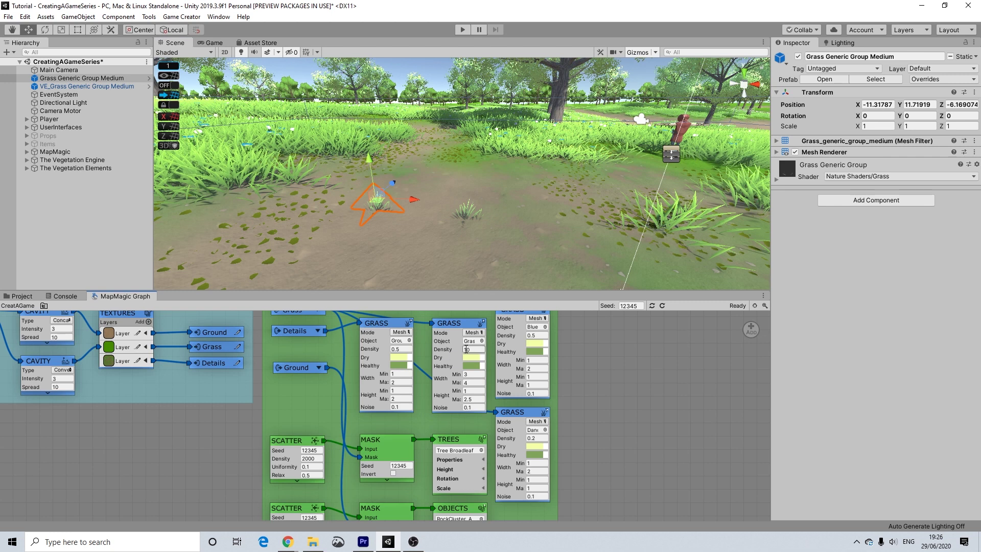
click(21, 296)
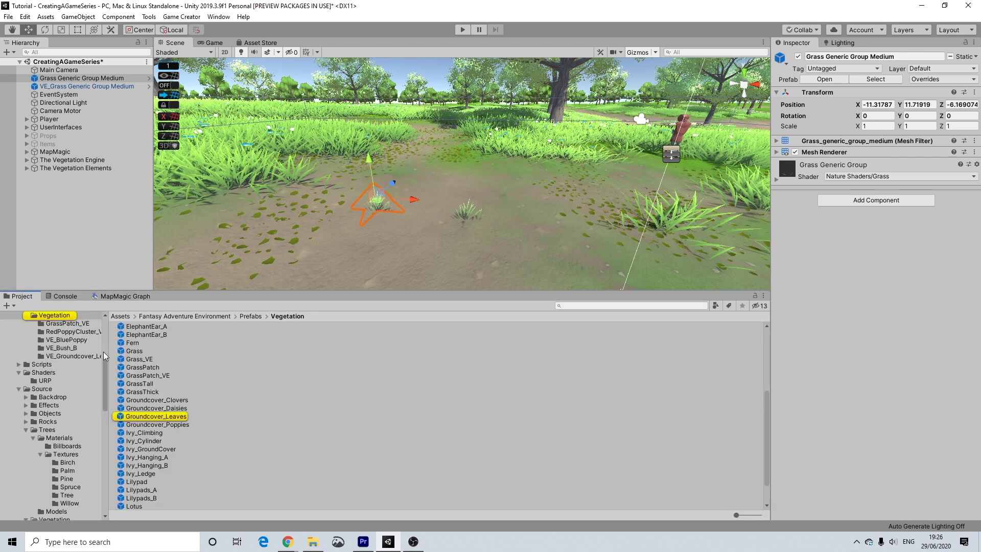
drag(155, 418, 362, 244)
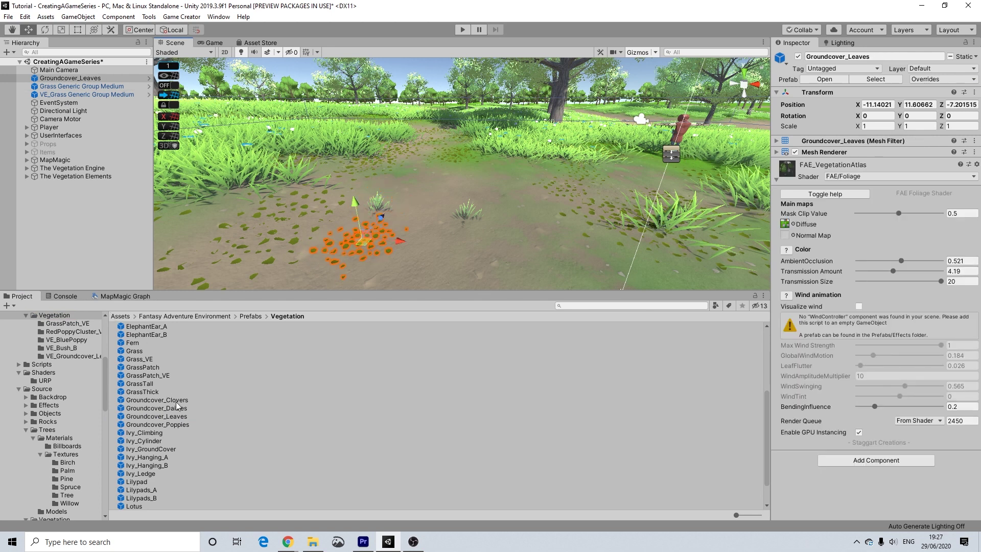
Duplicate the Groundcover_Leaves prefab as VE_Groundcover_Leaves and place the copy beside the original in the scene
click(172, 416)
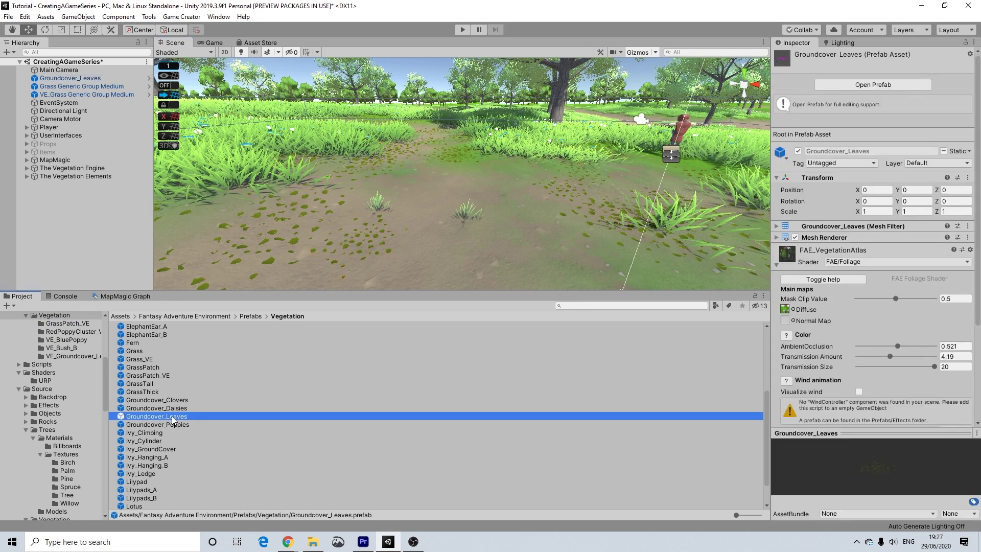
right_click(173, 417)
click(207, 185)
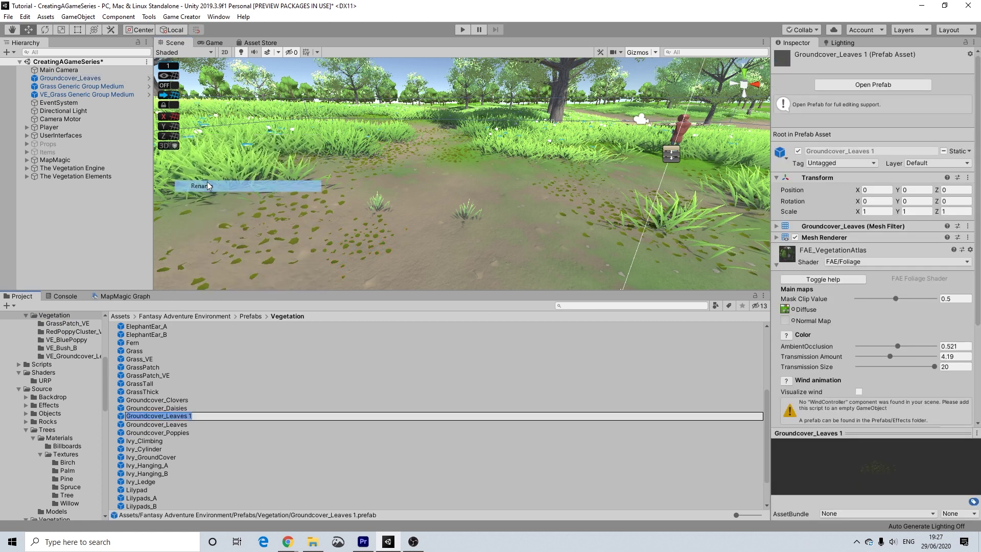
drag(193, 416, 189, 415)
key(BackSpace)
key(BackSpace)
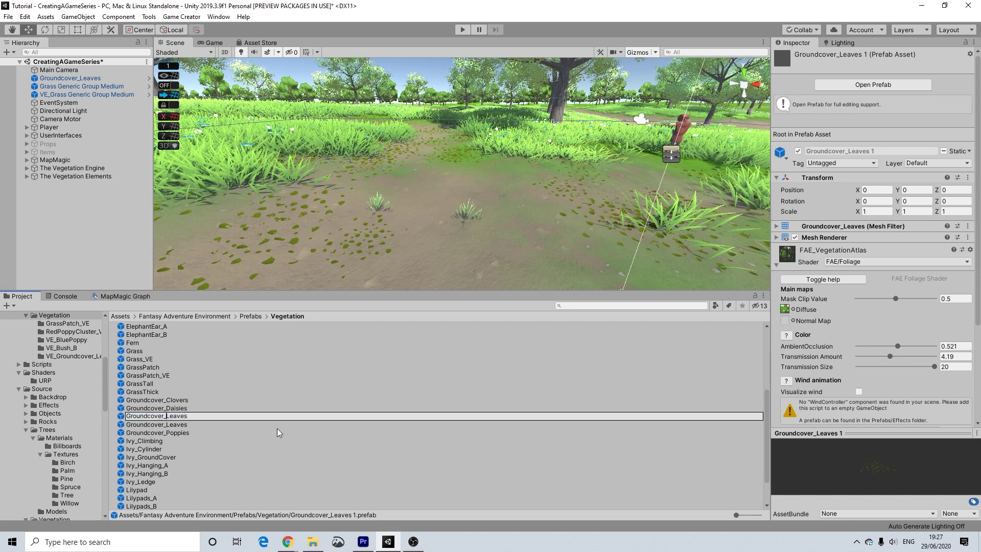
key(Home)
text(VE_)
key(Return)
drag(153, 506, 455, 253)
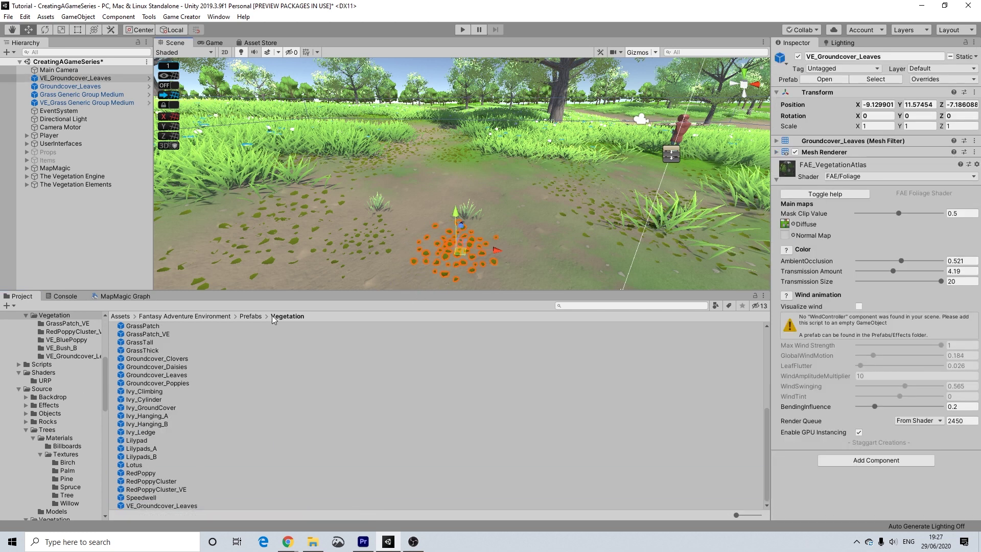
Place the BluePoppy prefab from the Fantasy Adventure Environment Vegetation folder next to the original Grass Generic Group Medium
drag(145, 473, 419, 239)
scroll(139, 395, up, 4)
scroll(139, 395, up, 5)
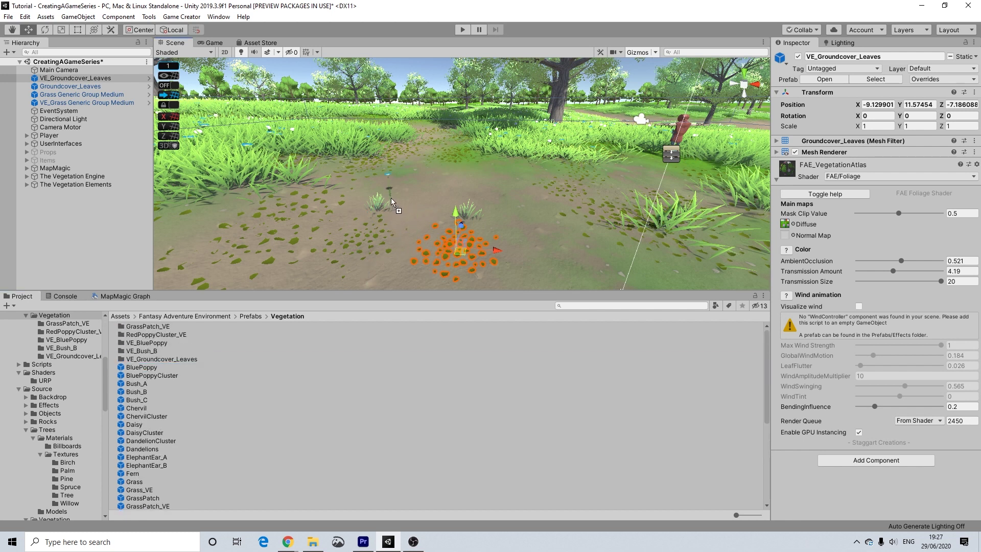
drag(391, 198, 391, 197)
Duplicate the BluePoppy prefab as VE_BluePoppy and place the copy next to VE_Grass Generic Group Medium
click(147, 368)
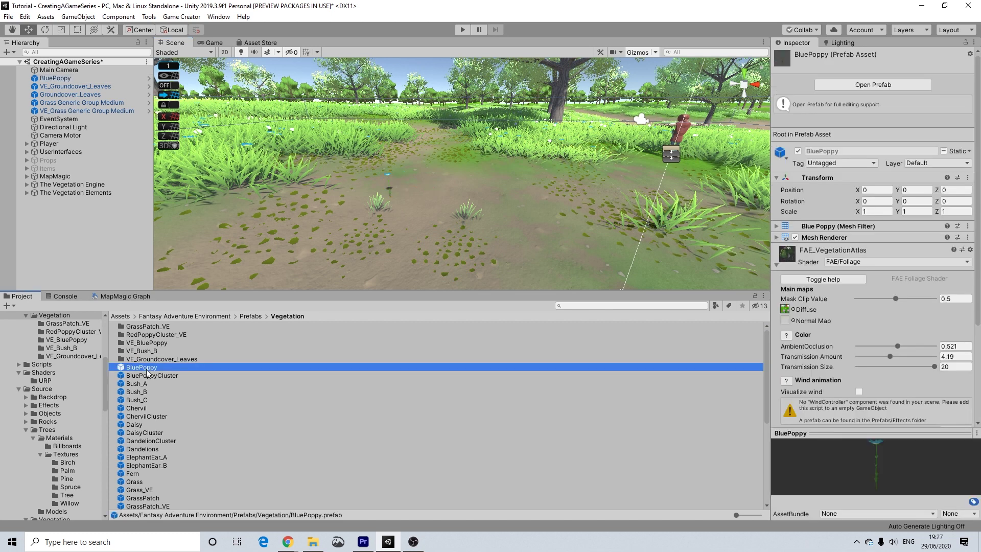
key(ctrl+d)
right_click(148, 372)
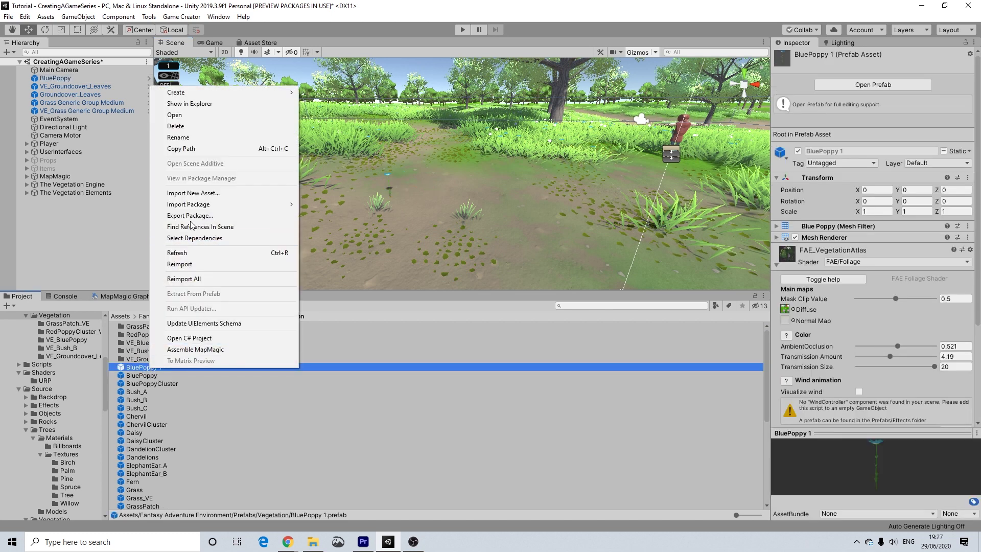
click(179, 136)
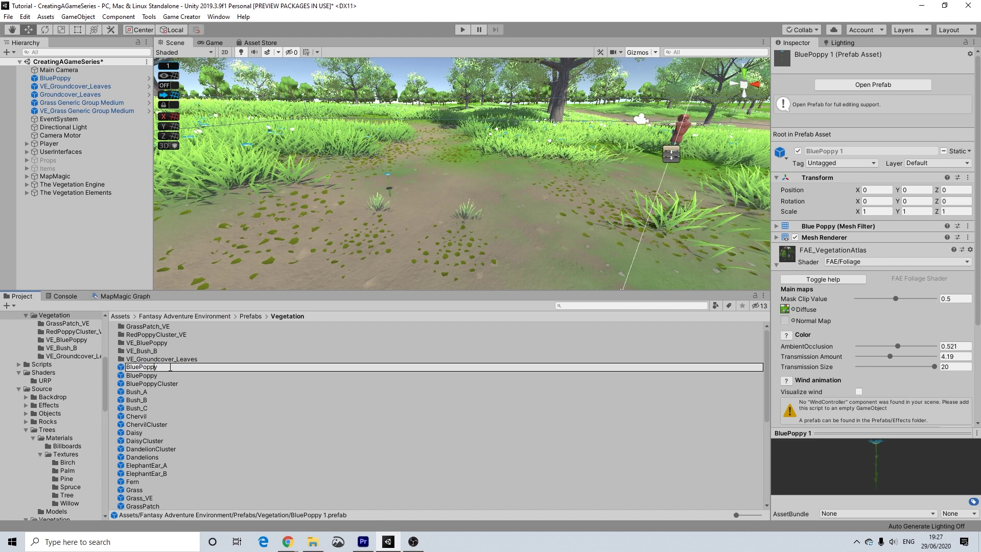
text(VE_)
key(Return)
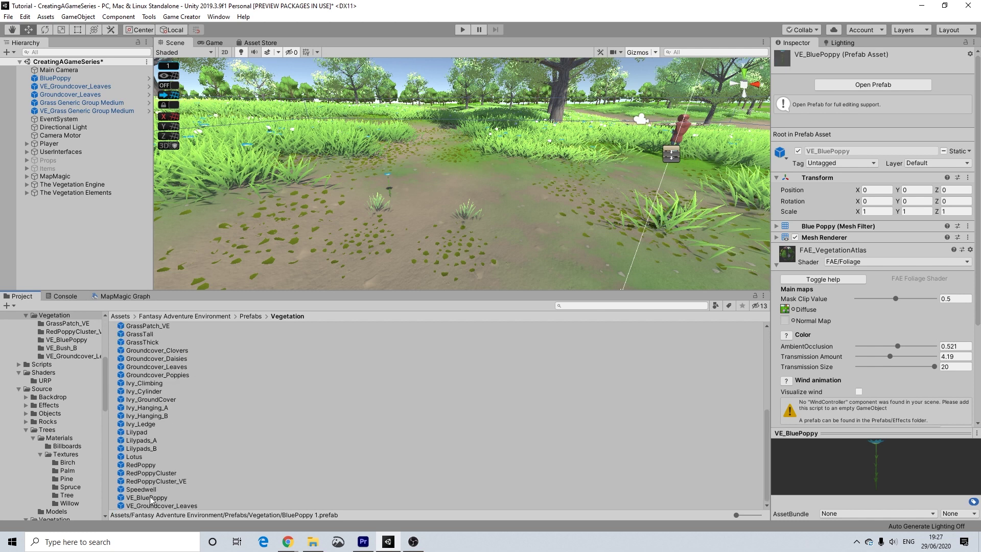
drag(150, 498, 476, 207)
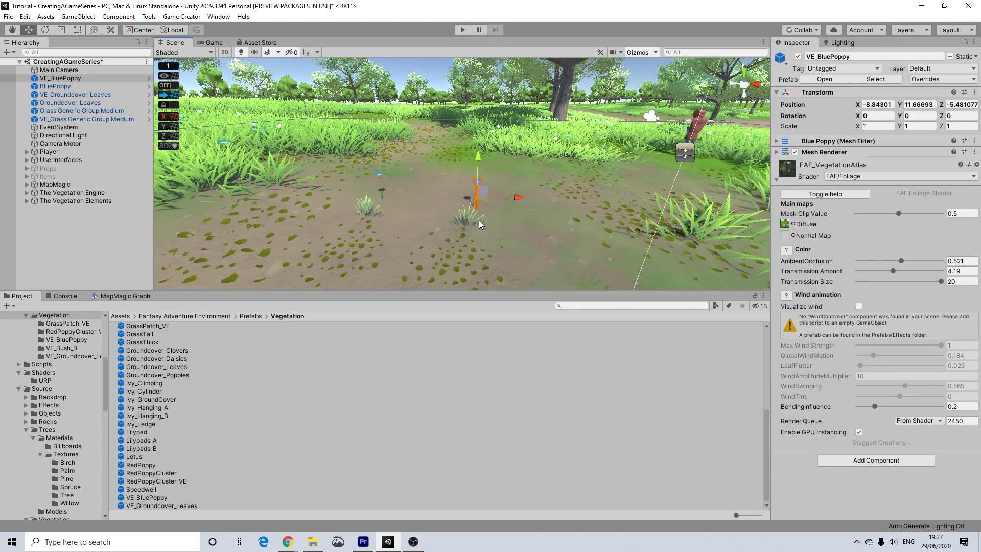
Place the Dandelions prefab from the Vegetation folder next to the original BluePoppy on the bare ground
scroll(476, 222, up, 3)
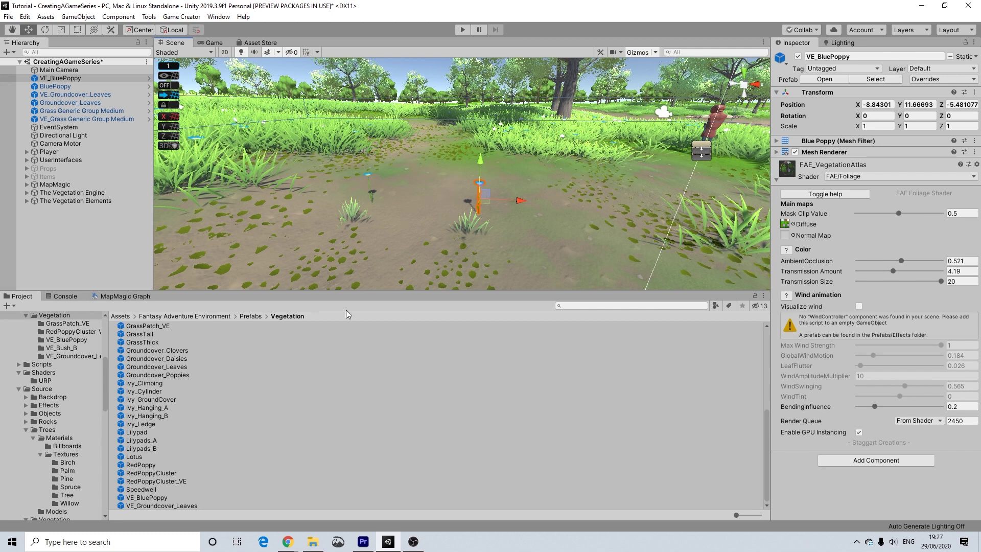
scroll(435, 244, up, 1)
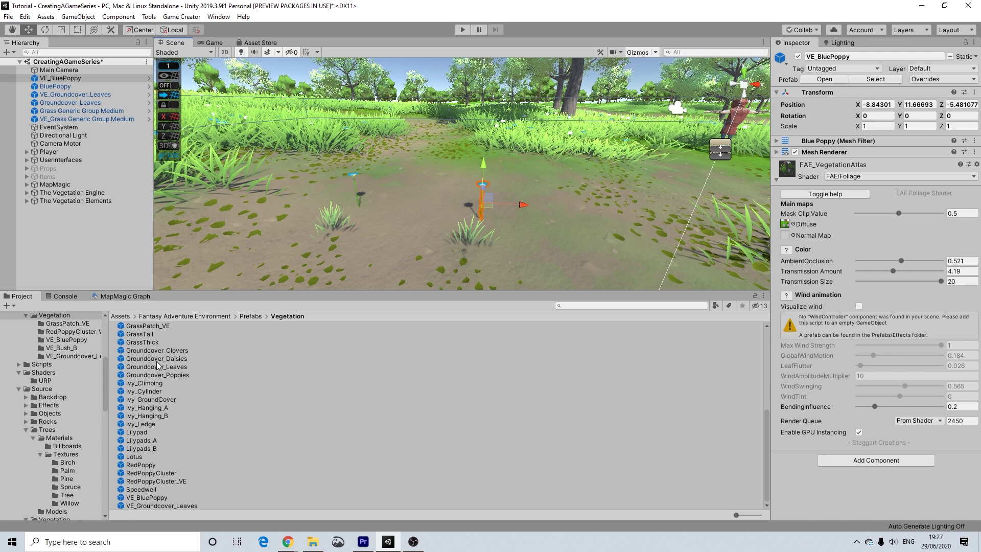
click(148, 383)
scroll(148, 380, up, 5)
scroll(147, 374, down, 1)
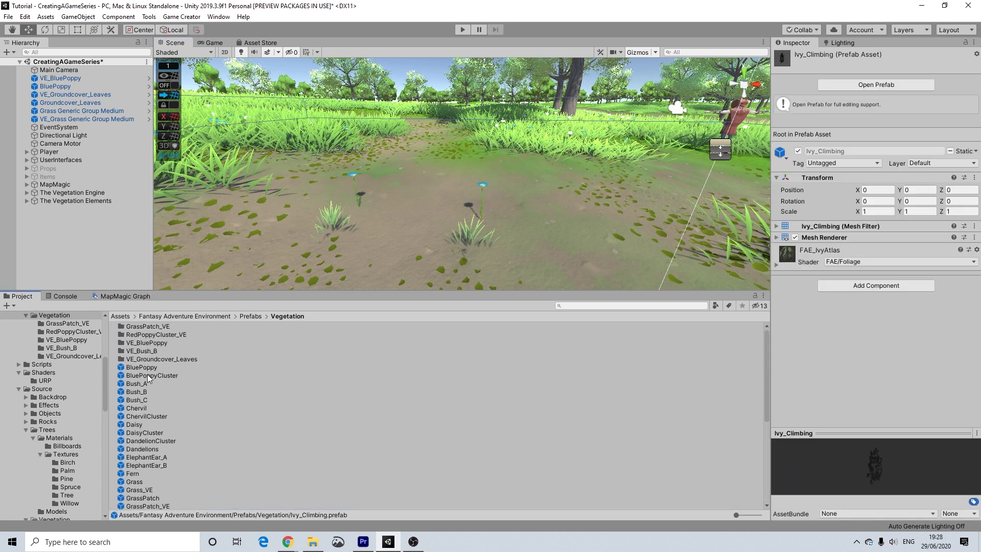
drag(142, 418, 362, 213)
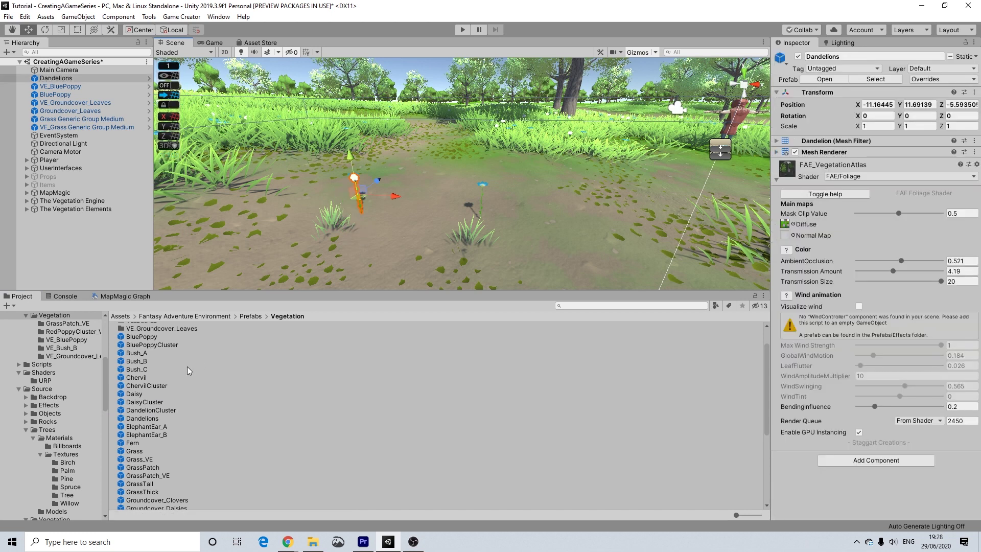
Duplicate the Dandelions prefab as VE_Dandelions and place the copy next to VE_BluePoppy in the scene
click(140, 419)
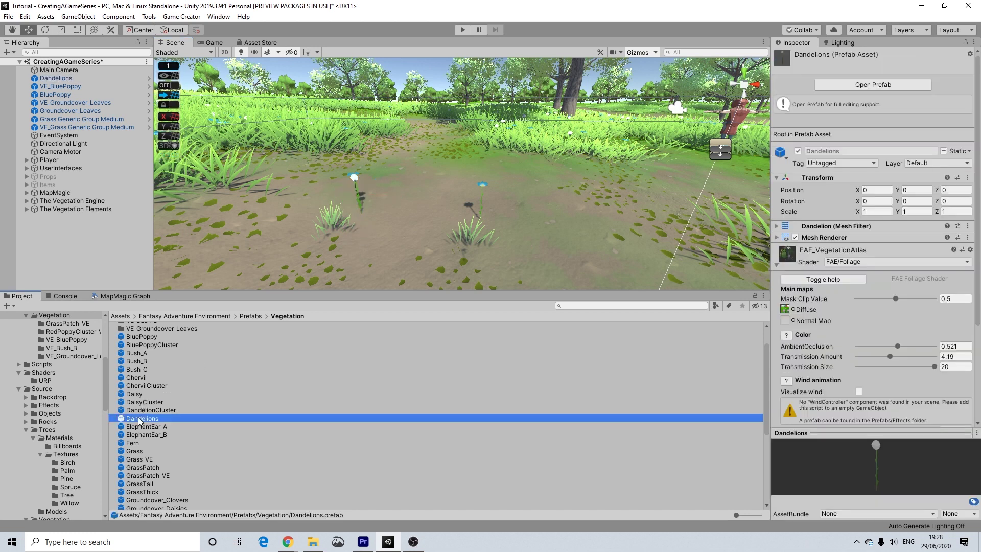
key(ctrl+d)
right_click(143, 417)
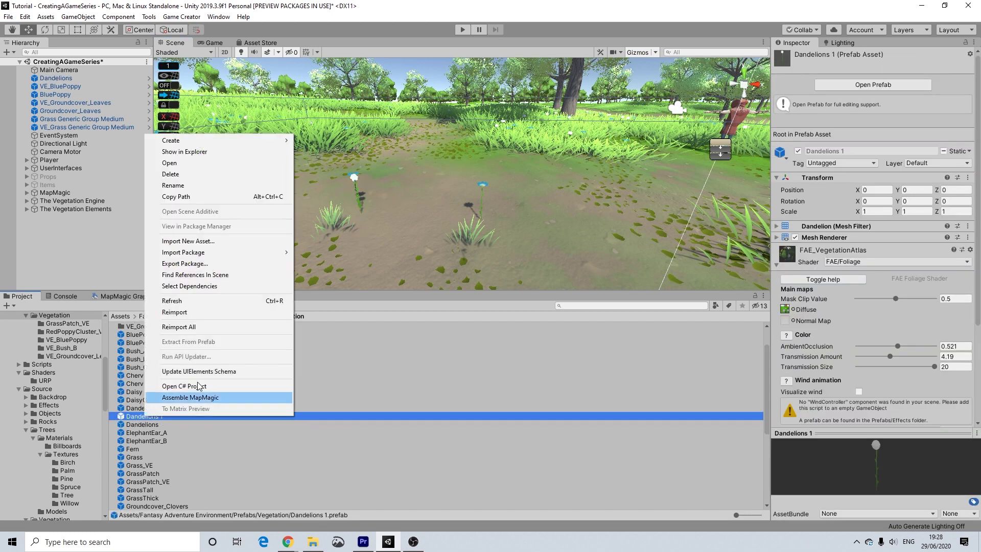
click(176, 186)
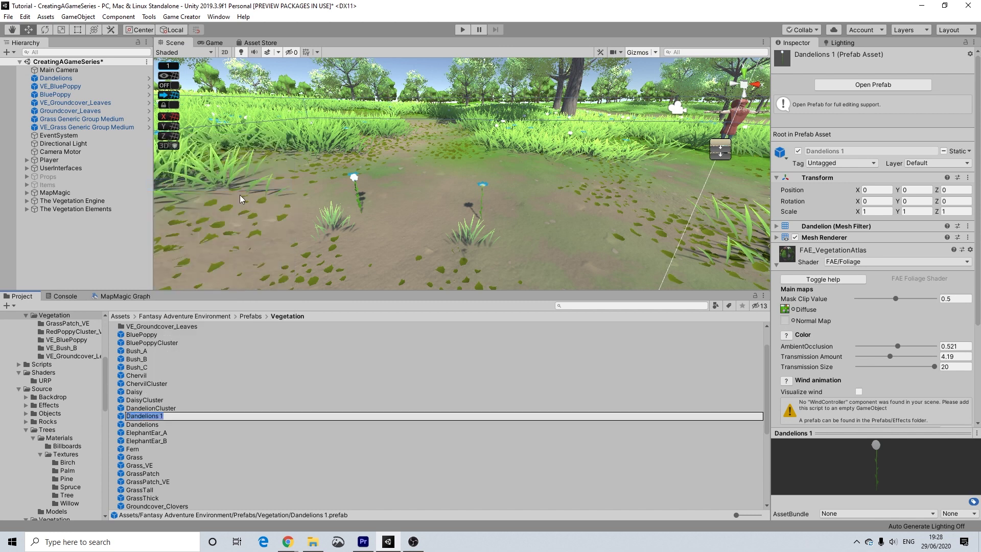
key(End)
text(DE)
key(BackSpace)
key(BackSpace)
text(VE_)
key(Return)
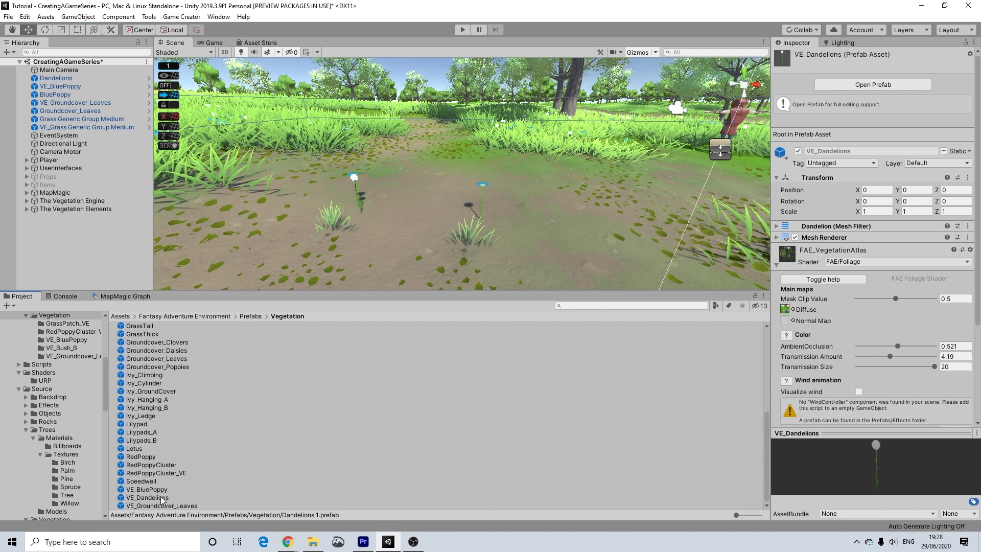
drag(153, 498, 496, 228)
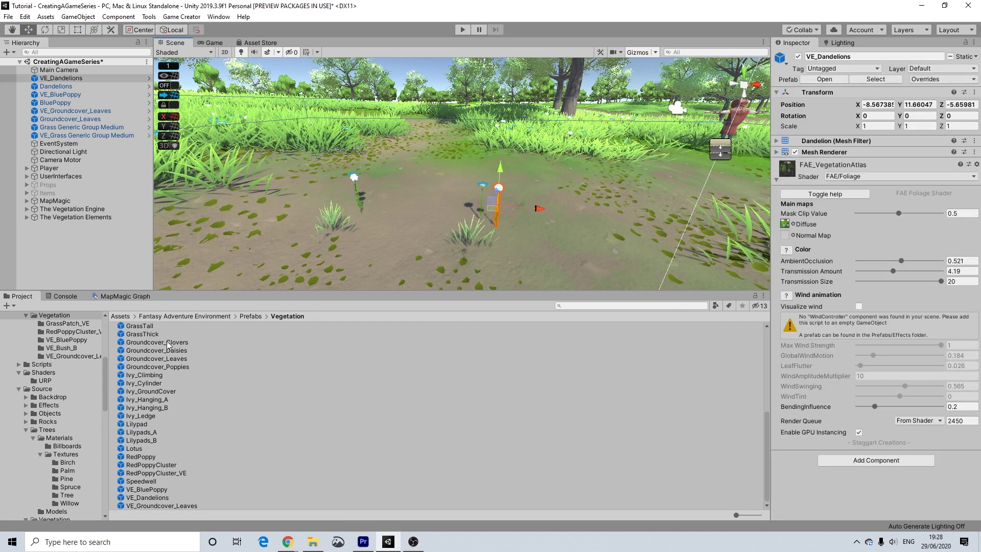
Find the Tree Broadleaf XL1 prefab in Stylized Nature - Grasslands/Standard/Trees and place it behind the original plants
click(250, 317)
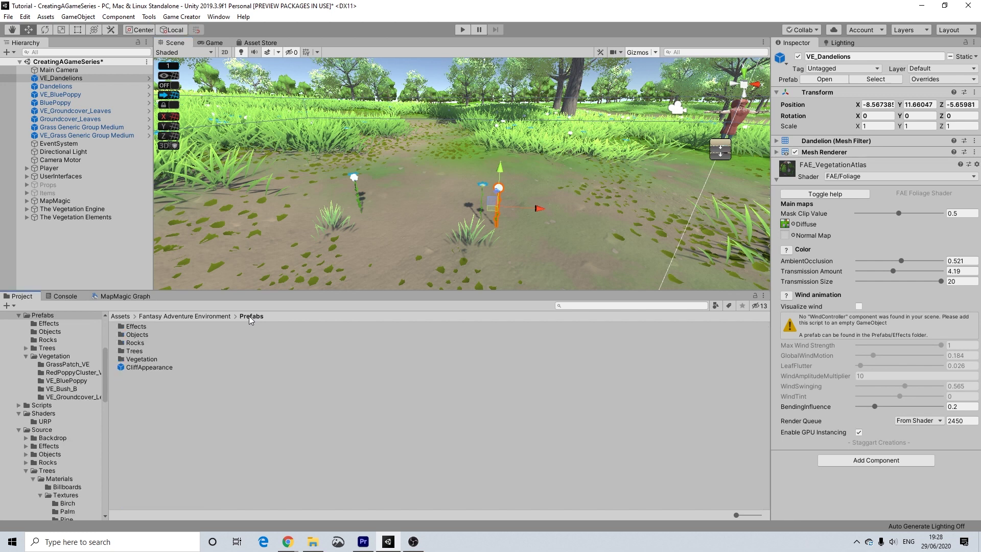
scroll(44, 377, down, 15)
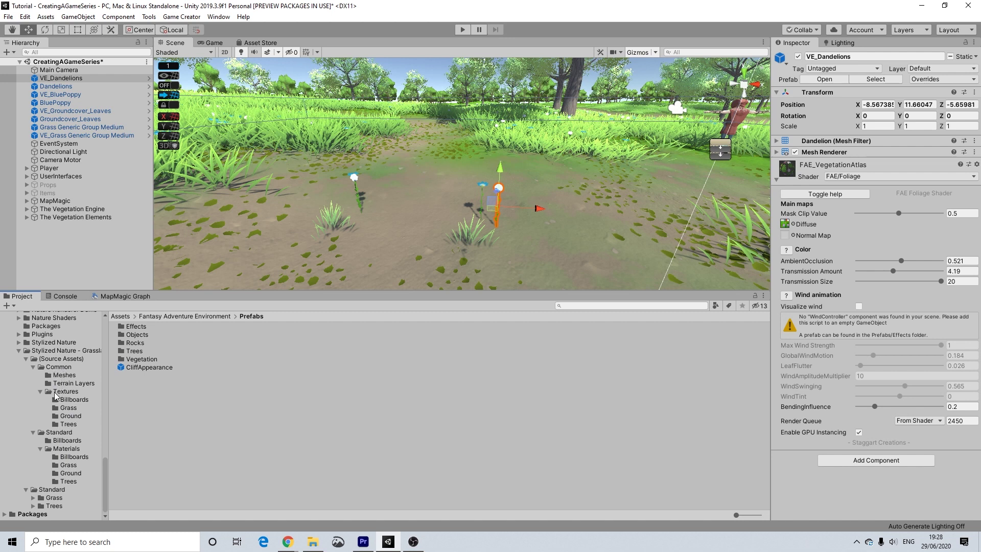
click(55, 367)
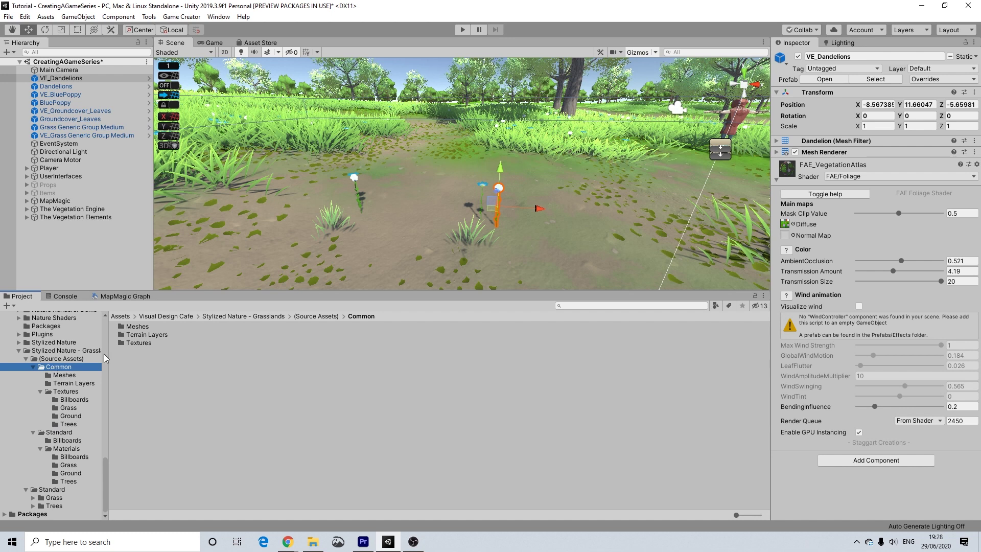
click(57, 361)
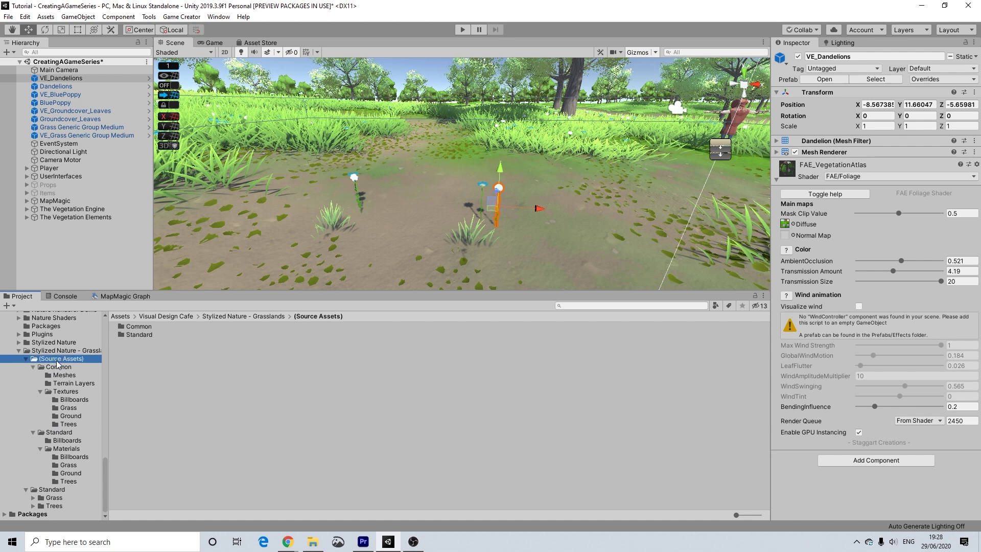
double_click(138, 334)
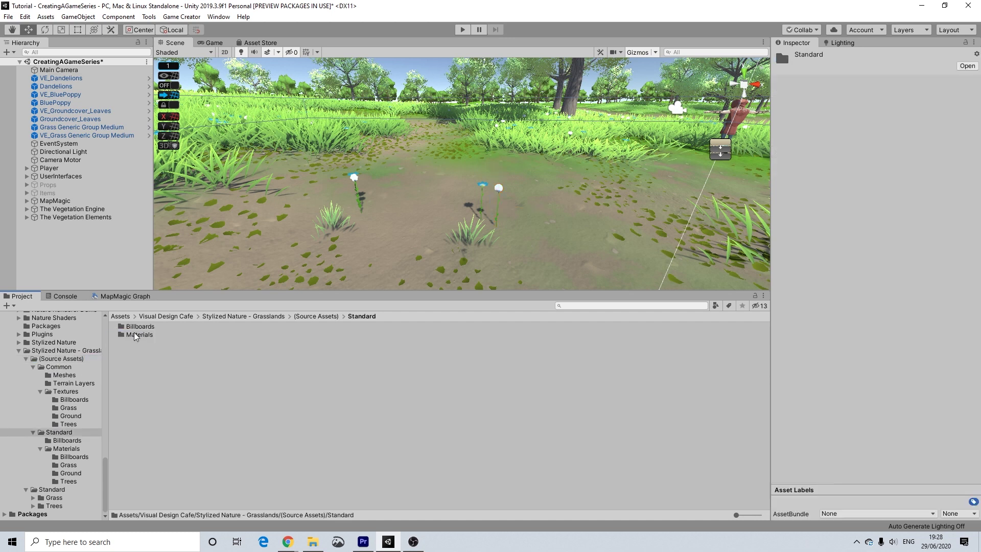
click(136, 335)
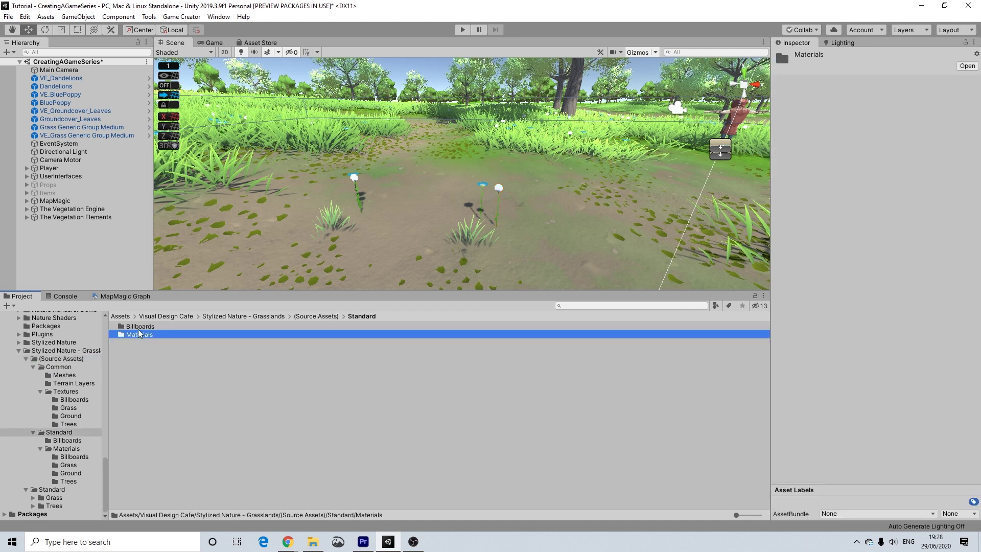
click(183, 319)
double_click(165, 377)
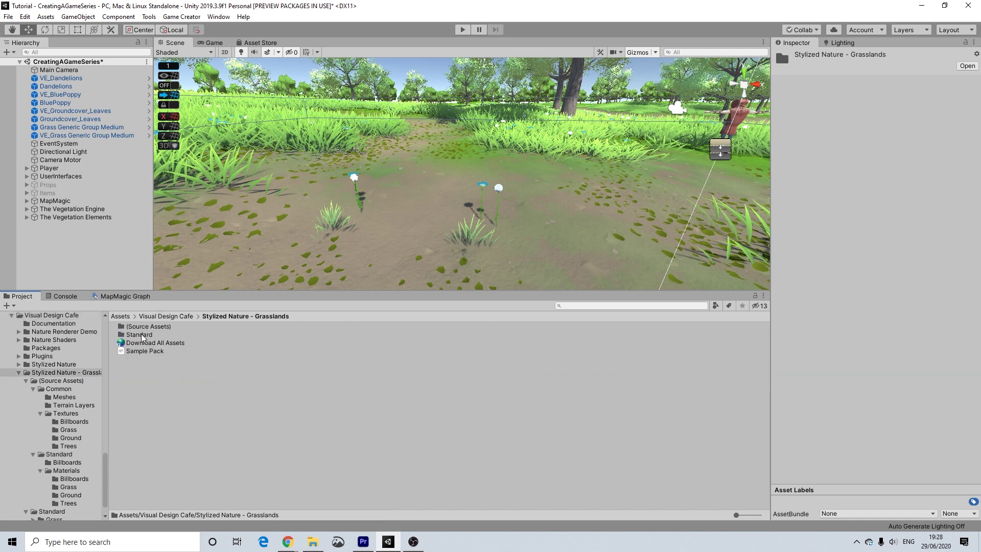
double_click(141, 335)
double_click(140, 335)
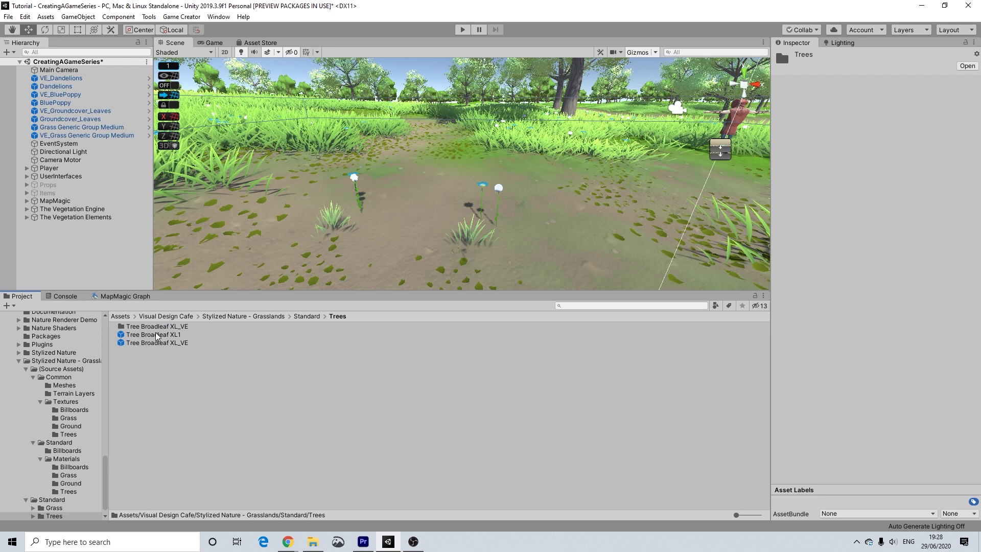
drag(152, 337, 378, 181)
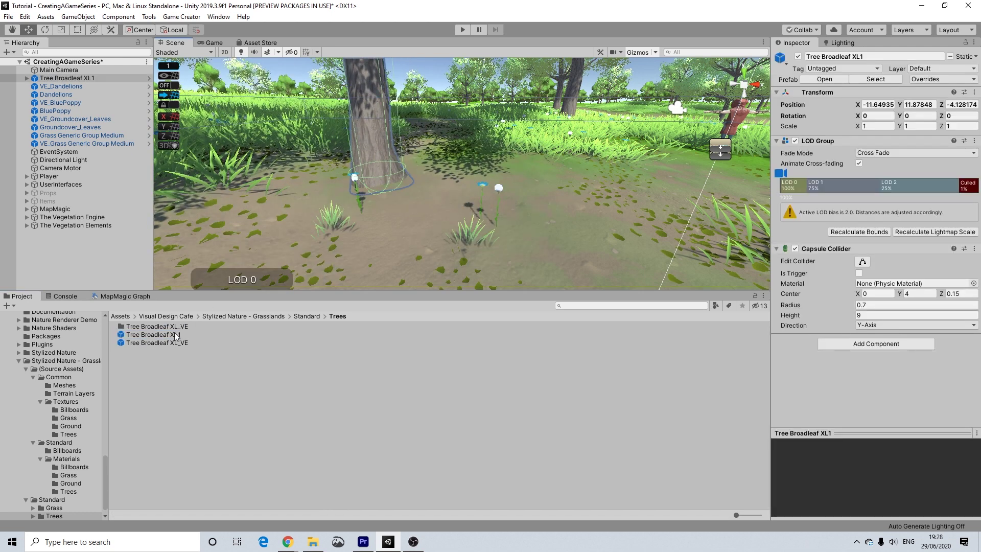
Duplicate the Tree Broadleaf XL1 prefab and rename the copy VE_Tree Broadleaf XL
click(178, 335)
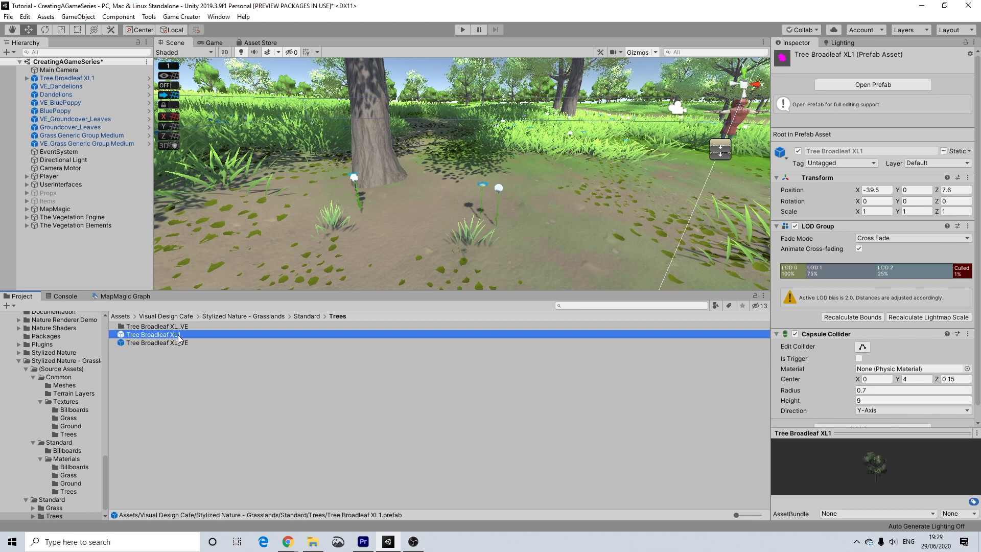
key(ctrl+d)
right_click(178, 342)
click(205, 113)
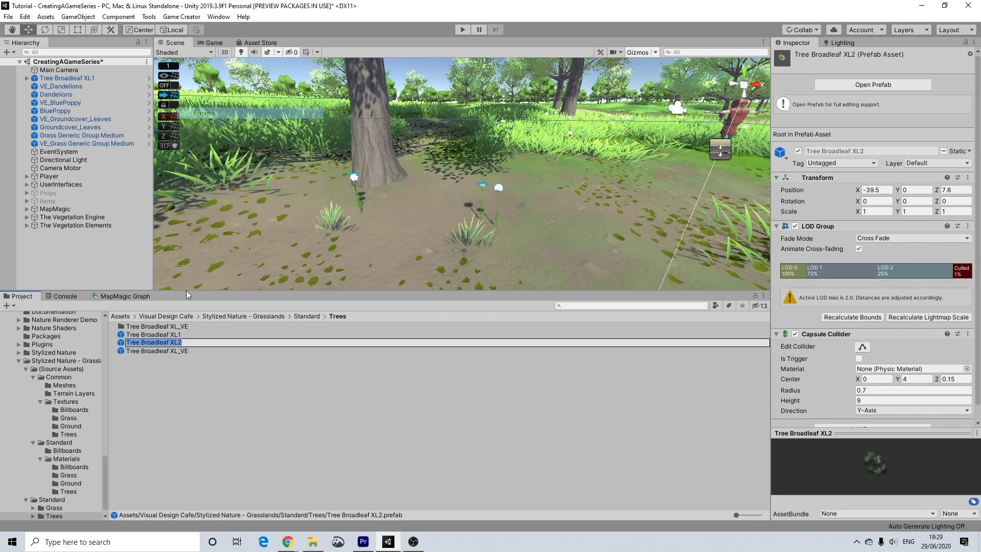
click(182, 343)
key(BackSpace)
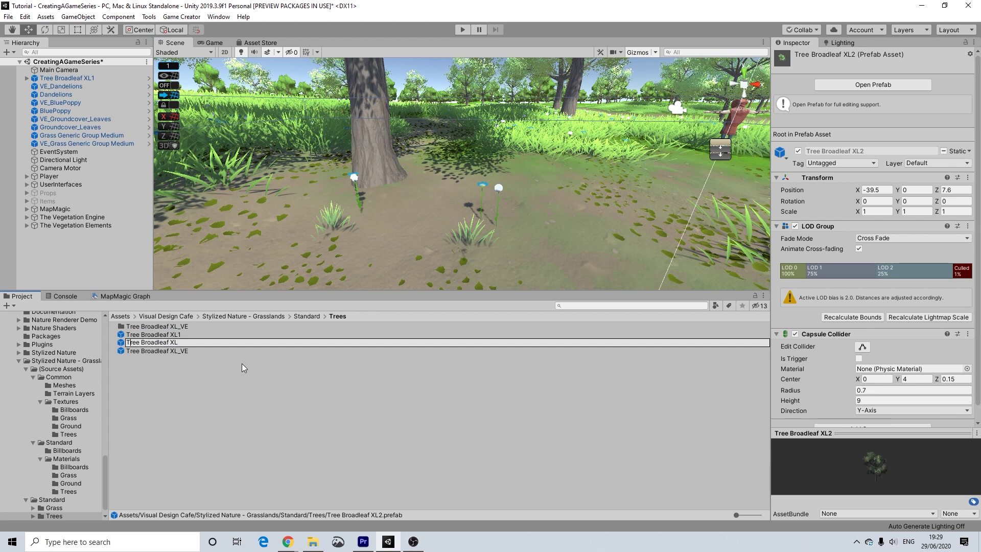
text(VE_)
key(Return)
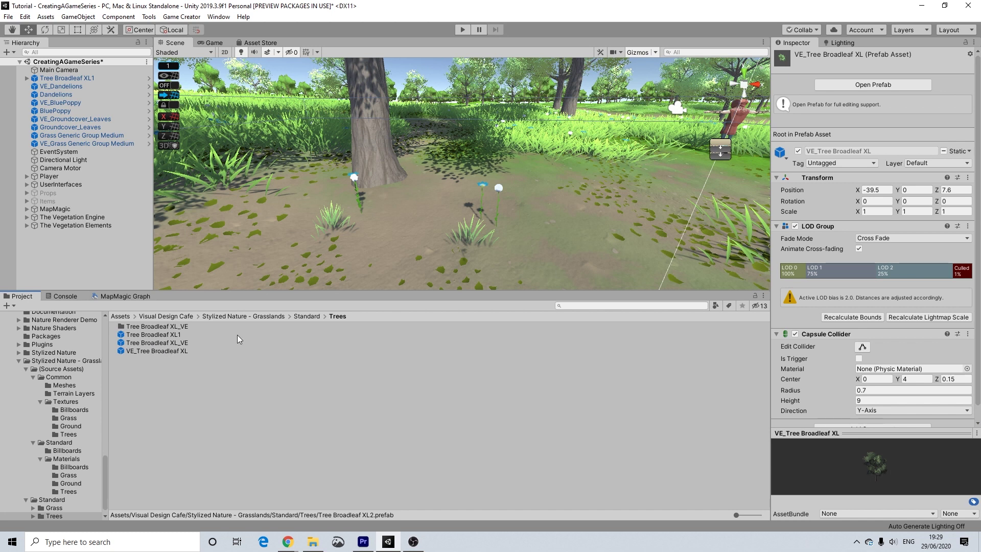
Place the VE_Tree Broadleaf XL prefab in the scene behind the VE_ plants, beside the original tree
drag(146, 351, 512, 183)
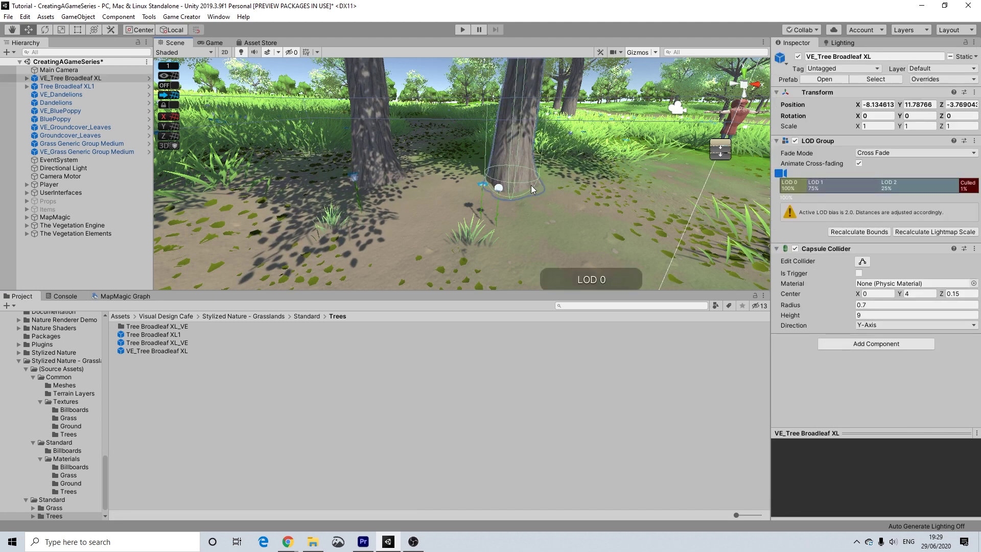
key(f)
key(w)
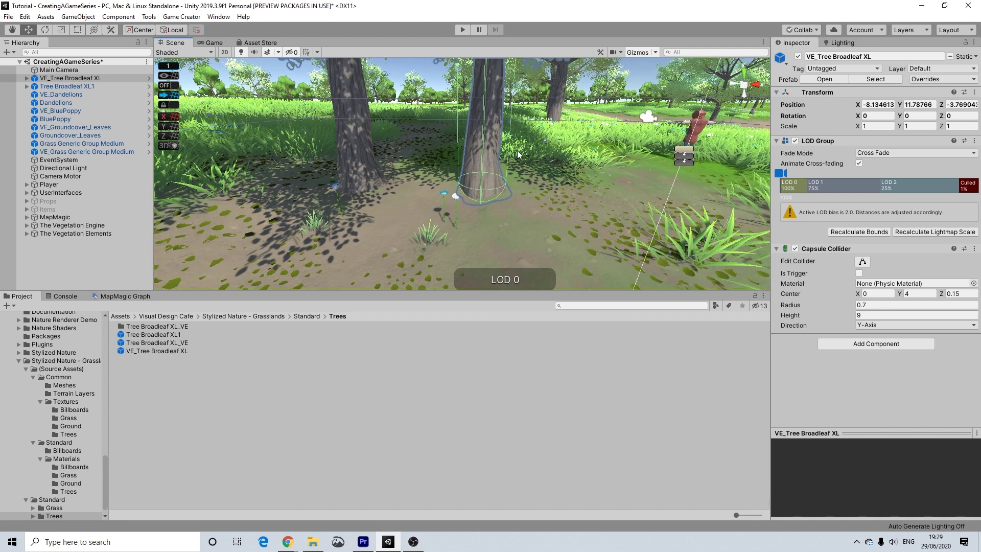
scroll(487, 172, up, 3)
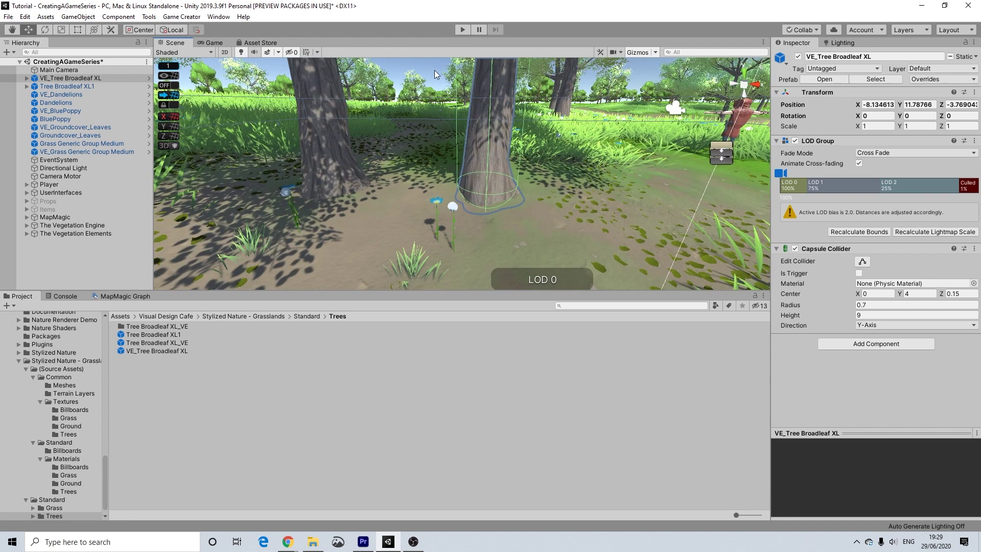
Examine the original and VE_ trees and plants side by side in the scene from near and far
click(430, 70)
scroll(481, 188, down, 1)
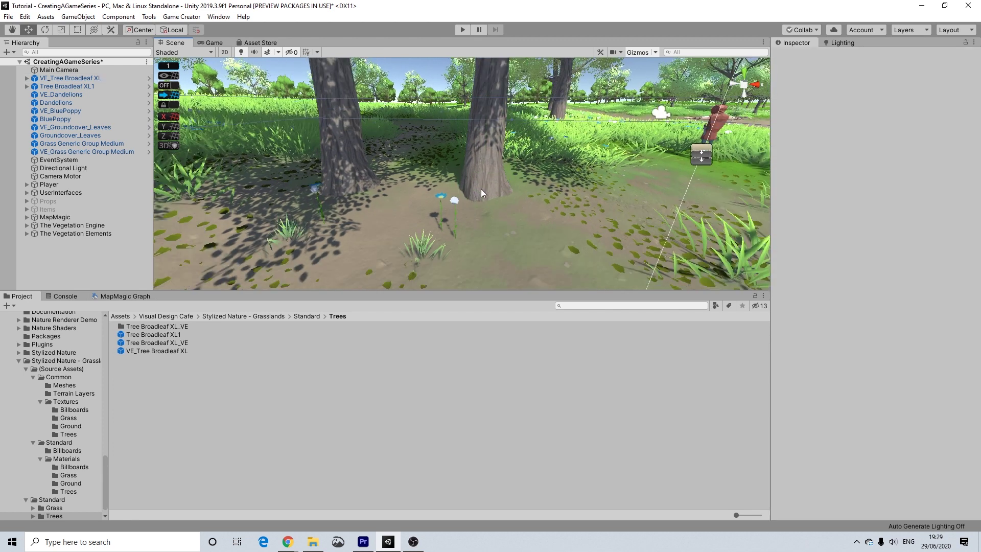
alt+drag(460, 183, 466, 191)
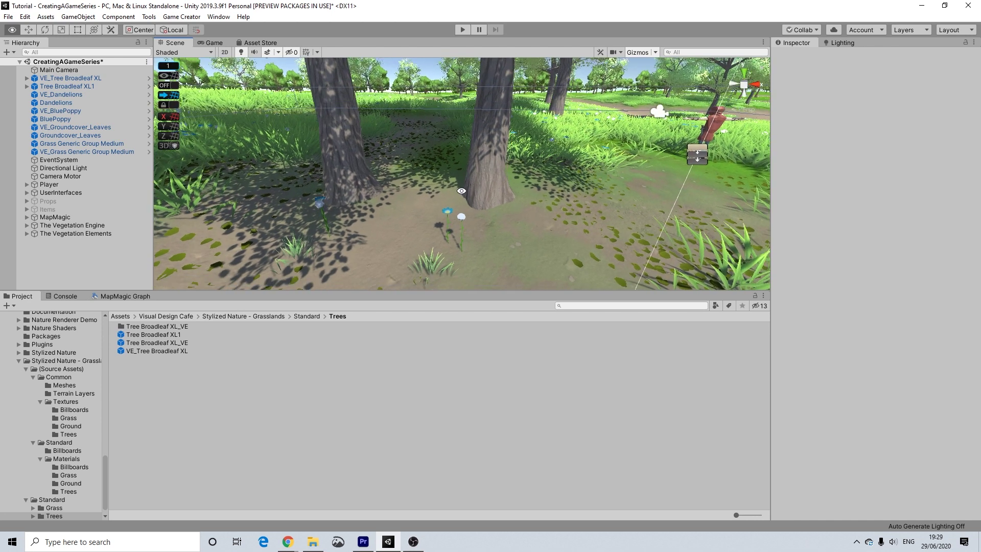
scroll(466, 191, up, 2)
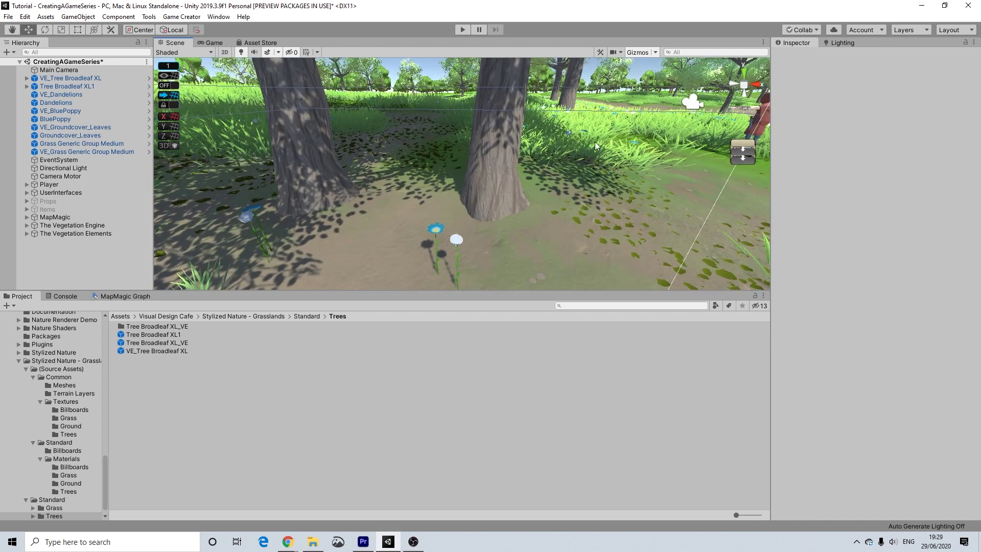
scroll(369, 186, down, 12)
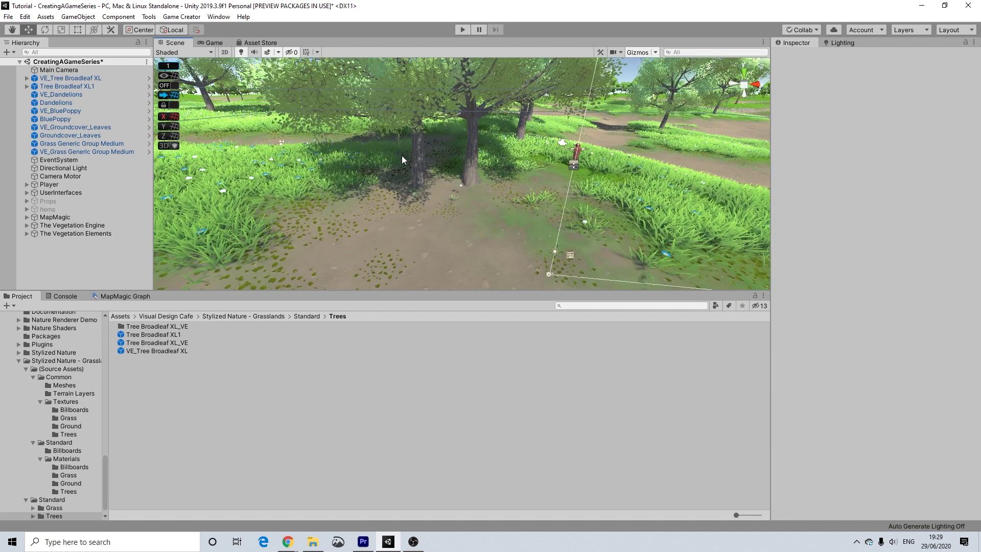
scroll(402, 155, up, 6)
scroll(421, 191, down, 5)
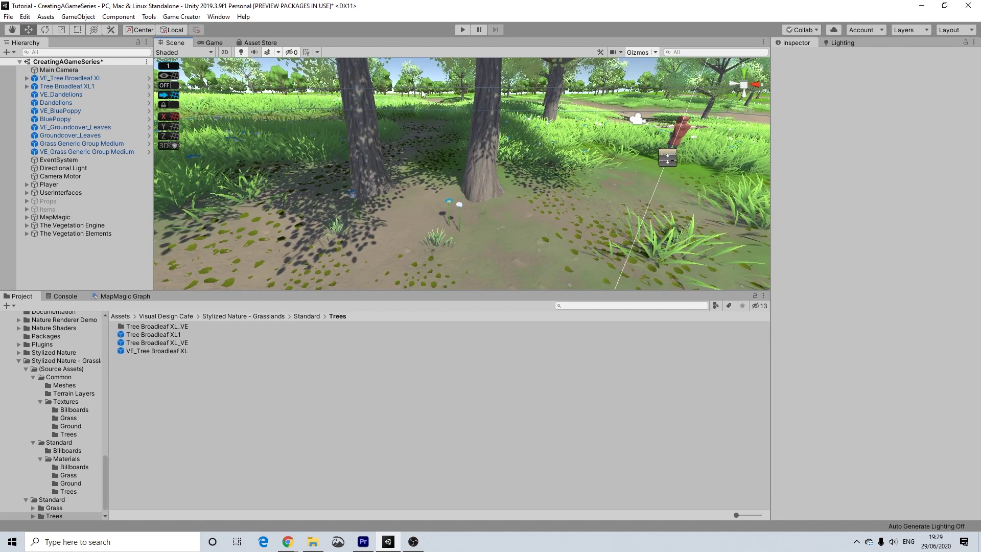
scroll(439, 118, down, 1)
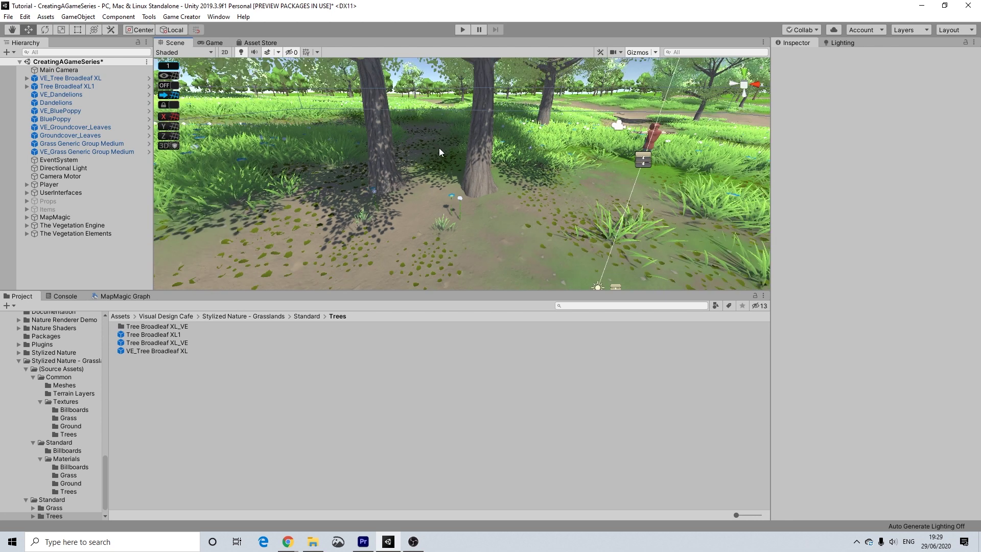
scroll(435, 155, up, 1)
scroll(435, 156, up, 2)
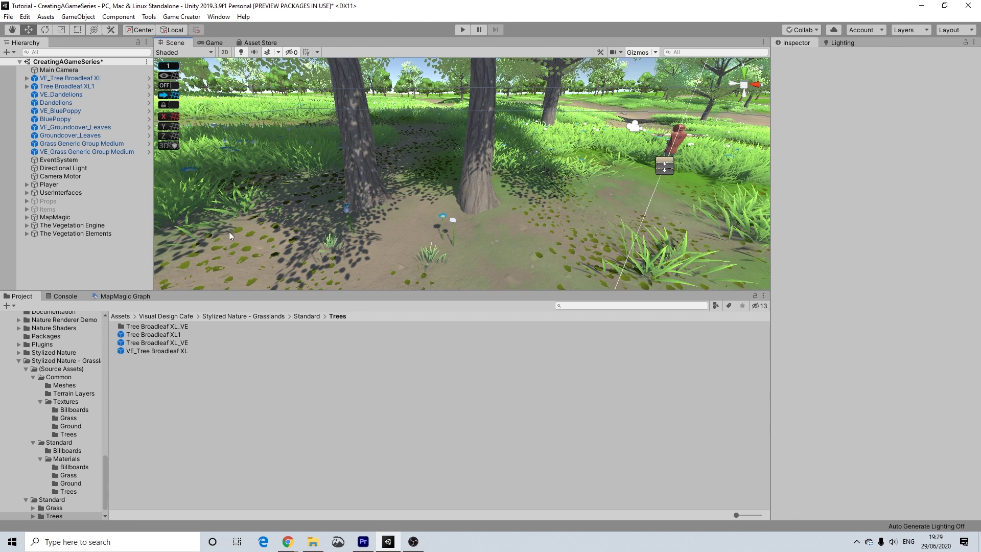
middle_drag(327, 225, 420, 221)
Assign the VE_Groundcover_Leaves prefab as the object of the groundcover Grass node in the MapMagic graph
click(126, 296)
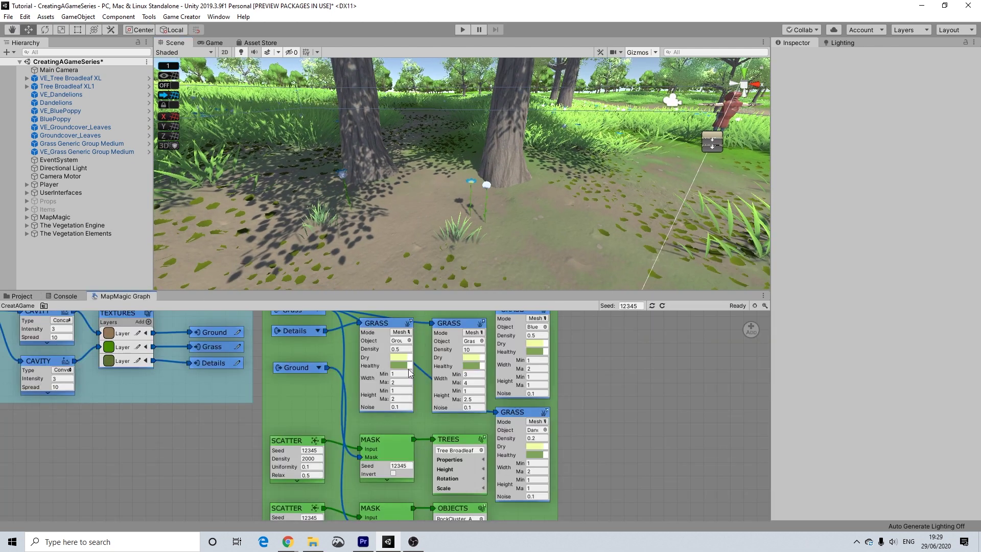
click(410, 341)
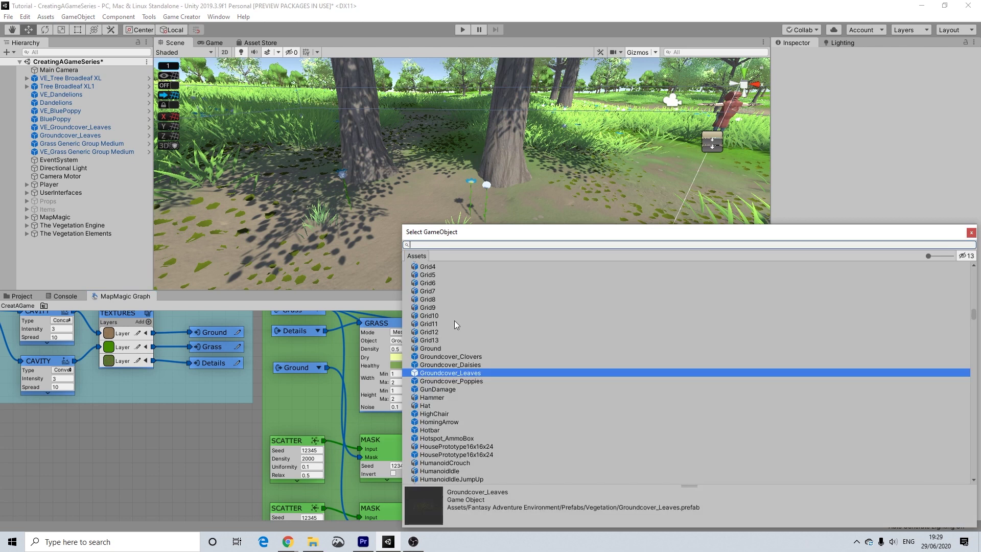
text(VE_)
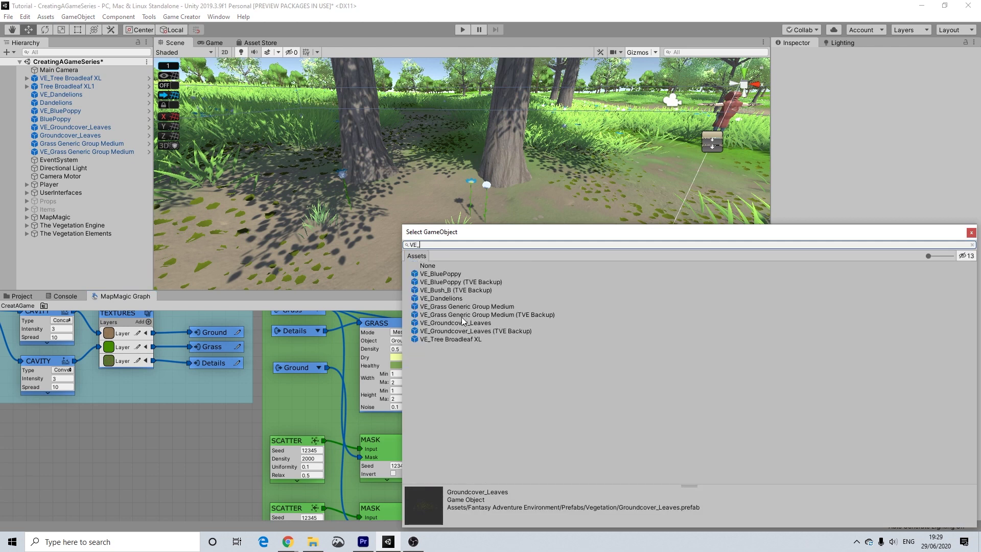
double_click(462, 320)
click(409, 341)
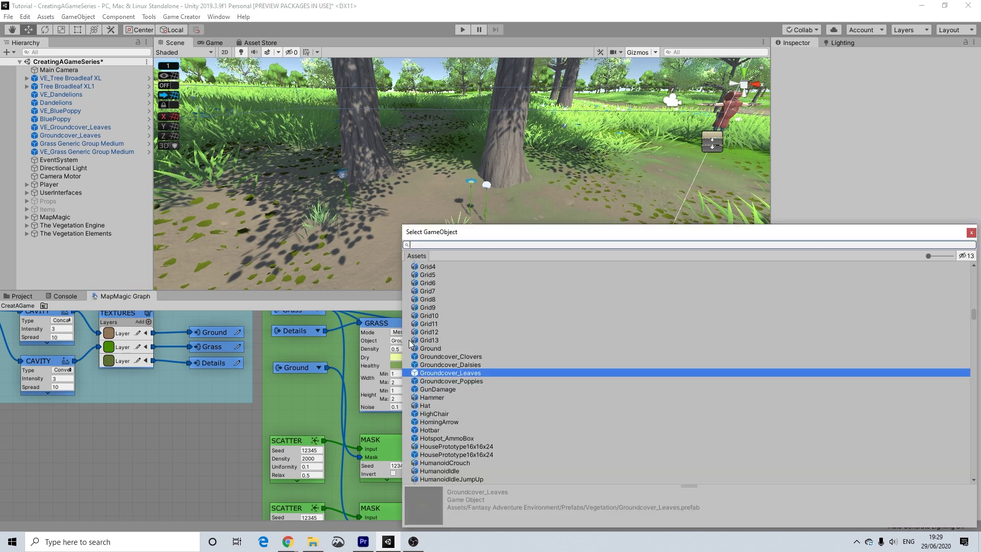
text(VE_)
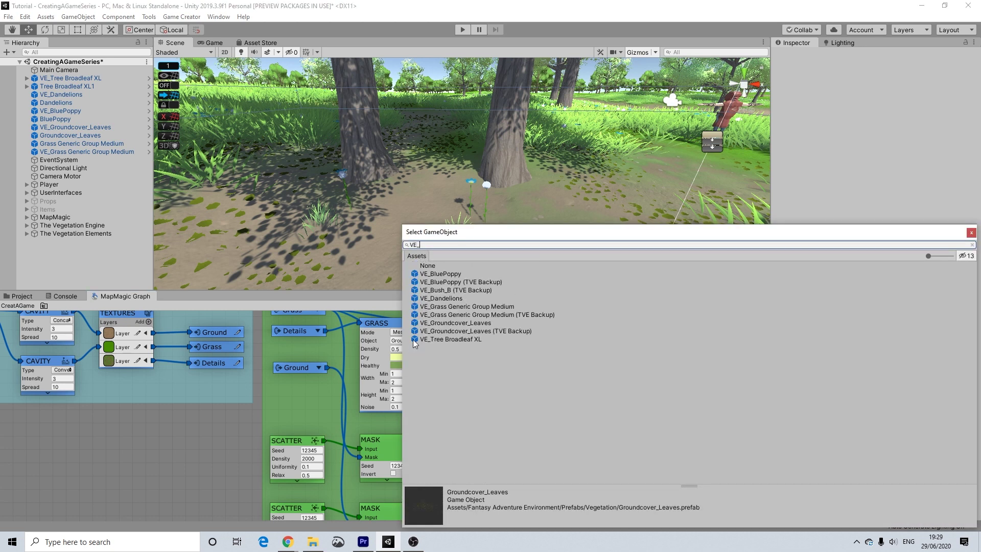
key(Down)
key(Down)
key(Down)
key(Down)
key(Down)
key(Down)
key(Down)
key(Down)
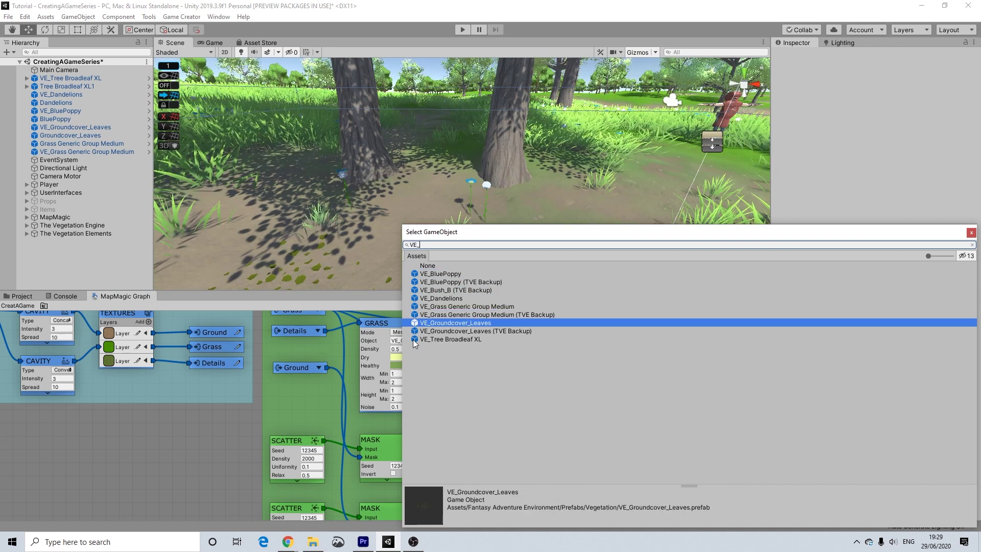
key(Return)
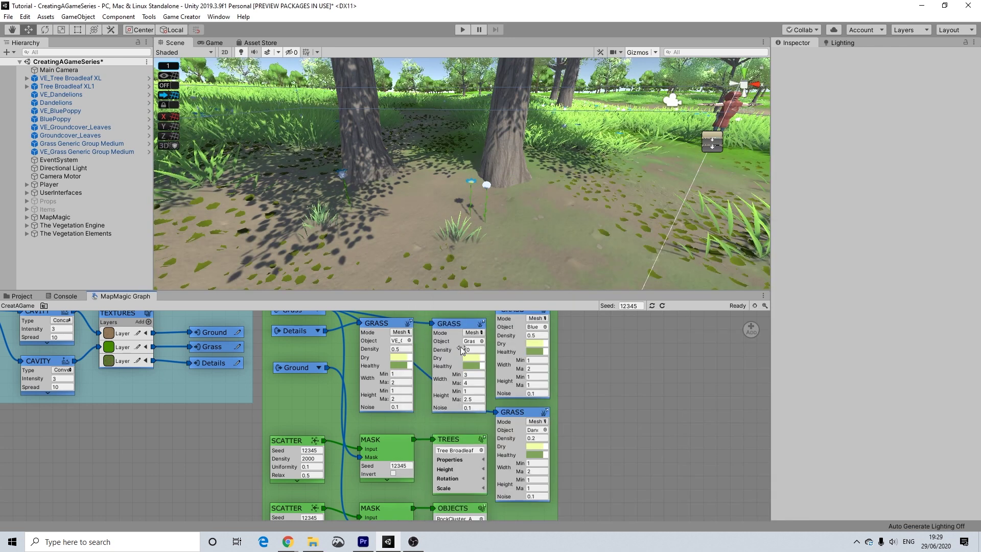
Set the object of the Grass node with density 10 to VE_Grass Generic Group Medium
click(481, 341)
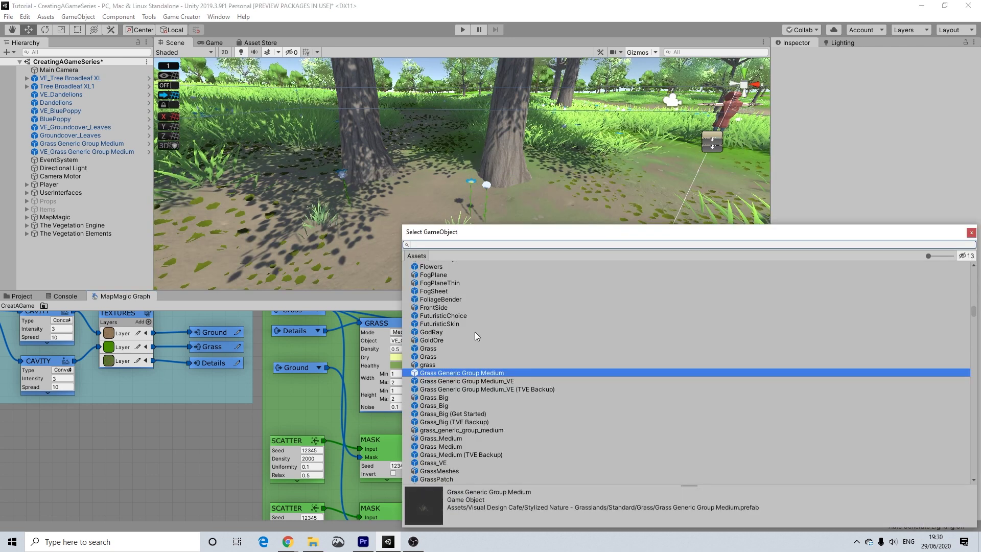
text(VE_)
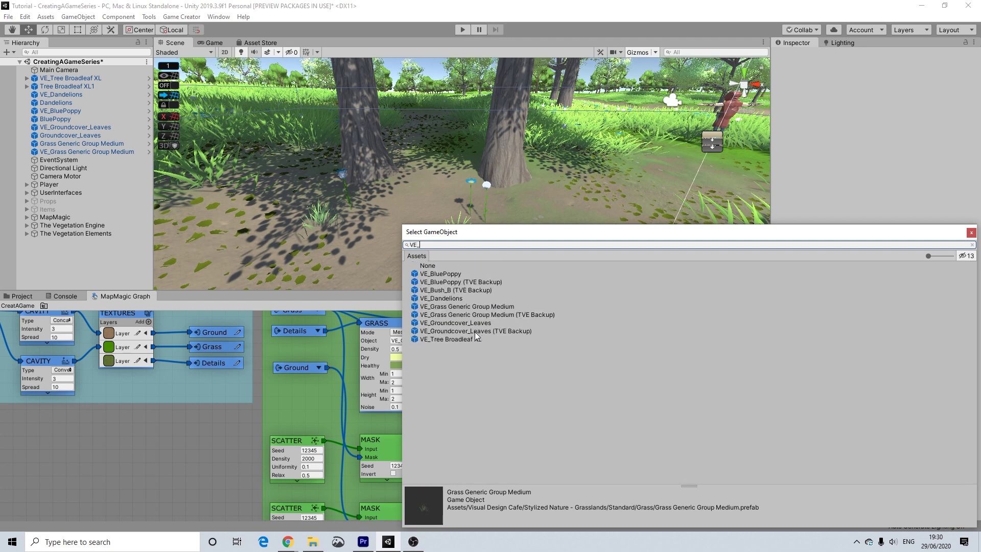
key(Down)
key(Down)
key(Down)
key(Down)
key(Down)
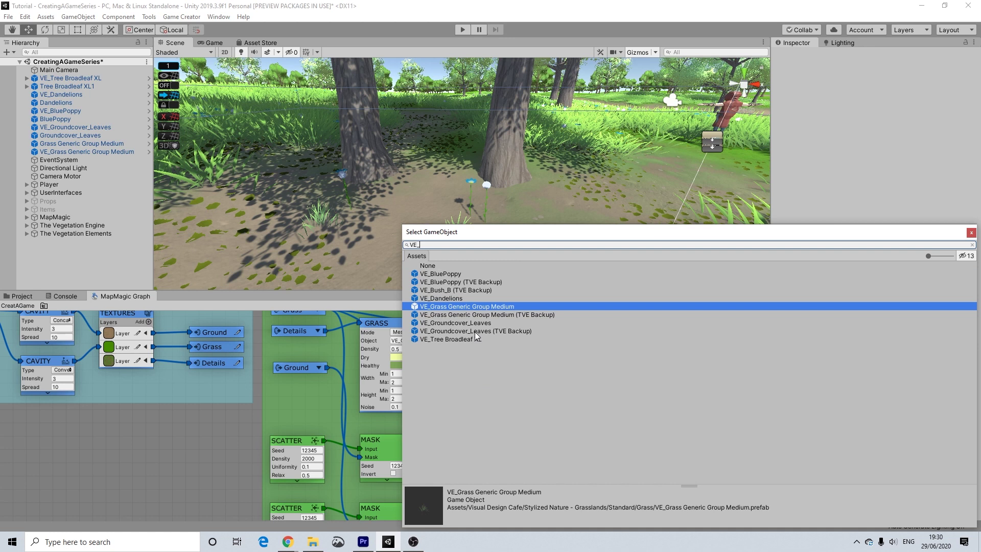
key(Return)
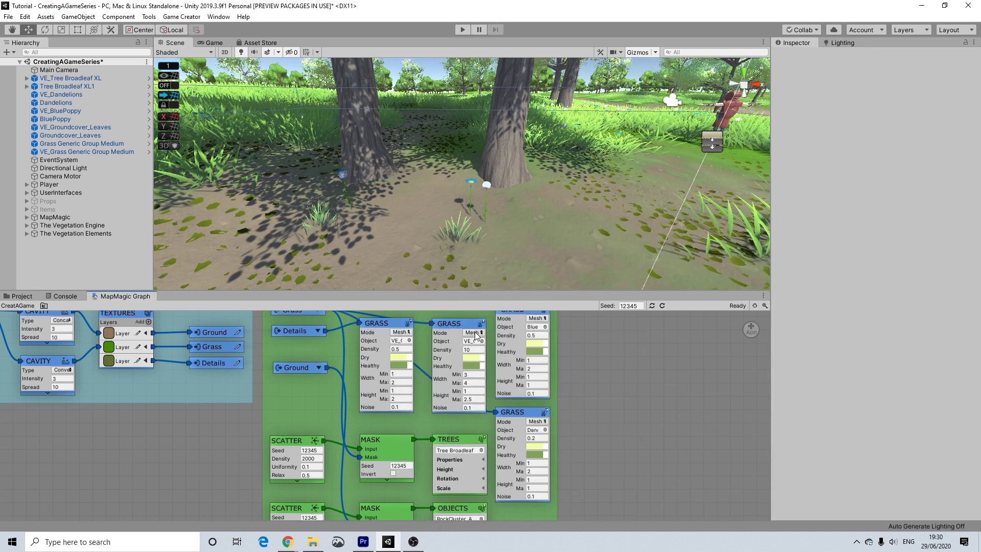
Replace the BluePoppy object in its Grass node with VE_BluePoppy
click(546, 327)
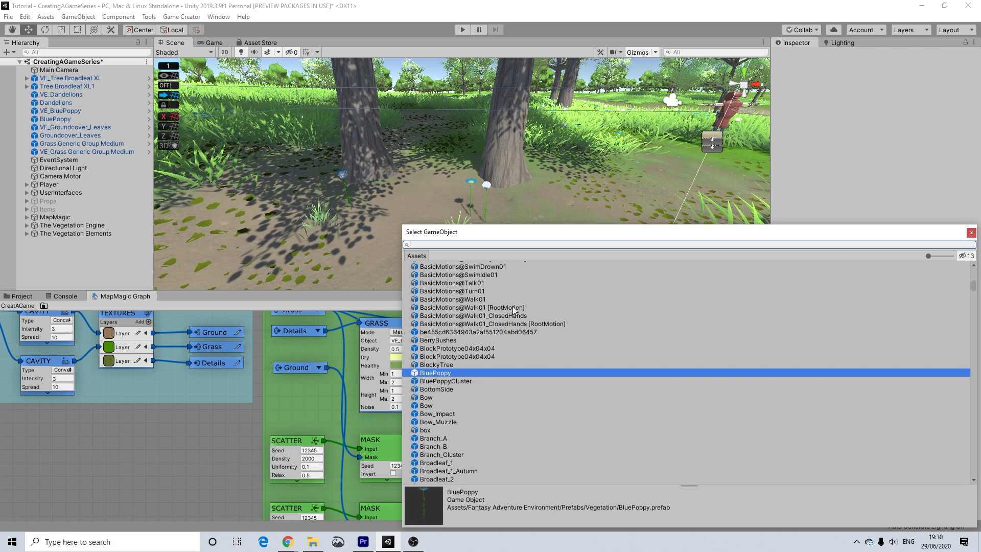
text(VE_b)
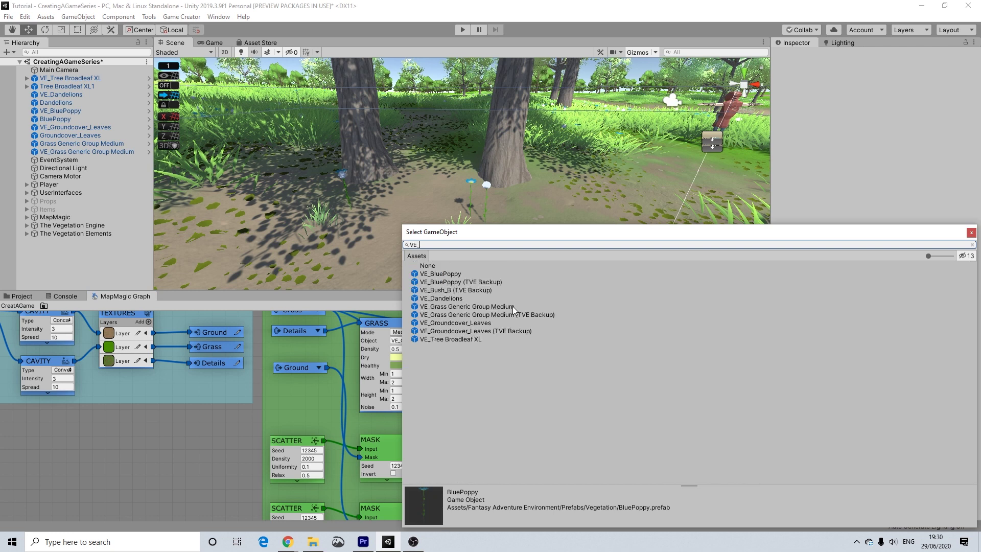
key(Down)
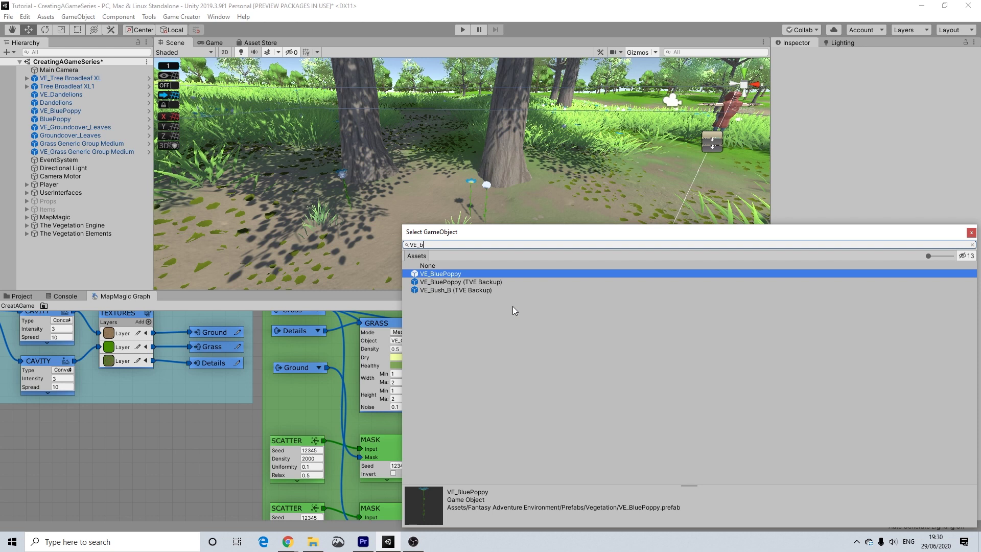
key(Return)
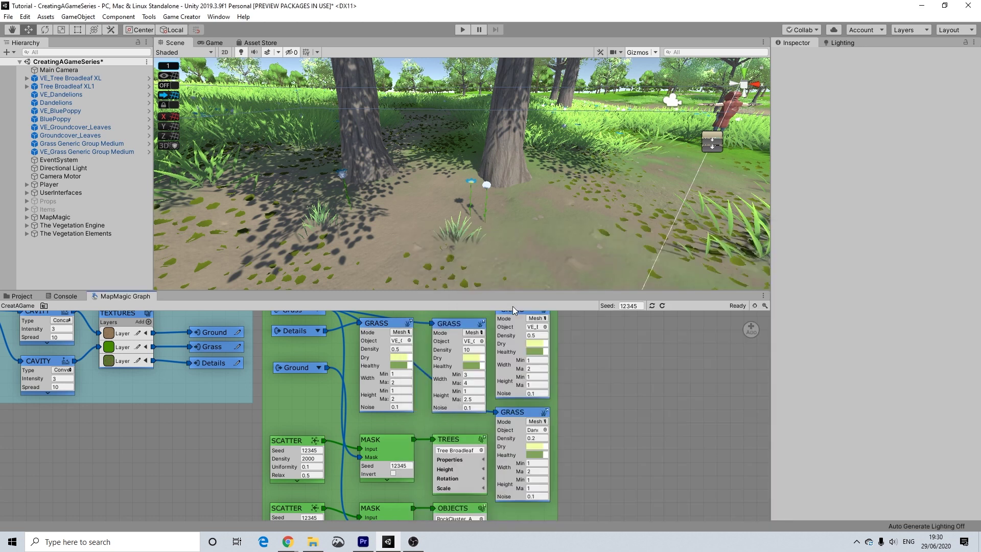
Replace the Dandelions object in its Grass node with VE_Dandelions
click(545, 431)
text(VE)
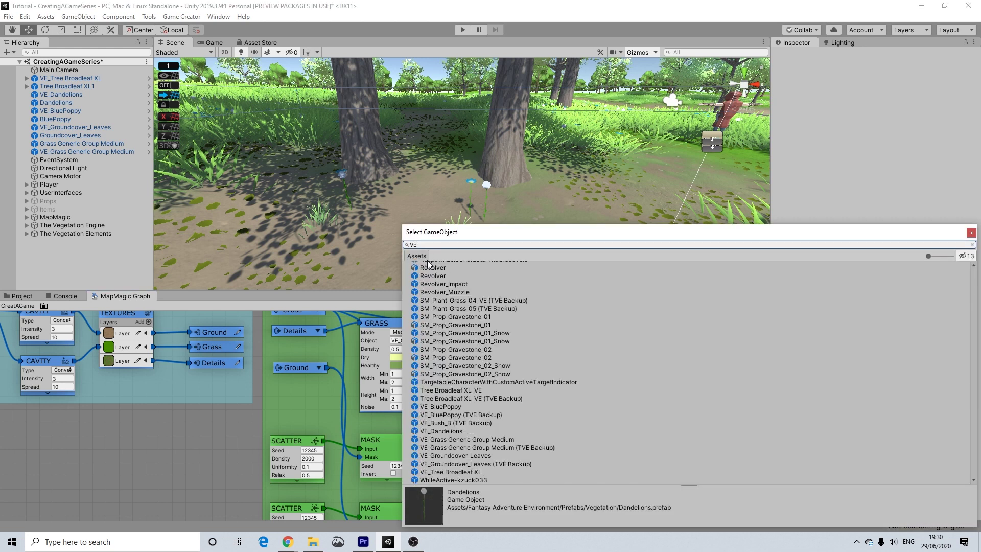
text(_d)
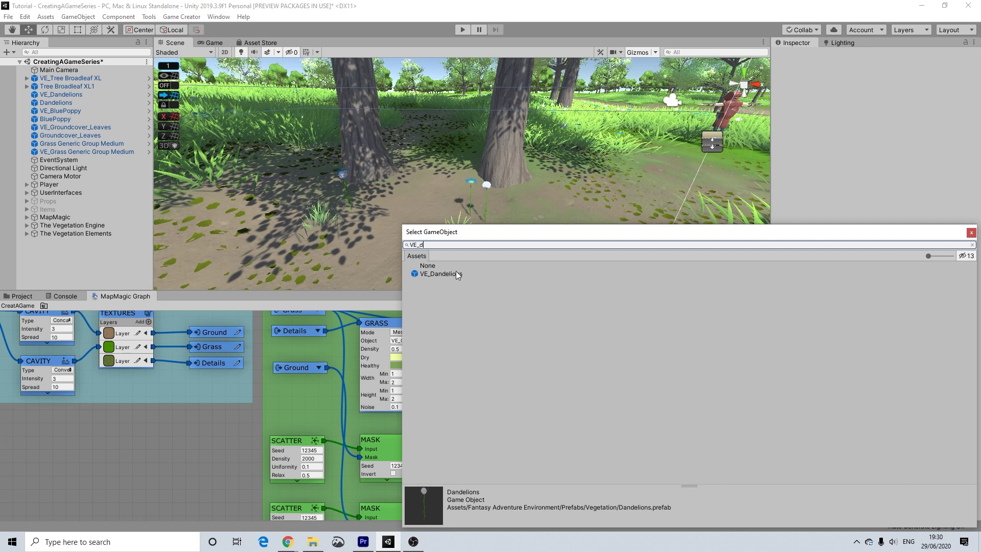
click(441, 274)
key(Return)
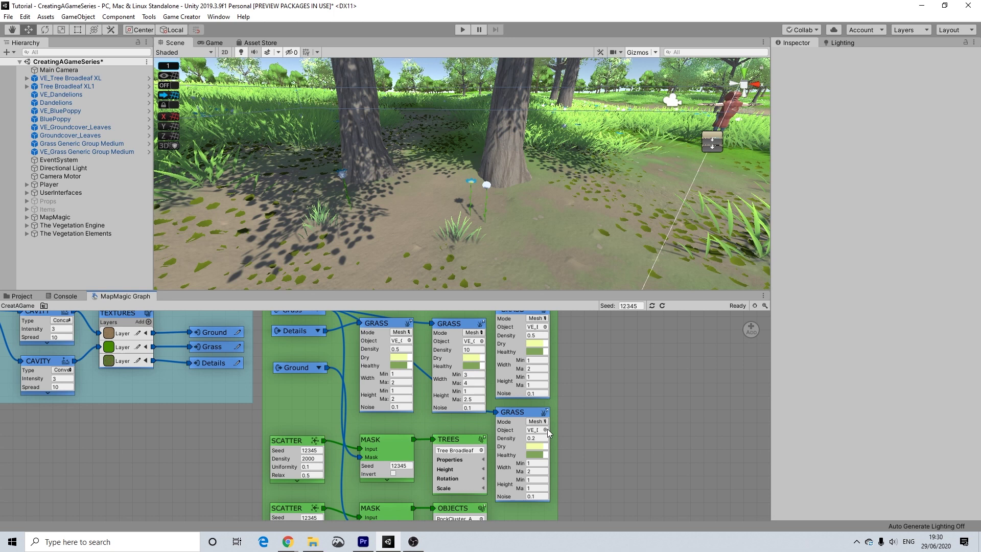
Assign the VE_Tree Broadleaf XL prefab to the Trees node of the Vegetation group
middle_drag(589, 453, 590, 286)
middle_drag(584, 395, 598, 471)
click(497, 355)
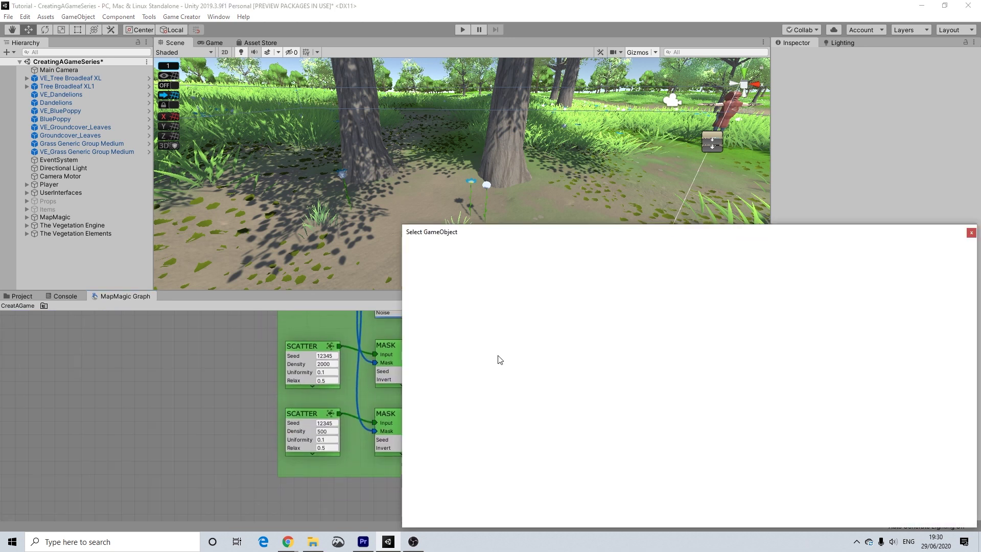
text(VE_)
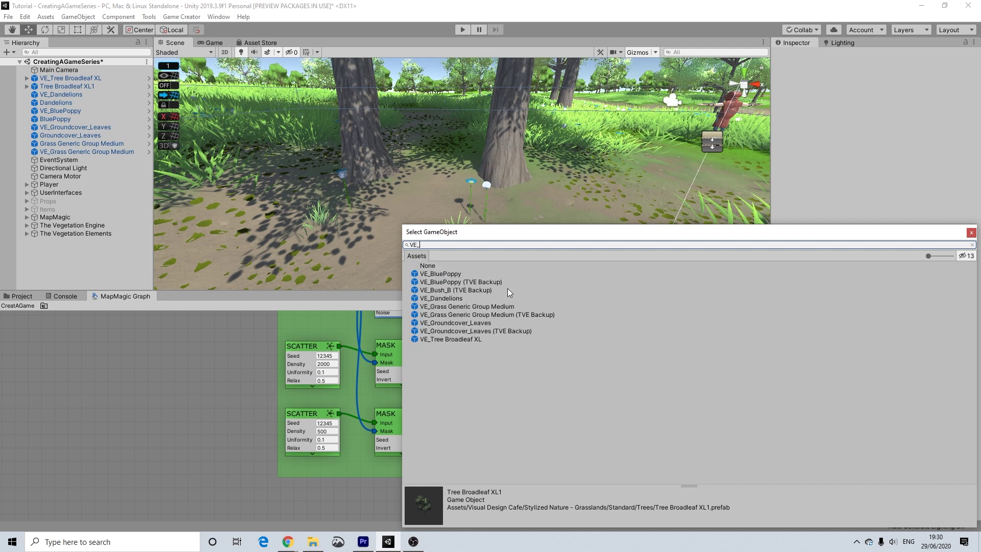
key(Down)
key(Down)
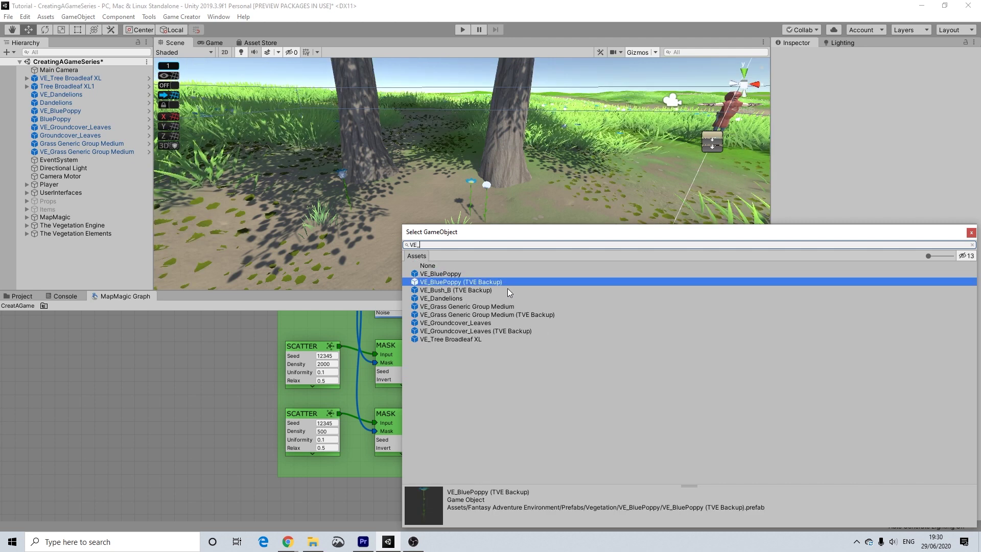
key(Down)
key(Down)
key(Down)
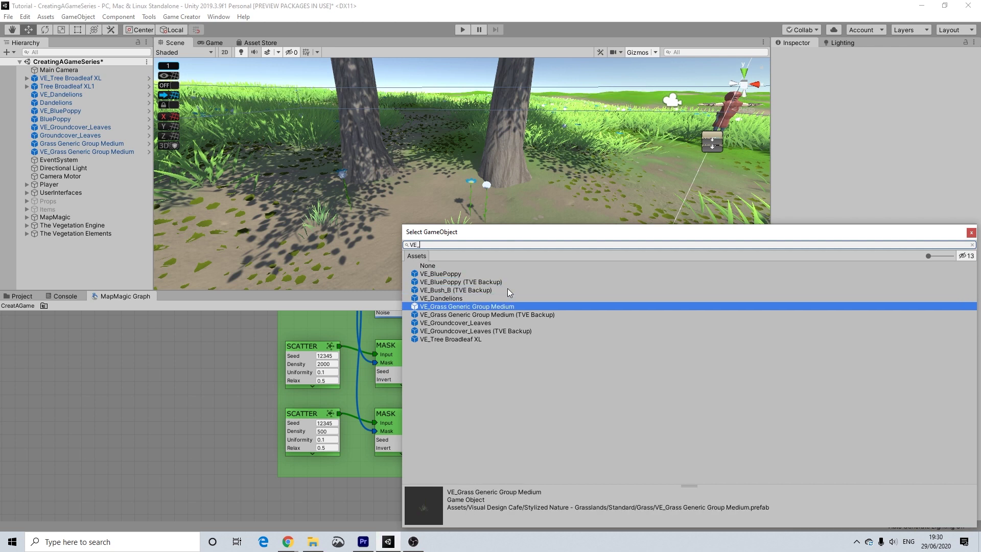
key(Down)
key(Down)
key(Down)
key(Down)
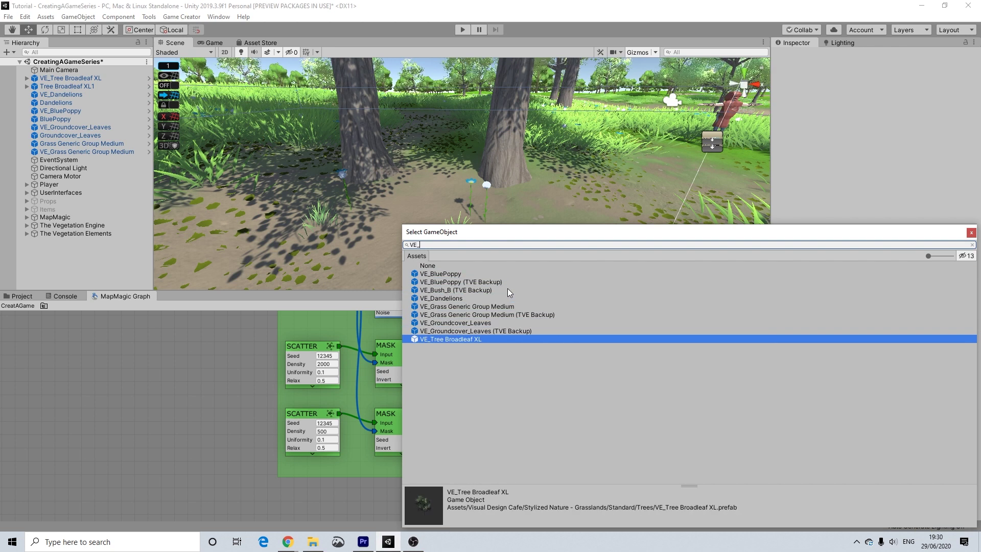
key(Return)
Open The Vegetation Engine's Prefab Converter for the VE_Grass Generic Group Medium object
middle_drag(618, 386, 609, 453)
middle_drag(601, 357, 593, 378)
middle_drag(551, 258, 445, 160)
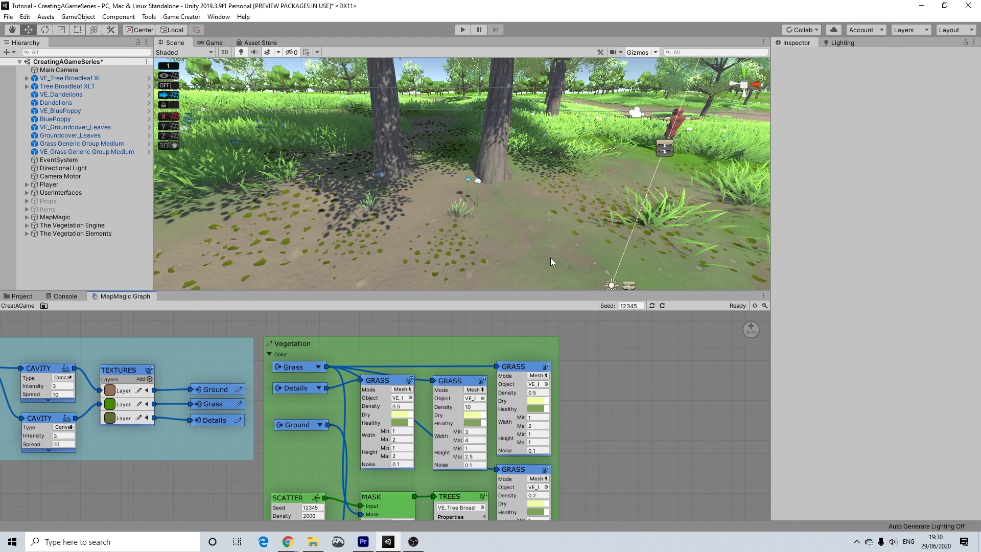
scroll(435, 227, up, 2)
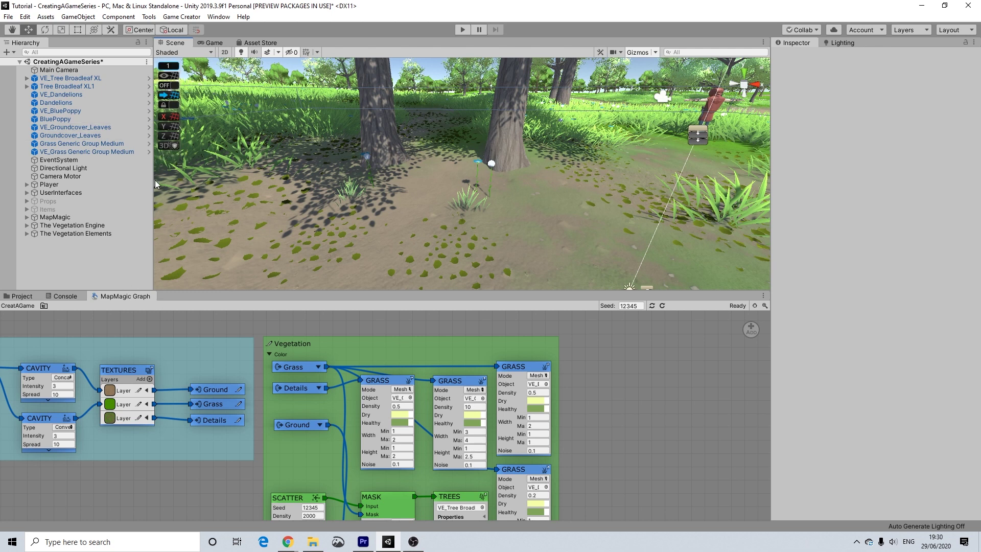
click(59, 150)
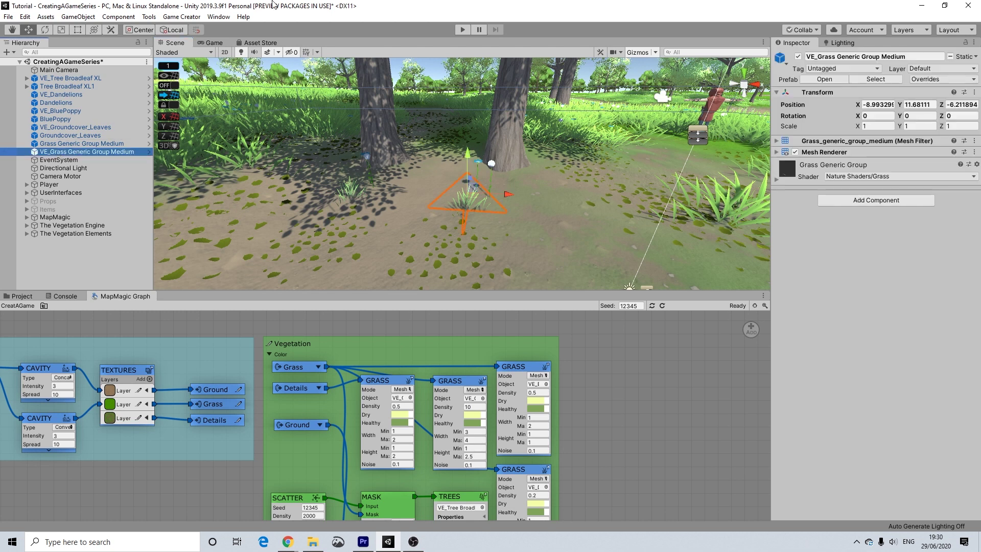
click(219, 16)
mouse_move(363, 121)
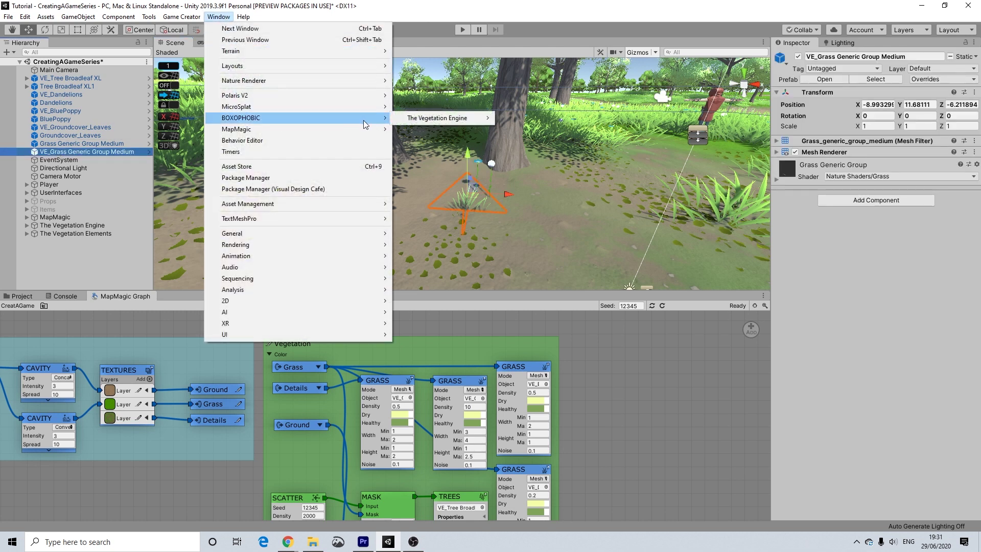
mouse_move(477, 120)
click(528, 129)
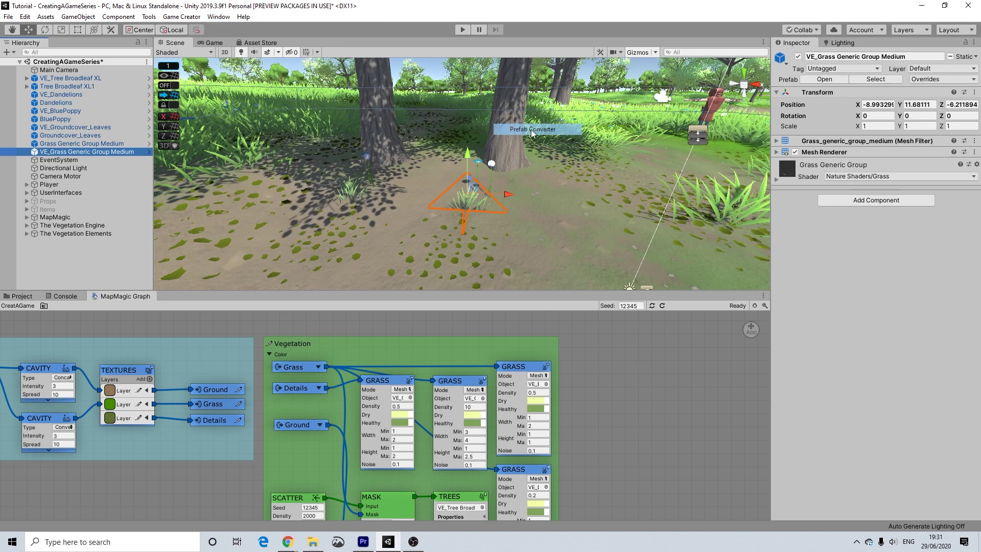
Set the conversion preset for VE_Grass Generic Group Medium to Procedural/Grass
click(401, 224)
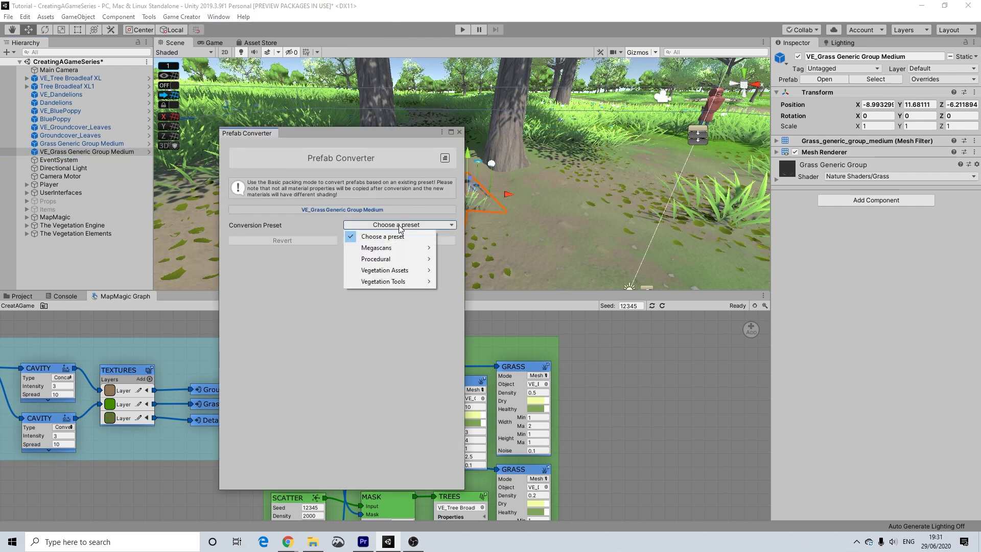
mouse_move(388, 270)
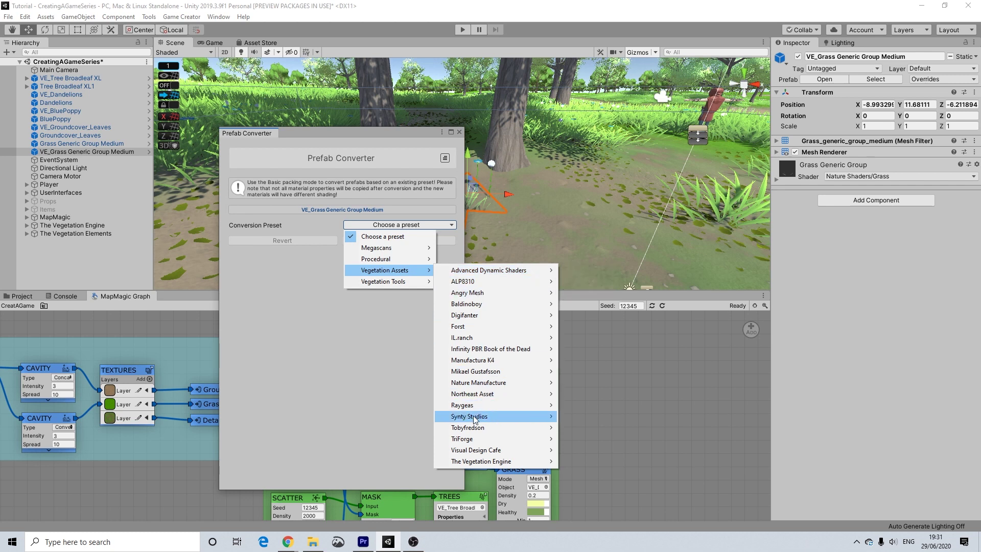
mouse_move(476, 361)
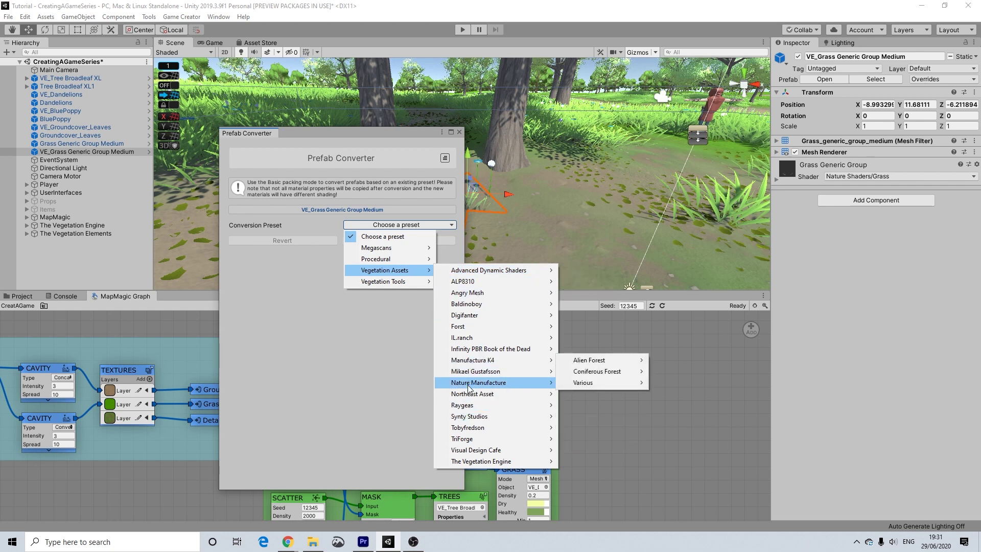
mouse_move(479, 385)
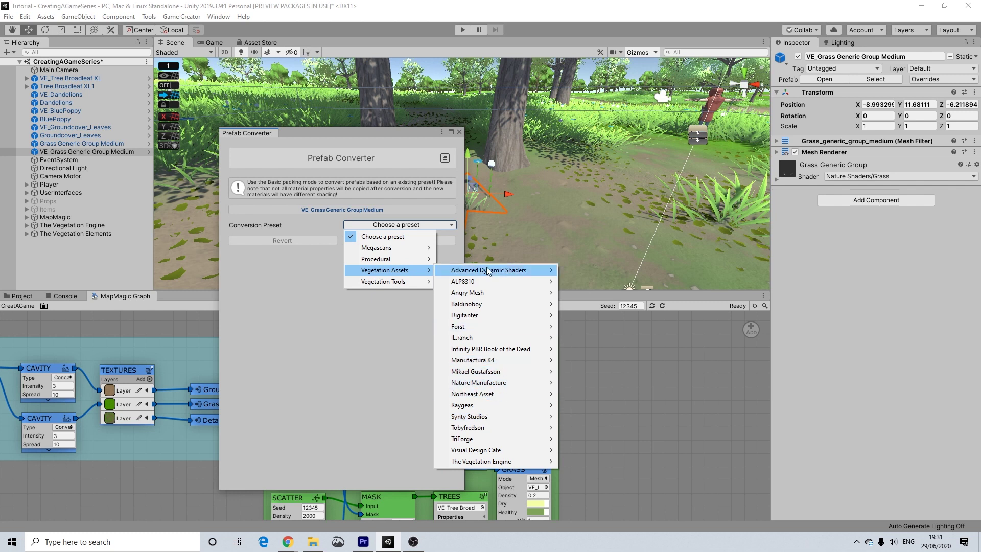
mouse_move(483, 293)
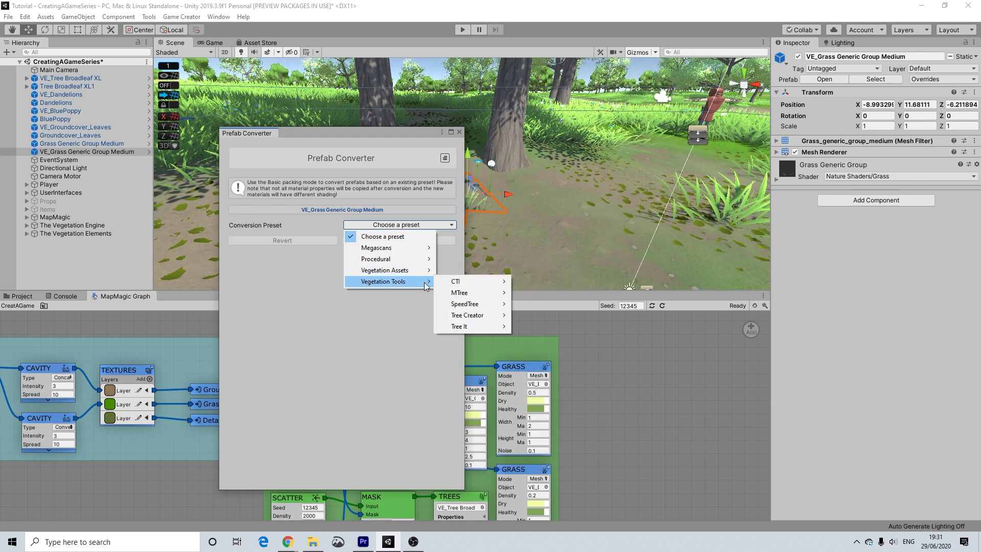
mouse_move(412, 282)
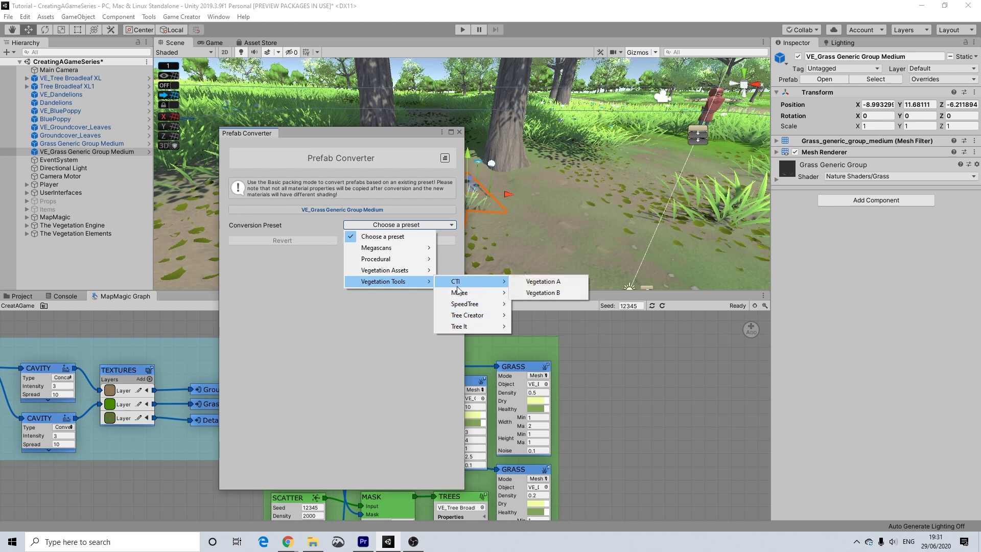
mouse_move(429, 261)
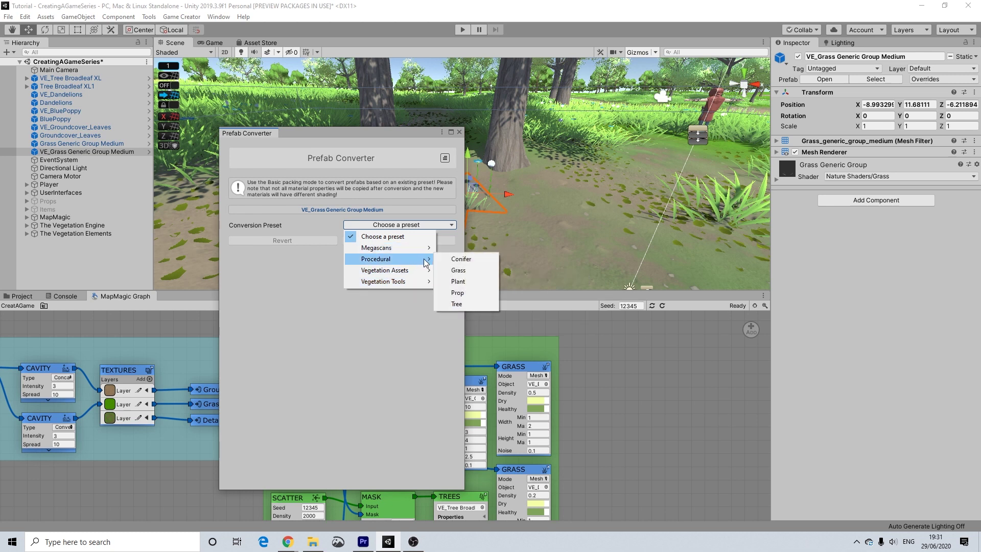
click(463, 270)
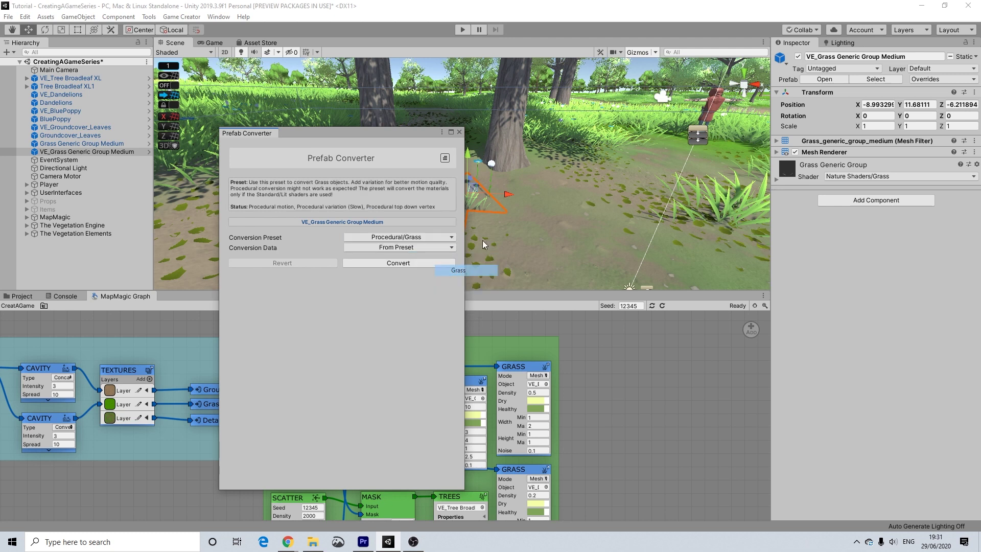
Override the preset's conversion data with Recalculate Normals and convert the VE_Grass Generic Group Medium prefab
click(403, 279)
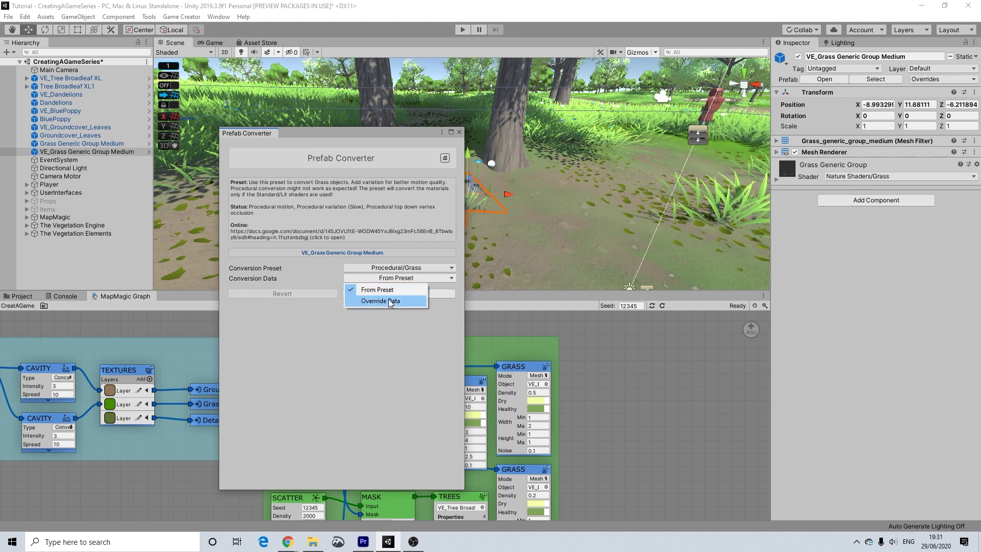
click(389, 299)
click(401, 305)
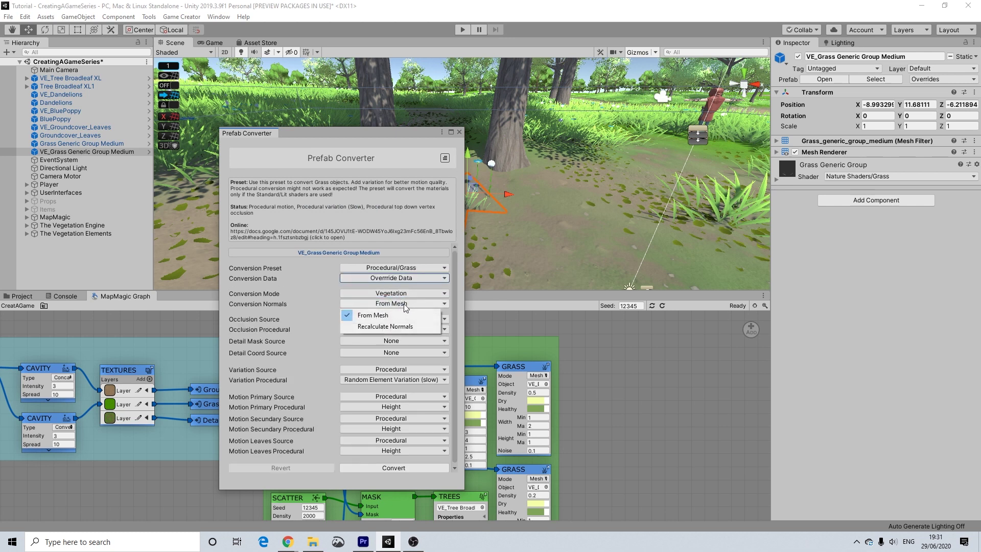
click(384, 327)
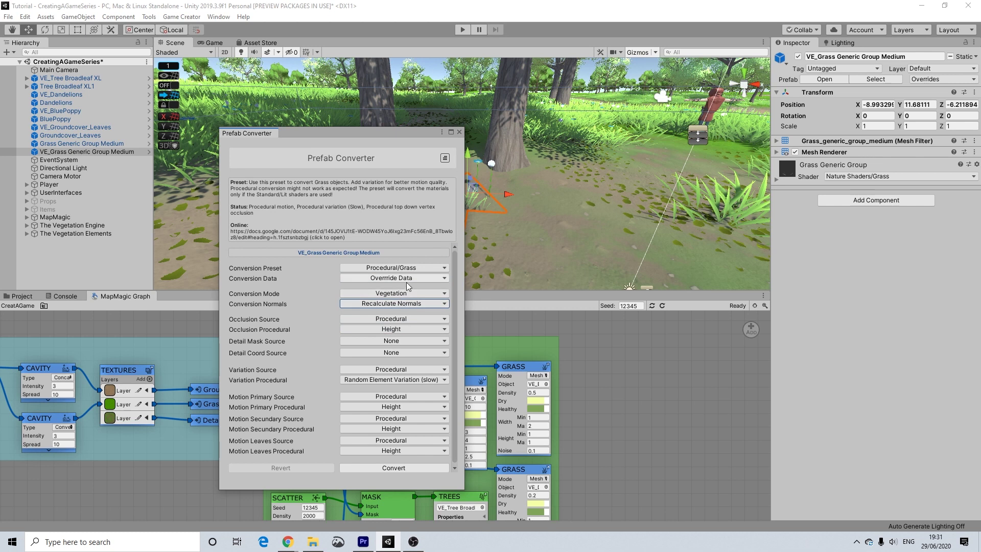
middle_drag(549, 222, 569, 261)
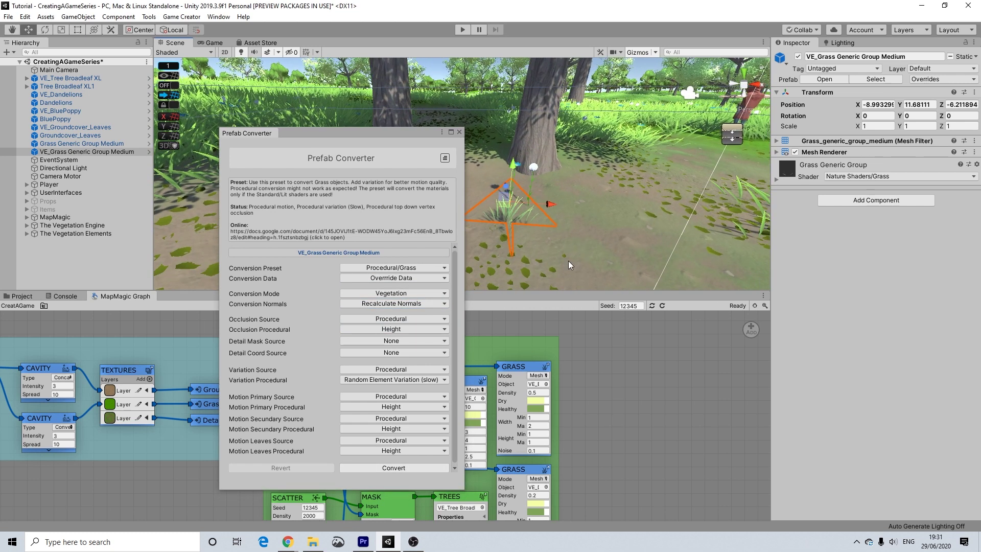
click(400, 469)
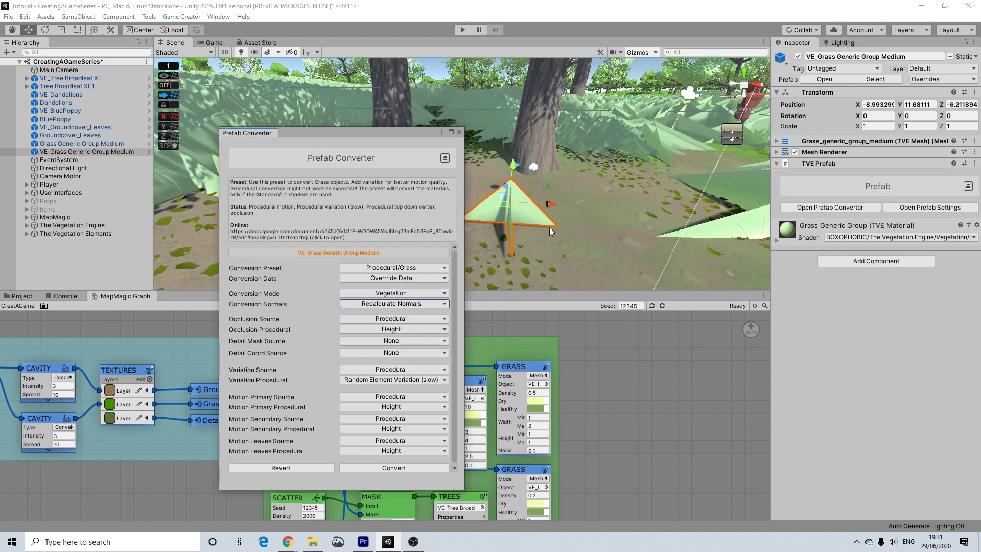
Inspect the converted grass material's shading and texture settings, and close the Prefab Converter
scroll(563, 226, down, 4)
scroll(526, 211, up, 2)
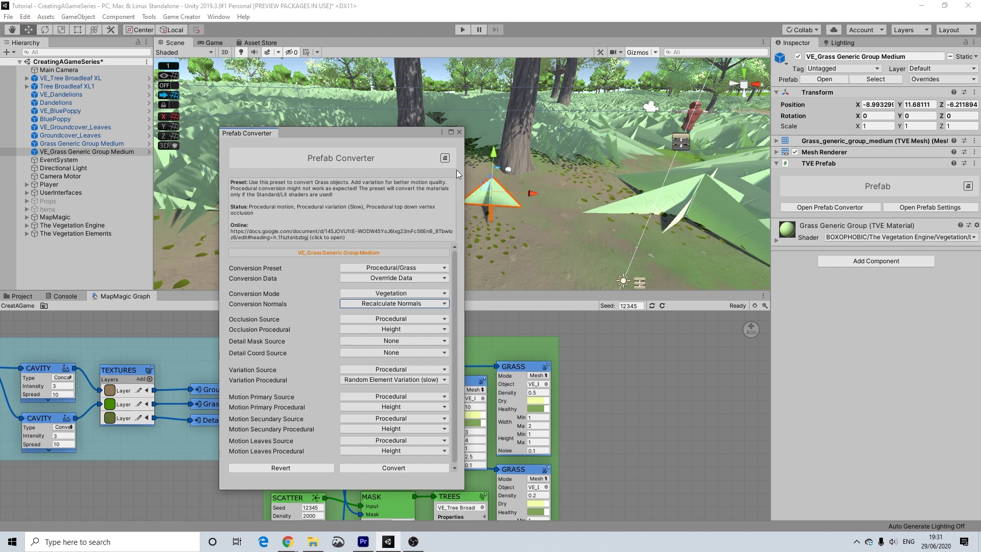
click(777, 241)
scroll(853, 361, down, 12)
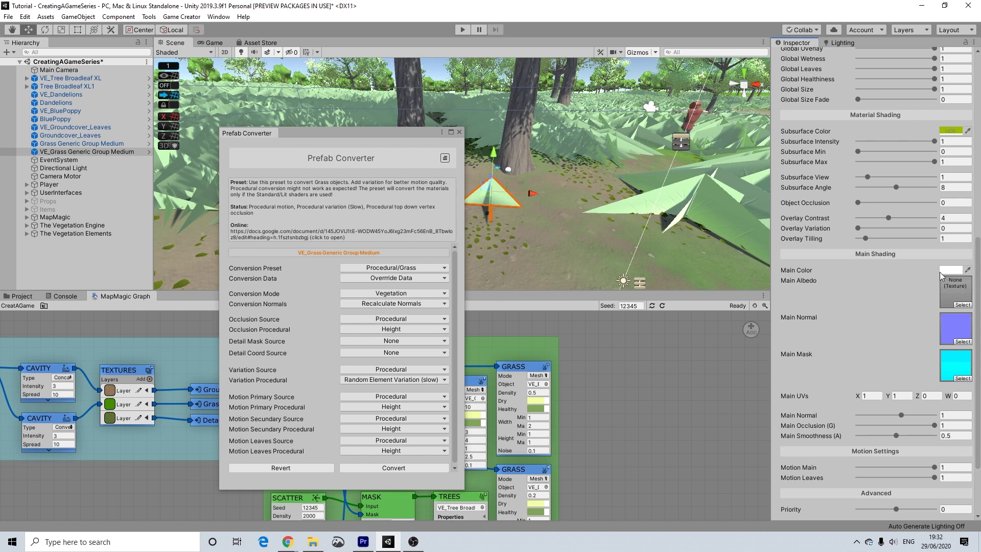
click(460, 132)
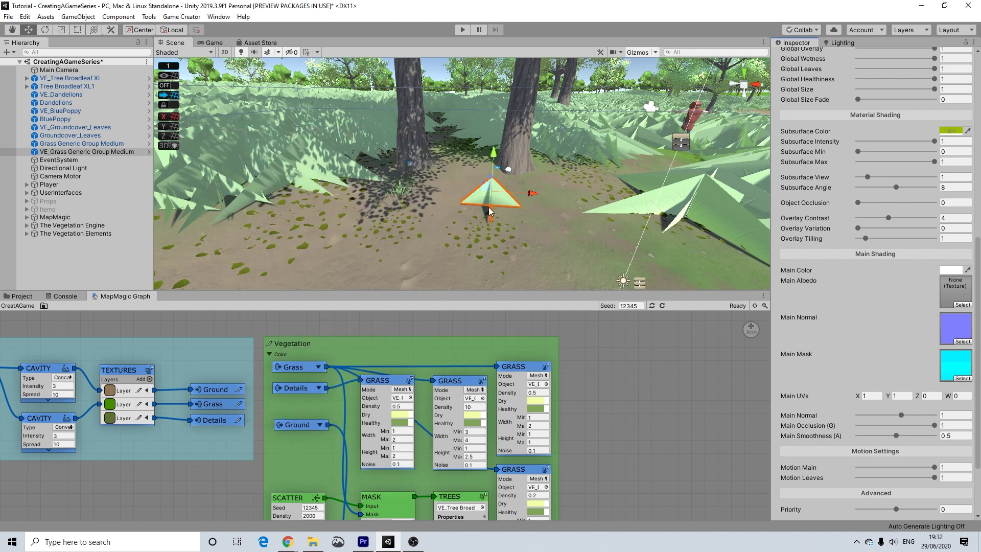
Locate the albedo texture of the original Grass Generic Group Medium material in the project files
scroll(489, 211, up, 3)
click(367, 199)
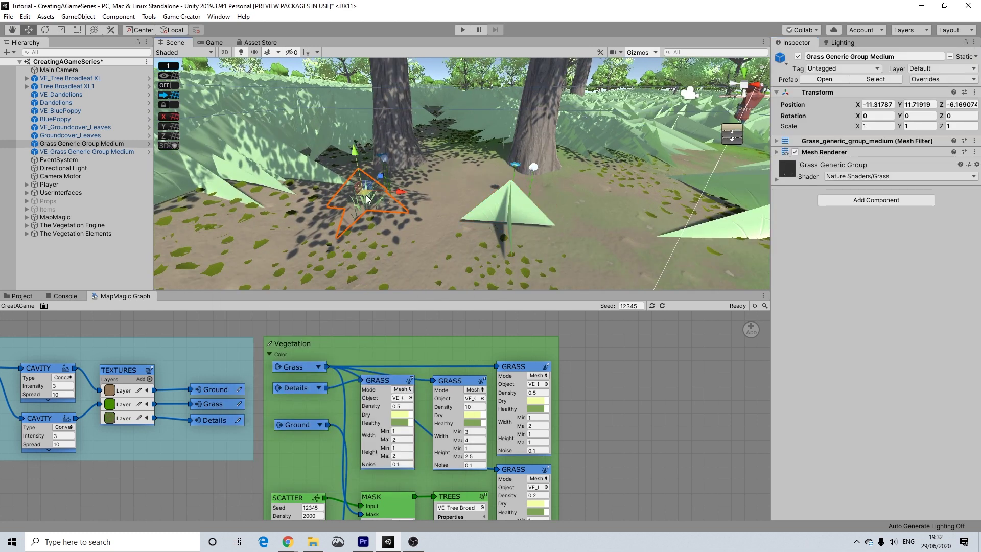
click(776, 181)
click(785, 319)
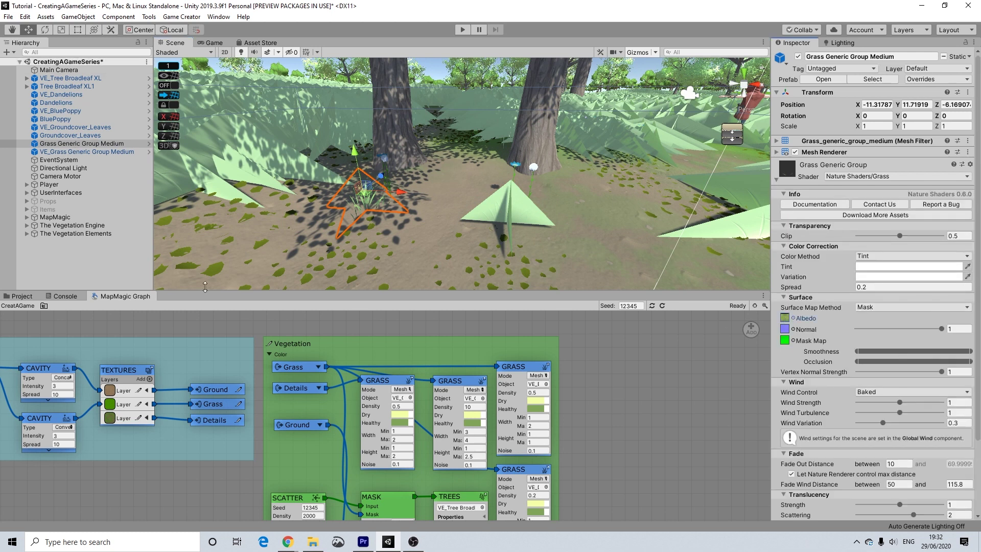
click(22, 297)
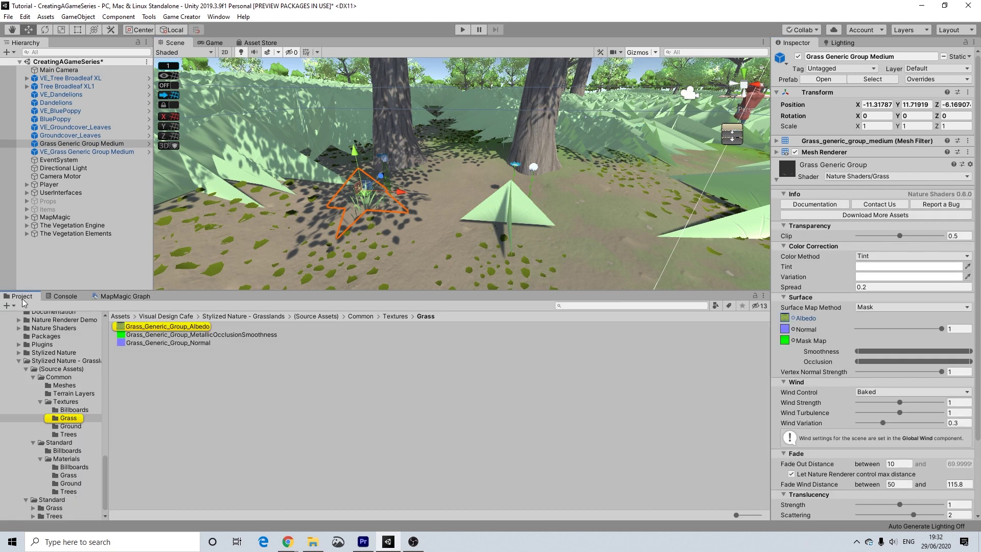
Assign Grass_Generic_Group_Albedo as the Main Albedo of the VE_Grass Generic Group Medium material
click(523, 210)
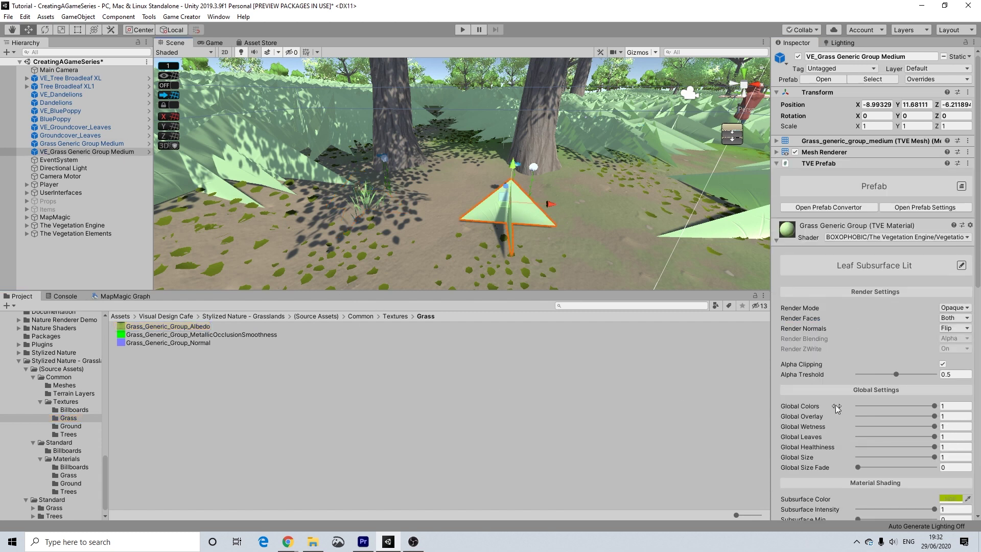
scroll(857, 410, down, 10)
scroll(857, 410, down, 3)
drag(170, 331, 963, 295)
scroll(568, 168, down, 3)
middle_drag(568, 168, 534, 197)
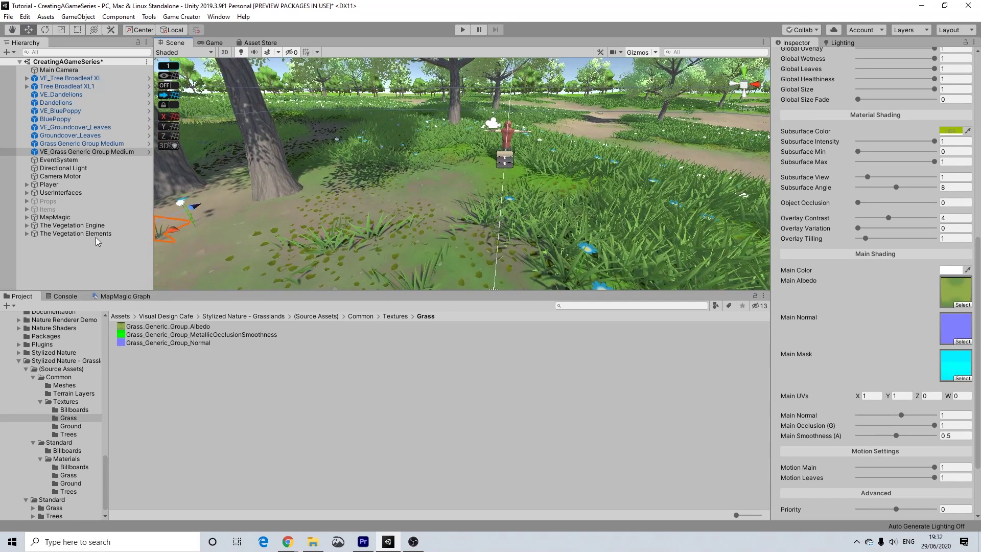
Preview The Vegetation Engine's Global Seasons at Winter and return the season to Summer
click(26, 225)
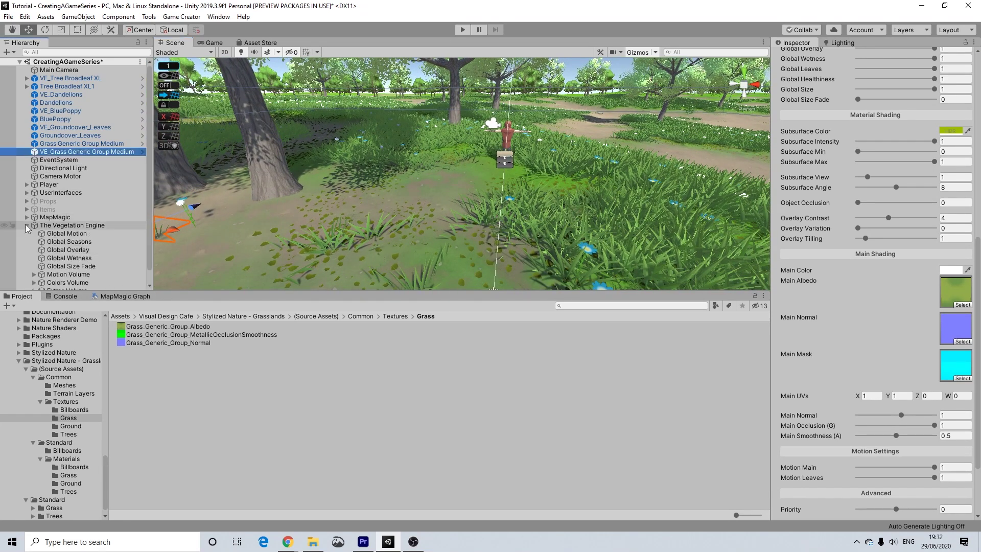
click(65, 250)
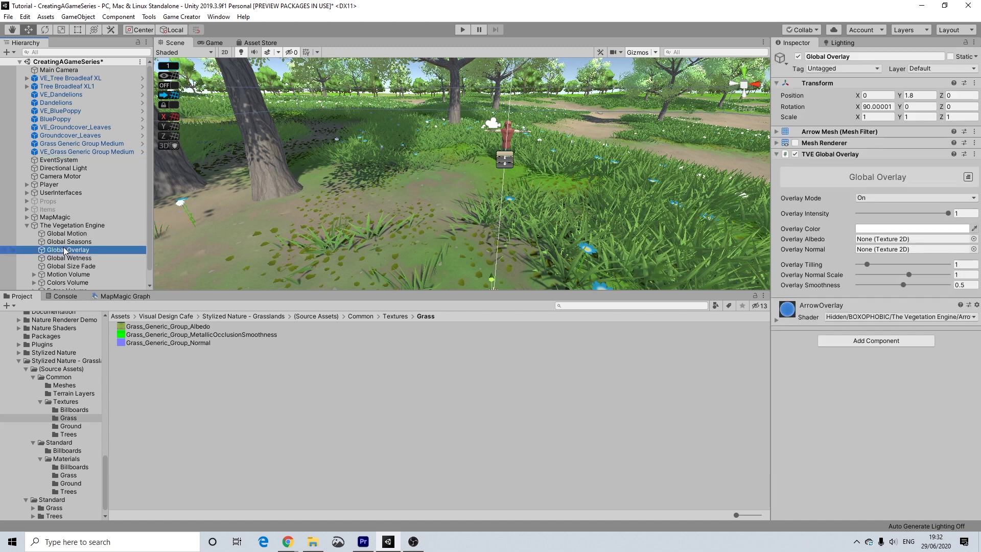
click(69, 242)
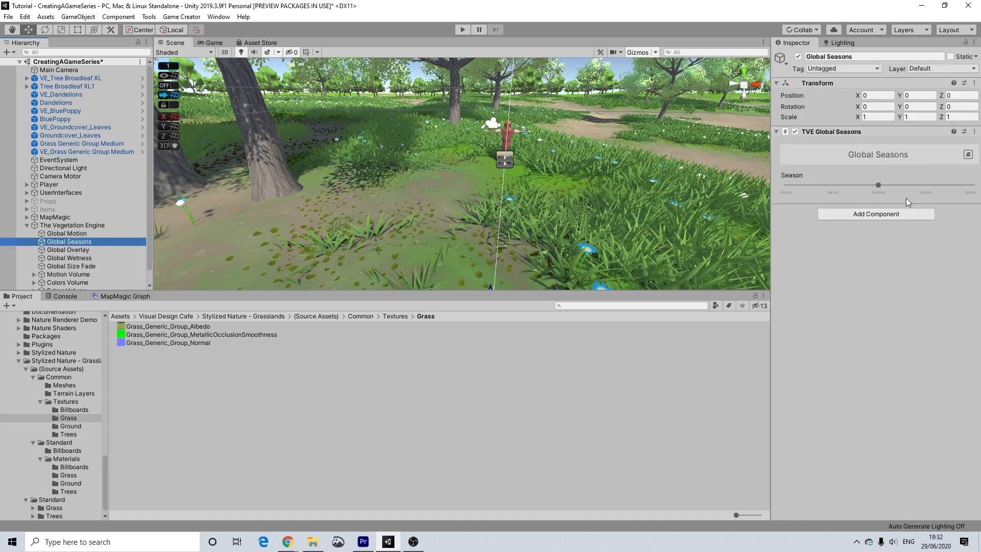
drag(875, 185, 980, 209)
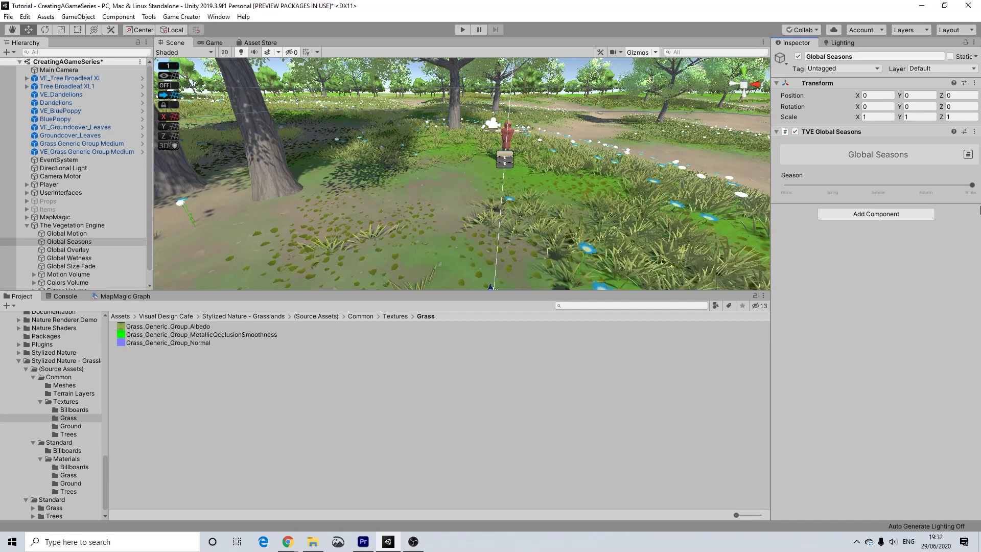
drag(787, 185, 882, 189)
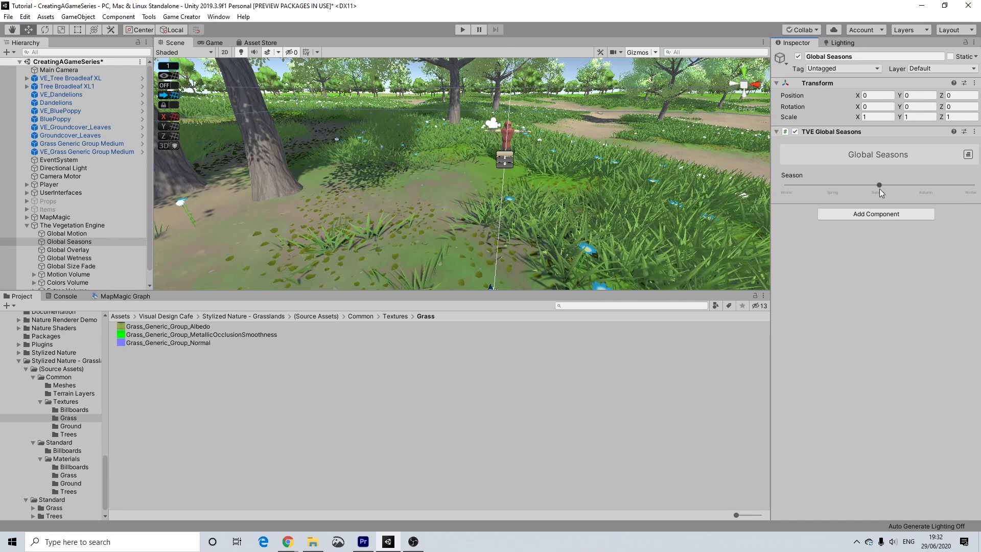
Delete the Grass Generic Group Medium and VE_Grass Generic Group Medium objects from the scene
middle_drag(312, 186, 386, 184)
middle_drag(258, 192, 280, 191)
scroll(416, 206, up, 3)
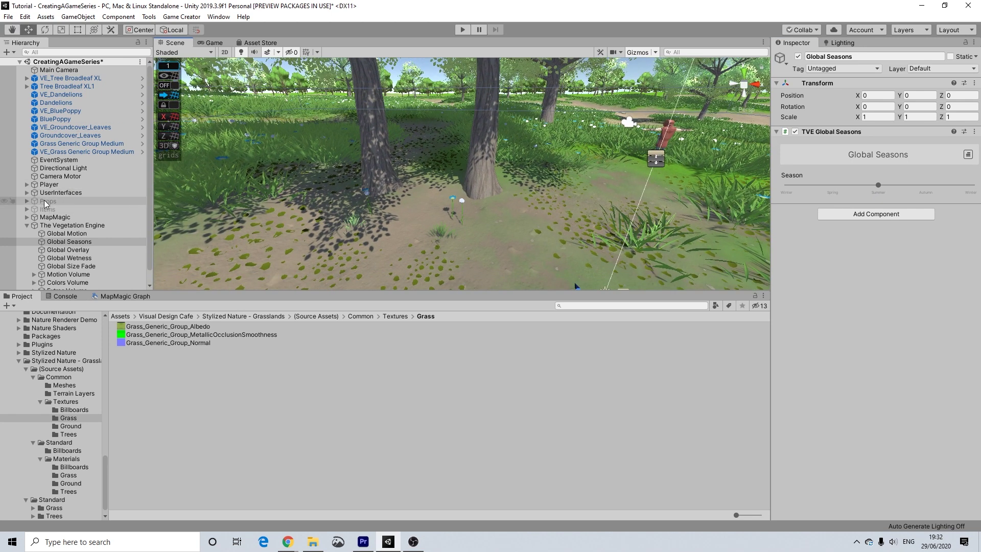
click(73, 145)
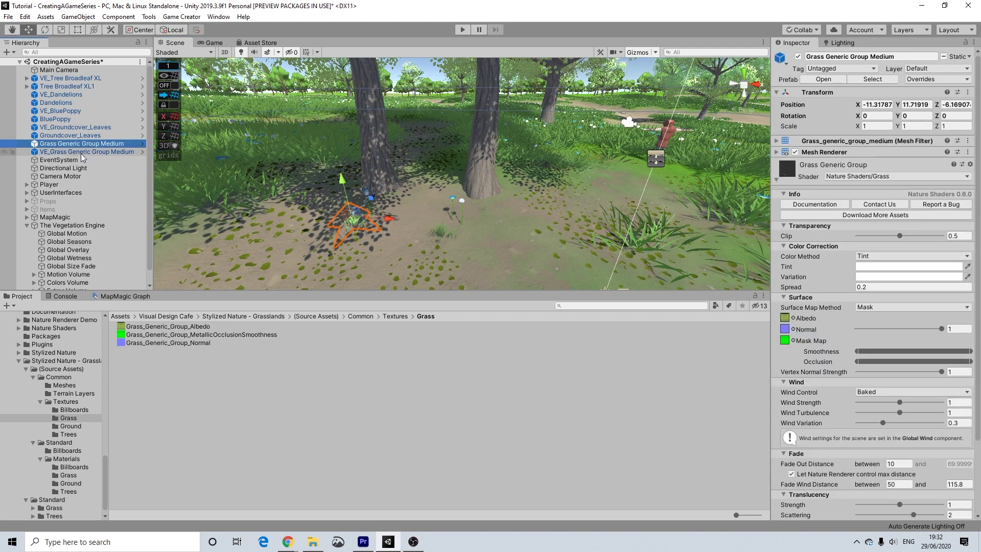
shift+click(81, 153)
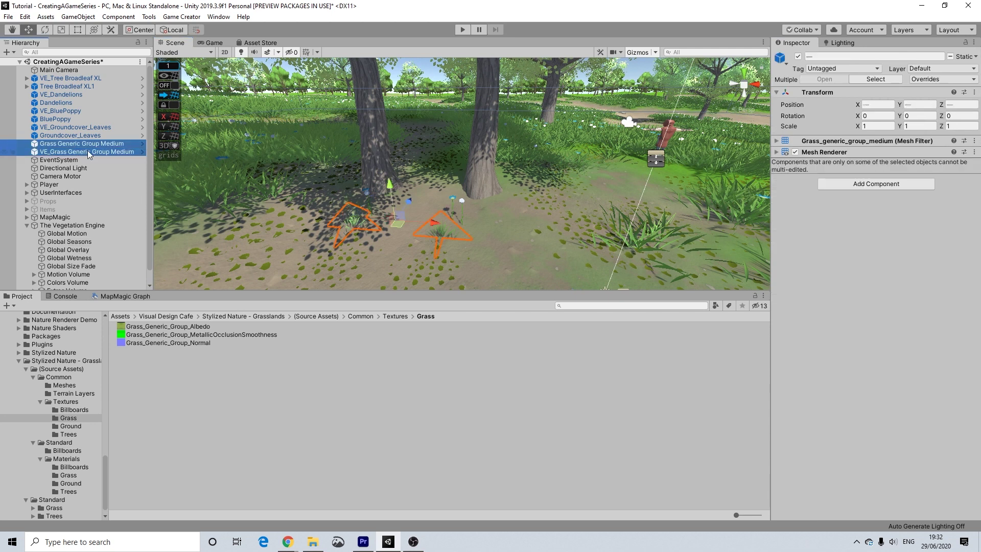
key(Delete)
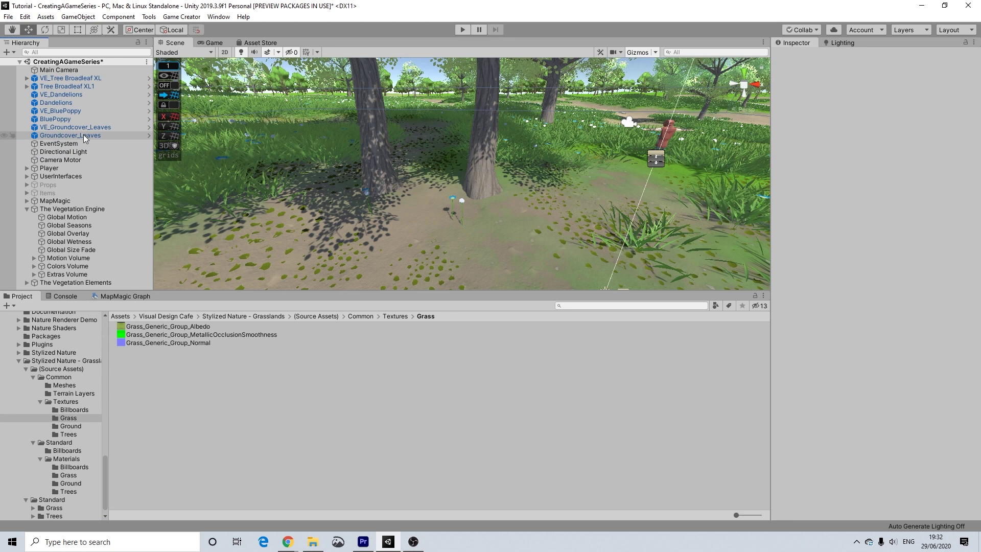
Load VE_Groundcover_Leaves into The Vegetation Engine's Prefab Converter and choose the Procedural/Grass conversion preset
click(83, 134)
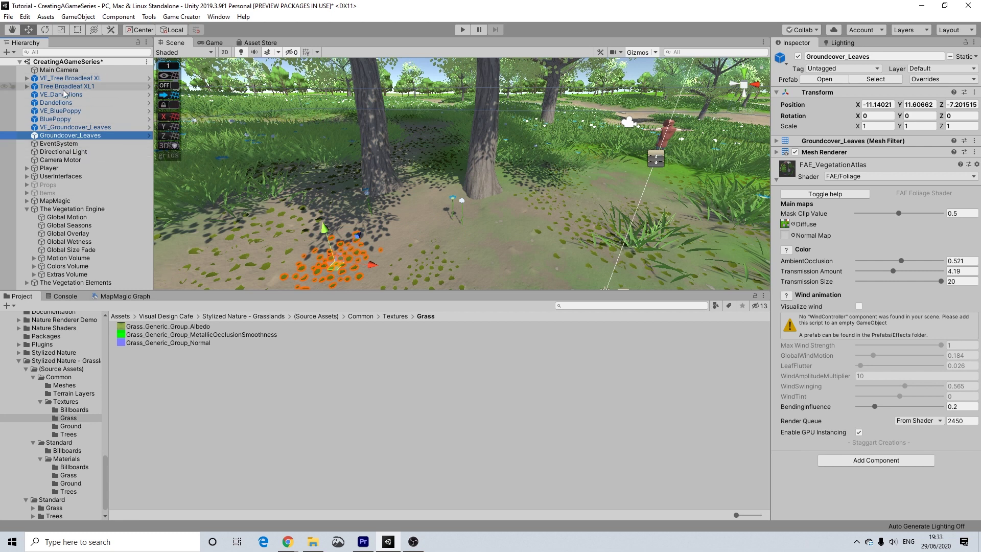
click(59, 128)
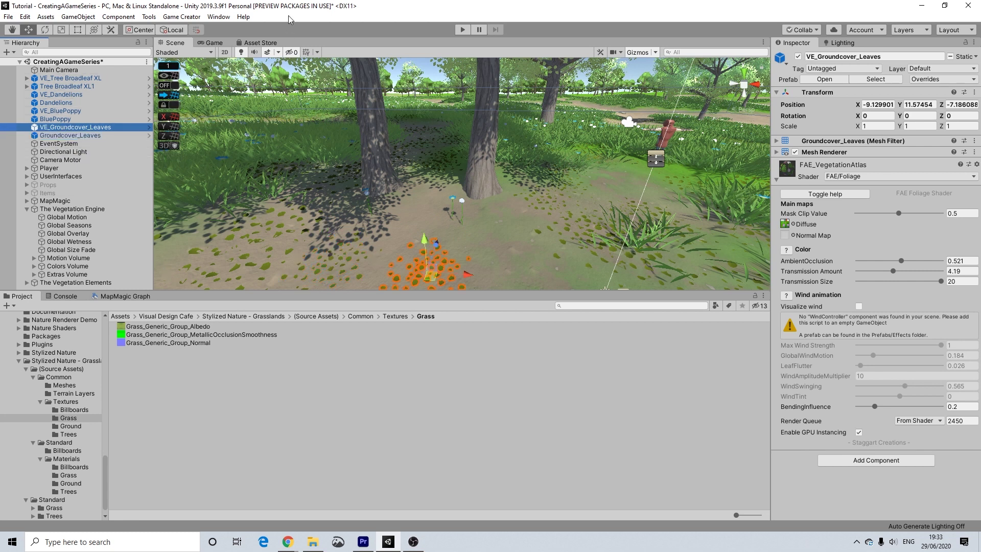
click(219, 17)
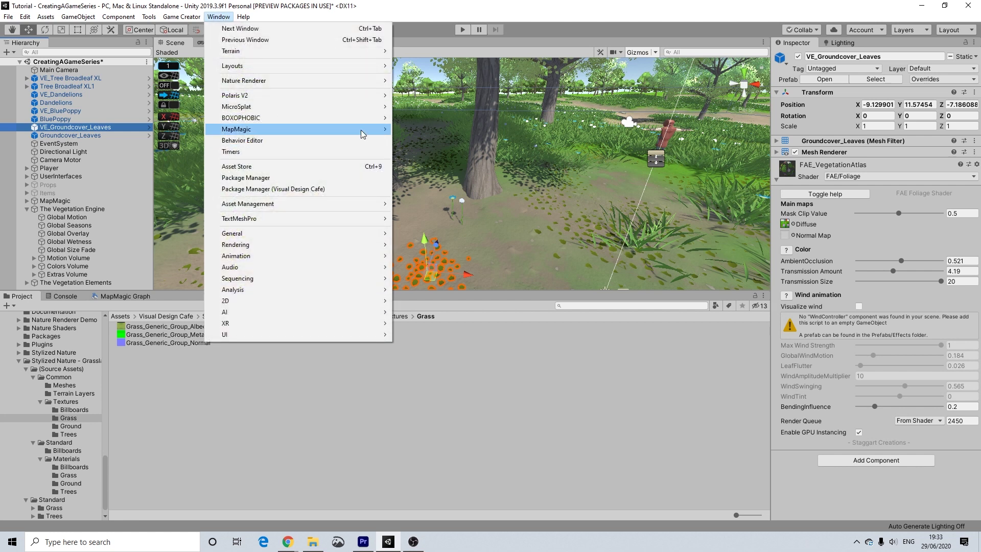
mouse_move(378, 124)
mouse_move(433, 123)
click(516, 129)
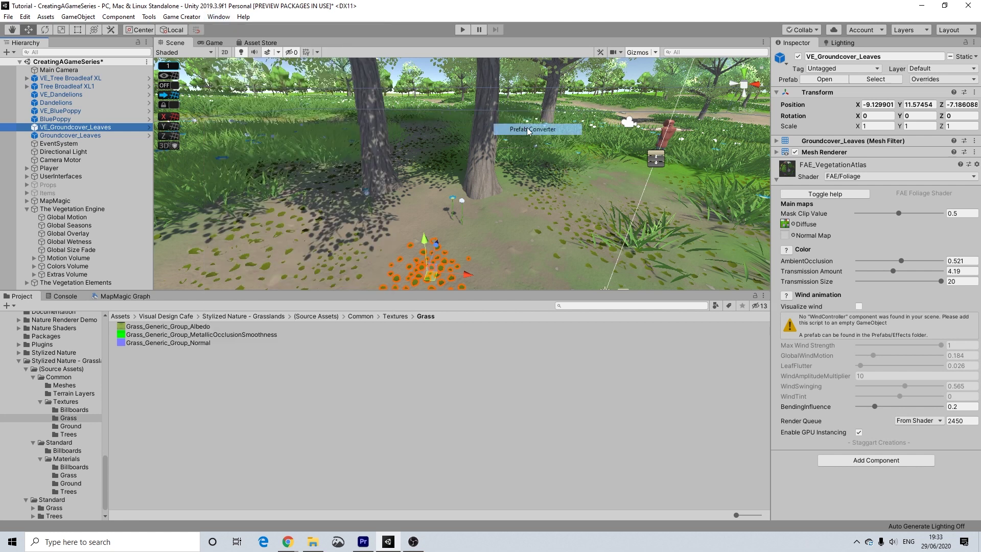
click(388, 225)
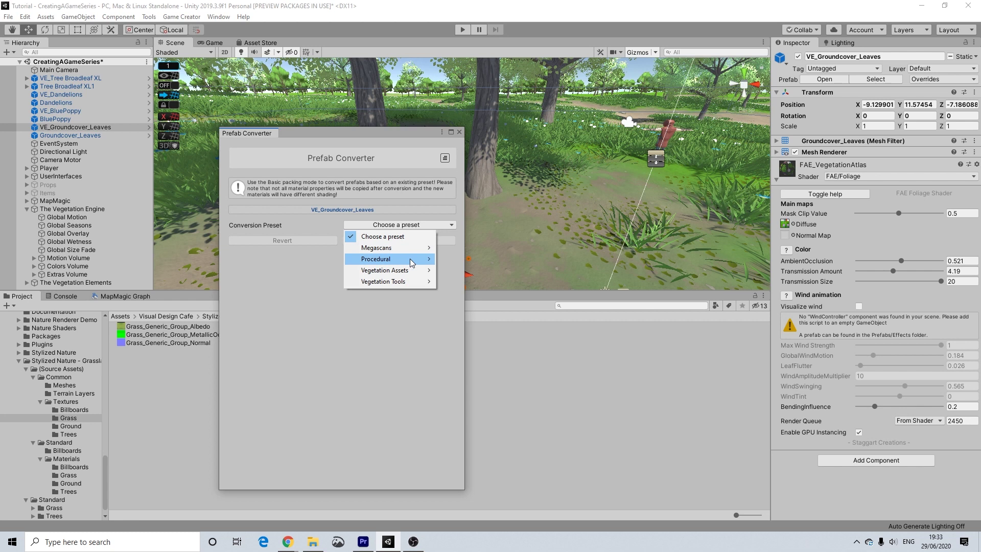
mouse_move(413, 259)
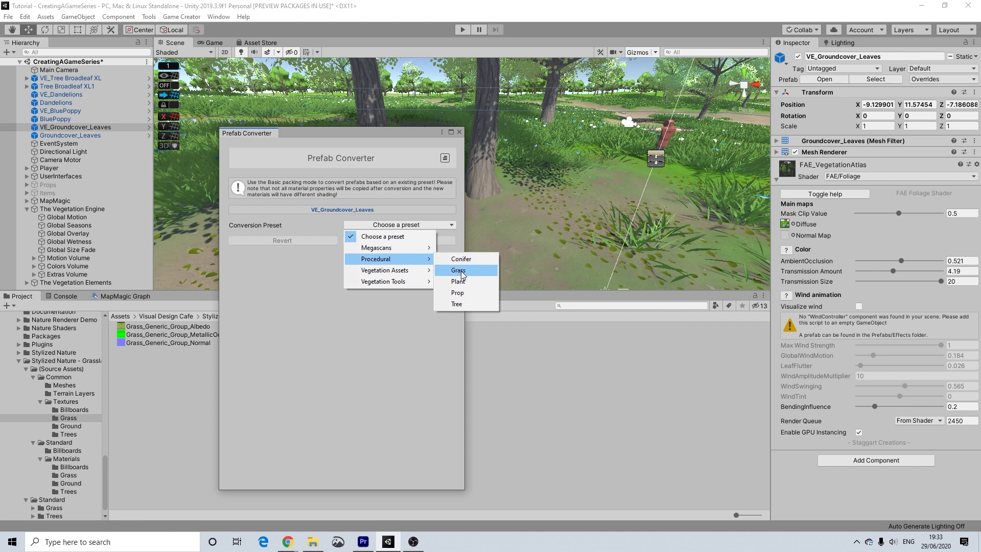
click(462, 271)
Override the conversion data with Recalculate Normals, convert VE_Groundcover_Leaves, and close the converter
click(397, 278)
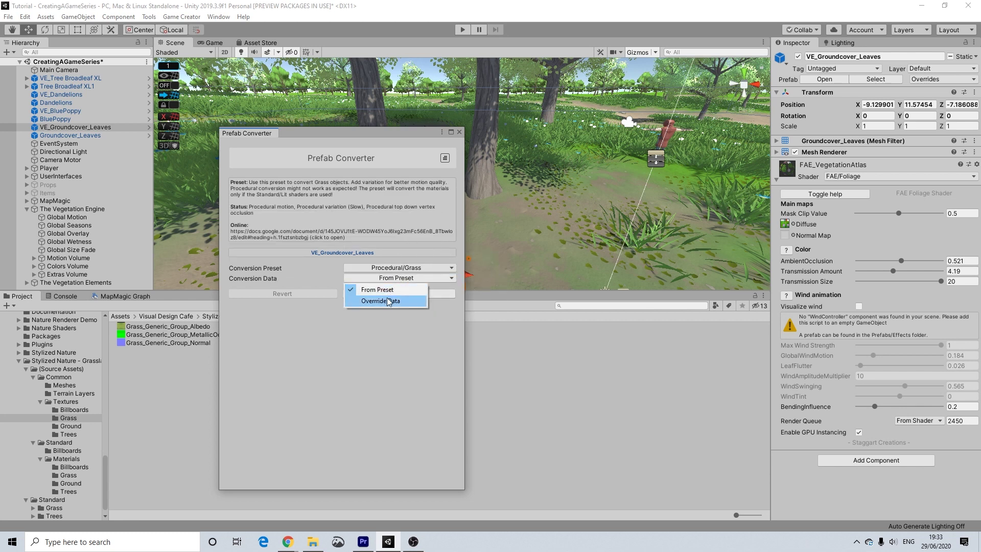
click(387, 301)
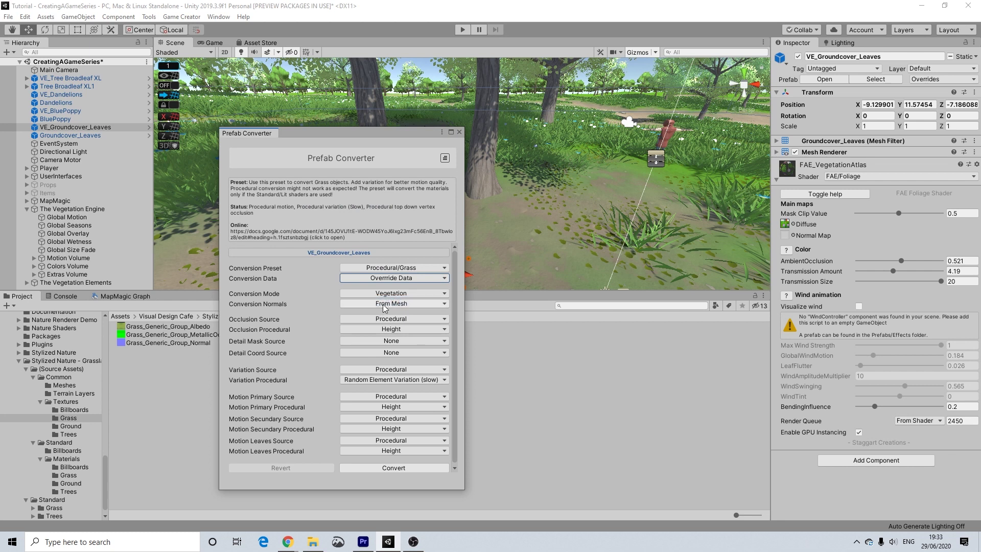
click(382, 304)
click(378, 327)
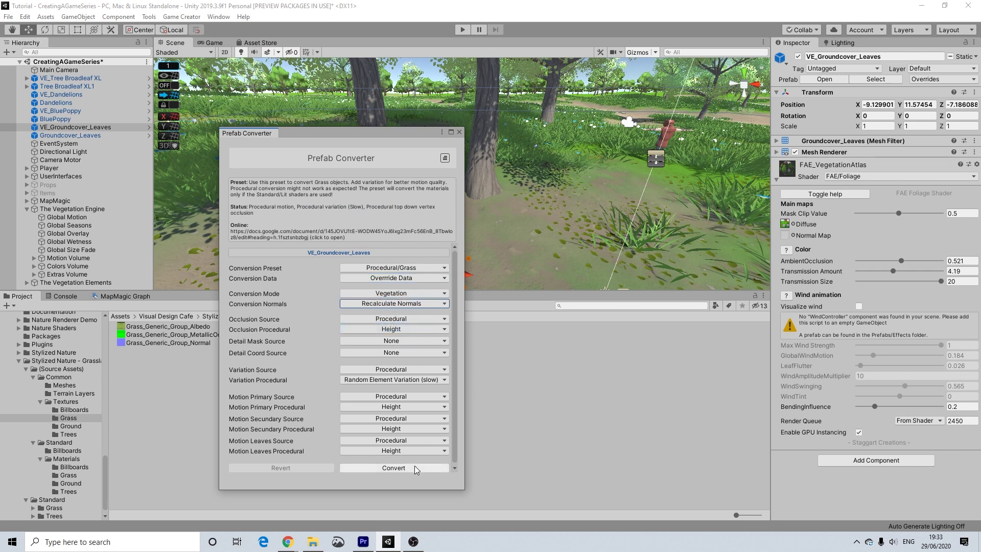
click(395, 467)
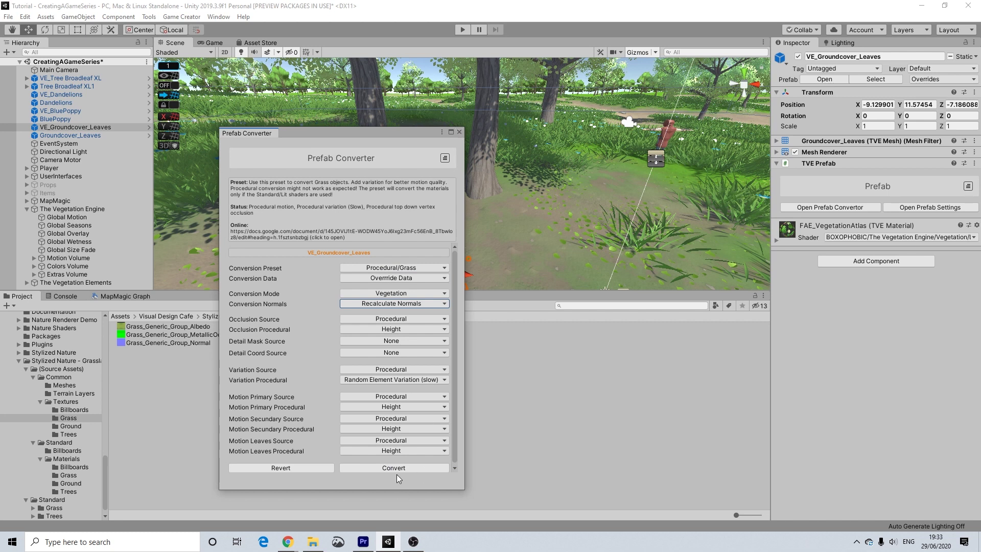
click(460, 132)
Frame the converted groundcover leaves and preview them across the Global Seasons, returning the season to Summer
key(f)
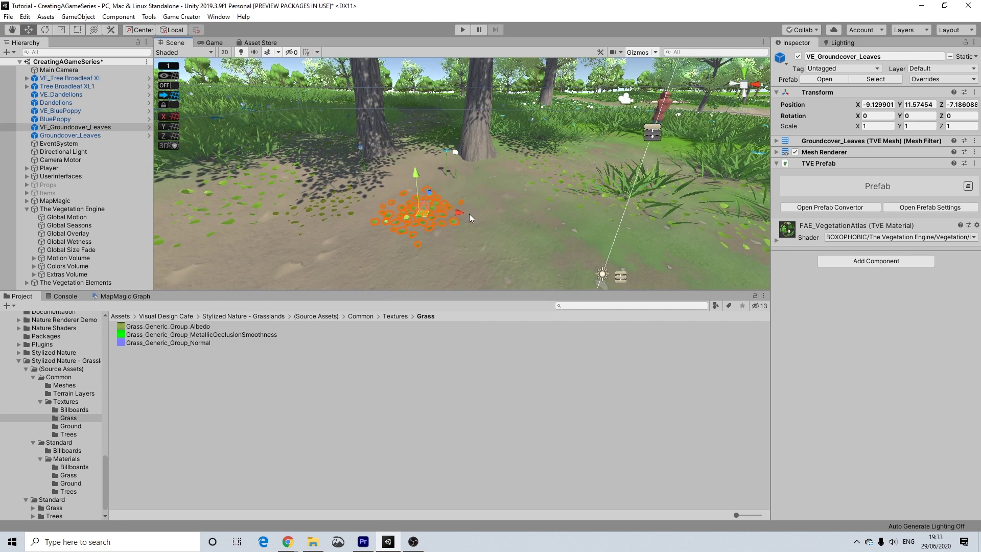
scroll(469, 213, up, 2)
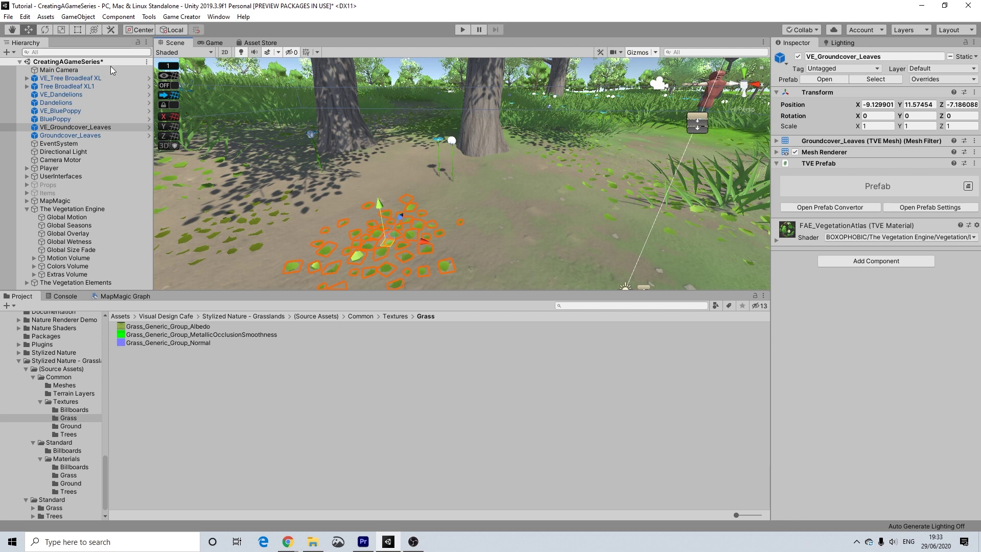
click(66, 225)
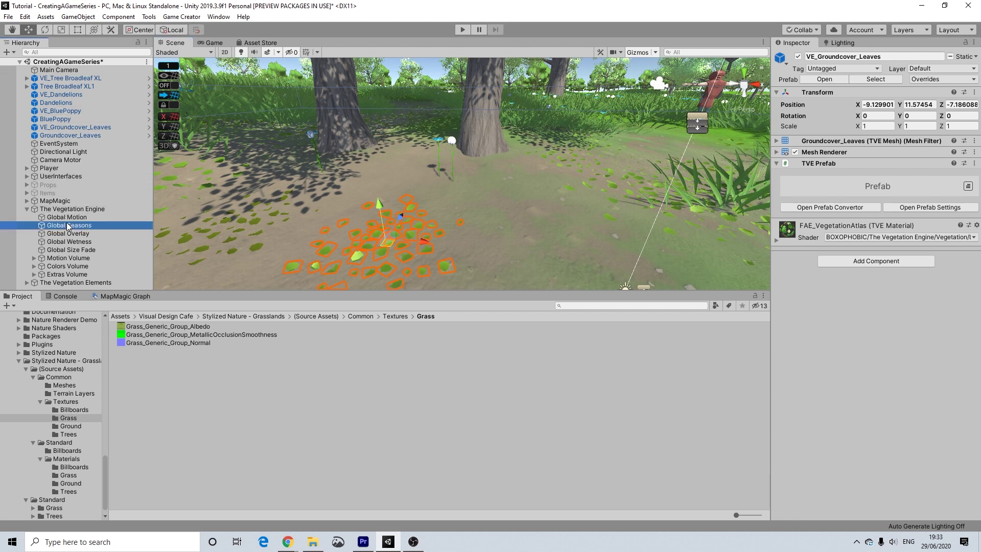
mouse_move(879, 184)
mouse_down()
mouse_move(755, 187)
mouse_move(886, 188)
mouse_move(736, 189)
mouse_move(879, 195)
mouse_up()
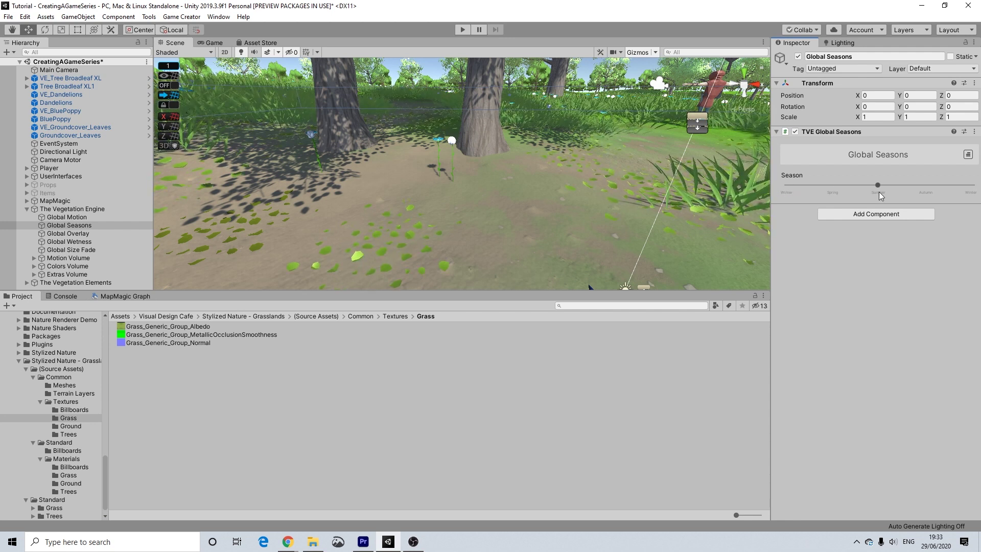
scroll(437, 203, down, 1)
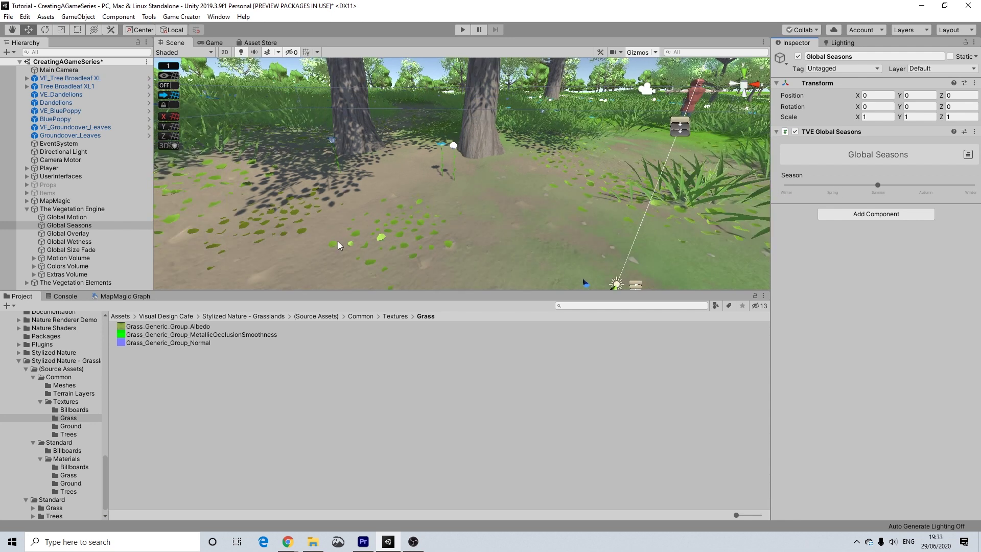
Delete the VE_Groundcover_Leaves and Groundcover_Leaves objects from the scene
click(62, 128)
shift+click(66, 136)
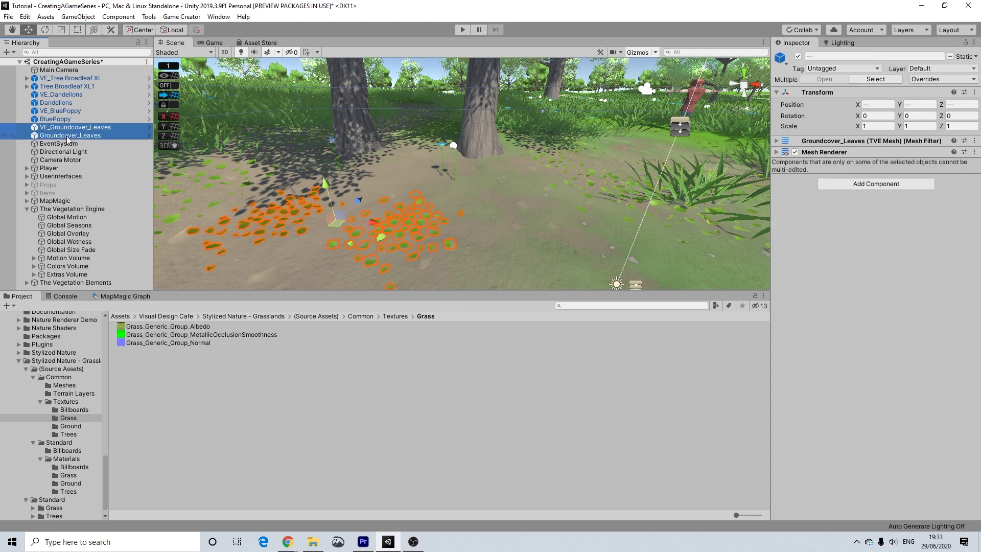
key(Delete)
Load VE_BluePoppy into the Prefab Converter and choose the Procedural/Grass conversion preset
click(63, 112)
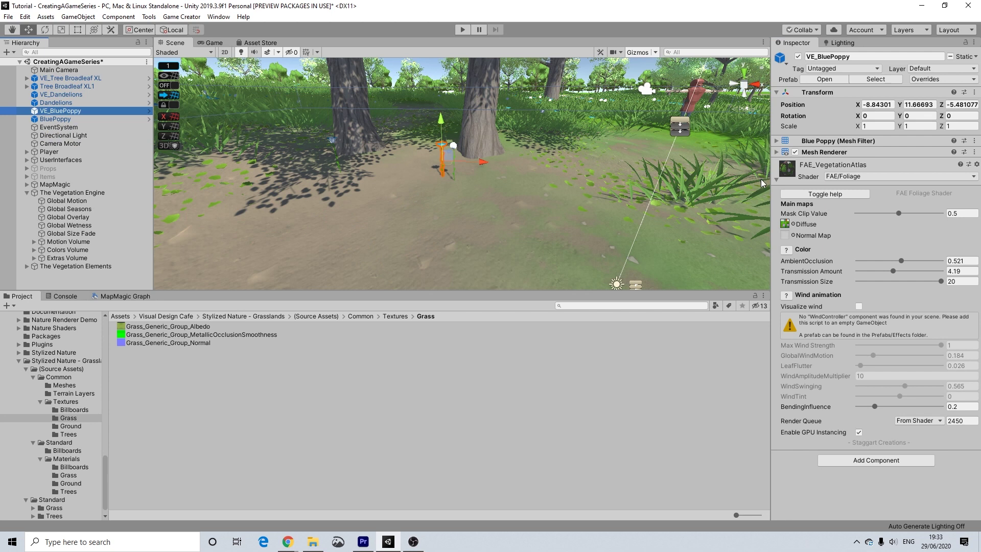
click(219, 17)
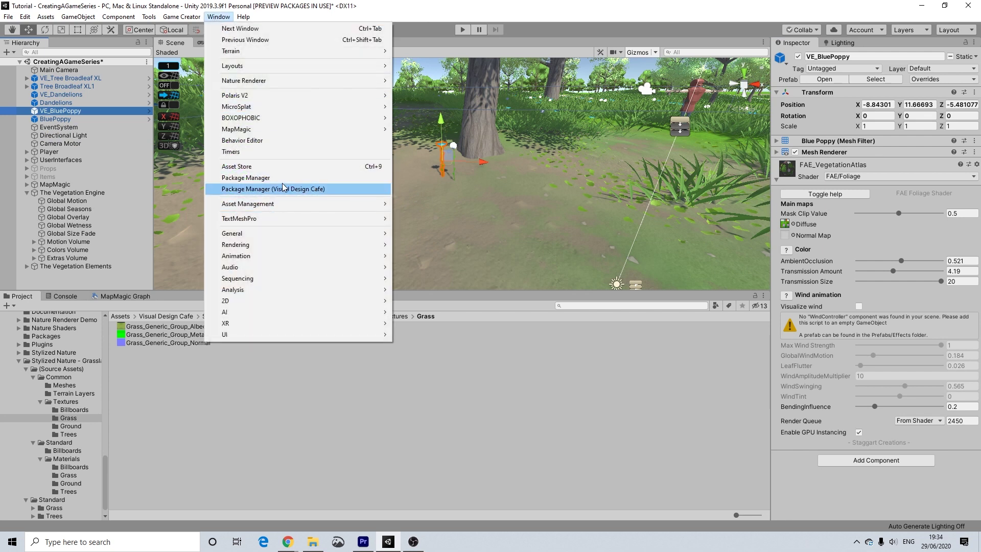
mouse_move(339, 121)
mouse_move(474, 121)
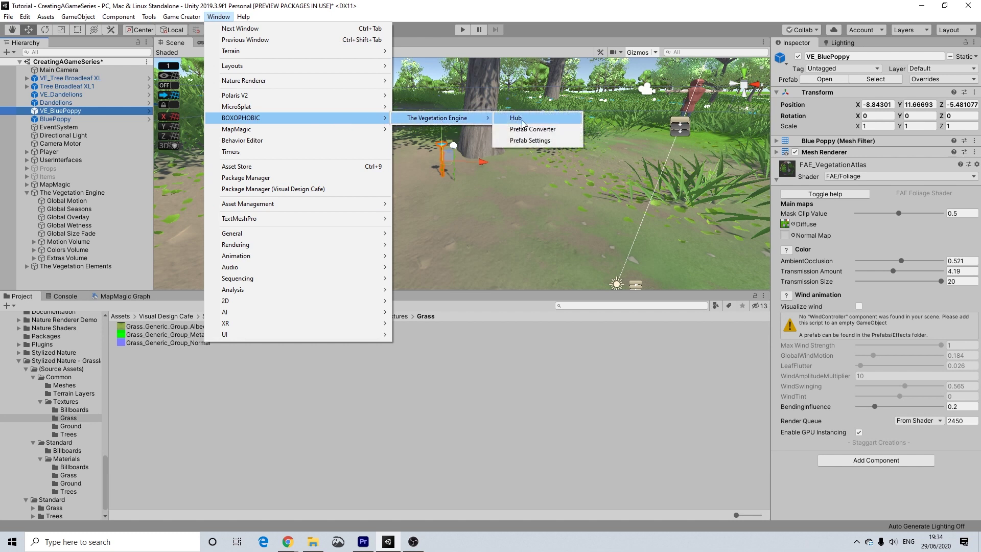
click(526, 129)
click(387, 230)
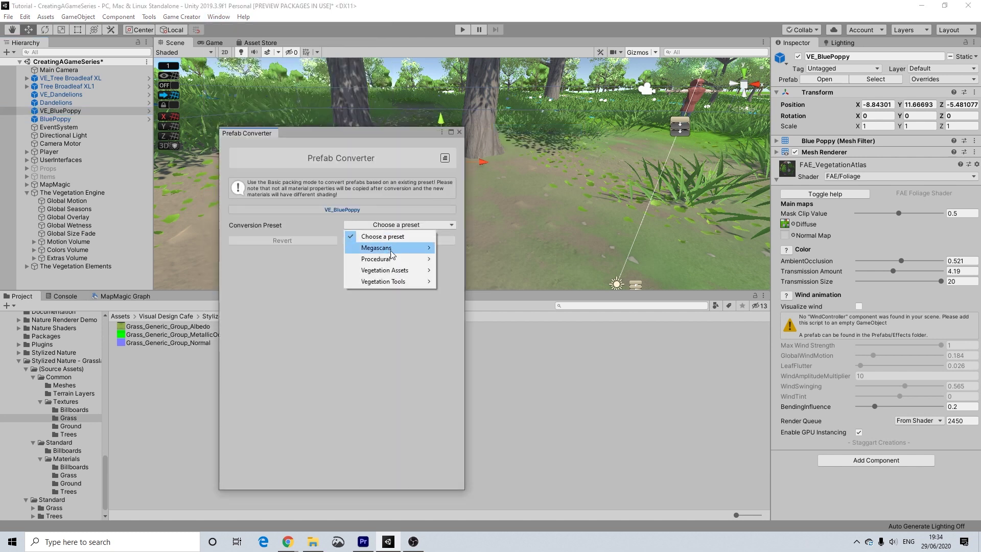
mouse_move(404, 259)
click(458, 271)
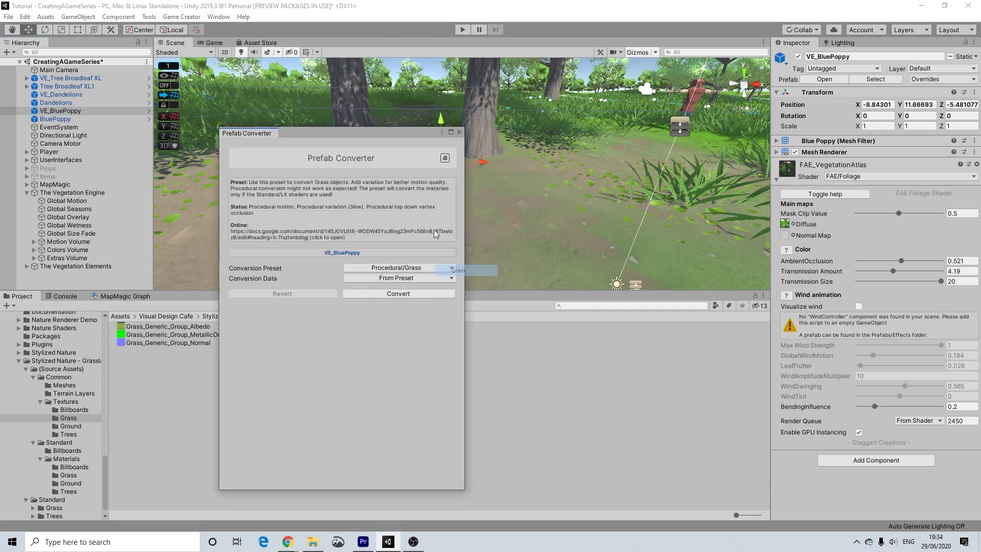
Override the conversion data with Recalculate Normals and convert the VE_BluePoppy prefab
click(396, 278)
click(391, 301)
click(386, 304)
click(382, 330)
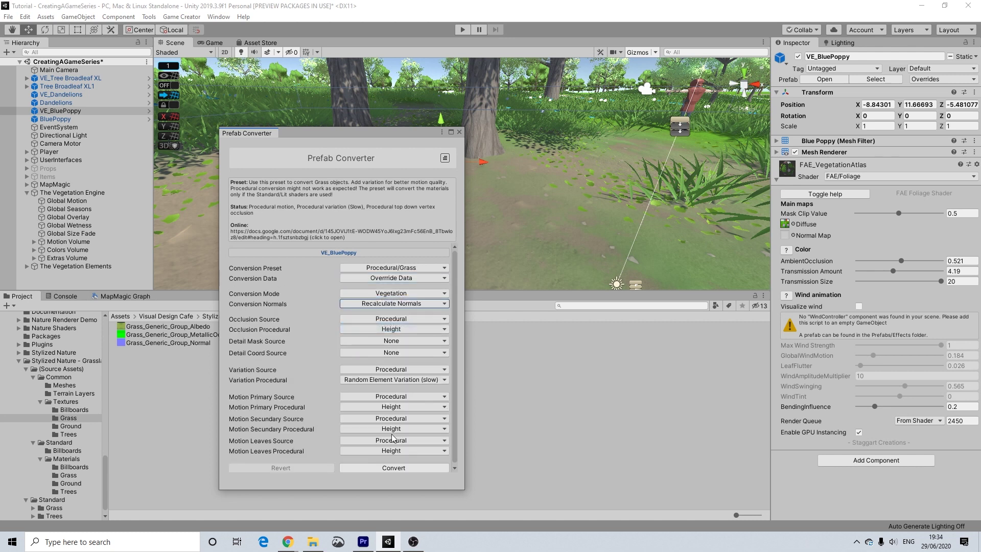
click(392, 468)
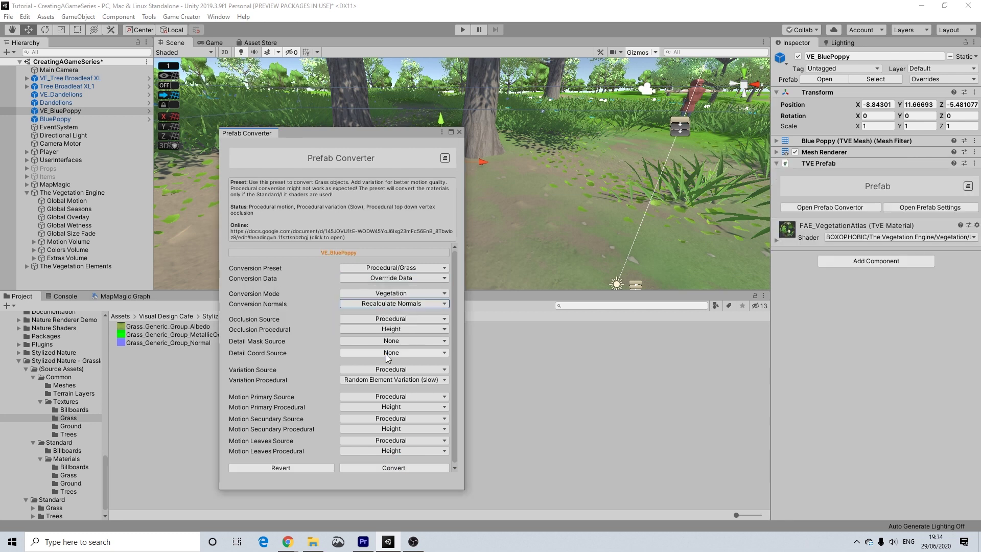
Close the converter and preview the converted blue poppy across the Global Seasons, returning the season to Summer
drag(406, 133, 284, 134)
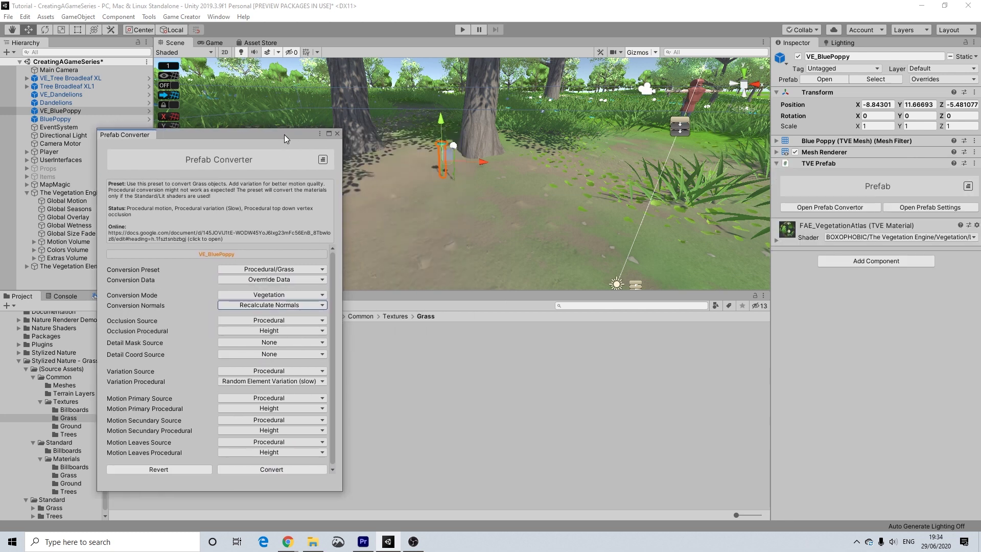
click(337, 134)
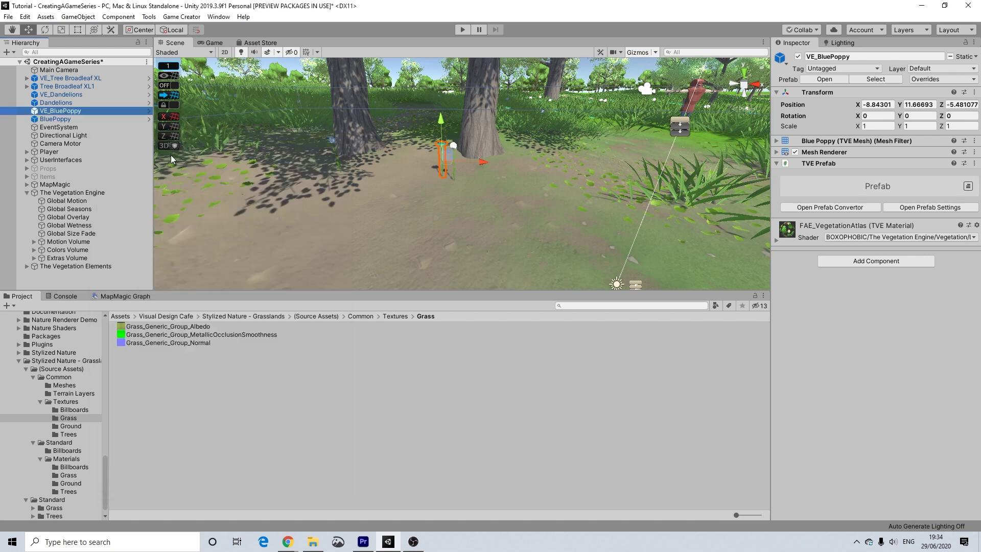
click(69, 209)
mouse_move(875, 186)
mouse_down()
mouse_move(980, 198)
mouse_move(700, 188)
mouse_move(879, 189)
mouse_up()
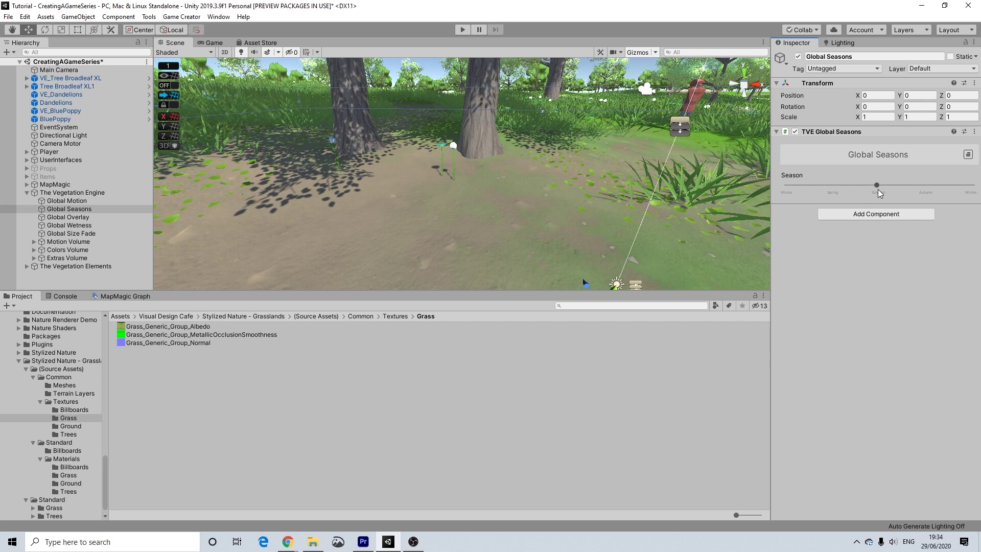
Delete the VE_BluePoppy and BluePoppy objects from the scene
click(54, 111)
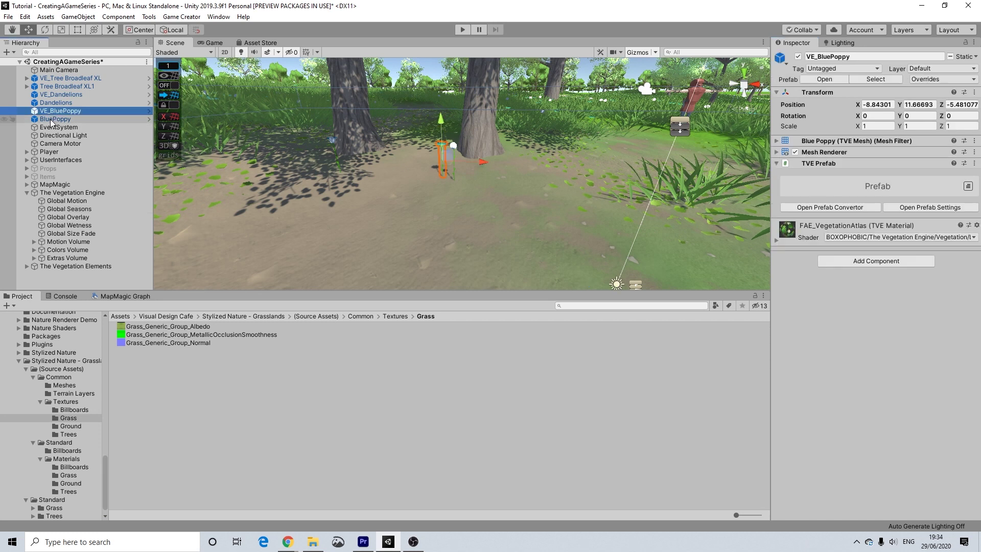
shift+click(51, 119)
key(Delete)
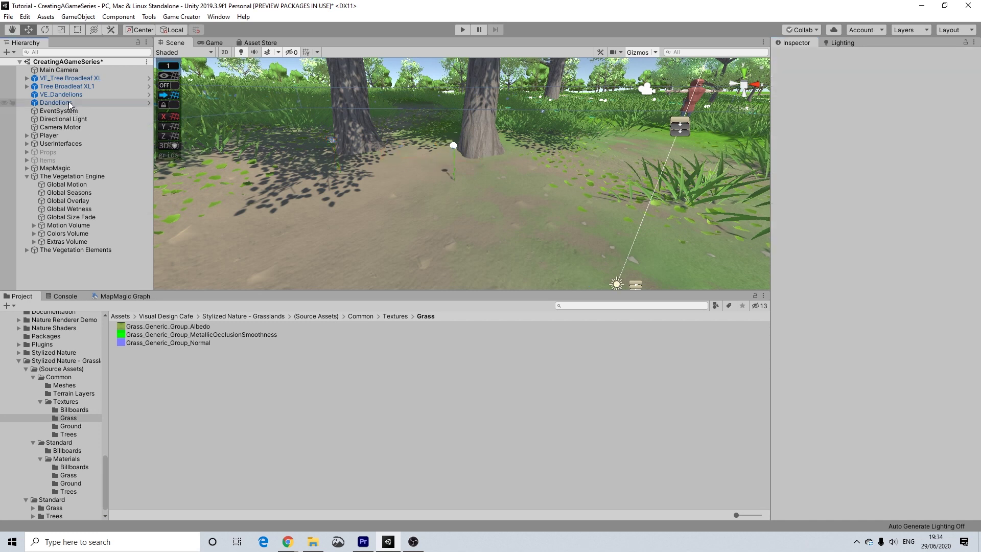
Load VE_Dandelions into the Prefab Converter and choose the Procedural/Grass conversion preset
click(70, 103)
click(72, 95)
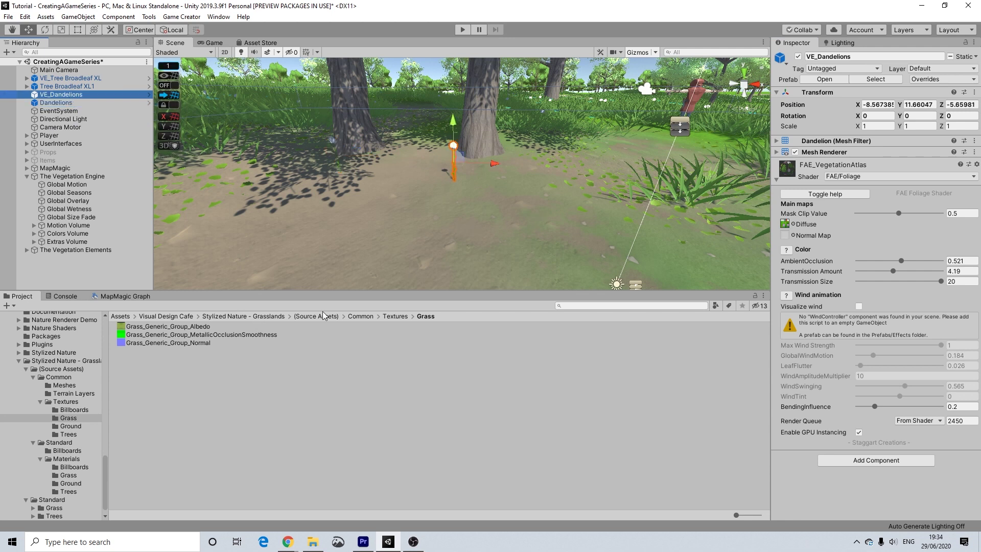
click(220, 17)
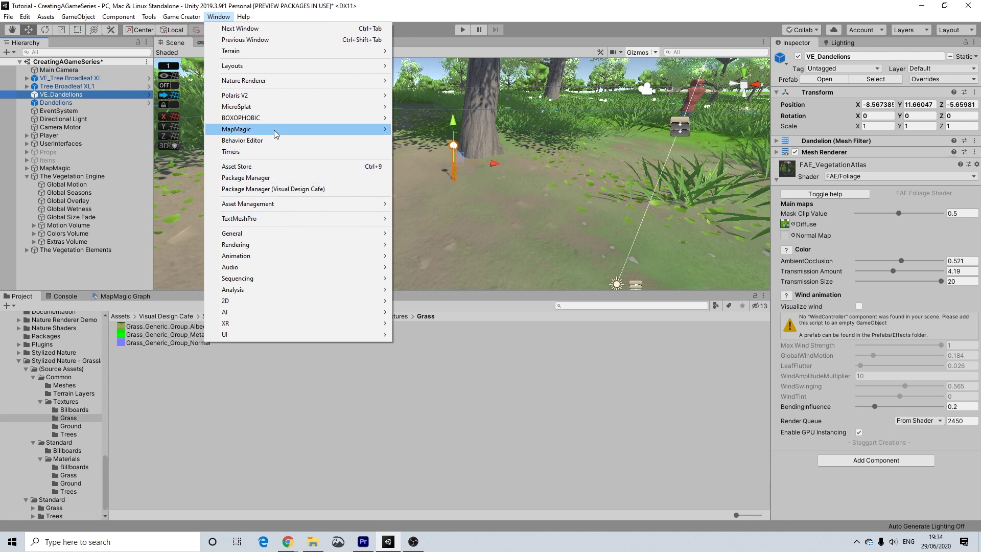
mouse_move(357, 118)
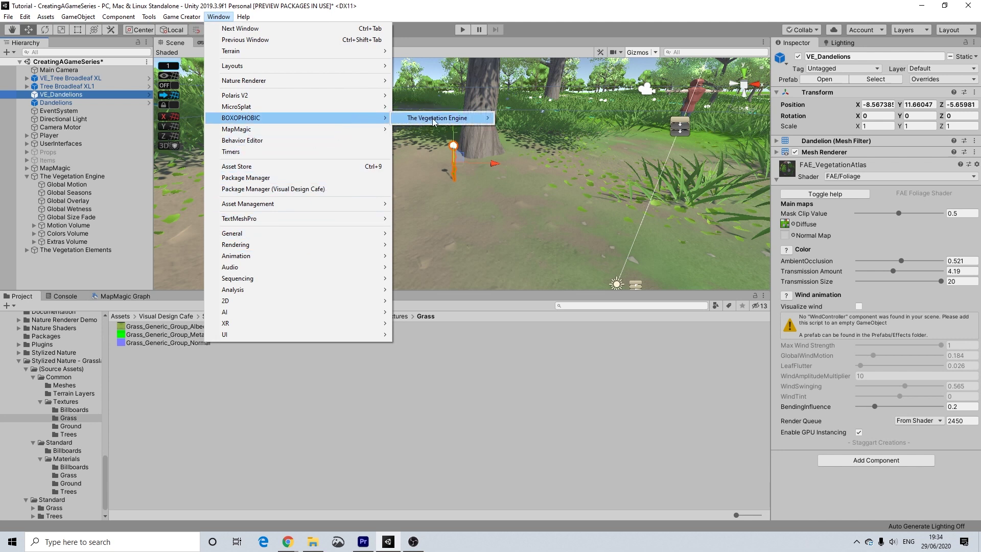
mouse_move(472, 120)
click(533, 130)
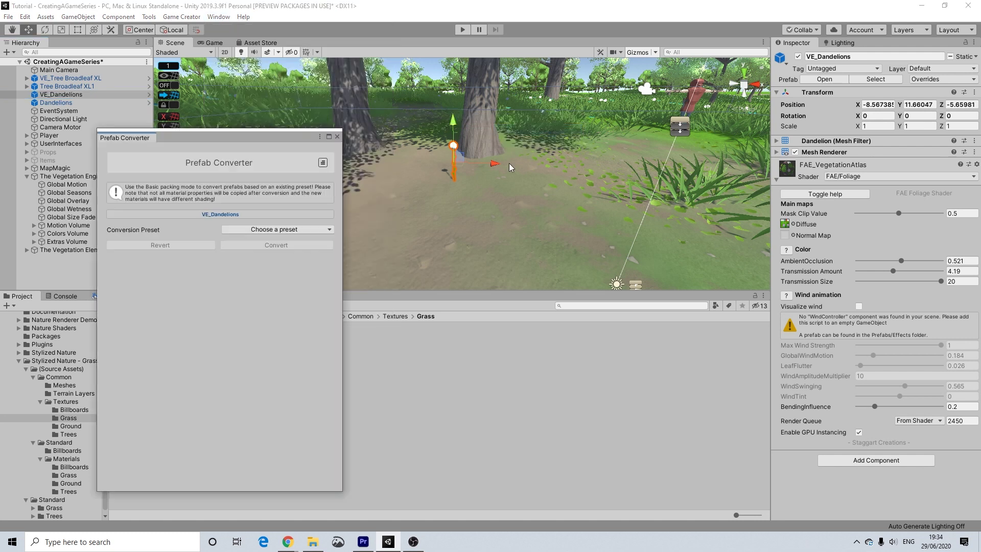
click(278, 226)
mouse_move(289, 276)
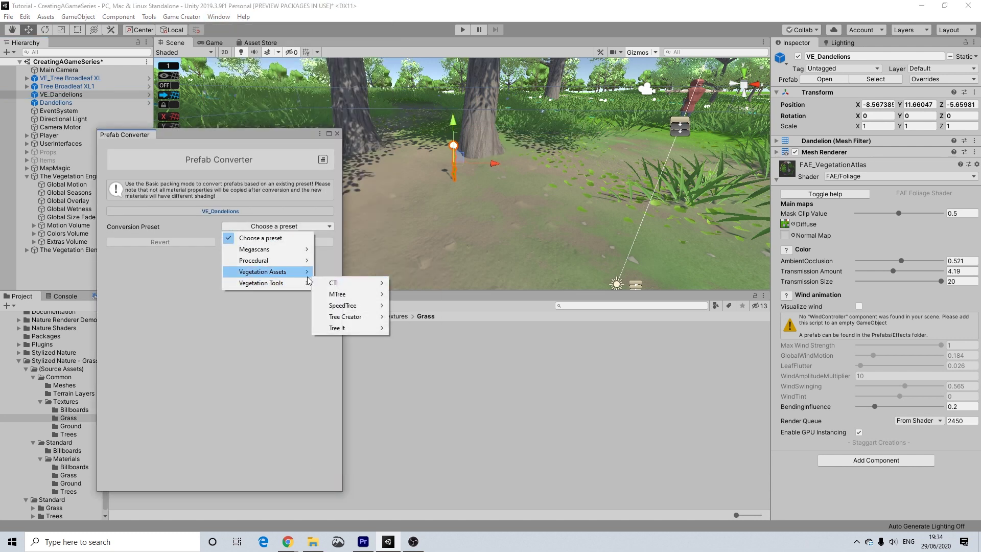
click(344, 276)
Override the VE_Dandelions conversion data and set its conversion normals to Recalculate Normals
click(271, 280)
click(270, 303)
click(271, 306)
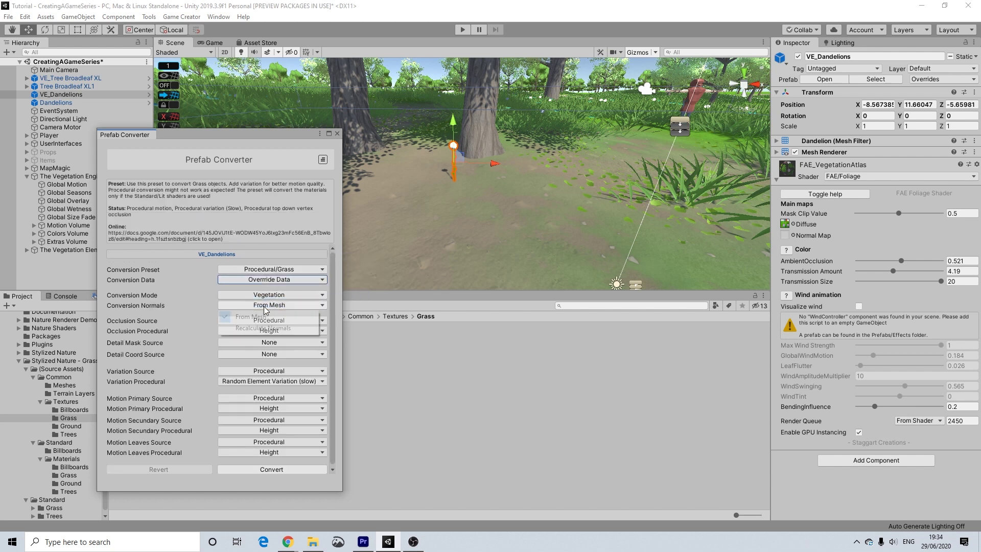
click(273, 328)
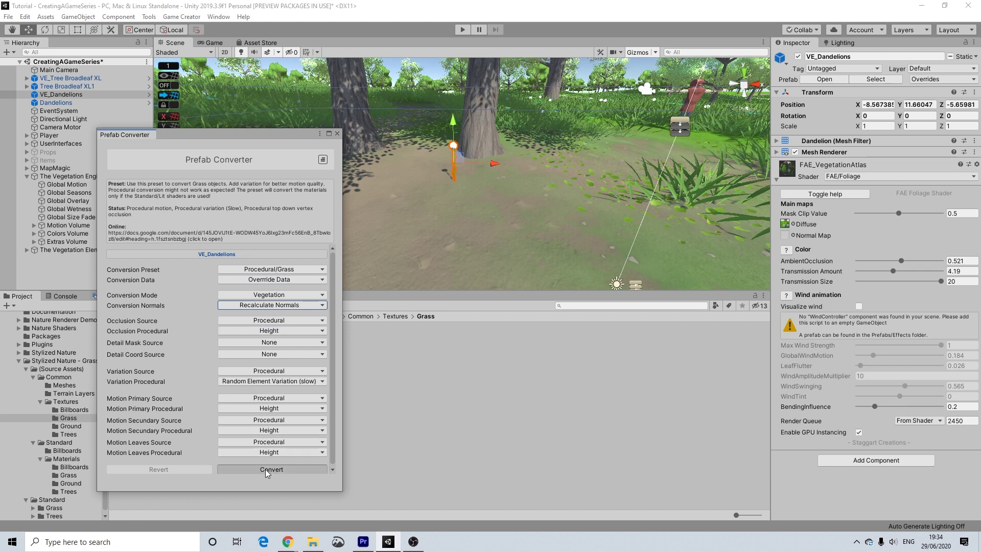
Convert VE_Dandelions with the chosen settings, close the Prefab Converter and inspect the converted dandelion up close in the scene
click(271, 469)
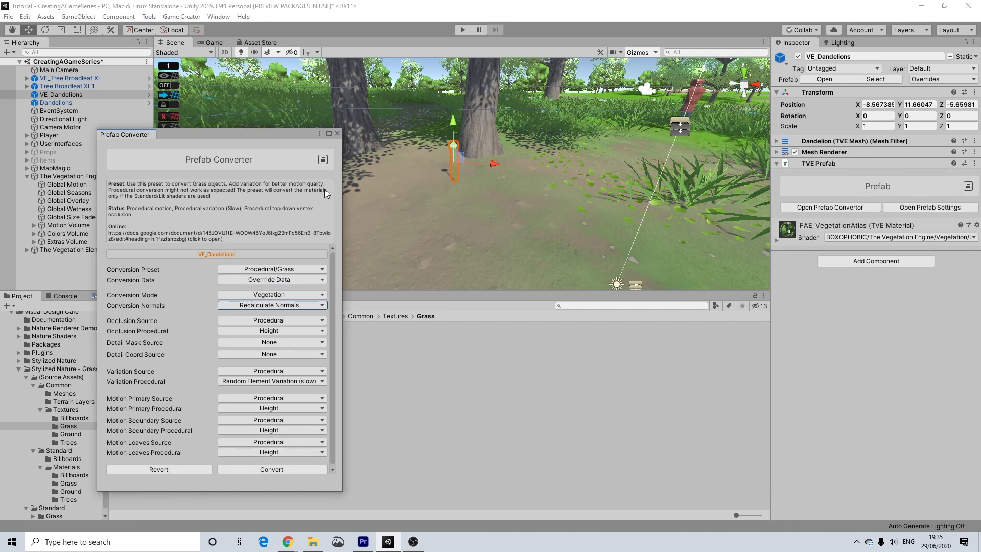
click(337, 133)
scroll(427, 135, up, 8)
middle_drag(427, 135, 431, 157)
scroll(437, 161, down, 5)
scroll(455, 174, up, 5)
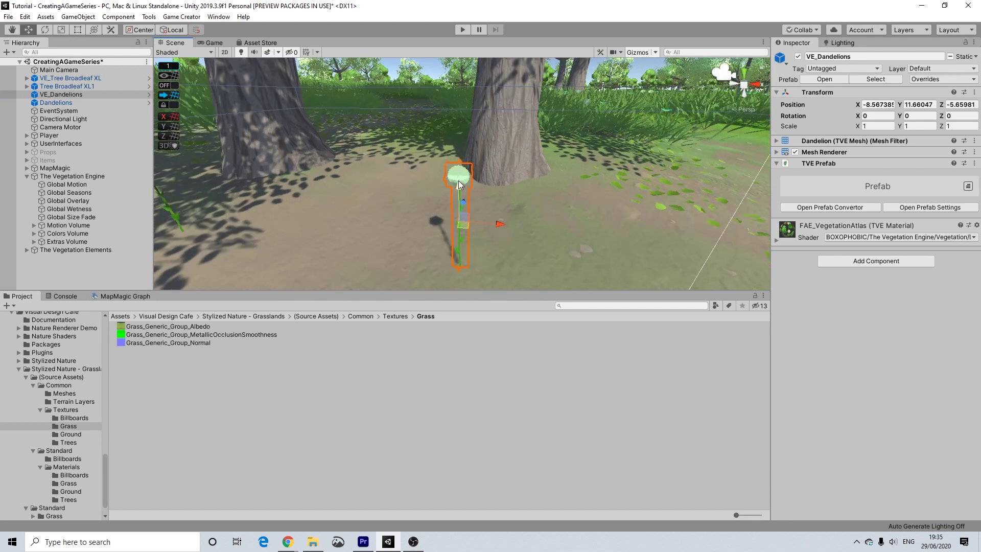
scroll(536, 214, down, 7)
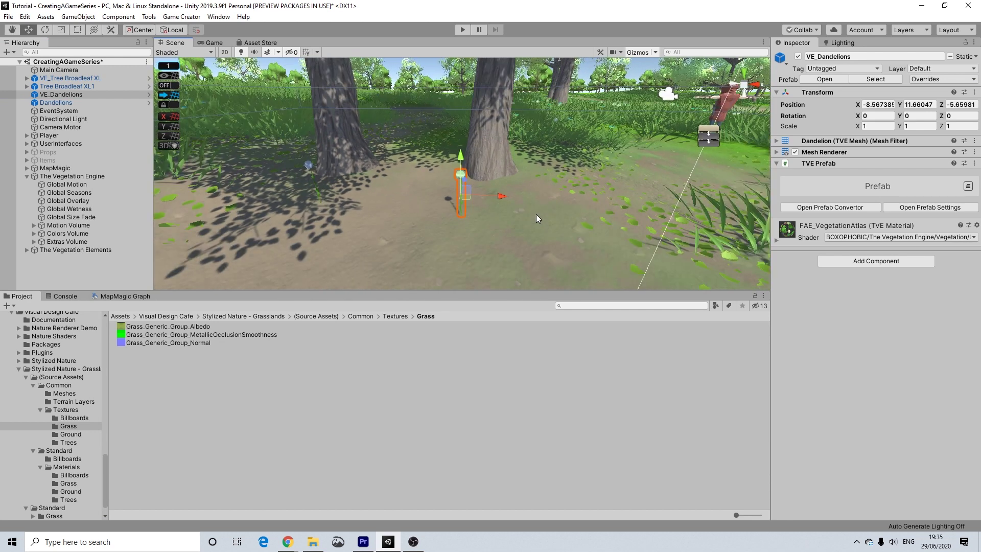
Compare the original and converted dandelions, and preview the converted one across the Global Seasons, returning the season to Summer
ctrl+click(69, 102)
key(f)
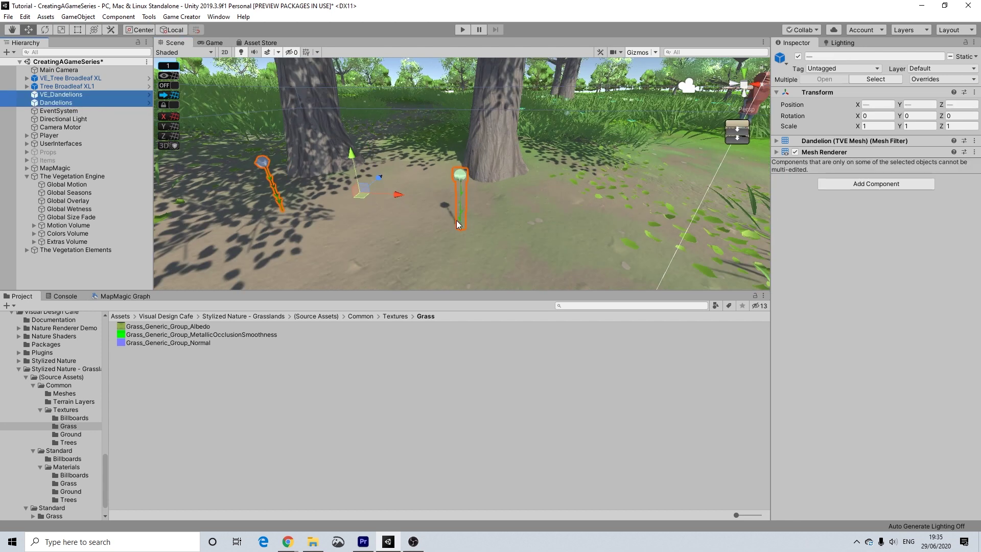
scroll(473, 225, down, 3)
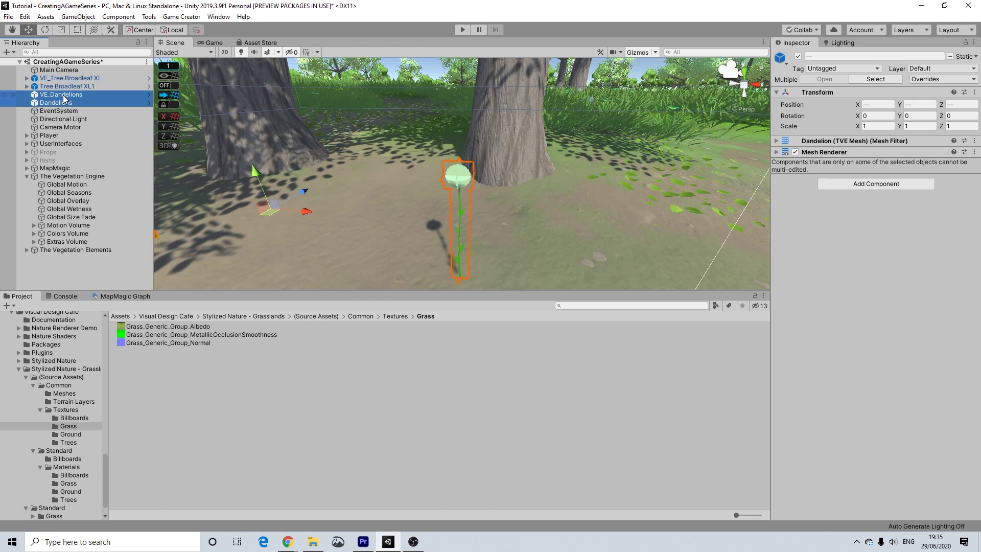
click(69, 192)
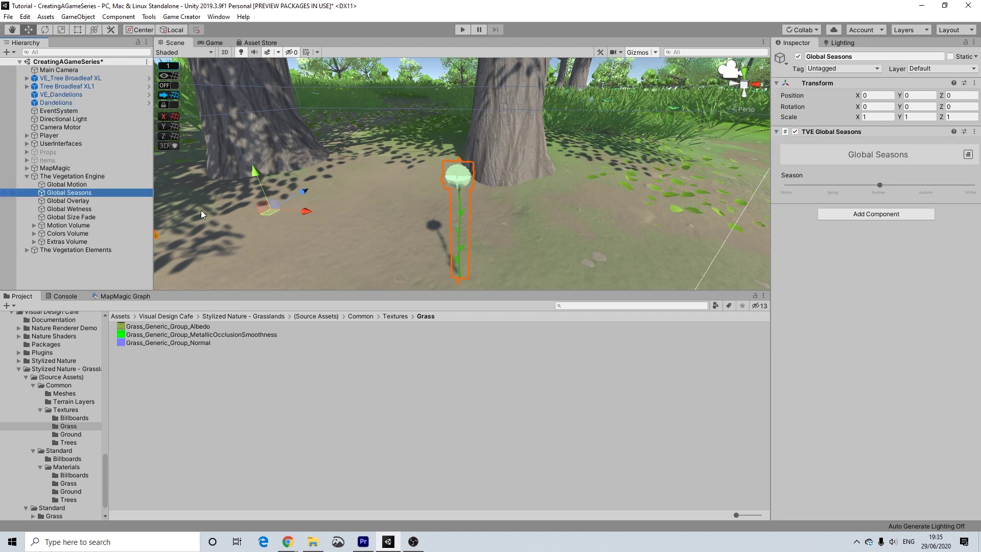
mouse_move(879, 186)
mouse_down()
mouse_move(774, 191)
mouse_move(878, 193)
mouse_up()
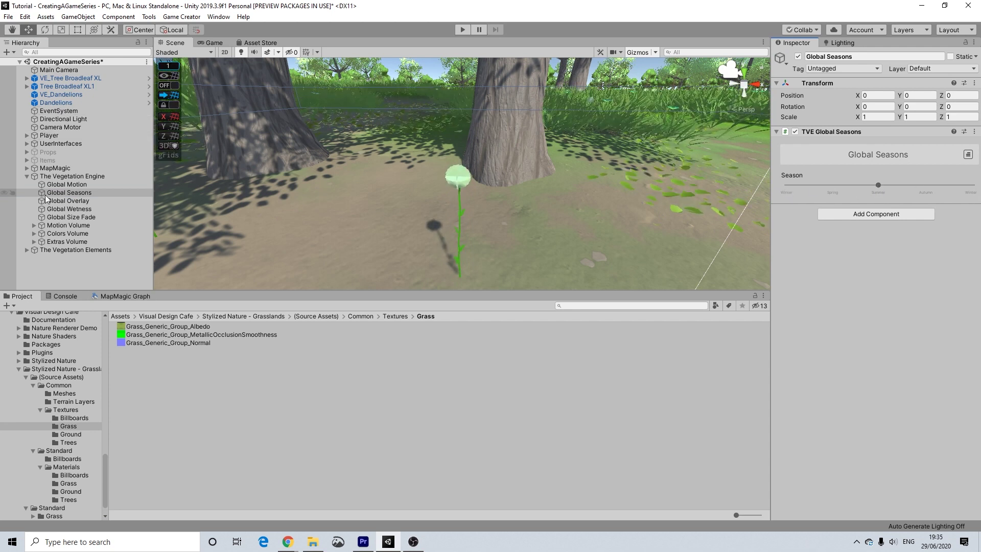
Delete the VE_Dandelions and Dandelions objects from the scene
click(66, 102)
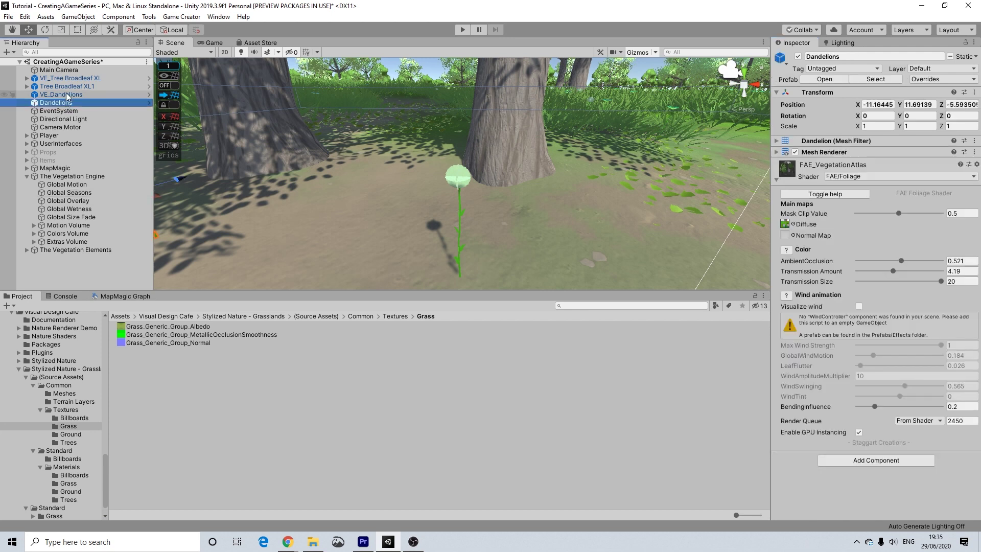
ctrl+click(66, 95)
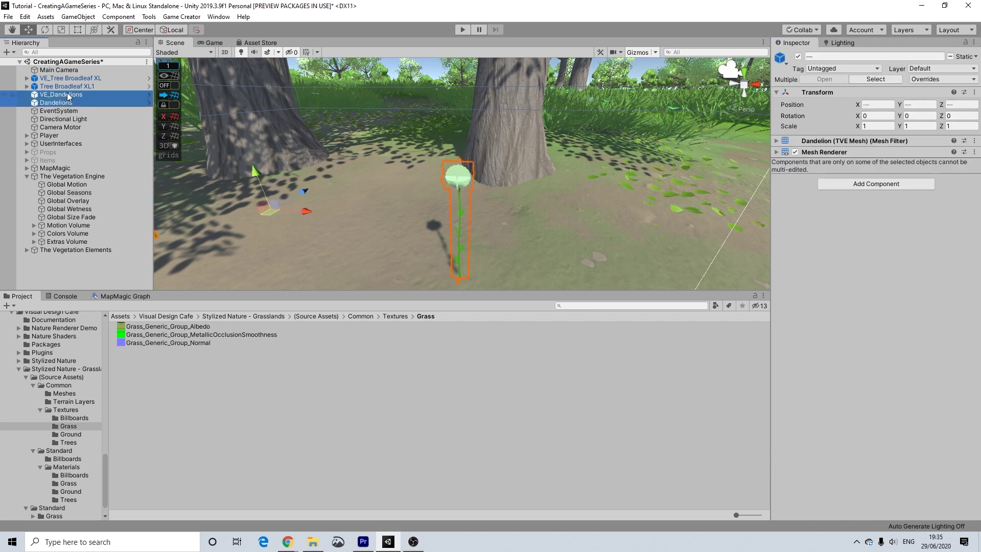
key(Delete)
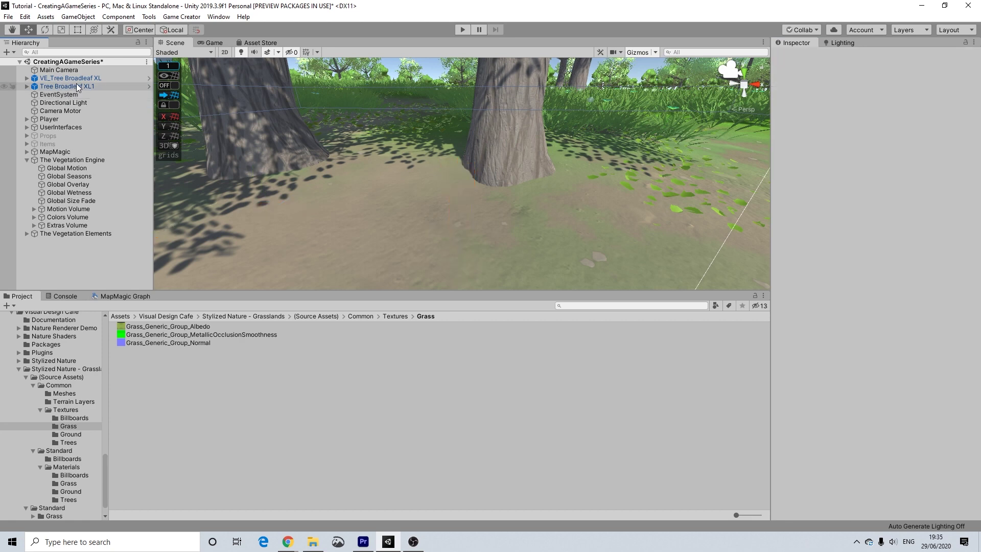
Load VE_Tree Broadleaf XL into the Prefab Converter and choose the Procedural/Tree conversion preset
click(486, 151)
key(f)
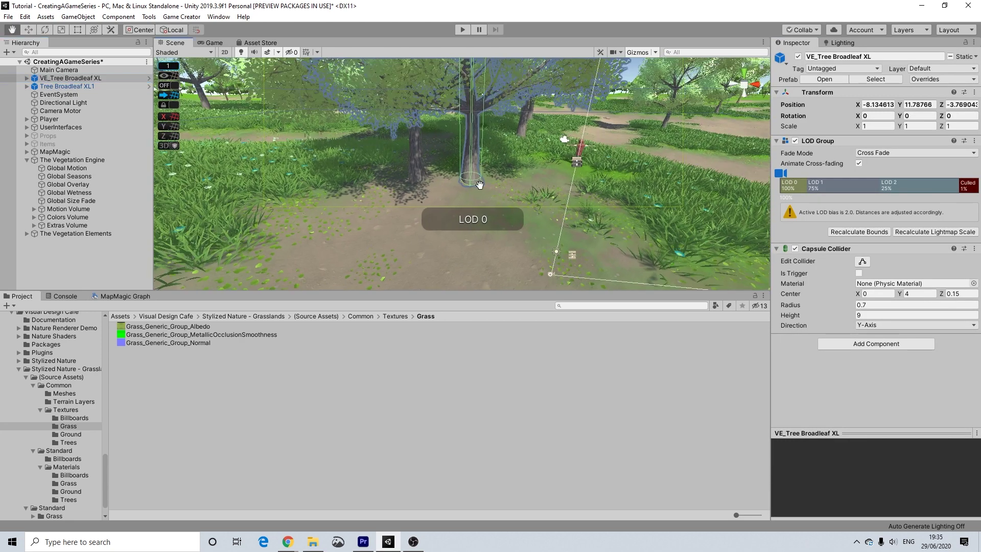
alt+drag(476, 218, 462, 159)
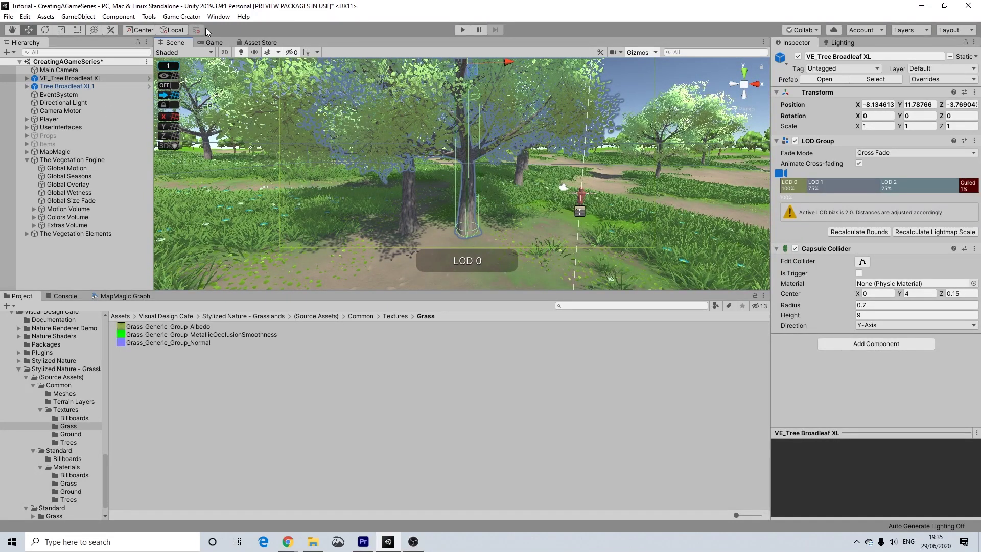
click(219, 16)
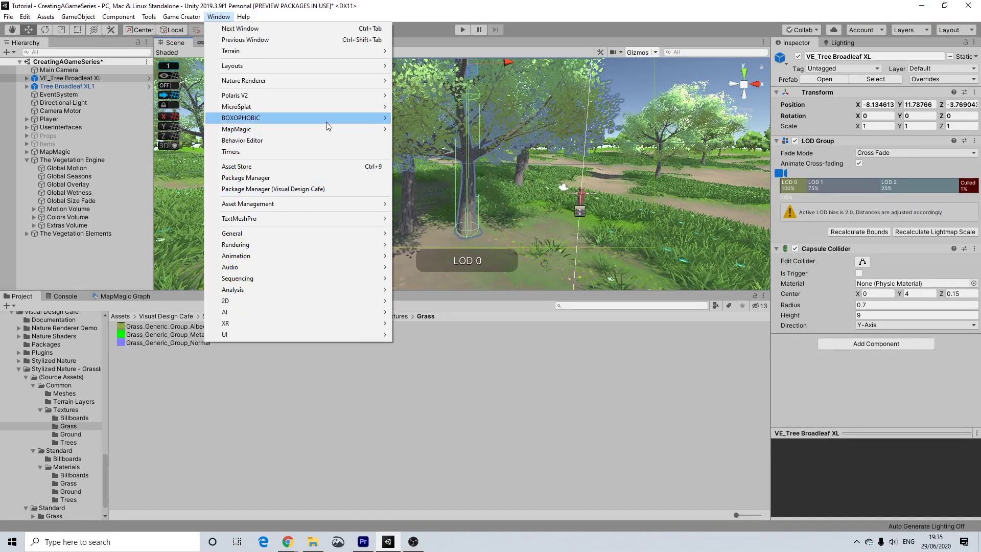
mouse_move(326, 118)
mouse_move(450, 118)
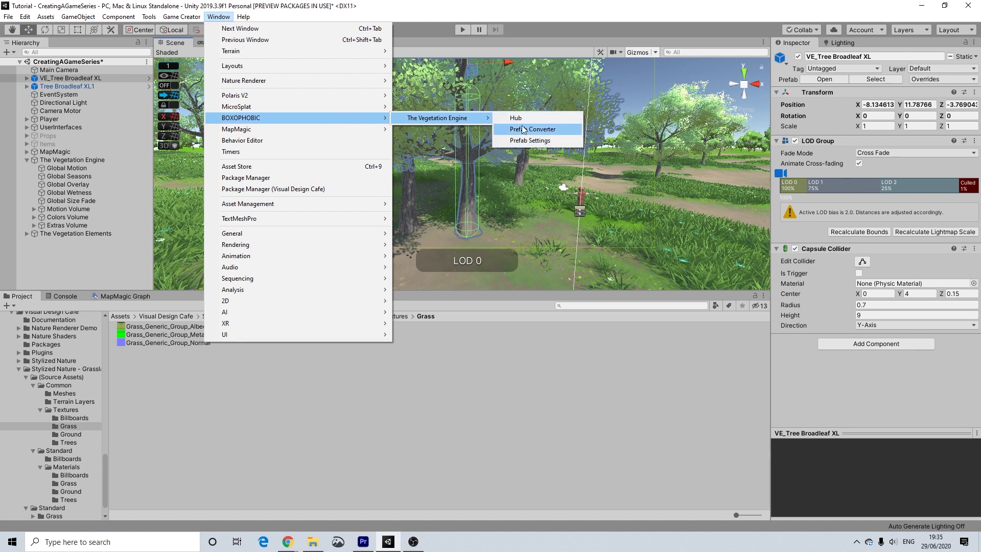
click(529, 129)
click(277, 227)
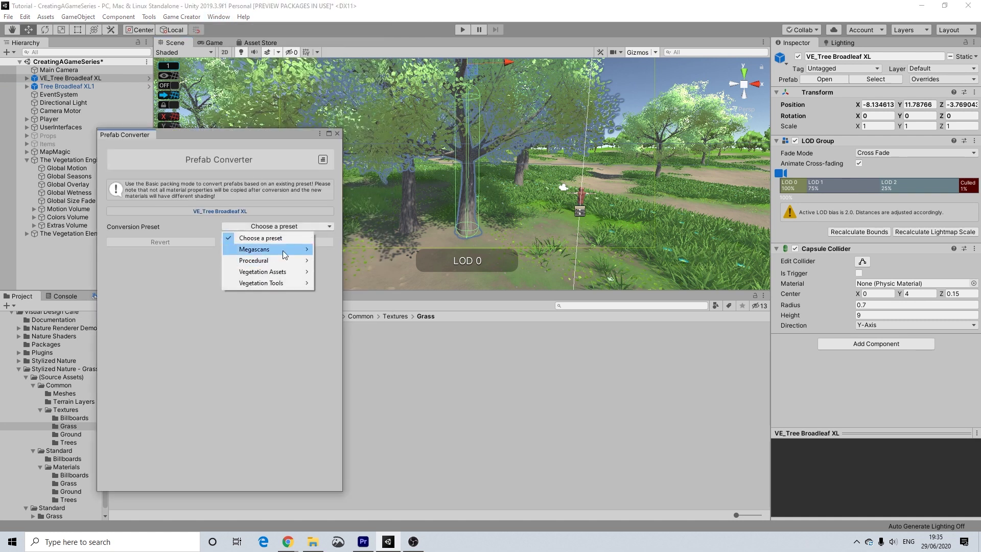
mouse_move(294, 261)
click(335, 305)
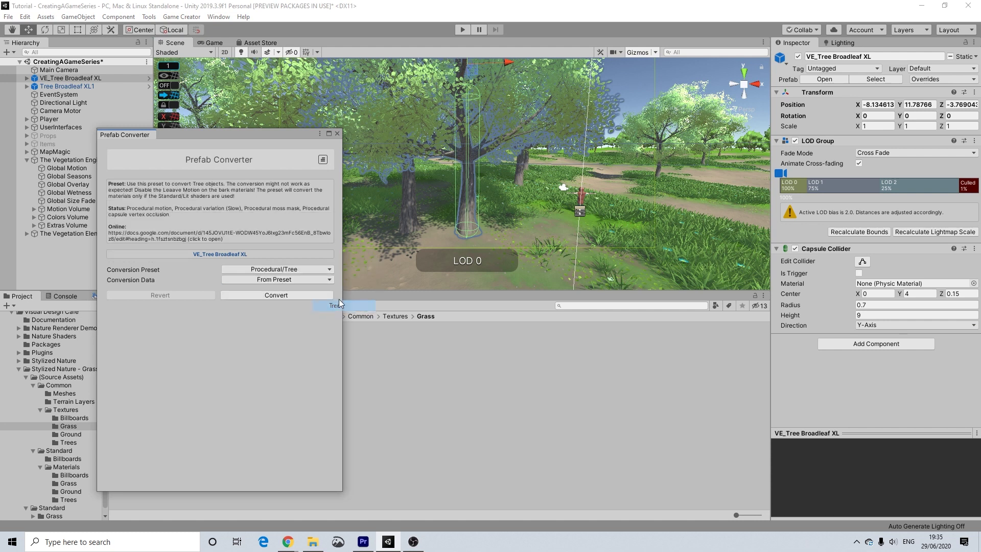
click(278, 281)
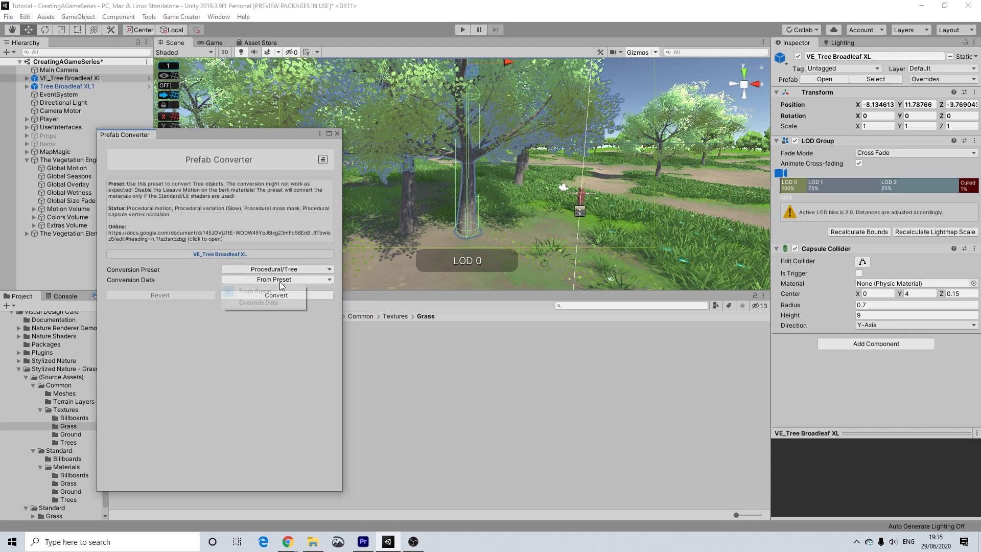
click(268, 305)
click(268, 308)
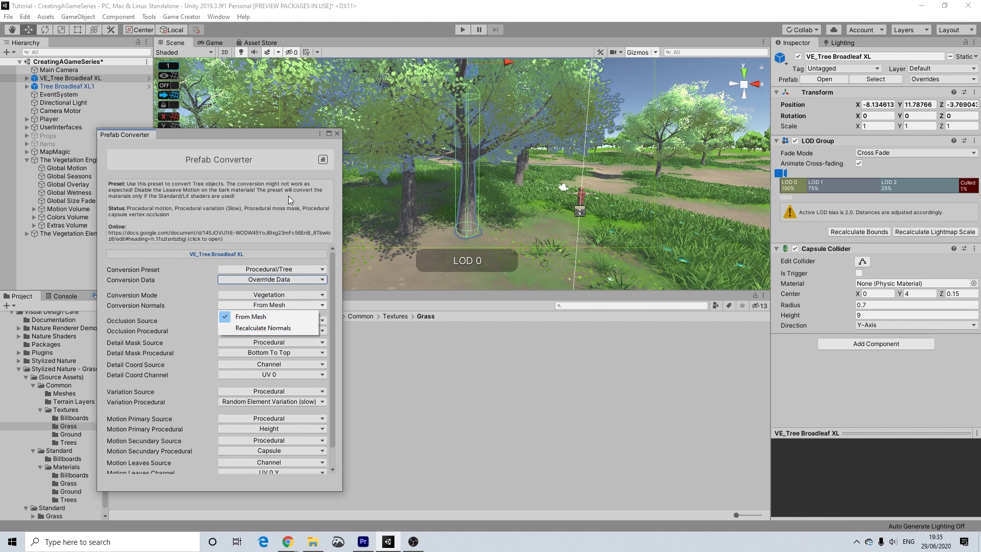
click(255, 316)
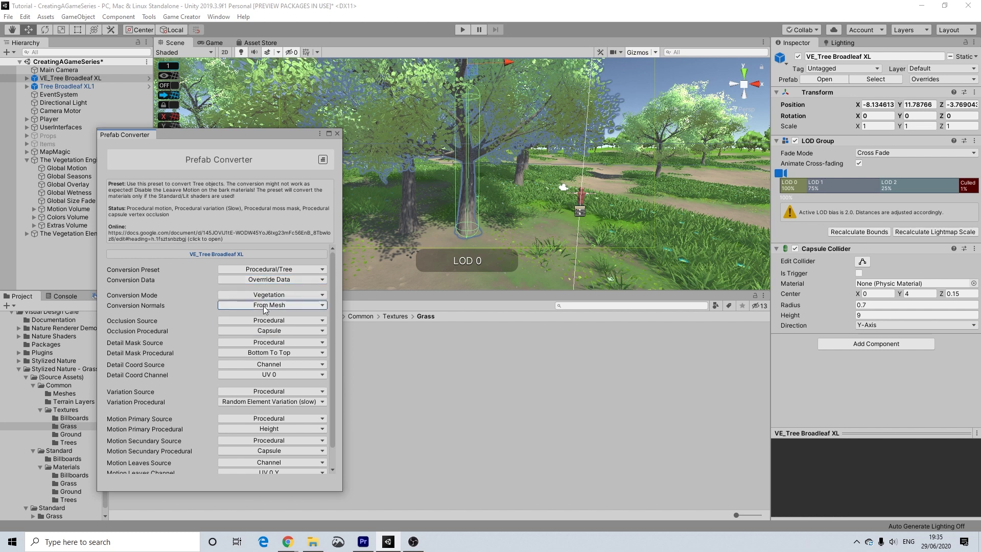
scroll(266, 307, down, 2)
scroll(267, 302, up, 2)
click(274, 282)
click(276, 292)
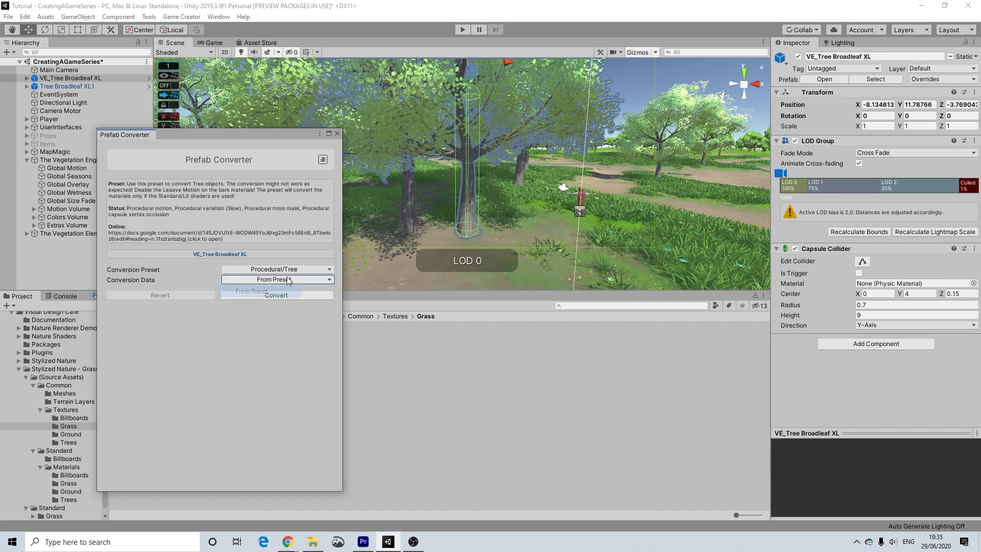
Convert VE_Tree Broadleaf XL using the Procedural/Tree preset's own conversion data
click(281, 296)
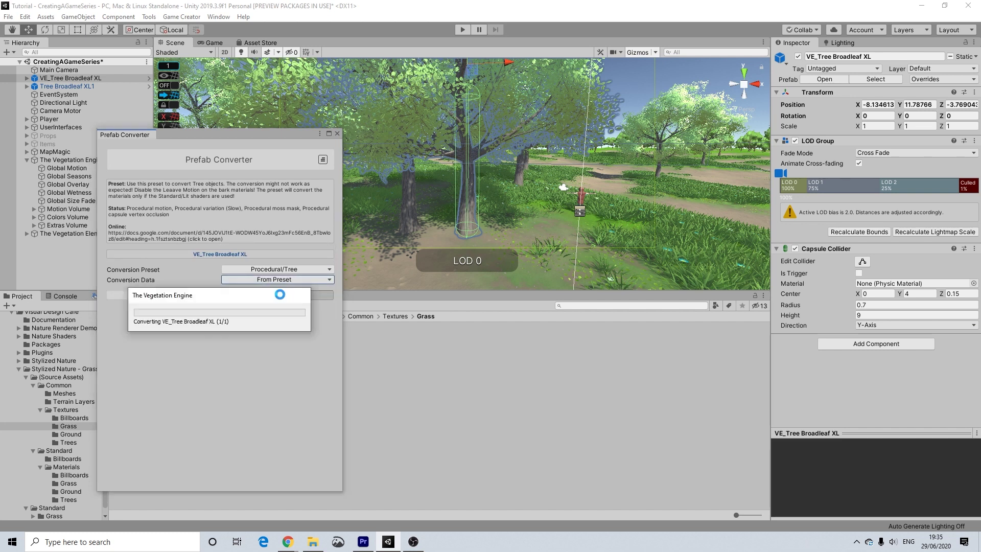
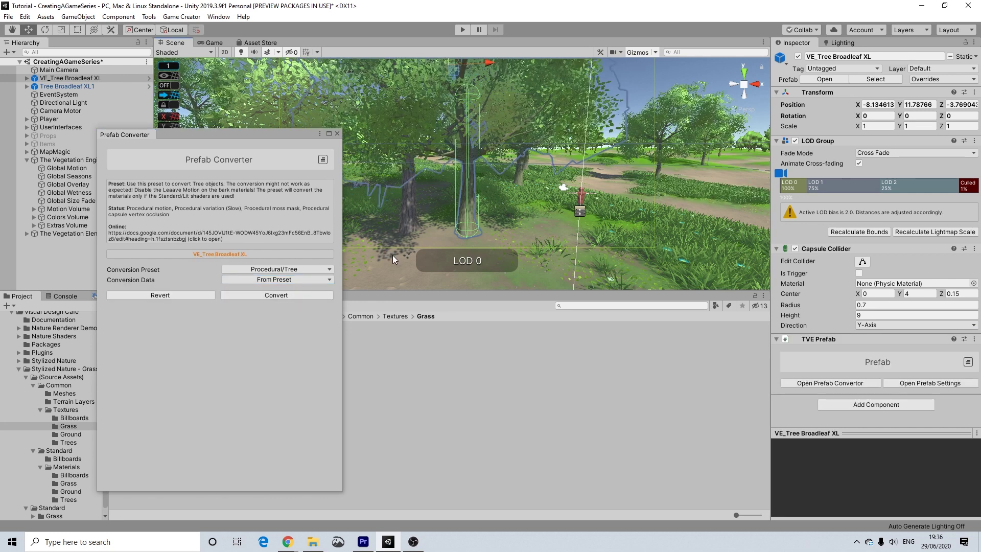
Preview the converted broadleaf tree across the Global Seasons range, ending back at Summer
click(337, 134)
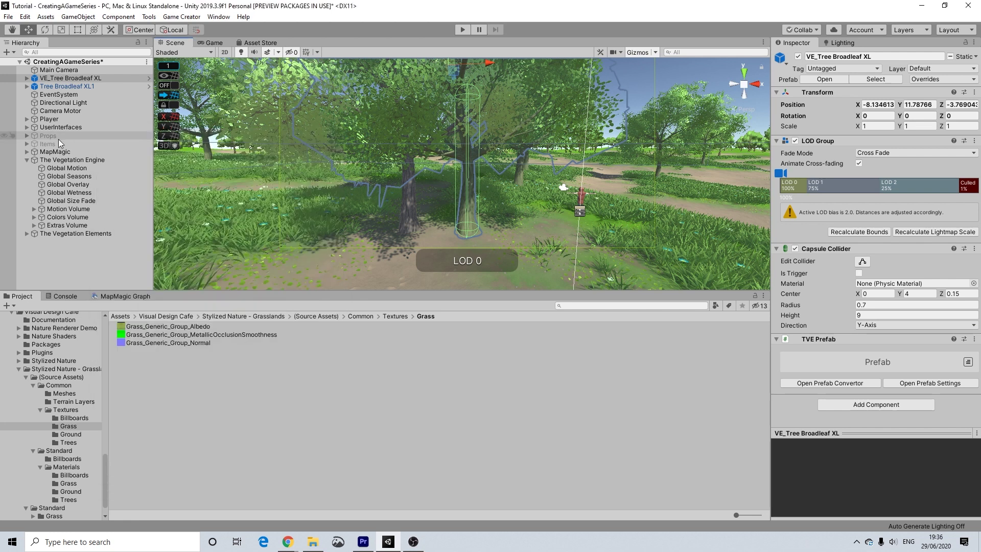
click(79, 179)
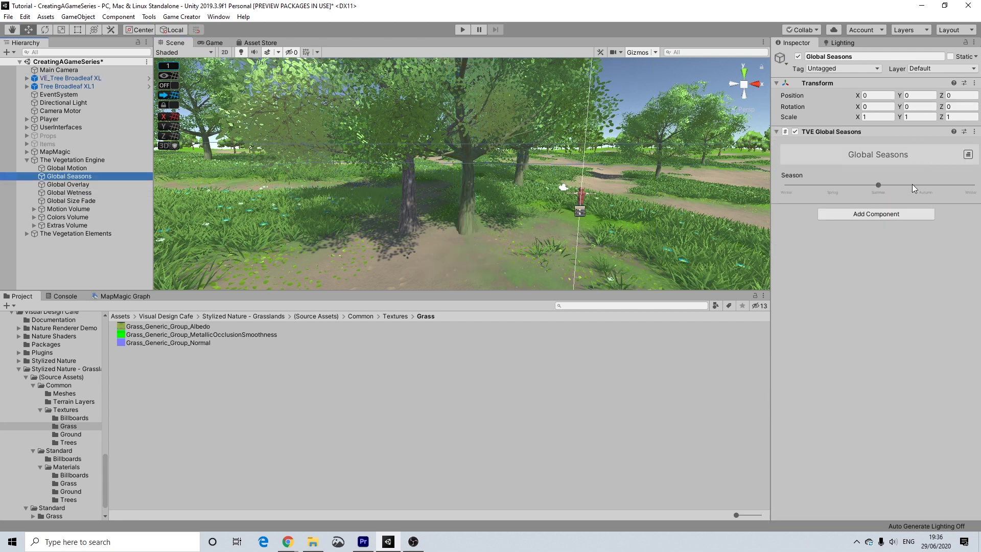
drag(878, 185, 980, 209)
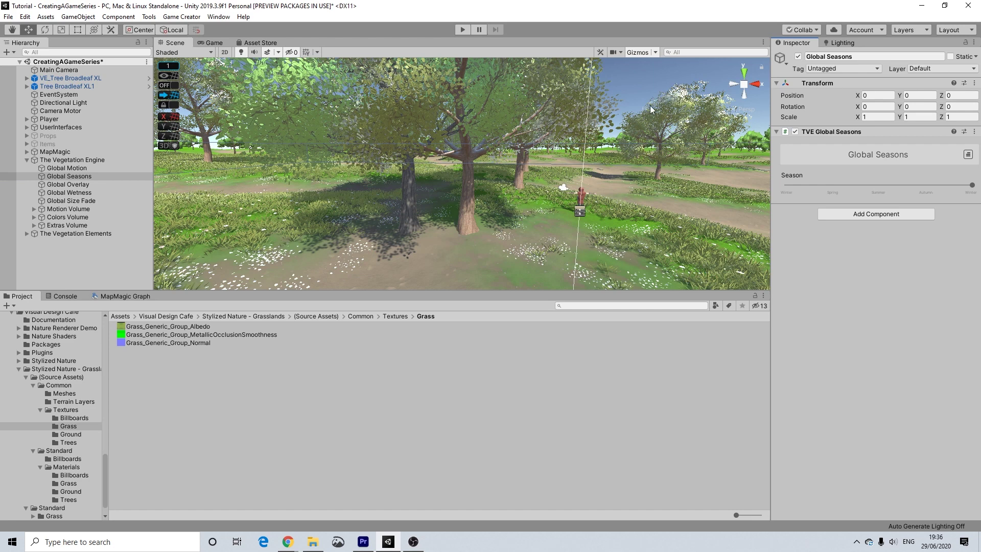
drag(973, 185, 666, 185)
drag(788, 184, 877, 185)
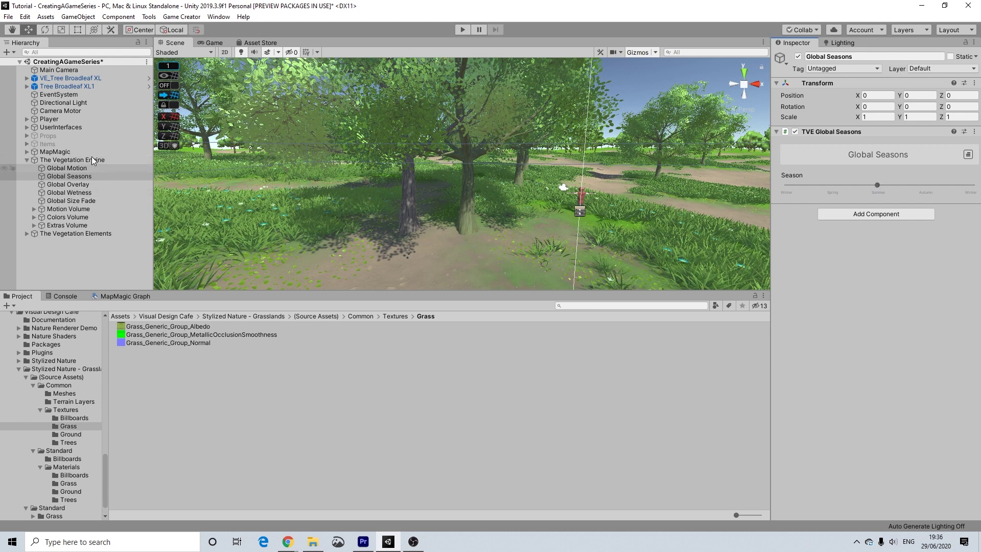
Delete the VE_Tree Broadleaf XL and Tree Broadleaf XL1 objects from the scene
click(79, 87)
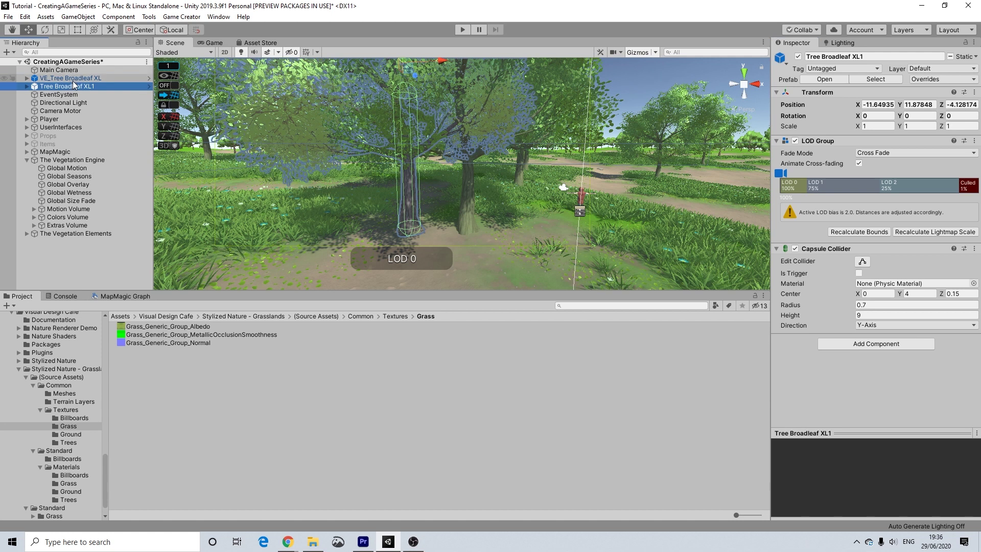
ctrl+click(75, 80)
key(Delete)
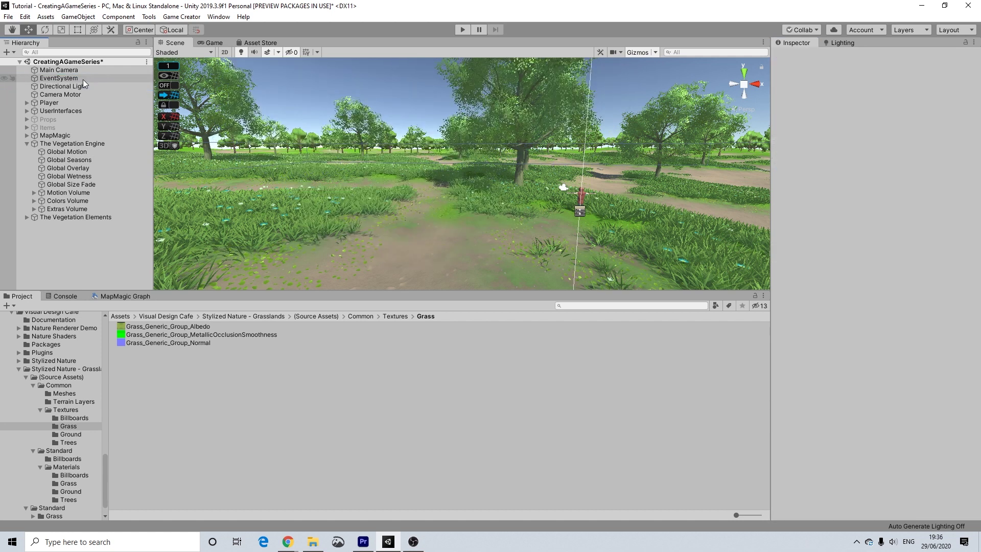
Load the VE_Grass Generic Group Medium prefab into the Prefab Converter and revert its existing conversion
click(117, 297)
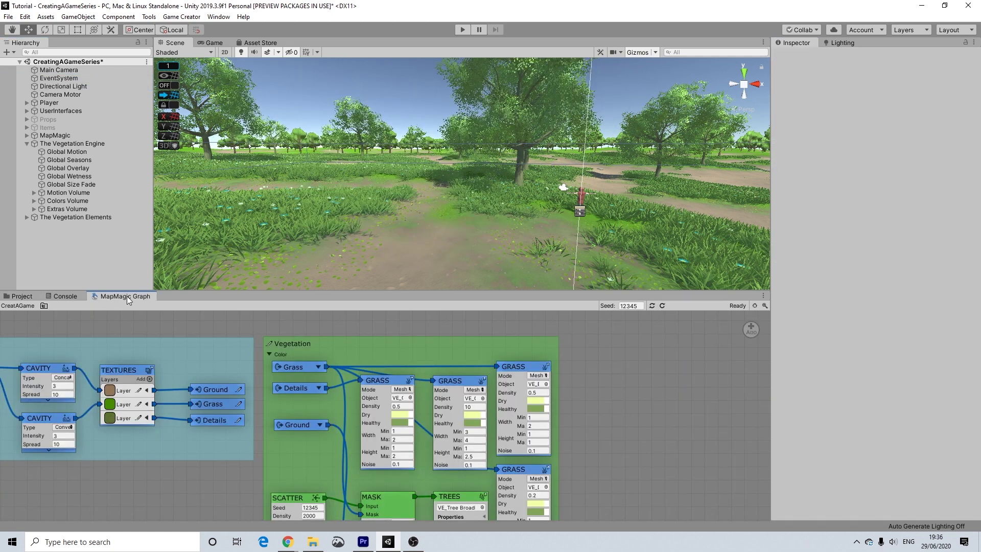
click(22, 297)
click(204, 361)
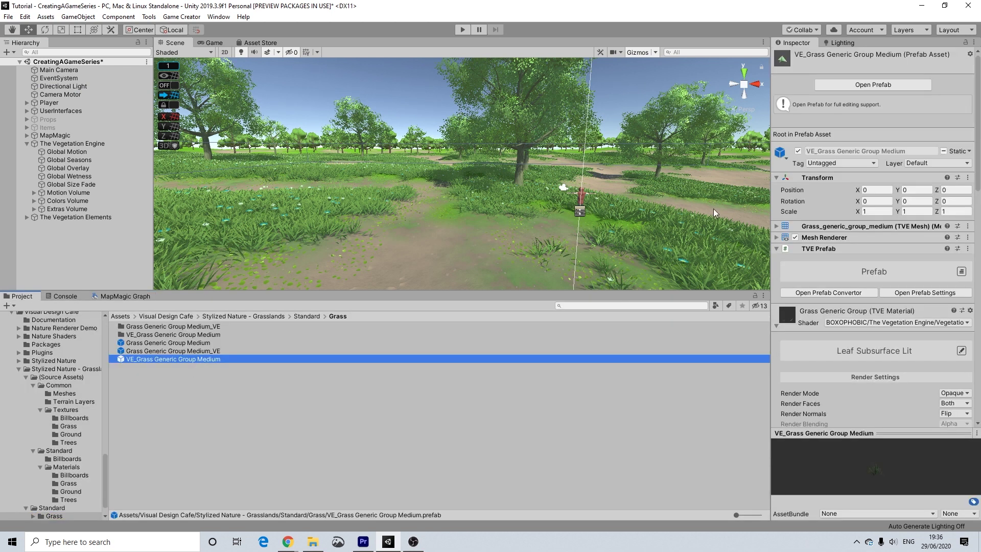
scroll(927, 350, down, 5)
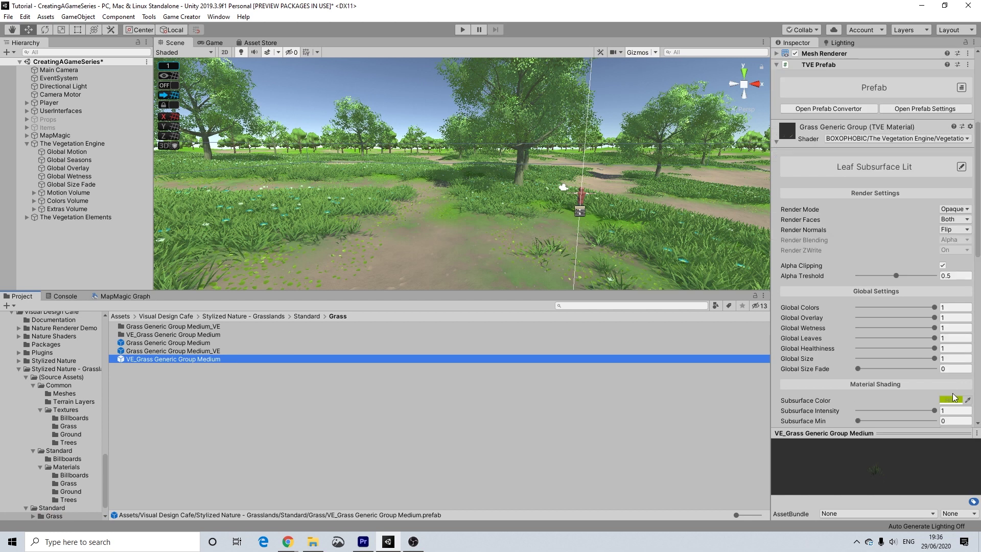
scroll(954, 398, down, 5)
scroll(937, 299, up, 15)
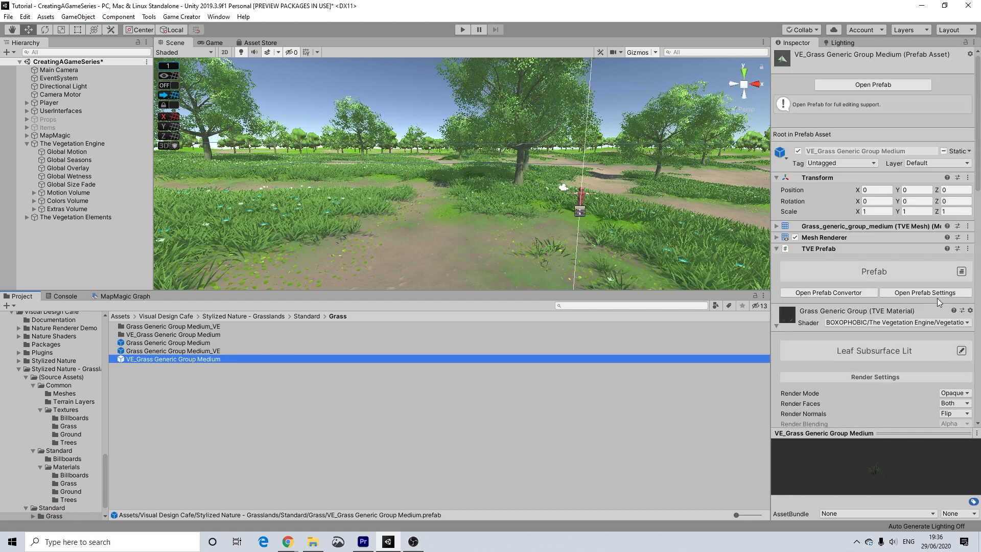
click(822, 293)
click(184, 241)
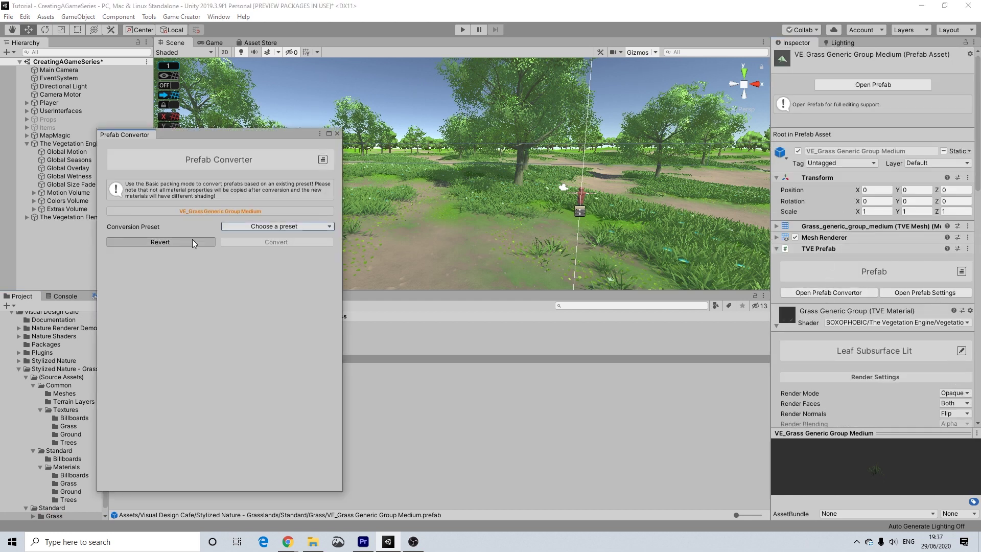
Convert VE_Grass Generic Group Medium with the Procedural/Grass preset and close the Prefab Converter
click(256, 226)
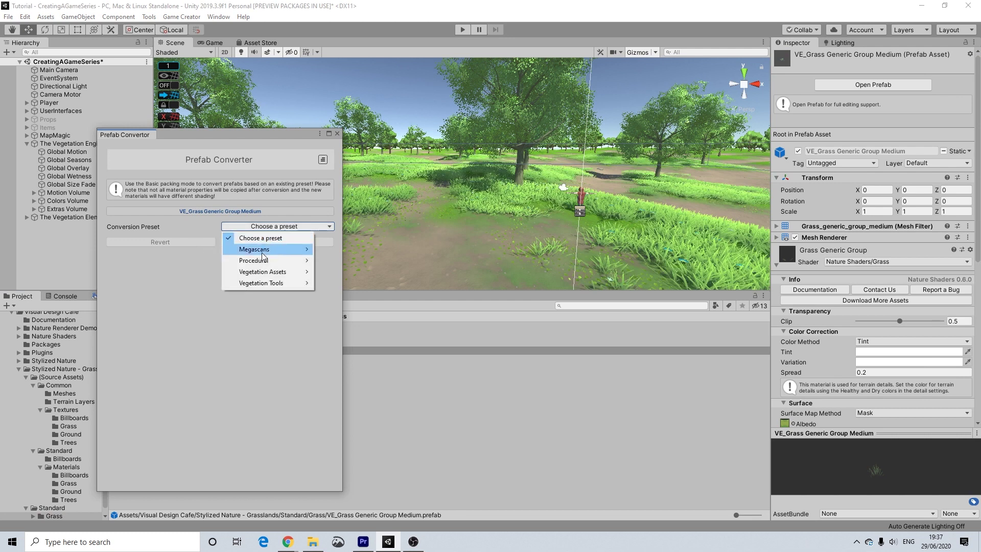
mouse_move(269, 261)
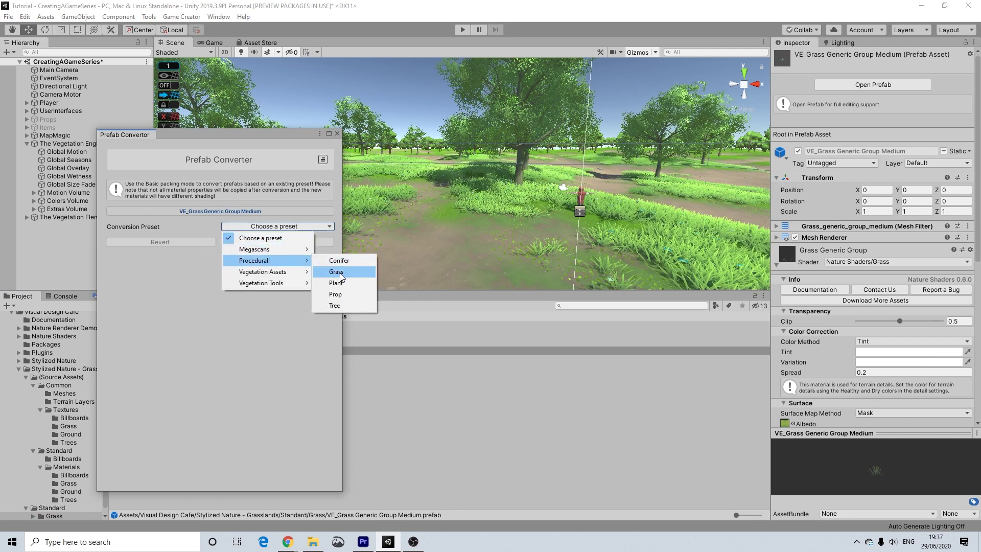
click(338, 272)
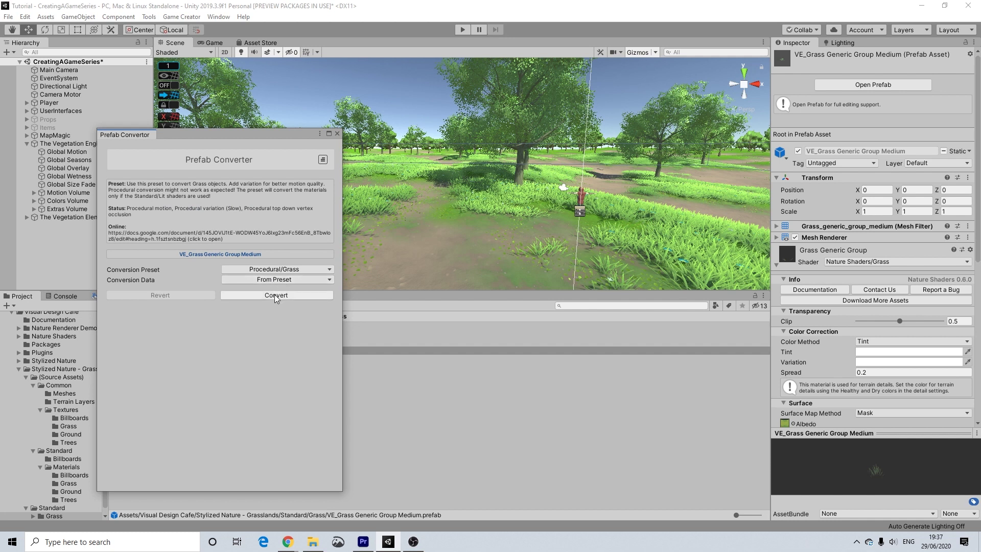
click(276, 296)
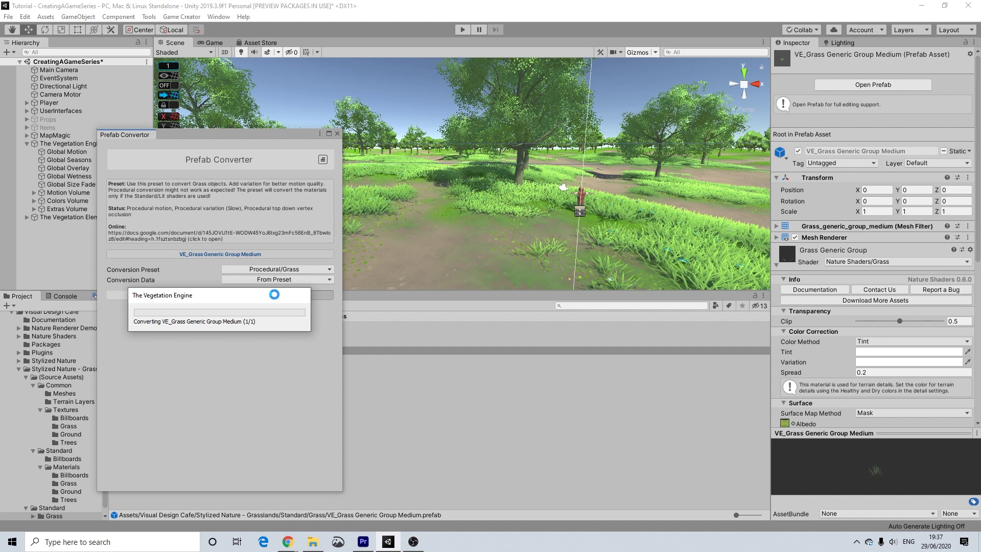
click(337, 134)
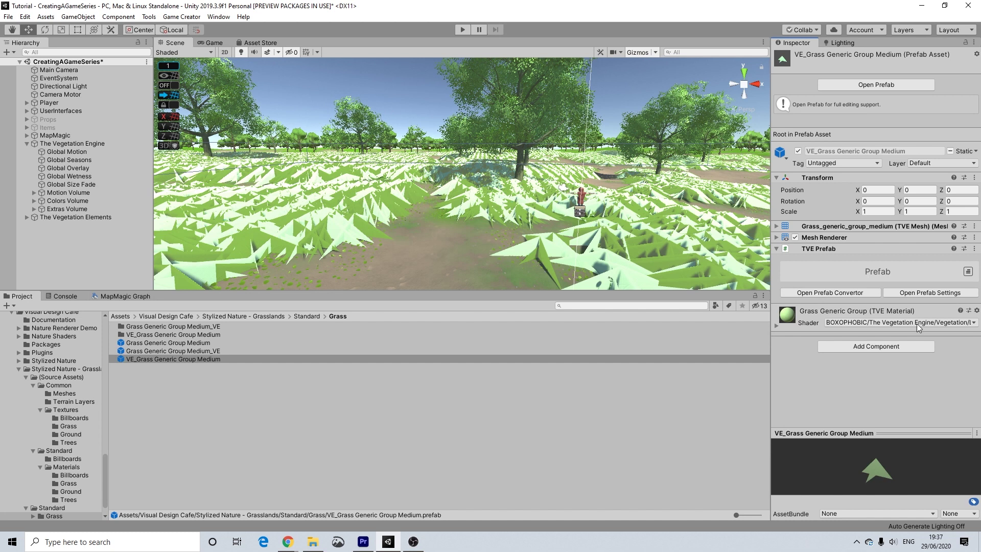
Place a VE_Grass Generic Group Medium copy in the scene and locate the original grass prefab's albedo texture
click(164, 343)
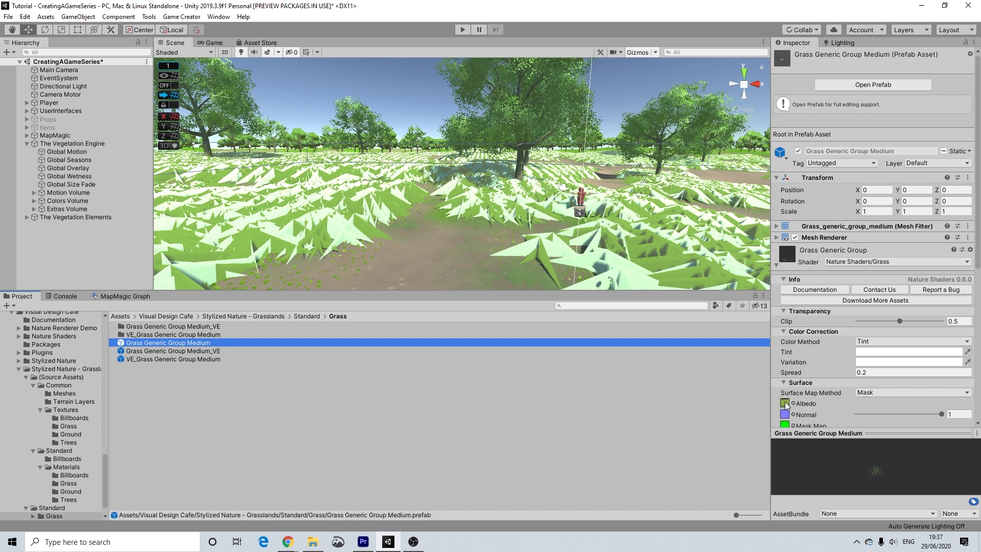
drag(326, 346, 425, 265)
click(203, 344)
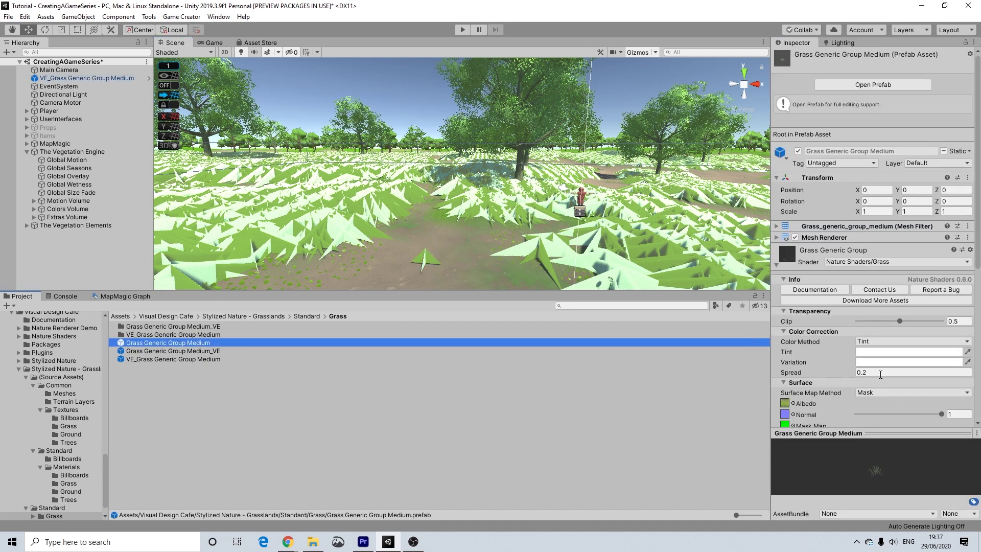
click(785, 404)
Assign Grass_Generic_Group_Albedo as the placed grass material's Main Albedo and delete that grass copy from the scene
click(101, 80)
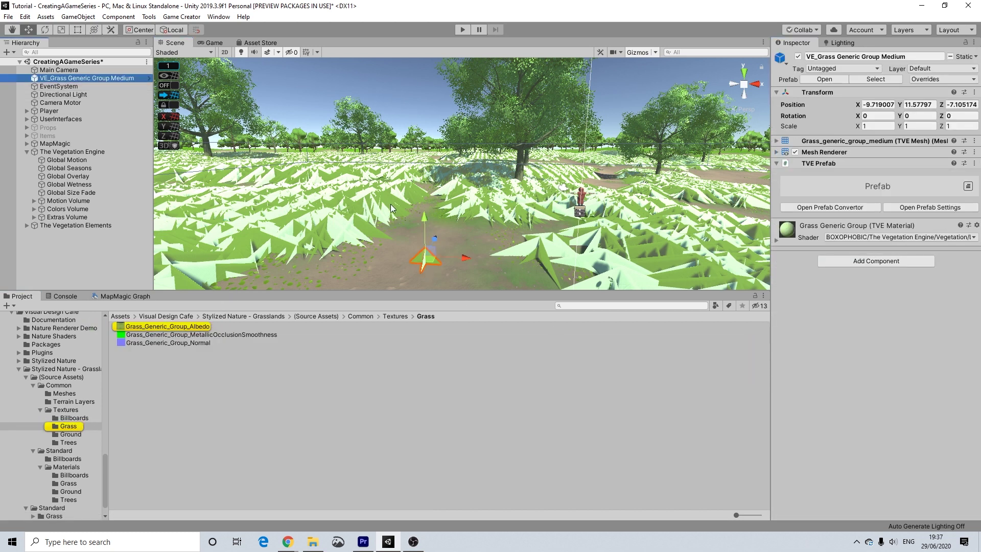
click(777, 240)
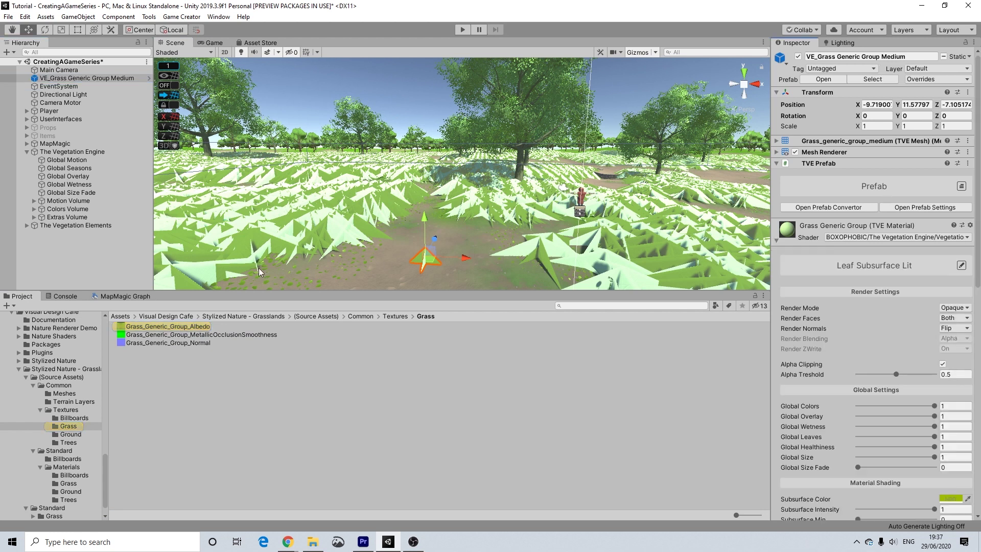
mouse_move(200, 329)
mouse_down()
mouse_move(934, 460)
mouse_move(905, 525)
mouse_move(918, 517)
mouse_move(959, 319)
mouse_up()
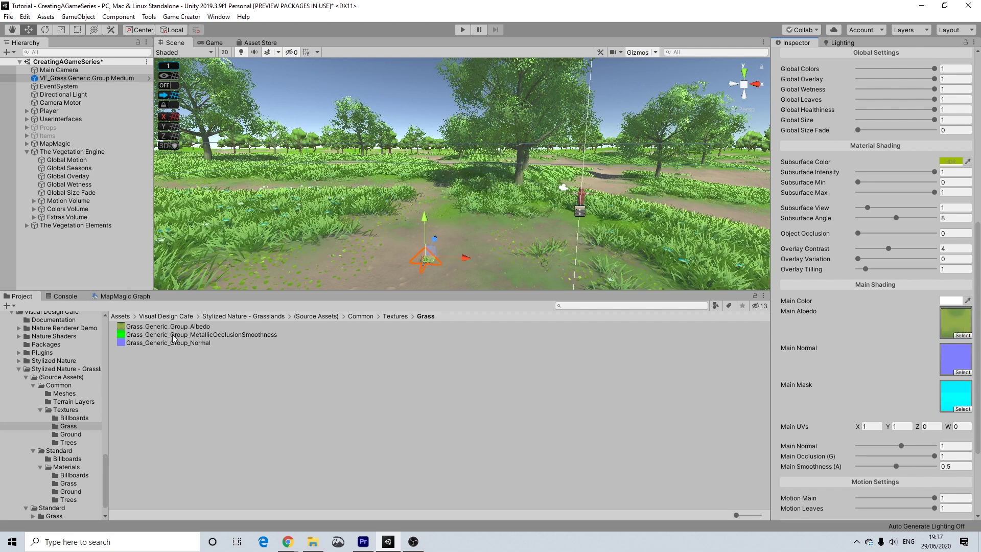
click(94, 79)
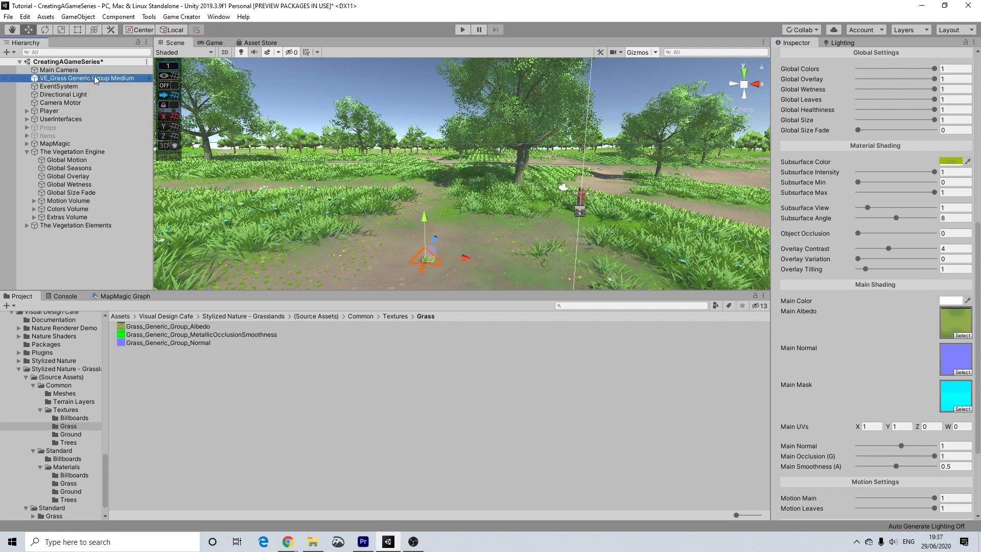
key(Delete)
Inspect the converted grass around the player up close and preview it with Global Seasons, leaving the season at Summer
key(w)
mouse_move(486, 220)
right_down()
mouse_move(527, 230)
mouse_move(494, 239)
mouse_move(586, 216)
mouse_move(468, 225)
right_up()
click(69, 159)
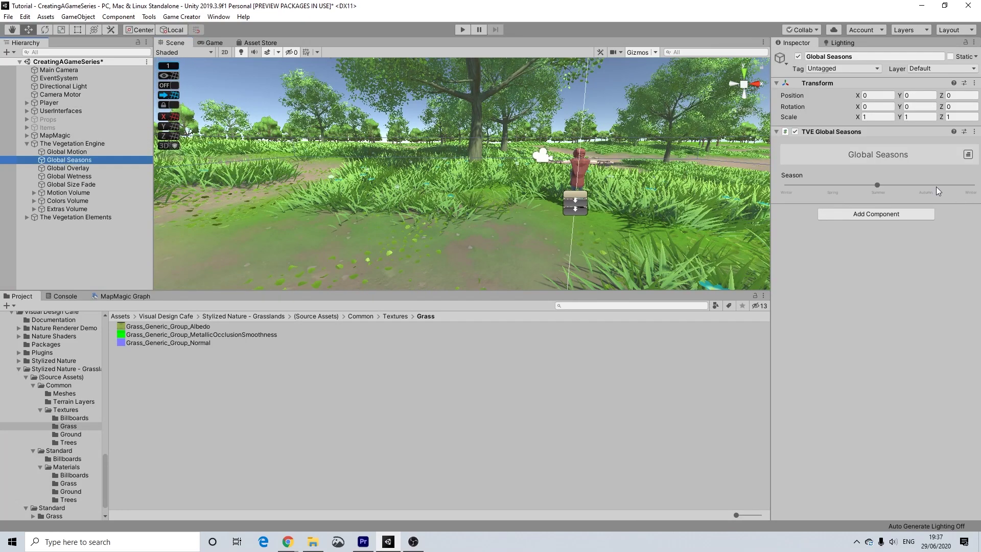
mouse_move(875, 186)
mouse_down()
mouse_move(980, 191)
mouse_move(775, 174)
mouse_move(880, 183)
mouse_up()
middle_drag(583, 153, 489, 203)
scroll(464, 200, down, 3)
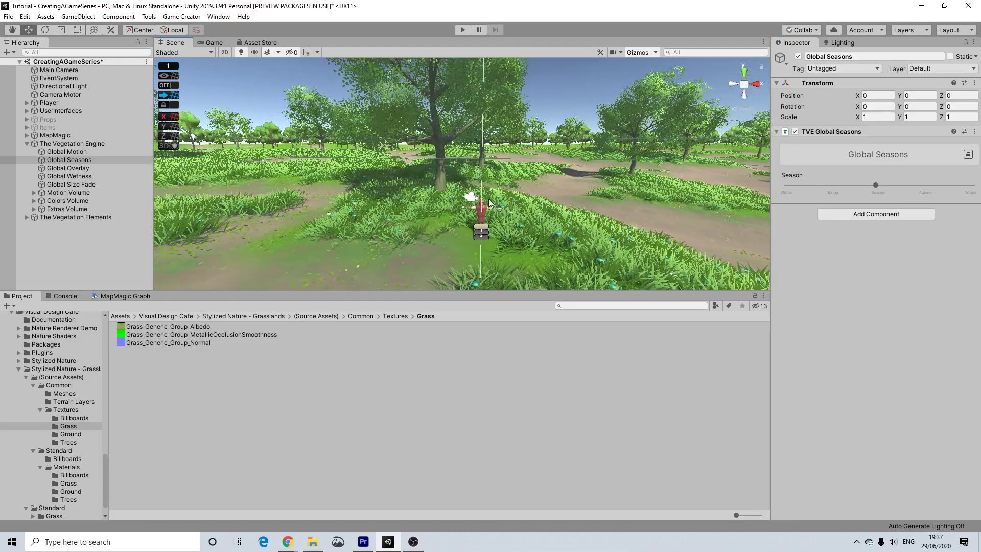
scroll(488, 203, up, 3)
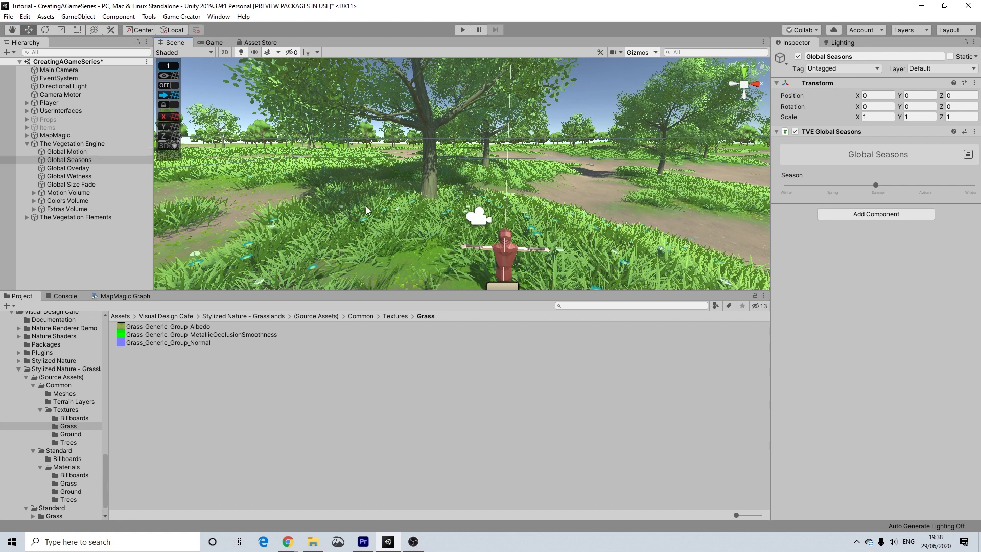
Locate the VE_Tree Broadleaf XL prefab used by the MapMagic Trees node and open its Prefab Settings
click(141, 297)
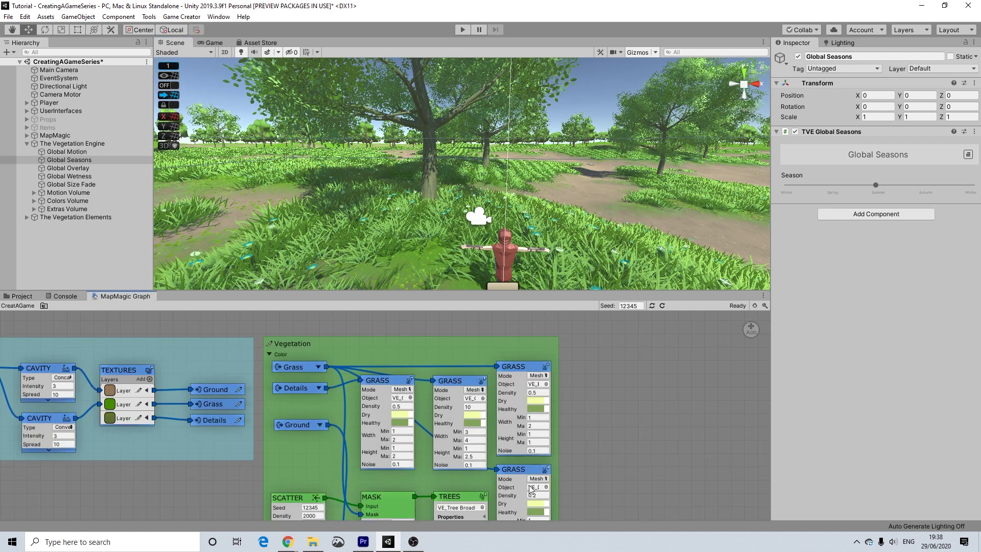
scroll(534, 491, down, 2)
middle_drag(577, 472, 583, 356)
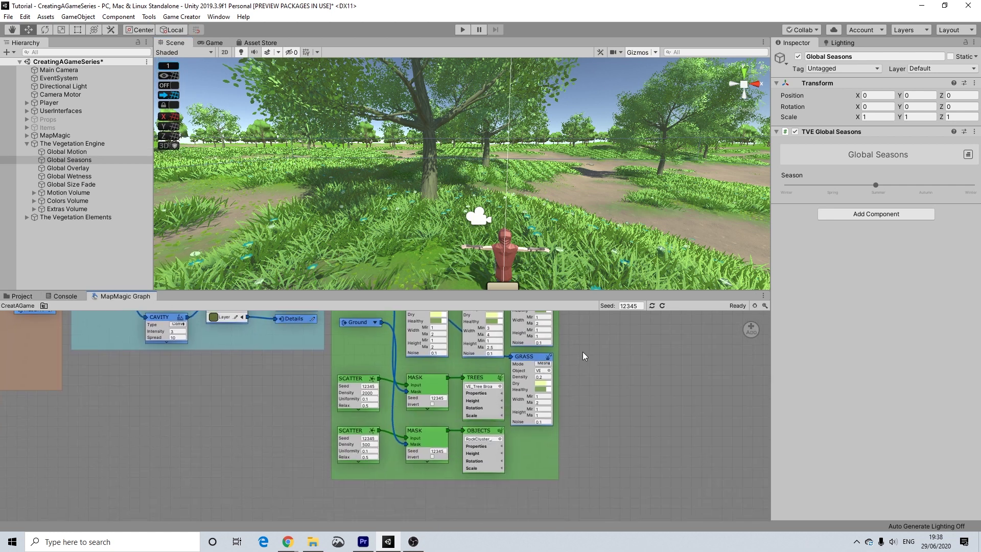
click(20, 298)
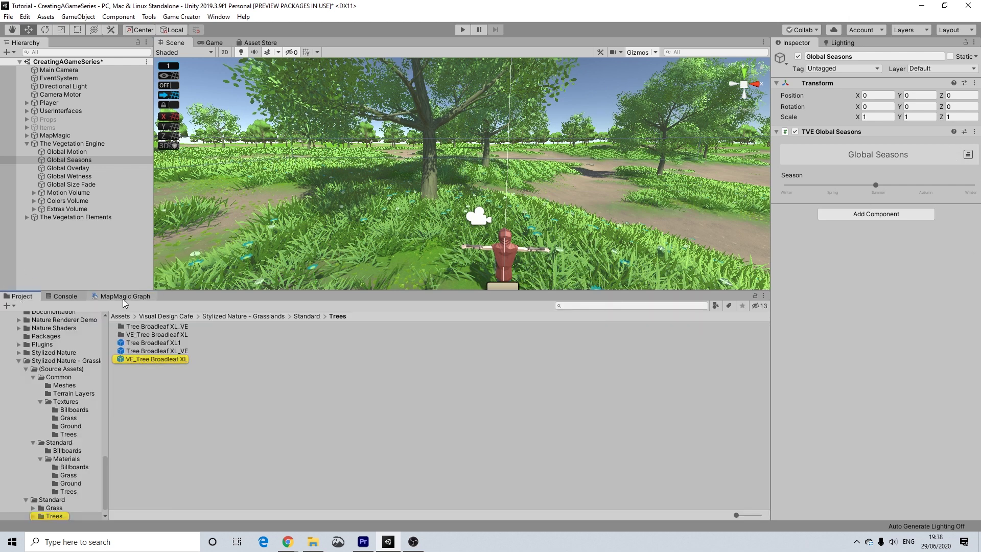
click(157, 360)
scroll(839, 362, down, 3)
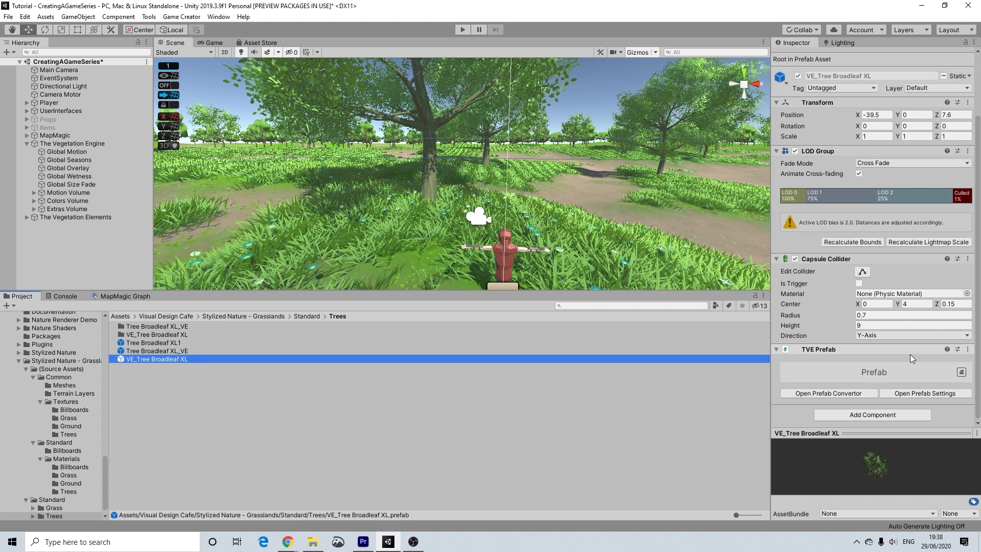
click(926, 394)
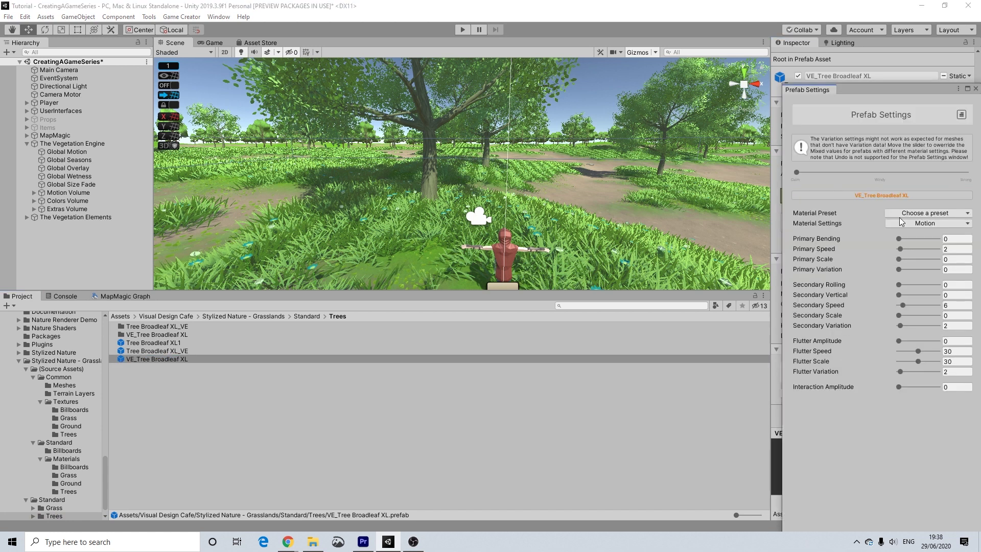
Apply the Motion/Tree Standard material preset to VE_Tree Broadleaf XL and set Flutter Amplitude to 0
click(922, 225)
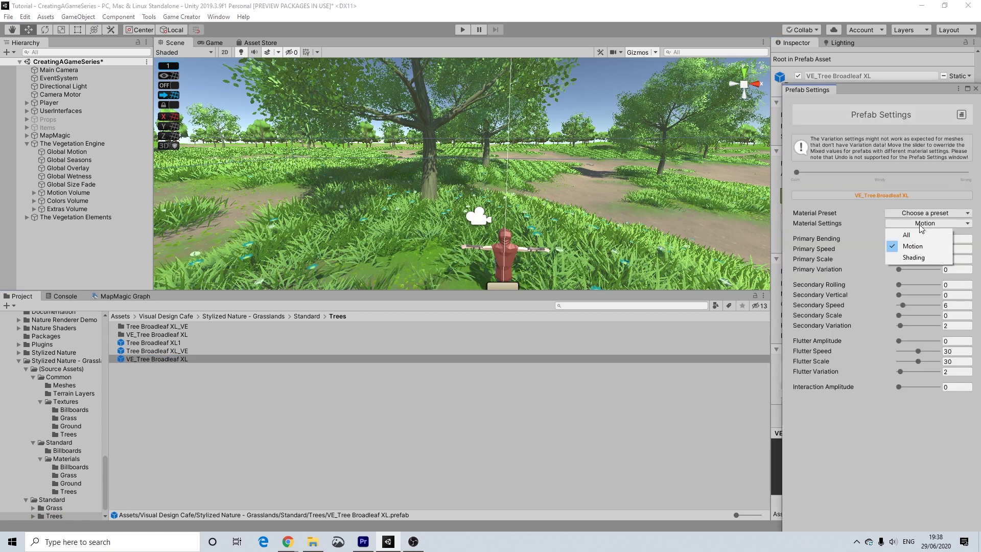
click(923, 214)
click(923, 214)
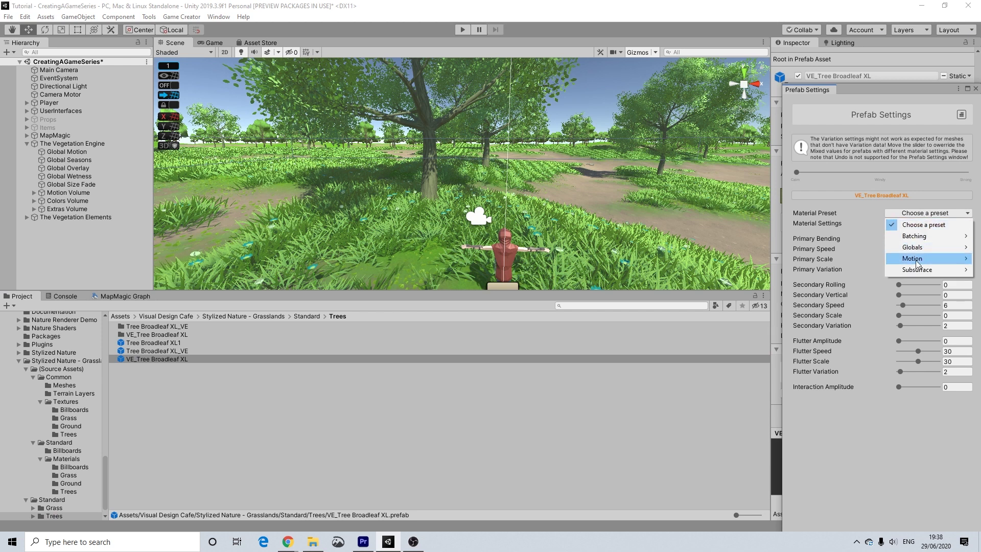
mouse_move(917, 262)
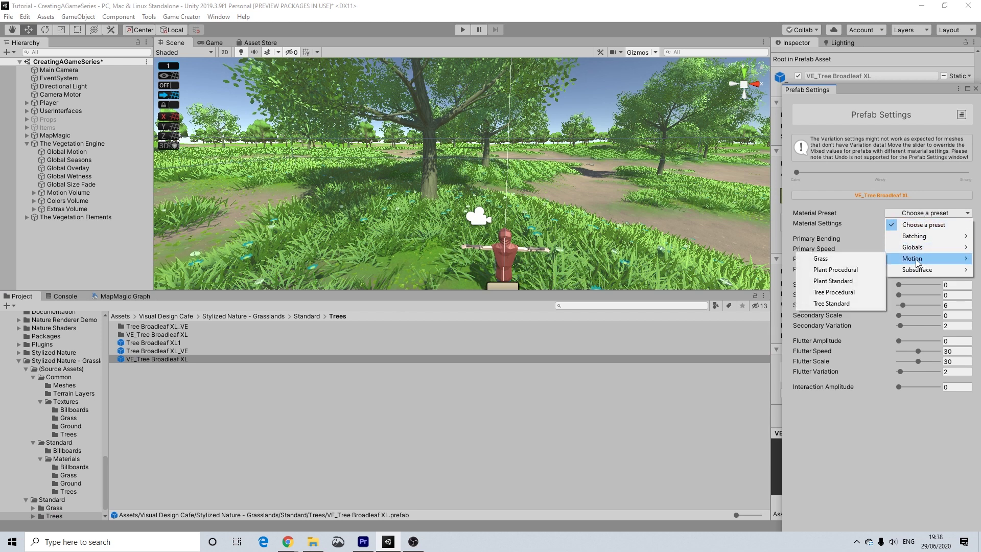
click(833, 304)
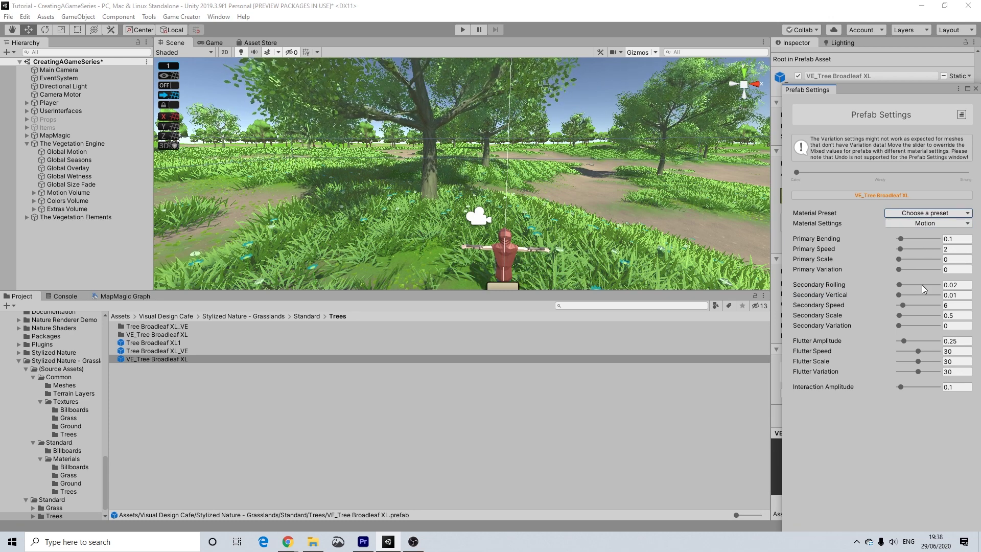
drag(904, 341, 846, 342)
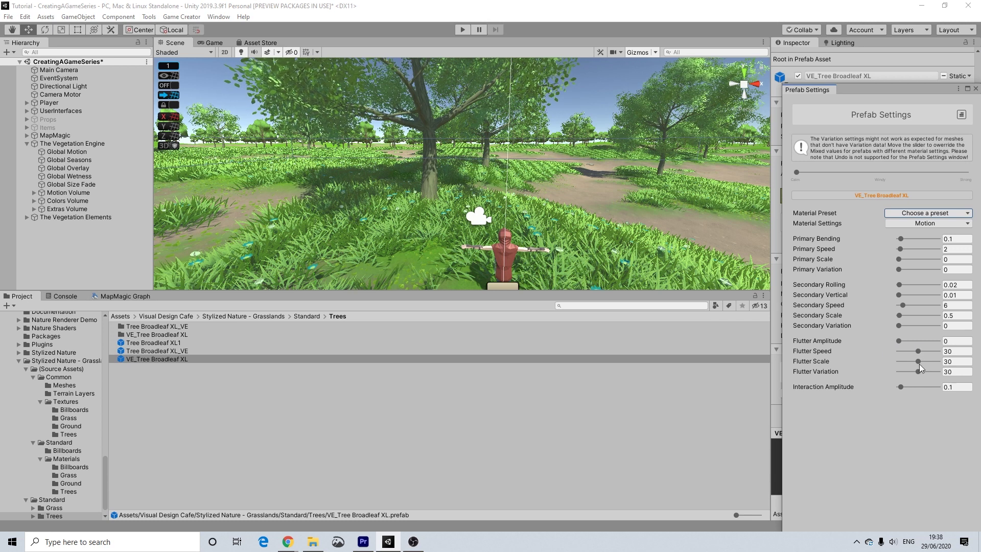
click(959, 387)
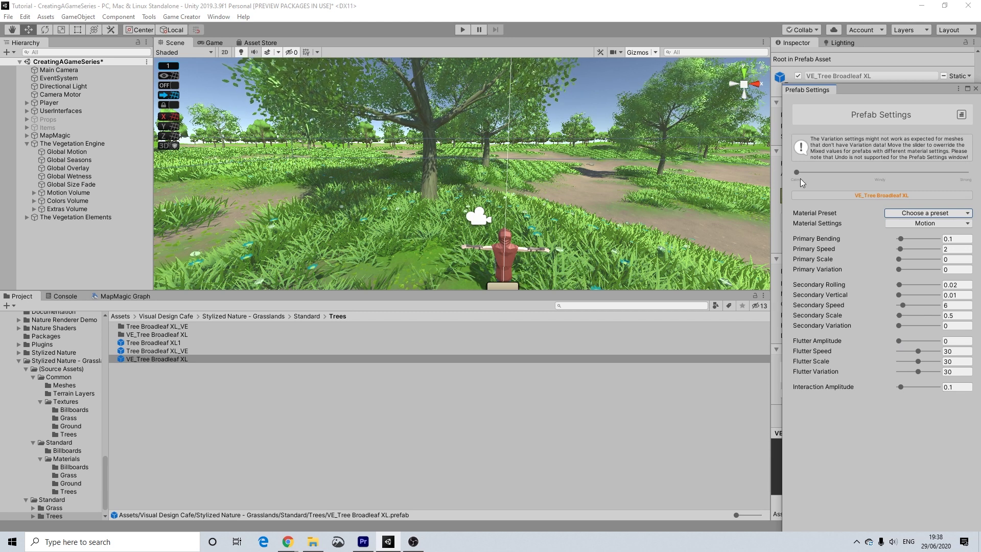
drag(797, 173, 717, 176)
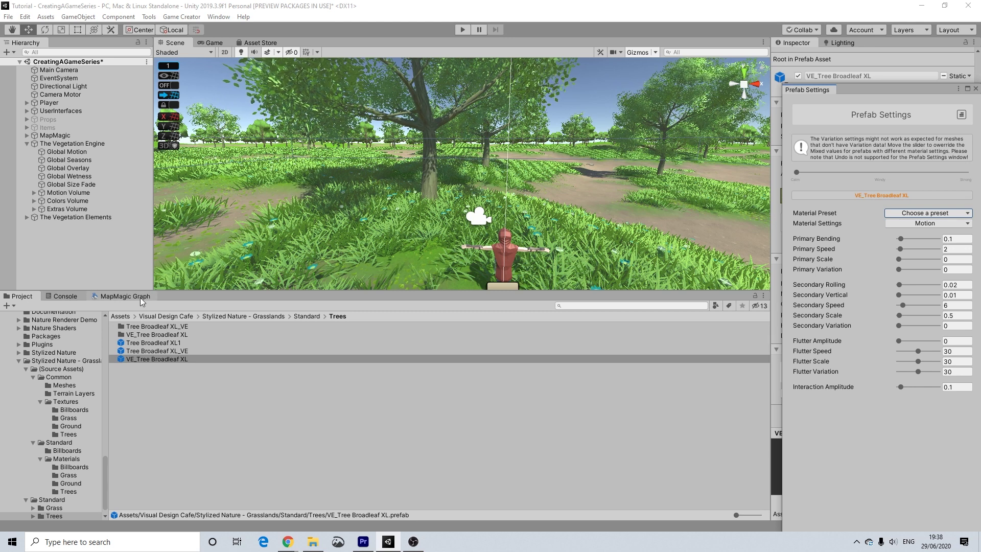
Place a copy of the VE_Tree Broadleaf XL prefab near the player and select its tree_Broadleaf_XL1_LOD0 child
drag(839, 87, 486, 82)
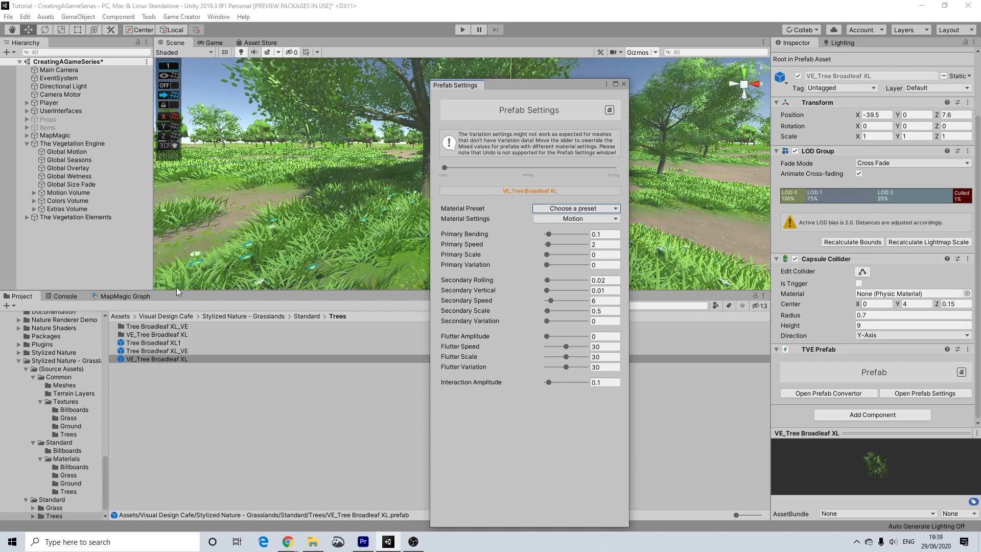
drag(168, 358, 235, 217)
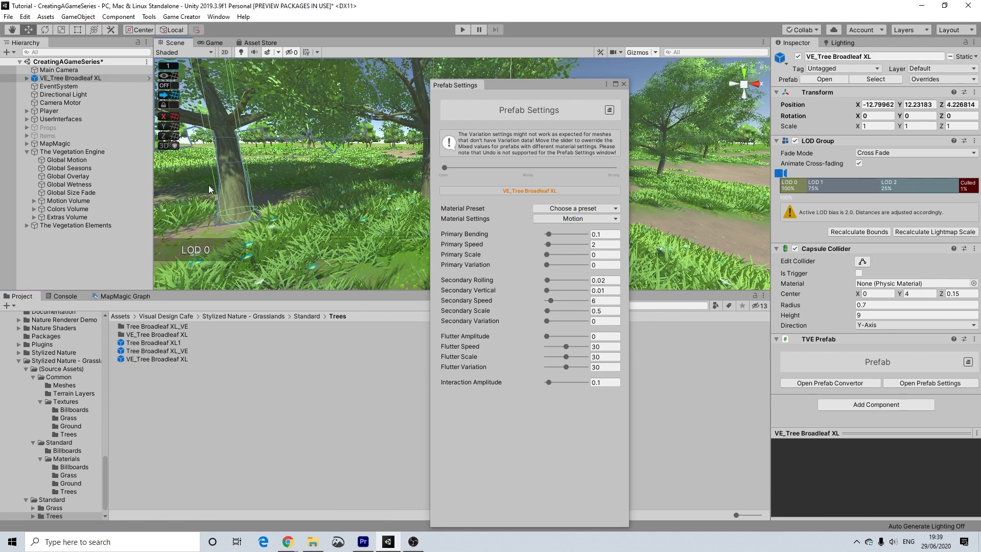
click(27, 78)
click(63, 87)
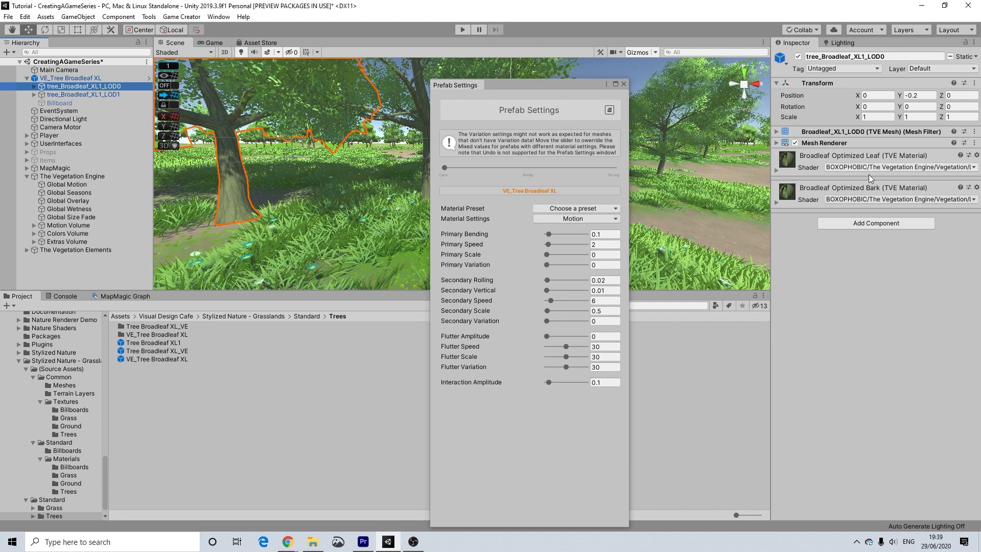
Examine the Broadleaf Optimized Leaf and Broadleaf Optimized Bark material settings on the LOD0 mesh
click(777, 170)
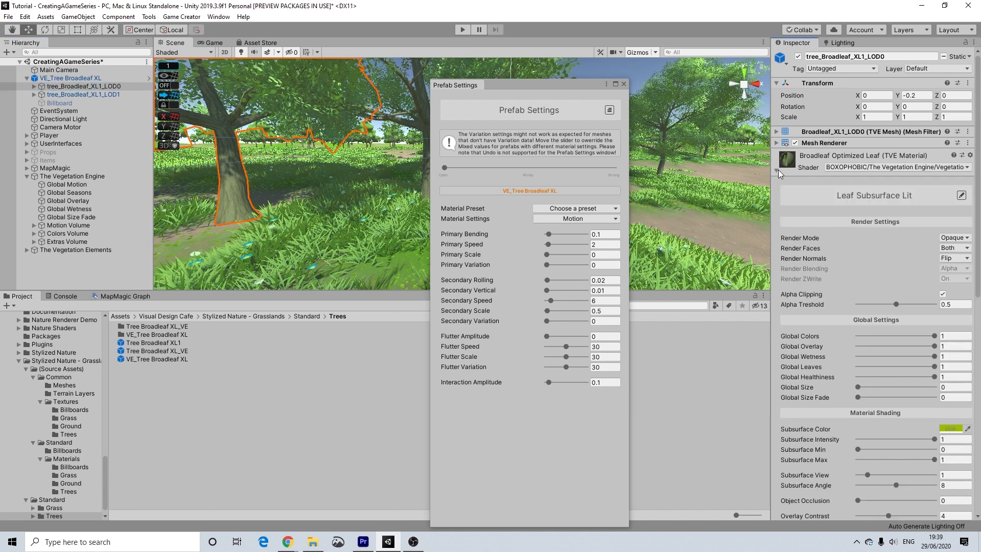
scroll(909, 293, down, 10)
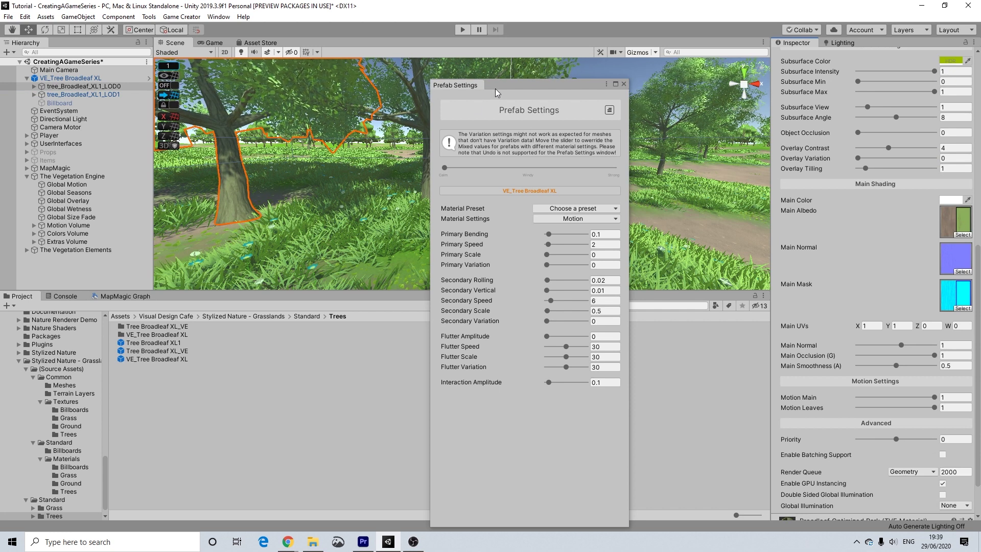
drag(502, 86, 599, 141)
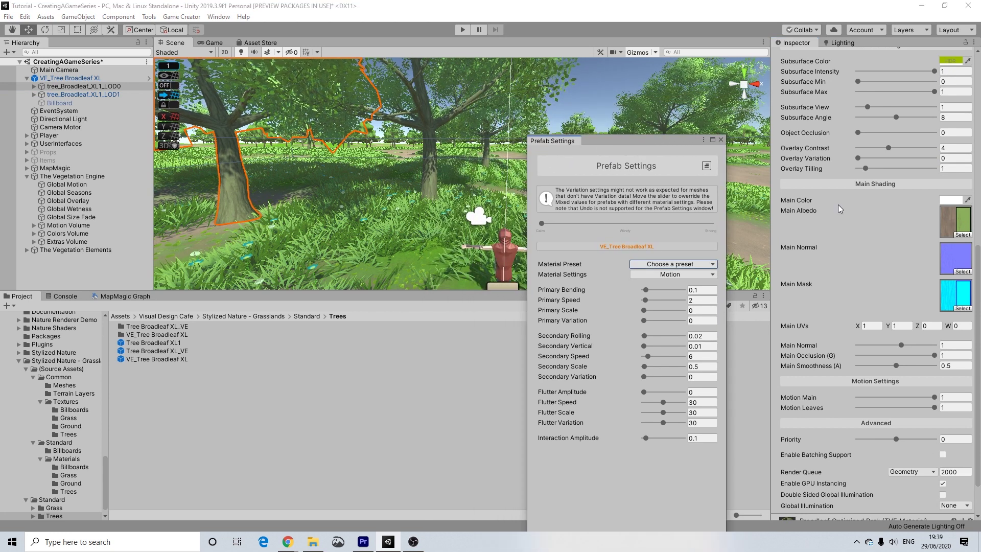
scroll(854, 219, up, 10)
scroll(858, 203, down, 10)
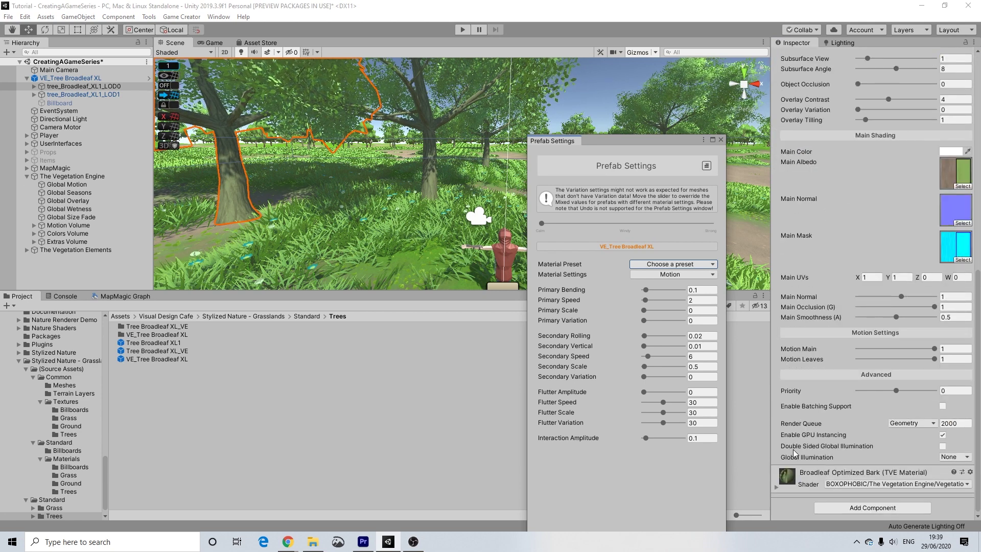
click(776, 487)
scroll(915, 428, down, 6)
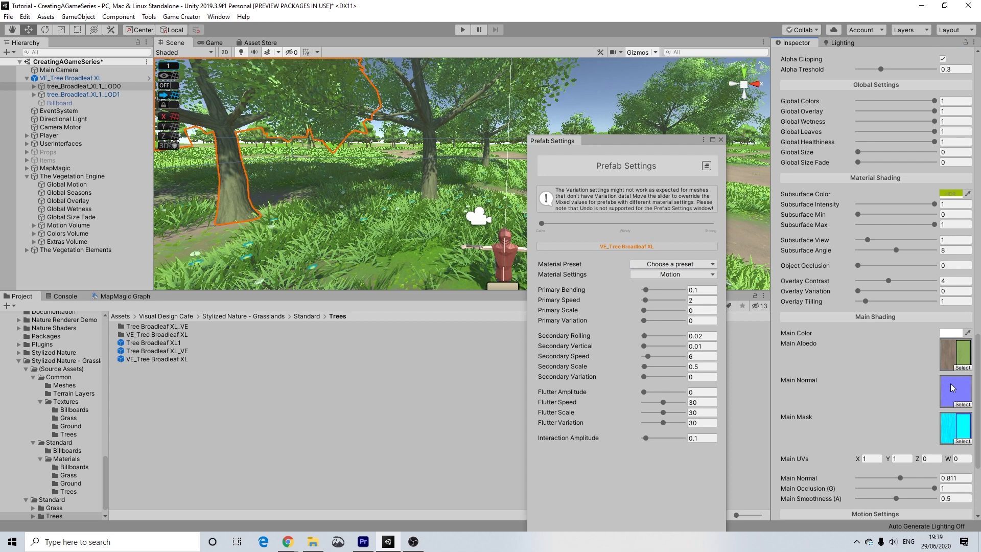
scroll(898, 400, down, 5)
scroll(905, 400, down, 10)
scroll(932, 347, up, 7)
scroll(932, 347, down, 12)
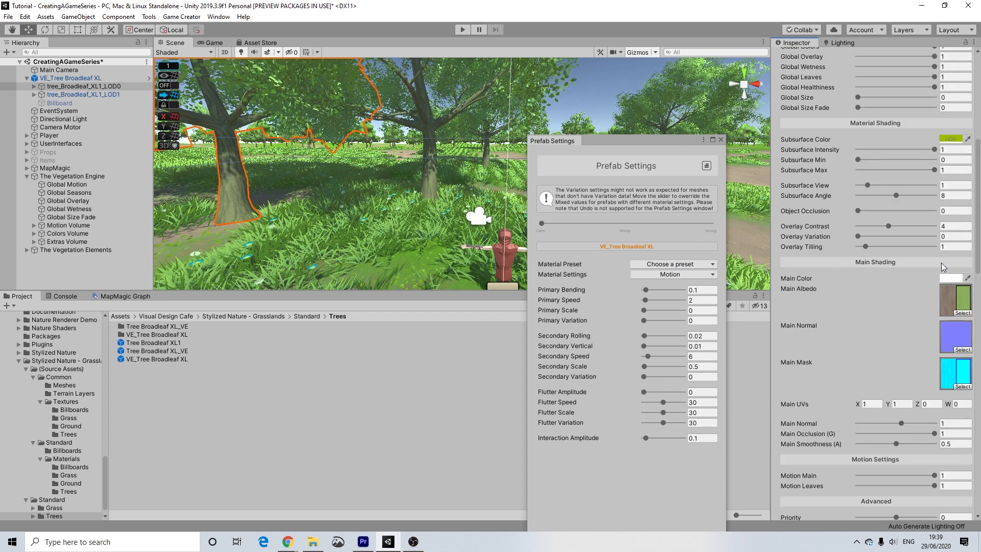
Check the leaf material's Main Color and review its shading and motion settings alongside the bark material
click(945, 278)
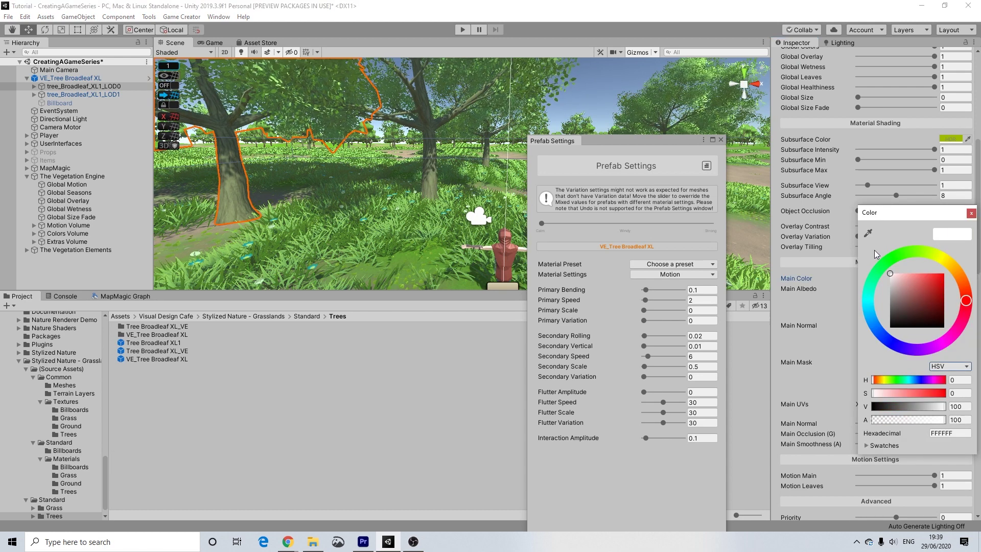
click(971, 213)
scroll(957, 316, down, 3)
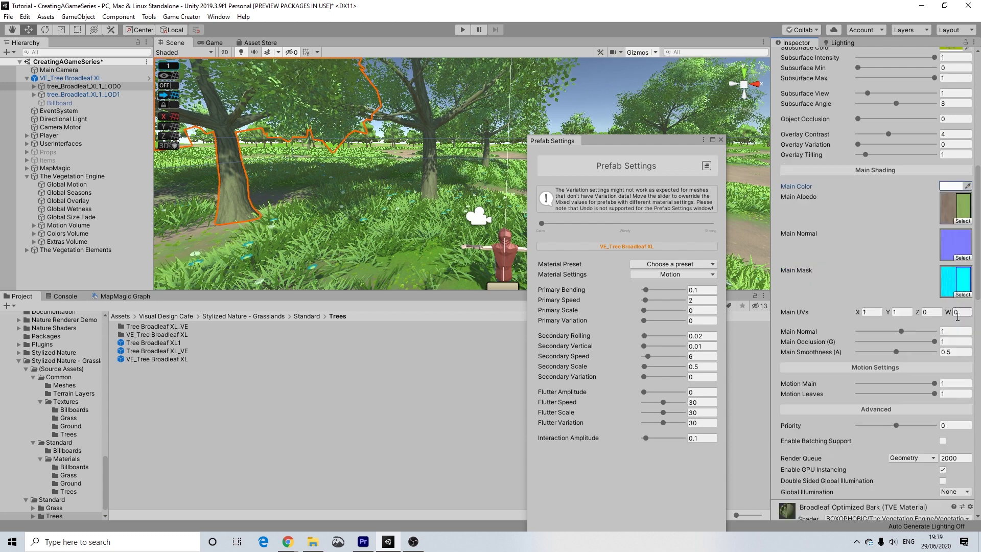
scroll(957, 317, down, 12)
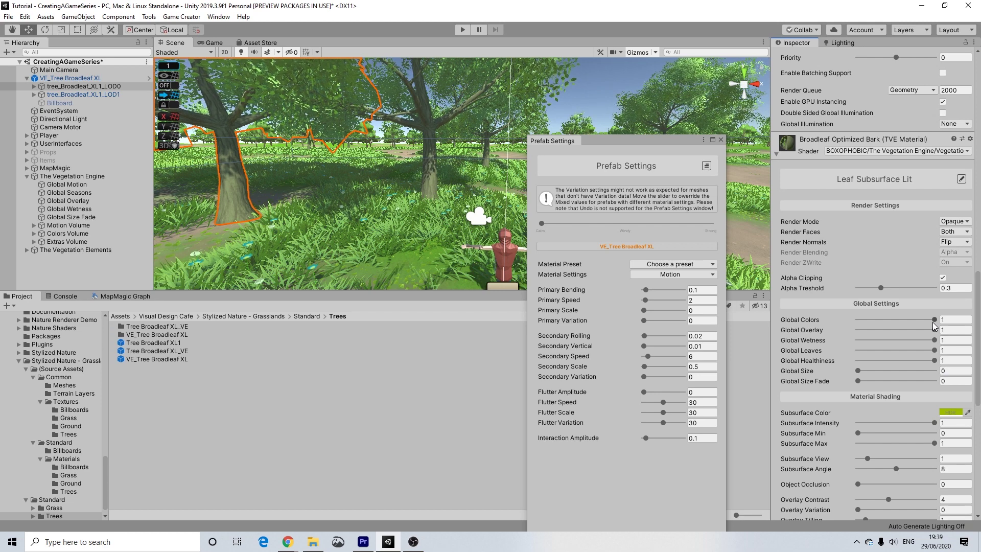
scroll(920, 188, down, 20)
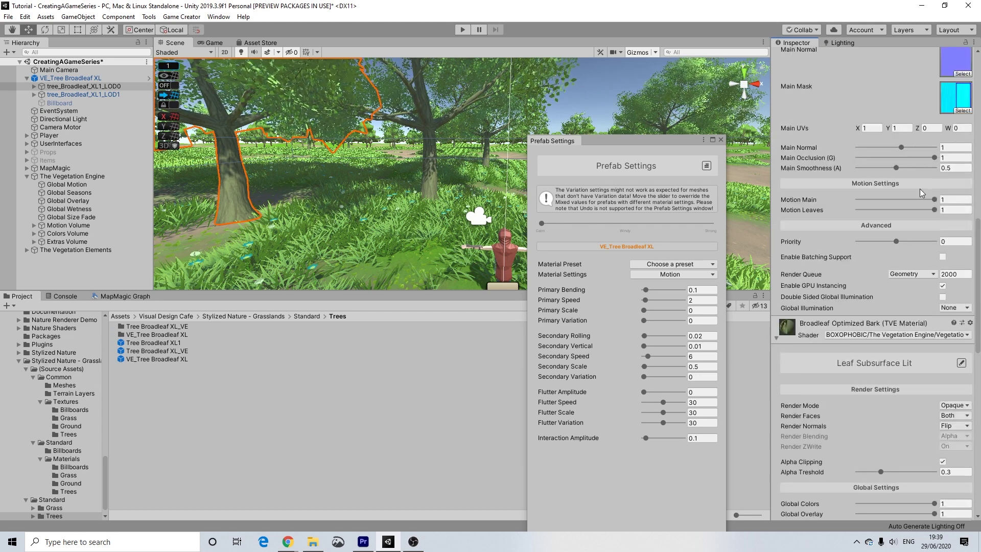
scroll(836, 148, up, 3)
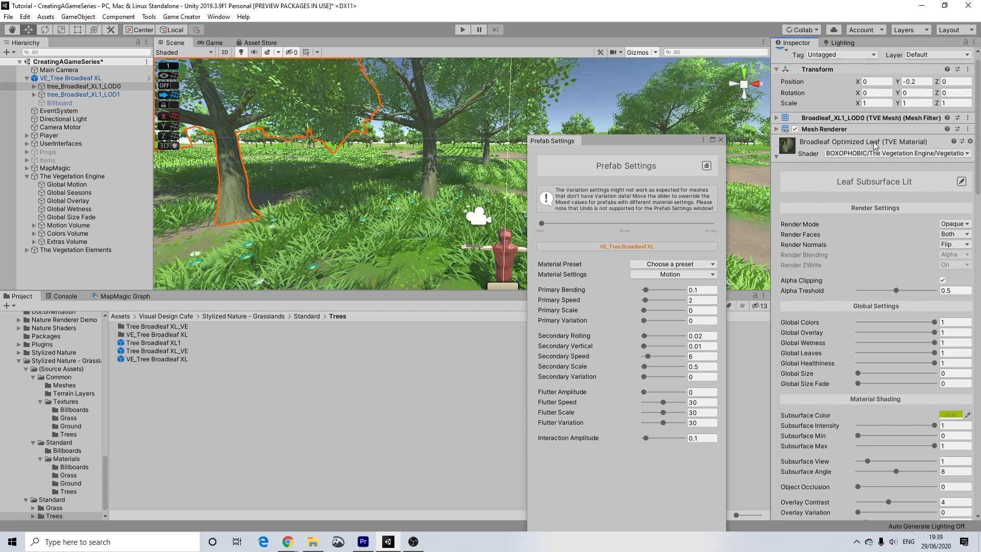
Set Global Colors to 0 on the Broadleaf Optimized Bark material
scroll(895, 308, down, 10)
scroll(898, 350, down, 2)
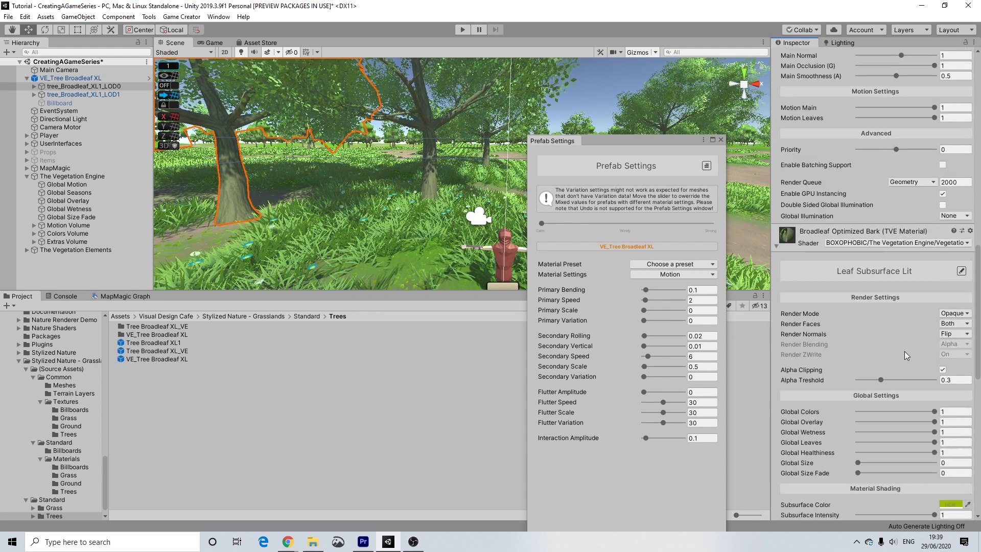
scroll(904, 374, down, 2)
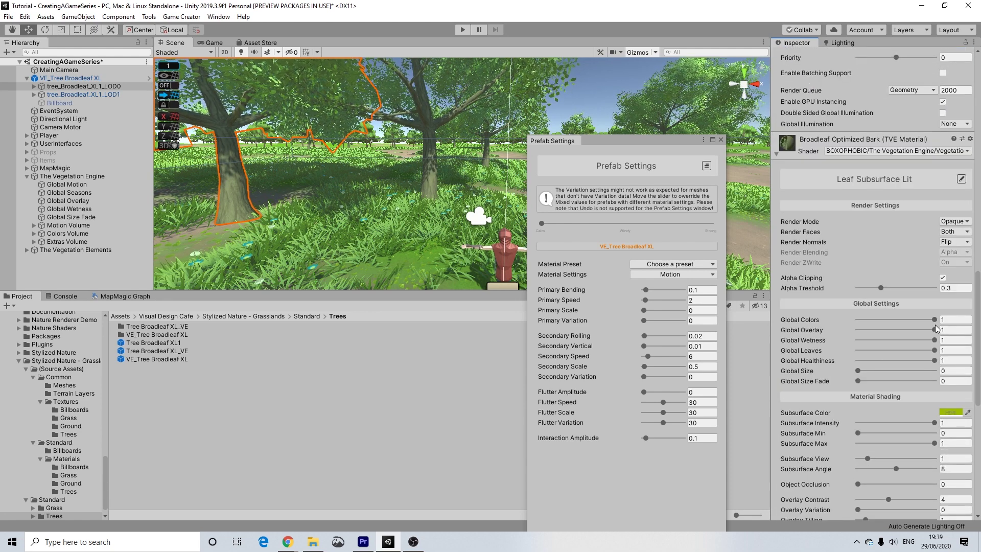
drag(935, 320, 851, 320)
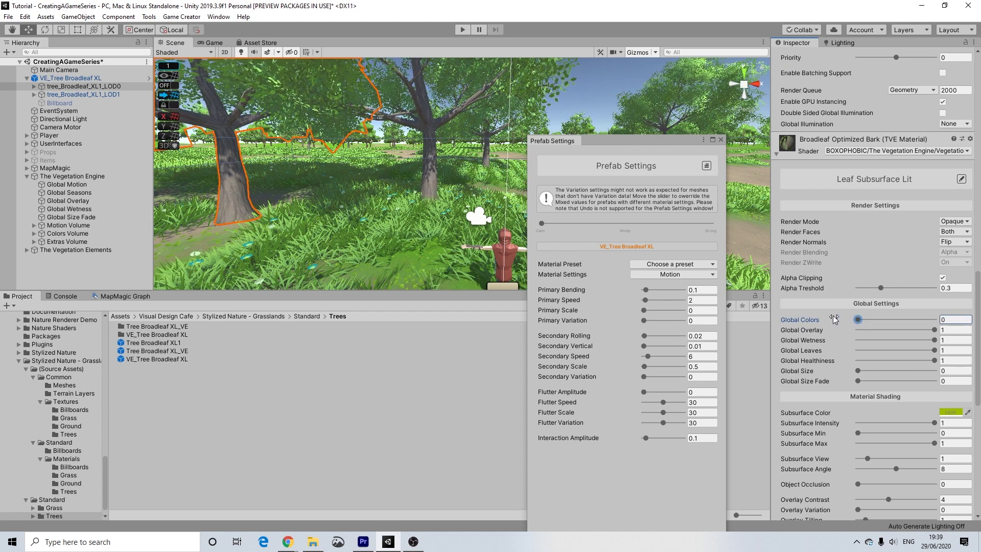
scroll(860, 306, down, 15)
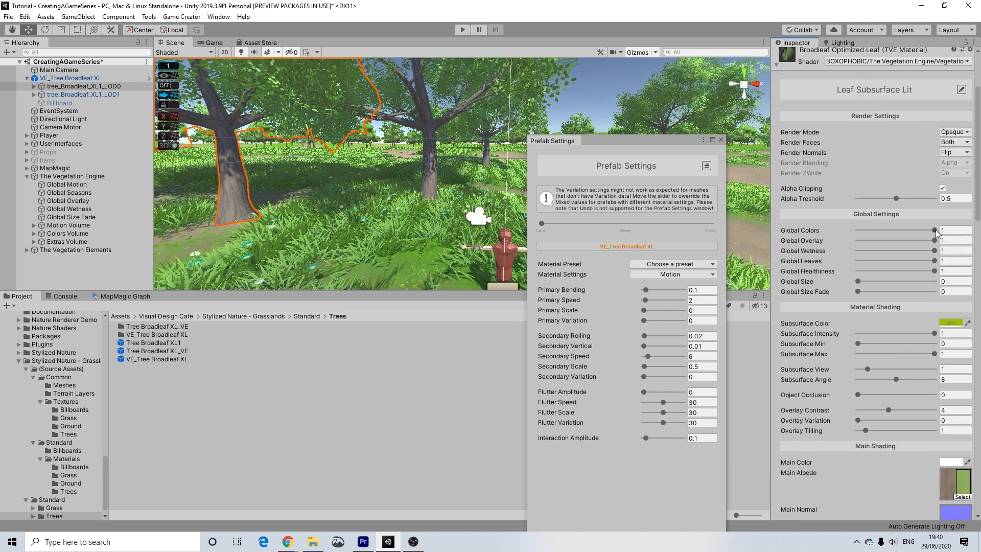
scroll(922, 307, up, 15)
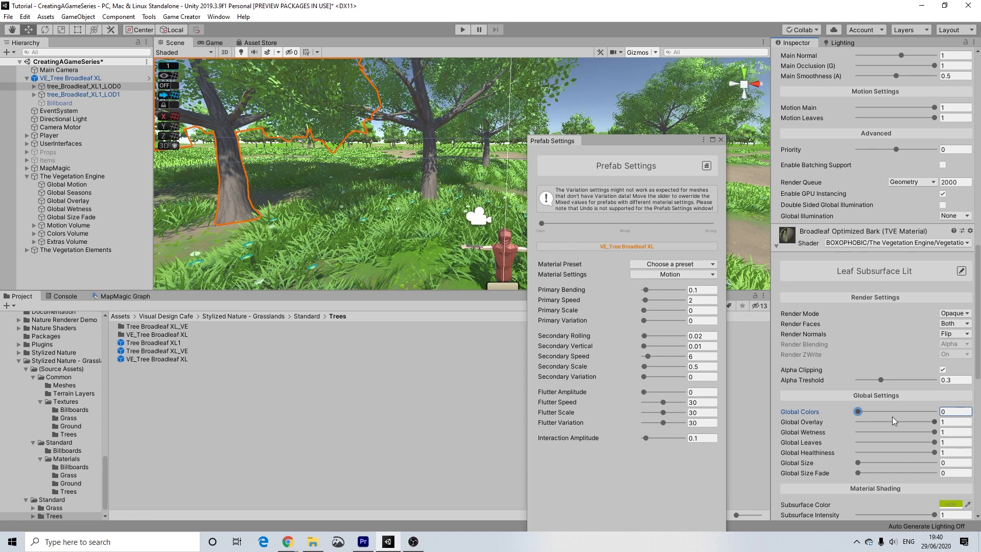
Set Global Size to 1 on the Broadleaf Optimized Leaf material
scroll(883, 405, down, 15)
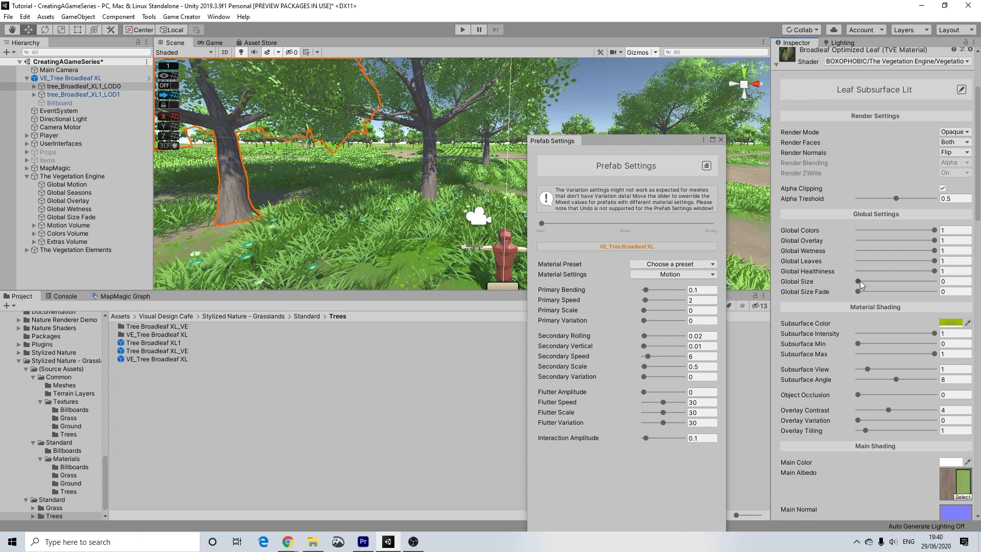
drag(860, 280, 920, 284)
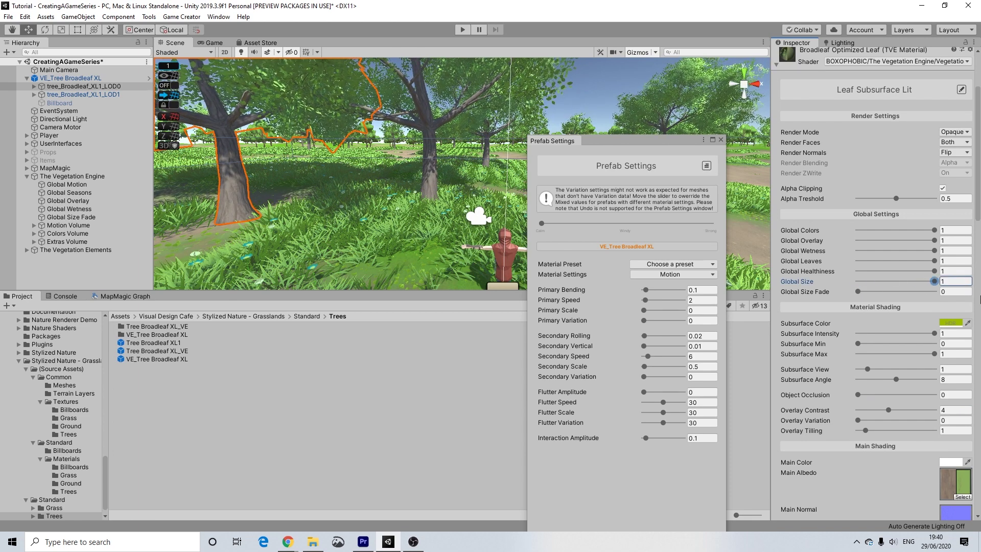
scroll(904, 353, down, 15)
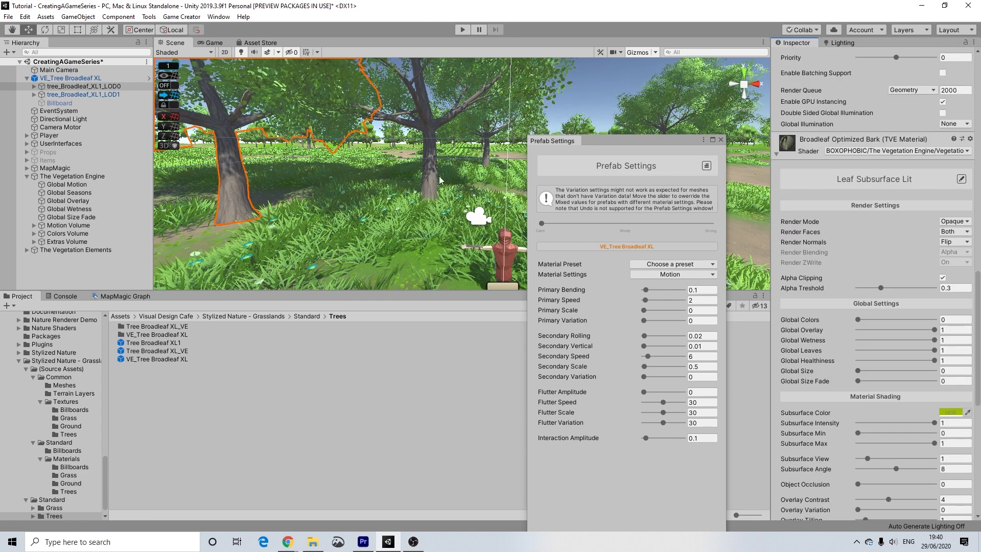
Set the Broadleaf Optimized Bark material's Main Color to light brown BA855E with alpha 100
scroll(931, 426, down, 4)
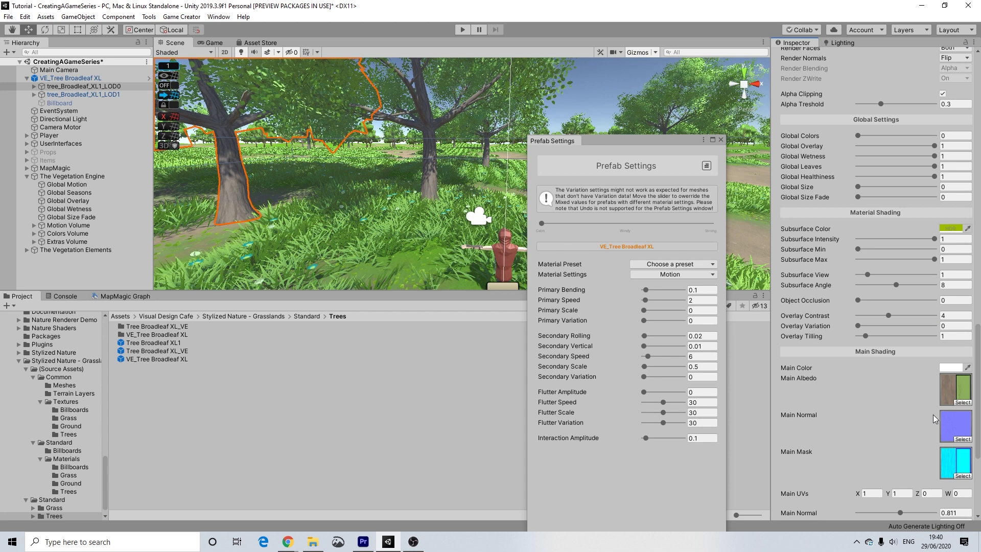
scroll(949, 375, up, 5)
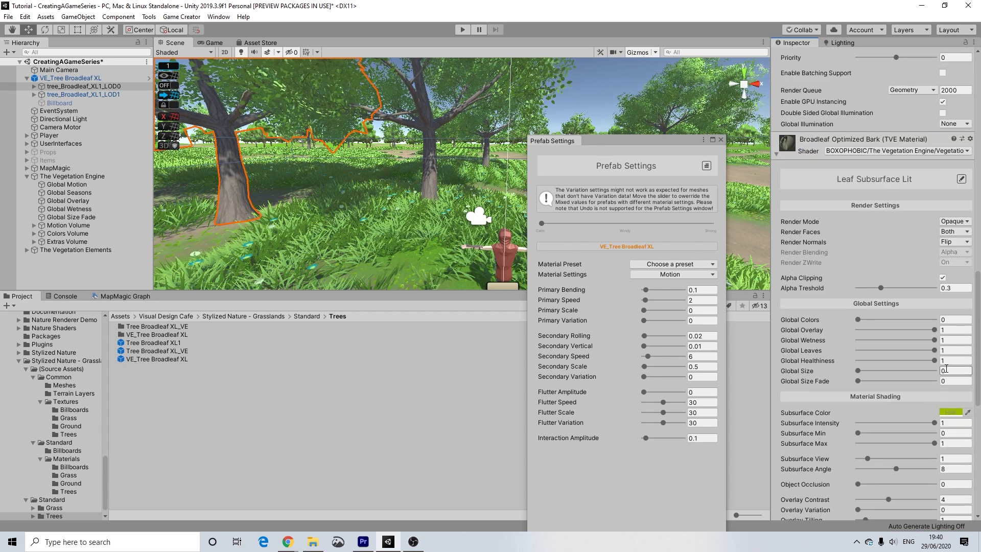
scroll(947, 373, down, 7)
click(953, 277)
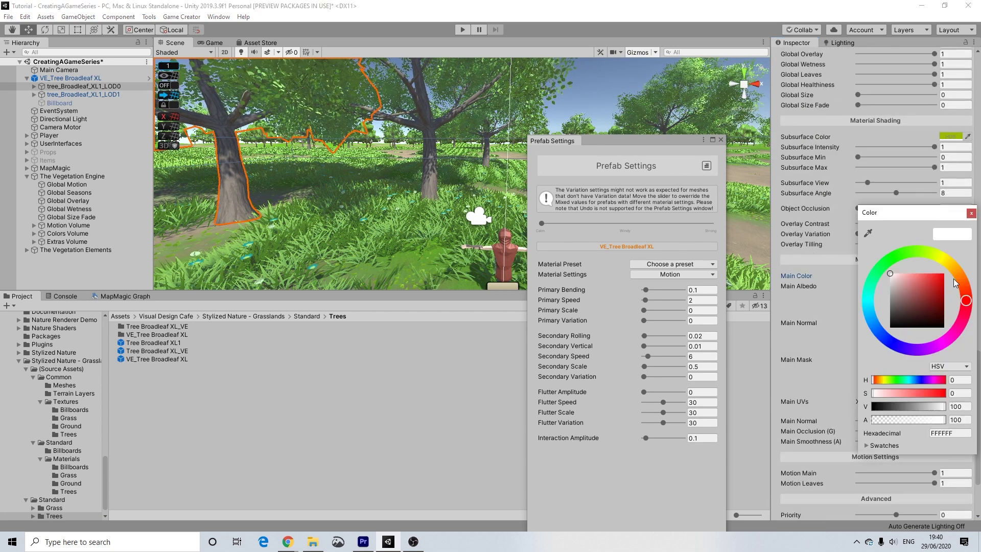
mouse_move(922, 295)
mouse_down()
mouse_move(940, 297)
mouse_move(935, 284)
mouse_move(930, 307)
mouse_up()
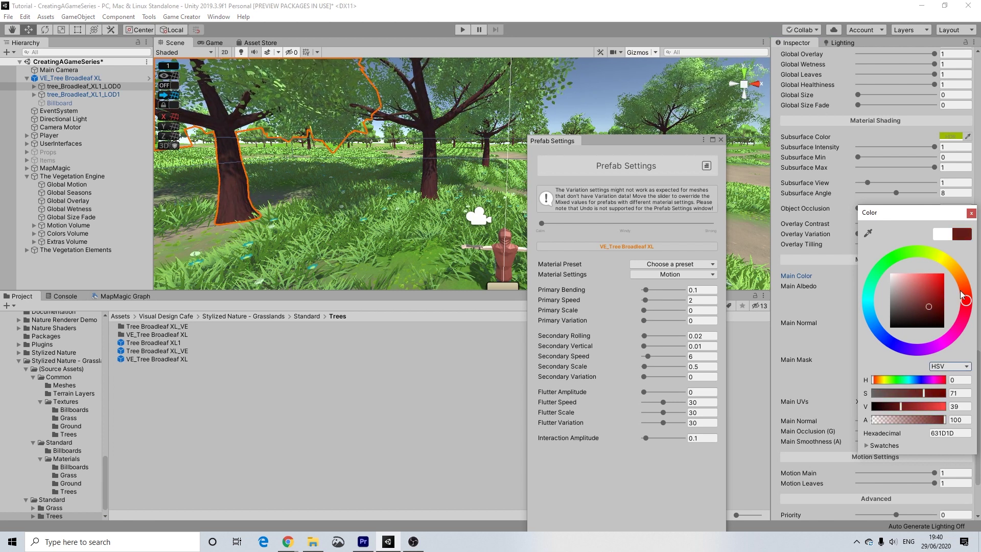
click(965, 283)
click(935, 299)
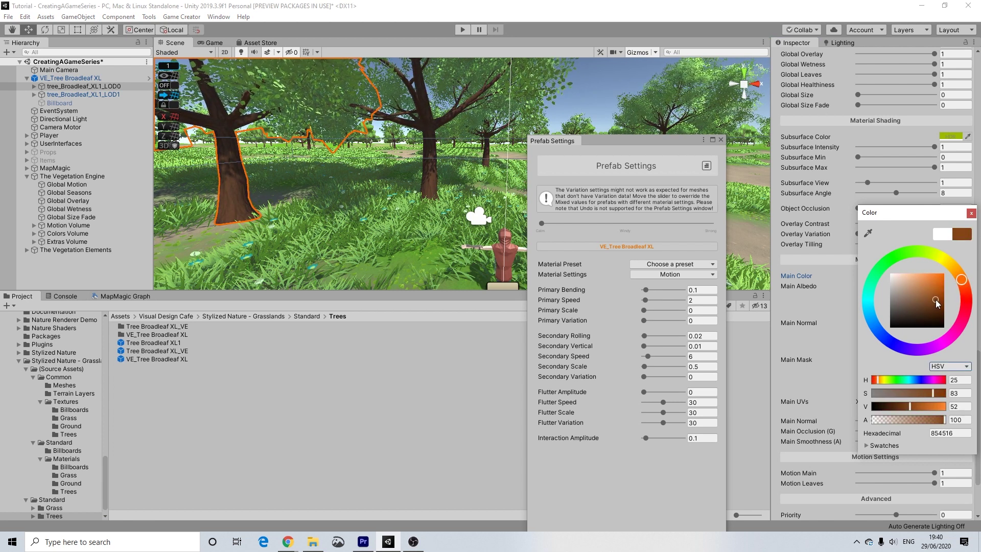
click(877, 420)
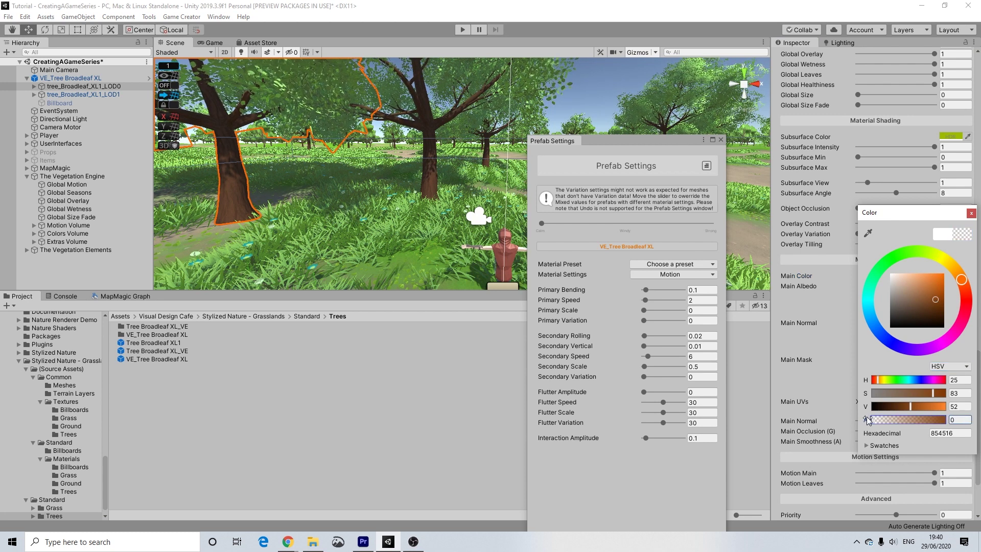
drag(877, 420, 946, 419)
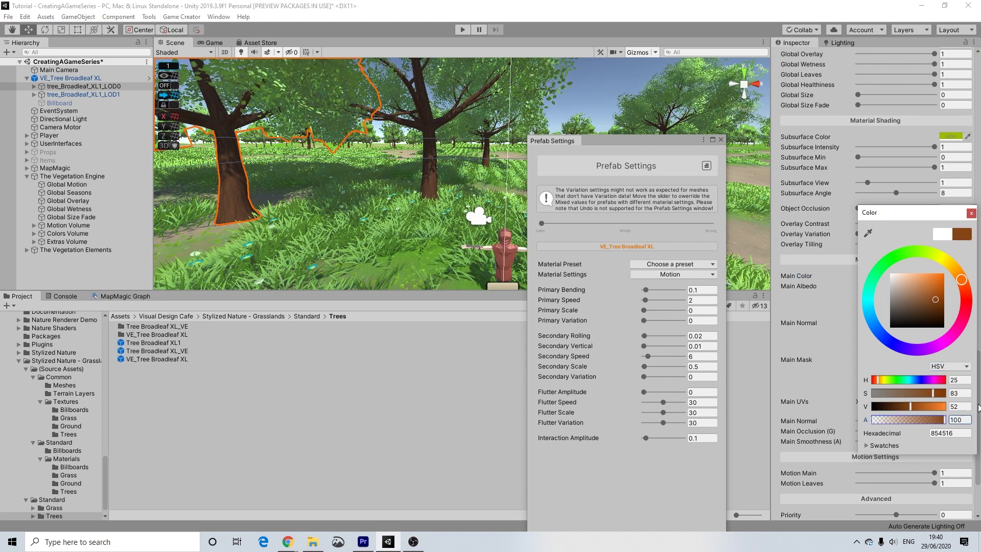
drag(933, 301, 918, 288)
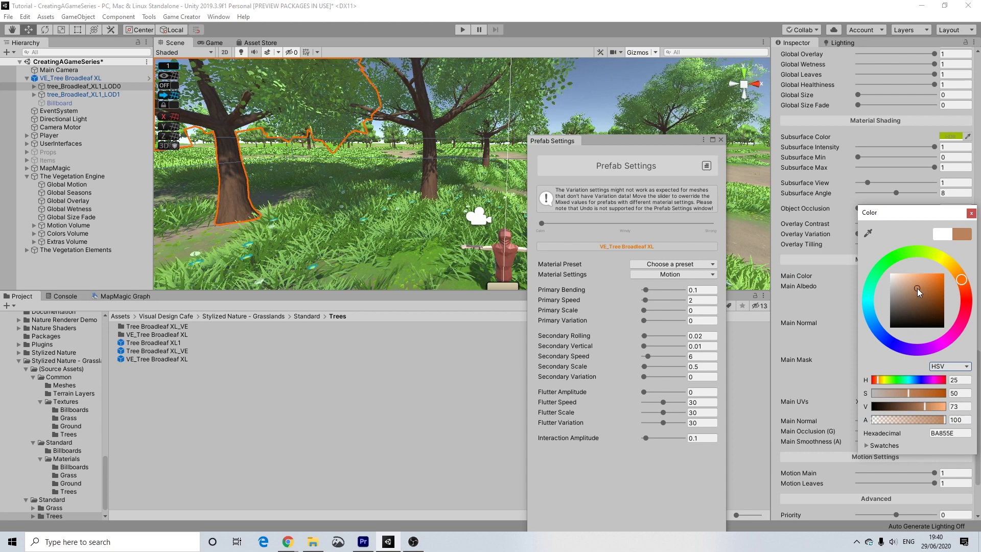
click(971, 213)
Shift the Global Seasons Season slider to winter and back to summer to preview the trees' seasonal colours
scroll(445, 168, down, 5)
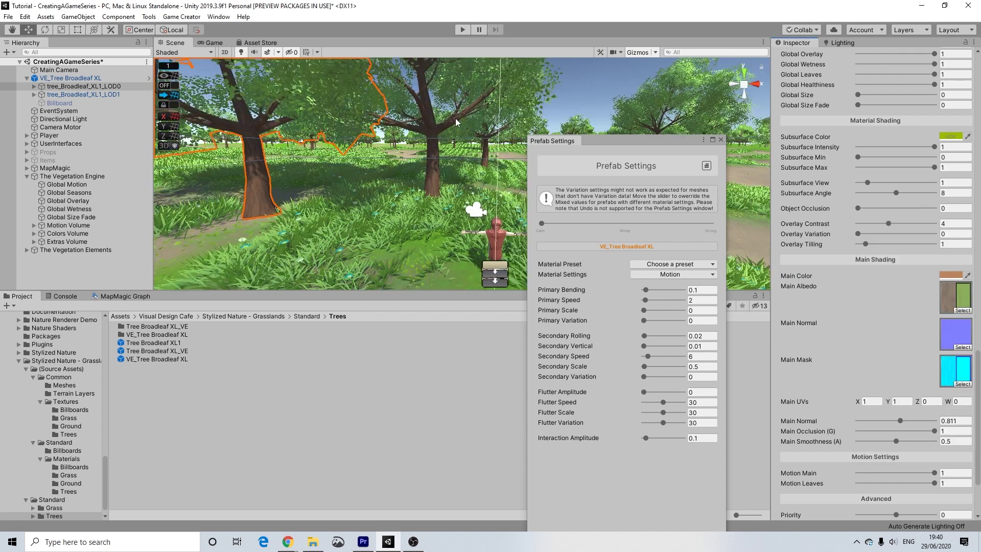
click(553, 75)
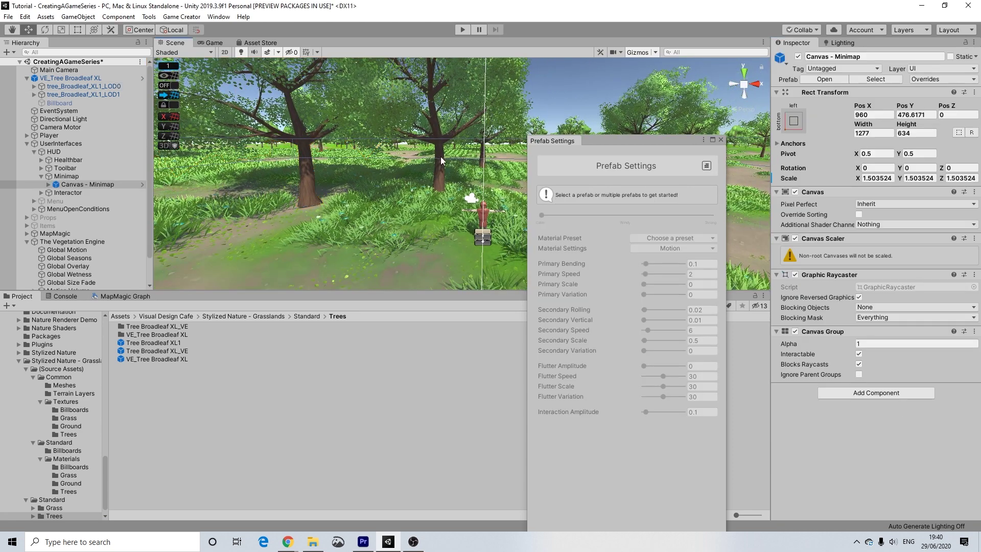
click(303, 179)
click(100, 79)
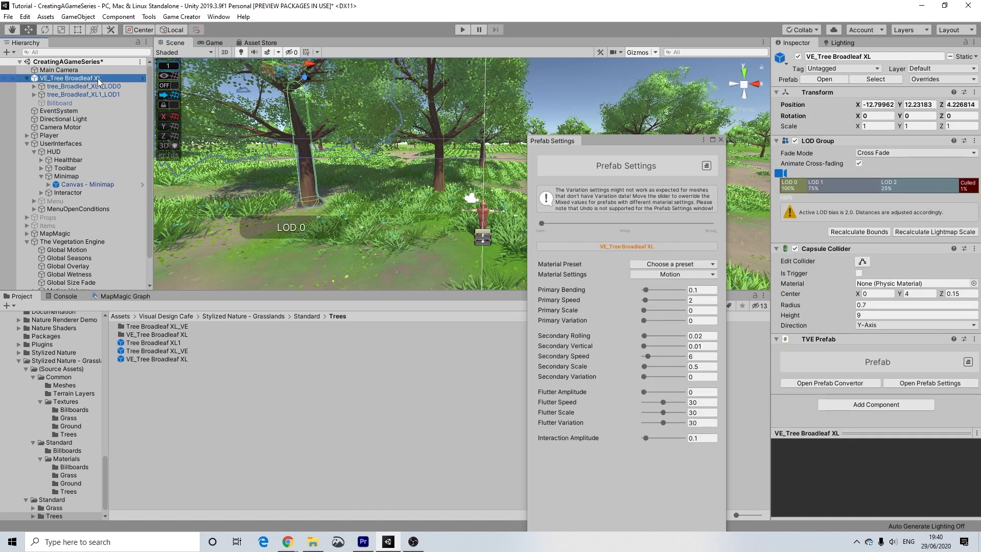
click(69, 257)
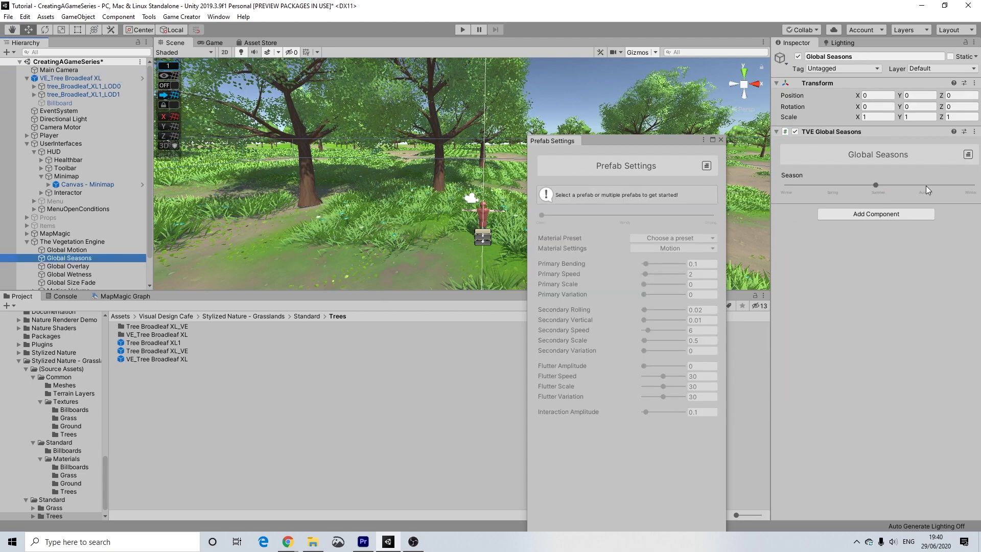
drag(876, 185, 775, 172)
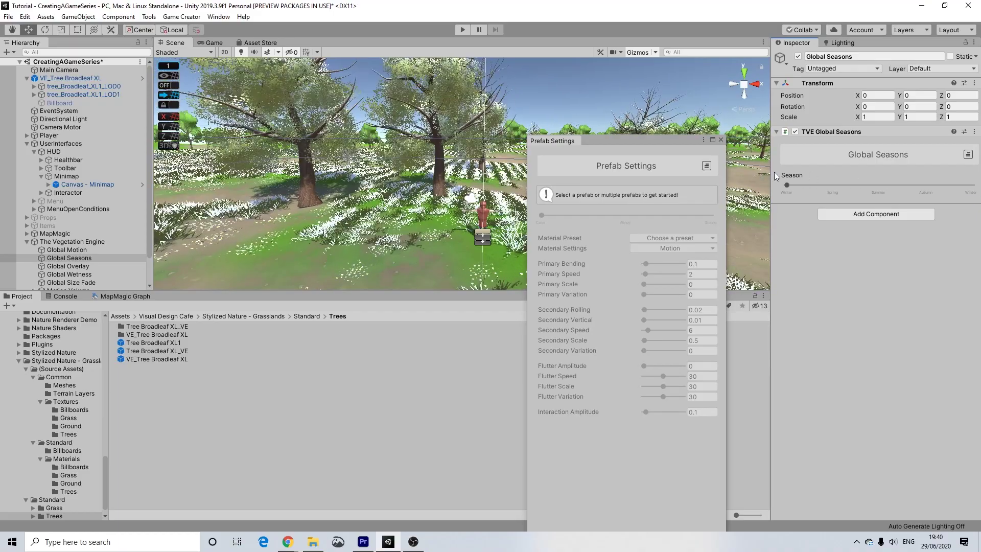
drag(905, 185, 879, 174)
Set Global Size to 0.2 on the Broadleaf Optimized Leaf material and preview the trees again with the Global Seasons slider
click(128, 86)
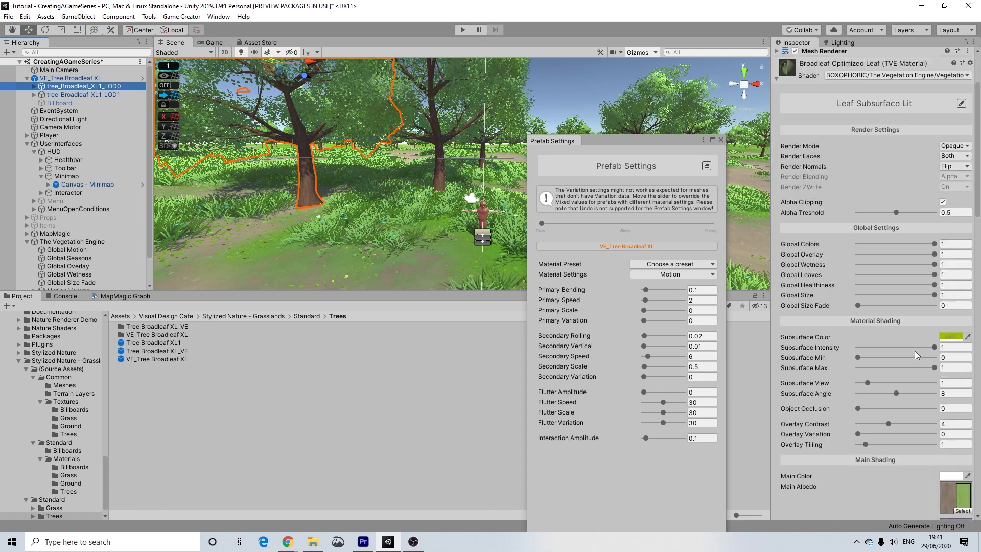
click(936, 295)
key(BackSpace)
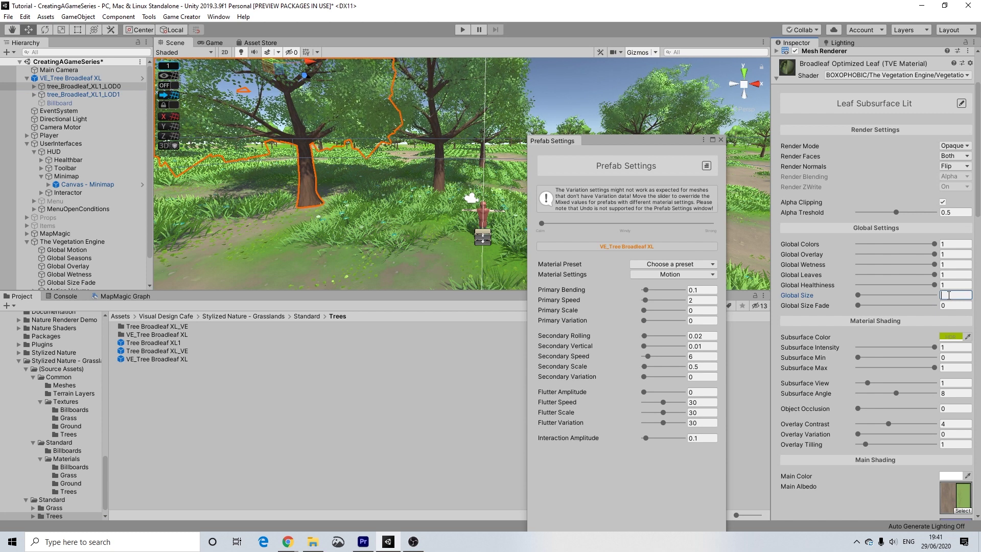
text(.2)
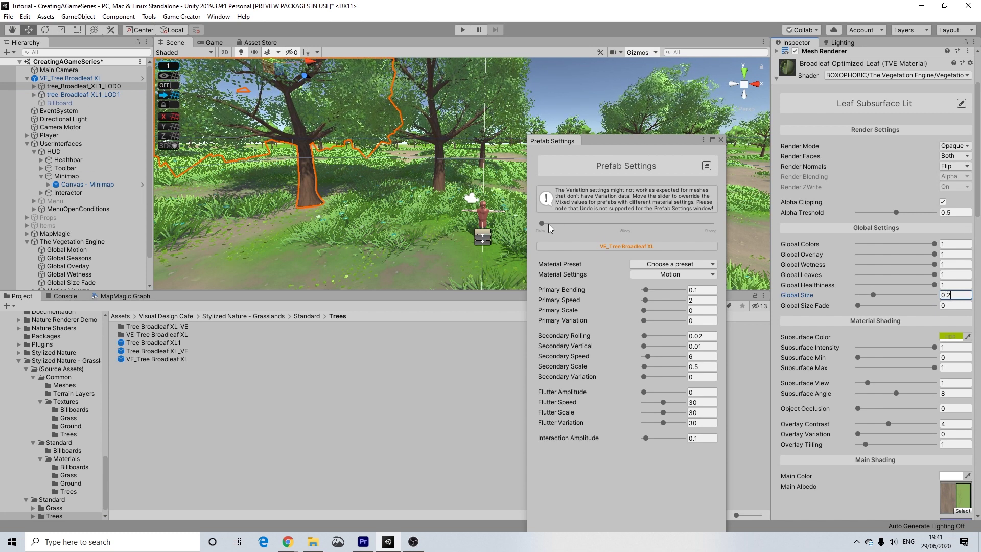
click(81, 259)
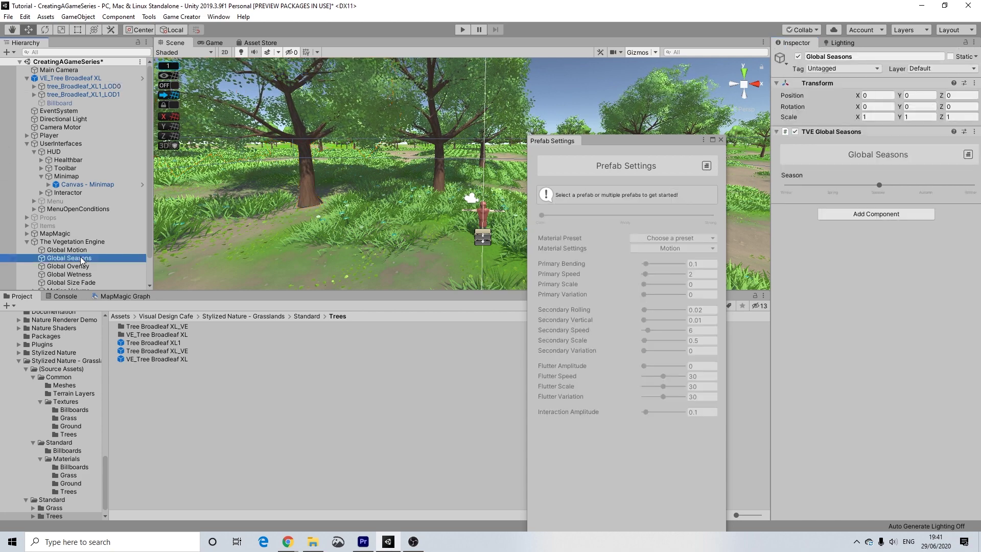
mouse_move(880, 185)
mouse_down()
mouse_move(979, 203)
mouse_move(798, 183)
mouse_move(879, 189)
mouse_up()
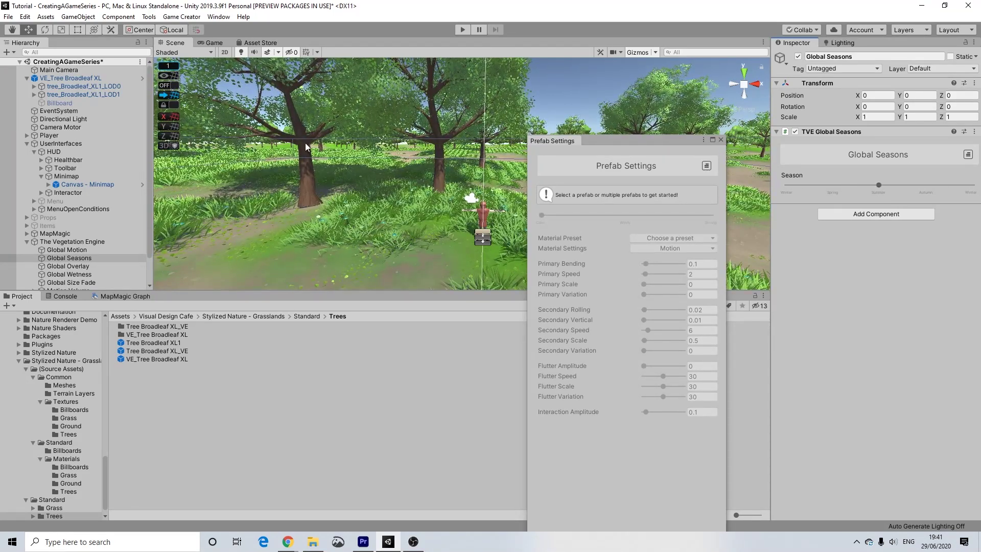
Delete the VE_Tree Broadleaf XL test instance from the scene and close the Prefab Settings window
click(71, 73)
click(71, 78)
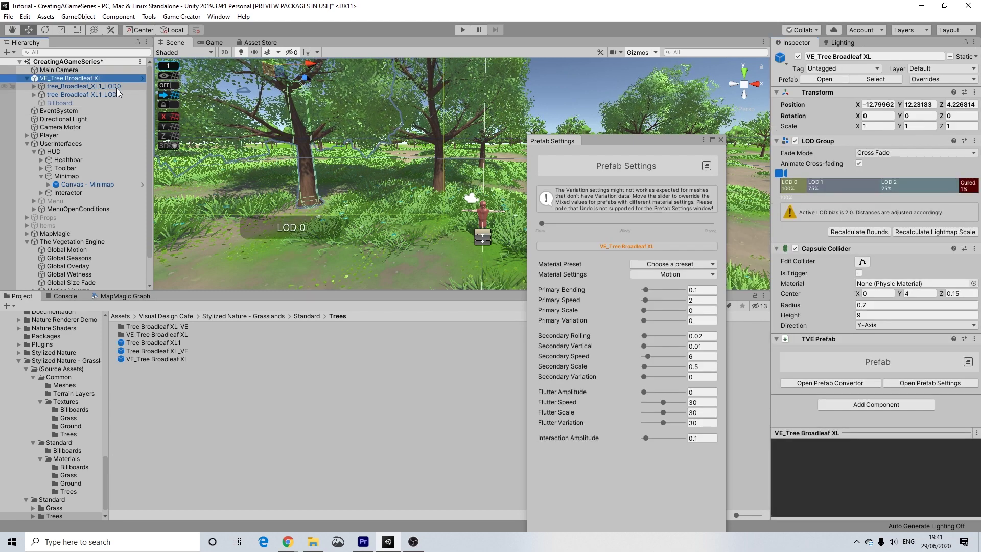
key(Delete)
middle_drag(391, 197, 521, 212)
scroll(406, 226, up, 3)
scroll(446, 233, up, 2)
scroll(370, 223, up, 1)
middle_drag(378, 229, 440, 176)
scroll(440, 220, up, 2)
scroll(406, 203, up, 2)
scroll(463, 211, up, 1)
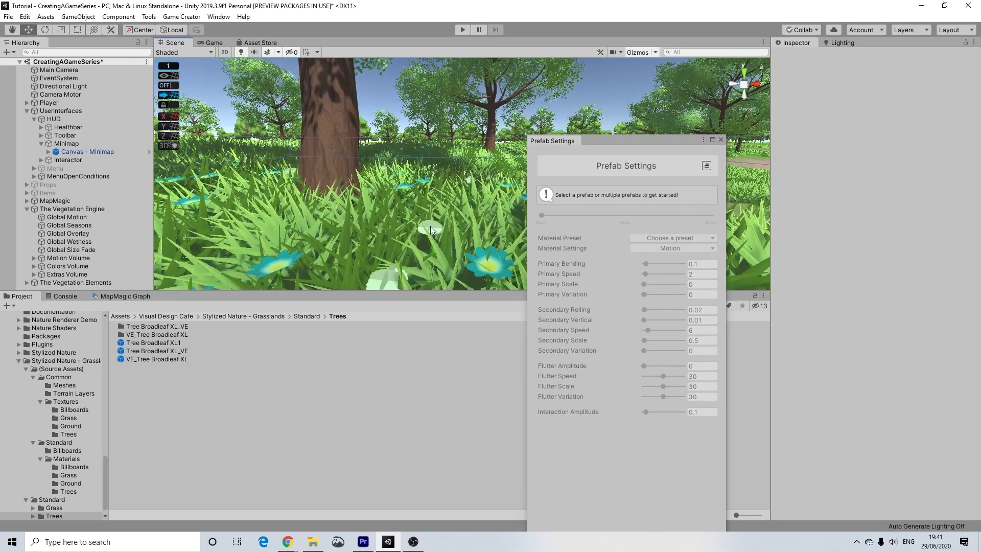
click(722, 140)
Locate the VE_Dandelions prefab in the project from the object assigned to the Grass nodes in the MapMagic graph
click(433, 232)
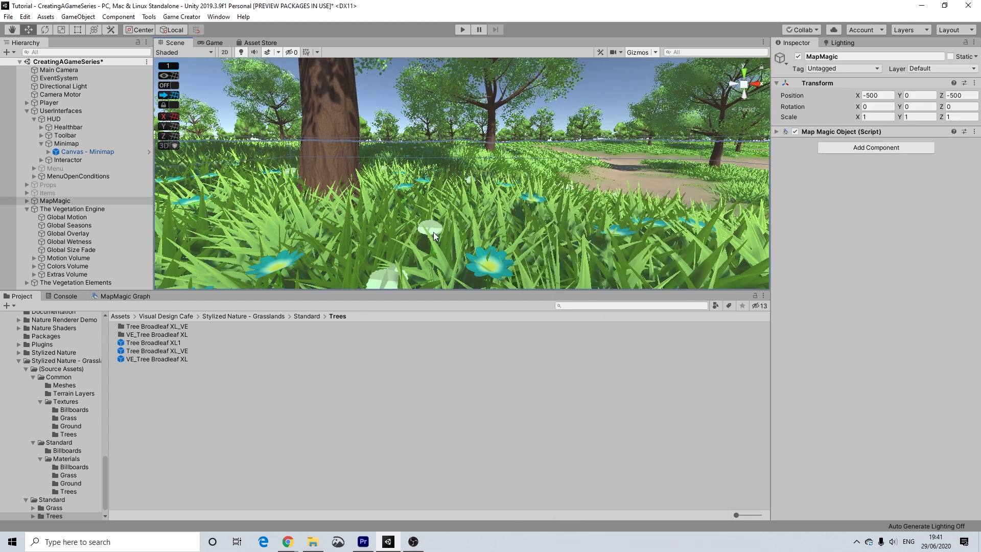
click(137, 295)
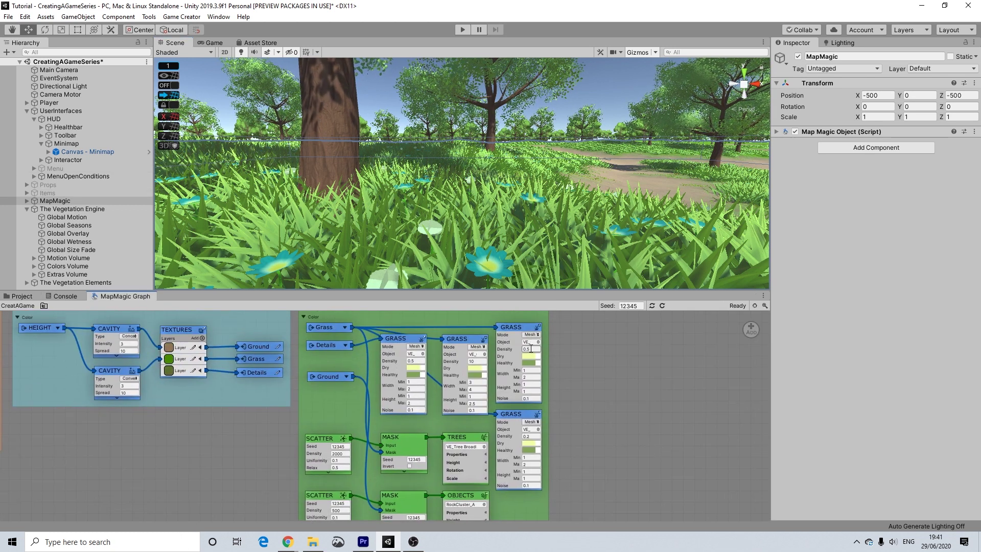
click(537, 342)
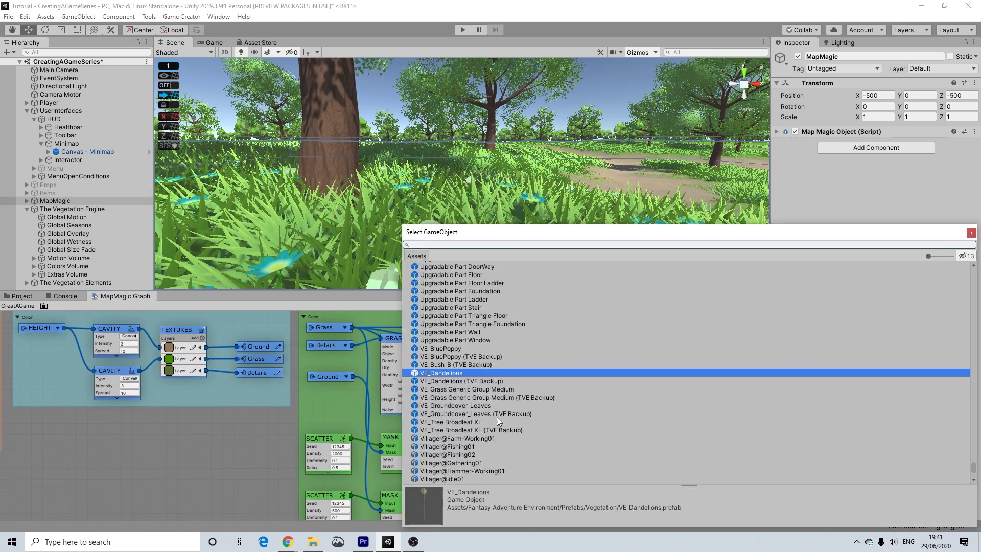
click(971, 233)
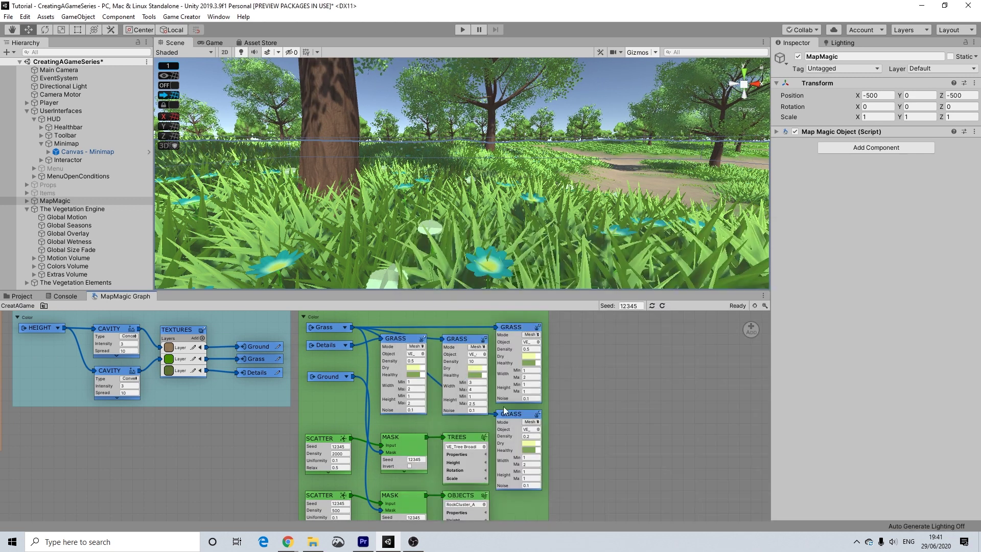
click(526, 429)
click(22, 296)
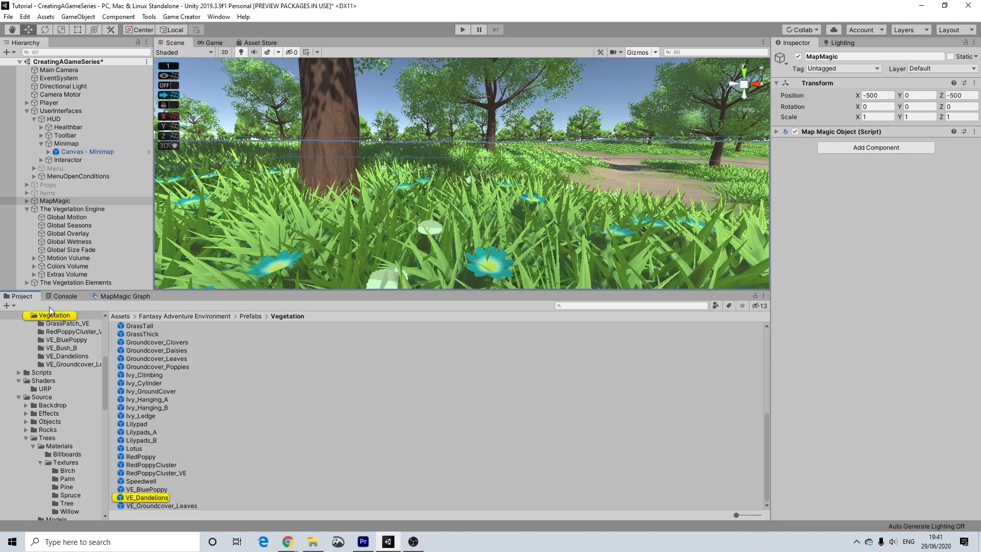
Place a VE_Dandelions prefab instance on the bare ground near the player character
scroll(496, 215, down, 3)
scroll(495, 212, down, 3)
middle_drag(311, 223, 455, 192)
scroll(458, 207, down, 2)
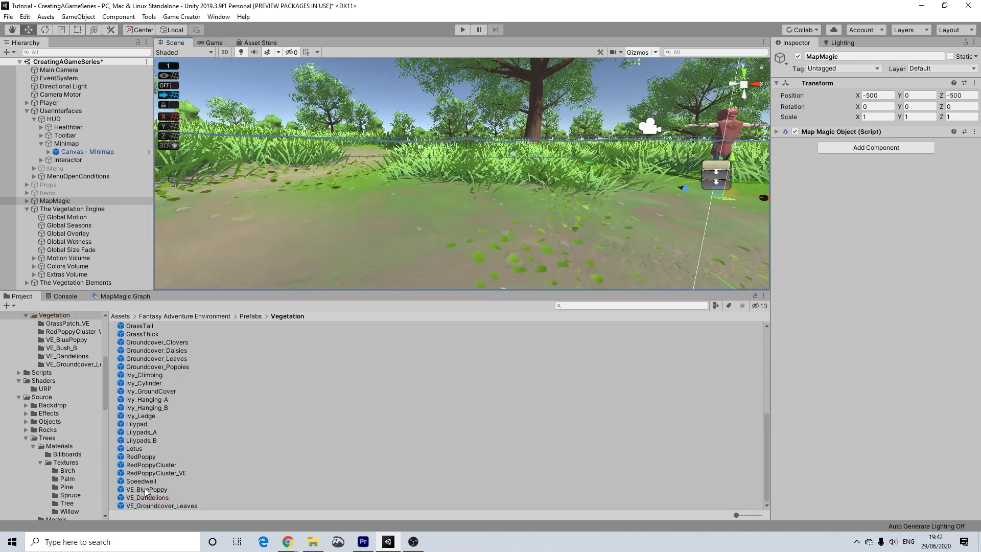
drag(148, 500, 404, 263)
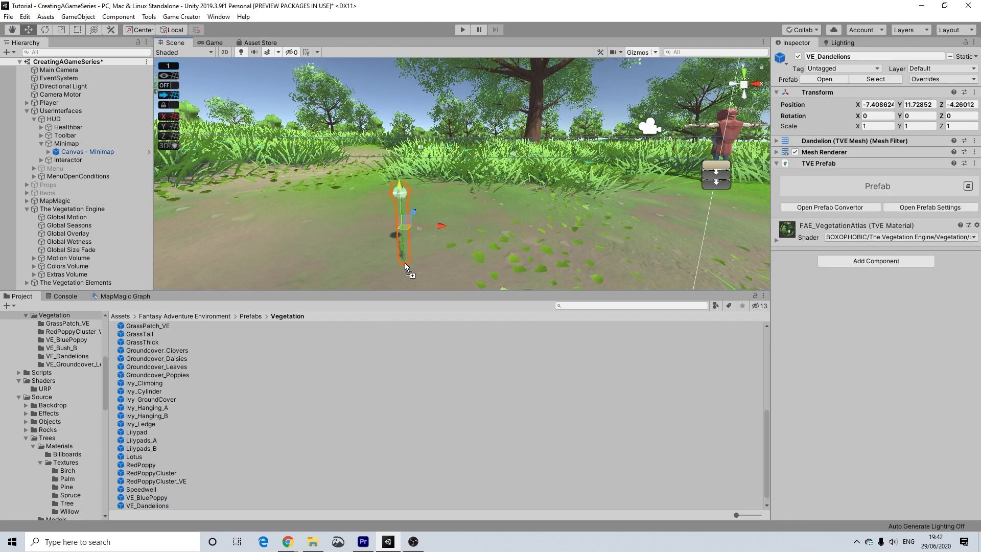
Set Global Colors to 0 on the dandelion's FAE_VegetationAtlas material and check the flower using the Global Seasons slider
click(777, 240)
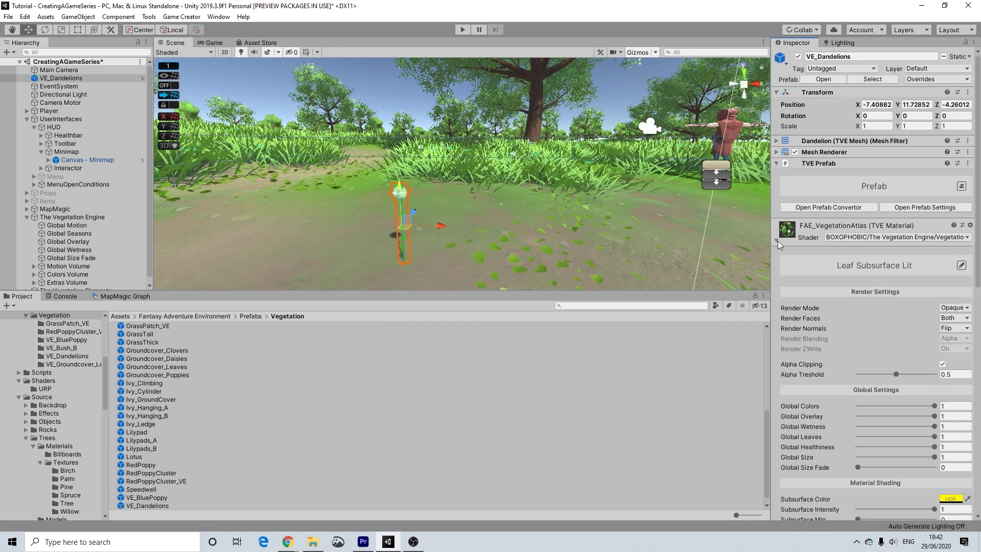
scroll(863, 349, down, 5)
scroll(957, 397, down, 3)
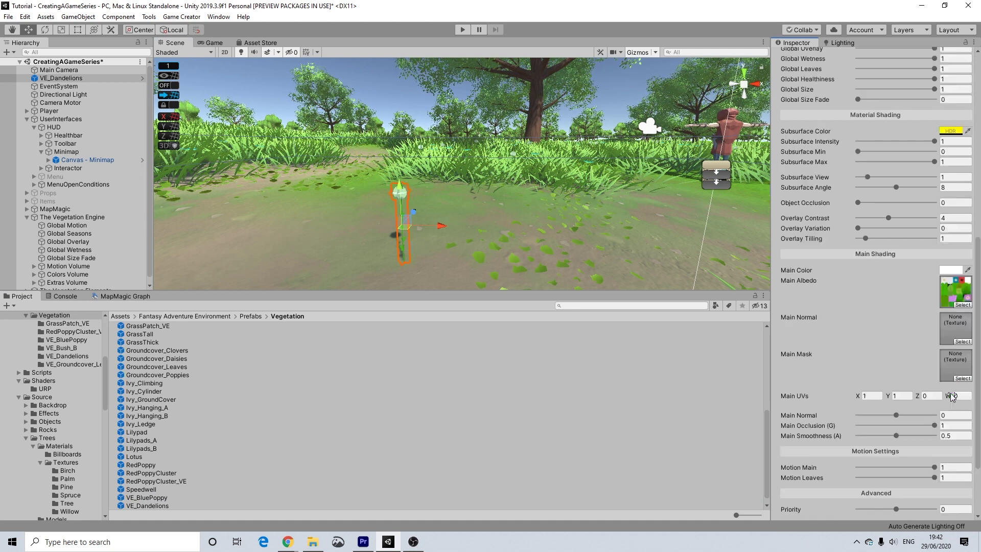
scroll(929, 376, up, 9)
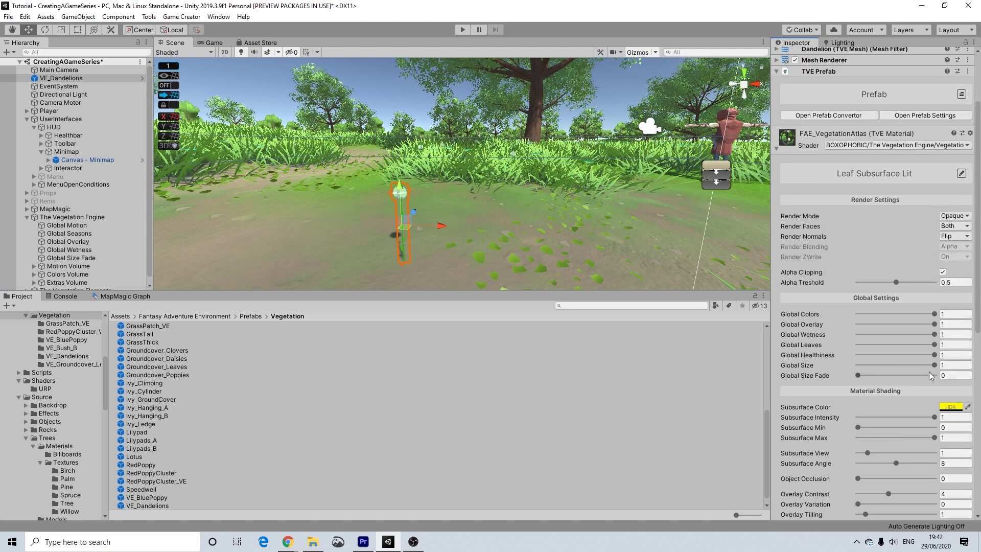
scroll(929, 368, down, 6)
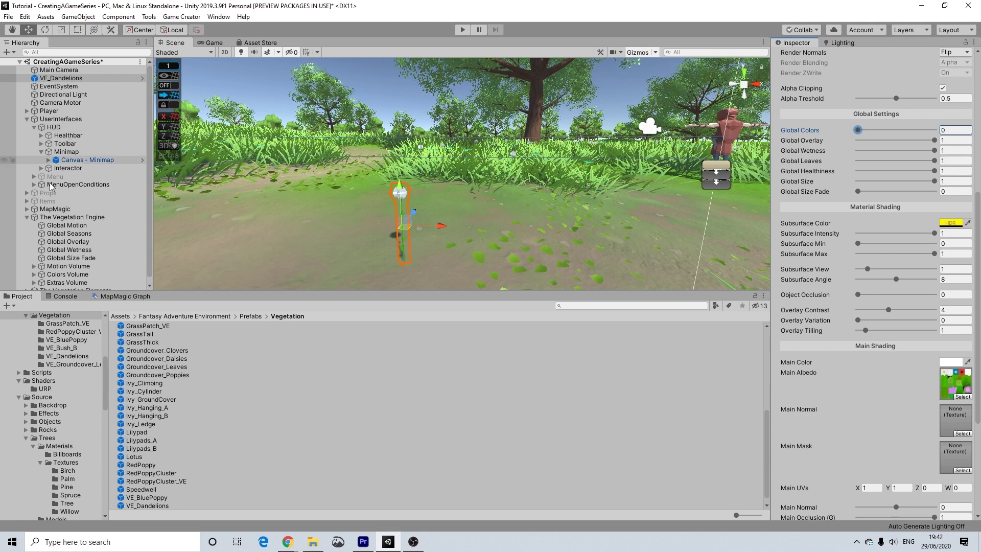
click(72, 233)
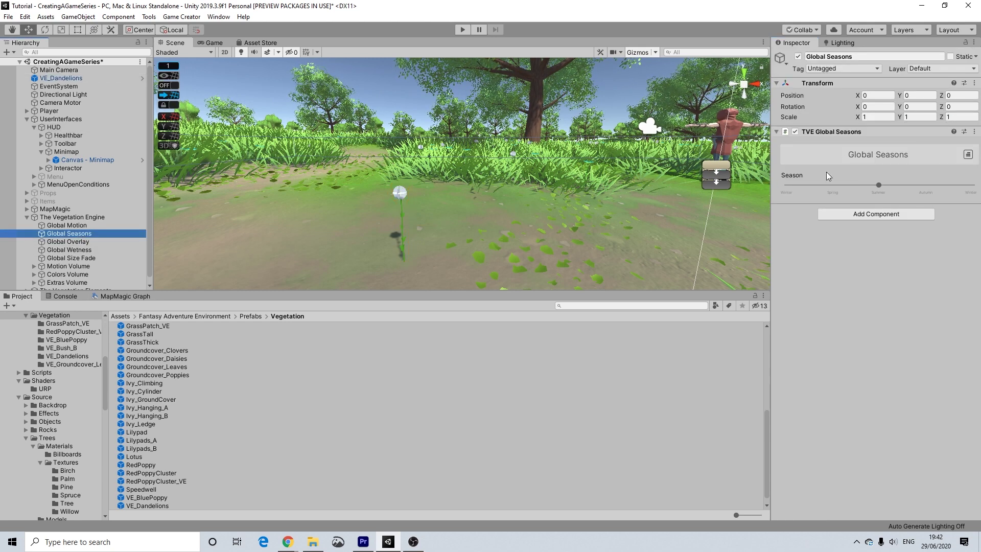
mouse_move(878, 185)
mouse_down()
mouse_move(979, 199)
mouse_move(758, 182)
mouse_move(913, 186)
mouse_move(860, 198)
mouse_move(879, 201)
mouse_up()
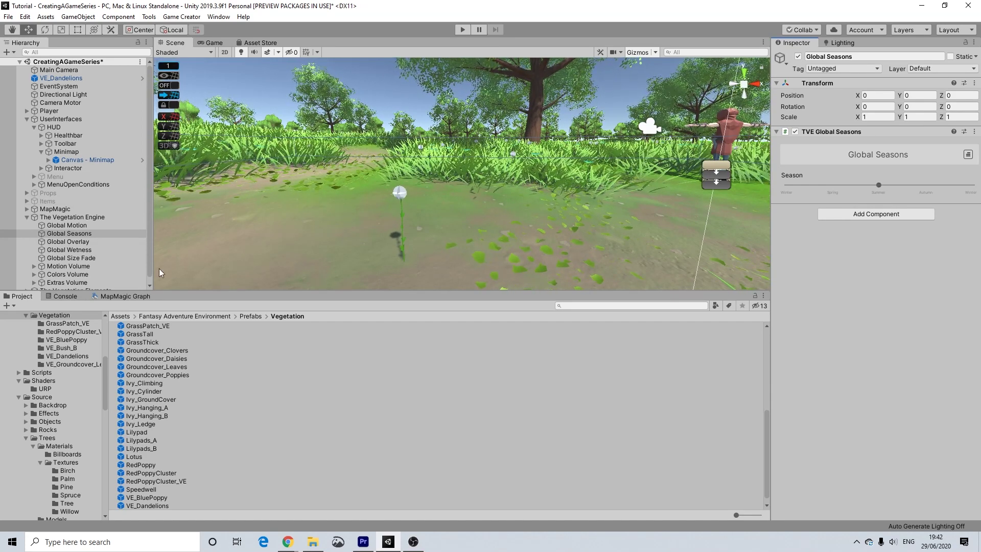
Delete the VE_Dandelions test instance from the scene and survey the surrounding flower patches
click(60, 78)
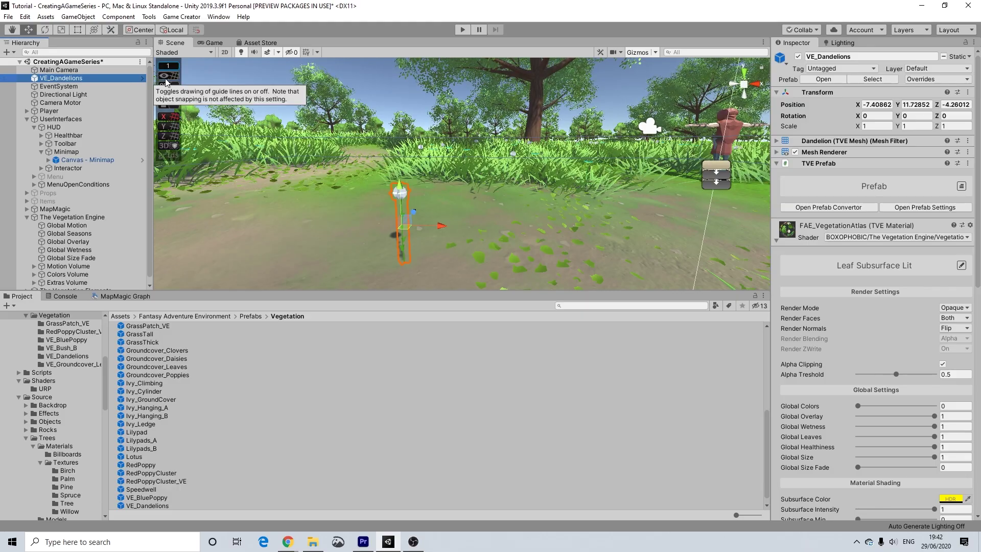
key(Delete)
middle_drag(469, 105, 409, 210)
scroll(521, 214, down, 3)
alt+drag(521, 214, 267, 229)
right_drag(268, 229, 506, 221)
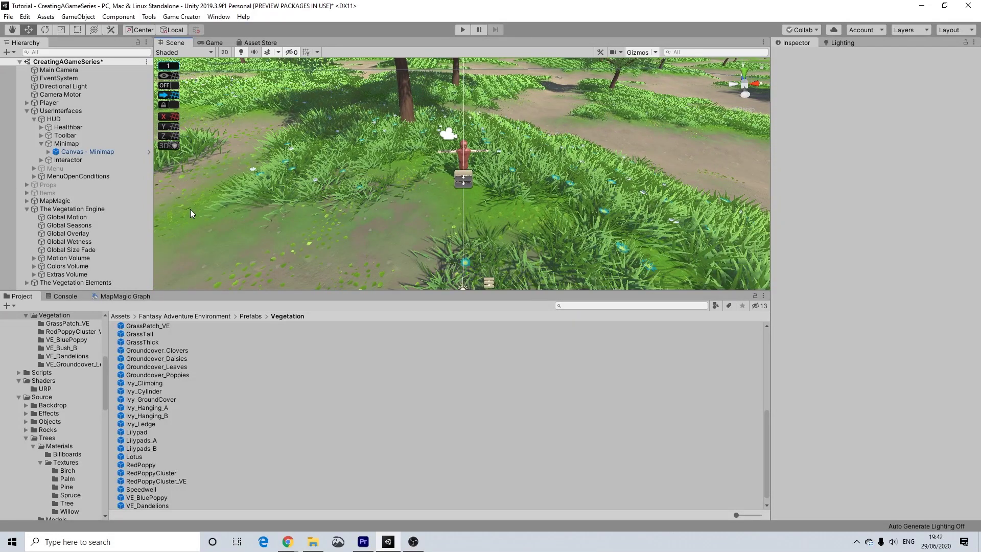
Apply the Grass motion preset to the VE_BluePoppy prefab, with Primary Speed 3 and Interaction Amplitude 0.5
scroll(163, 460, down, 1)
click(157, 490)
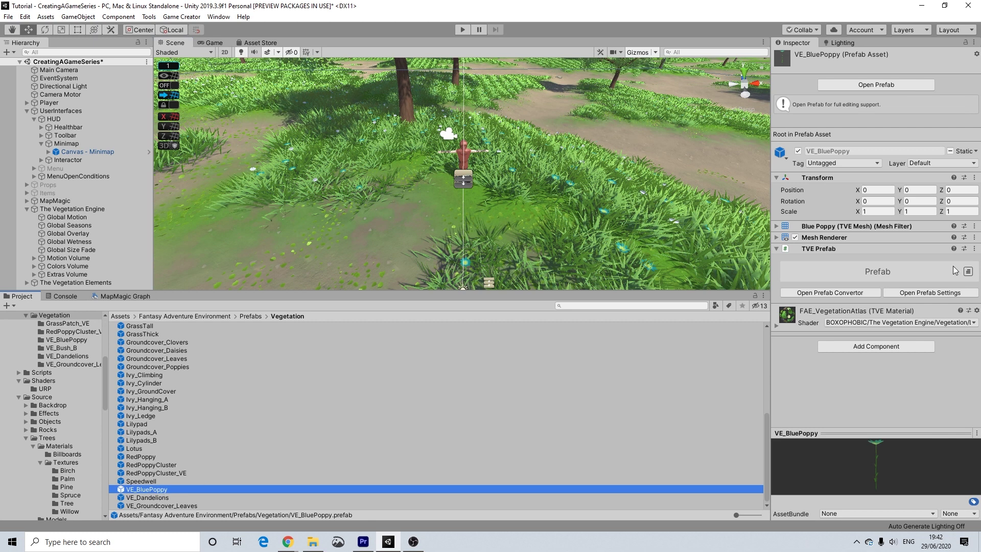
click(930, 293)
click(679, 227)
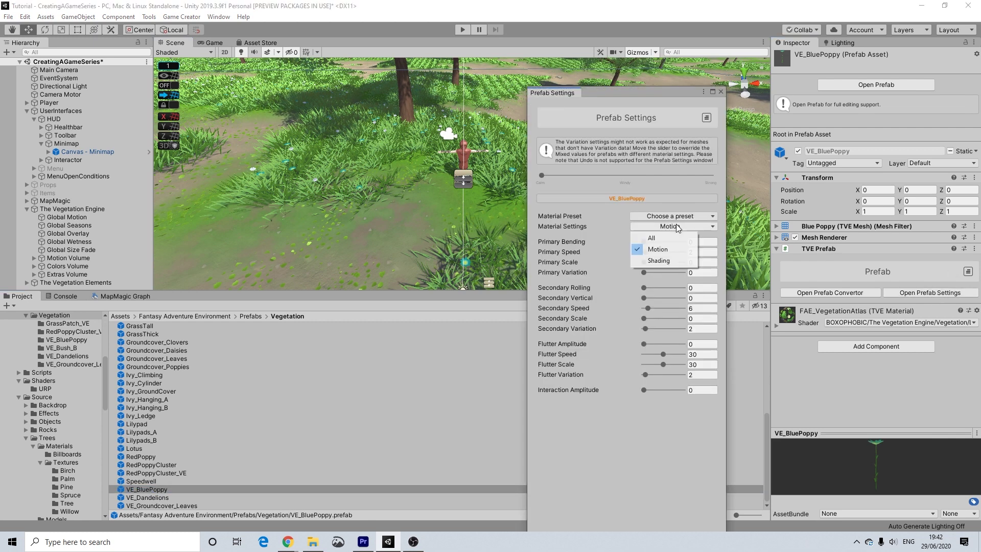
click(652, 221)
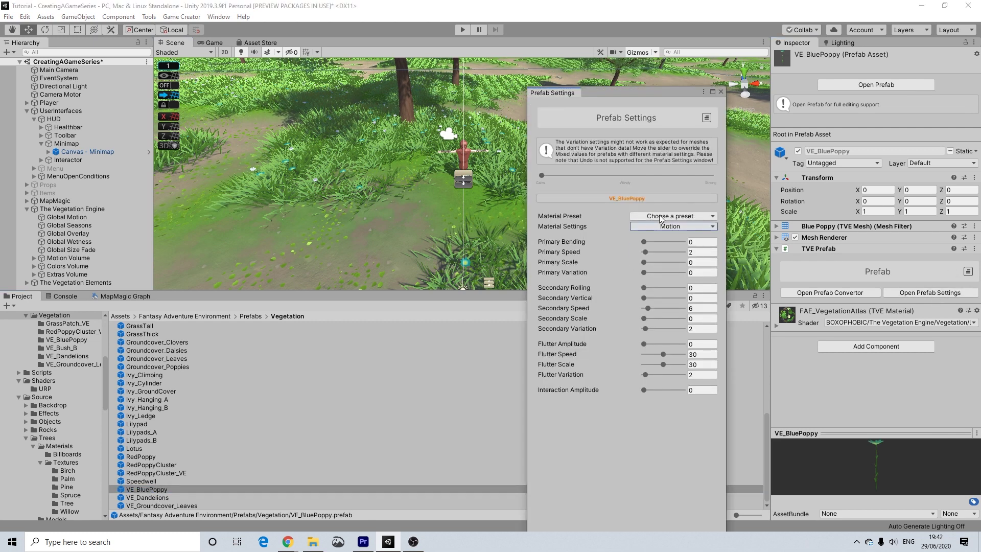
click(661, 218)
mouse_move(712, 262)
click(751, 263)
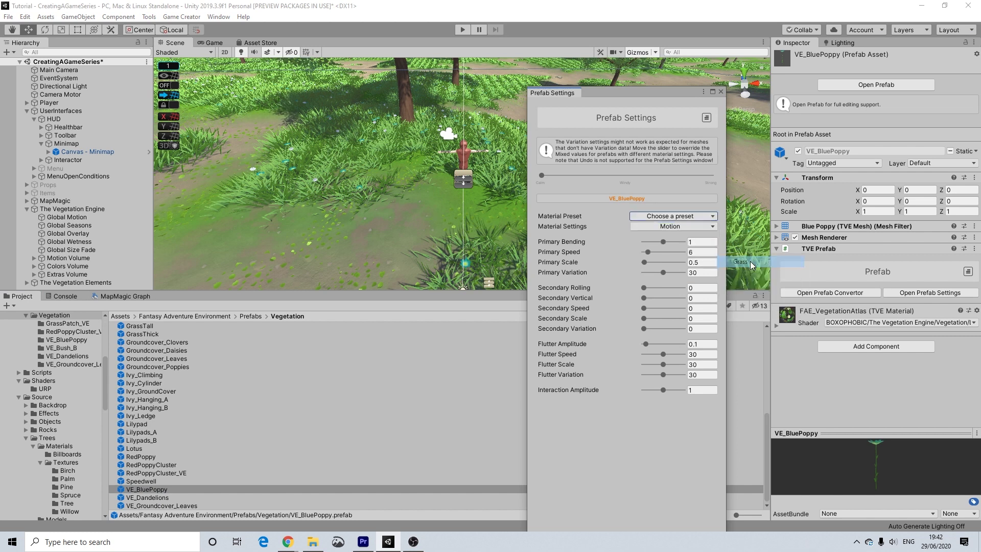
click(662, 254)
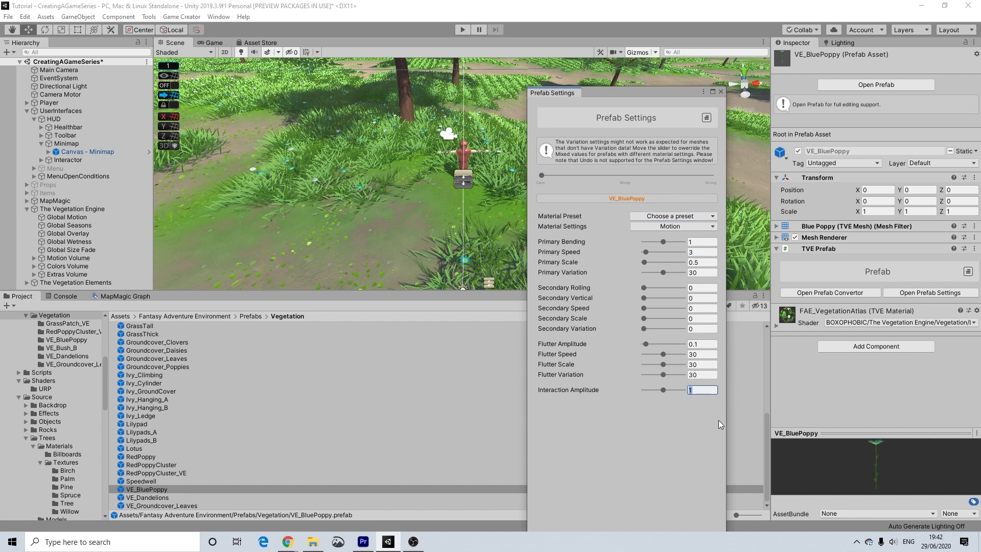
text(.5)
Apply the Grass motion preset to the VE_Dandelions prefab and set its Primary Speed to 3
click(157, 499)
click(665, 226)
click(672, 218)
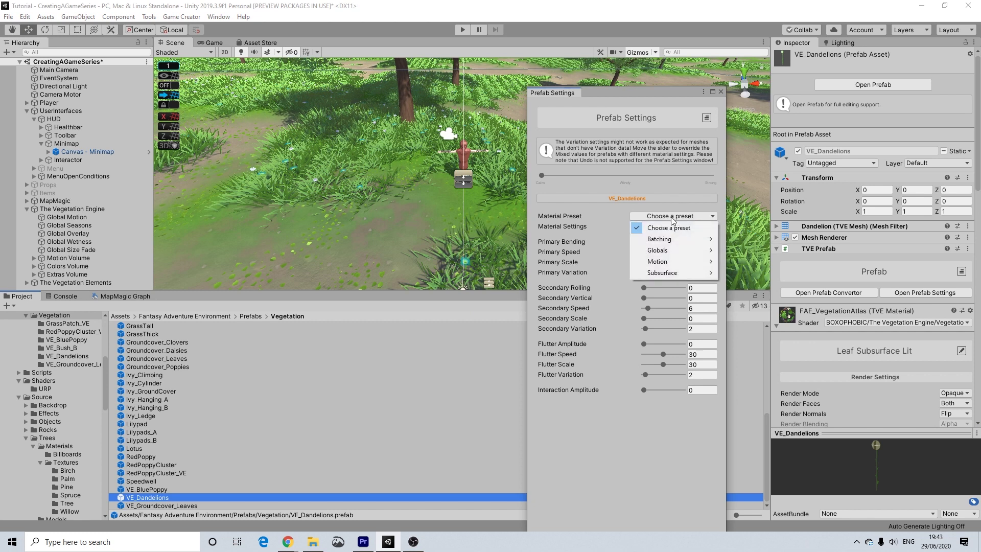
mouse_move(708, 264)
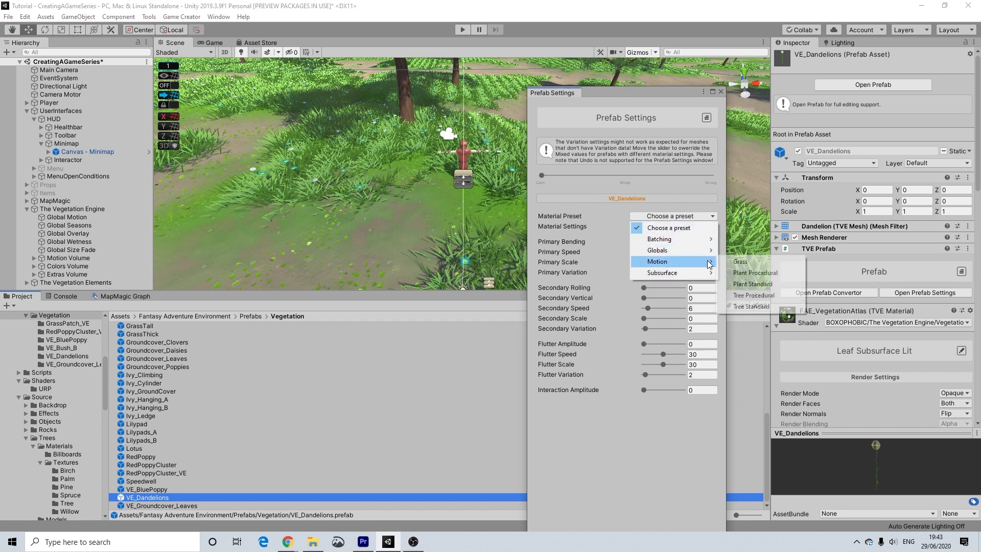
click(750, 263)
text(3)
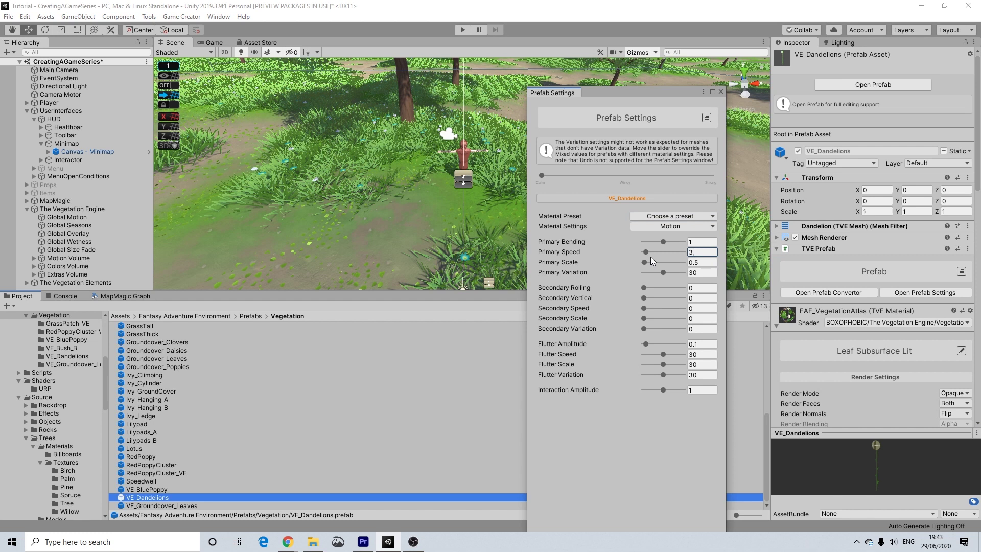
Set the VE_Dandelions prefab's Interaction Amplitude to 1.5 and preview its motion at different wind strengths
click(696, 390)
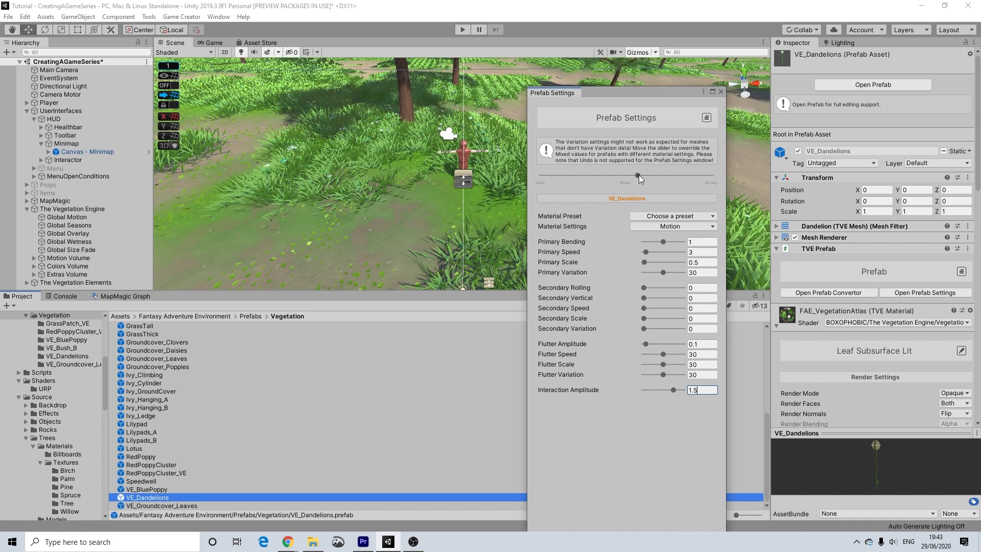
drag(656, 176, 557, 168)
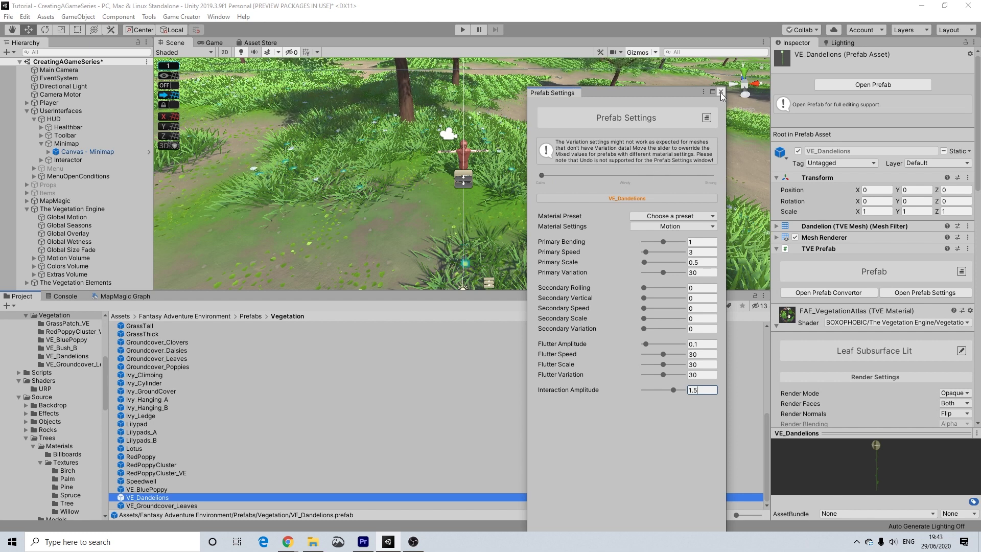
Try higher Primary Bending and Primary Speed on the VE_Groundcover_Leaves prefab, ending with both at 0
click(157, 505)
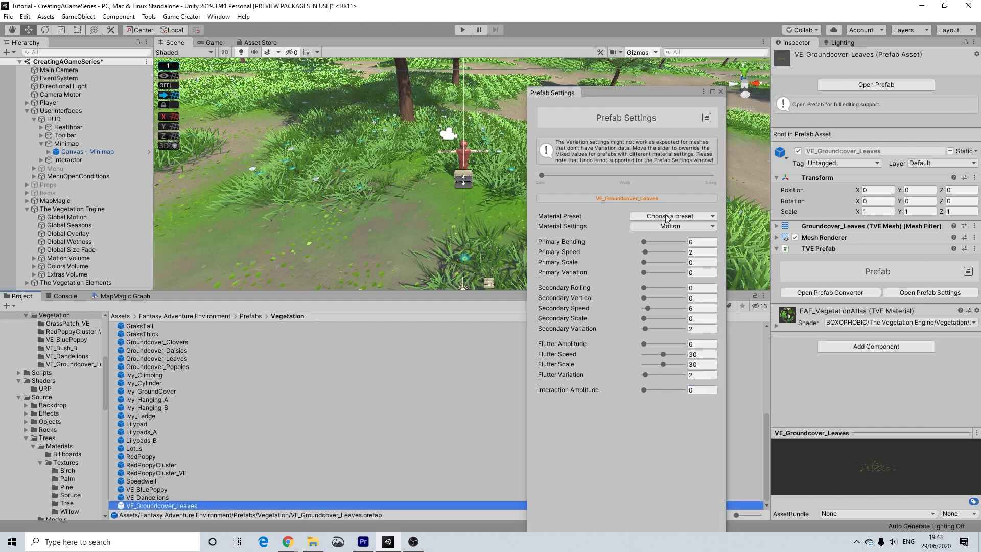
drag(649, 244, 710, 256)
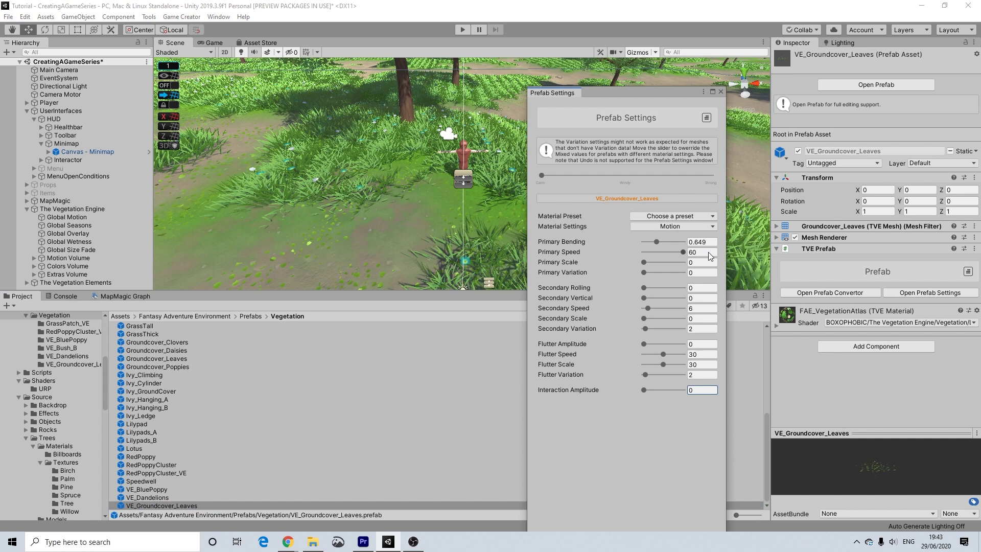
drag(658, 240, 602, 237)
Apply the Grass motion preset to the VE_Grass Generic Group Medium prefab in the Stylized Nature - Grasslands Standard/Grass folder
scroll(77, 376, down, 10)
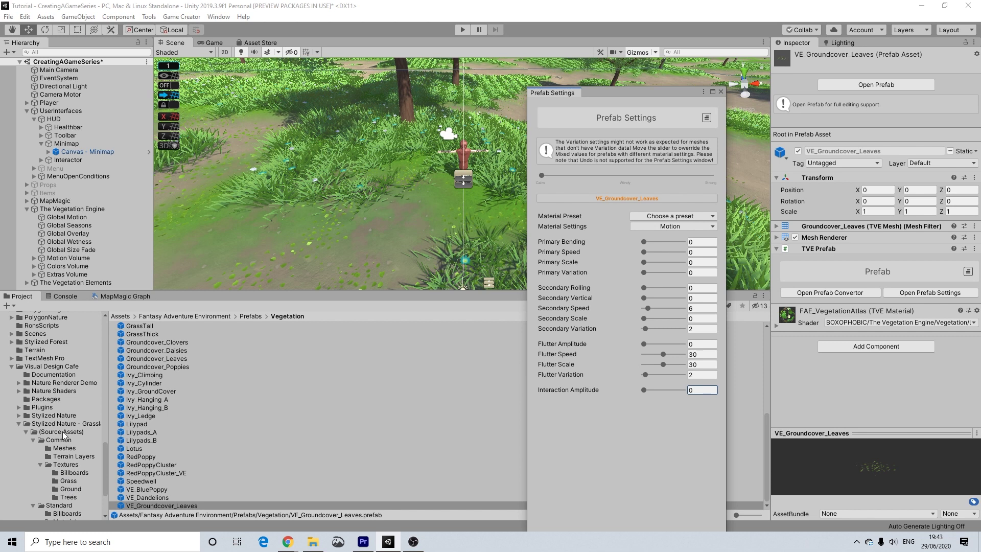
click(67, 424)
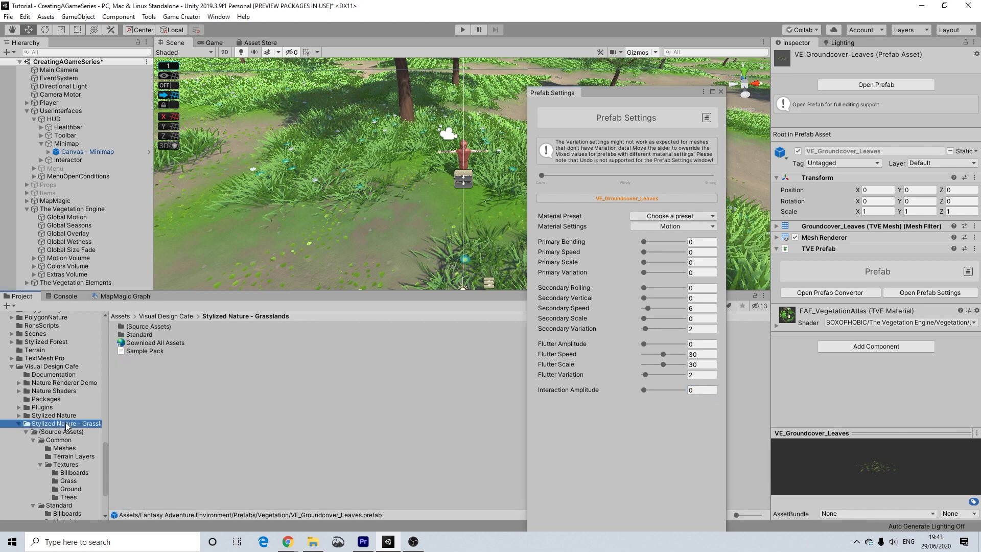
double_click(140, 334)
double_click(134, 335)
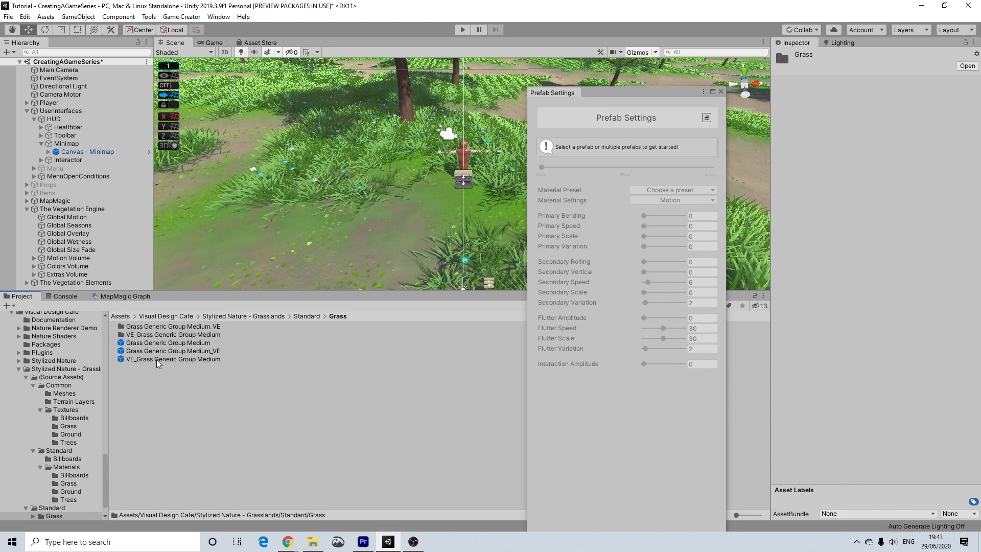
click(157, 360)
click(676, 226)
click(675, 219)
click(676, 221)
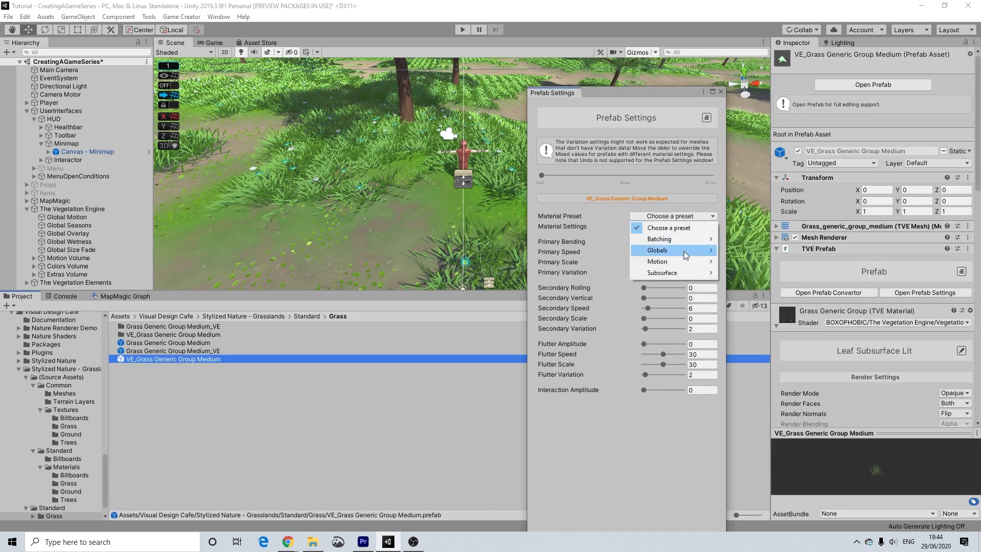
mouse_move(687, 262)
click(748, 266)
Set the grass prefab's Primary Speed to 3 and Interaction Amplitude to 1.5, and close Prefab Settings
click(690, 252)
text(3)
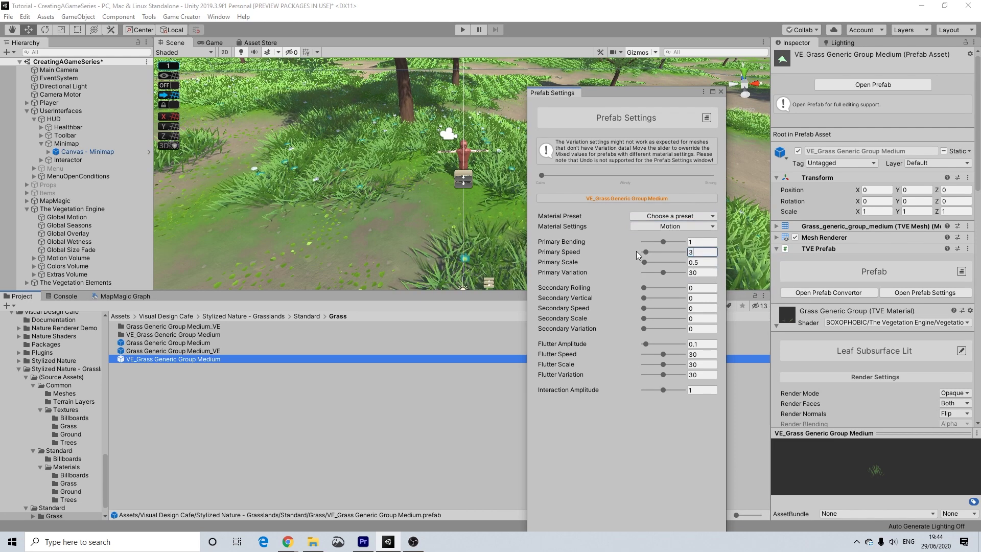
click(697, 390)
text(.5)
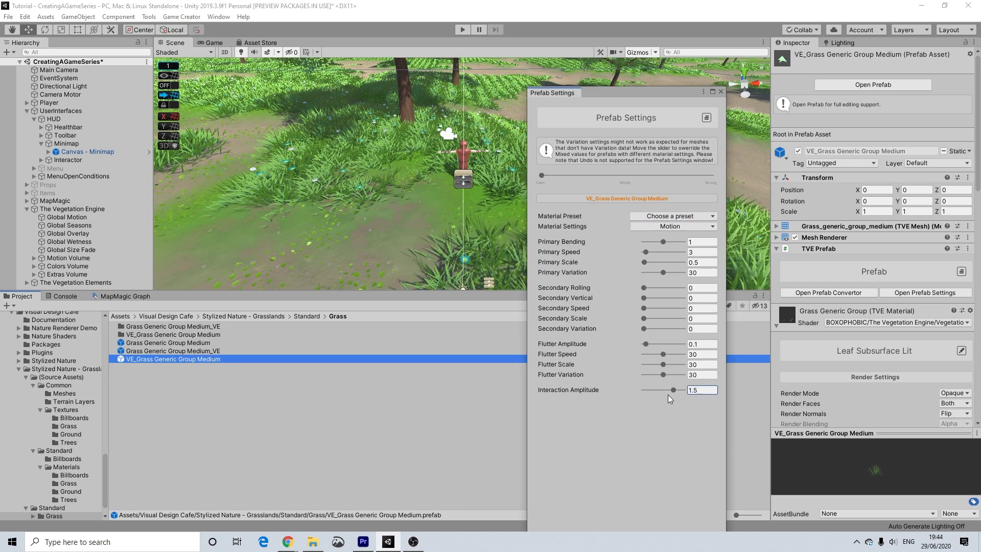
click(721, 92)
Hide the scene gizmos, frame the player and trees, and raise Global Motion's Wind Power towards Strong
alt+drag(743, 140, 504, 178)
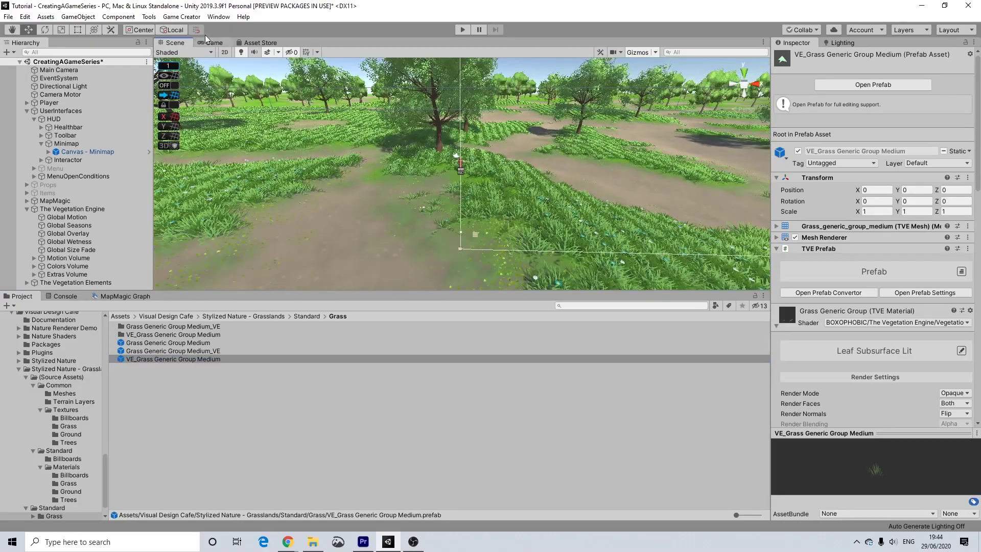
click(636, 50)
scroll(538, 156, up, 3)
scroll(497, 238, up, 2)
alt+drag(497, 238, 480, 185)
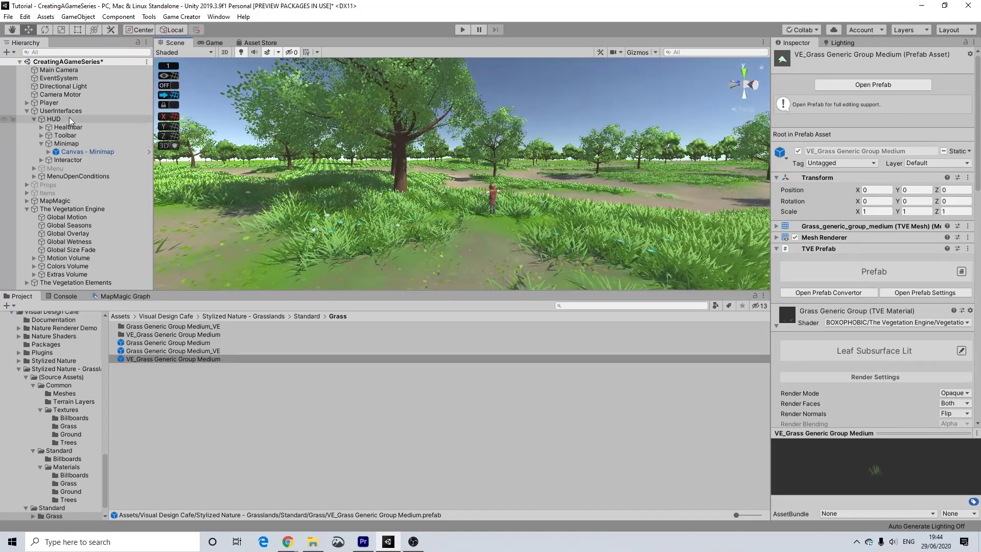
click(78, 218)
drag(787, 208, 936, 215)
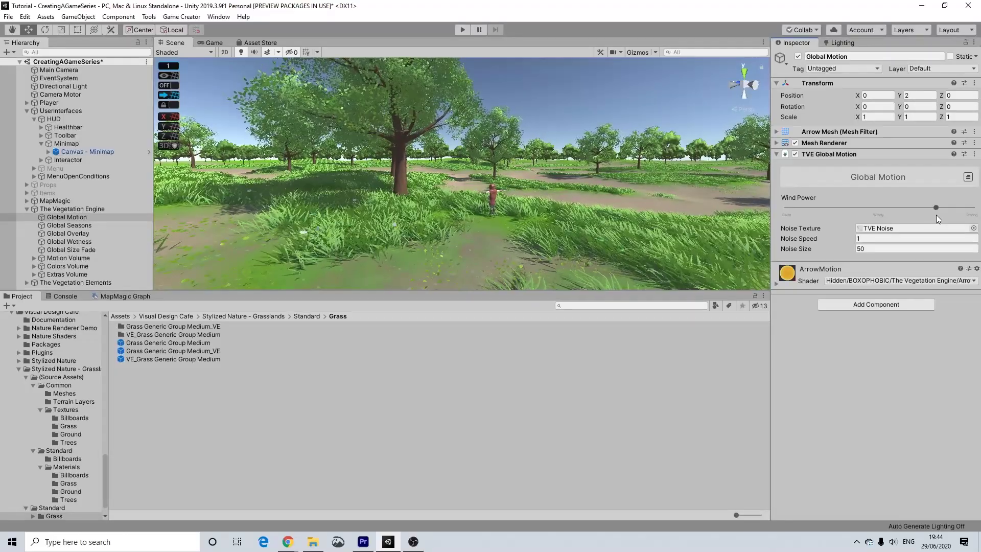
Sweep the Global Seasons slider and return it to Summer, and set Global Overlay's Overlay Intensity to 0.8
click(141, 226)
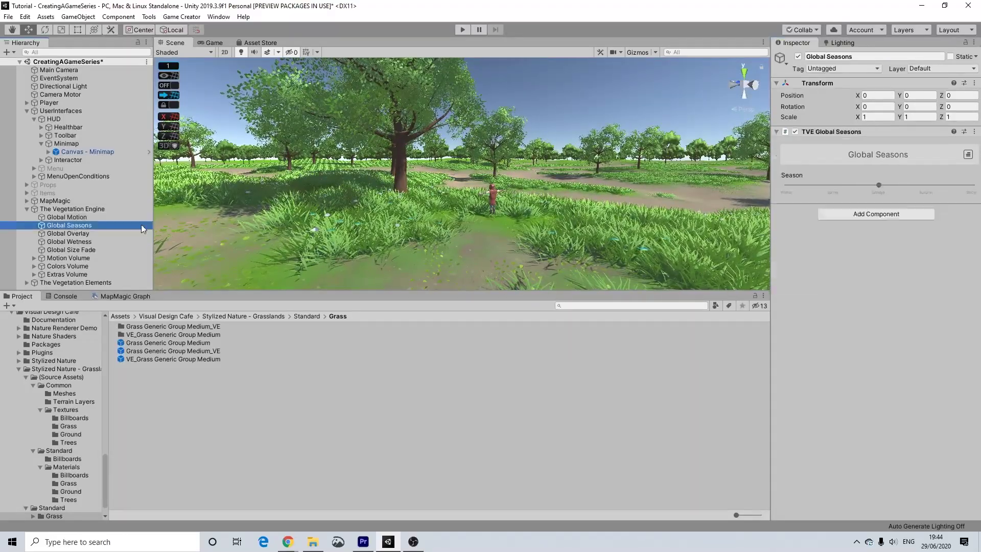
mouse_move(882, 185)
mouse_down()
mouse_move(759, 185)
mouse_move(937, 192)
mouse_move(980, 207)
mouse_move(761, 186)
mouse_move(980, 205)
mouse_move(878, 196)
mouse_up()
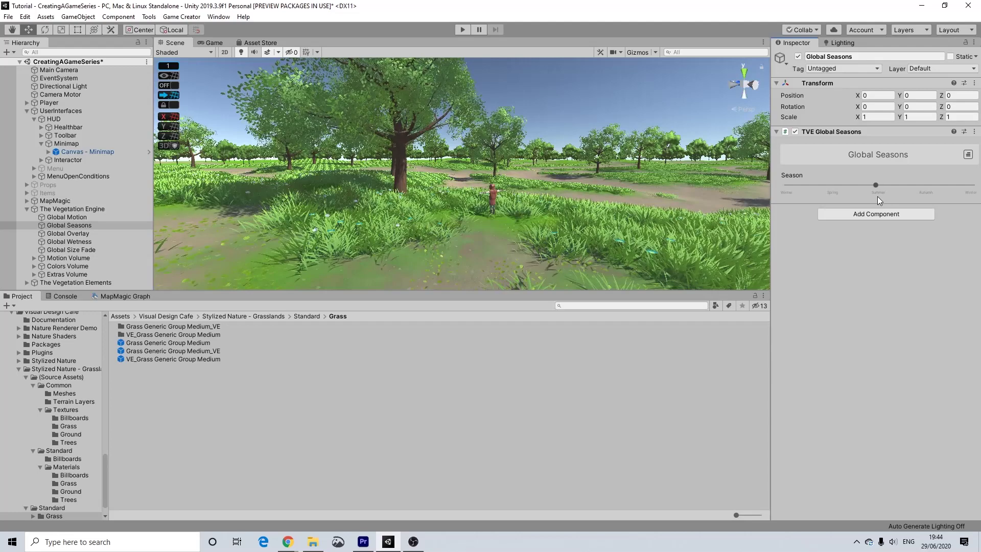
click(67, 235)
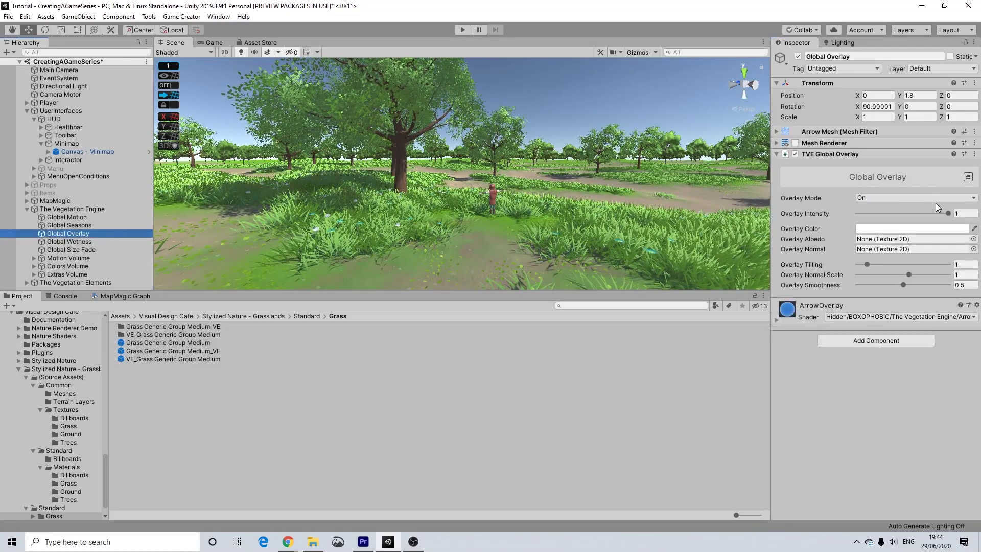
click(959, 212)
text(0.8)
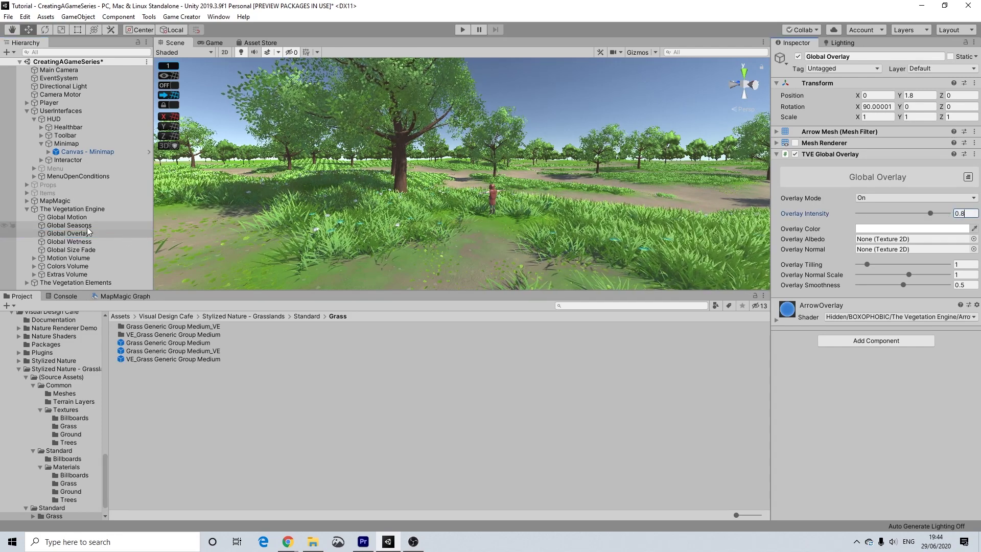
Switch the season to Winter and compare different Overlay Intensity values on the landscape, ending at 0.8
click(76, 226)
drag(878, 186, 979, 193)
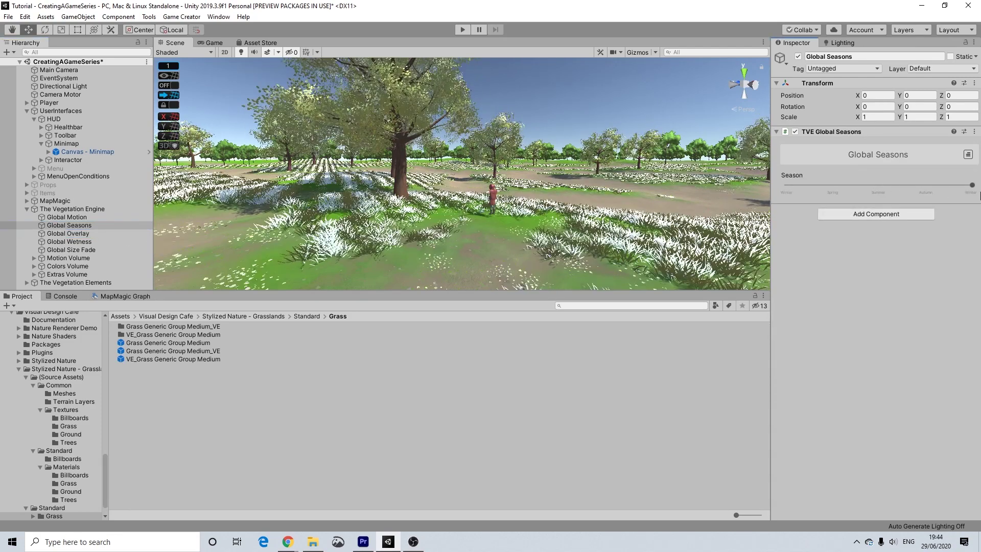
click(75, 233)
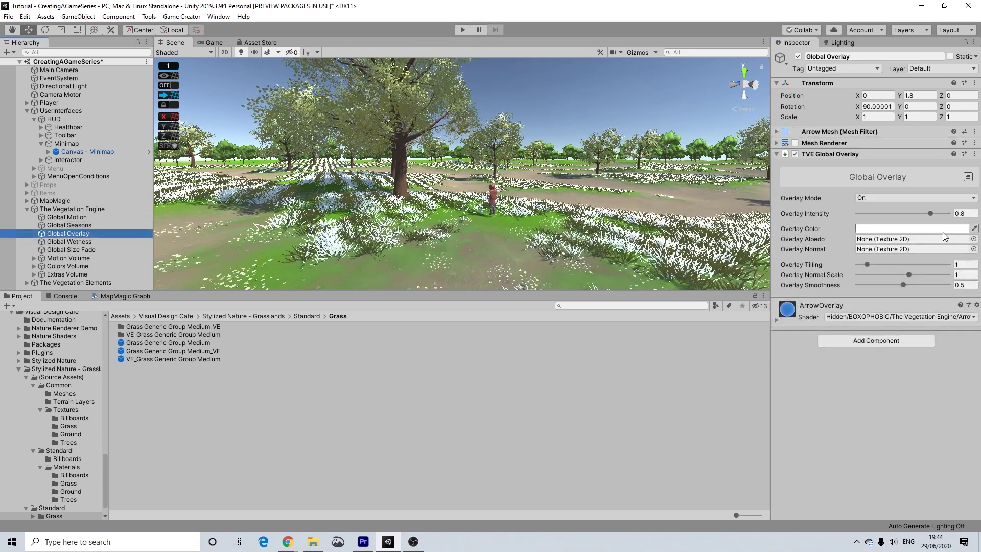
drag(937, 213, 864, 213)
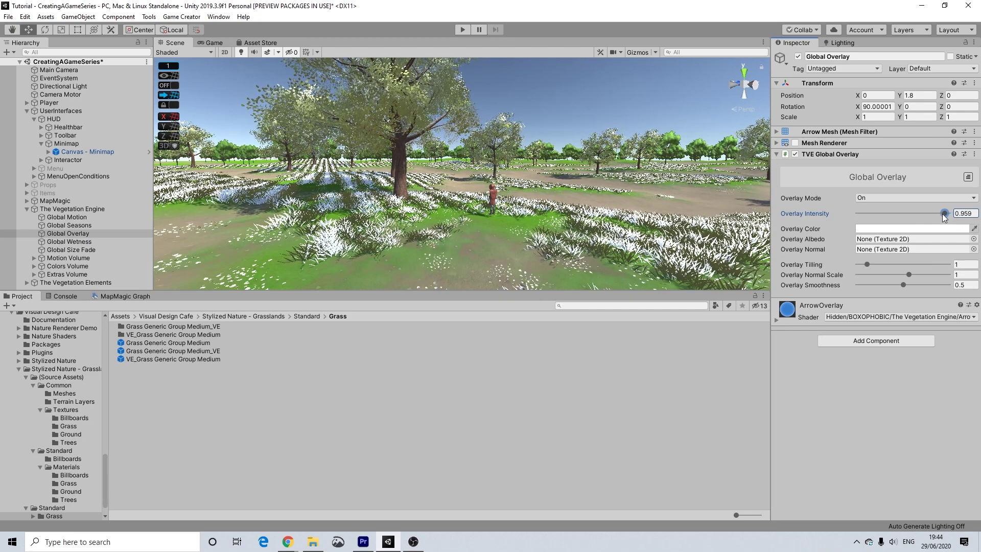
drag(905, 214, 935, 216)
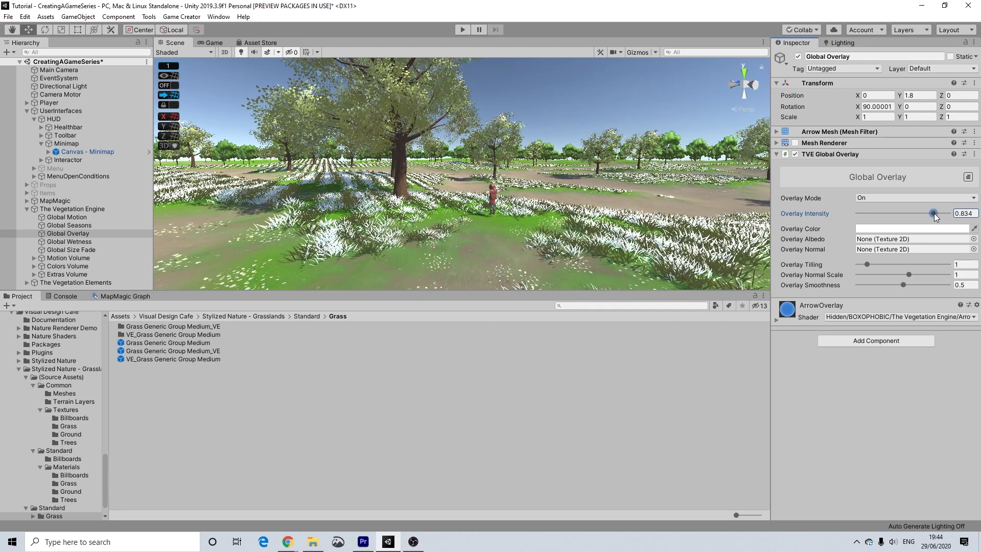
text(0.8)
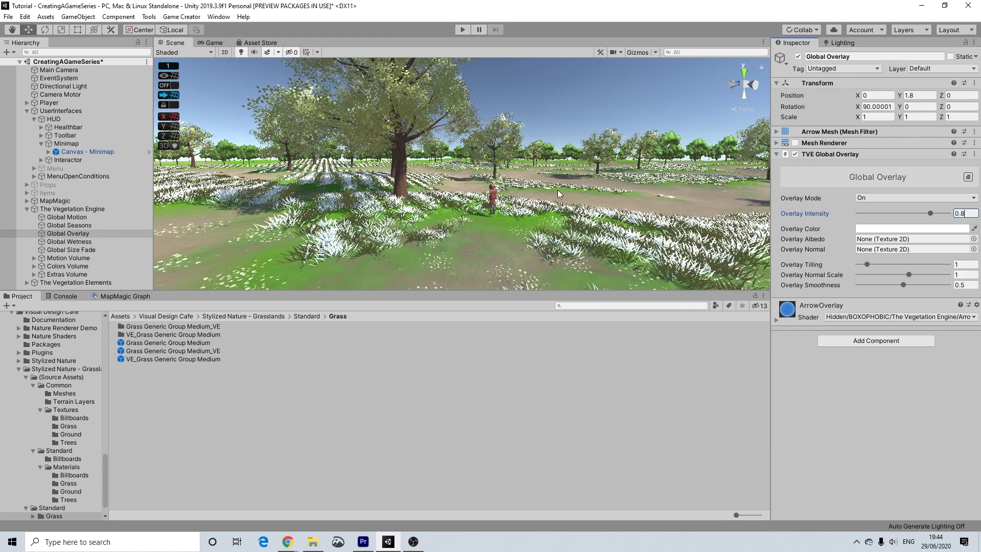
Return the Global Seasons slider to Summer and inspect the grass and flowers around the player
click(69, 225)
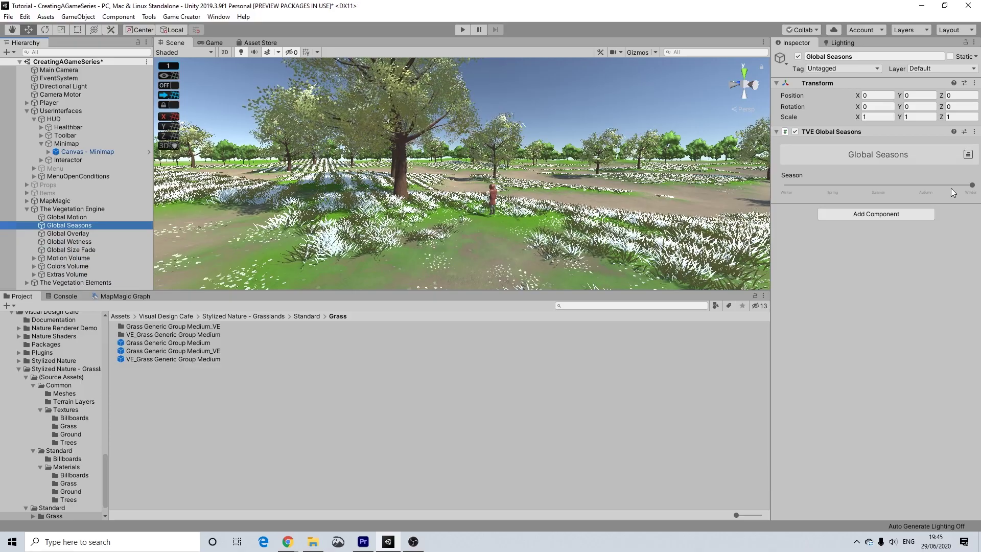
mouse_move(951, 185)
mouse_down()
mouse_move(855, 186)
mouse_move(880, 189)
mouse_up()
alt+drag(594, 194, 477, 207)
right_drag(477, 207, 624, 232)
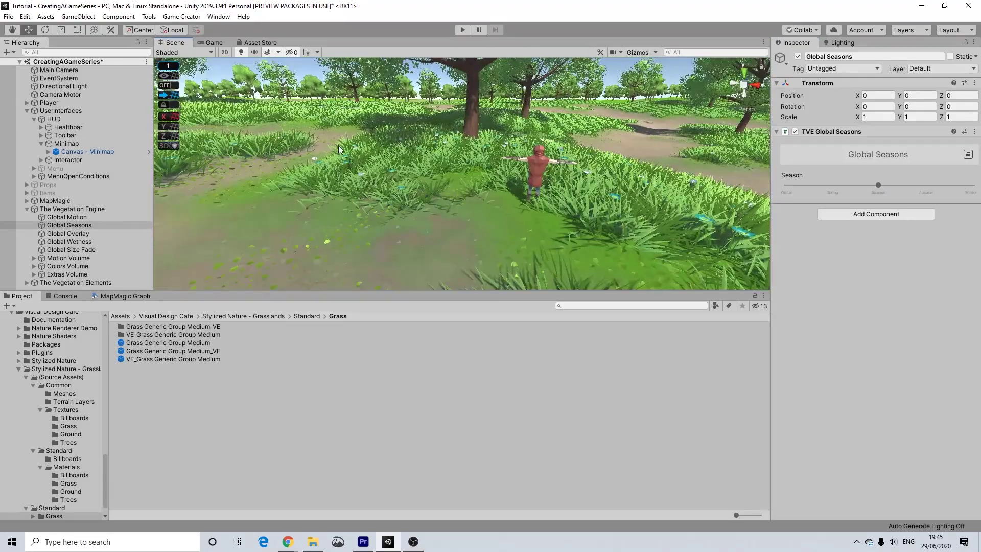
Raise the player's Element (MotionInteraction) object to Y position -8.04 and review its material settings
click(27, 209)
click(27, 103)
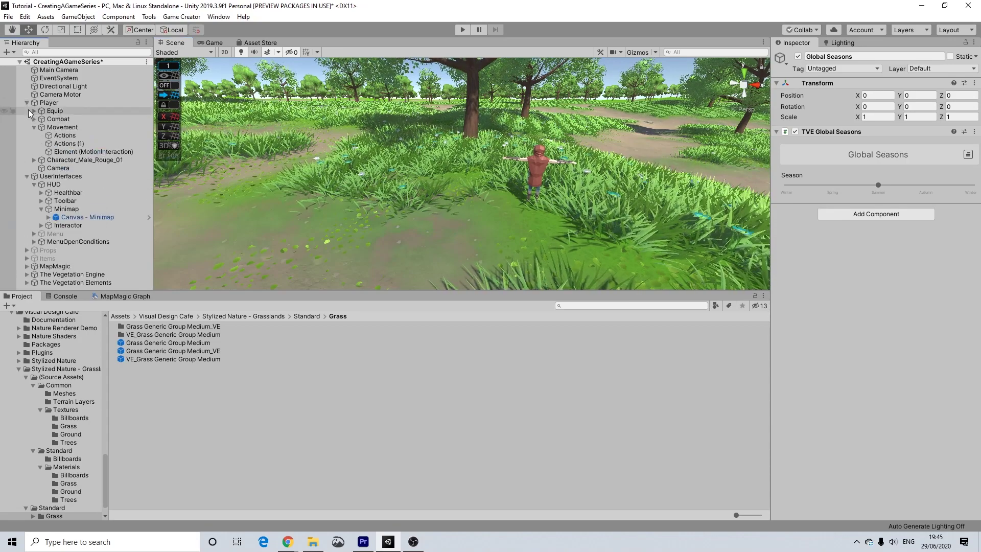
click(26, 176)
click(82, 152)
scroll(610, 200, down, 5)
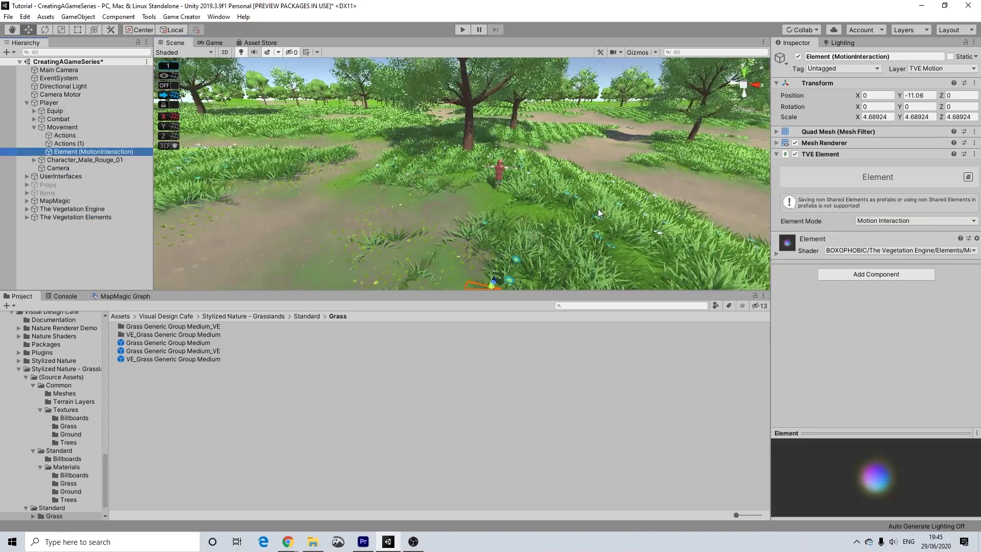
alt+drag(598, 208, 563, 137)
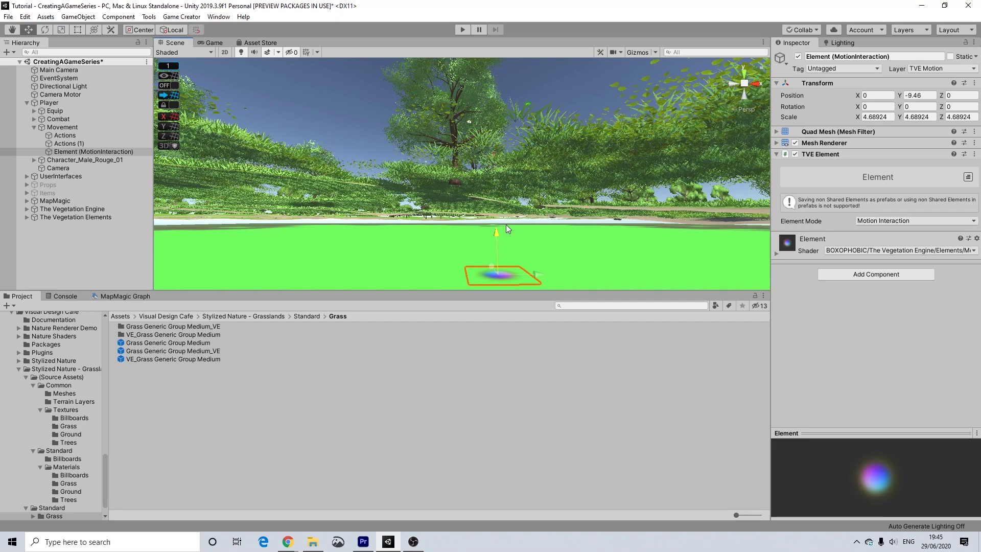
drag(514, 194, 495, 234)
alt+drag(536, 217, 538, 339)
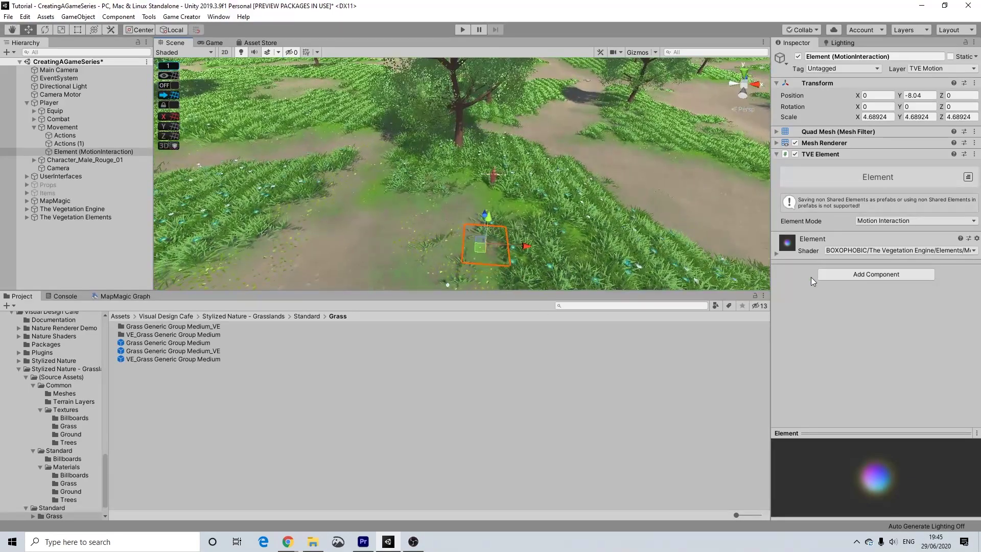
click(777, 253)
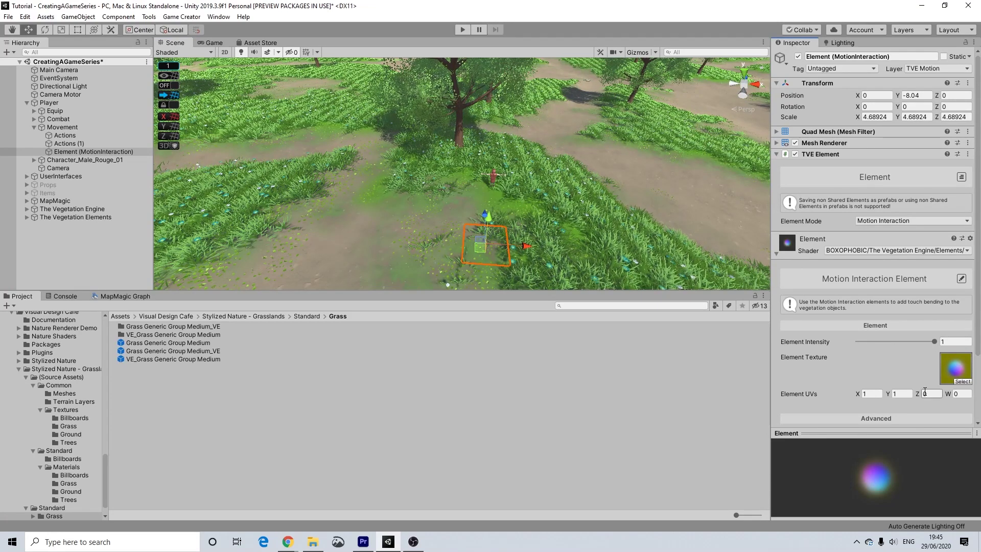
scroll(925, 391, down, 3)
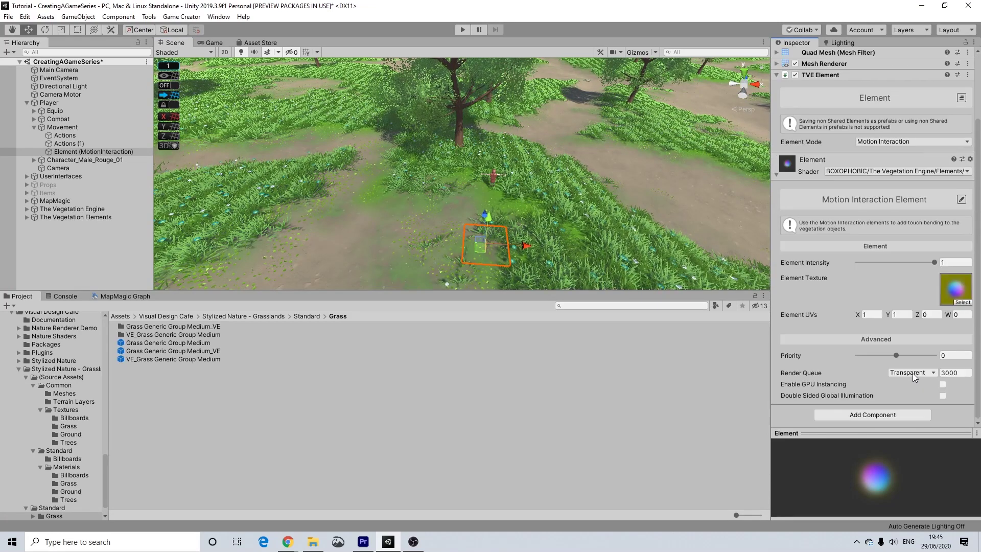
Run the scene in play mode, enlarge the Game view vertically, and restart the play session
click(462, 30)
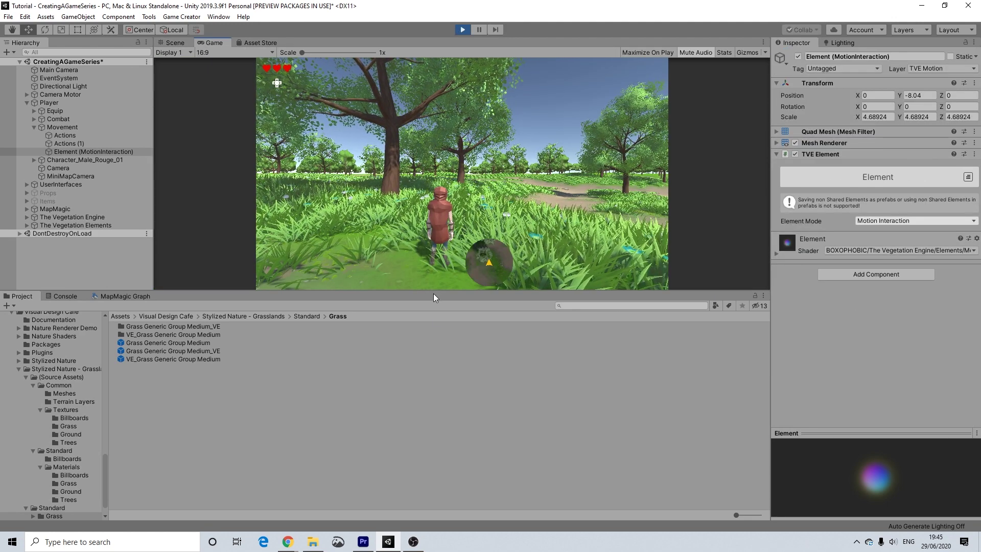
drag(427, 293, 428, 395)
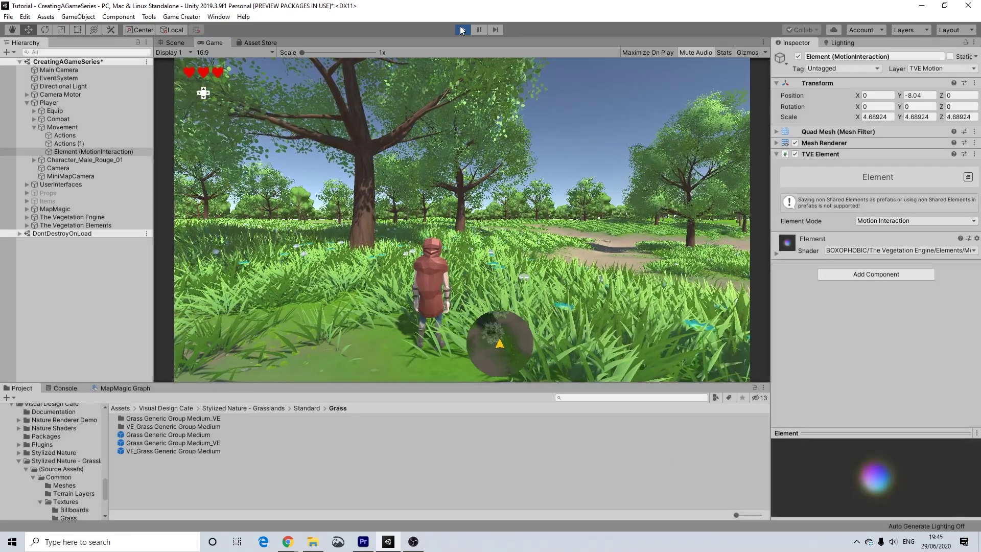
click(461, 30)
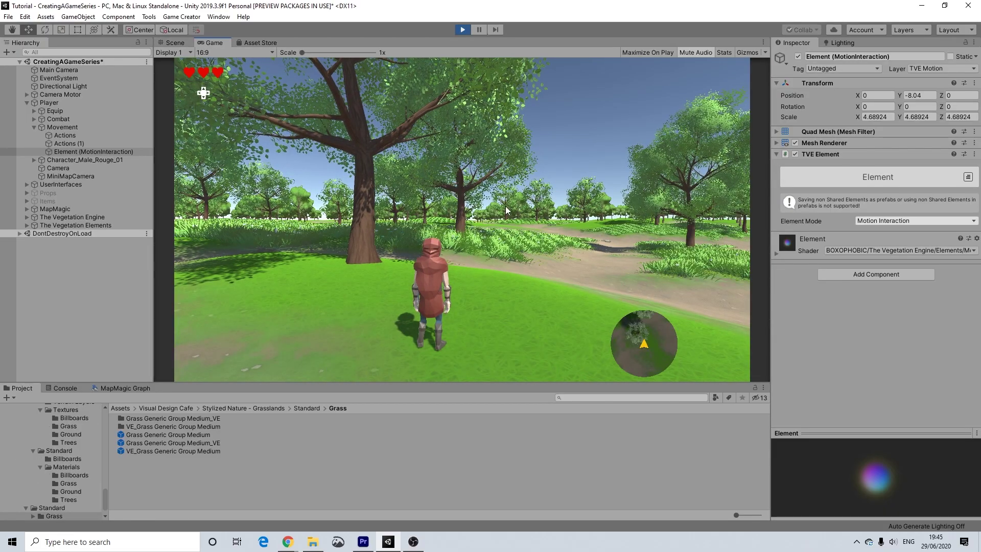
Walk the player from the starting point through the grass beside the dirt path to test the motion interaction
key(w)
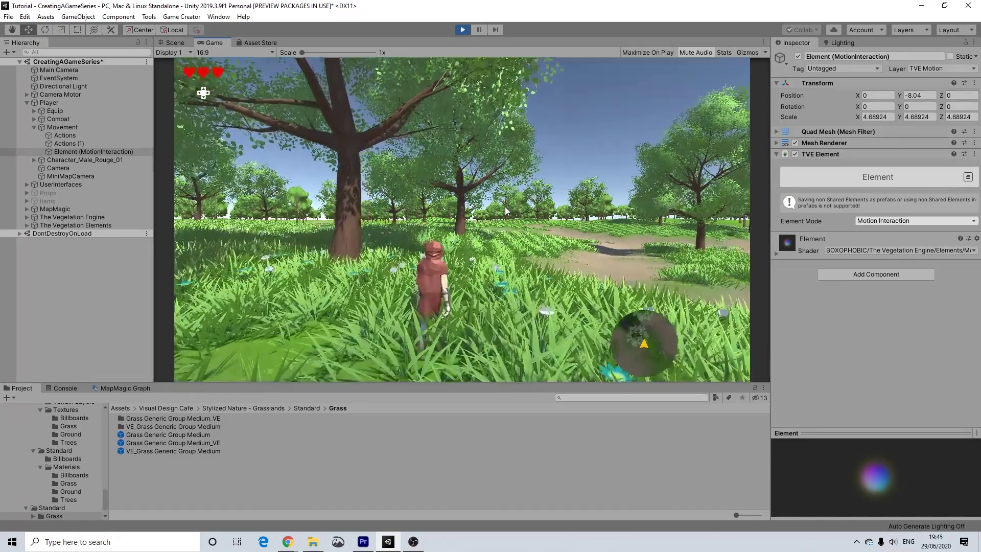
key(d)
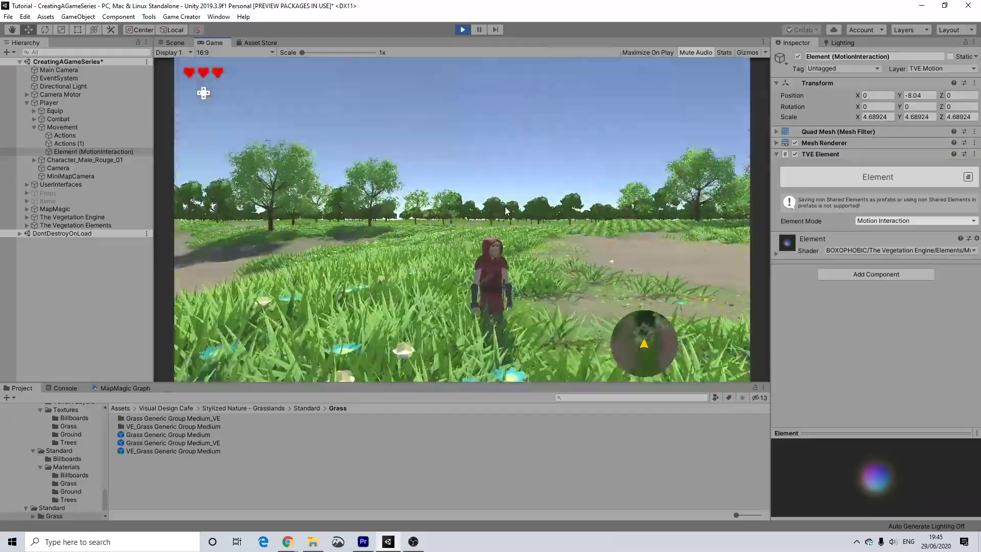
key(w)
key(d)
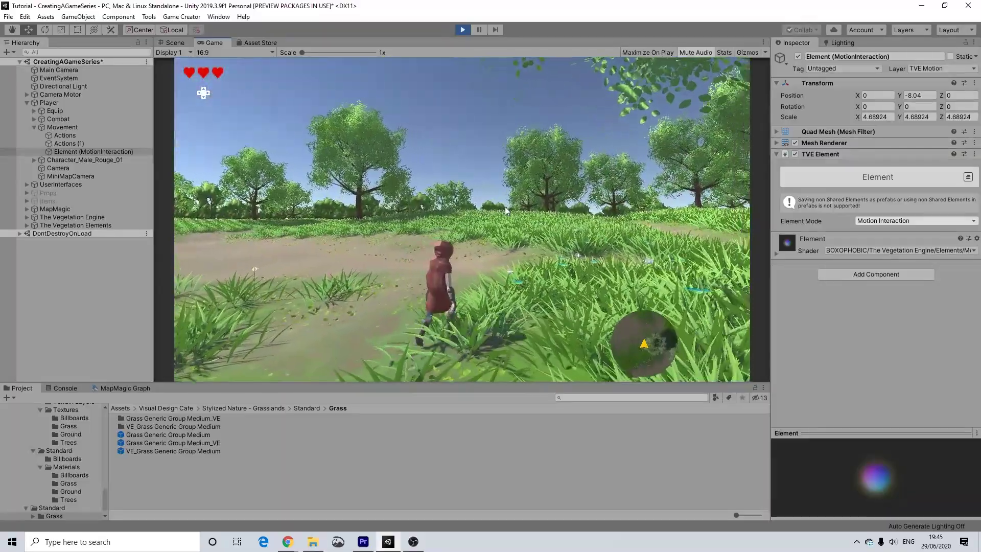
key(d)
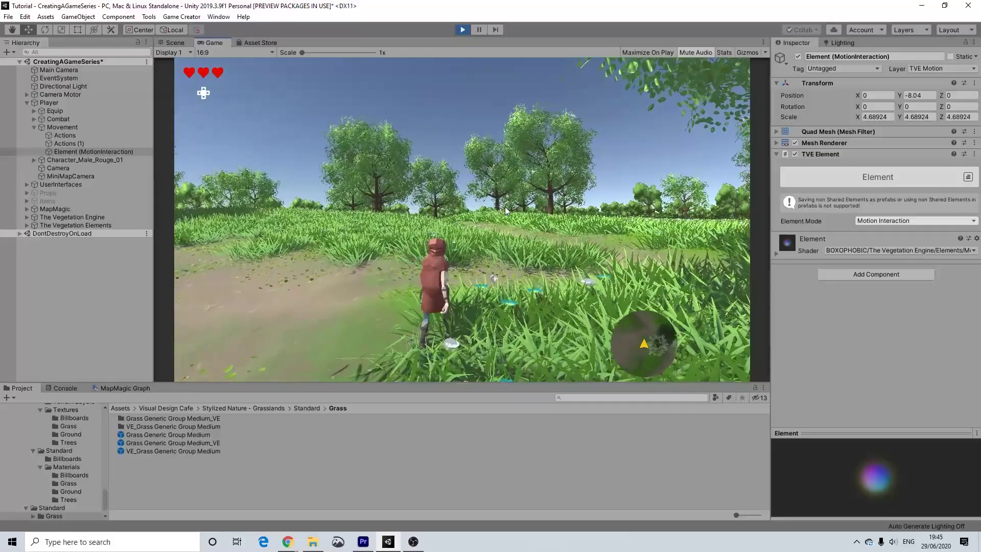
key(w)
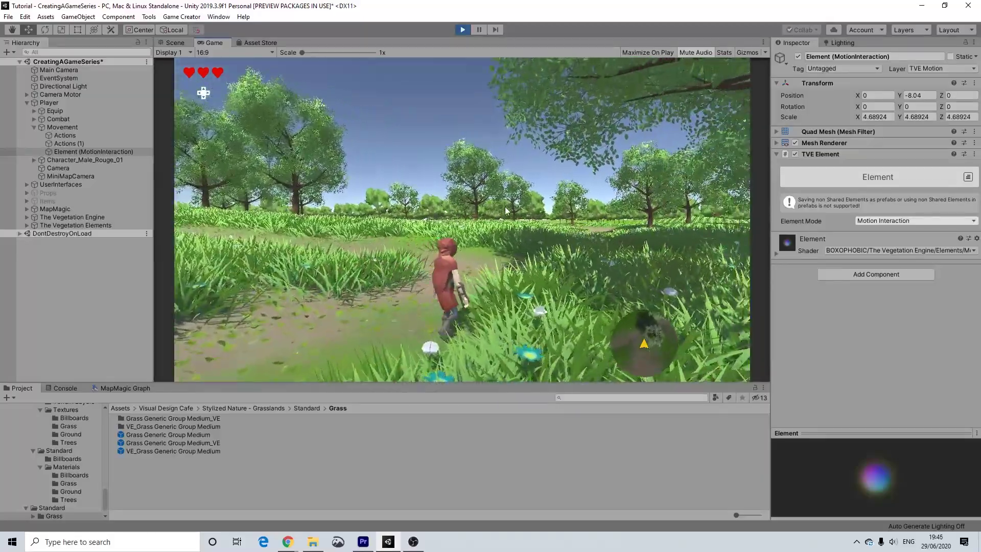
Walk the player through the shaded grass under the trees into the open flower meadow, examining how the vegetation bends
key(w)
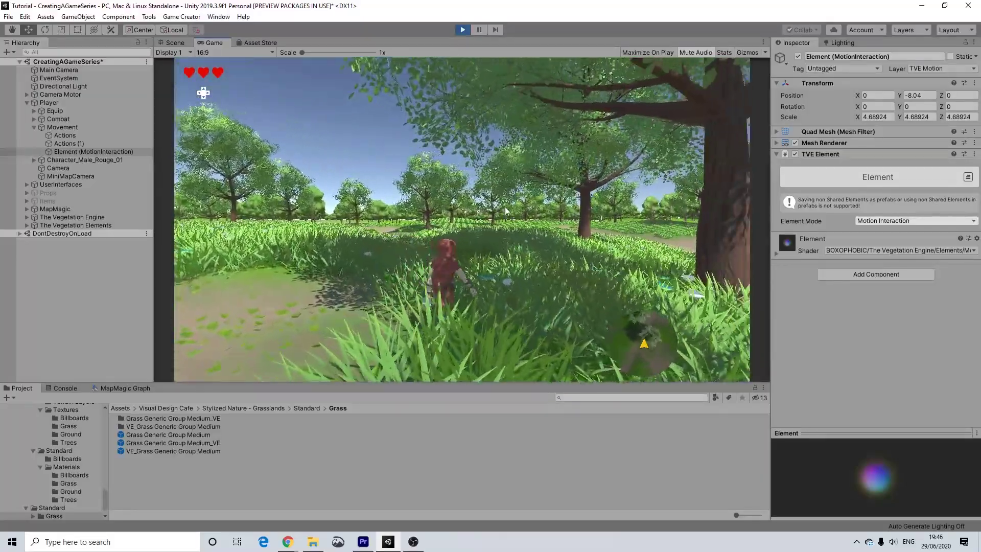
key(w)
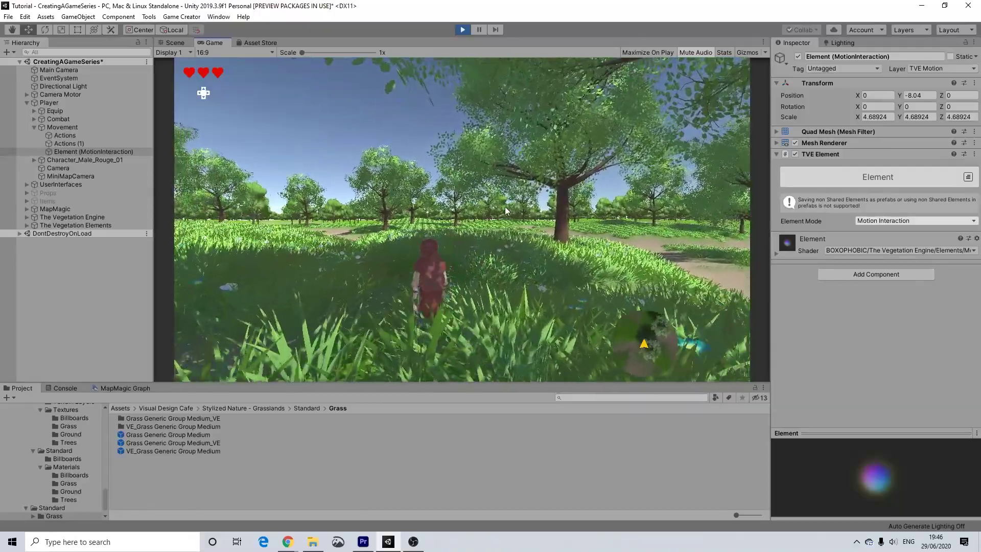
key(w)
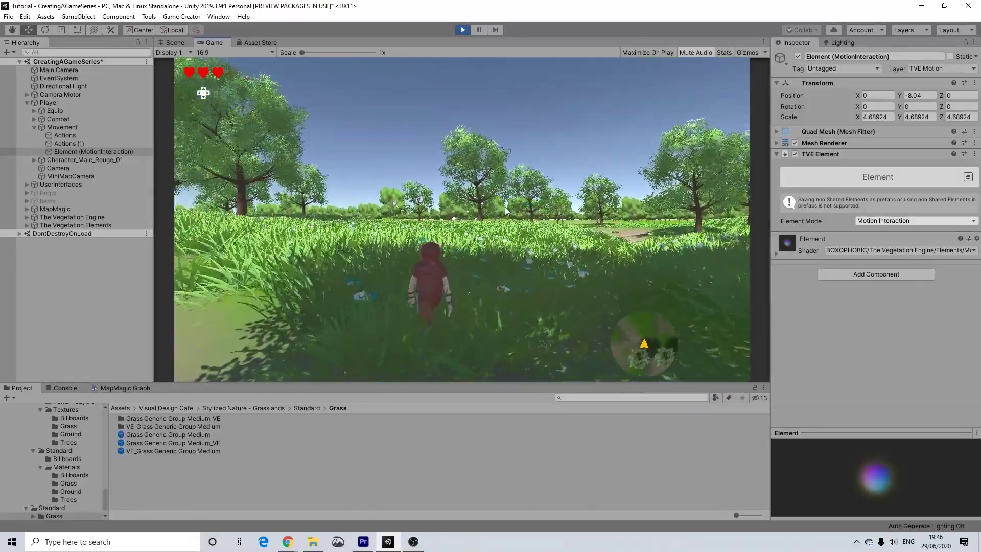
key(w)
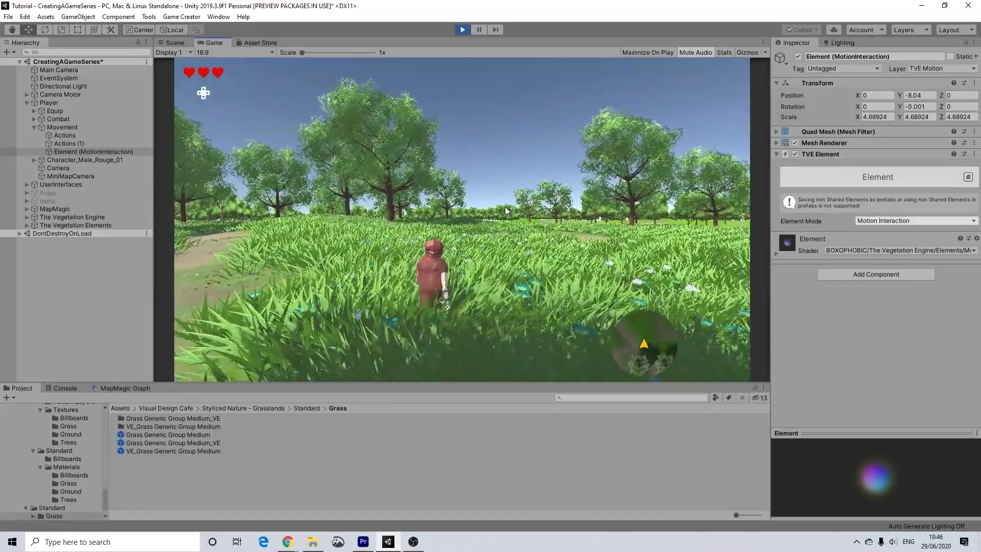
key(w)
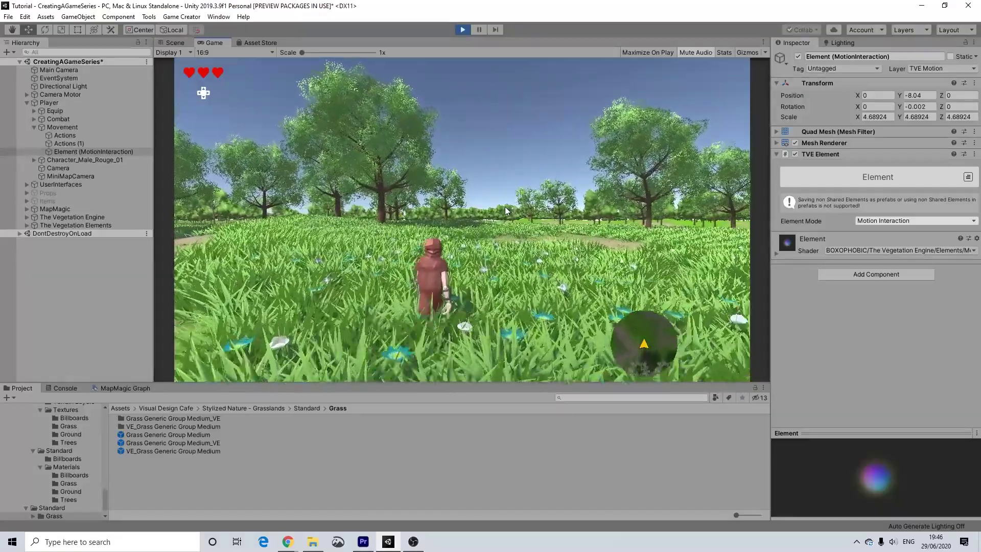
key(w)
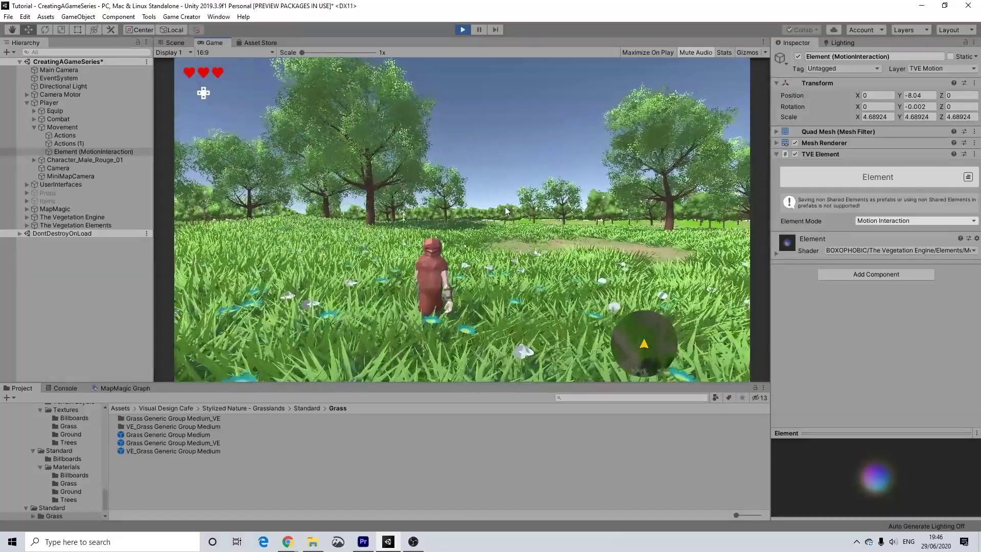
key(w)
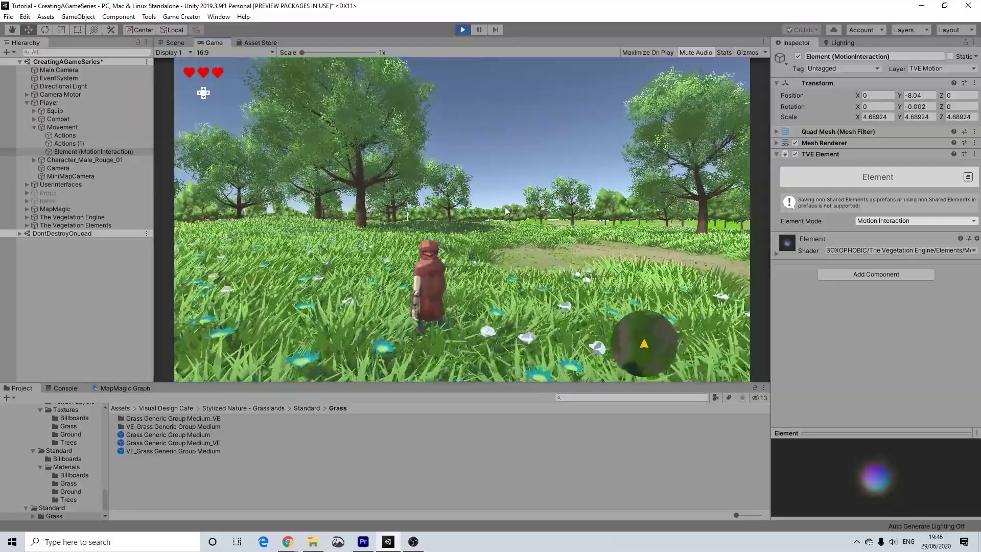
Walk the player across the flower meadow to the large shaded tree, examining the grass and flowers around the character
key(w)
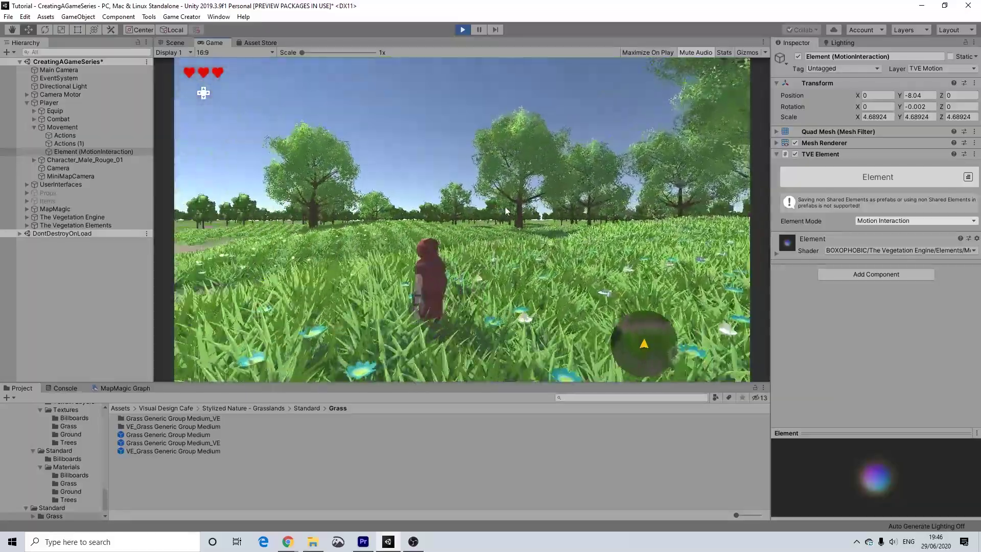
key(w)
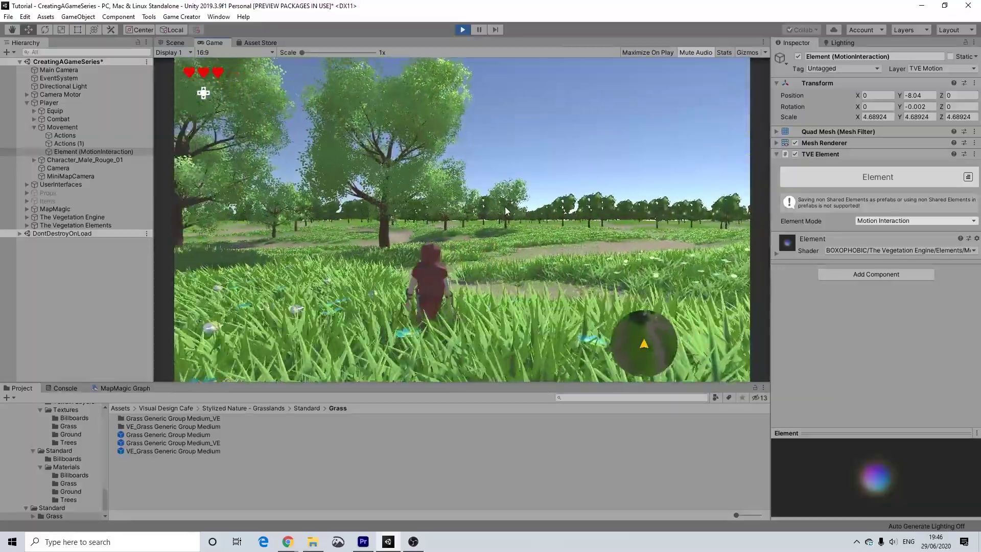
key(w)
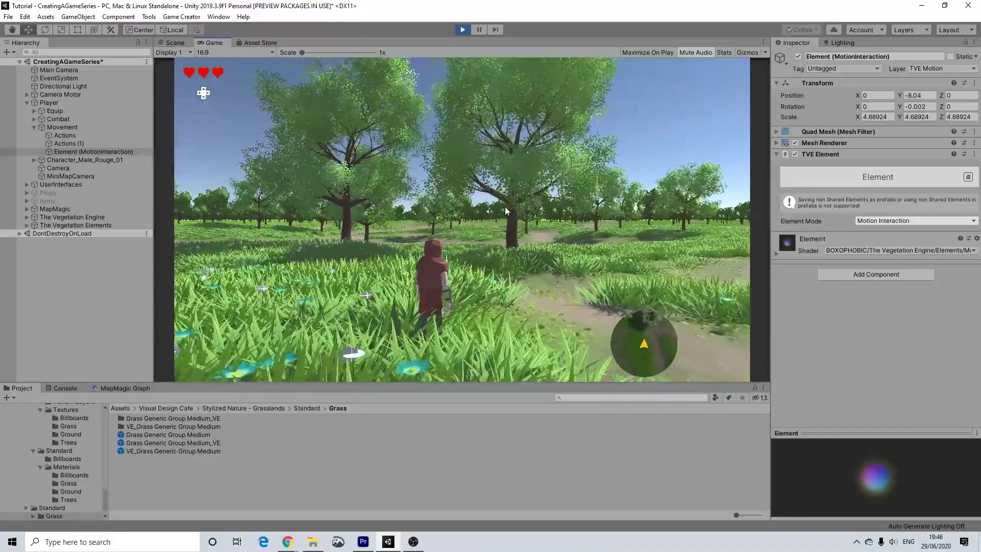
key(w)
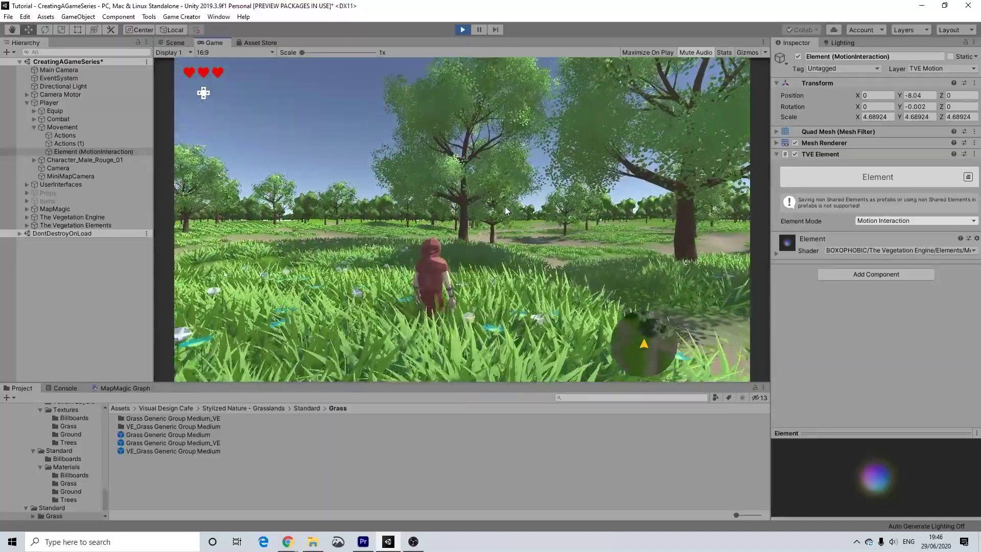
key(w)
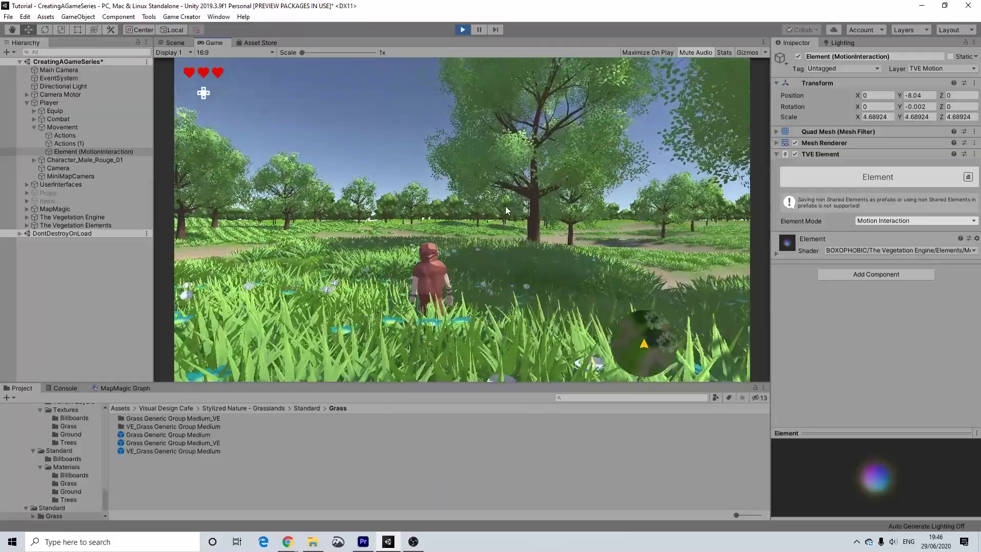
key(w)
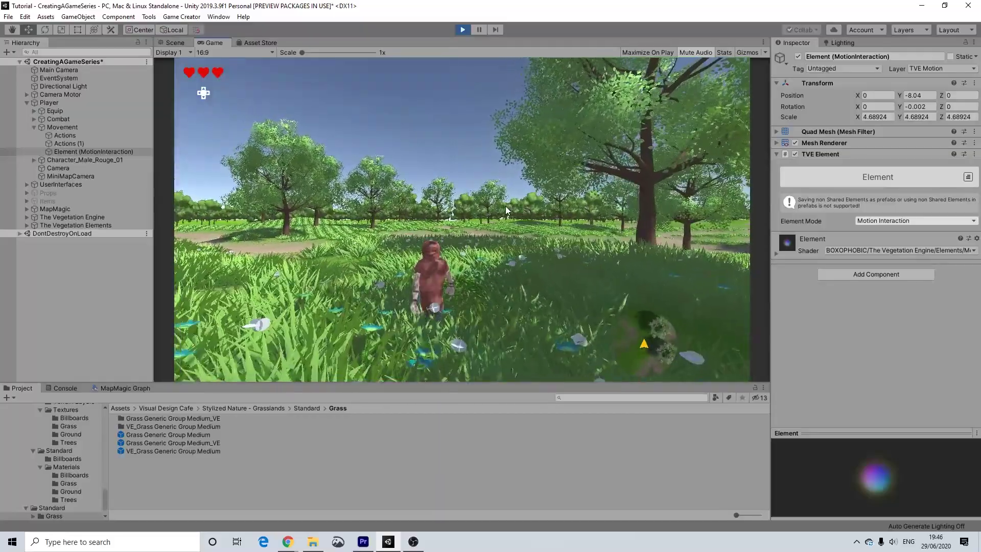
key(w)
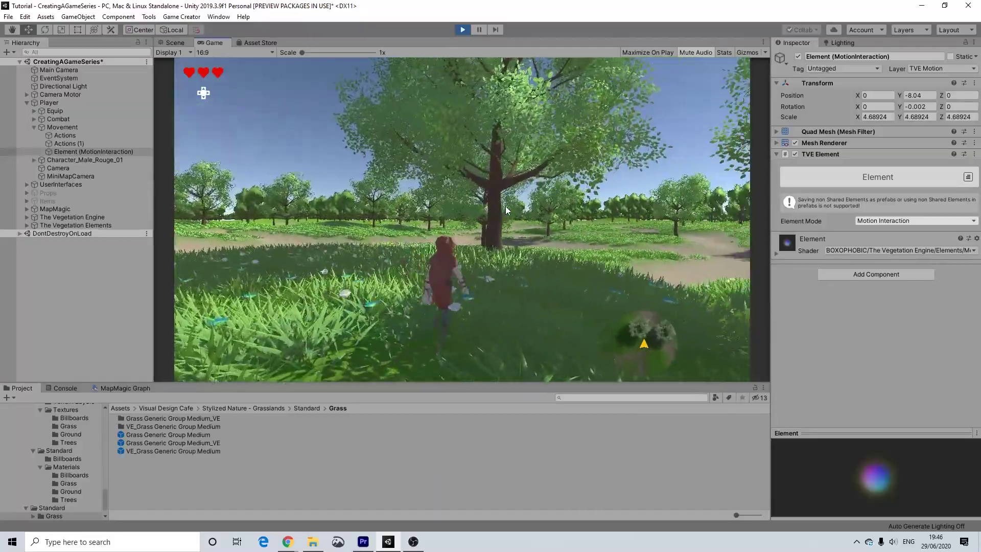
key(w)
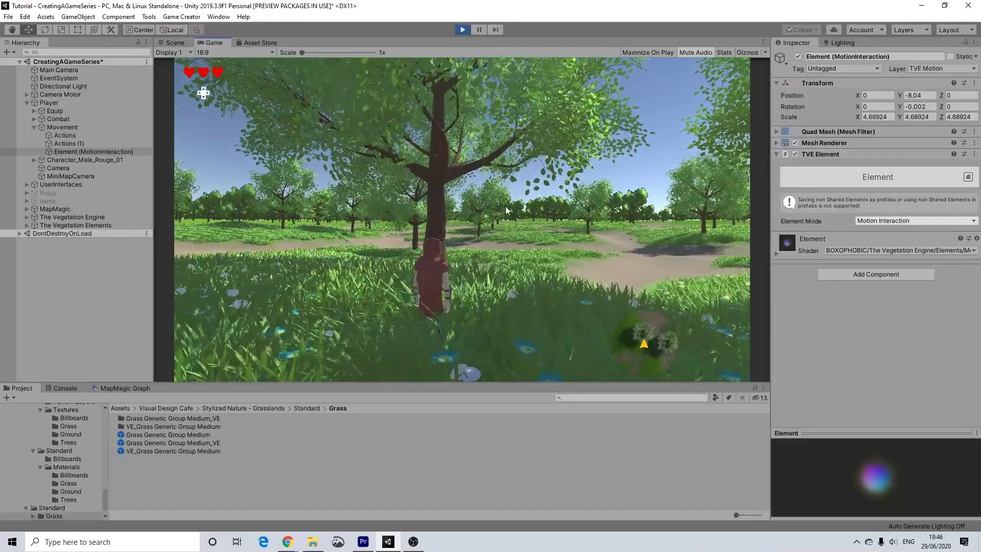
Turn the player away from the tree and walk through the tall grass to the dirt path, checking the interaction
key(s)
key(w)
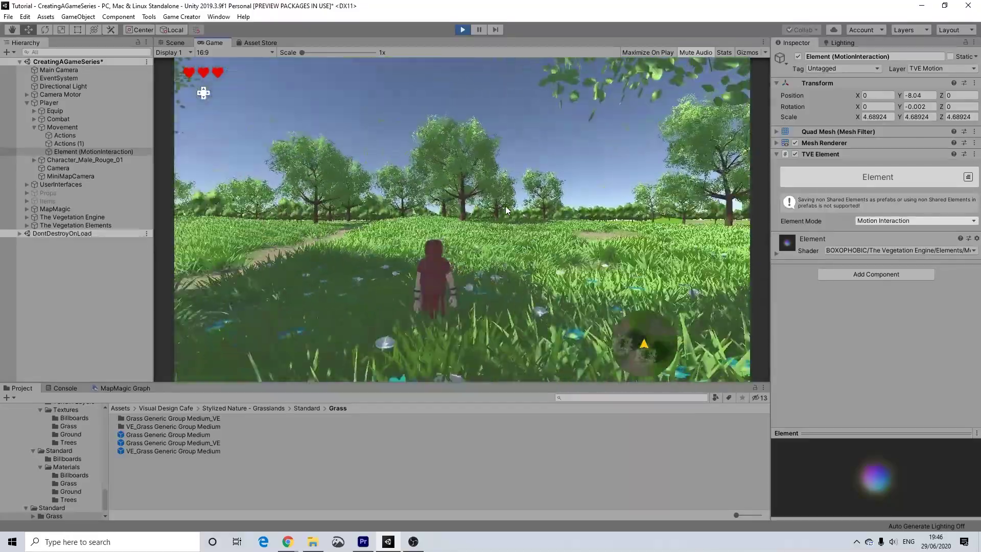
key(a)
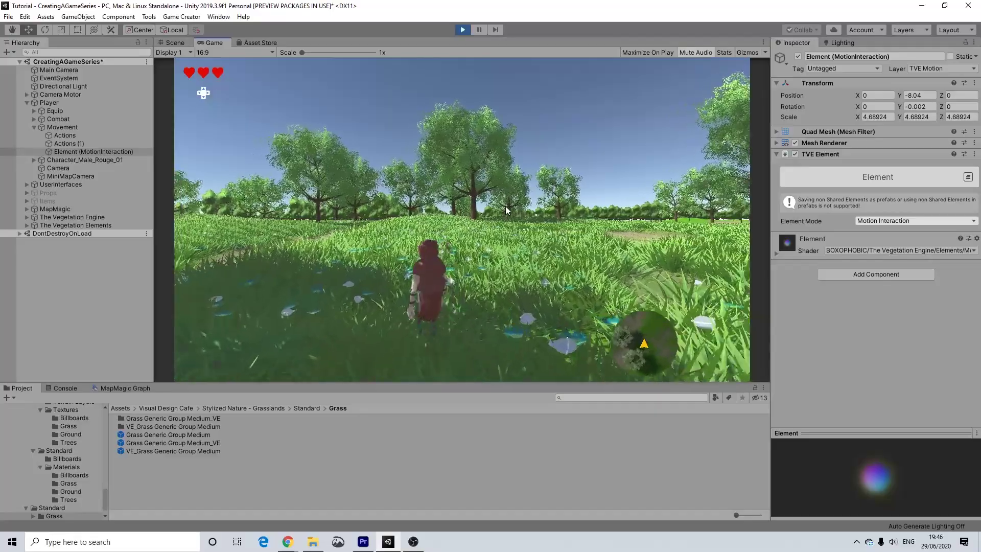
key(w)
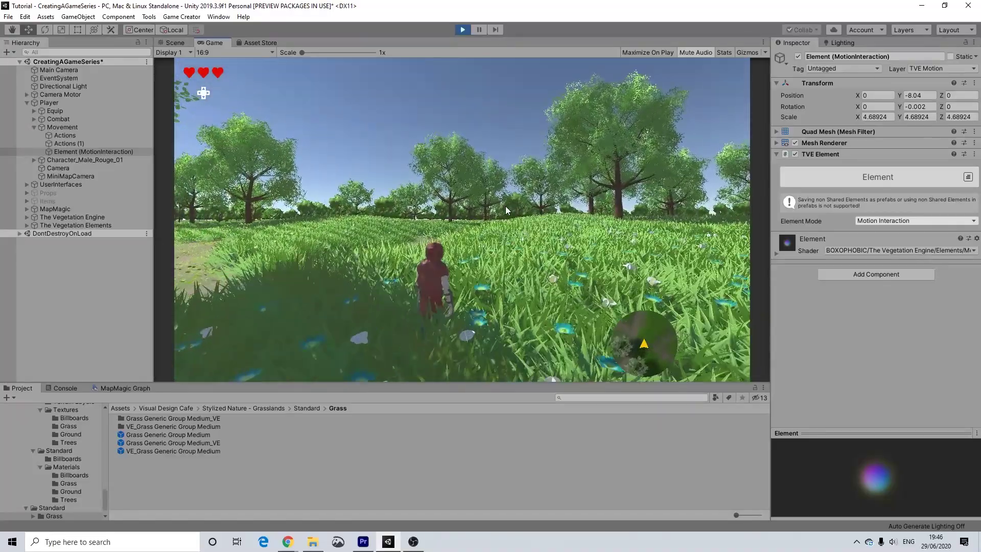
key(a)
key(a)
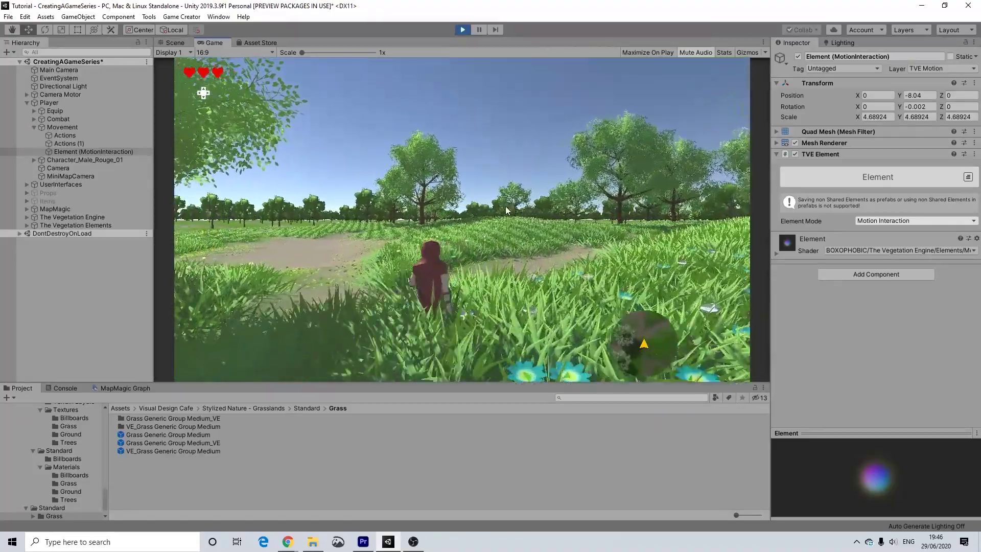
key(a)
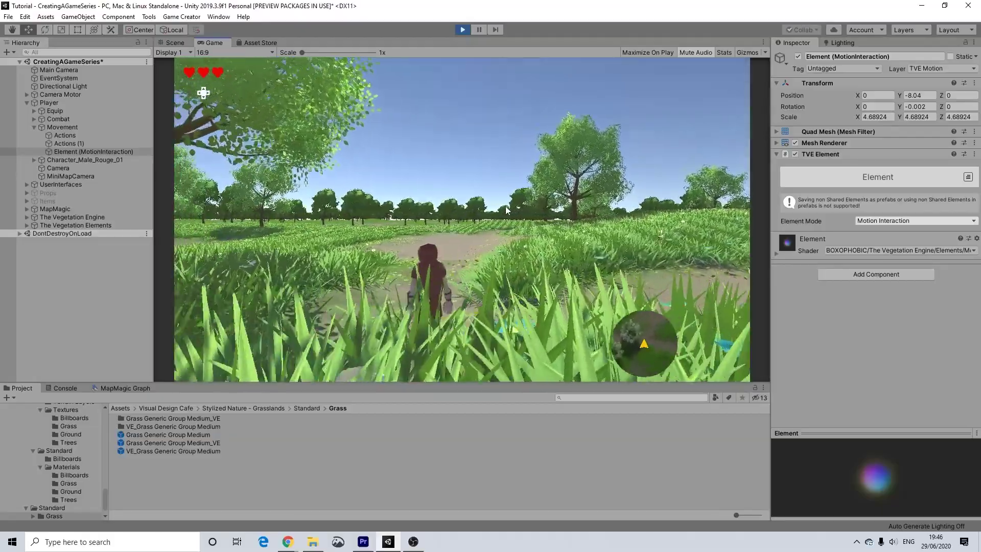
key(a)
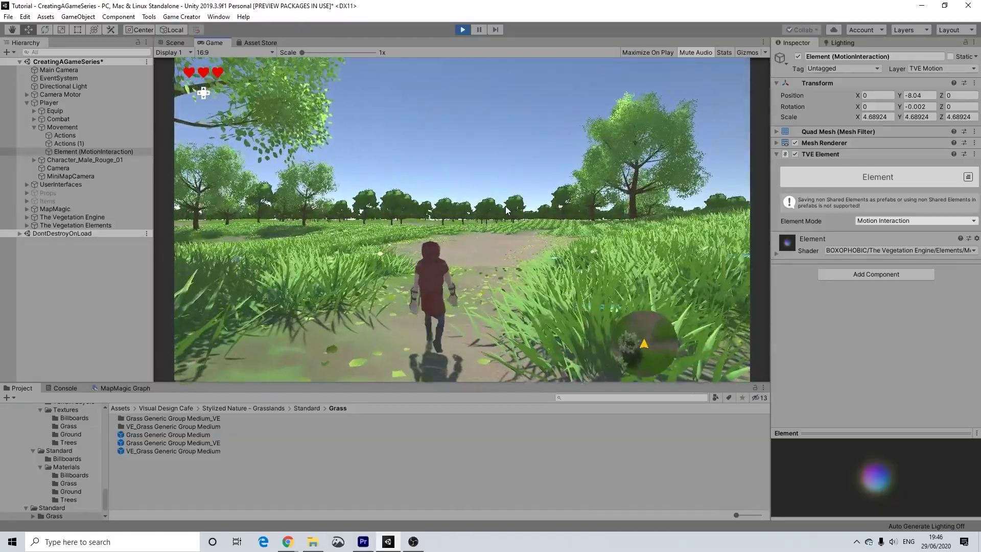
Walk the player along the dirt path and past the grass edges, examining the leaf-covered ground and surrounding landscape
key(w)
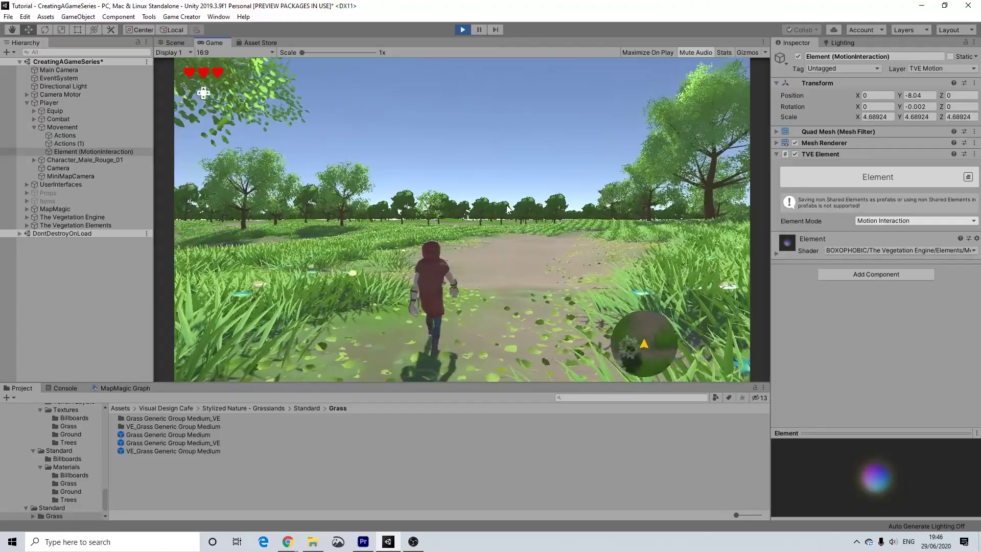
key(a)
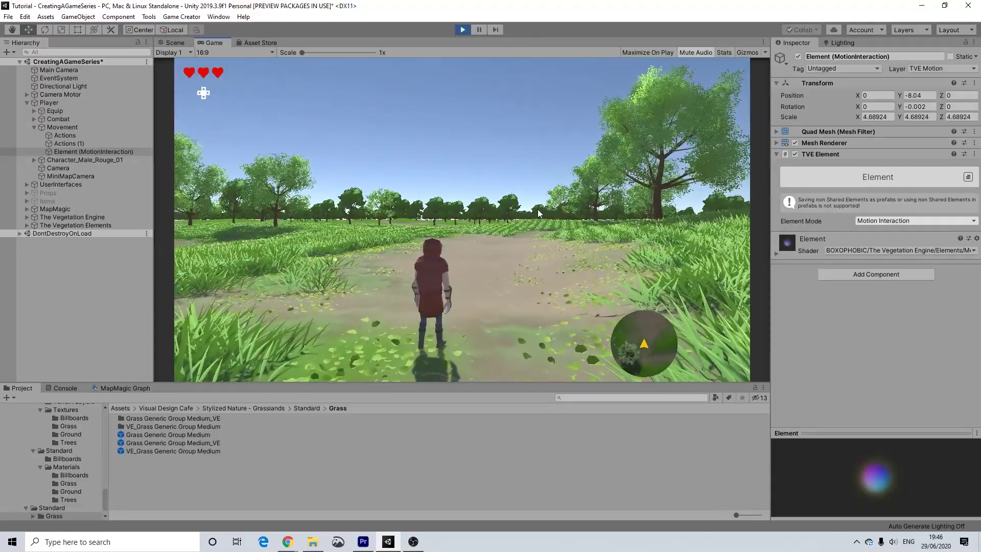
key(a)
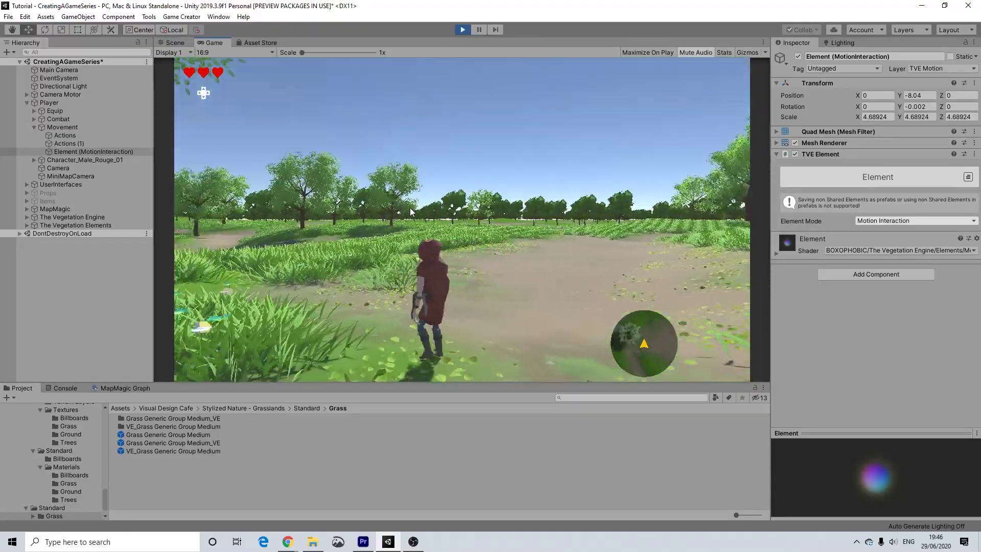
key(w)
key(w)
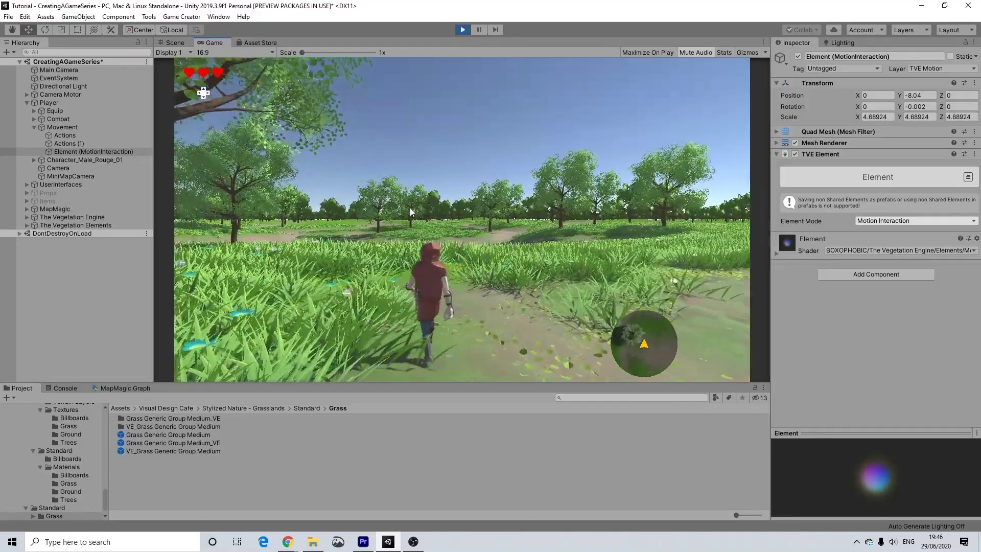
key(d)
key(w)
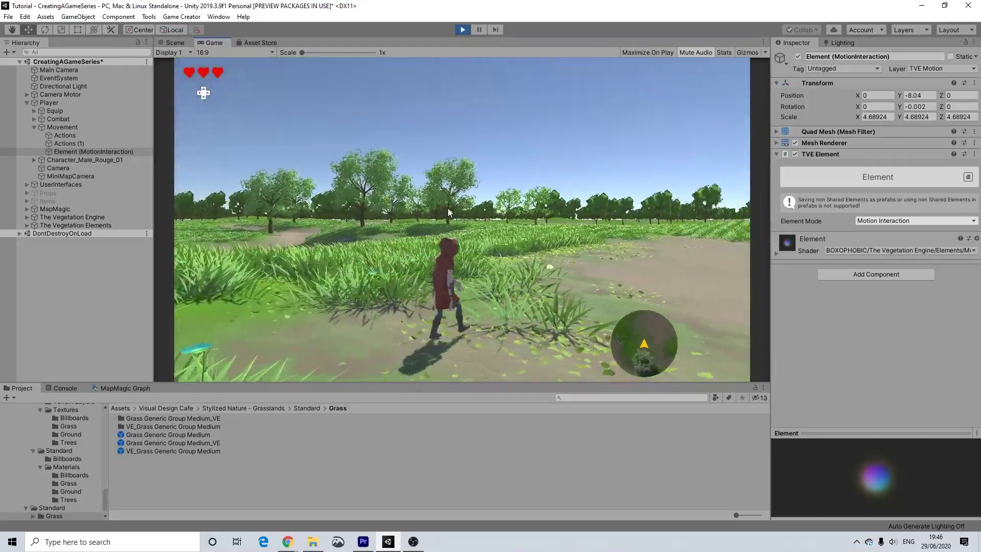
key(w)
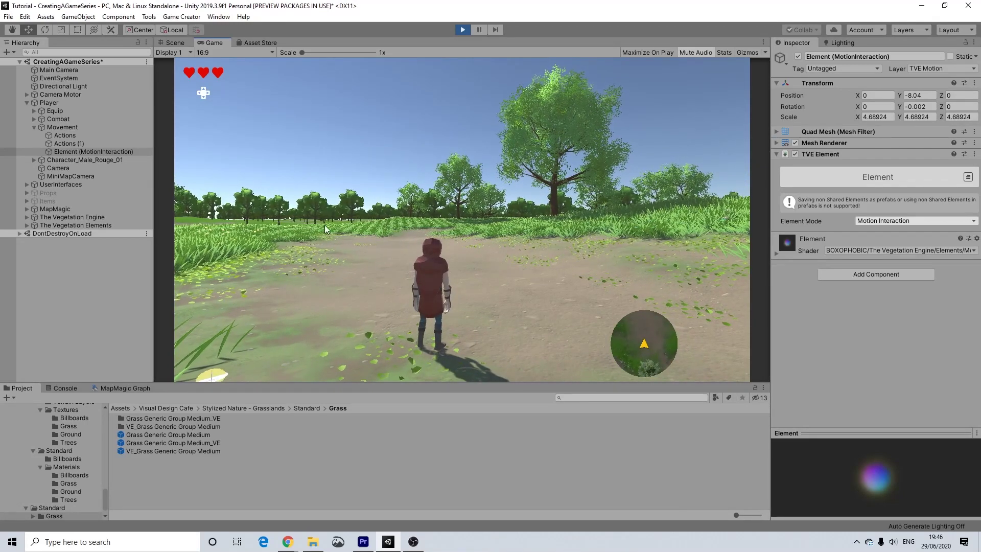
Stop play mode and activate the disabled Props and Items groups together
click(463, 29)
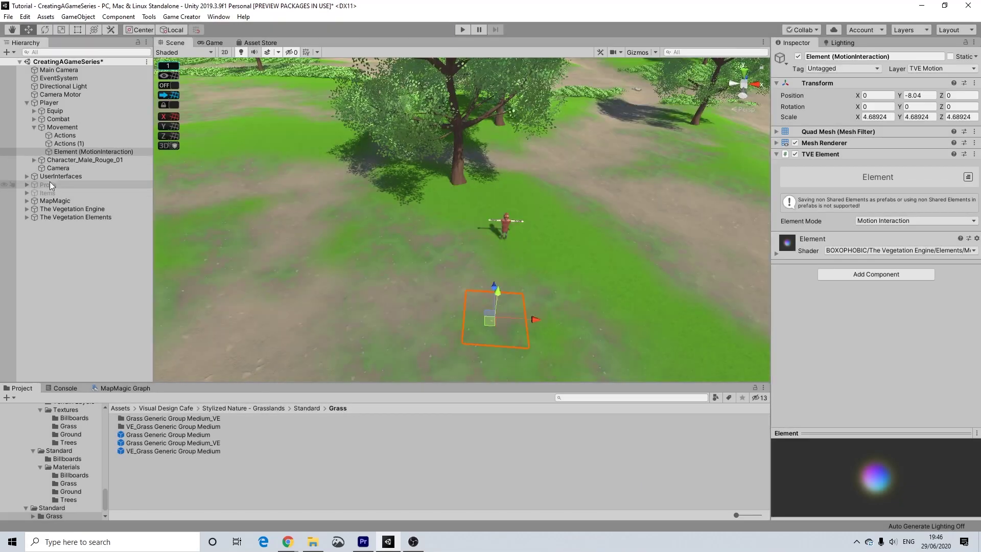
click(47, 185)
shift+click(43, 193)
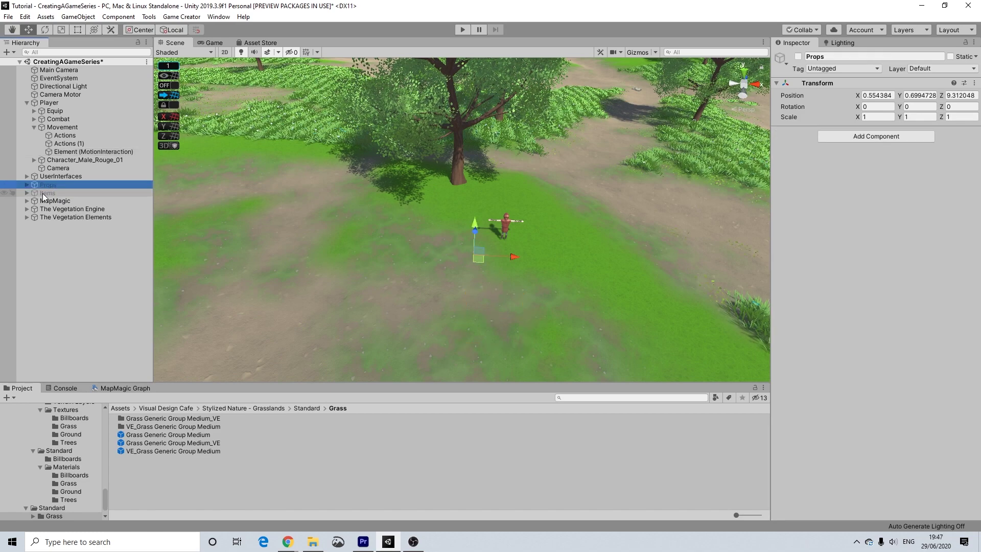
click(798, 56)
Move the Props and Items groups down onto the open dirt path, to about X -2.53, Y 11.92, Z -23.15
drag(477, 225, 486, 142)
key(ctrl+z)
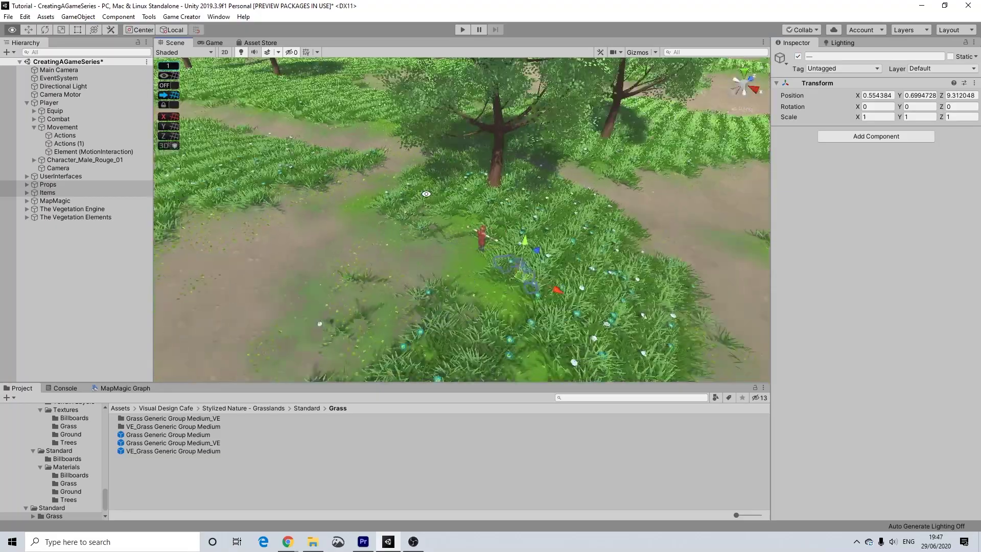
drag(562, 300, 361, 225)
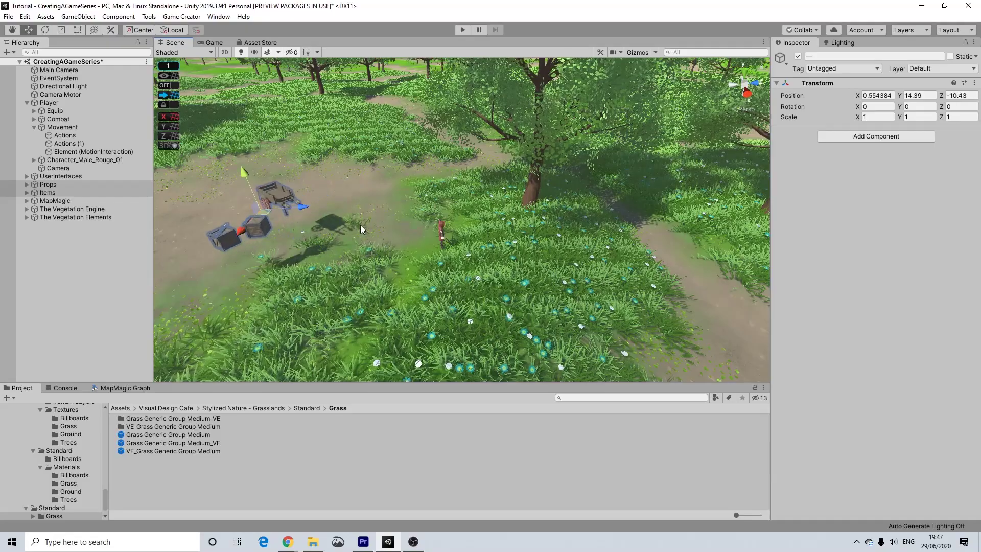
middle_drag(360, 225, 628, 216)
drag(626, 196, 650, 169)
drag(518, 221, 461, 220)
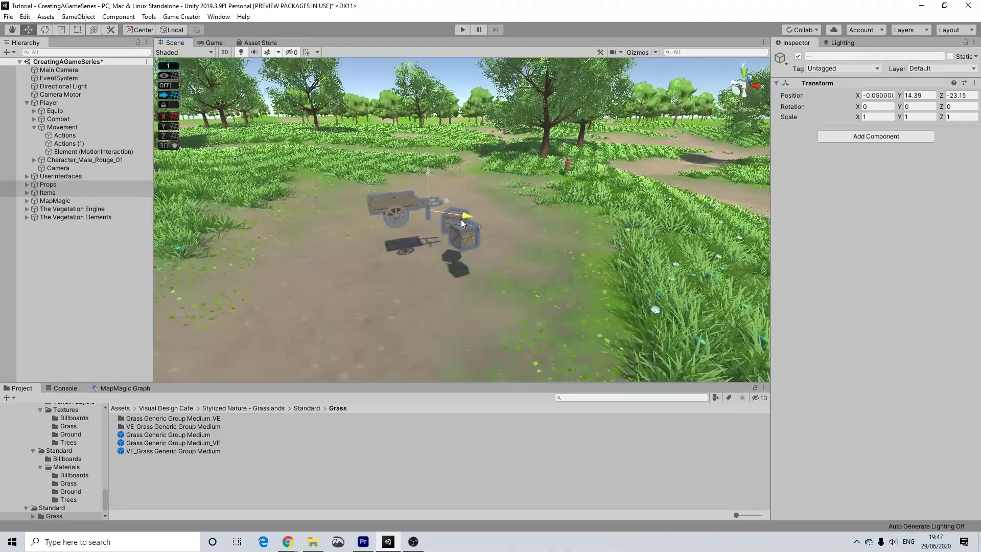
drag(403, 163, 517, 98)
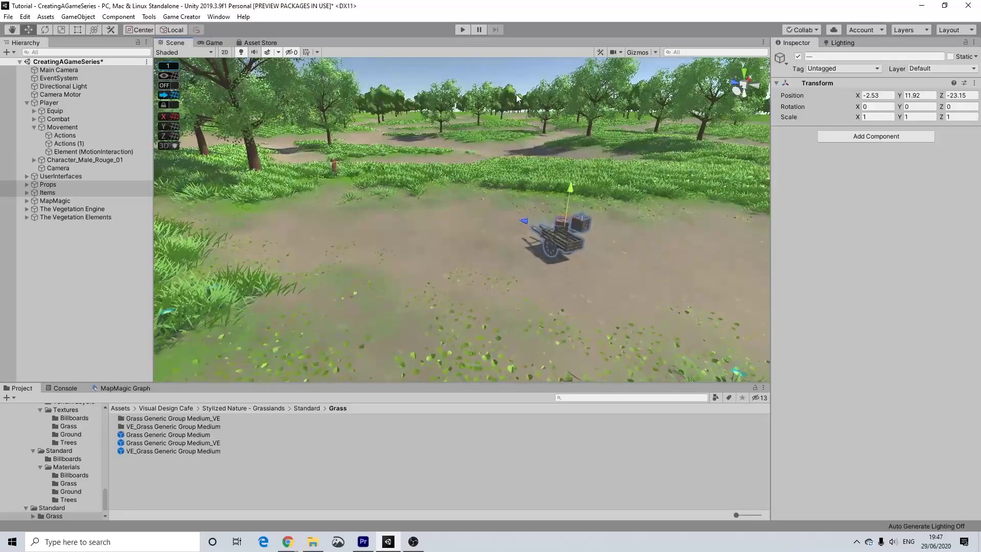
Examine how the cart and crates sit on the dirt path from several angles and distances
click(489, 66)
alt+drag(499, 130, 220, 167)
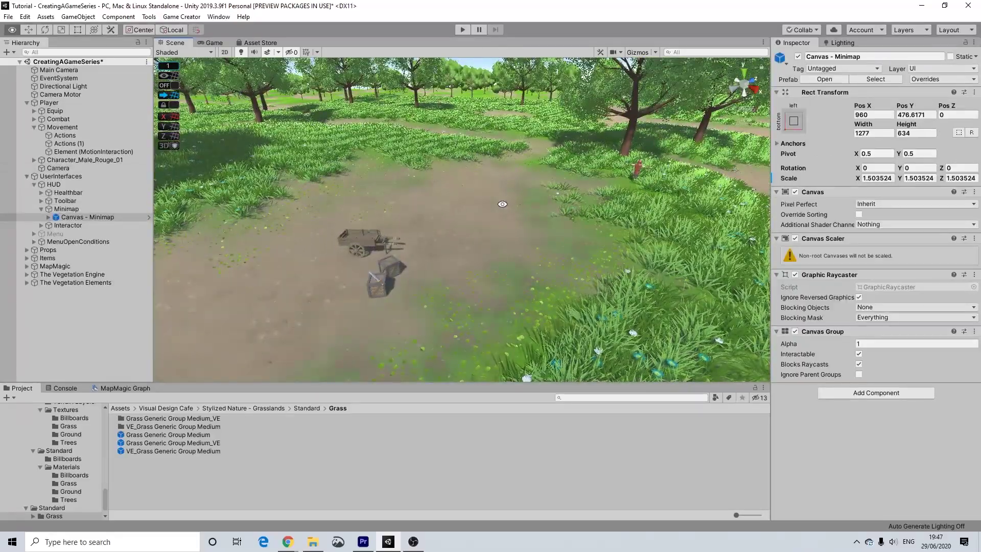
alt+drag(502, 204, 494, 196)
scroll(495, 196, down, 7)
scroll(523, 204, up, 2)
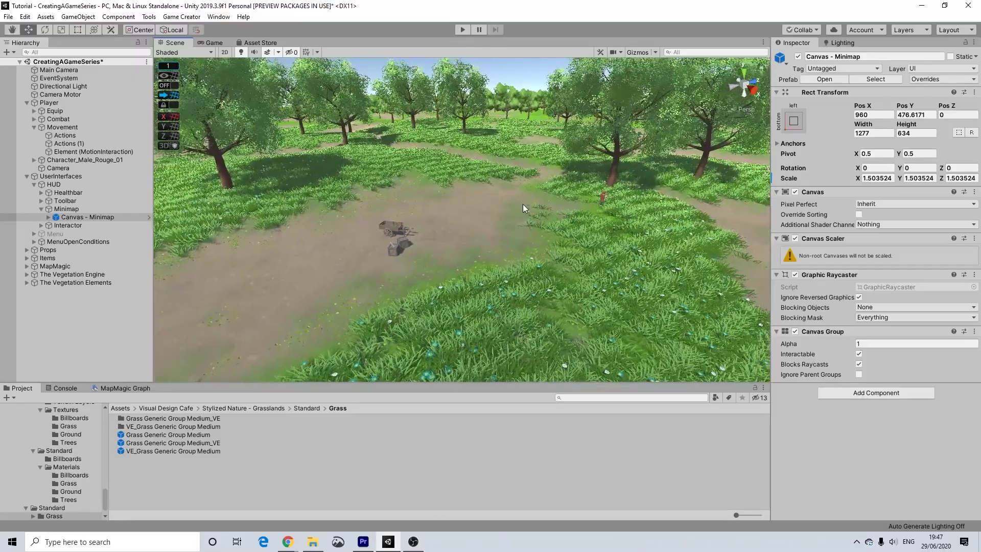
scroll(522, 204, down, 3)
alt+drag(523, 204, 667, 177)
scroll(455, 197, up, 3)
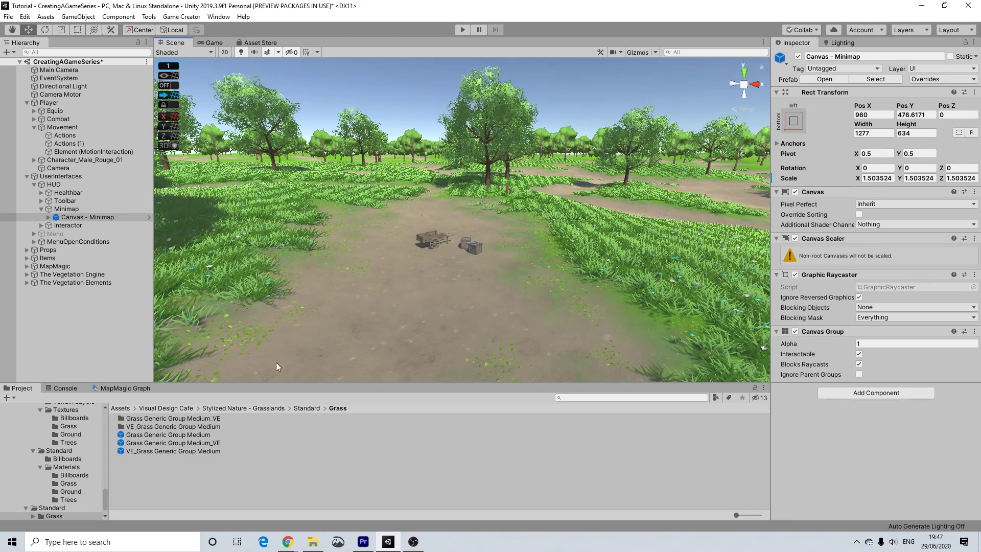
Review the Terrain, Textures and Vegetation node groups in the MapMagic graph
click(126, 387)
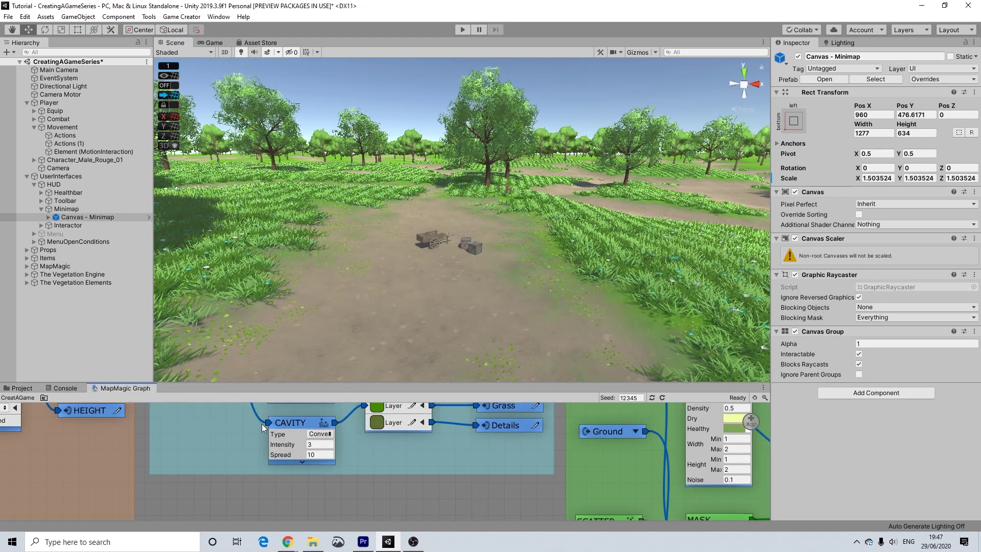
scroll(262, 424, down, 6)
scroll(234, 459, up, 2)
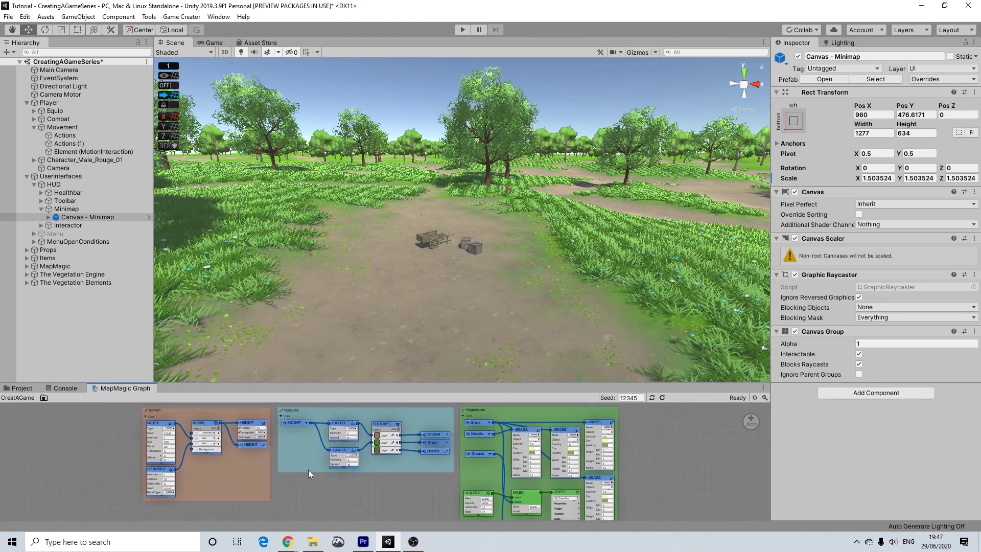
scroll(308, 470, up, 3)
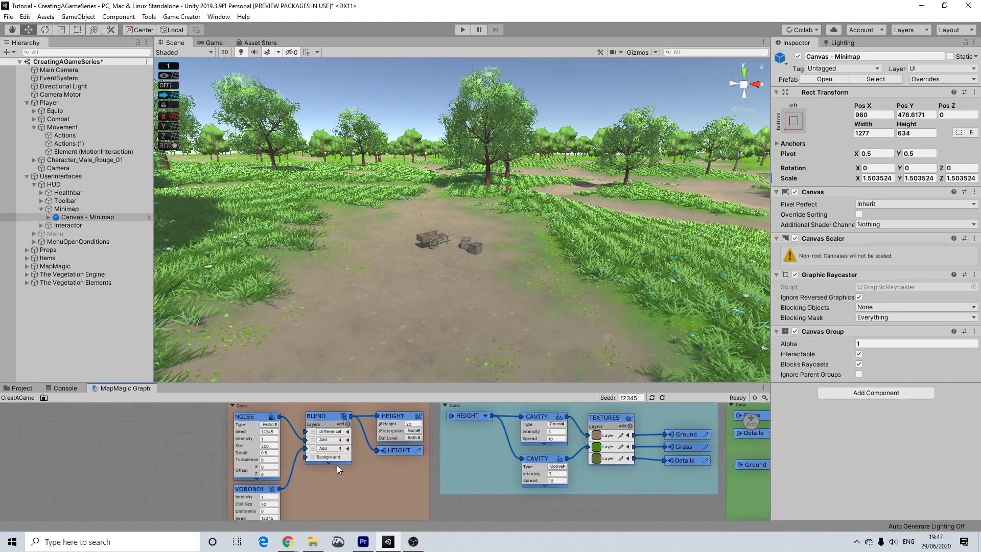
scroll(320, 465, down, 2)
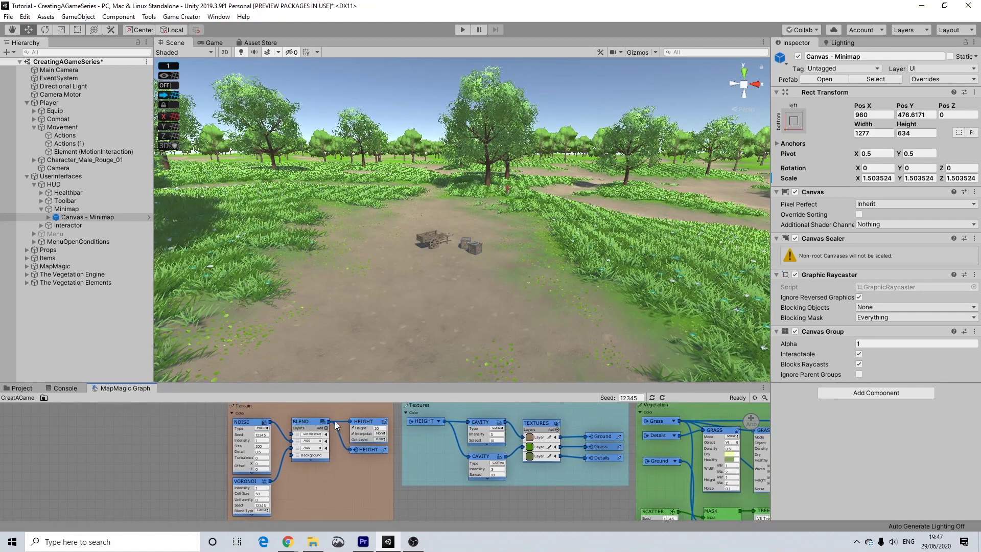
scroll(485, 436, down, 3)
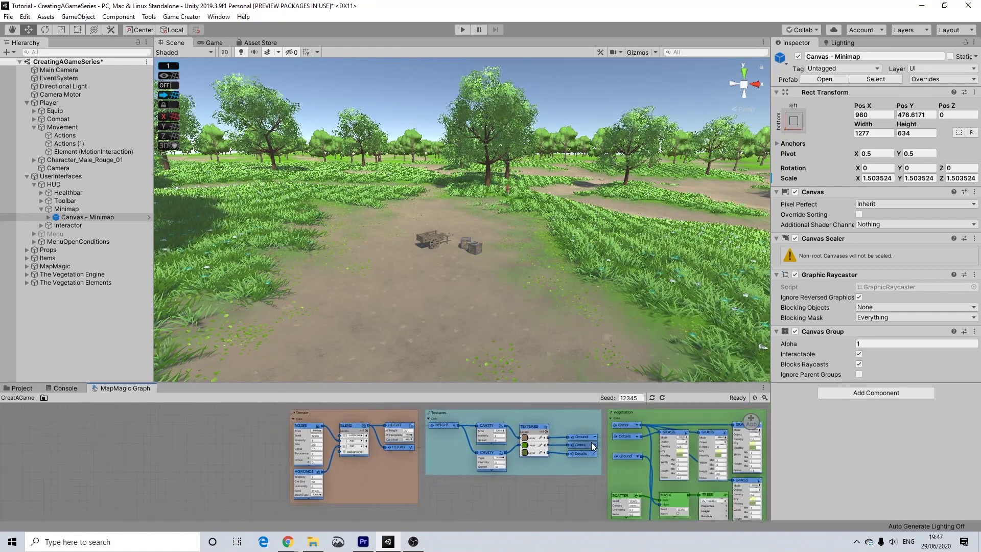
middle_drag(617, 474, 584, 461)
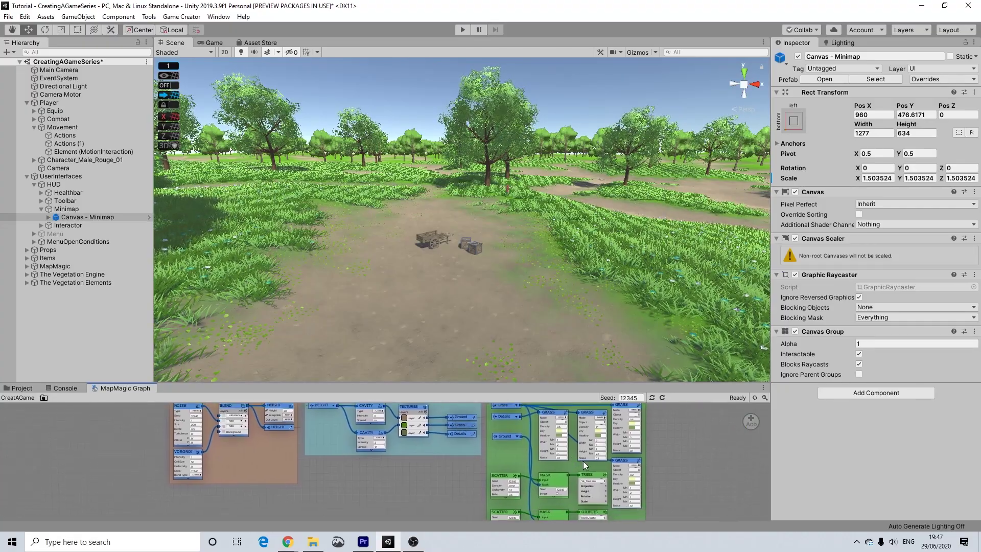
Inspect the finished landscape in the scene, from the flower meadow to the dirt path with the cart and the surrounding trees
middle_drag(649, 307, 519, 311)
scroll(519, 311, up, 3)
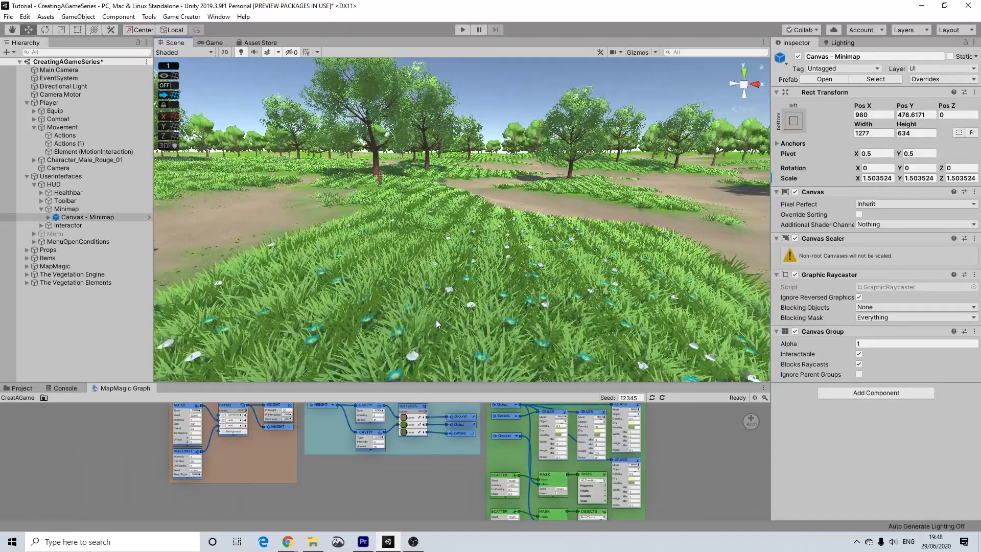
right_drag(429, 328, 408, 317)
scroll(492, 311, up, 3)
scroll(483, 333, down, 5)
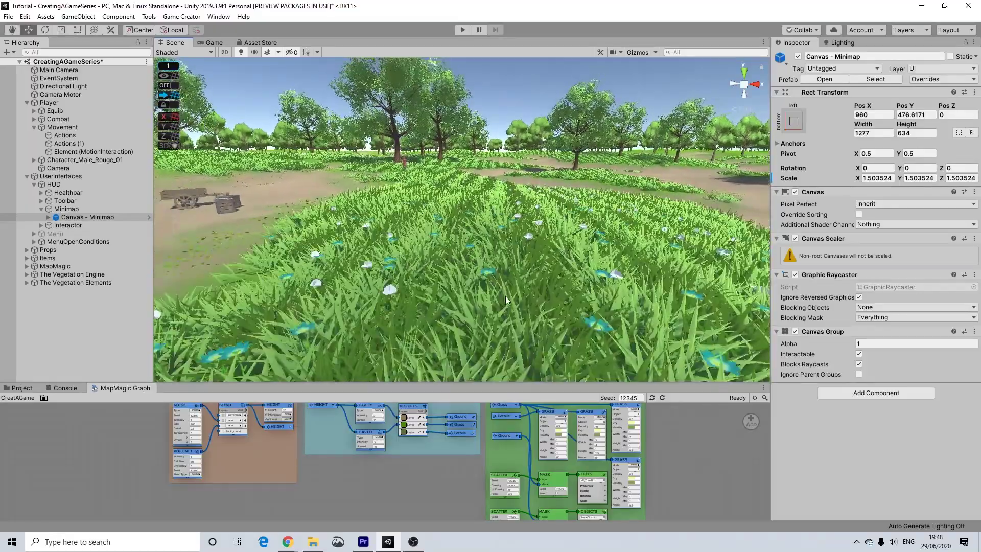
middle_drag(484, 321, 575, 341)
scroll(446, 316, up, 8)
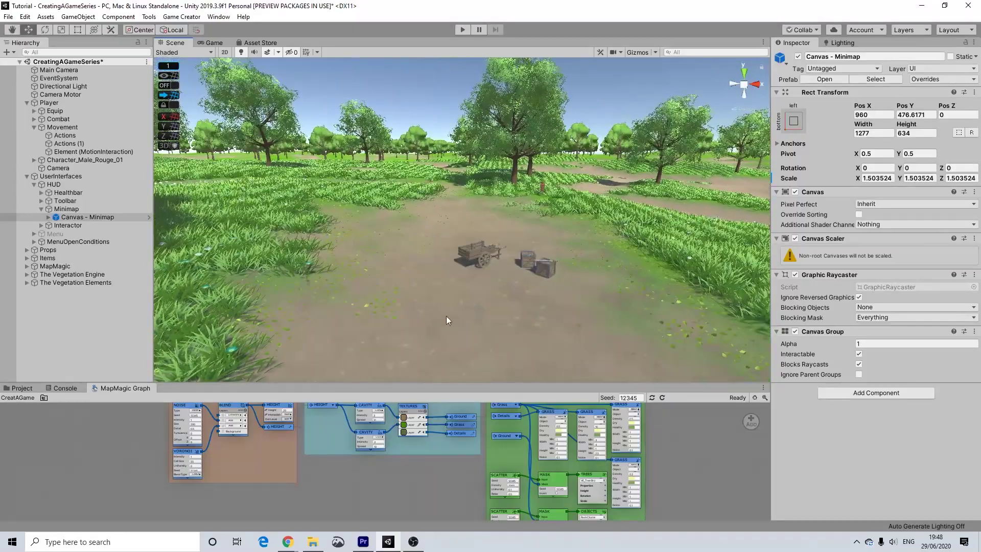
scroll(440, 320, up, 5)
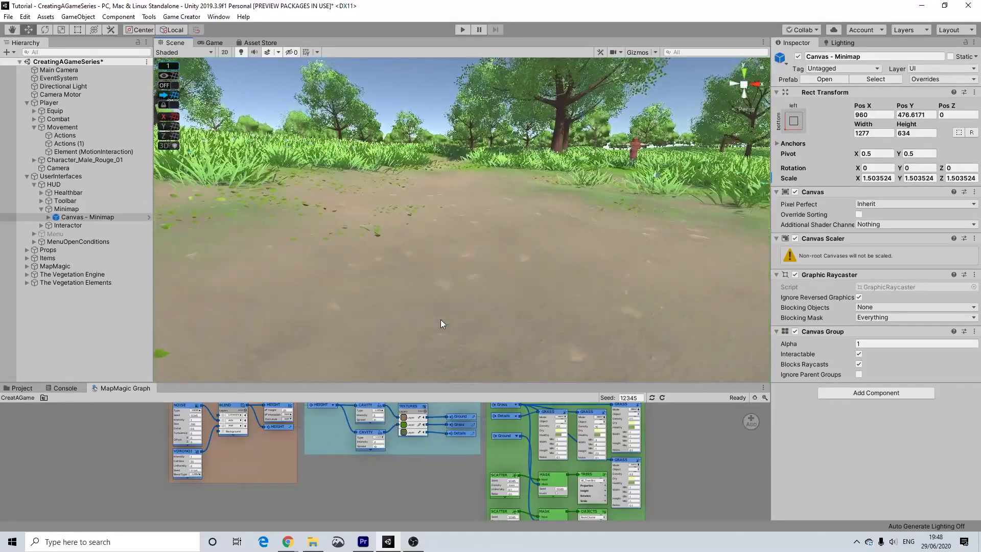
scroll(443, 321, down, 5)
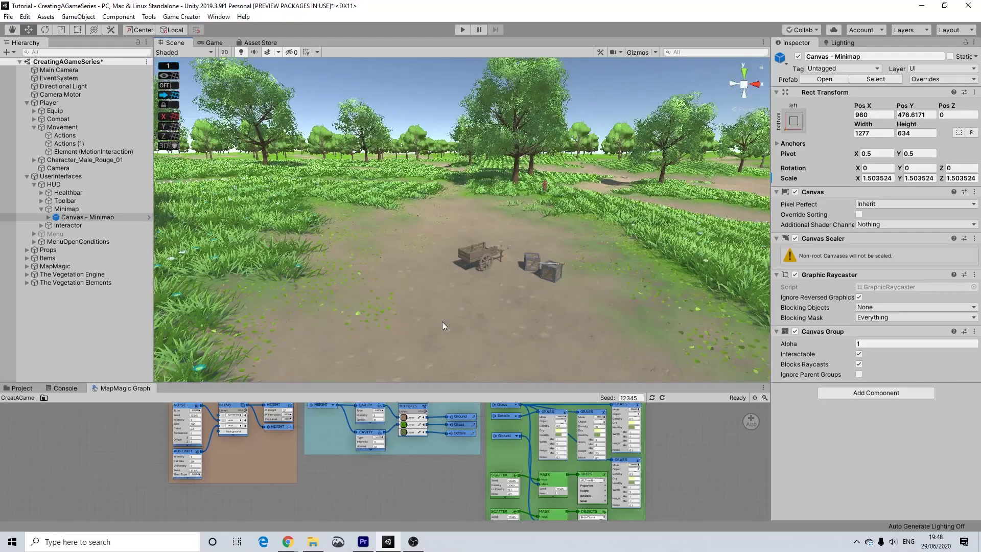
middle_drag(464, 281, 424, 330)
scroll(428, 320, up, 4)
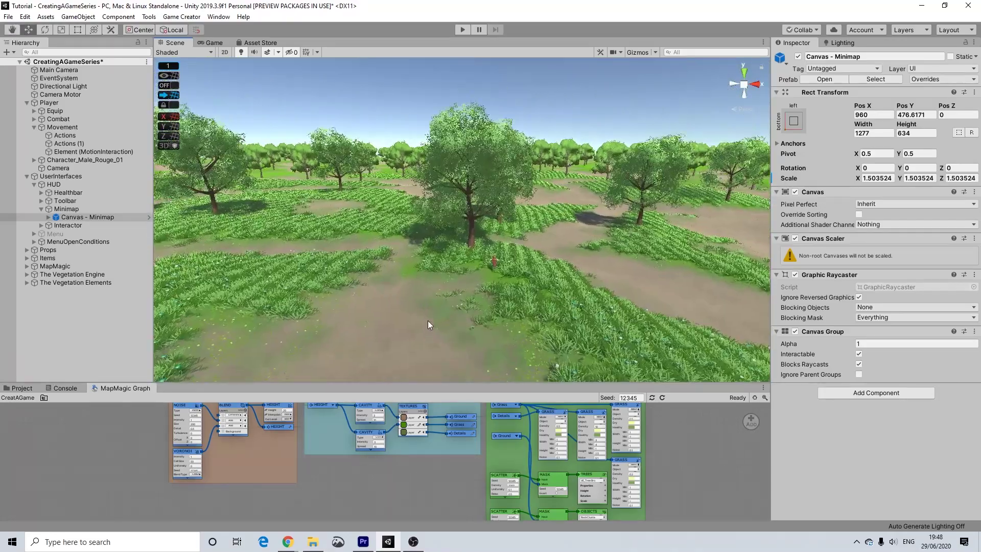